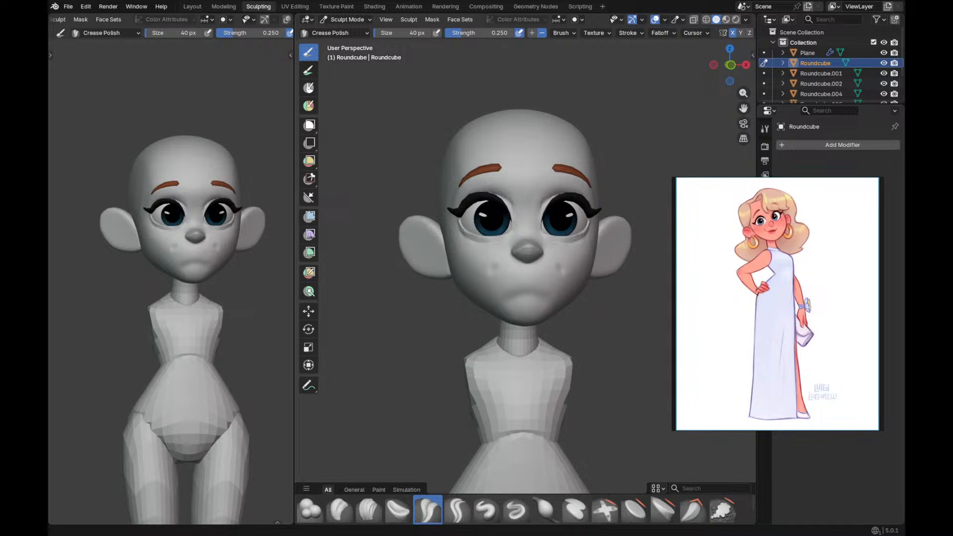
Switch to Discord to view the weekly-sculpt-challenge post with the reference artwork, and return to Blender.
key("alt+Tab")
left_click_drag(603, 54, 440, 108)
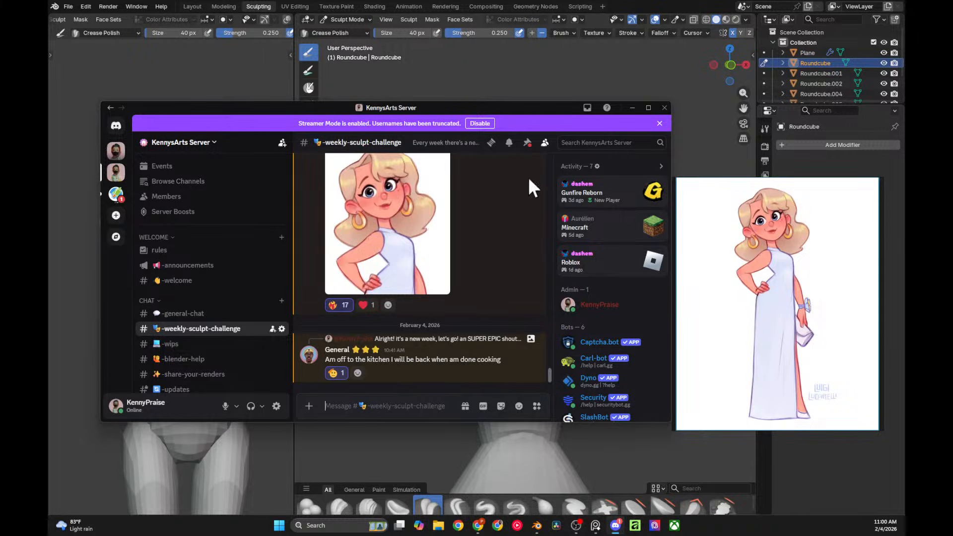
left_click(517, 59)
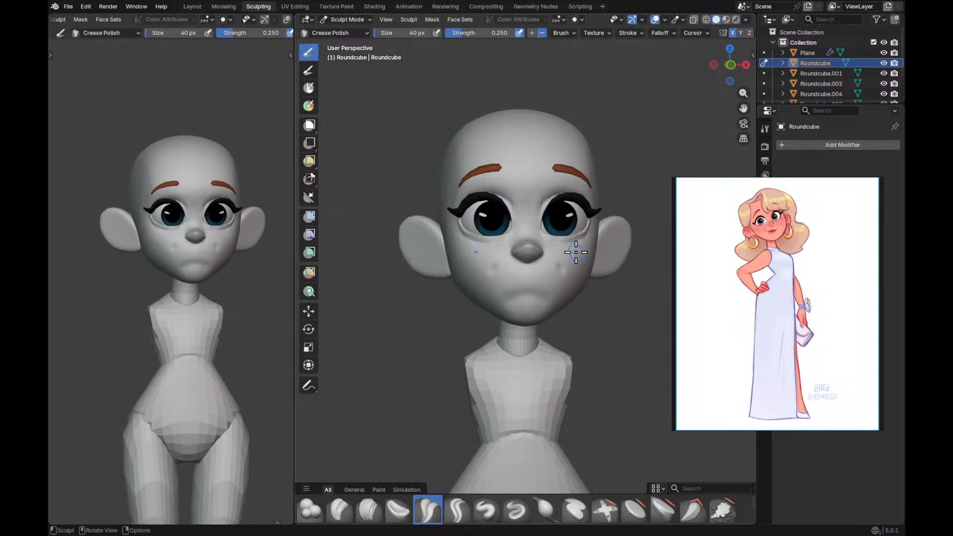
Frame the whole character and move the floating reference image off the modelling area.
middle_click_drag(574, 221, 561, 278, "ctrl")
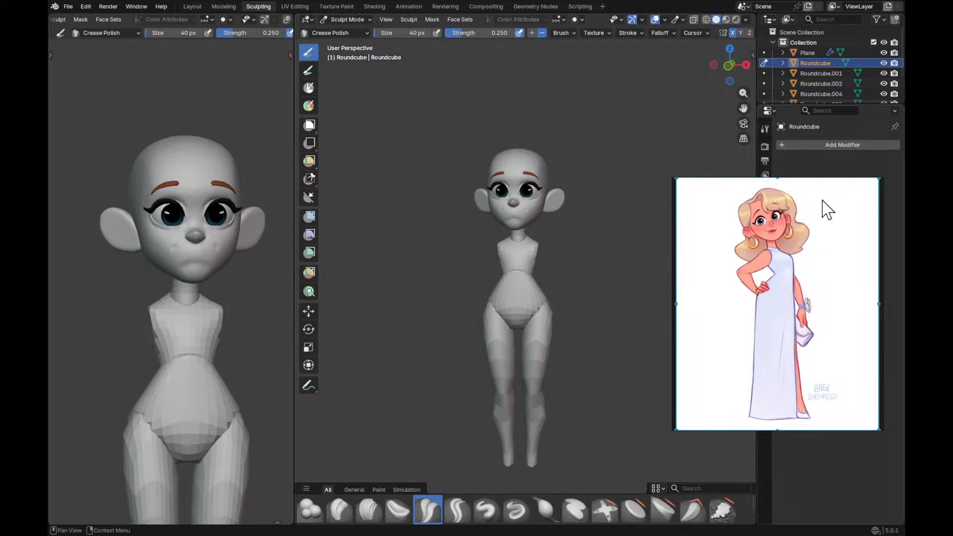
left_click_drag(819, 271, 628, 0)
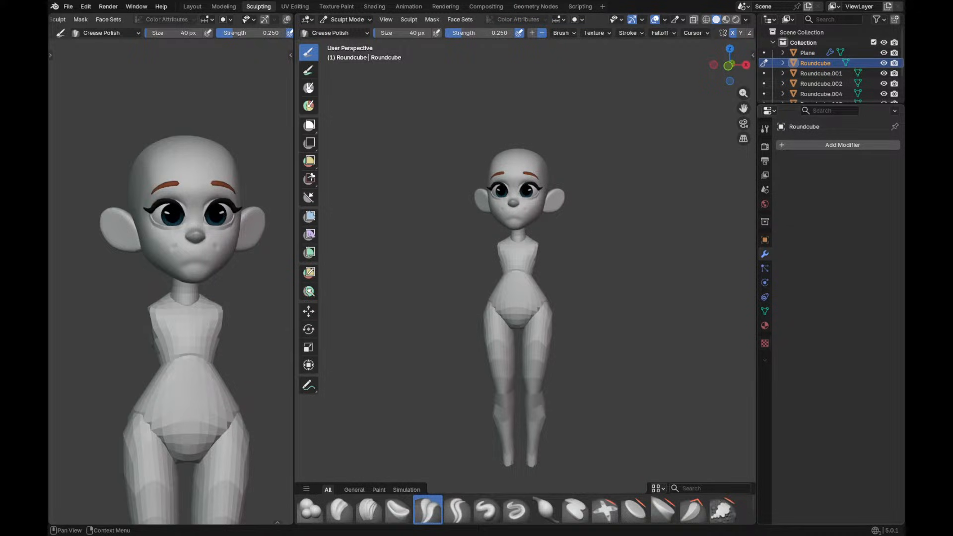
Switch from Sculpt Mode to Object Mode and add a Round Cube as the base for the feet.
middle_click_drag(591, 342, 600, 199, "ctrl")
middle_click_drag(600, 262, 601, 275, "shift")
middle_click_drag(602, 275, 611, 249, "ctrl")
key("ctrl+Tab")
key("q")
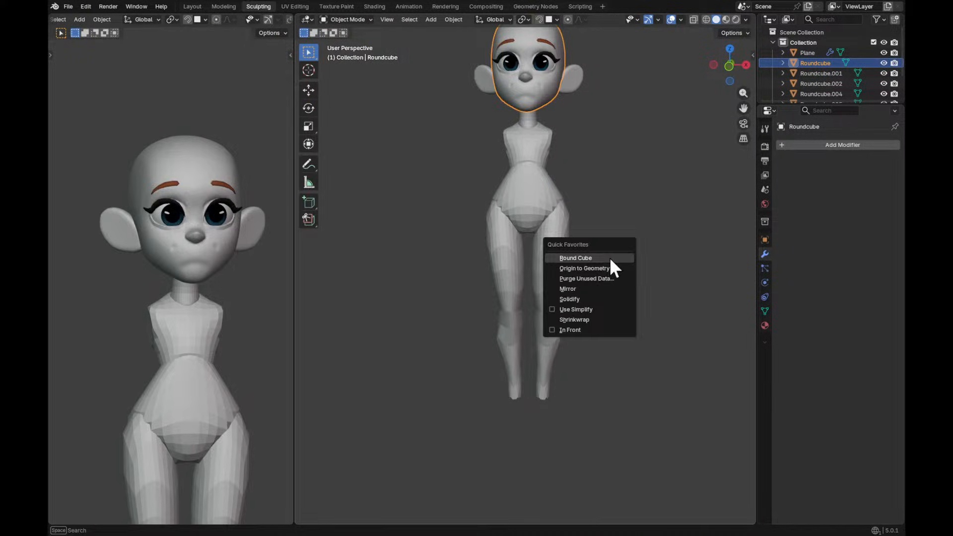
left_click(610, 258)
key("KP_3")
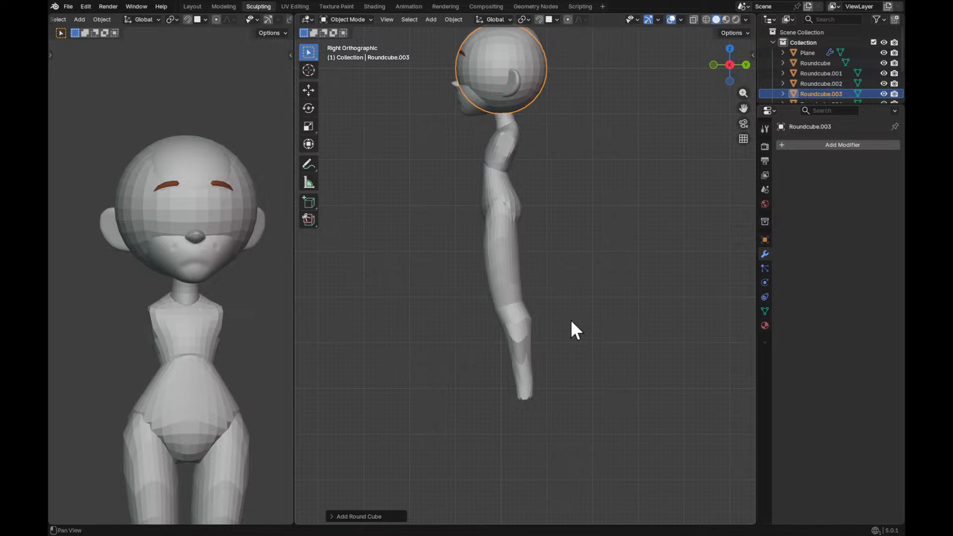
middle_click_drag(569, 334, 553, 187, "shift")
key("g")
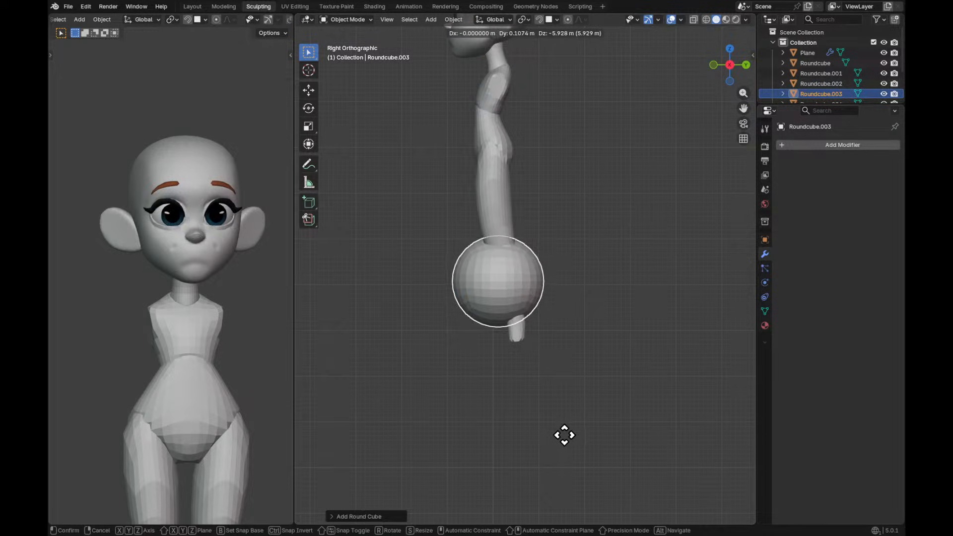
left_click(567, 437)
key("ctrl+z")
In Edit Mode, move the round cube's mesh down to the ankles in side view and scale it to foot size.
key("Tab")
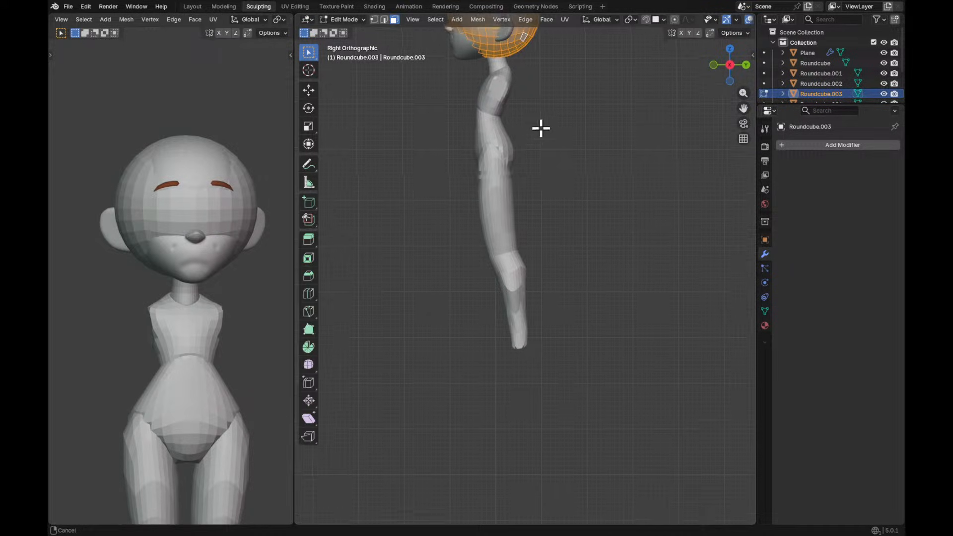
middle_click_drag(538, 121, 550, 243, "shift")
key("g")
left_click(579, 487)
scroll(614, 332, "up", 4)
key("s")
left_click(589, 401)
middle_click_drag(589, 401, 612, 297, "shift")
key("s")
left_click(612, 297)
In front view, move the small sphere along the X axis until it sits under one ankle.
key("KP_1")
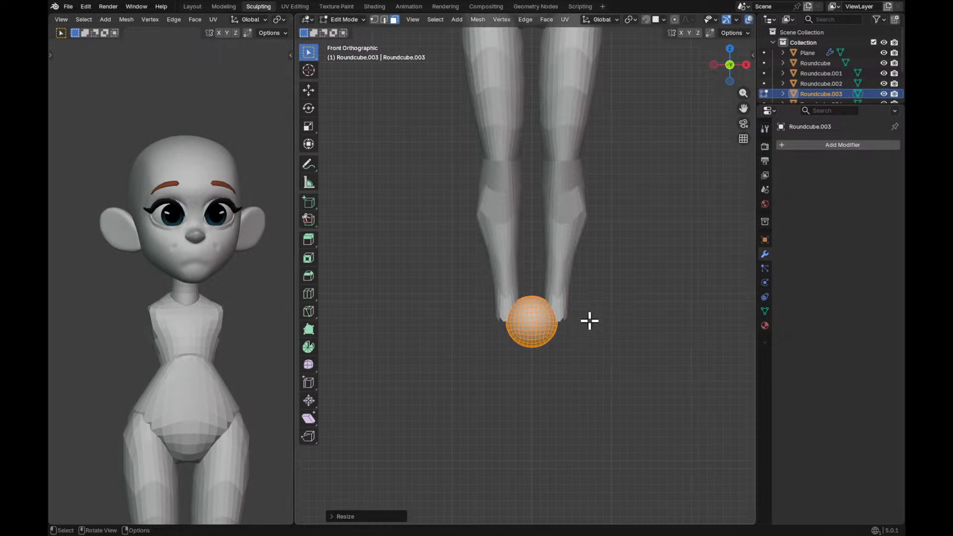
key("g")
key("x")
left_click(616, 335)
Return to Object Mode and add a Mirror modifier to the sphere for the opposite foot.
middle_click_drag(606, 329, 614, 285, "shift")
middle_click_drag(614, 285, 618, 270, "ctrl")
key("Tab")
key("q")
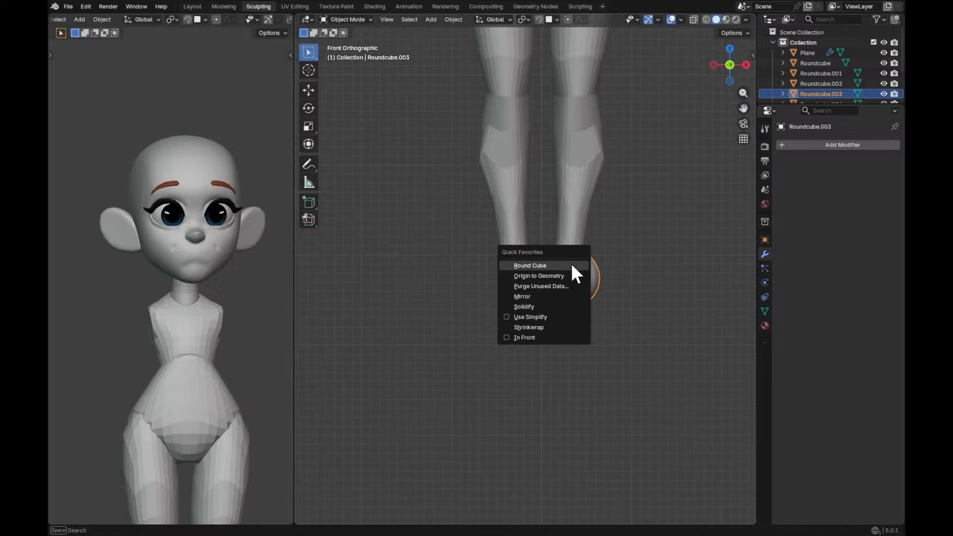
left_click(555, 295)
In Edit Mode, narrow the foot sphere to about 0.79 along X and flatten it along Z.
middle_click_drag(622, 300, 622, 326)
key("Tab")
scroll(635, 297, "up", 3)
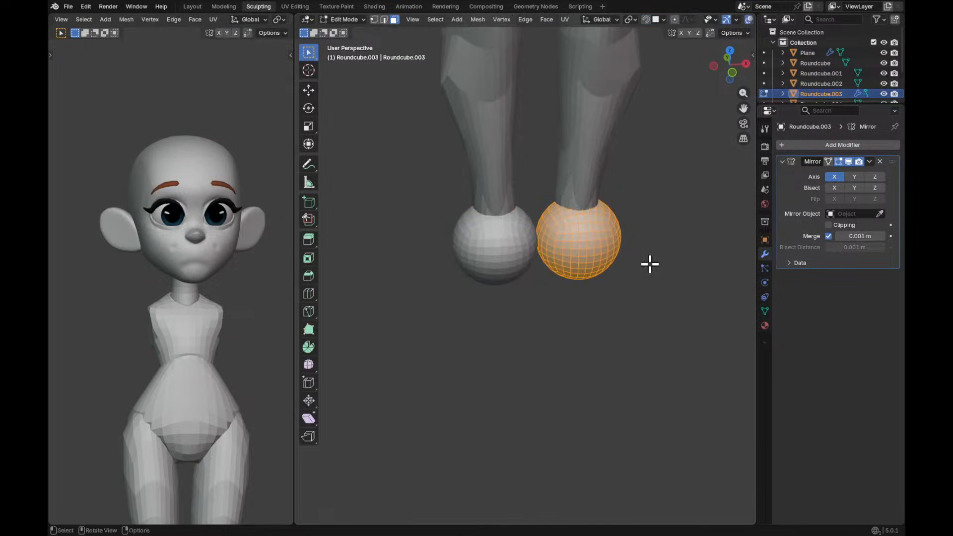
key("s")
key("x")
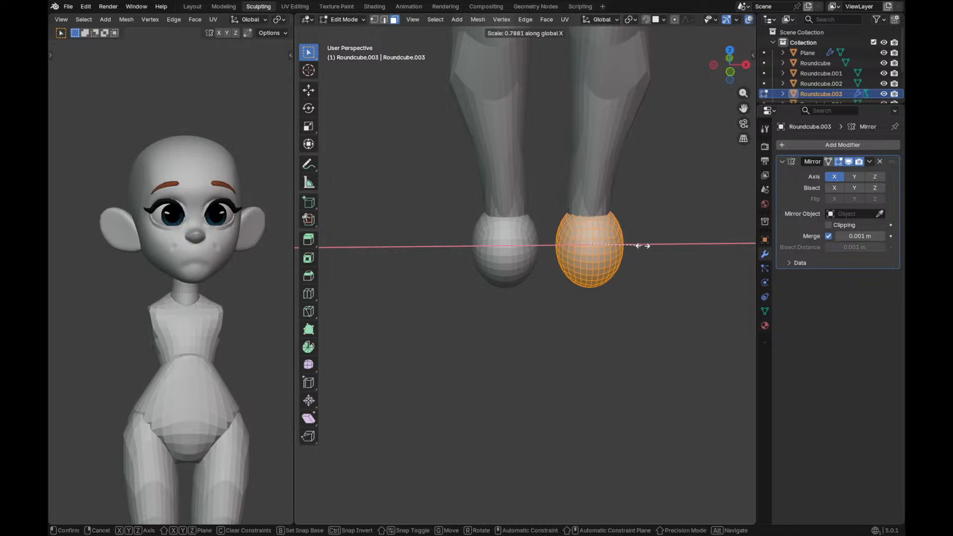
left_click(642, 246)
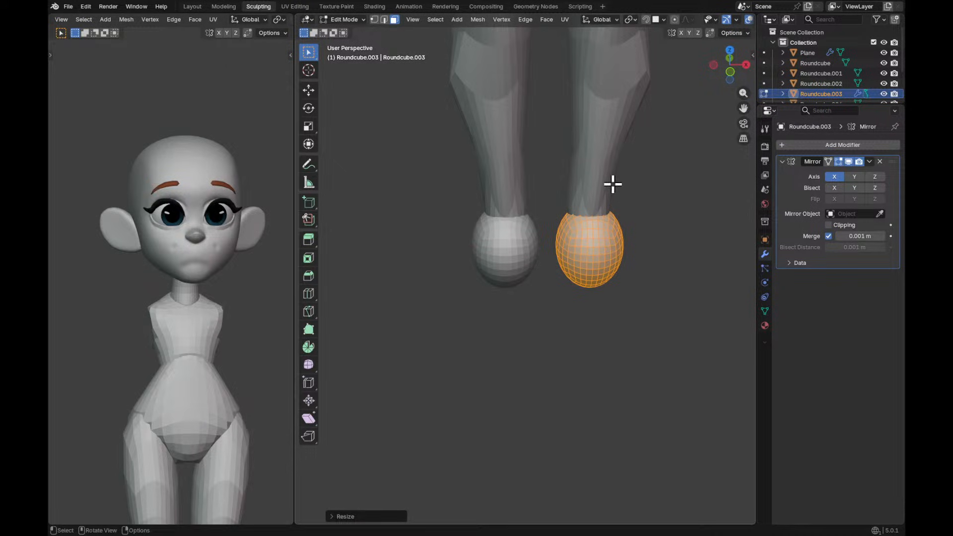
key("s")
key("z")
left_click(602, 207)
Stretch the foot mesh to about 1.75 along Y and shift it forward along Y beneath the ankle.
middle_click_drag(602, 206, 548, 214)
key("s")
key("y")
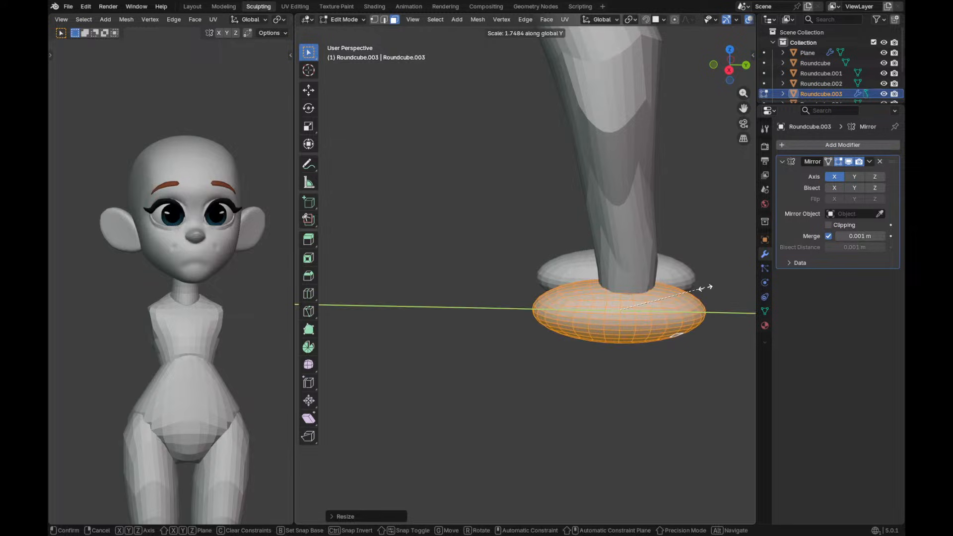
left_click(704, 289)
key("g")
key("y")
left_click(686, 289)
Fine-tune the foot's length by shortening it along Y and lengthening it slightly again.
key("s")
key("y")
left_click(667, 292)
key("s")
key("y")
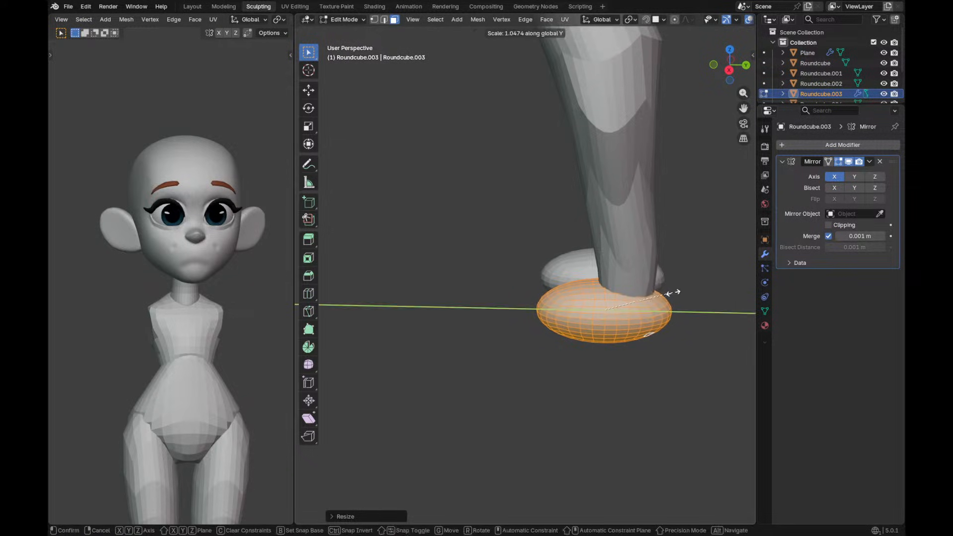
left_click(683, 293)
Switch the feet to Sculpt Mode and start shaping the ankle area with a large Grab brush.
key("Tab")
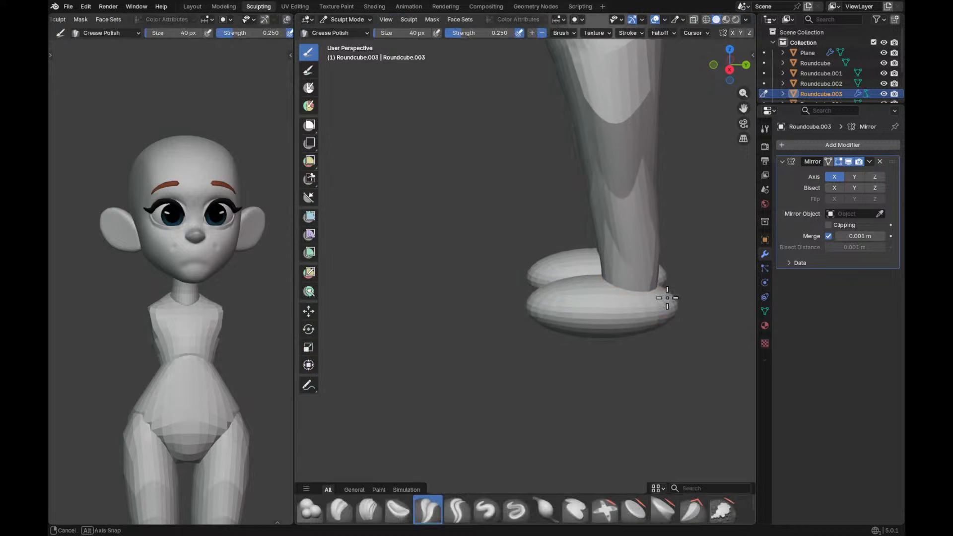
key("f")
mouse_move(631, 283)
middle_mouse_down()
mouse_move(648, 252)
mouse_move(579, 270)
mouse_move(467, 266)
middle_mouse_up()
left_click(632, 279)
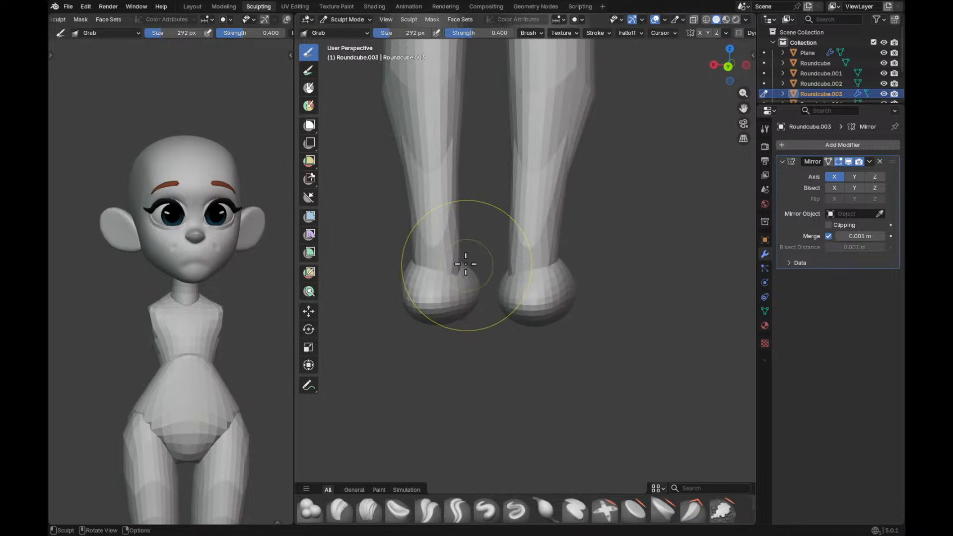
left_click_drag(453, 217, 450, 220)
key("f")
left_click(439, 257)
Show the full figure in the second viewport and shape the foot's heel in profile with the Grab brush.
left_click_drag(254, 308, 231, 399, "ctrl+alt")
left_click_drag(230, 401, 220, 236, "alt+shift")
left_click_drag(496, 273, 639, 301, "alt")
key("f")
left_click(661, 298)
mouse_move(694, 289)
left_mouse_down("ctrl+alt")
mouse_move(704, 266)
mouse_move(634, 283)
mouse_move(665, 274)
mouse_move(639, 301)
mouse_move(638, 290)
left_mouse_up("ctrl+alt")
key("f")
left_click(645, 284)
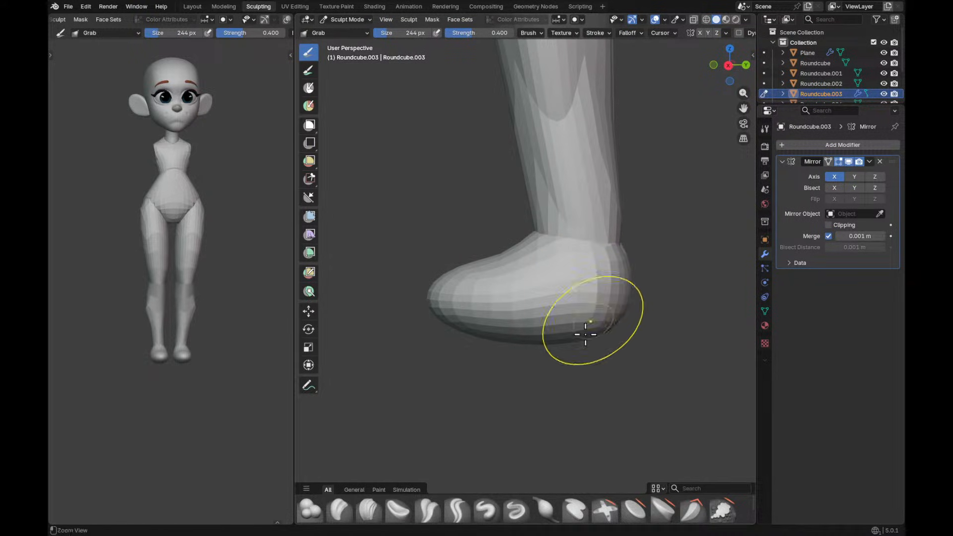
Shape the foot's sole and toe profile from the side with a Grab brush up to about 504 px.
left_click_drag(592, 324, 511, 341, "ctrl+alt")
left_click_drag(479, 308, 471, 282, "ctrl+alt")
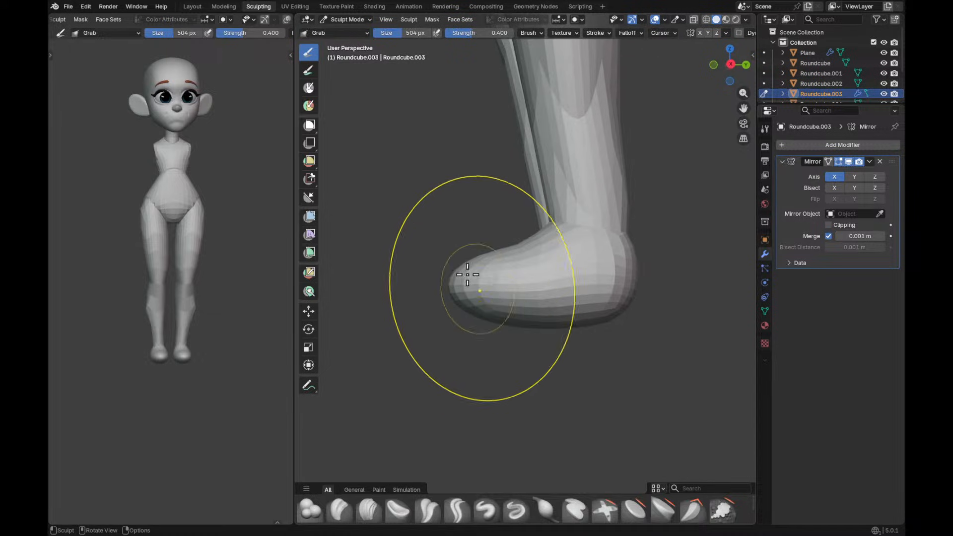
mouse_move(459, 288)
middle_mouse_down()
mouse_move(468, 316)
mouse_move(583, 341)
mouse_move(632, 334)
mouse_move(564, 394)
mouse_move(549, 361)
middle_mouse_up()
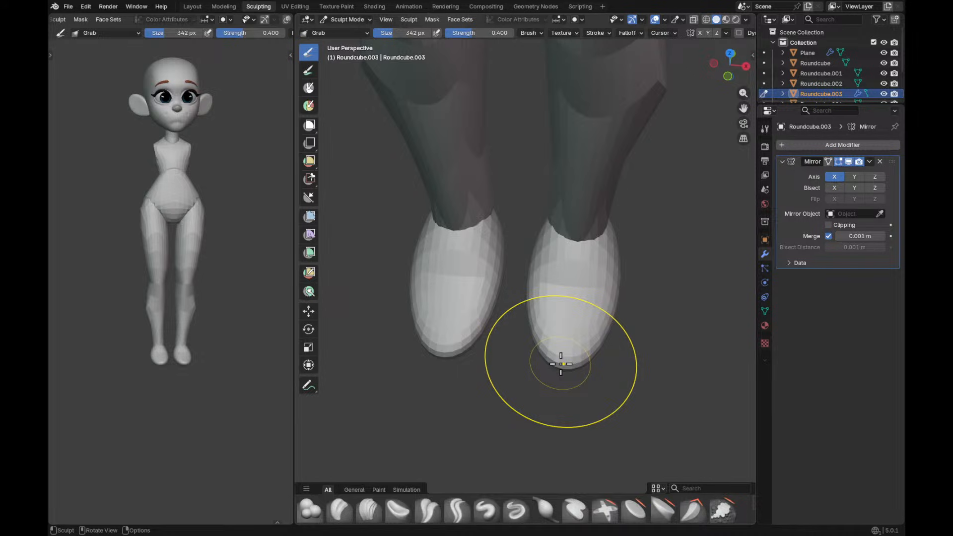
View the feet from below and enable the Screencast Keys display.
key("ctrl+KP_7")
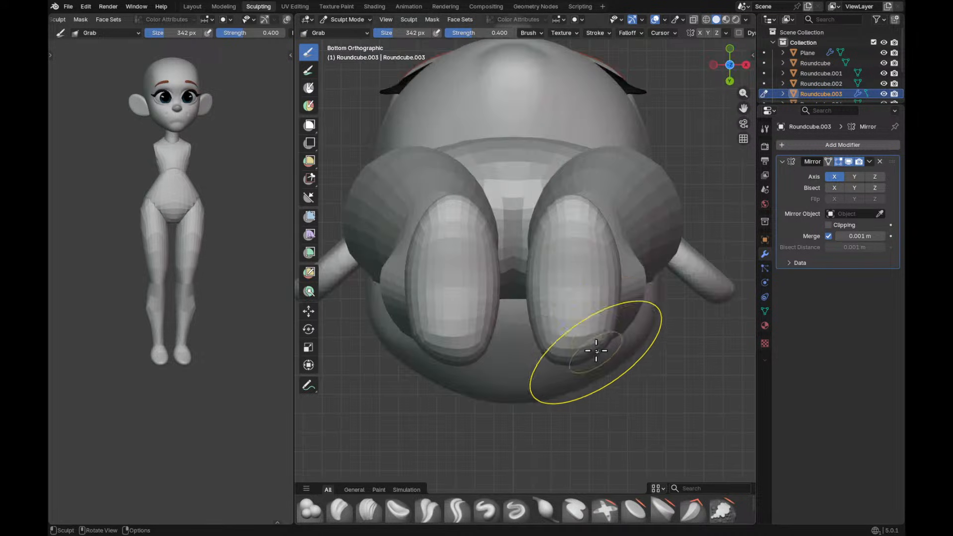
key("n")
left_click(750, 159)
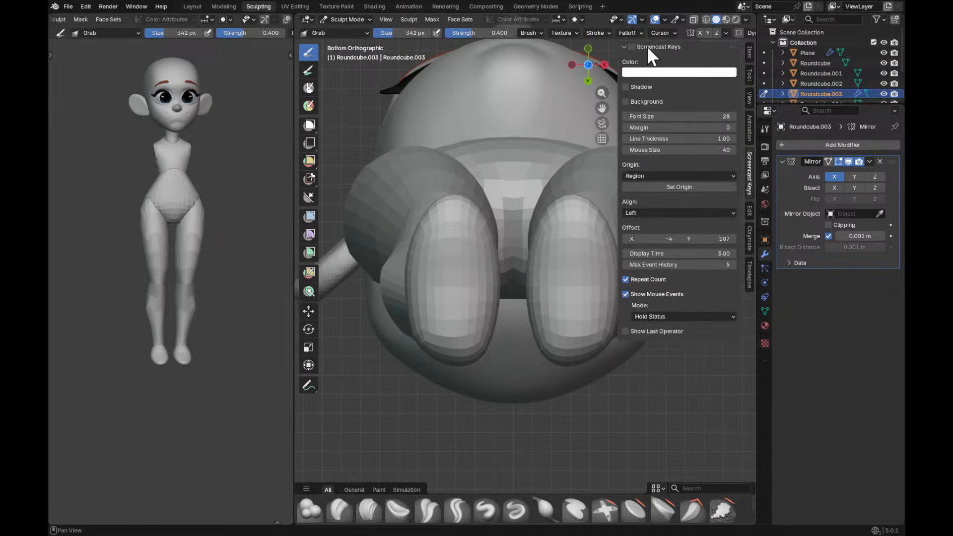
key("n")
Pull in the outer edge of the sole with a 518 px Grab brush in bottom view.
left_click_drag(577, 258, 562, 237, "alt+shift")
key("g")
key("f")
key("f")
left_click(604, 297)
mouse_move(600, 298)
left_mouse_down()
mouse_move(576, 302)
mouse_move(585, 313)
left_mouse_up()
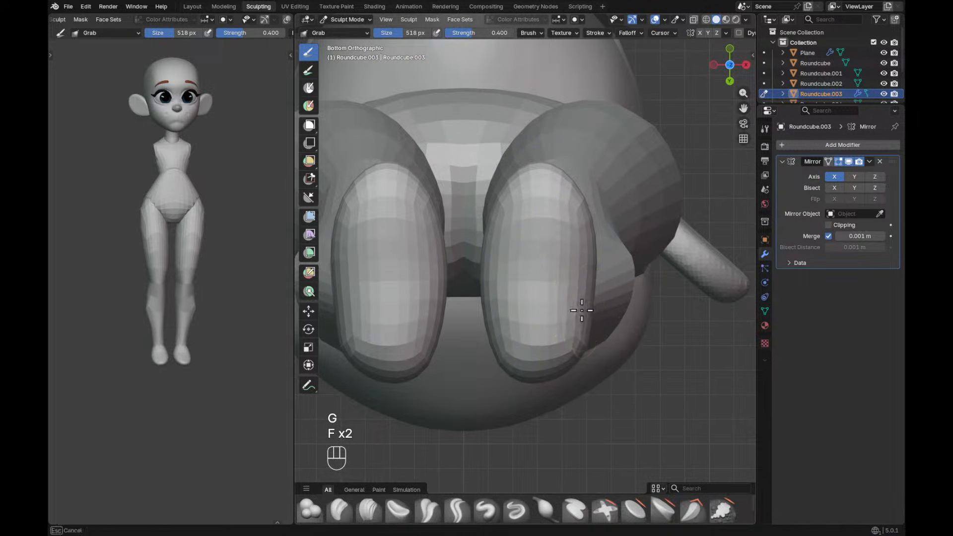
Taper one end of the sole with the Grab brush, resizing it between strokes down to 202 px.
key("f")
key("f")
left_click(507, 369)
left_click_drag(568, 367, 574, 356)
key("f")
left_click(585, 362)
key("f")
left_click(590, 361)
key("f")
key("f")
left_click(461, 220)
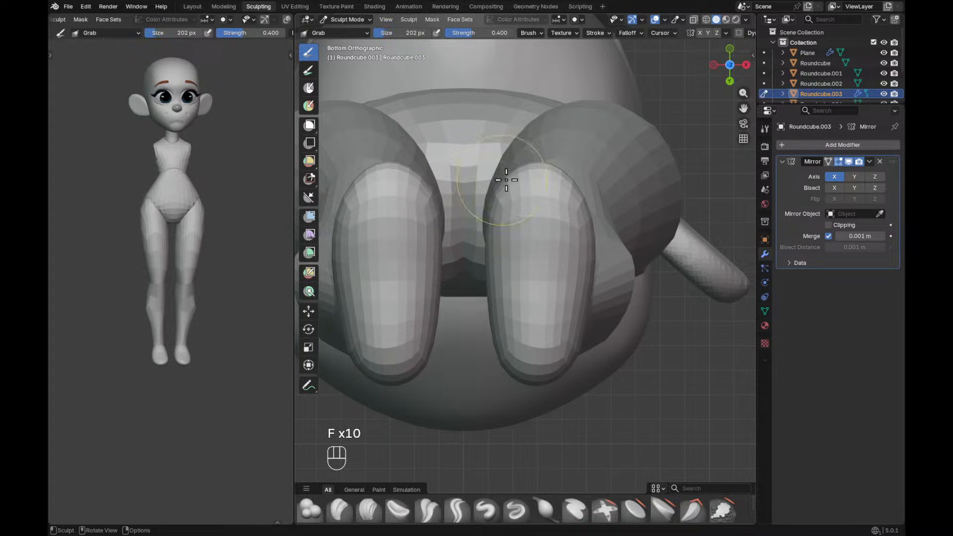
Round the outer edge at the wider end of the sole with the Grab brush.
key("f")
left_click(569, 170)
mouse_move(569, 168)
left_mouse_down()
mouse_move(557, 178)
mouse_move(591, 202)
left_mouse_up()
left_click_drag(597, 231, 593, 233)
Narrow the middle of the sole on both sides with the Grab brush at about 318 px.
key("f")
key("f")
key("f")
left_click(629, 257)
key("f")
key("f")
left_click(492, 302)
left_click_drag(586, 289, 579, 292)
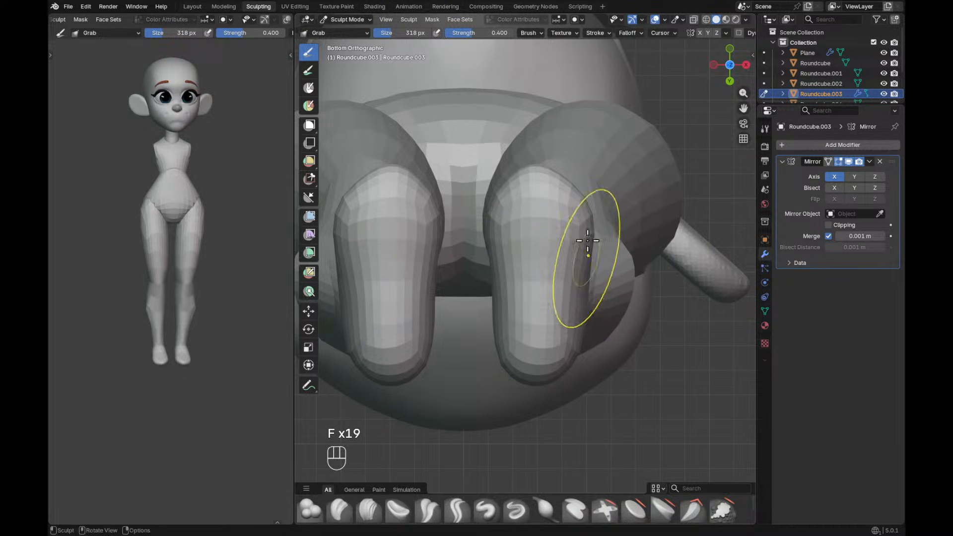
Shape and smooth the top of the foot in front of the ankle from the side, using a Grab brush up to 308 px.
left_click_drag(587, 253, 545, 318, "alt")
left_click_drag(586, 293, 521, 280, "alt")
key("f")
key("f")
left_click(500, 280)
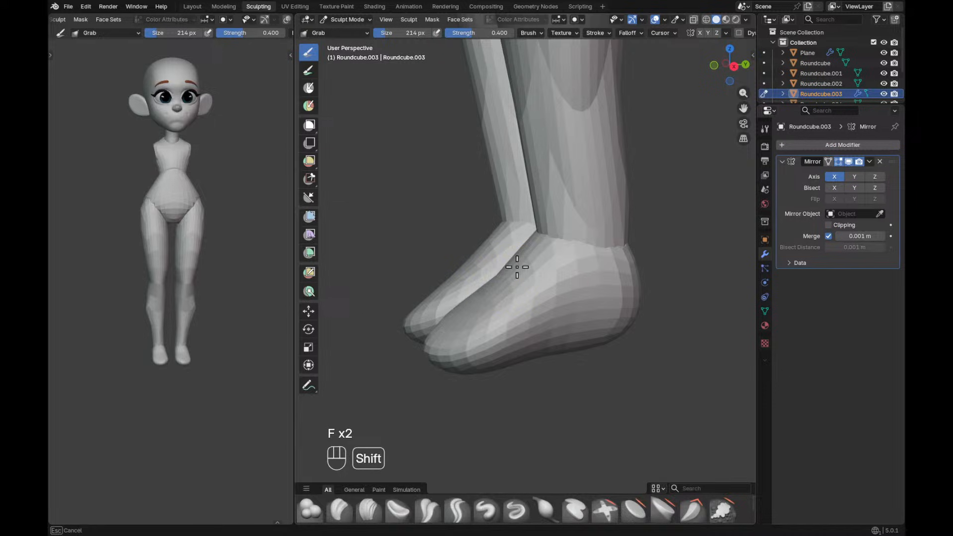
key("f")
key("f")
left_click(515, 271)
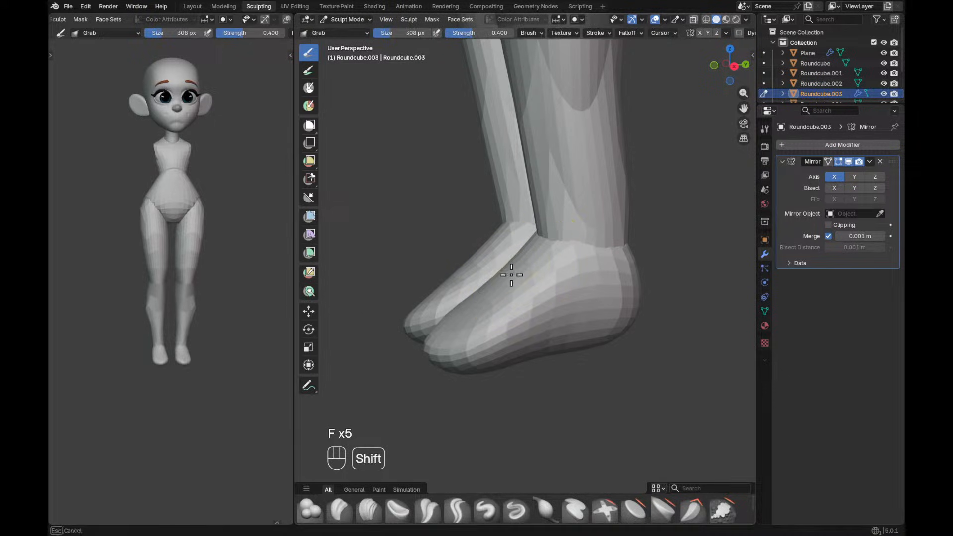
left_click_drag(509, 269, 493, 281, "shift")
Switch sculpting to the lower leg mesh and reshape the calf in profile with a 494 px Grab brush.
left_click_drag(653, 210, 603, 248, "ctrl+alt")
left_click_drag(603, 248, 574, 248, "alt")
left_click_drag(624, 218, 602, 248, "ctrl+alt")
left_click_drag(603, 248, 568, 315, "alt+shift")
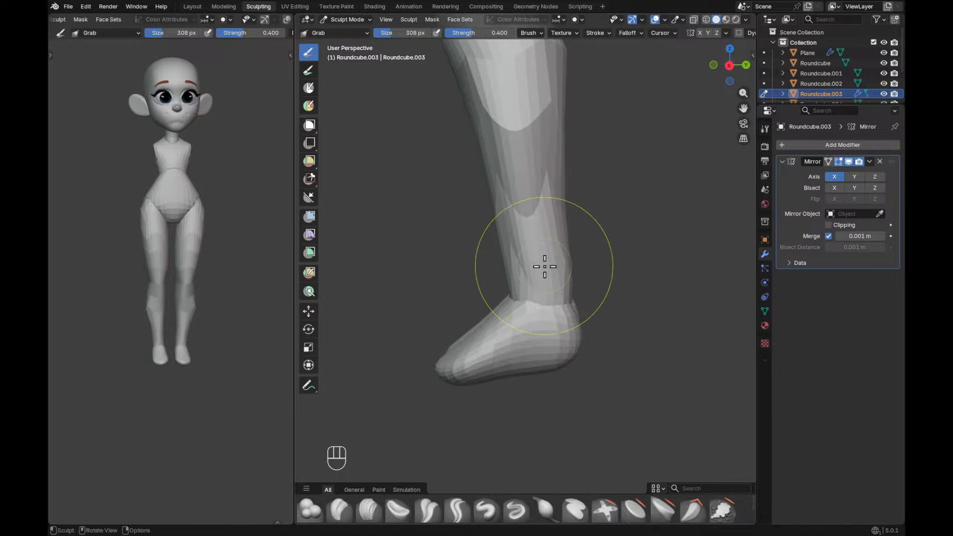
key("alt+q")
key("f")
key("f")
key("f")
left_click(584, 275)
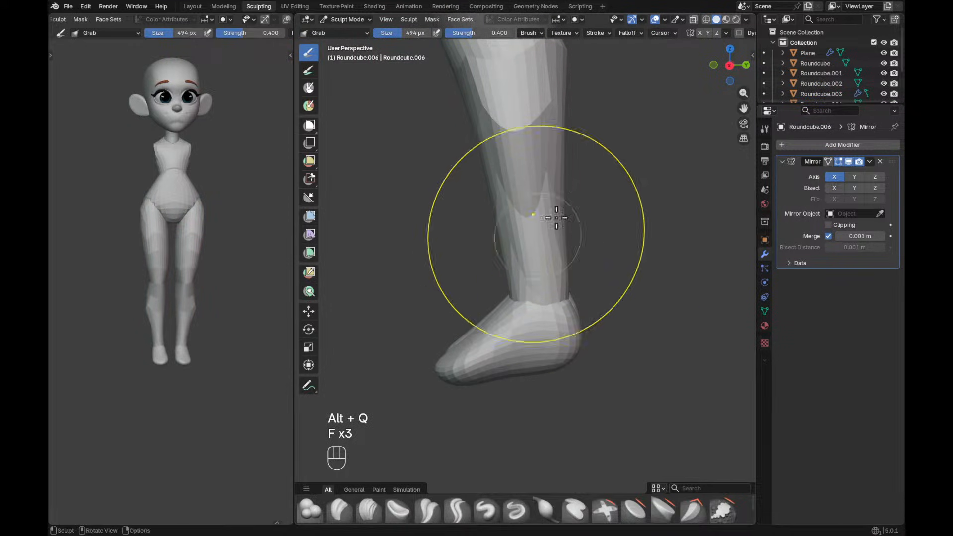
left_click_drag(558, 203, 559, 204)
Pull the back of the lower leg just above the ankle outward with a smaller Grab brush.
key("f")
key("f")
left_click(539, 285)
left_click_drag(562, 284, 571, 282)
Switch sculpting back to the foot mesh and adjust the heel in profile with the Grab brush.
left_click_drag(554, 372, 558, 298, "alt+shift")
key("alt+q")
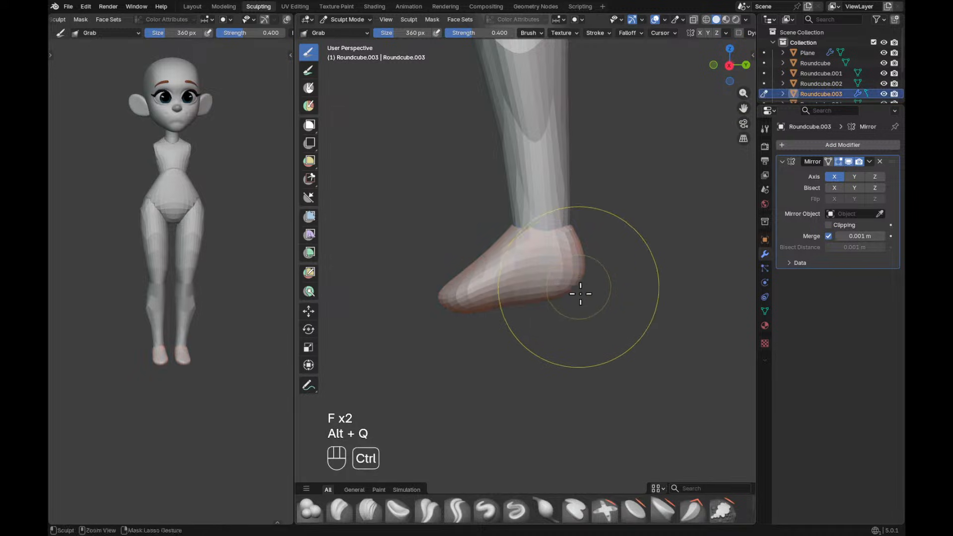
key("f")
key("f")
key("f")
key("f")
Try reshaping the feet around the ankles from above with a 308 px Grab brush, and undo the last two changes.
mouse_move(526, 319)
left_mouse_down("alt")
mouse_move(560, 356)
mouse_move(517, 383)
left_mouse_up("alt")
key("alt+q")
key("f")
key("f")
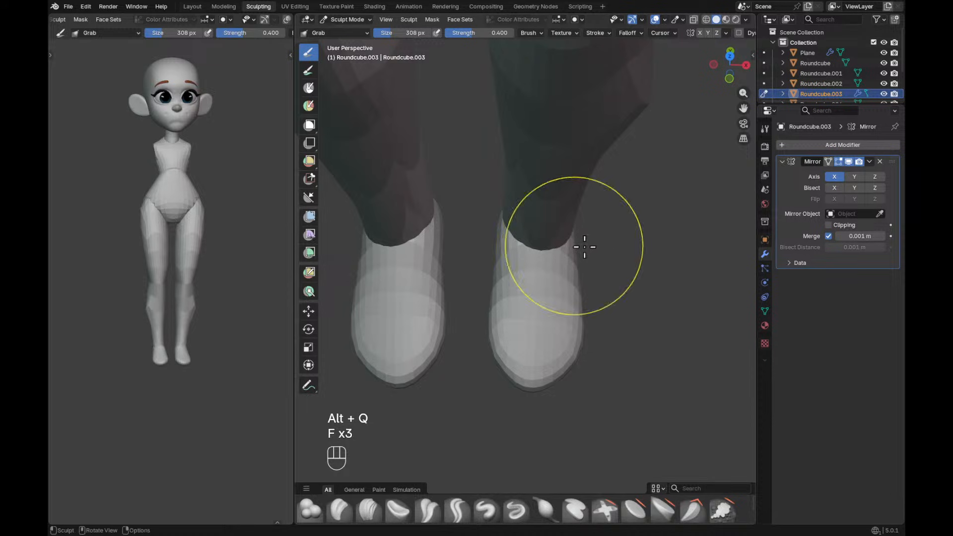
key("f")
key("f")
key("ctrl+z")
key("ctrl+z")
Reshape the ankle and sides of the foot mesh from the front with a 384 px Grab brush, using X-ray to check inside.
mouse_move(567, 249)
middle_mouse_down("alt")
mouse_move(587, 153)
mouse_move(580, 130)
middle_mouse_up("alt")
key("f")
left_click(530, 166)
key("alt+z")
middle_click_drag(567, 194, 561, 197, "alt")
key("f")
key("f")
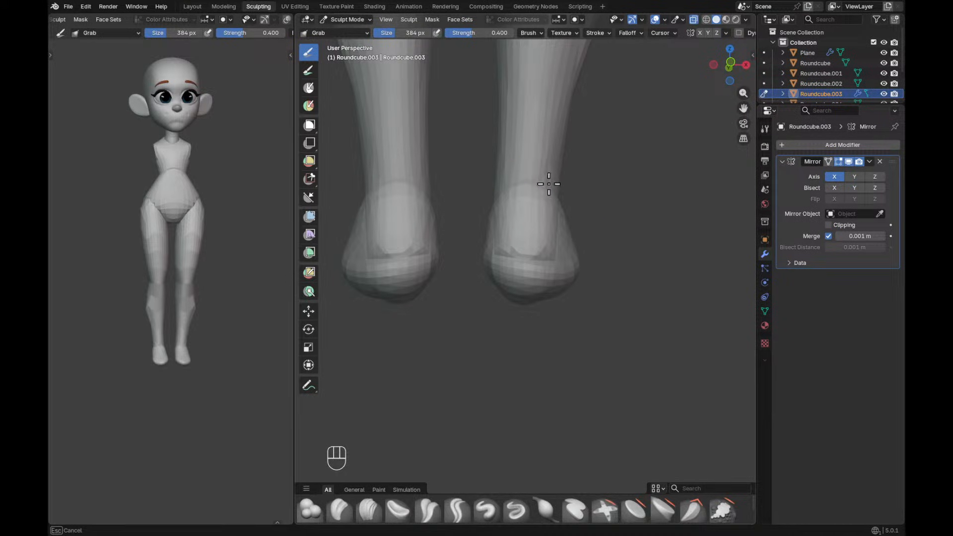
key("alt+z")
key("f")
key("f")
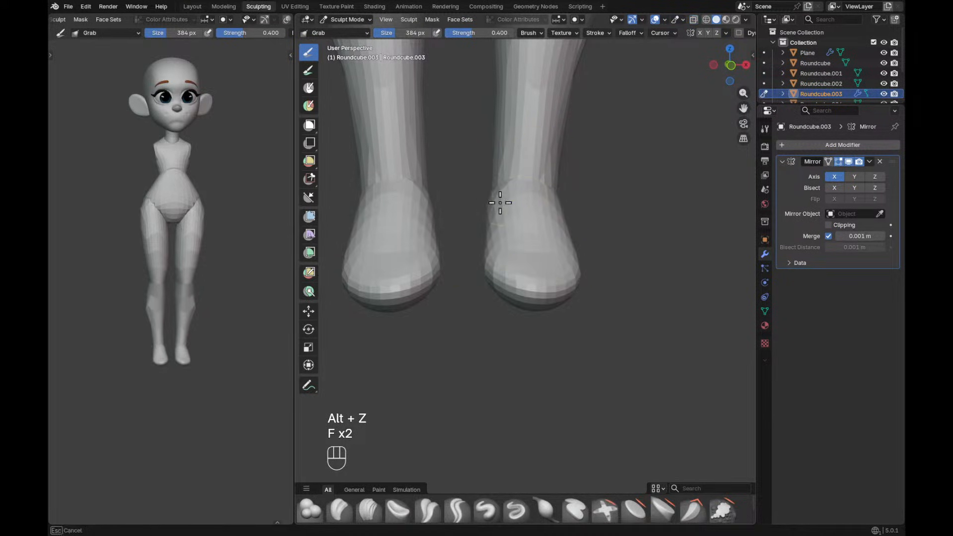
mouse_move(563, 174)
middle_mouse_down("ctrl+alt")
mouse_move(549, 208)
mouse_move(506, 241)
middle_mouse_up("ctrl+alt")
Switch sculpting to the lower leg mesh and adjust its shape above the ankle with the Grab brush.
key("alt+q")
key("f")
left_click(533, 247)
key("f")
key("f")
key("f")
Enter Edit Mode on the lower leg mesh and add three centred edge loops across the calf and knee.
key("Tab")
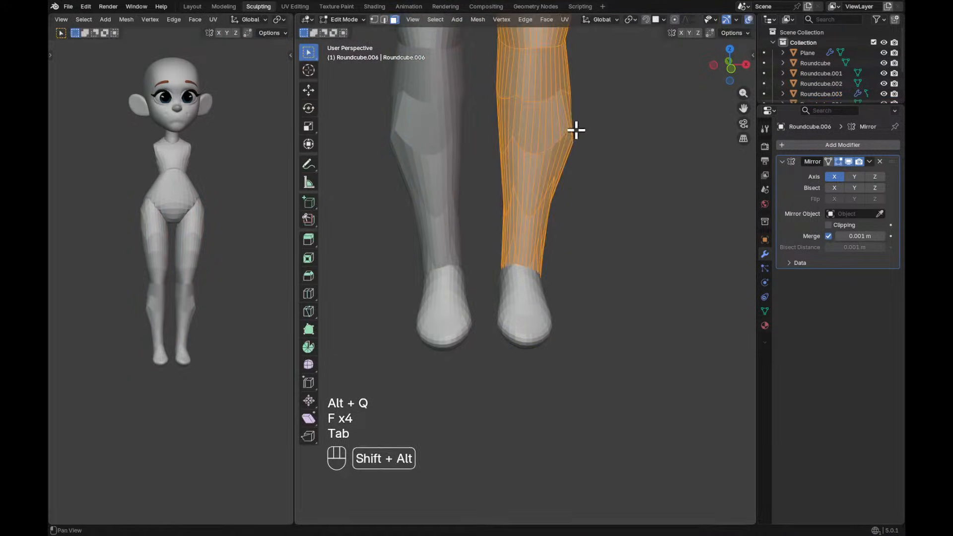
middle_click_drag(576, 132, 557, 198, "alt+shift")
key("ctrl+r")
left_click(558, 213)
key("Escape")
key("ctrl+r")
left_click(561, 173)
key("Escape")
key("ctrl+r")
left_click(557, 134)
key("Escape")
Add another centred edge loop across the lower leg near the ankle.
middle_click_drag(577, 219, 562, 198, "alt")
key("ctrl+Tab")
key("Tab")
key("ctrl+r")
left_click(533, 298)
key("Escape")
key("ctrl+r")
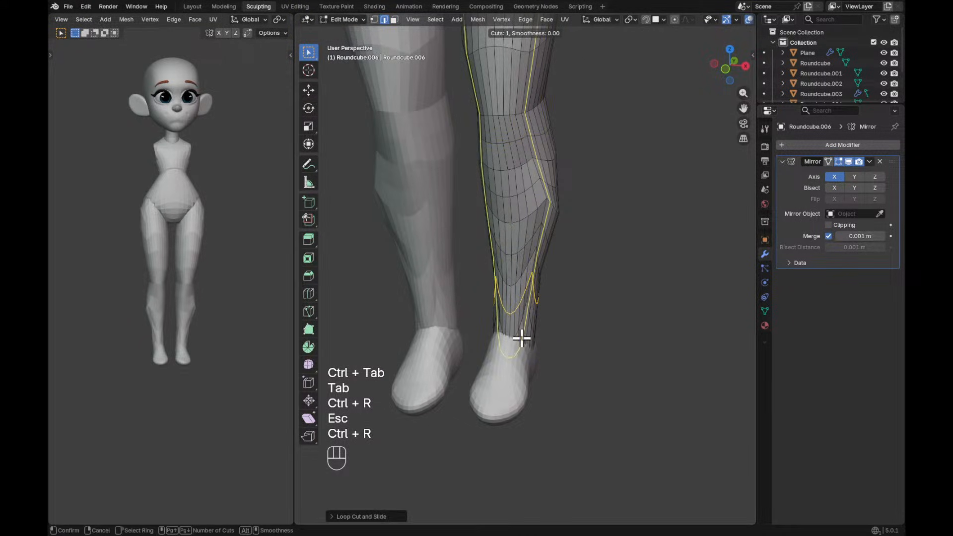
Return the lower leg to Sculpt Mode and smooth out the calf's outer contour with a 278 px Grab brush.
key("ctrl+Tab")
key("g")
key("f")
key("f")
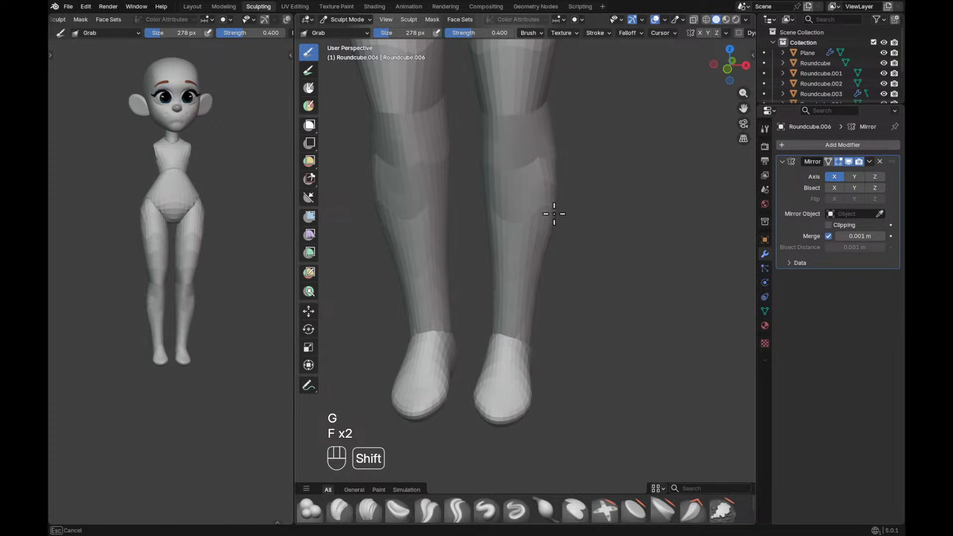
middle_click_drag(585, 187, 531, 255, "ctrl+alt")
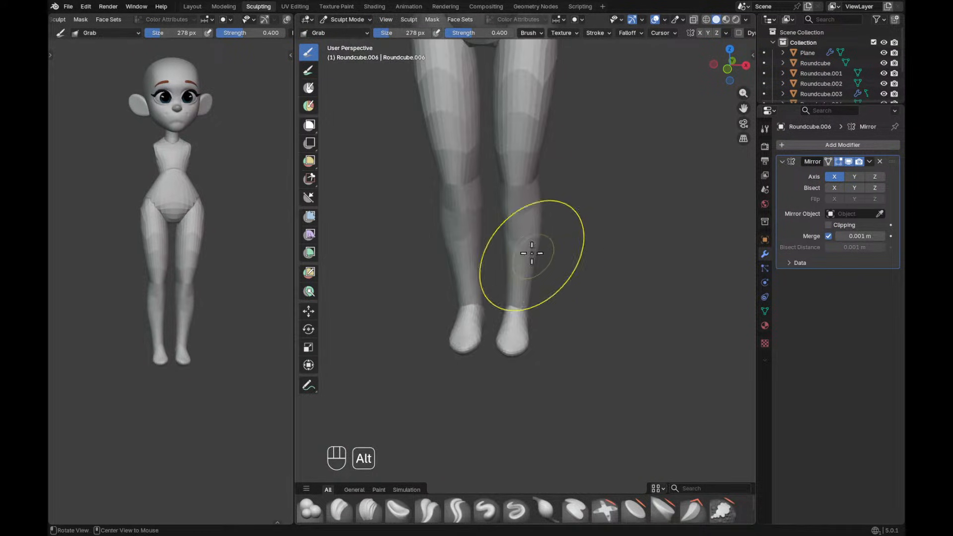
scroll(560, 233, "up", 3)
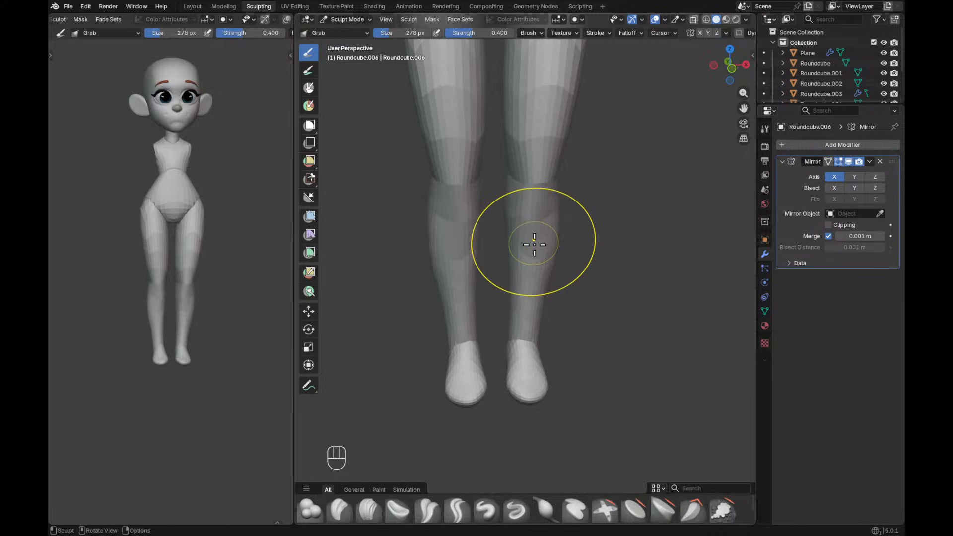
Add volume to the inner side of the calf and knee with the Inflate/Deflate brush at 254 and 268 px.
key("i")
scroll(522, 232, "up", 2)
key("f")
left_click(510, 232)
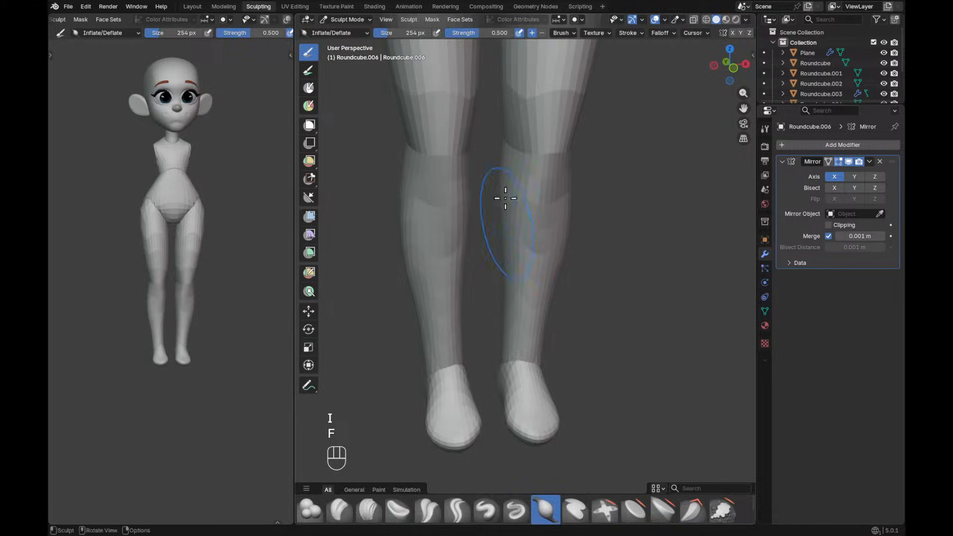
left_click_drag(517, 248, 508, 250, "alt")
key("f")
left_click(515, 227)
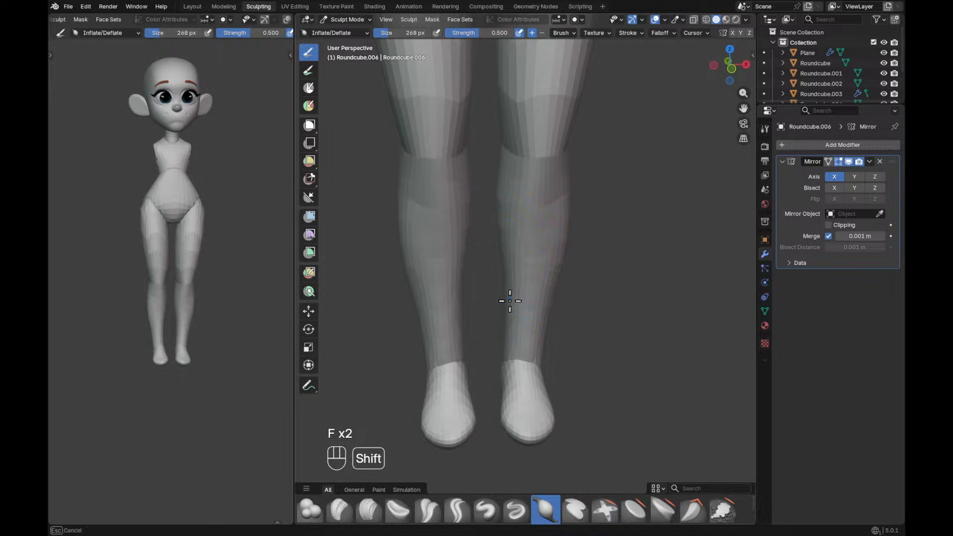
Refine the calf silhouette from the front with a 522 px Grab brush.
left_click_drag(528, 332, 511, 322, "alt")
key("g")
key("f")
left_click(586, 305)
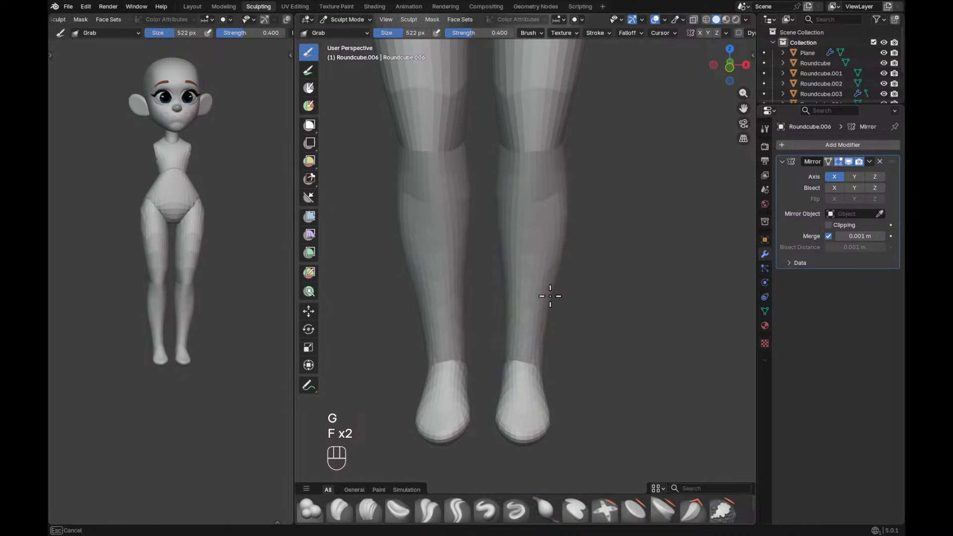
Switch sculpting to the foot mesh and reshape its front and instep from above with the Grab brush.
middle_click_drag(549, 349, 542, 249, "shift")
key("alt+q")
middle_click_drag(524, 339, 533, 376, "alt")
key("f")
left_click(513, 350)
left_click_drag(512, 345, 519, 339)
key("f")
left_click(516, 322)
Shape the outer edge and tip of the toe area from above with the Grab brush at 330 and 206 px.
middle_click_drag(574, 304, 557, 323, "ctrl+alt")
middle_click_drag(556, 322, 554, 348, "alt")
key("f")
left_click(549, 348)
left_click_drag(550, 347, 546, 345)
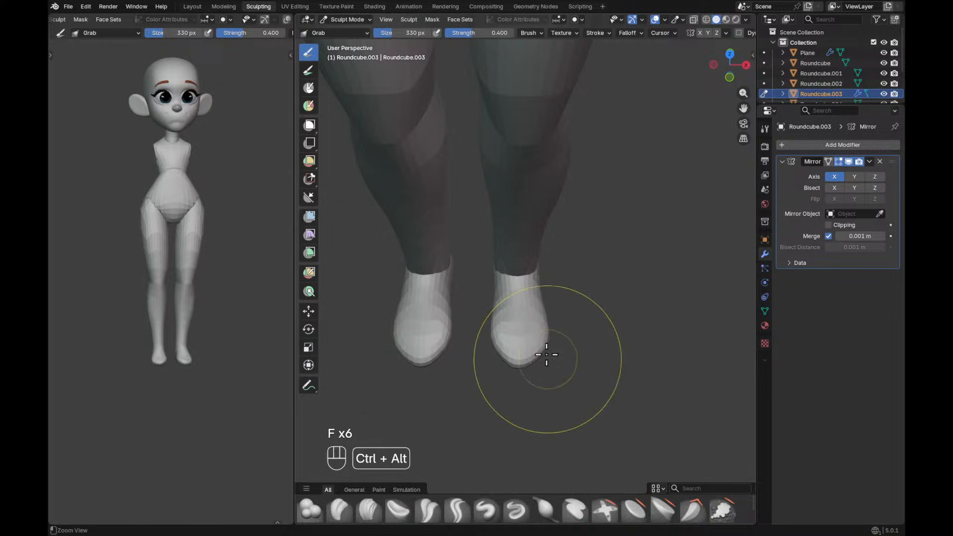
middle_click_drag(546, 355, 525, 397)
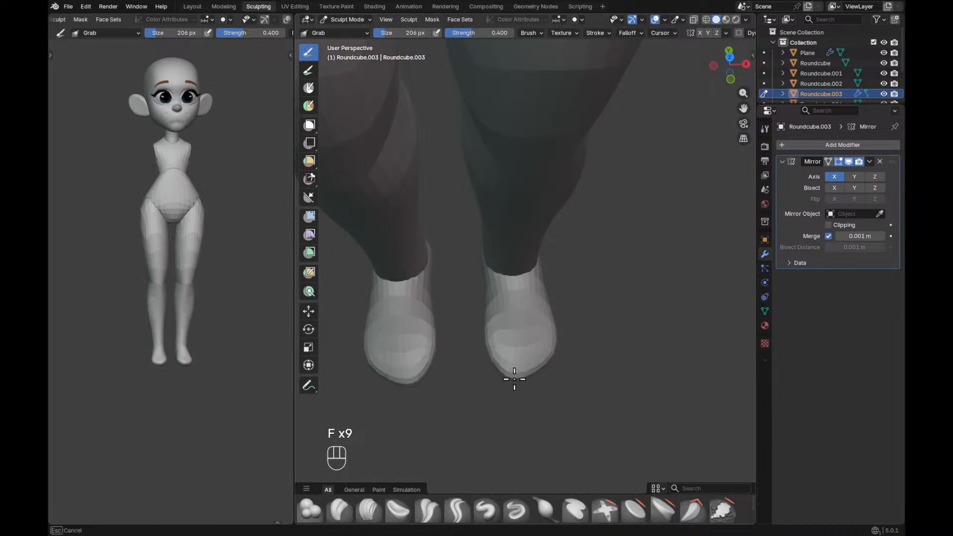
In Edit Mode, rotate the whole foot mesh slightly about the Z axis and shift it along X under the leg.
key("Tab")
key("r")
key("z")
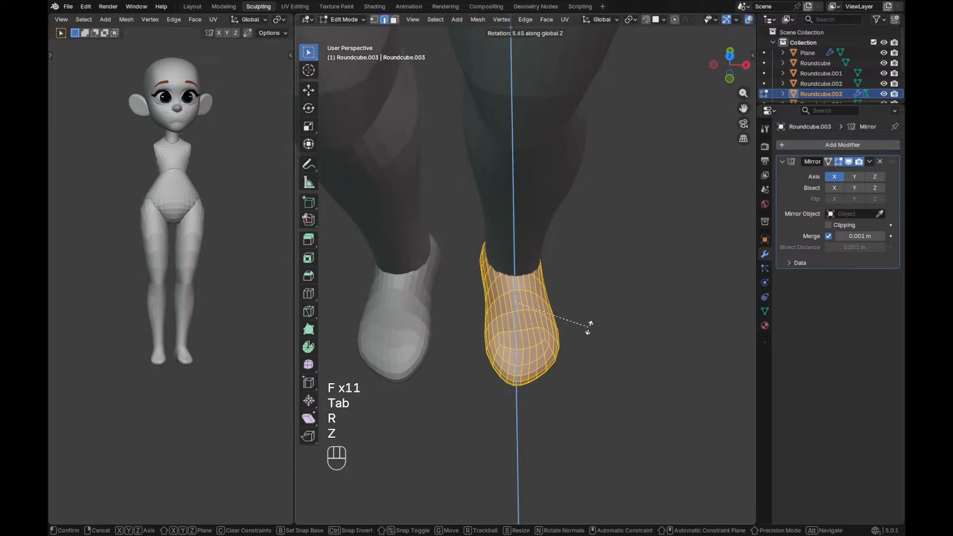
left_click(585, 330)
key("g")
key("x")
left_click(590, 332)
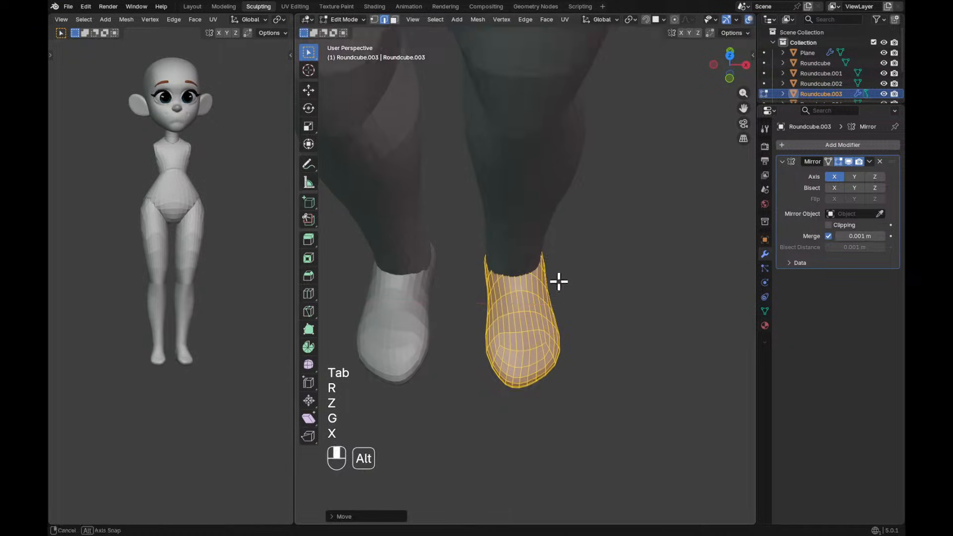
Flatten the foot mesh by scaling it down along Z and reposition it vertically against the leg.
middle_click_drag(557, 280, 547, 196, "alt")
key("s")
key("z")
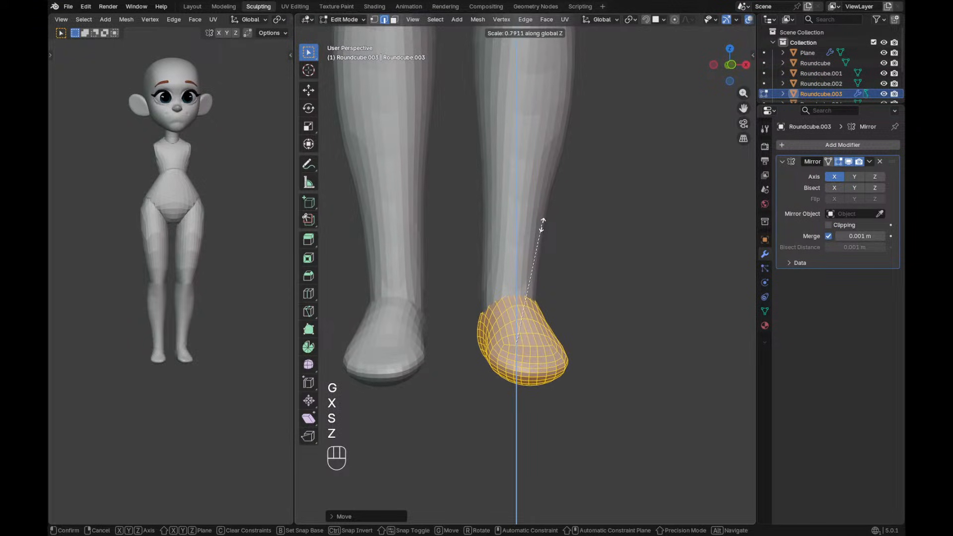
left_click(541, 213)
key("g")
key("z")
Fine-tune the foot's direction with another rotation about the Z axis.
key("r")
key("z")
left_click(580, 236)
Return the foot to Sculpt Mode in right side view and shape the heel with a 484 px Grab brush.
left_click_drag(610, 263, 541, 280, "alt")
key("KP_3")
key("ctrl+Tab")
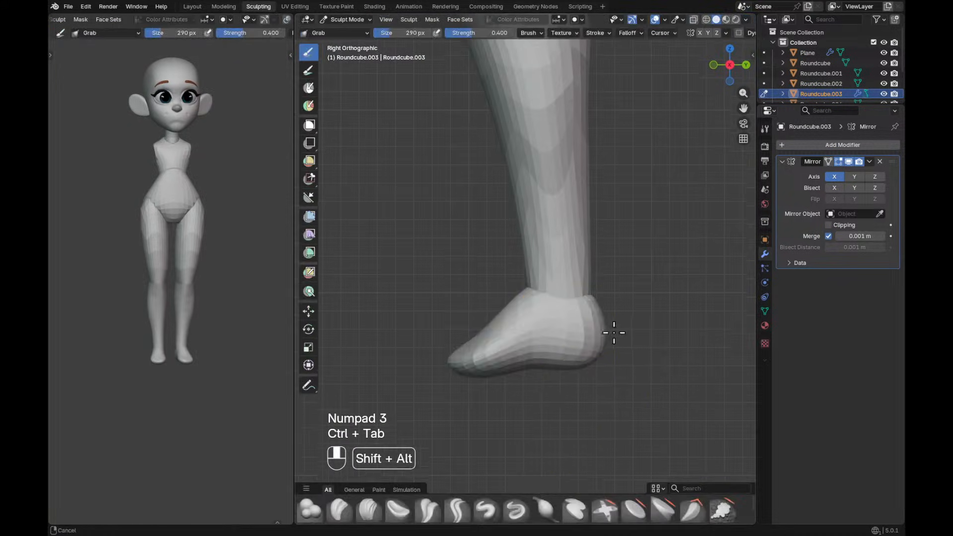
left_click_drag(612, 332, 624, 281, "alt+shift")
left_click_drag(624, 281, 606, 291, "ctrl+alt")
key("g")
key("f")
key("f")
key("f")
left_click(638, 314)
key("g")
key("f")
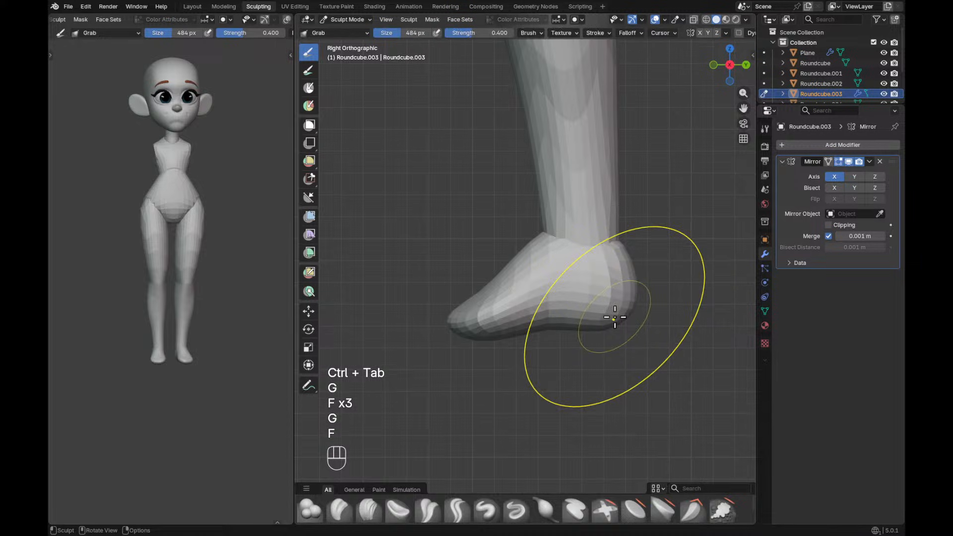
Pull the tip of the toes upward in profile with the Grab brush.
key("f")
key("f")
left_click_drag(458, 339, 456, 316)
key("f")
key("f")
With X-ray on, pull the foot's upper rim up into the leg, then refine the back of the ankle with X-ray off.
key("alt+z")
key("f")
key("f")
left_click_drag(588, 218, 593, 196)
left_click_drag(588, 221, 588, 219)
left_click_drag(595, 165, 600, 185)
key("alt+z")
left_click(598, 238)
left_click_drag(621, 242, 621, 243)
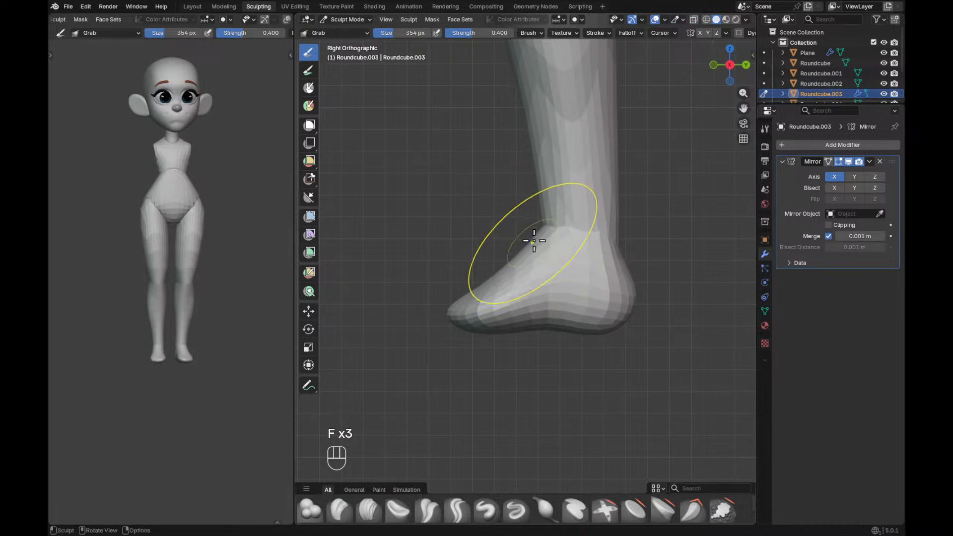
Adjust the foot's ankle from the front with a 270 px Grab brush and switch sculpting to the lower leg mesh.
mouse_move(538, 242)
middle_mouse_down("alt")
mouse_move(605, 270)
mouse_move(557, 240)
middle_mouse_up("alt")
key("f")
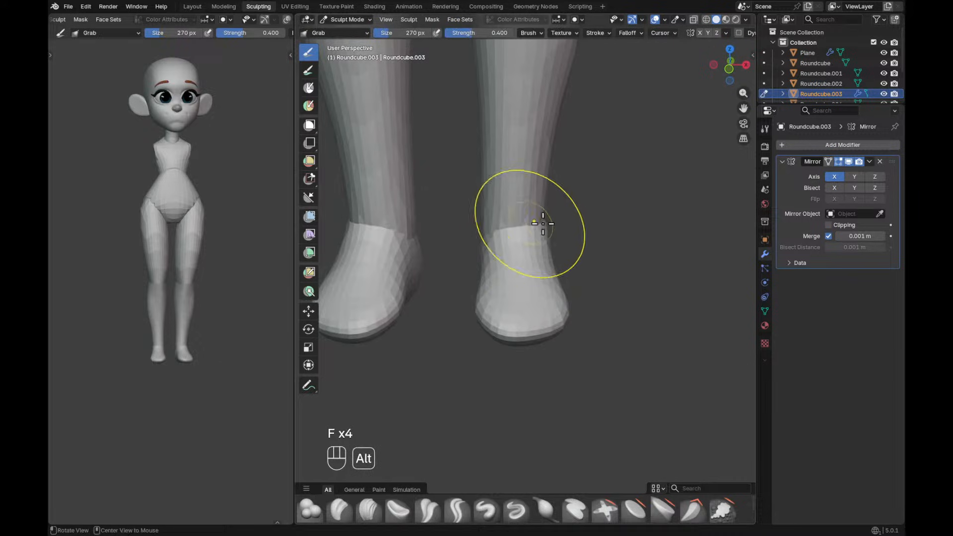
left_click(549, 226)
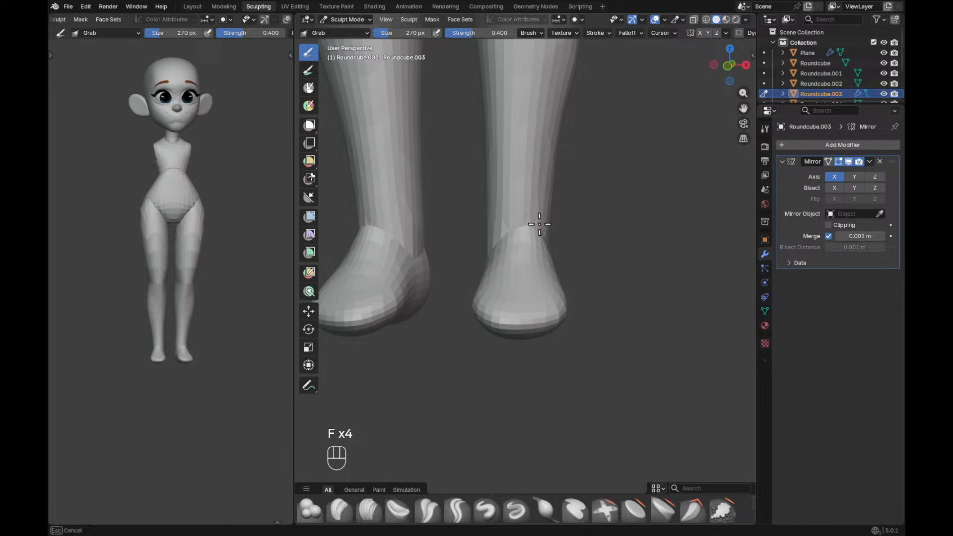
key("alt+q")
Try reshaping the lower leg at the ankle with a 420 px Grab brush, and undo the last two changes.
key("f")
key("f")
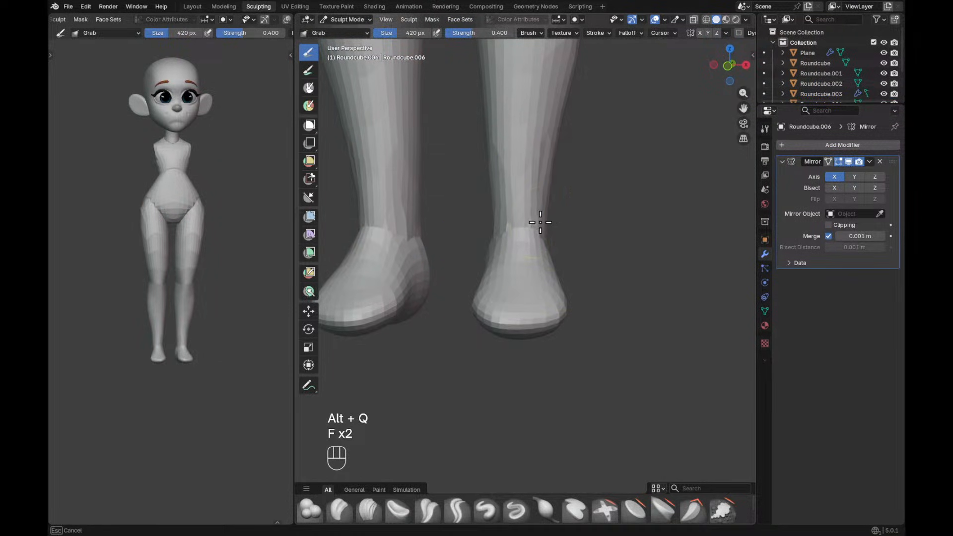
key("ctrl+z")
key("ctrl+z")
Shape the lower leg just above the ankle with a 478 px Grab brush and adjust the shin with a 388 px one.
key("f")
key("f")
left_click(506, 225)
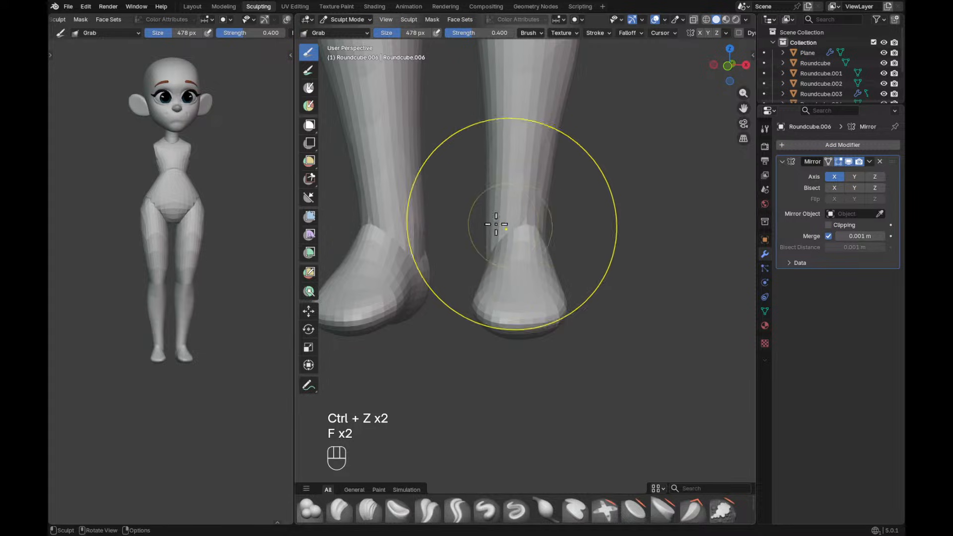
left_click_drag(506, 225, 505, 224)
middle_click_drag(564, 185, 574, 228, "shift")
key("f")
key("f")
left_click(549, 194)
Edit the foot mesh in the right side view, stretching it along Y by about 1.2 and repositioning it along Y.
middle_click_drag(616, 172, 651, 230, "ctrl")
middle_click_drag(647, 275, 546, 299, "alt")
middle_click_drag(550, 301, 559, 304, "alt")
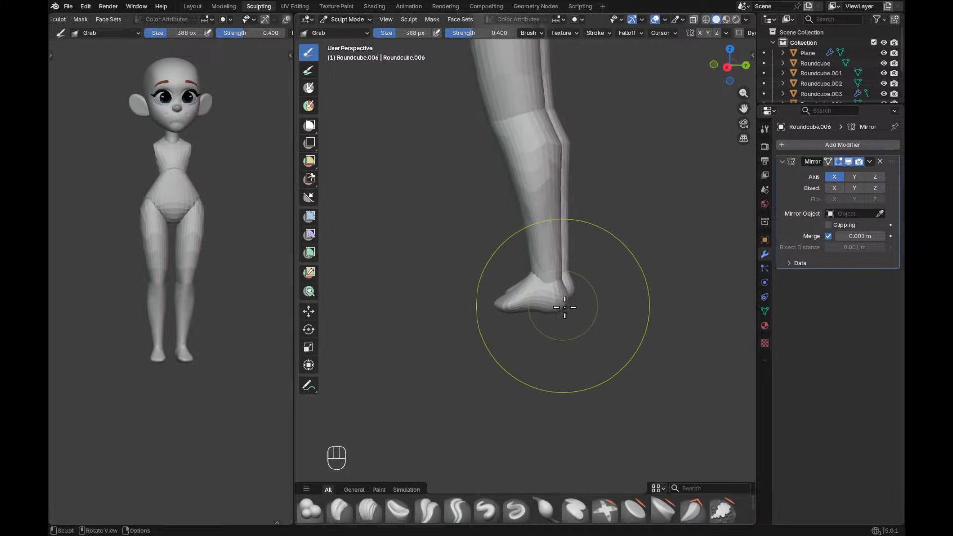
key("KP_3")
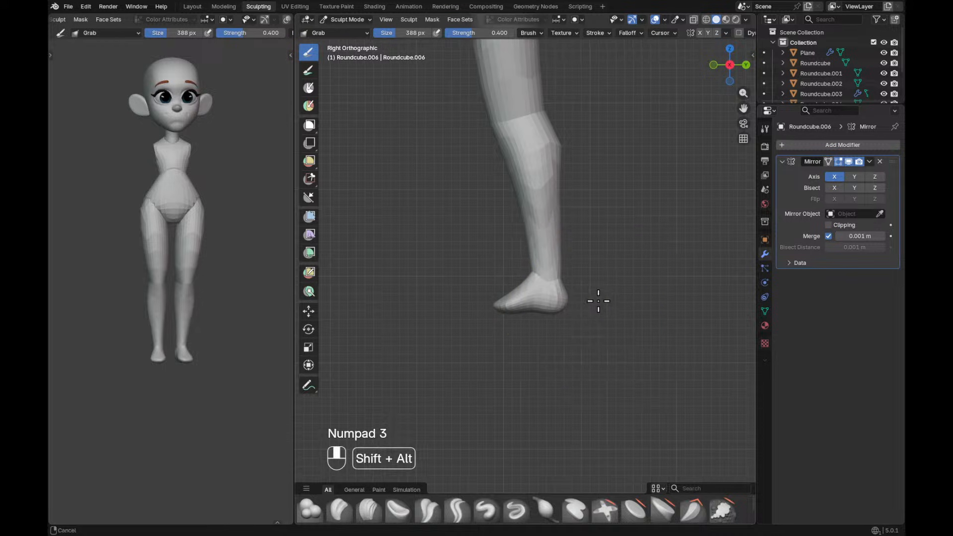
key("Tab")
key("alt+q")
key("s")
key("y")
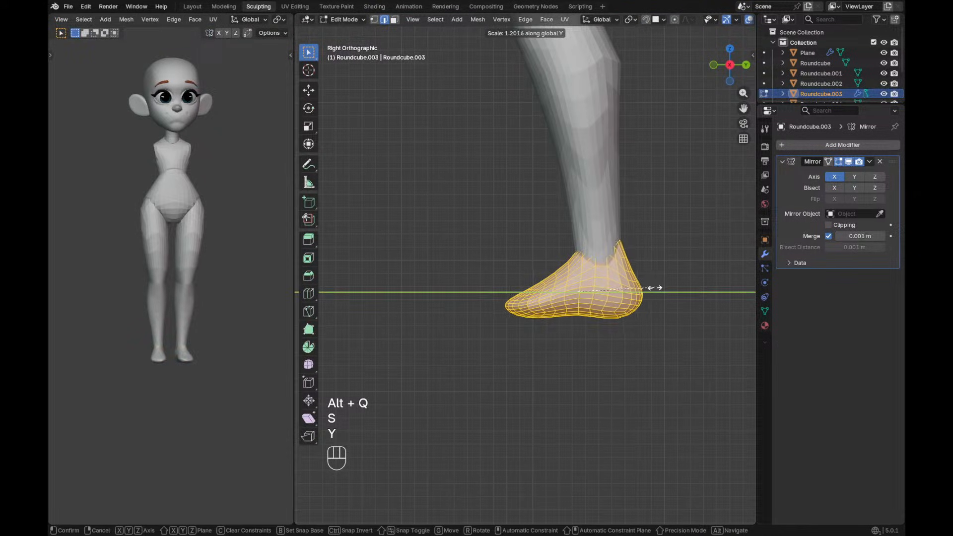
left_click(655, 288)
key("g")
key("y")
left_click(645, 273)
Hide the overlays and rotate the foot mesh in the side view to adjust its tilt against the leg.
scroll(630, 298, "down", 4)
key("alt+shift+z")
scroll(617, 287, "down", 3)
middle_click_drag(616, 287, 648, 293, "alt+shift")
middle_click_drag(630, 325, 653, 240, "ctrl+alt")
key("r")
left_click(642, 292)
key("r")
left_click(641, 333, "shift")
key("r")
left_click(626, 289)
Return to Sculpt Mode and sculpt the toe end of the foot with a 114 px Crease Polish brush.
middle_click_drag(621, 294, 624, 224, "ctrl+alt")
middle_click_drag(587, 323, 587, 226, "alt+shift")
middle_click_drag(608, 278, 720, 310, "alt")
key("ctrl+Tab")
key("ctrl+Tab")
mouse_move(546, 351)
middle_mouse_down("alt+shift")
mouse_move(570, 275)
mouse_move(568, 219)
middle_mouse_up("alt+shift")
key("shift+c")
key("f")
left_click(536, 258)
middle_click_drag(536, 258, 542, 271, "alt")
key("f")
key("f")
left_click(515, 245)
middle_click_drag(571, 223, 501, 226, "alt")
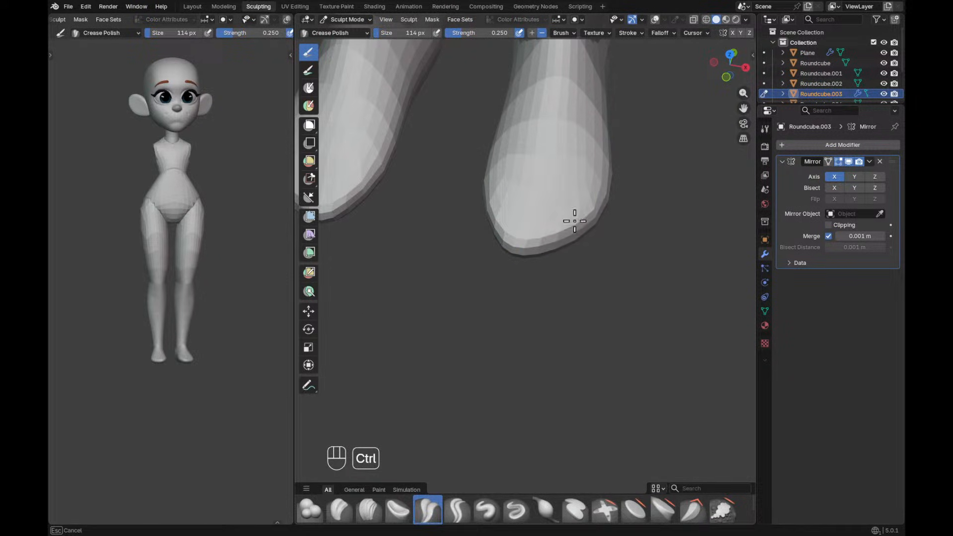
Reshape the back of the heel from the side with a 218 px Grab brush.
mouse_move(601, 187)
middle_mouse_down("ctrl")
mouse_move(625, 280)
mouse_move(624, 273)
mouse_move(653, 257)
mouse_move(593, 255)
middle_mouse_up("ctrl")
middle_click_drag(593, 255, 661, 253, "ctrl")
key("g")
key("f")
key("g")
key("f")
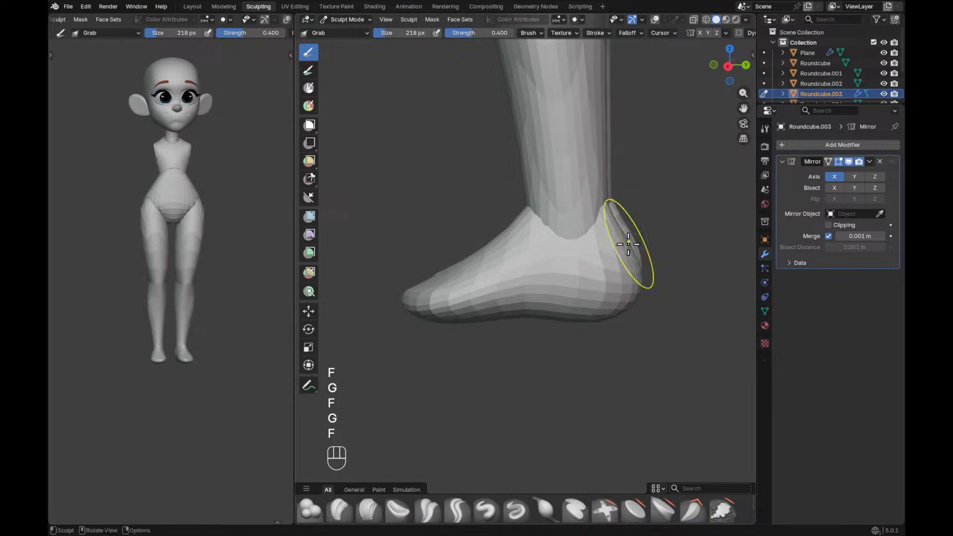
Switch to editing the leg mesh, show the overlays again and add loop cuts across the leg.
mouse_move(637, 292)
middle_mouse_down("ctrl")
mouse_move(644, 276)
mouse_move(541, 356)
mouse_move(653, 311)
mouse_move(607, 297)
middle_mouse_up("ctrl")
mouse_move(568, 262)
middle_mouse_down("ctrl+alt")
mouse_move(606, 278)
mouse_move(553, 223)
mouse_move(579, 251)
middle_mouse_up("ctrl+alt")
key("alt+q")
key("Tab")
key("z")
key("ctrl+r")
left_click(571, 249)
key("Escape")
key("ctrl+r")
left_click(568, 270)
key("Escape")
key("ctrl+r")
key("Escape")
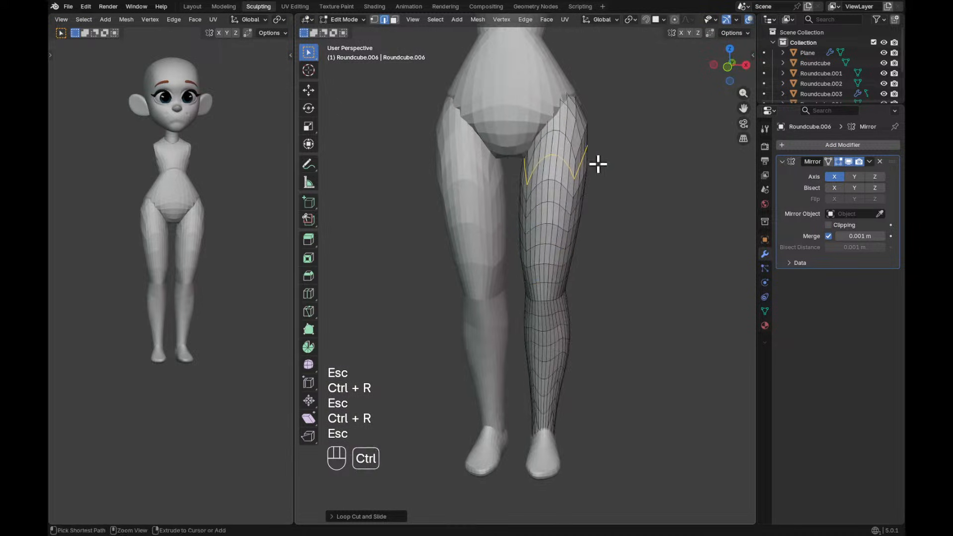
Return to Sculpt Mode and shape the thigh's contours from the front with a 210 px Grab brush.
key("ctrl+Tab")
middle_click_drag(602, 202, 586, 220, "alt+shift")
left_click_drag(574, 218, 578, 214)
key("f")
key("f")
left_click_drag(580, 181, 578, 148, "shift")
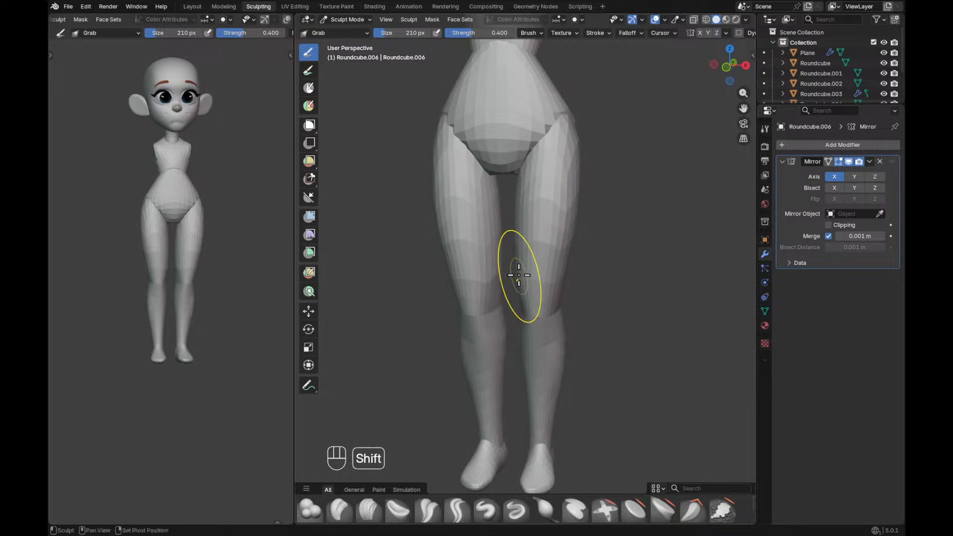
mouse_move(565, 303)
left_mouse_down("alt")
mouse_move(532, 302)
mouse_move(540, 169)
left_mouse_up("alt")
left_click_drag(534, 243, 487, 247, "alt")
Pull the thigh's lower front edge down over the knee with 206 px and 190 px Grab brushes.
key("f")
left_click(487, 253)
mouse_move(487, 252)
middle_mouse_down()
mouse_move(570, 260)
mouse_move(581, 249)
middle_mouse_up()
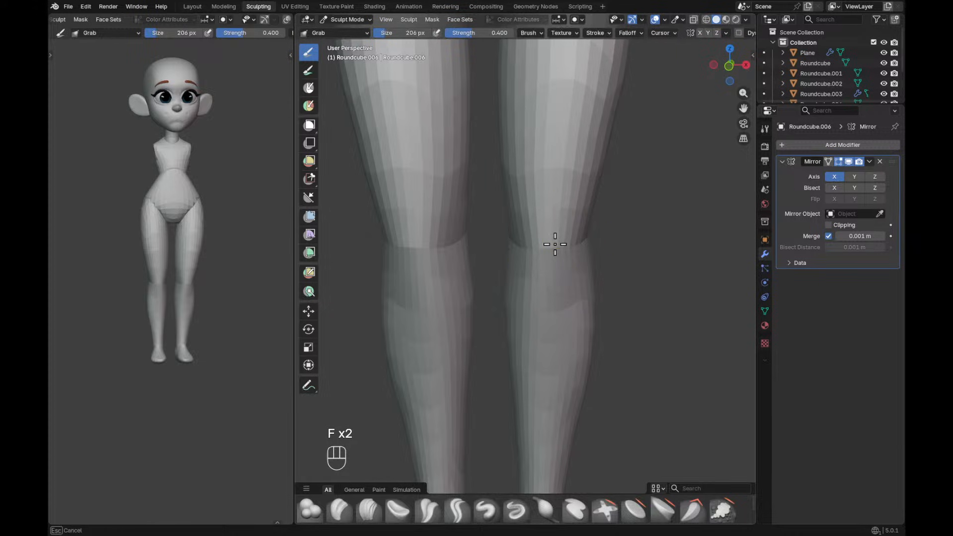
key("f")
left_click(563, 254)
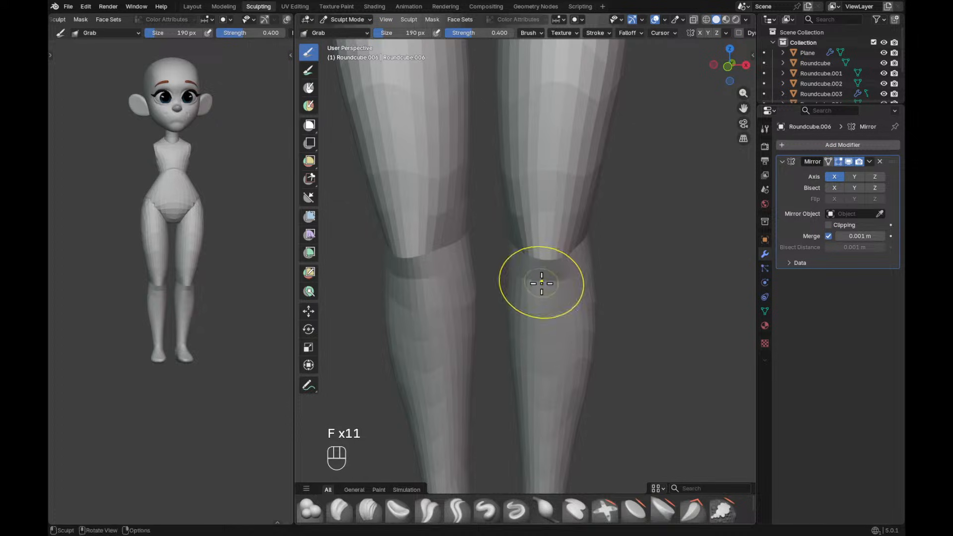
Adjust the sides of the knee just below the thigh's edge with a 174 px Grab brush.
mouse_move(549, 272)
left_mouse_down("alt")
mouse_move(564, 270)
mouse_move(516, 286)
left_mouse_up("alt")
key("f")
left_click(607, 266)
key("f")
left_click(512, 294)
key("f")
key("f")
left_click(517, 284)
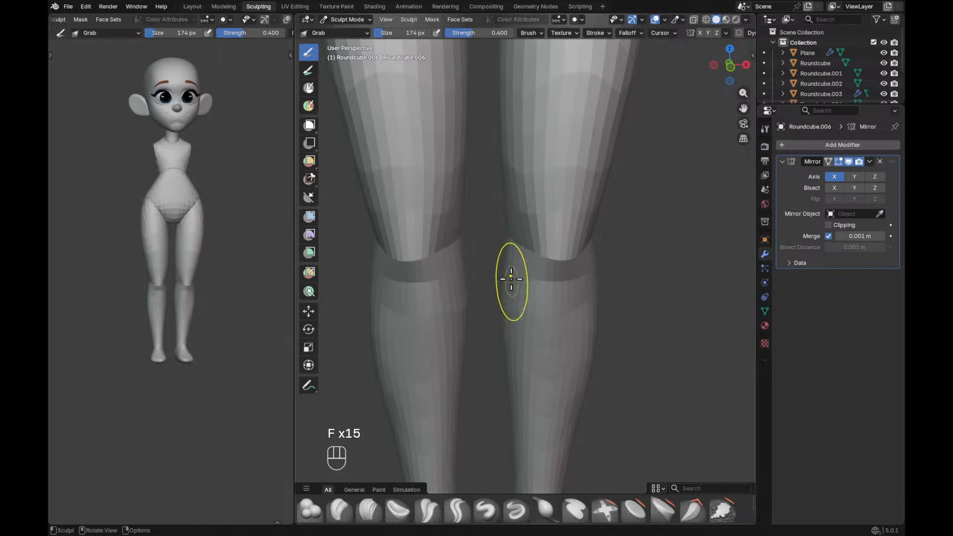
Refine the thigh's rim around the kneecap with Grab brush sizes of 118, 140 and 158 px.
key("f")
mouse_move(520, 278)
middle_mouse_down("alt")
mouse_move(574, 277)
mouse_move(564, 267)
middle_mouse_up("alt")
left_click(575, 281)
scroll(574, 277, "up", 1)
key("f")
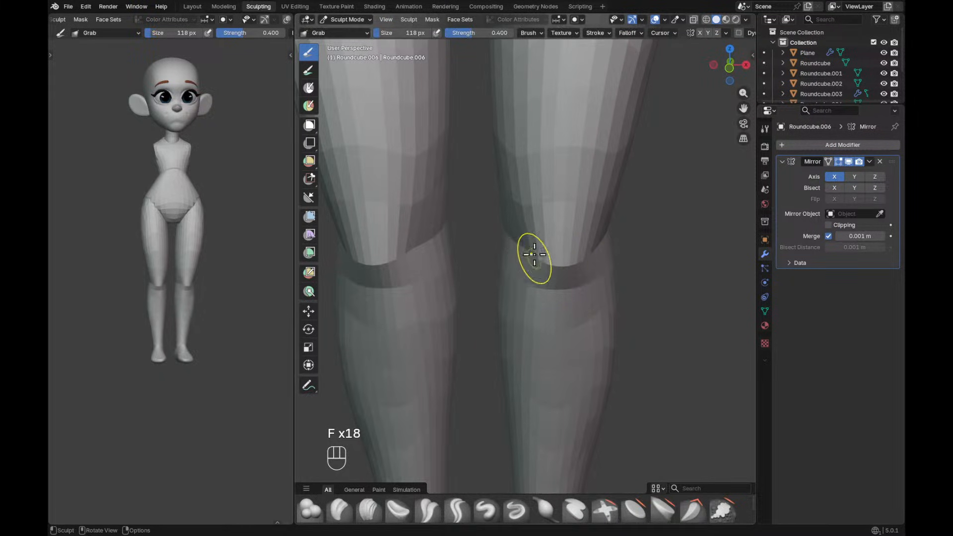
left_click_drag(575, 245, 546, 249, "alt")
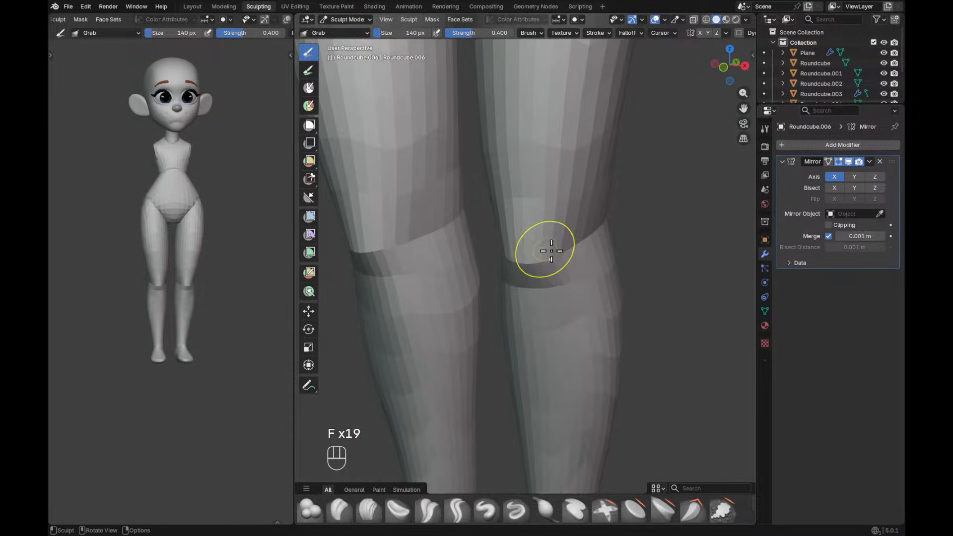
key("f")
left_click(563, 266)
Shape the front of the leg just above the knee from the side with a 242 px Grab brush.
scroll(593, 288, "down", 4)
left_click_drag(604, 298, 530, 283, "alt")
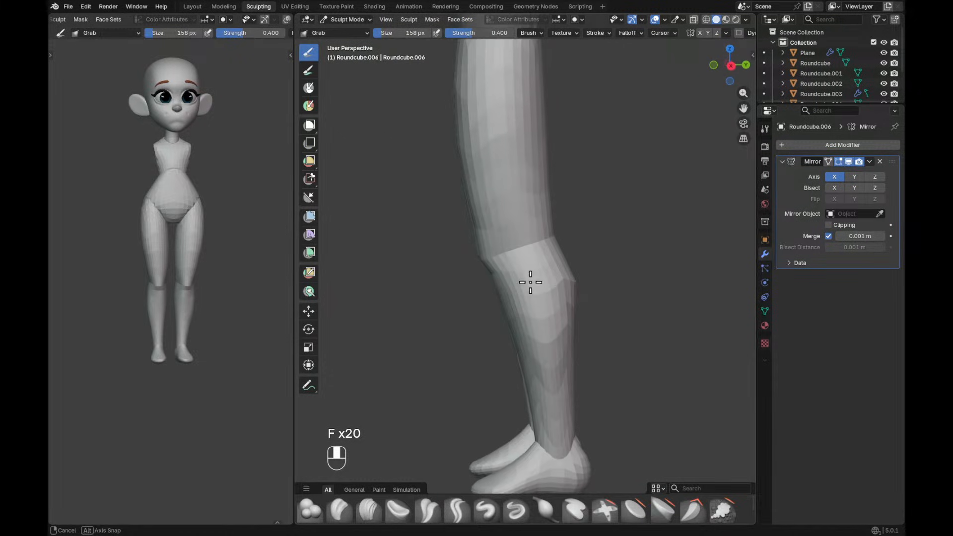
scroll(549, 279, "down", 2)
scroll(541, 225, "up", 4)
key("f")
key("f")
left_click(467, 244)
left_click_drag(472, 245, 461, 244, "alt")
key("f")
left_click(456, 239)
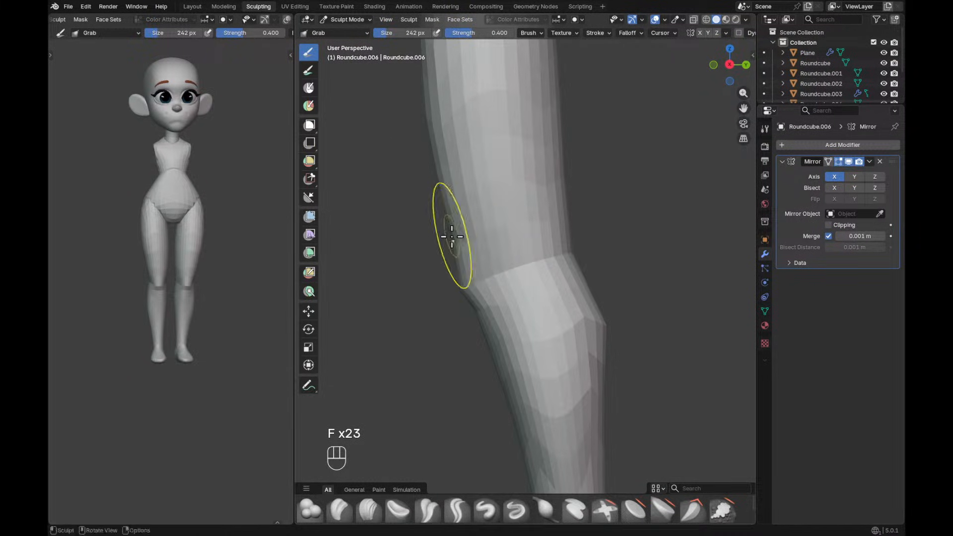
Adjust the front profile of the thigh from the side with a 216 px Grab brush.
scroll(448, 198, "down", 3)
key("f")
left_click(467, 168)
key("f")
left_click(464, 158)
key("f")
left_click(449, 159)
left_click_drag(465, 156, 461, 150)
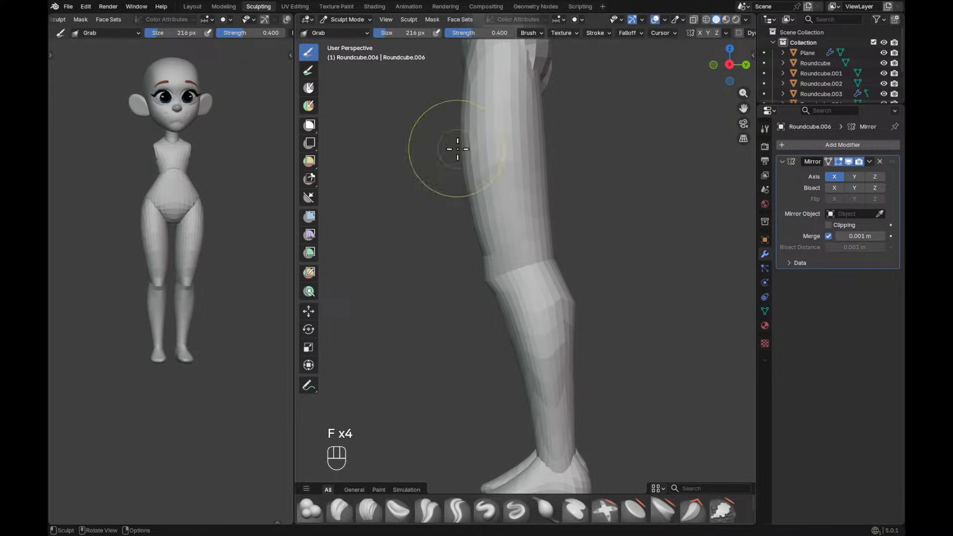
Shape the upper thigh near the hip from the side with a 232 px Grab brush.
mouse_move(482, 99)
left_mouse_down("alt+shift")
mouse_move(508, 202)
mouse_move(485, 205)
left_mouse_up("alt+shift")
key("f")
key("f")
left_click(524, 196)
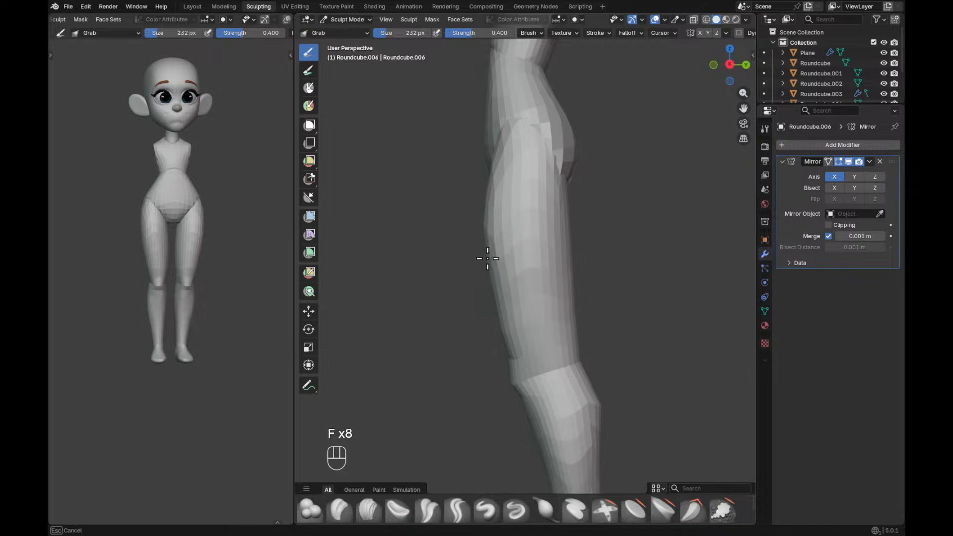
Adjust the back of the thigh above the knee with a 314 px Grab brush.
left_click_drag(565, 184, 588, 278, "ctrl+alt")
mouse_move(589, 243)
left_mouse_down("ctrl+alt")
mouse_move(587, 308)
mouse_move(579, 240)
left_mouse_up("ctrl+alt")
left_click_drag(579, 240, 578, 224, "alt+shift")
left_click_drag(573, 251, 574, 225, "ctrl+alt")
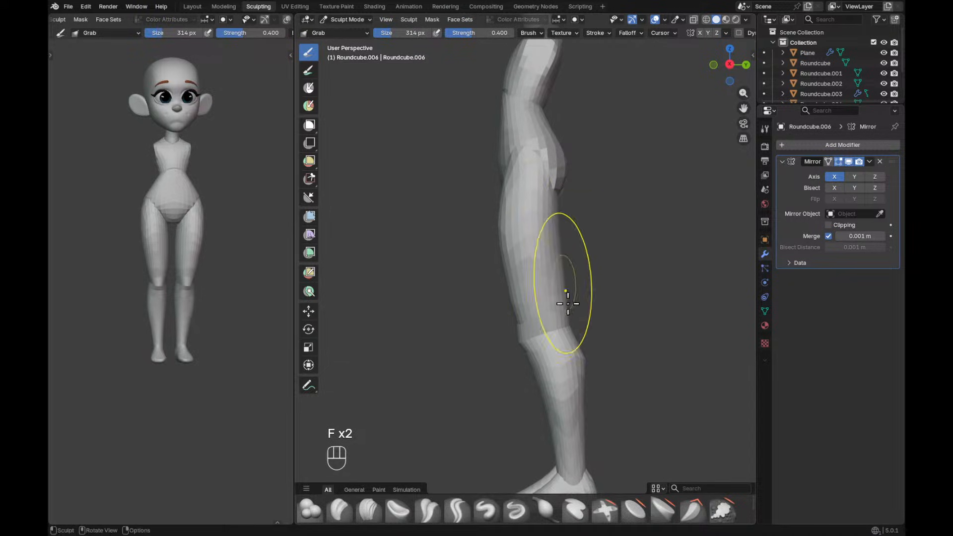
left_click_drag(564, 273, 559, 273)
Refine the leg's side profile farther down around the knee and calf, resizing the Grab brush between strokes.
left_click_drag(586, 328, 587, 264, "alt+shift")
key("f")
key("f")
key("f")
key("f")
key("f")
key("f")
left_click_drag(575, 209, 596, 226, "ctrl+alt")
left_click_drag(590, 276, 589, 218, "alt+shift")
mouse_move(589, 263)
left_mouse_down("ctrl+alt")
mouse_move(591, 251)
mouse_move(589, 268)
left_mouse_up("ctrl+alt")
key("f")
key("f")
key("f")
left_click(560, 302)
Adjust the area where the thigh meets the hips, switching sculpting to the neighbouring mesh and back to the leg.
left_click_drag(644, 226, 614, 372, "ctrl+alt")
left_click_drag(576, 272, 654, 340, "alt")
left_click_drag(654, 340, 635, 261, "ctrl+alt")
mouse_move(635, 261)
left_mouse_down("ctrl+alt")
mouse_move(638, 233)
mouse_move(597, 255)
mouse_move(616, 256)
mouse_move(578, 250)
mouse_move(604, 230)
mouse_move(605, 208)
mouse_move(568, 232)
left_mouse_up("ctrl+alt")
key("alt+q")
key("f")
left_click(633, 243)
key("f")
left_click(615, 255)
key("f")
left_click(592, 250)
key("alt+q")
Shape the top of the thigh around the hip joint with a Grab brush of 366 px.
key("f")
left_click(612, 259)
left_click_drag(568, 232, 504, 245, "alt")
key("f")
left_click(479, 256)
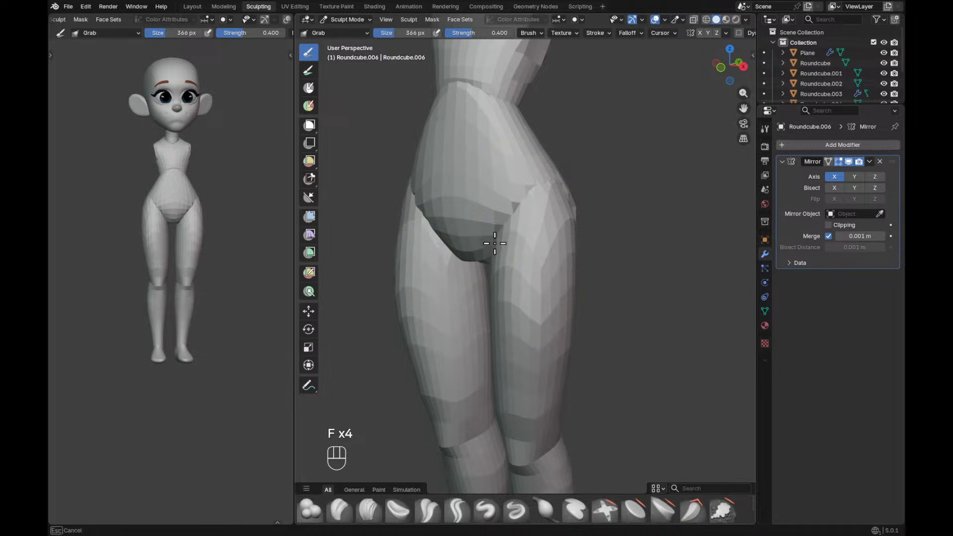
Switch sculpting to the pelvis mesh and reshape its underside between the thighs with the Grab brush.
key("alt+q")
key("f")
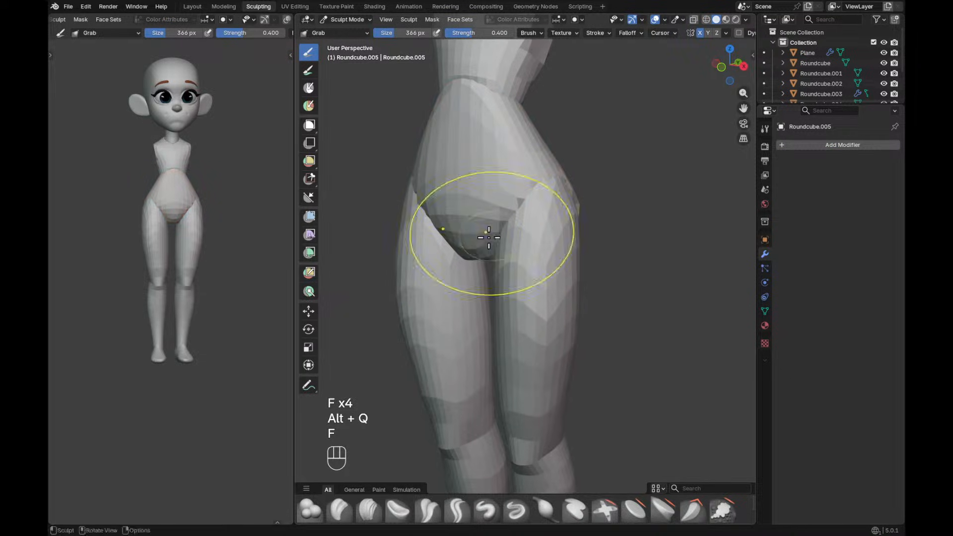
key("f")
left_click(489, 241)
mouse_move(483, 242)
left_mouse_down("alt")
mouse_move(543, 236)
mouse_move(540, 197)
mouse_move(548, 192)
mouse_move(521, 210)
mouse_move(540, 230)
mouse_move(538, 253)
mouse_move(524, 254)
mouse_move(594, 276)
left_mouse_up("alt")
Switch sculpting to the leg mesh and adjust the top of the thigh at the groin with the Grab brush.
key("alt+q")
key("f")
left_click(521, 209)
Return to the pelvis mesh and reshape its side near the hip joint, resizing the Grab brush between strokes.
key("alt+q")
key("f")
key("f")
left_click(541, 198)
key("g")
key("f")
left_click(542, 219)
Refine the pelvis's lower edge where it meets the thigh, resizing the Grab brush between strokes.
key("g")
key("f")
left_click(517, 227)
key("g")
key("f")
left_click(540, 253)
key("f")
key("f")
left_click(546, 252)
mouse_move(595, 266)
left_mouse_down("alt")
mouse_move(537, 270)
mouse_move(570, 241)
mouse_move(555, 219)
left_mouse_up("alt")
left_click_drag(554, 219, 538, 215, "alt")
Shape the hip and buttock contours of the pelvis with a Grab brush of 432 px.
key("f")
left_click(459, 193)
left_click_drag(441, 187, 448, 165)
left_click_drag(563, 178, 566, 298, "ctrl+alt")
mouse_move(566, 298)
left_mouse_down("alt")
mouse_move(553, 313)
mouse_move(589, 296)
mouse_move(589, 261)
mouse_move(551, 261)
mouse_move(519, 245)
left_mouse_up("alt")
key("f")
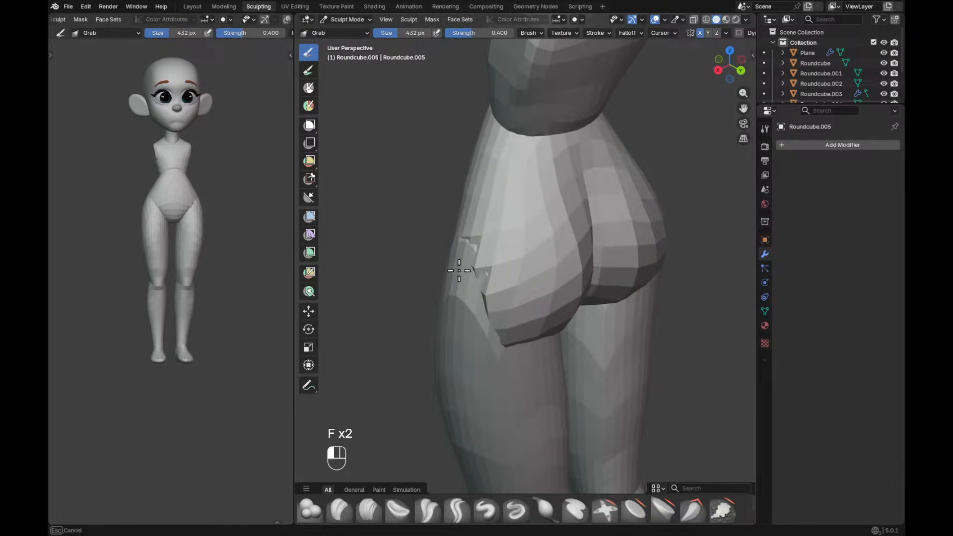
mouse_move(553, 212)
left_mouse_down("ctrl+alt")
mouse_move(574, 353)
mouse_move(697, 304)
mouse_move(745, 308)
mouse_move(674, 323)
mouse_move(676, 230)
mouse_move(622, 217)
left_mouse_up("ctrl+alt")
Switch sculpting to the leg mesh and fill out the thigh with Inflate/Deflate at 432 px and strength 0.500.
key("alt+q")
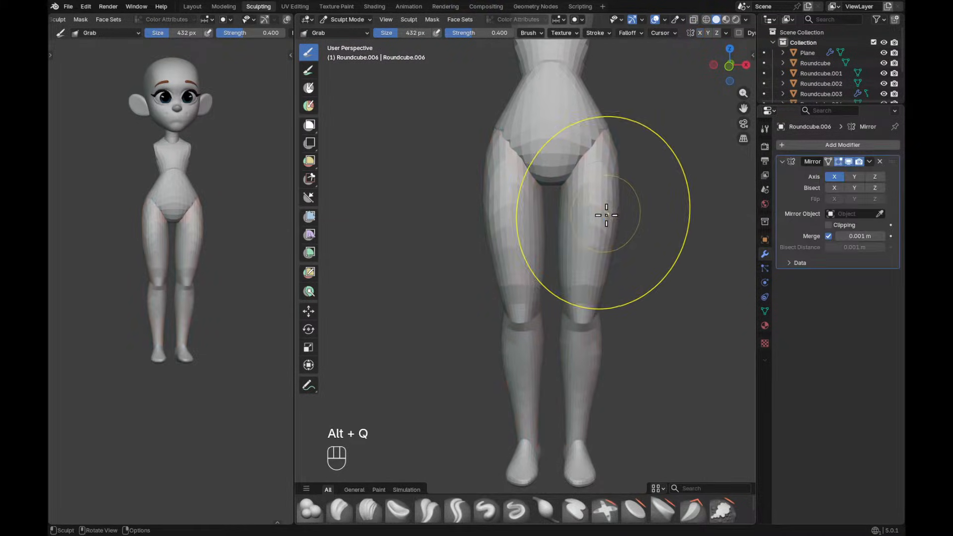
key("i")
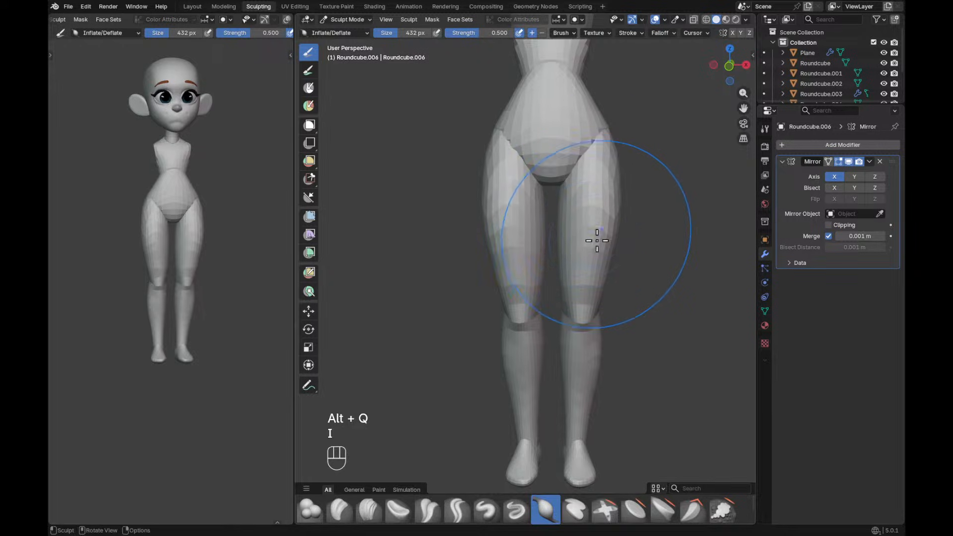
scroll(598, 239, "down", 4)
Switch sculpting to the foot mesh and adjust the foot's shape with a resized Grab brush.
mouse_move(606, 298)
left_mouse_down("alt")
mouse_move(605, 344)
mouse_move(623, 355)
mouse_move(559, 355)
left_mouse_up("alt")
middle_click_drag(558, 355, 570, 354, "alt")
mouse_move(590, 355)
middle_mouse_down("alt+shift")
mouse_move(593, 310)
mouse_move(612, 346)
mouse_move(588, 349)
middle_mouse_up("alt+shift")
middle_click_drag(604, 382, 590, 270, "alt+shift")
middle_click_drag(590, 270, 639, 326, "ctrl+alt")
key("alt+q")
key("g")
key("f")
key("g")
key("f")
key("f")
left_click(651, 344)
Try reshaping the foot's front underside in the front view with a 440 px Grab brush, and undo the last stroke.
key("KP_1")
middle_click_drag(633, 360, 637, 309, "shift")
middle_click_drag(637, 309, 655, 259, "ctrl")
key("f")
key("f")
left_click(642, 303)
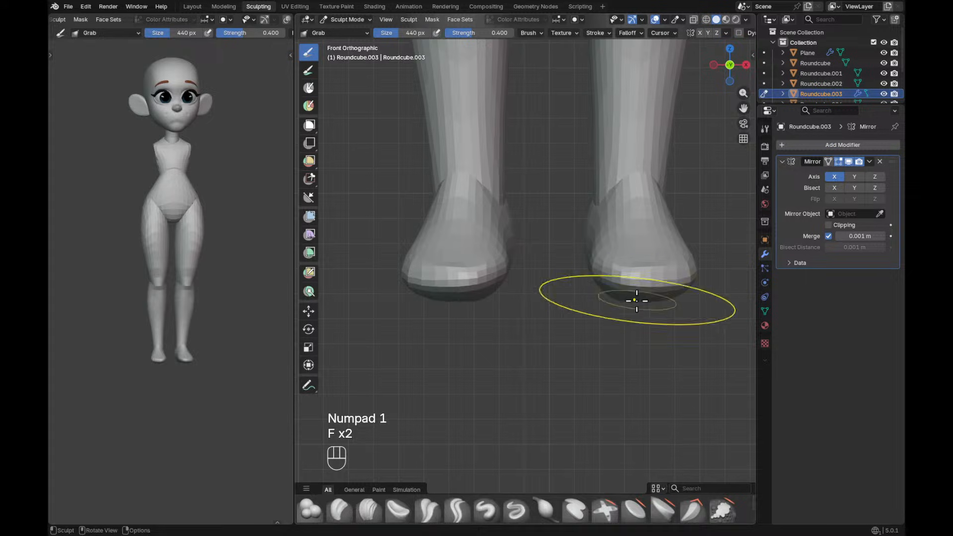
key("ctrl+z")
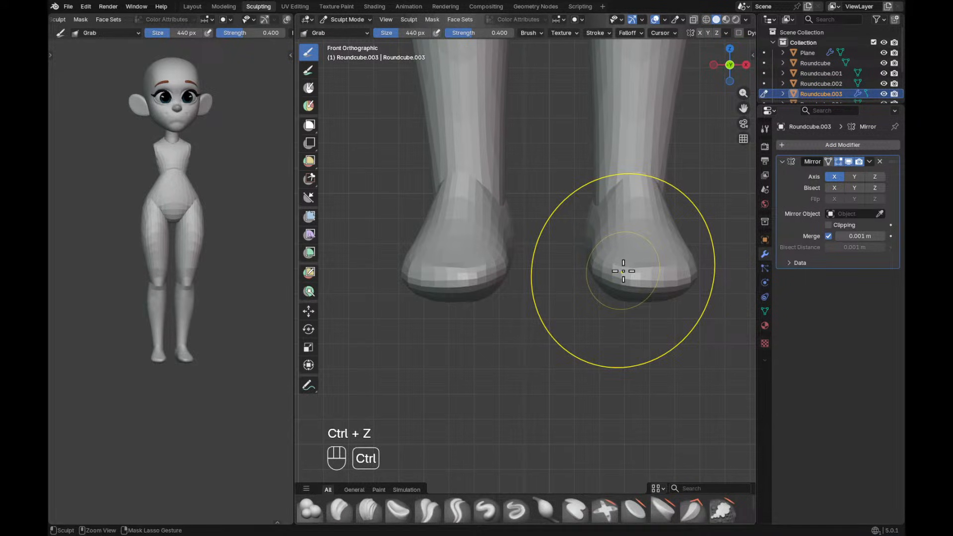
Reshape the heel and the back of the ankle from behind, resizing the Grab brush between strokes.
key("ctrl+KP_1")
middle_click_drag(527, 293, 615, 298, "shift")
mouse_move(551, 310)
middle_mouse_down("alt")
mouse_move(519, 319)
mouse_move(545, 325)
middle_mouse_up("alt")
key("f")
key("f")
key("f")
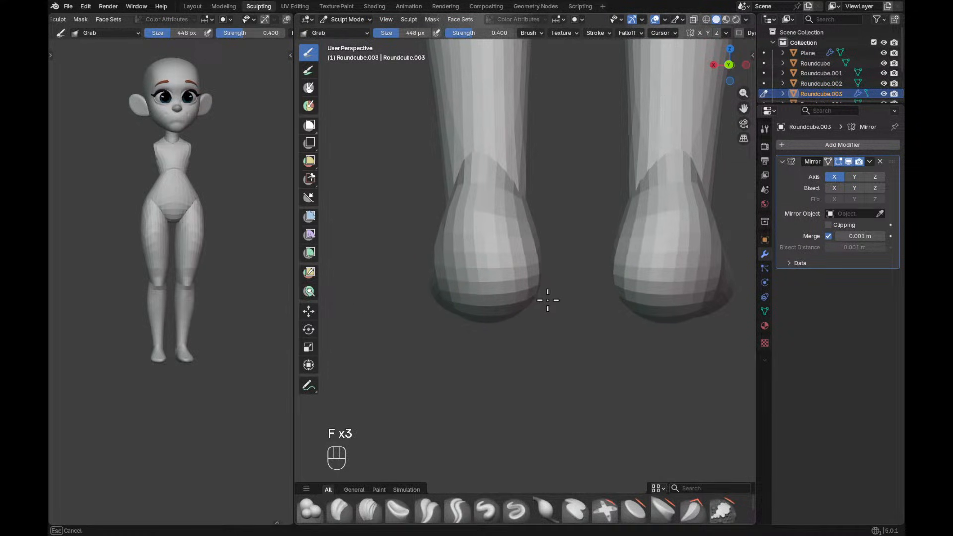
key("f")
key("f")
key("f")
key("f")
key("f")
key("f")
mouse_move(418, 265)
left_mouse_down()
mouse_move(524, 235)
mouse_move(489, 155)
mouse_move(423, 208)
left_mouse_up()
Draw short annotation guides beside the ankle and heel, erase them and return to the Grab brush.
left_click(309, 385)
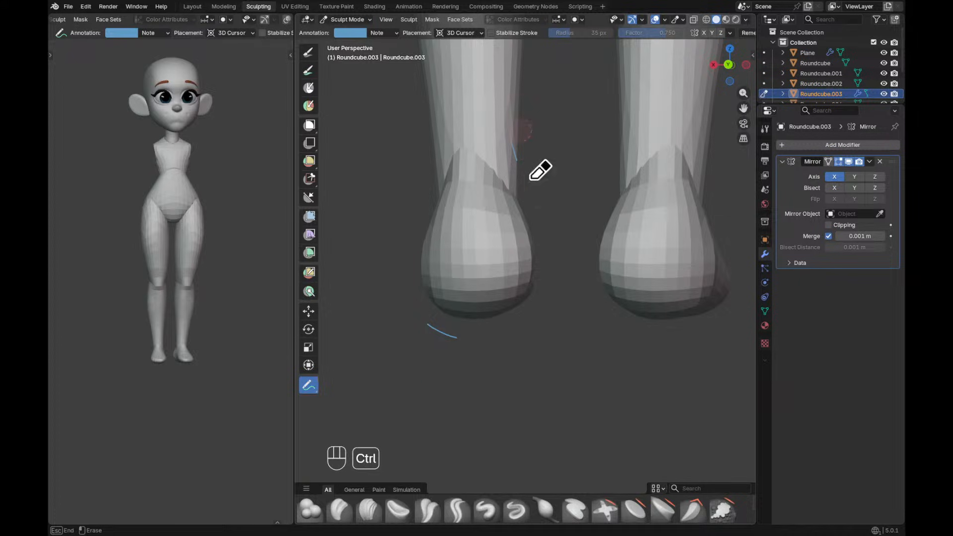
left_click_drag(525, 217, 528, 224, "alt+shift")
key("g")
Pull in the side of the ankle and adjust the heel with the Grab brush, starting at 406 px.
key("f")
key("f")
mouse_move(514, 183)
left_mouse_down()
mouse_move(502, 171)
mouse_move(506, 179)
left_mouse_up()
middle_click_drag(527, 249, 496, 279, "alt")
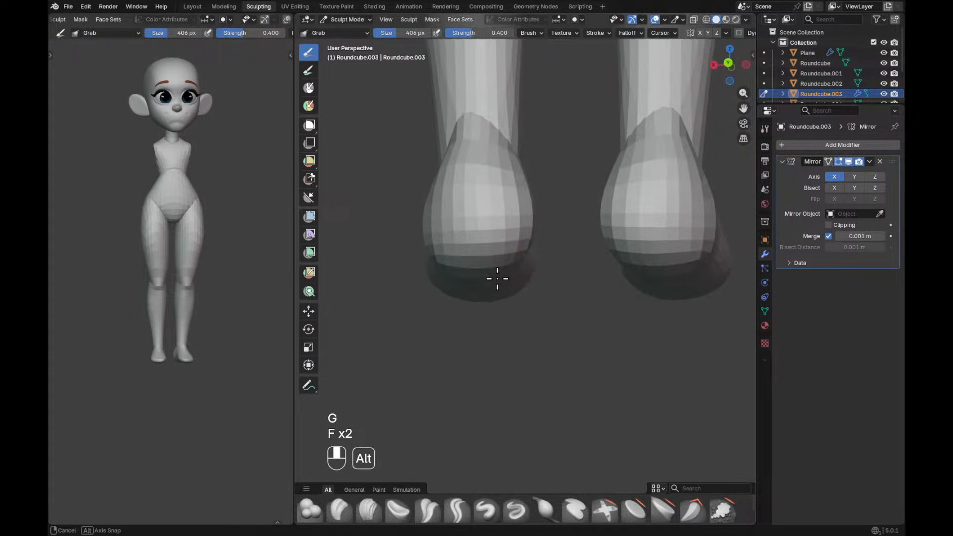
key("f")
left_click(458, 195)
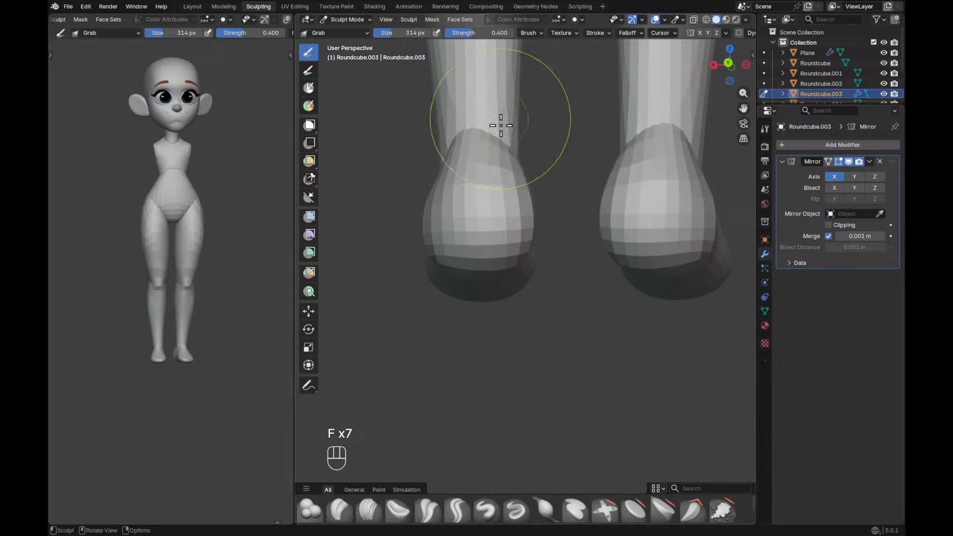
Reshape the foot's upper end inside the lower leg in X-ray view, using Grab brush sizes such as 376 px and 332 px.
key("alt+z")
key("f")
key("f")
key("f")
key("f")
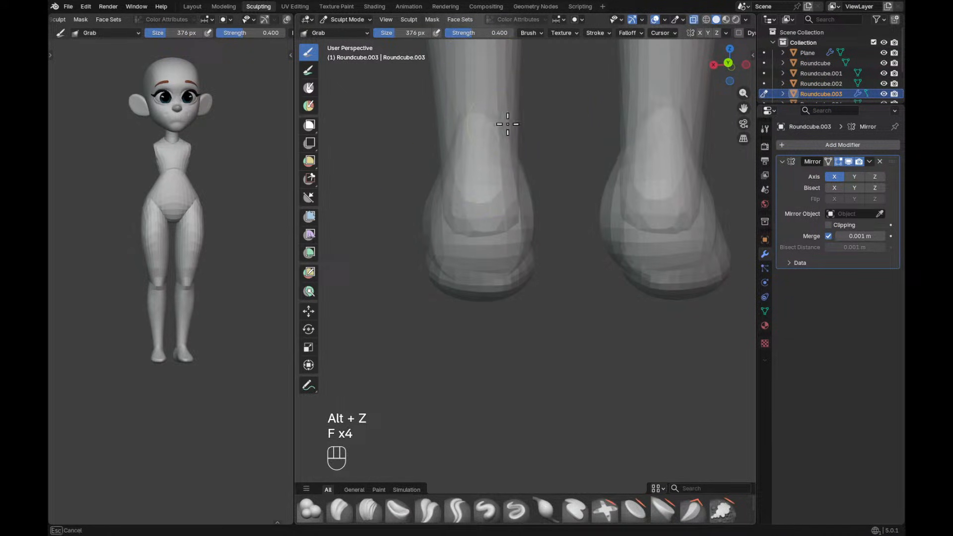
middle_click_drag(472, 150, 479, 151)
key("f")
key("f")
left_click(491, 144)
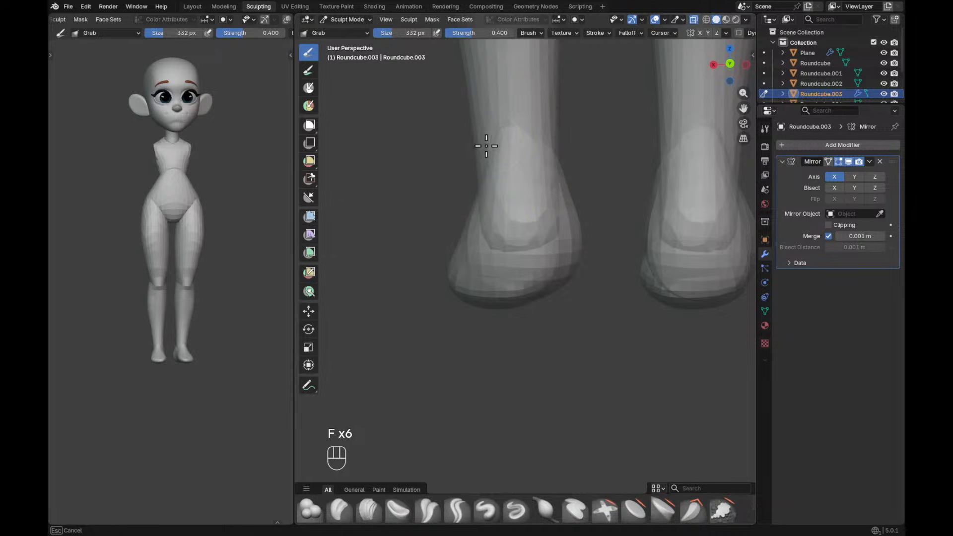
Turn off X-ray and widen the top of the ankle to fit the lower leg with a 298 px Grab brush.
key("alt+z")
mouse_move(531, 162)
left_mouse_down("alt")
mouse_move(547, 173)
mouse_move(542, 183)
left_mouse_up("alt")
key("f")
left_click(549, 184)
key("f")
left_click(483, 210)
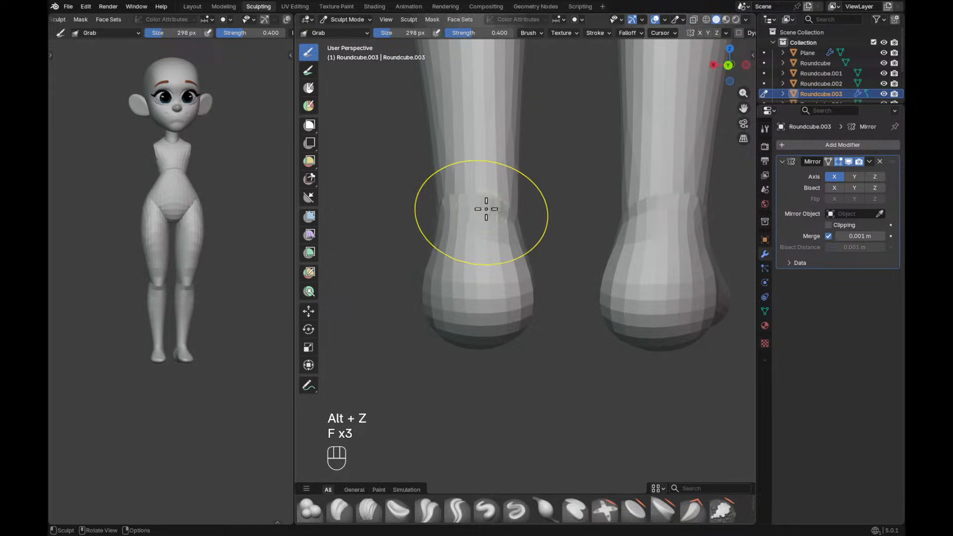
Refine the foot's upper rim at the back of the ankle with a 156 px brush, using X-ray view temporarily.
key("alt+z")
key("f")
left_click(481, 204)
key("f")
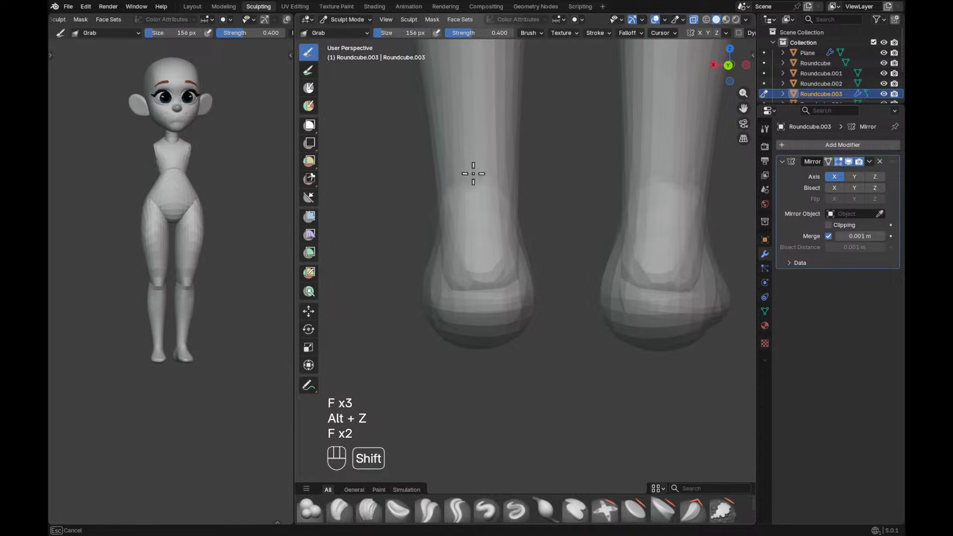
key("alt+z")
left_click_drag(579, 161, 594, 220, "ctrl+alt")
key("g")
left_click_drag(548, 176, 540, 178)
Switch sculpting to the leg mesh and shape the lower leg just above the ankle with a 436 px Grab brush.
mouse_move(539, 169)
left_mouse_down("alt+shift")
mouse_move(536, 210)
mouse_move(524, 219)
mouse_move(531, 244)
mouse_move(515, 268)
left_mouse_up("alt+shift")
key("alt+q")
key("f")
left_click(513, 212)
key("f")
left_click(526, 254)
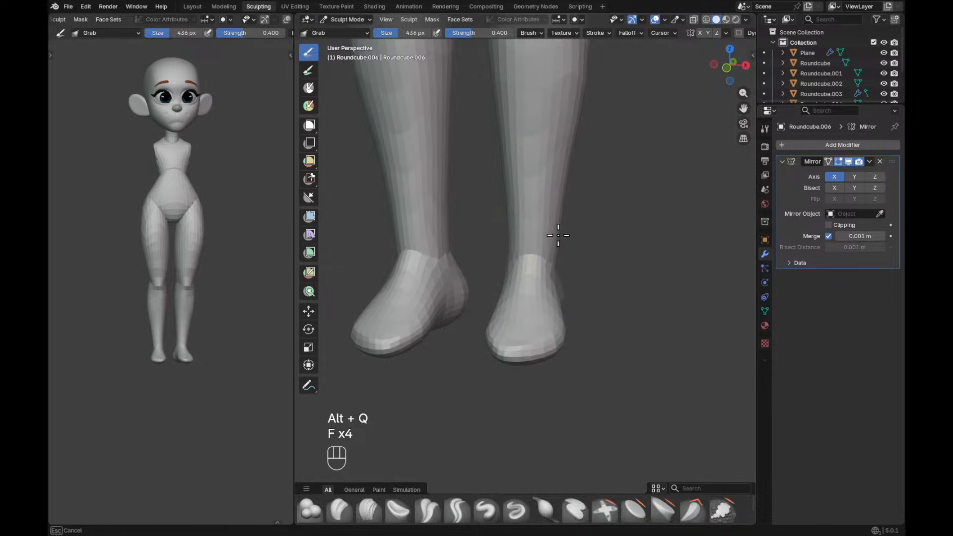
left_click_drag(553, 236, 553, 235)
left_click_drag(538, 230, 519, 231)
Switch sculpting back to the foot mesh and adjust the instep with a resized Grab brush.
key("alt+q")
mouse_move(531, 283)
left_mouse_down("alt")
mouse_move(540, 286)
mouse_move(495, 263)
mouse_move(512, 276)
left_mouse_up("alt")
key("f")
key("f")
left_click(493, 291)
Flatten the planes on top of the foot with the Scrape/Fill brush at 190 px and strength 0.700.
key("shift+t")
key("f")
key("f")
key("f")
left_click(477, 277)
key("f")
left_click(513, 275)
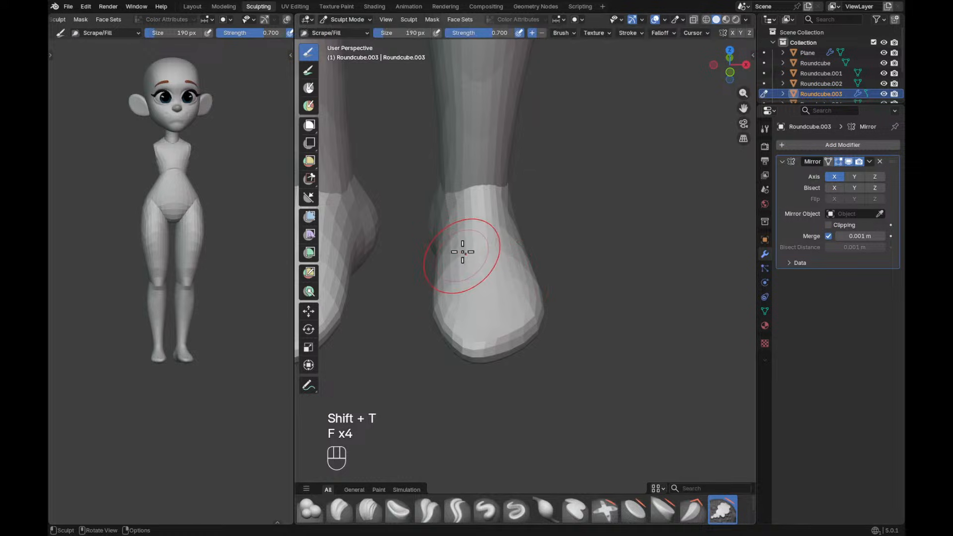
key("f")
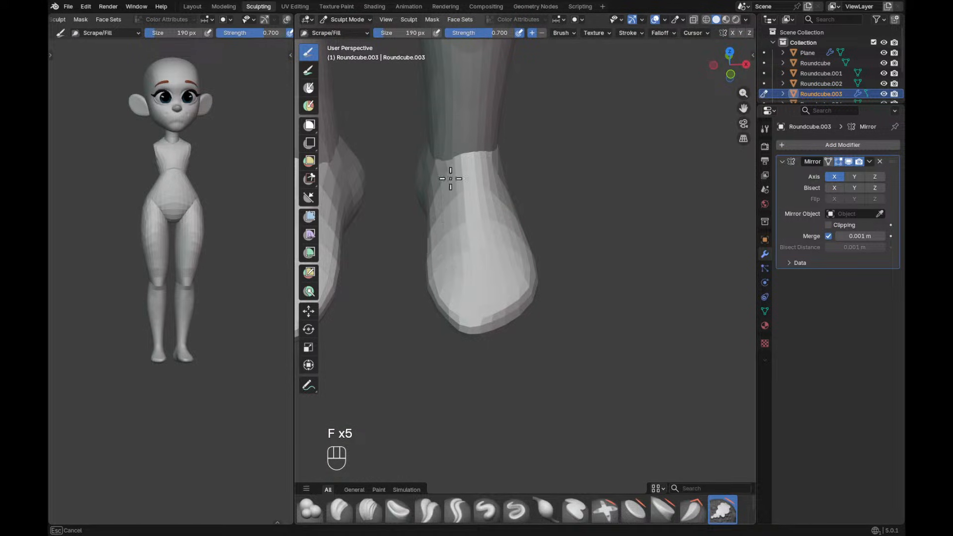
Refine the foot's overall shape from several angles with the Grab brush, ending at a size of 402 px.
mouse_move(466, 278)
left_mouse_down("alt")
mouse_move(636, 181)
mouse_move(623, 195)
left_mouse_up("alt")
mouse_move(556, 240)
left_mouse_down("alt")
mouse_move(582, 321)
mouse_move(675, 323)
mouse_move(531, 297)
mouse_move(564, 266)
mouse_move(651, 308)
mouse_move(635, 266)
left_mouse_up("alt")
key("g")
key("f")
key("g")
key("f")
key("f")
mouse_move(686, 289)
left_mouse_down("ctrl+alt")
mouse_move(672, 336)
mouse_move(538, 283)
mouse_move(666, 240)
mouse_move(658, 264)
mouse_move(662, 248)
left_mouse_up("ctrl+alt")
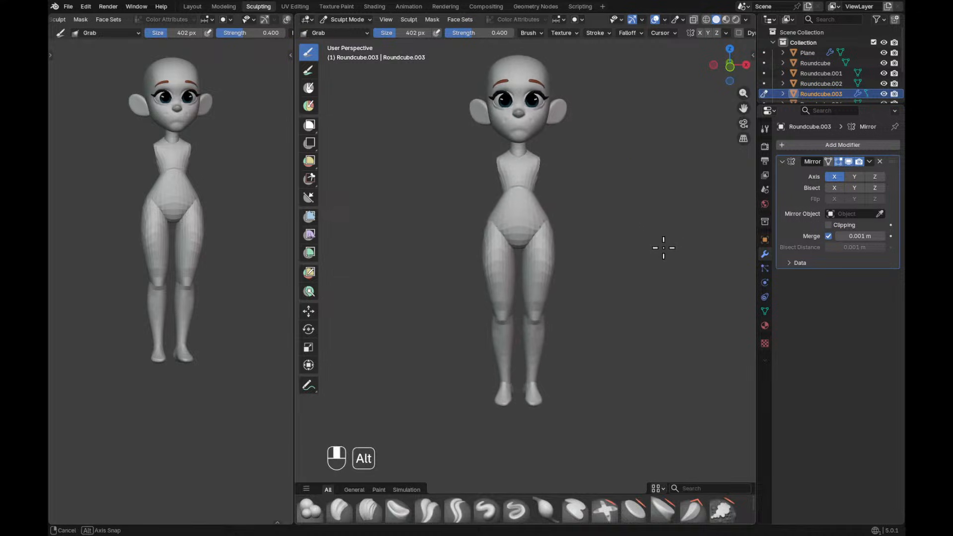
Switch to Object Mode, add a Round Cube and enter Edit Mode on it in the front view.
key("ctrl+Tab")
mouse_move(529, 291)
left_mouse_down("alt+shift")
mouse_move(659, 240)
mouse_move(654, 300)
mouse_move(718, 317)
mouse_move(692, 316)
mouse_move(593, 232)
mouse_move(625, 243)
mouse_move(598, 261)
left_mouse_up("alt+shift")
key("q")
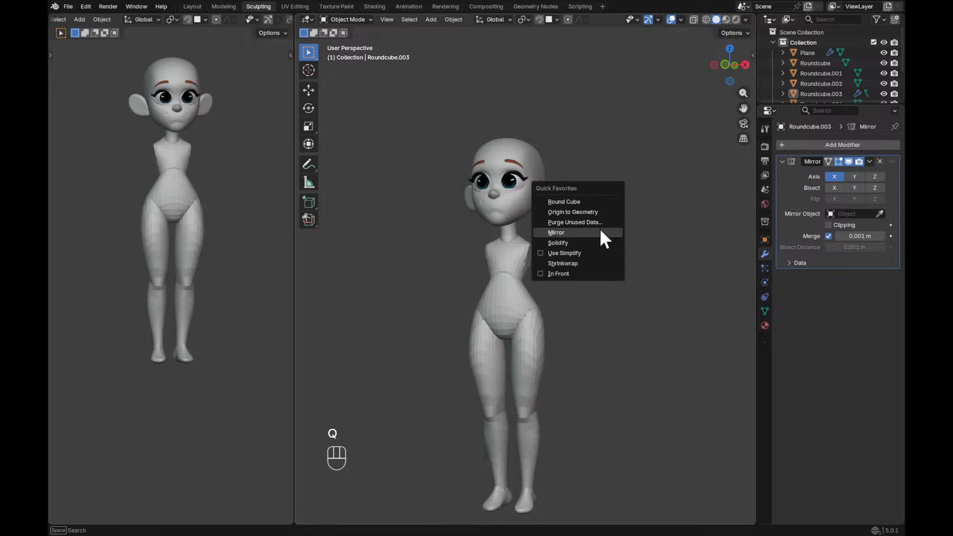
left_click(593, 201)
key("KP_1")
key("Tab")
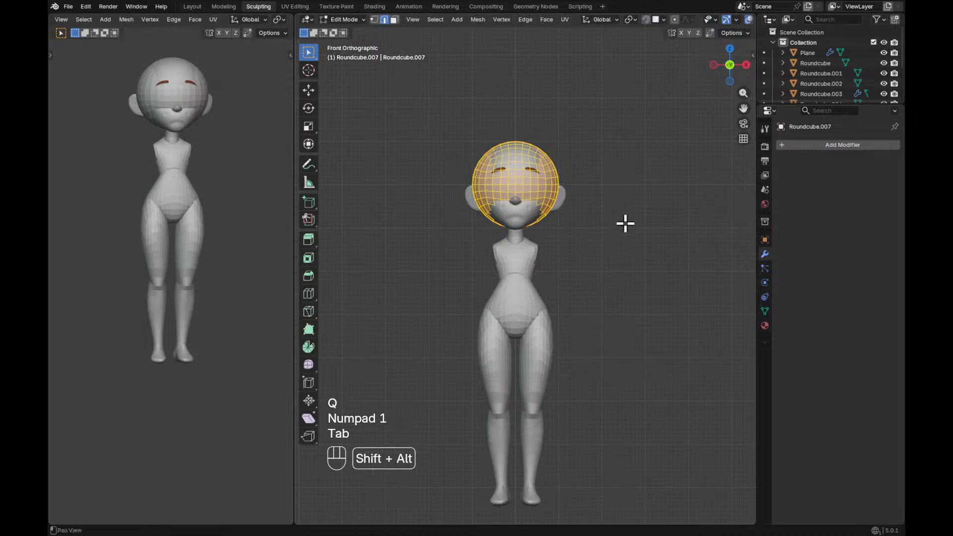
Scale down the new round cube and move it beside the character's torso.
left_click_drag(625, 223, 598, 242, "alt+shift")
scroll(615, 180, "up", 3)
key("s")
left_click(559, 150)
key("g")
left_click(640, 285)
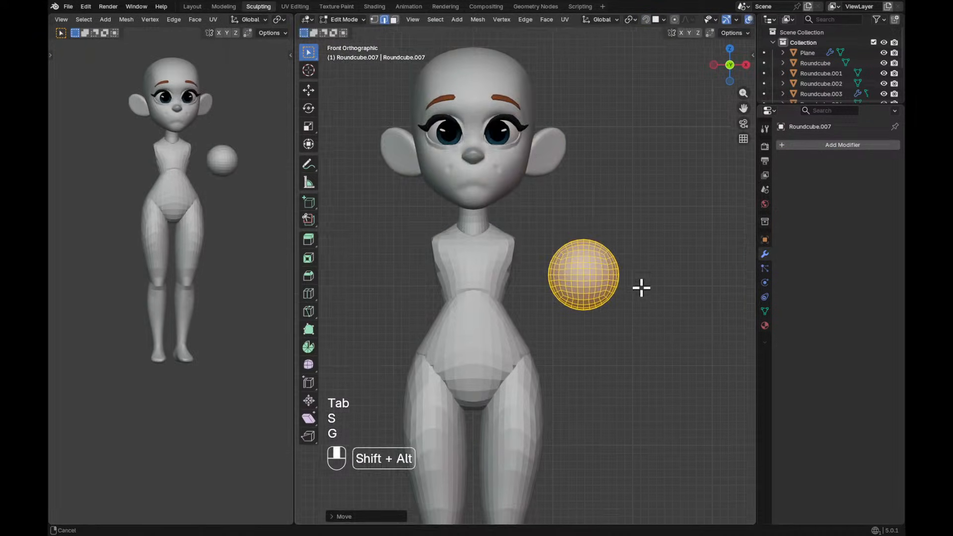
Scale the round cube down further to about the thickness of an upper arm.
left_click_drag(640, 285, 663, 192, "alt+shift")
scroll(663, 191, "up", 2)
key("s")
key("alt+z")
key("alt+z")
left_click(599, 157)
Select the outer half of the sphere through X-ray and extrude it outward about 0.64 m into a capsule.
key("alt+z")
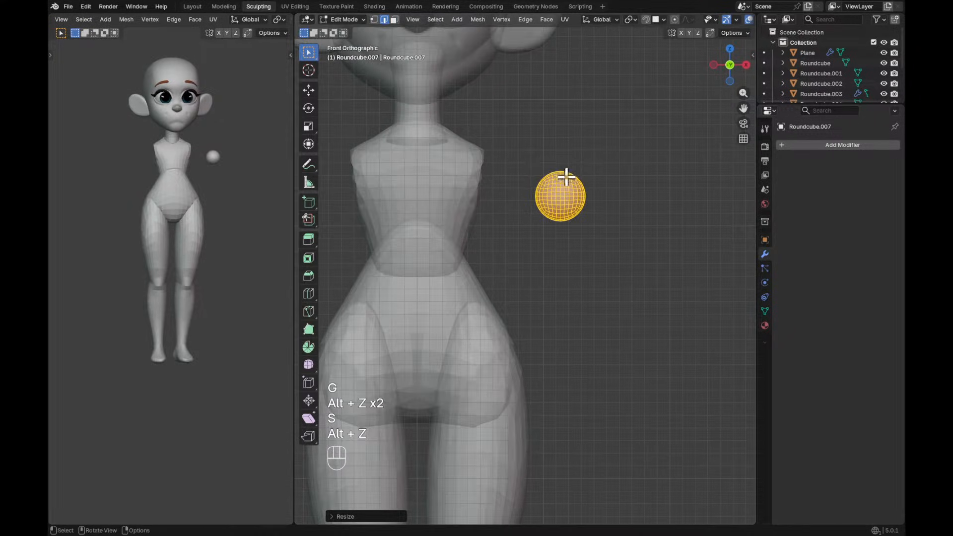
left_click_drag(575, 238, 591, 227)
key("alt+z")
key("alt+z")
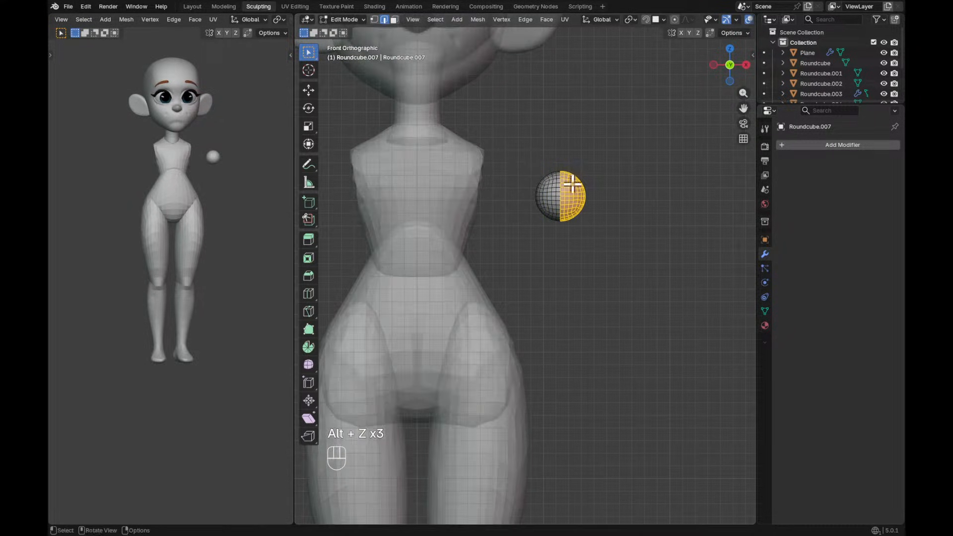
key("alt+z")
scroll(593, 185, "up", 2)
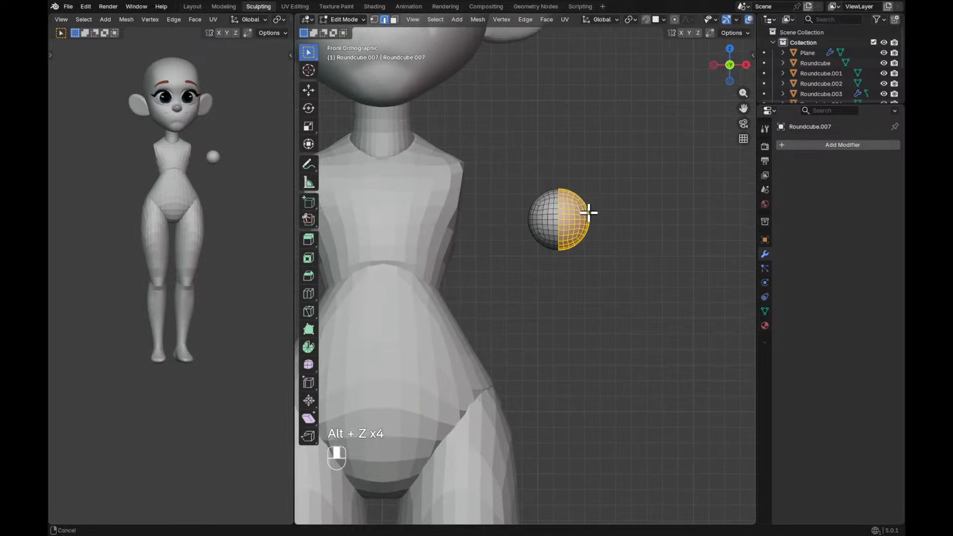
key("e")
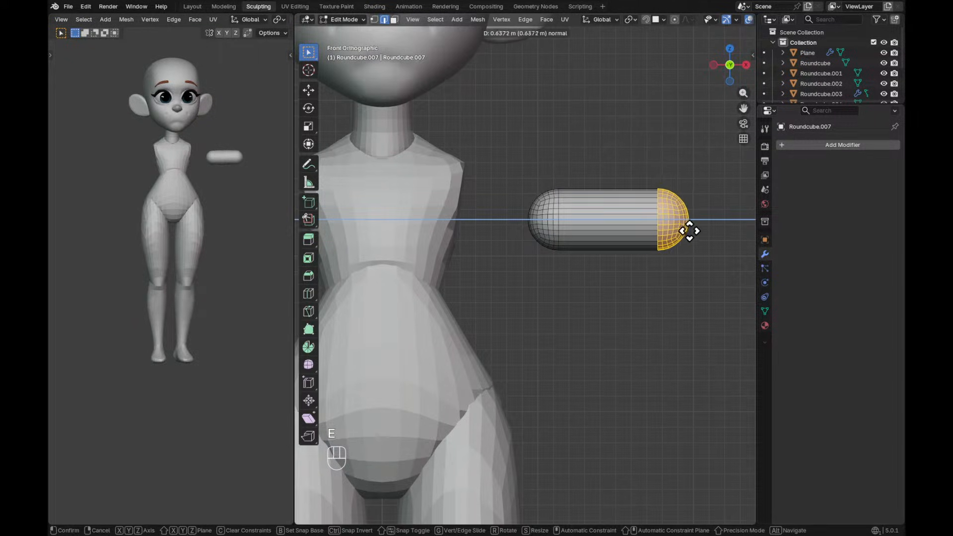
left_click(688, 231)
Rotate the whole capsule downward to an arm angle and move it in X, Y and Z so it meets the torso's shoulder.
key("a")
scroll(695, 206, "down", 1)
key("r")
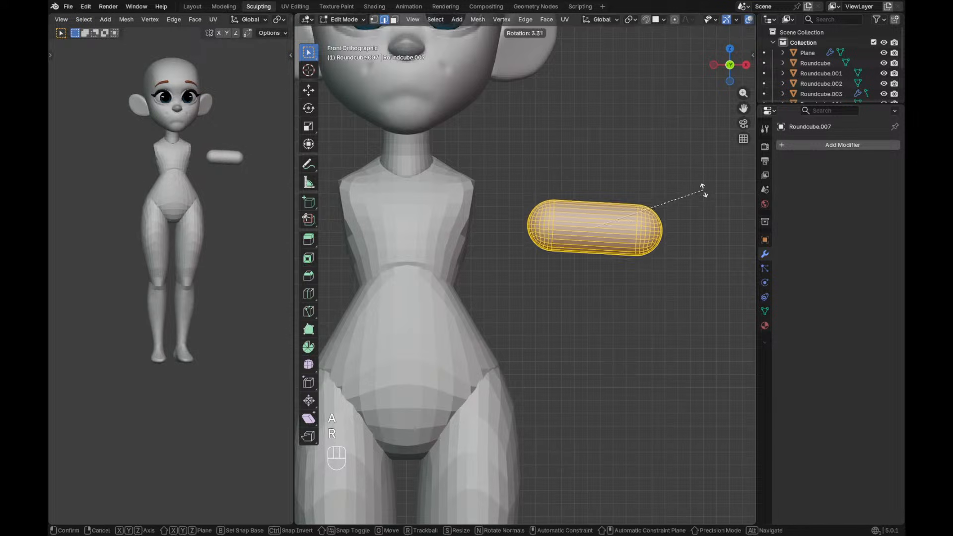
left_click(686, 239)
key("g")
left_click(591, 233)
mouse_move(620, 231)
left_mouse_down("alt")
mouse_move(523, 264)
mouse_move(614, 239)
mouse_move(629, 244)
mouse_move(638, 217)
mouse_move(631, 225)
left_mouse_up("alt")
key("g")
key("y")
left_click(539, 269)
key("g")
key("z")
left_click(613, 236)
Select the capsule's outer end through X-ray, scale it down and reposition it in the front view to taper the upper arm.
key("alt+z")
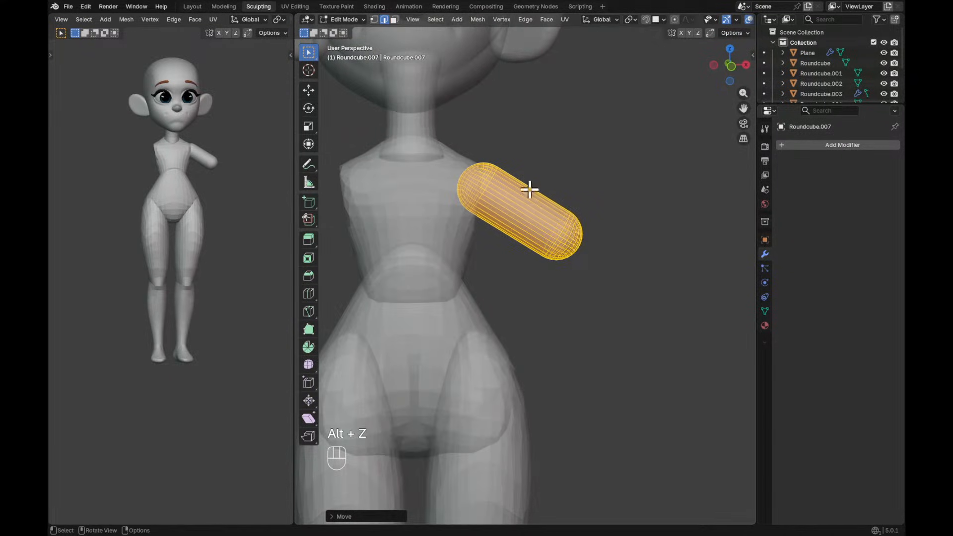
left_click_drag(537, 200, 627, 313)
key("KP_1")
key("alt+z")
key("s")
left_click(616, 180)
key("g")
left_click(594, 210)
Add centred loop cuts across the straight section of the upper arm between its two rounded ends.
mouse_move(593, 210)
middle_mouse_down("ctrl")
mouse_move(580, 226)
mouse_move(575, 212)
middle_mouse_up("ctrl")
key("ctrl+r")
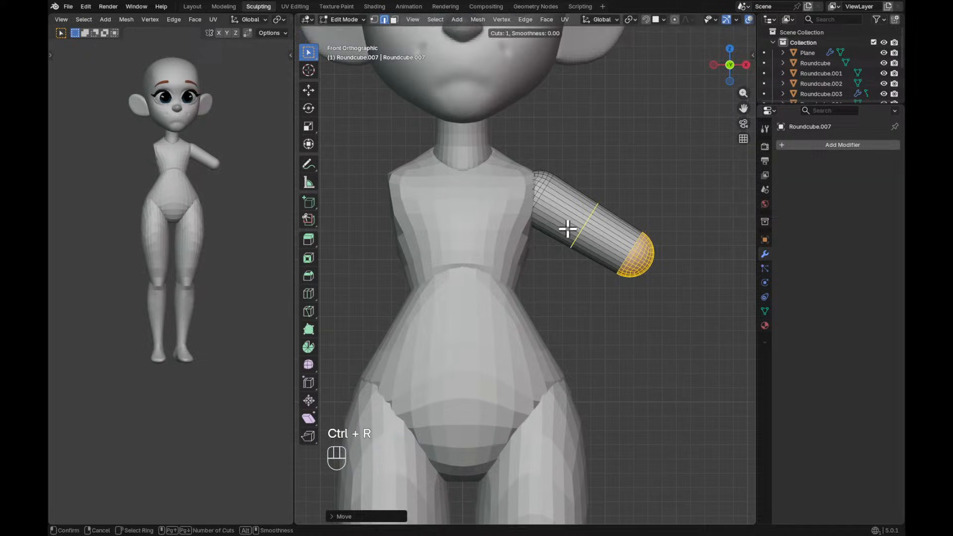
key("Escape")
key("ctrl+r")
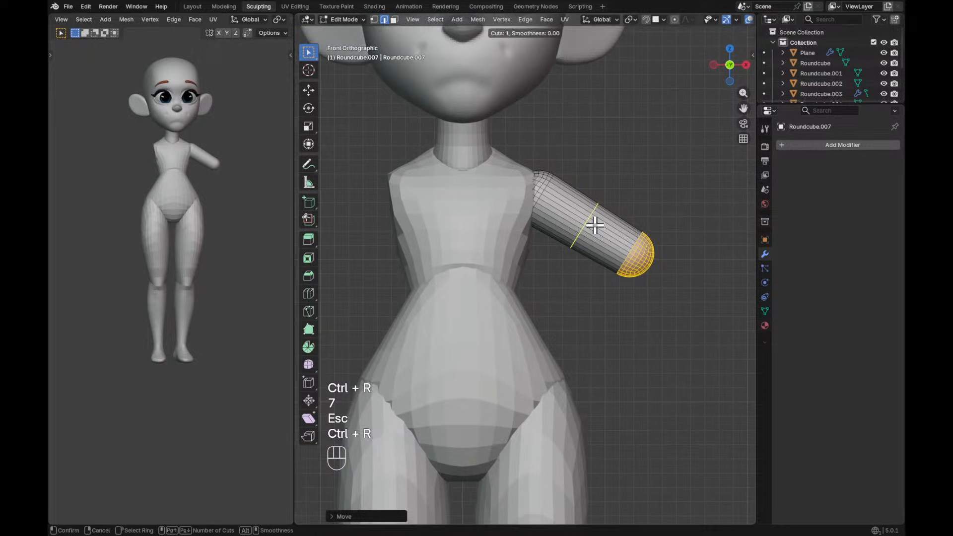
key("Escape")
key("ctrl+r")
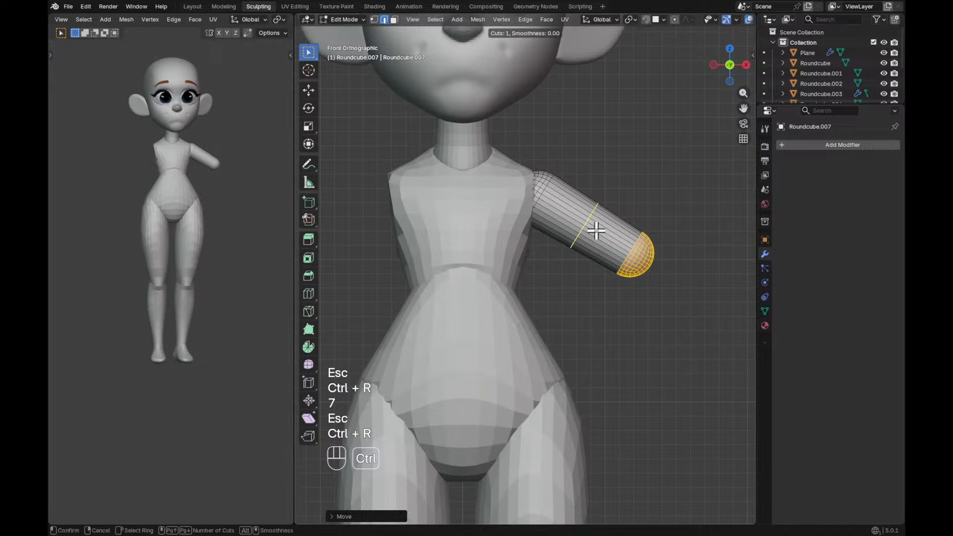
left_click(607, 218)
key("Escape")
Add a Mirror modifier on the X axis to the upper arm and enter Sculpt Mode on it.
mouse_move(608, 216)
middle_mouse_down("ctrl")
mouse_move(619, 213)
mouse_move(620, 243)
mouse_move(664, 254)
mouse_move(625, 214)
mouse_move(641, 233)
middle_mouse_up("ctrl")
key("ctrl+Tab")
mouse_move(641, 232)
middle_mouse_down("ctrl")
mouse_move(640, 195)
mouse_move(653, 252)
mouse_move(651, 347)
mouse_move(626, 202)
middle_mouse_up("ctrl")
key("ctrl+Tab")
key("q")
left_click(485, 285)
key("ctrl+Tab")
Pull the upper arm's shoulder end toward the torso with the Grab brush at about 346 px.
middle_click_drag(599, 294, 606, 258, "shift")
mouse_move(607, 258)
middle_mouse_down("ctrl")
mouse_move(627, 228)
mouse_move(571, 243)
middle_mouse_up("ctrl")
middle_click_drag(571, 243, 594, 220, "ctrl")
mouse_move(595, 262)
middle_mouse_down("shift")
mouse_move(591, 230)
mouse_move(603, 204)
middle_mouse_up("shift")
key("g")
key("f")
left_click(600, 207)
key("f")
key("f")
left_click(585, 241)
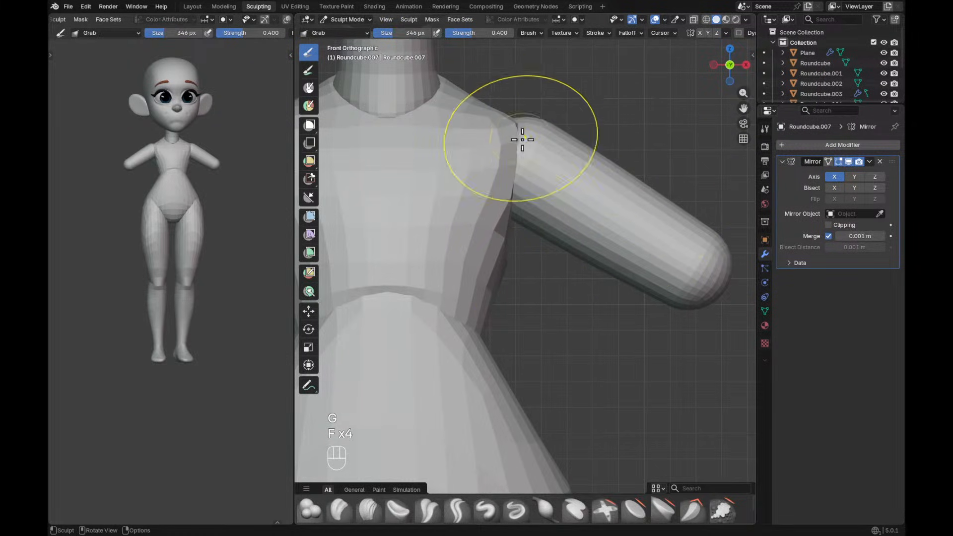
Use X-ray to grab the arm's inner end into the torso and line up its top with the shoulder slope.
key("alt+z")
key("f")
key("f")
left_click(496, 130)
key("f")
left_click_drag(470, 96, 484, 118)
left_click(489, 122)
key("f")
left_click(549, 110)
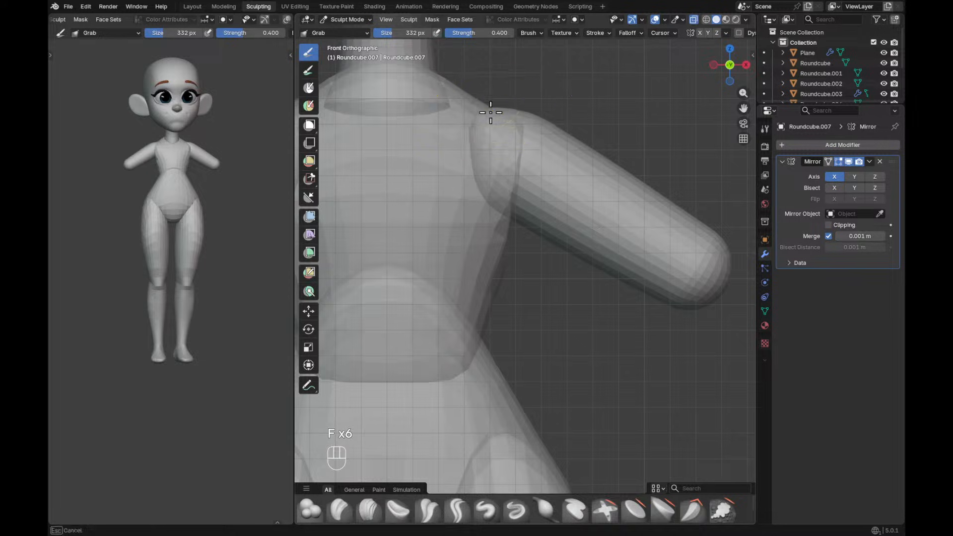
key("f")
key("f")
key("alt+z")
key("f")
key("f")
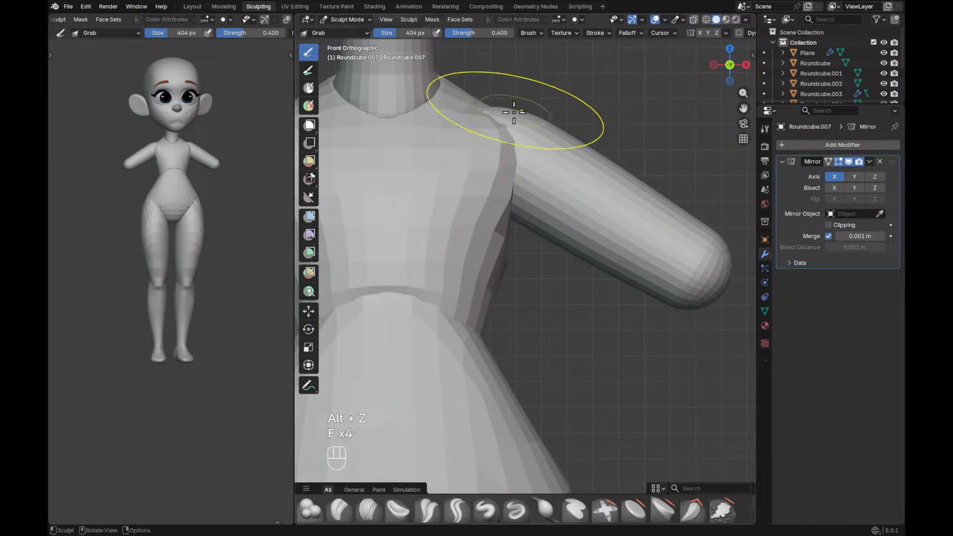
Adjust the shoulder joint from the back and front angles with the Grab brush, enlarging it to 538 px.
mouse_move(535, 92)
middle_mouse_down("ctrl")
mouse_move(574, 170)
mouse_move(510, 222)
mouse_move(567, 213)
mouse_move(469, 195)
middle_mouse_up("ctrl")
key("f")
key("f")
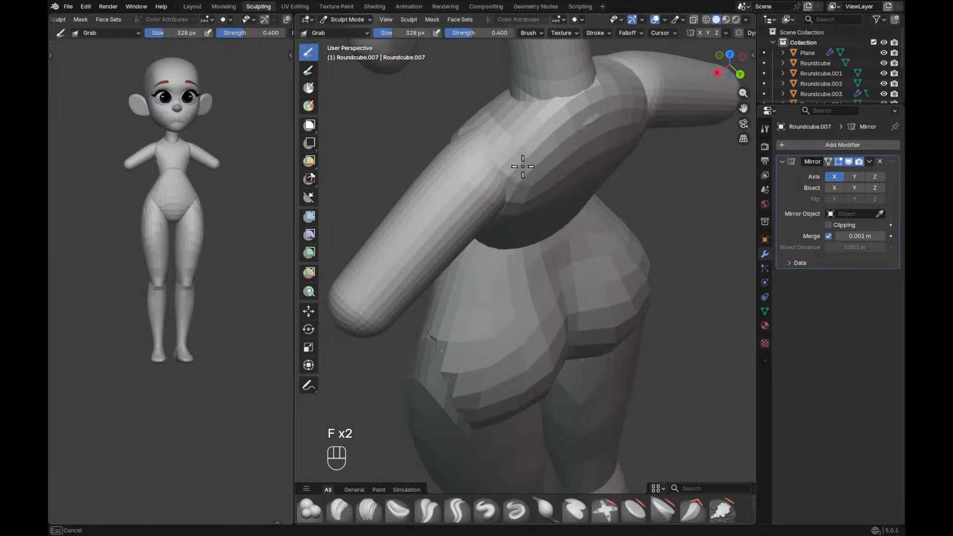
mouse_move(513, 164)
middle_mouse_down("alt")
mouse_move(602, 136)
mouse_move(609, 153)
middle_mouse_up("alt")
key("f")
key("f")
key("f")
key("f")
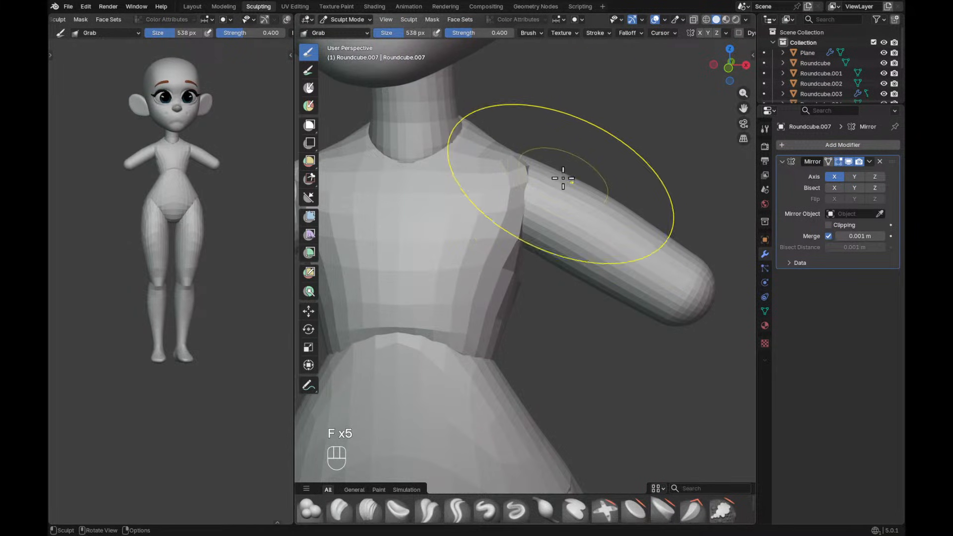
key("Return")
Reshape the upper and lower contours of the upper arm in the front view with a large Grab brush.
key("KP_1")
key("f")
key("f")
key("f")
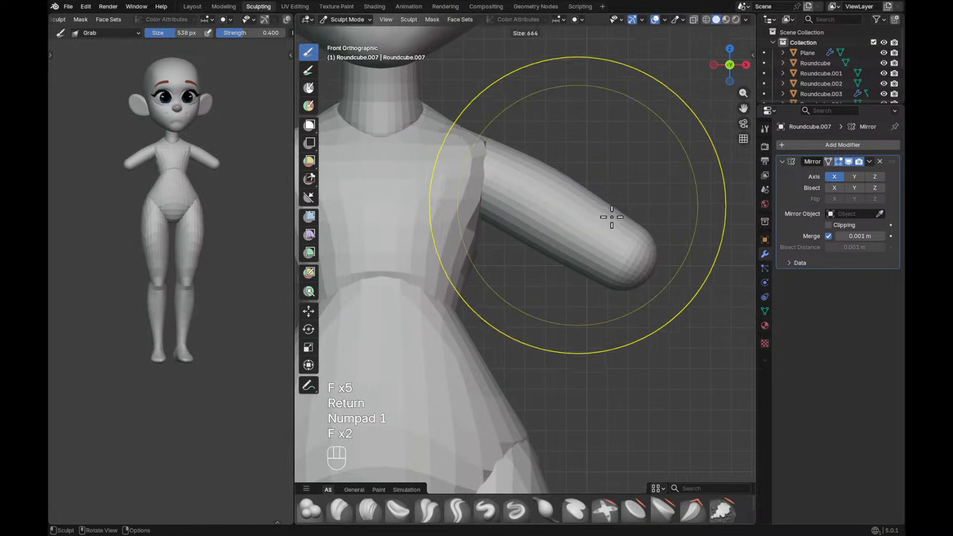
key("f")
key("f")
key("f")
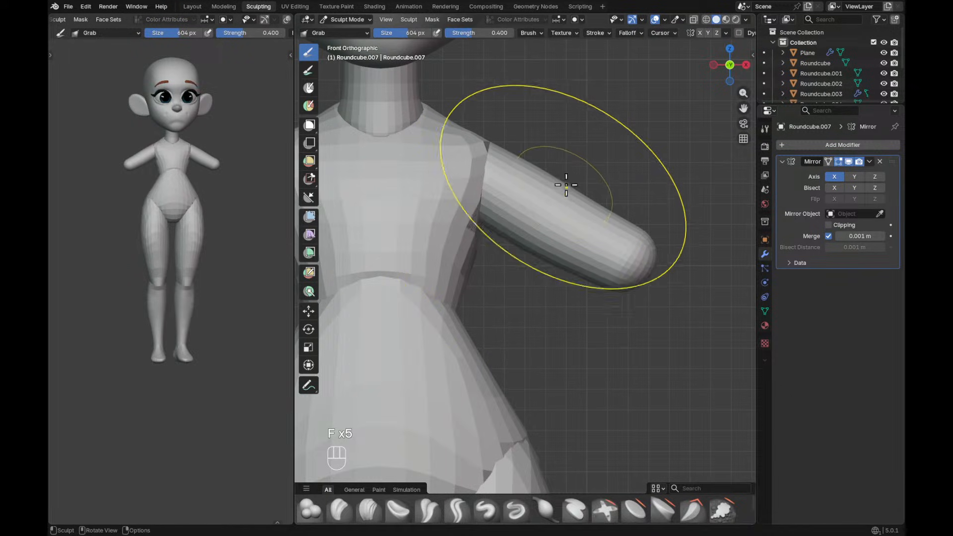
key("f")
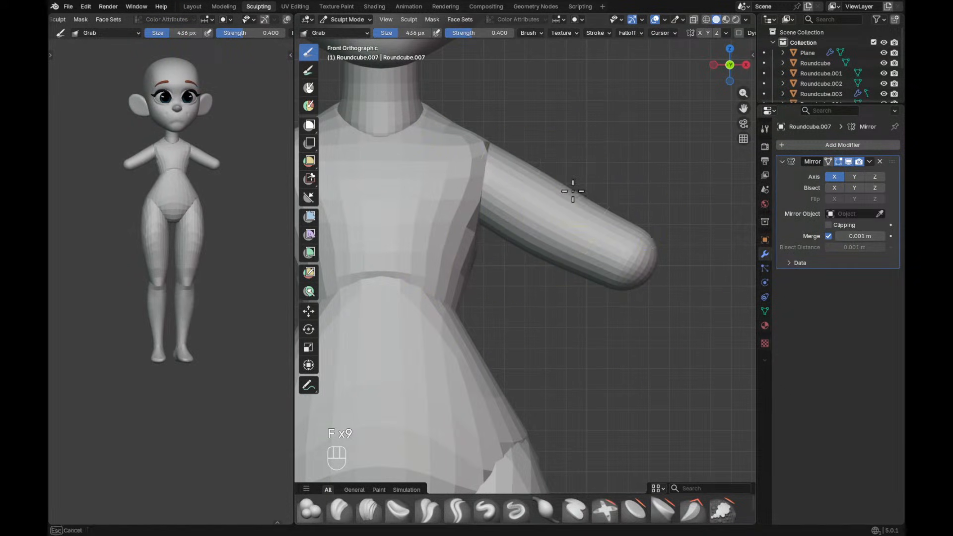
key("f")
key("f")
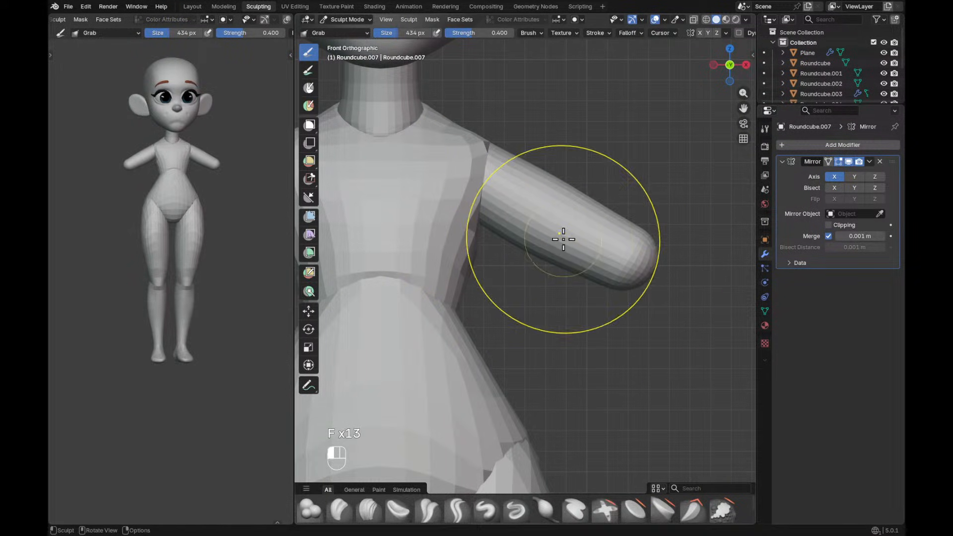
Refine the upper arm's underside and elbow end with a smaller Grab brush.
mouse_move(595, 184)
middle_mouse_down("ctrl")
mouse_move(636, 243)
mouse_move(638, 231)
middle_mouse_up("ctrl")
middle_click_drag(637, 236, 597, 279, "shift")
key("f")
key("f")
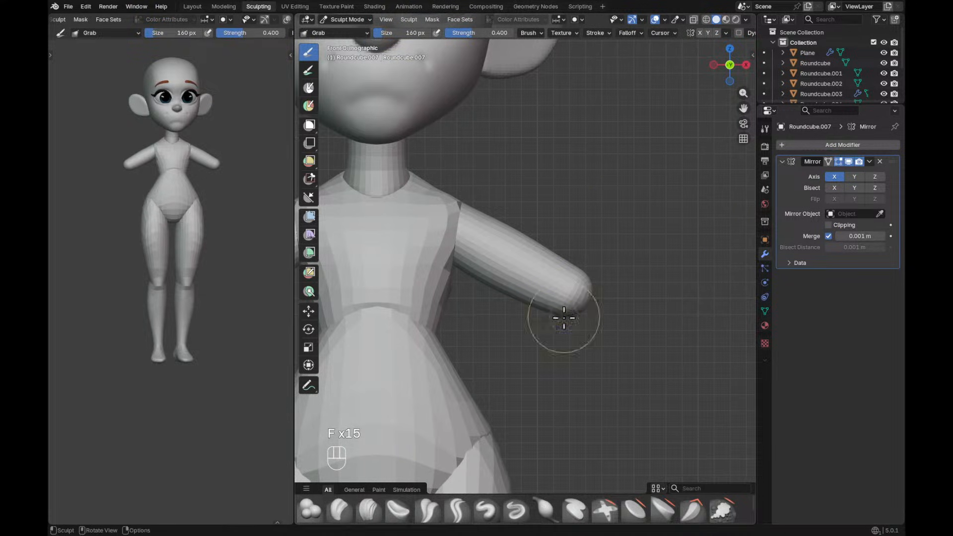
mouse_move(589, 281)
left_mouse_down("alt")
mouse_move(516, 334)
mouse_move(553, 302)
mouse_move(527, 272)
mouse_move(540, 243)
mouse_move(558, 240)
mouse_move(513, 235)
left_mouse_up("alt")
key("g")
key("f")
left_click(526, 236)
key("f")
key("f")
left_click(615, 234)
Shape the upper arm's side profile with the Grab brush at about 310 px.
key("f")
left_click_drag(506, 183, 507, 178)
key("f")
left_click(557, 185)
left_click_drag(586, 194, 574, 201, "alt")
key("f")
left_click(591, 194)
left_click_drag(599, 193, 595, 193)
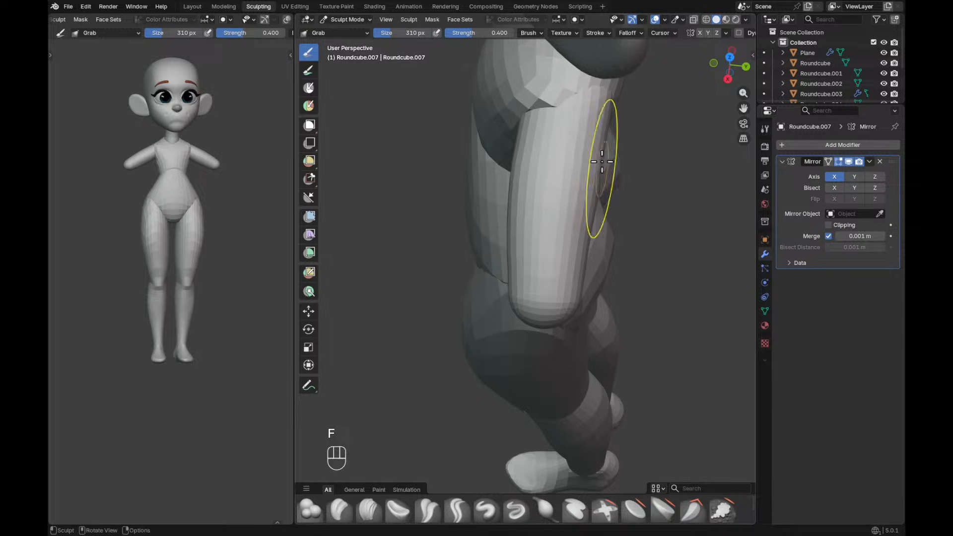
key("f")
left_click(617, 121)
Switch sculpting to the torso and grab its shoulder area to meet the upper arm.
mouse_move(632, 123)
left_mouse_down("alt")
mouse_move(679, 177)
mouse_move(580, 191)
mouse_move(573, 183)
left_mouse_up("alt")
key("alt+q")
key("alt+q")
key("f")
left_click(554, 161)
key("f")
left_click(581, 171)
key("f")
left_click(593, 139)
key("f")
key("f")
key("f")
left_click(556, 139)
Blend the torso's rear shoulder corner into the arm with the Grab brush at about 248 px.
mouse_move(576, 159)
left_mouse_down("alt+shift")
mouse_move(515, 193)
mouse_move(530, 170)
left_mouse_up("alt+shift")
key("f")
left_click(519, 185)
key("f")
left_click(529, 174)
key("f")
left_click(536, 167)
key("f")
left_click(551, 157)
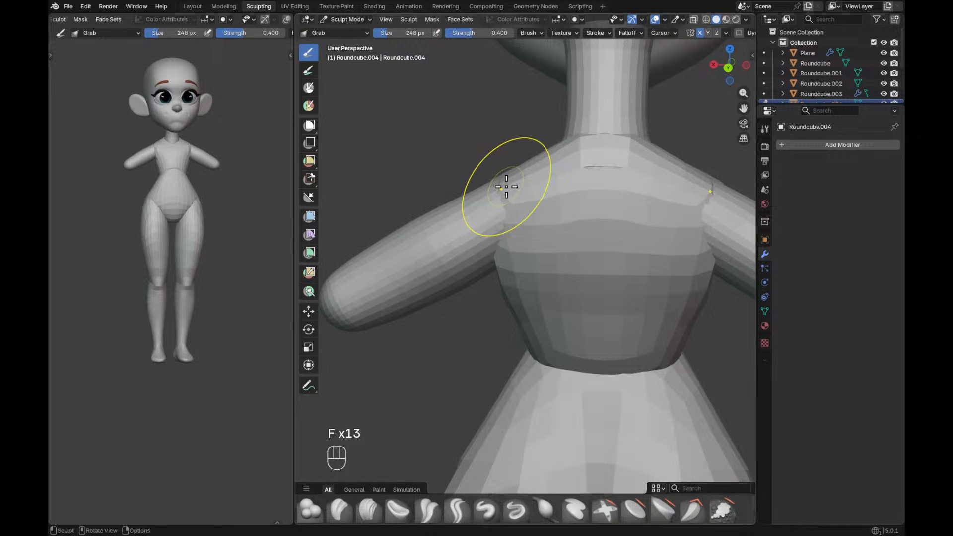
Refine and smooth the torso's back around the armpit with the brush at 342 px, ending in the front view.
mouse_move(619, 183)
middle_mouse_down("ctrl+alt")
mouse_move(585, 317)
mouse_move(633, 325)
mouse_move(614, 320)
middle_mouse_up("ctrl+alt")
mouse_move(613, 320)
middle_mouse_down("ctrl+alt")
mouse_move(636, 216)
mouse_move(626, 174)
middle_mouse_up("ctrl+alt")
middle_click_drag(627, 174, 538, 257, "alt")
key("alt+q")
key("f")
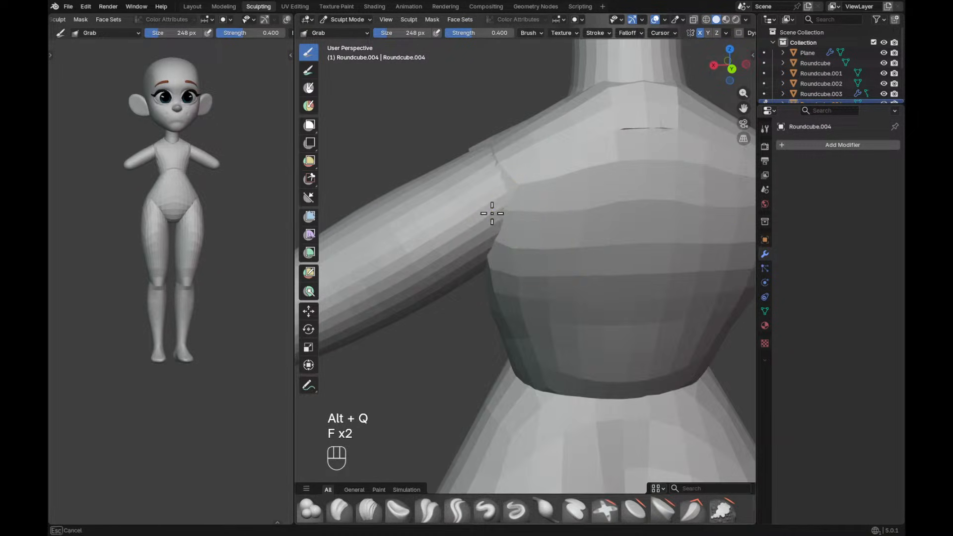
key("f")
left_click(570, 249)
key("f")
left_click(580, 252)
left_click_drag(497, 317, 509, 322, "shift")
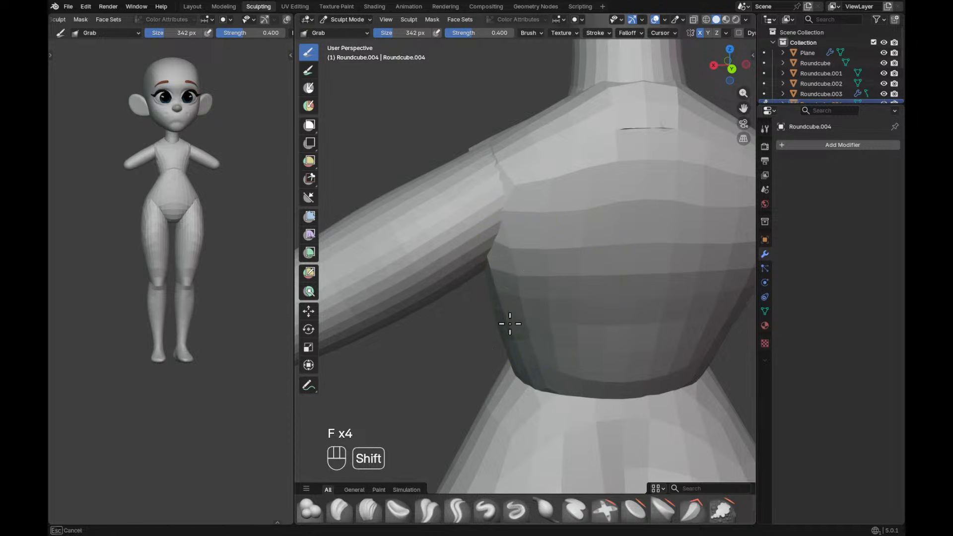
mouse_move(511, 334)
middle_mouse_down("ctrl+alt")
mouse_move(553, 213)
mouse_move(553, 287)
mouse_move(610, 319)
mouse_move(656, 291)
mouse_move(659, 282)
mouse_move(626, 284)
mouse_move(617, 220)
mouse_move(613, 254)
mouse_move(603, 245)
middle_mouse_up("ctrl+alt")
key("KP_1")
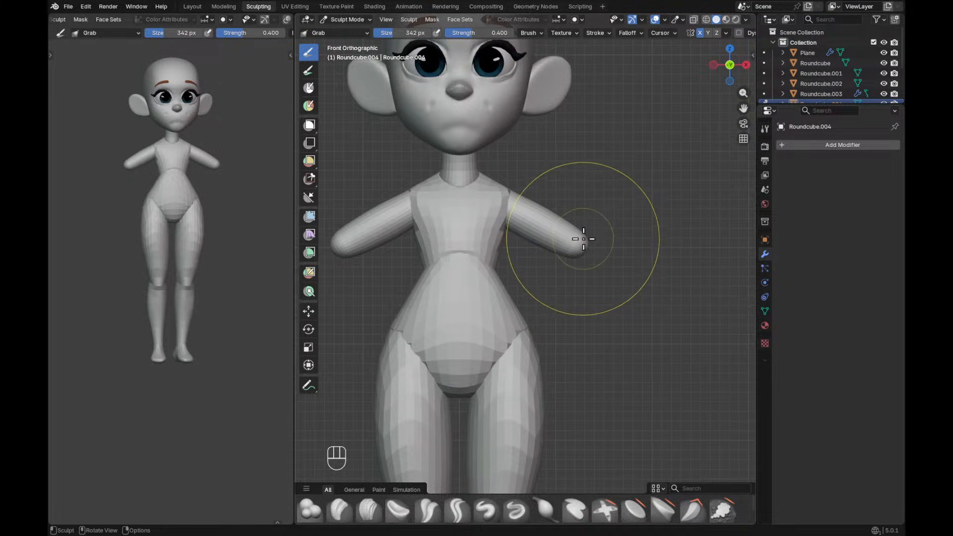
Duplicate the upper arm in Object Mode, place the copy about 1.1 m outward and down as a forearm, and apply its transform.
key("ctrl+Tab")
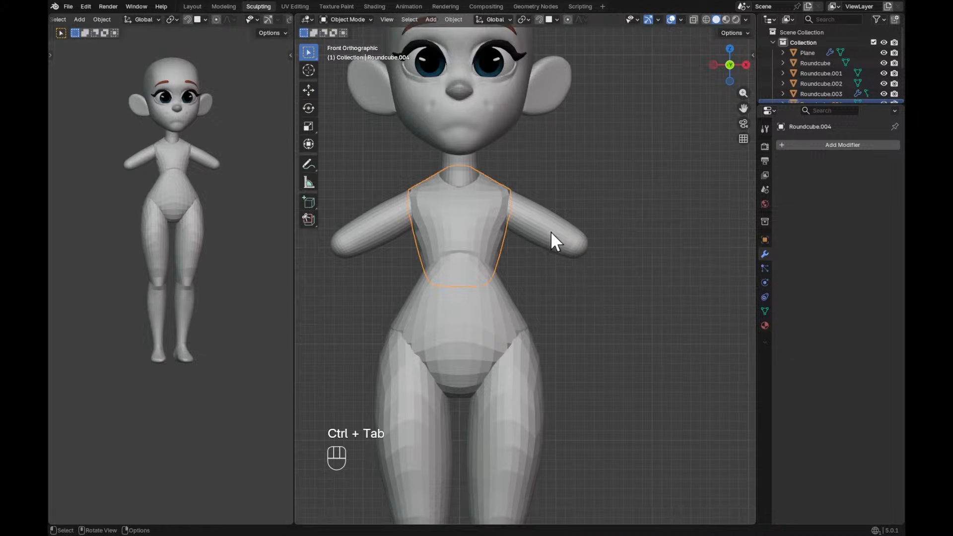
left_click(544, 233)
key("shift+d")
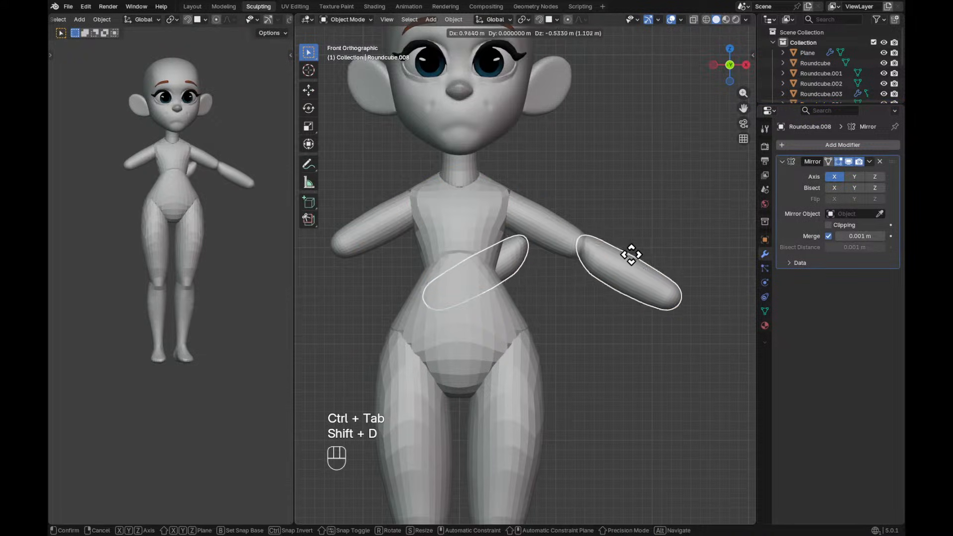
left_click(630, 259)
key("ctrl+a")
left_click(590, 267)
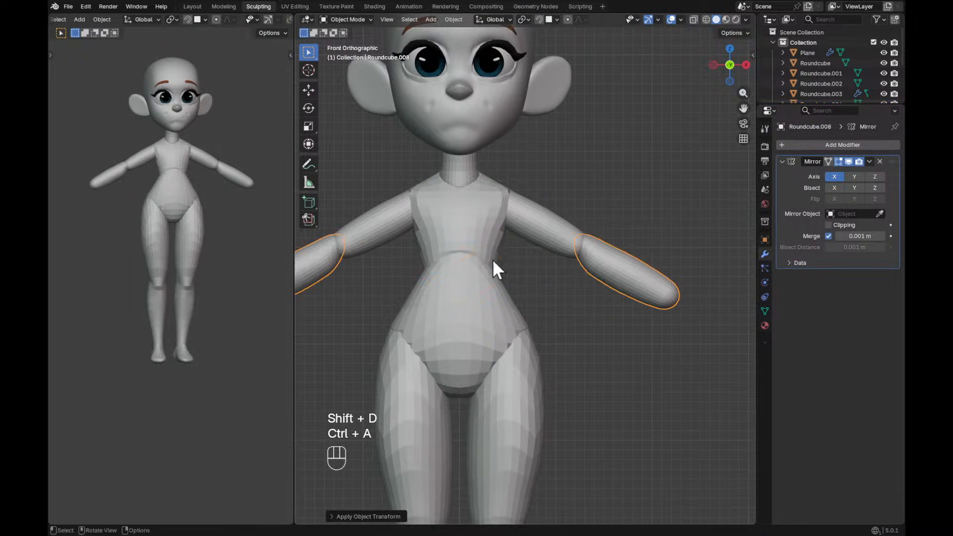
Enter Sculpt Mode on the forearm and build out its upper contour near the elbow with the Grab brush.
left_click_drag(596, 265, 572, 239, "alt+shift")
left_click_drag(630, 263, 586, 268, "alt+shift")
left_click_drag(592, 279, 593, 252, "ctrl+alt")
key("ctrl+Tab")
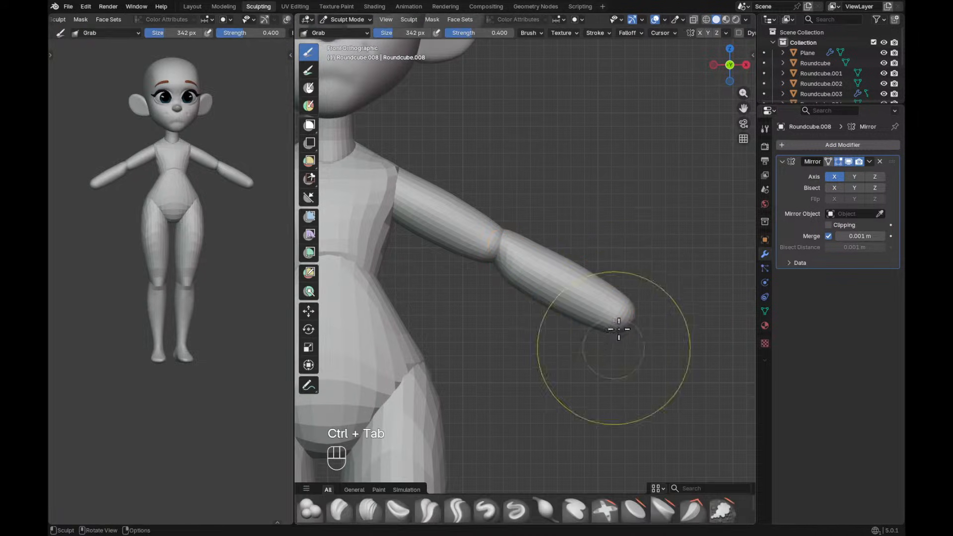
key("g")
key("f")
key("g")
key("f")
key("f")
key("f")
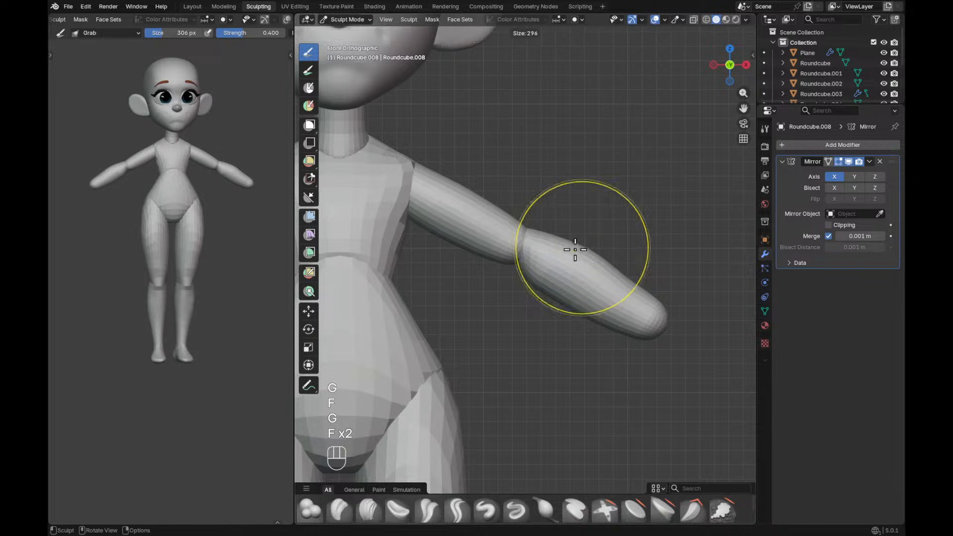
Fit the forearm's elbow end to the upper arm and taper its wrist end with a larger Grab brush.
key("f")
key("f")
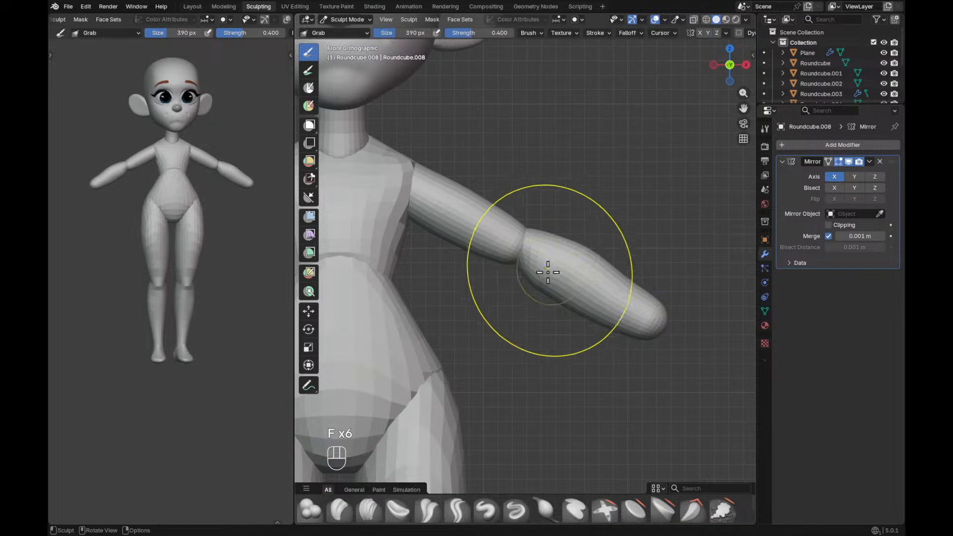
key("f")
key("f")
left_click(618, 319)
mouse_move(628, 320)
left_mouse_down()
mouse_move(657, 296)
mouse_move(642, 318)
mouse_move(649, 323)
left_mouse_up()
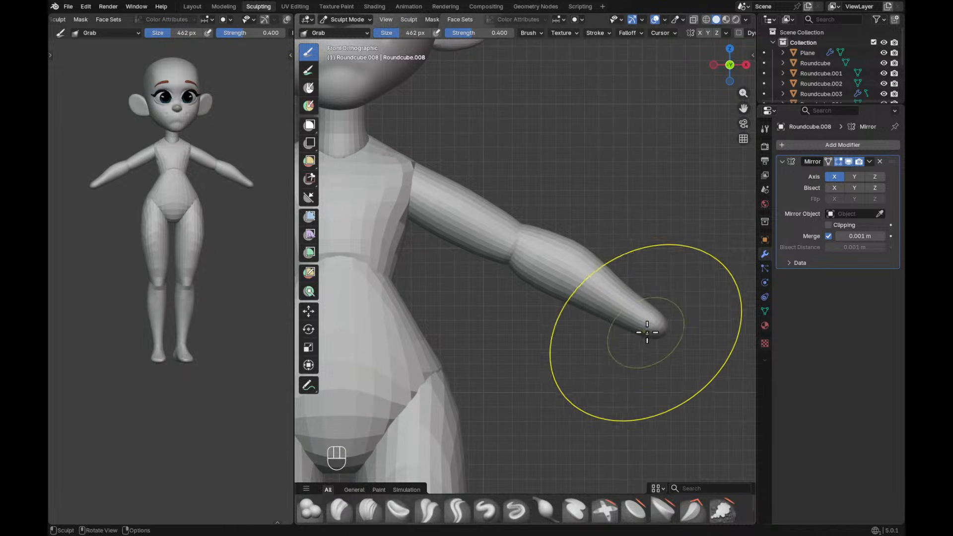
Slim the forearm's side profile toward the wrist with the Grab brush, reducing its size from 522 to 416 px.
mouse_move(652, 262)
middle_mouse_down()
mouse_move(556, 341)
mouse_move(590, 355)
mouse_move(596, 308)
middle_mouse_up()
middle_click_drag(597, 308, 604, 279)
key("f")
left_click(602, 291)
left_click_drag(611, 299, 539, 287)
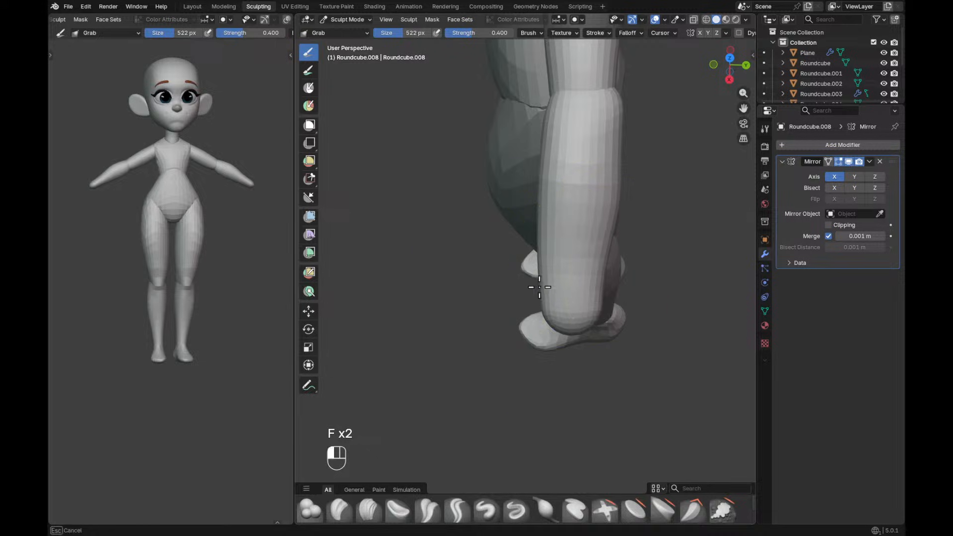
key("f")
key("f")
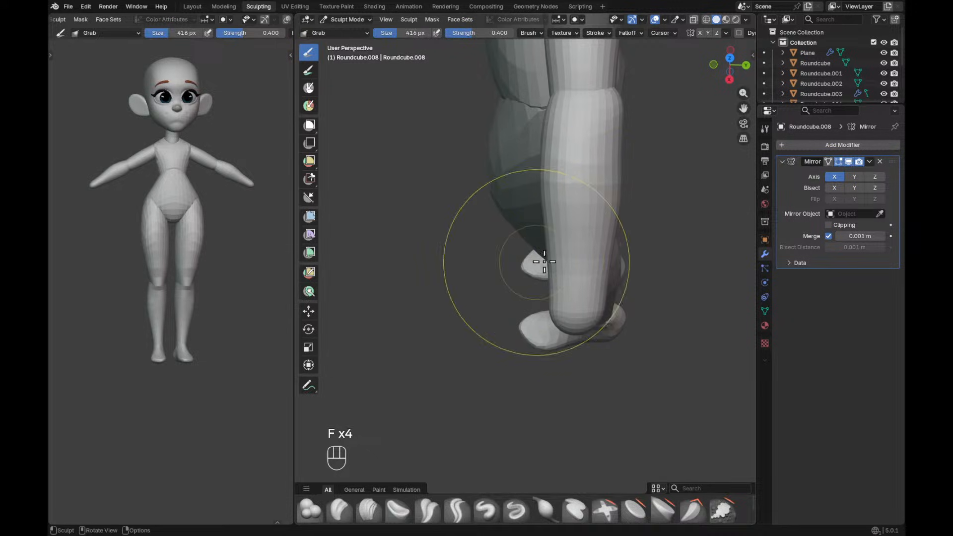
left_click_drag(625, 241, 623, 262, "alt+shift")
Shape the forearm's elbow end from the side with the Grab brush, starting at 322 px and enlarging it.
key("f")
left_click(585, 230)
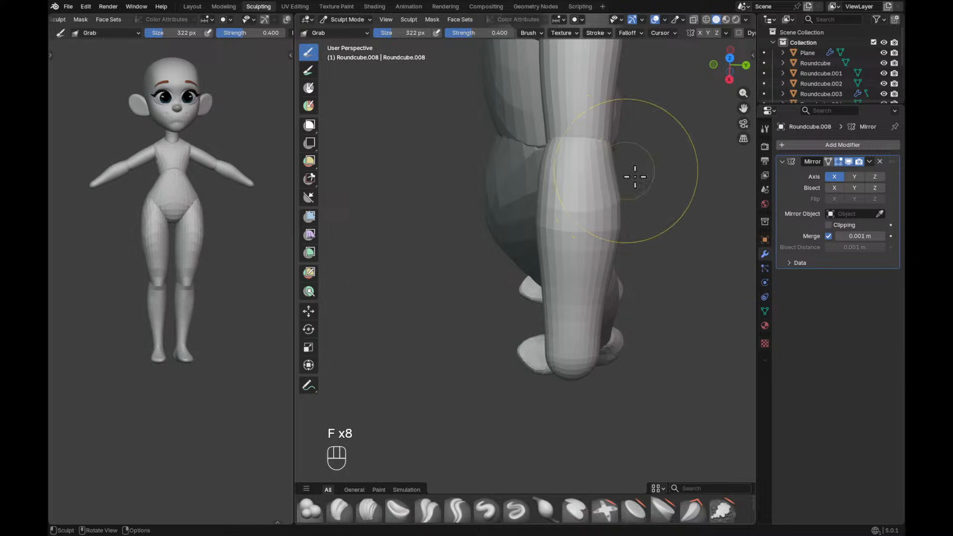
key("f")
key("f")
left_click(597, 146)
left_click_drag(618, 147, 607, 142)
left_click_drag(607, 144, 598, 187, "alt+shift")
Switch sculpting to the upper arm and adjust its side profile above the elbow with the Grab brush.
key("alt+q")
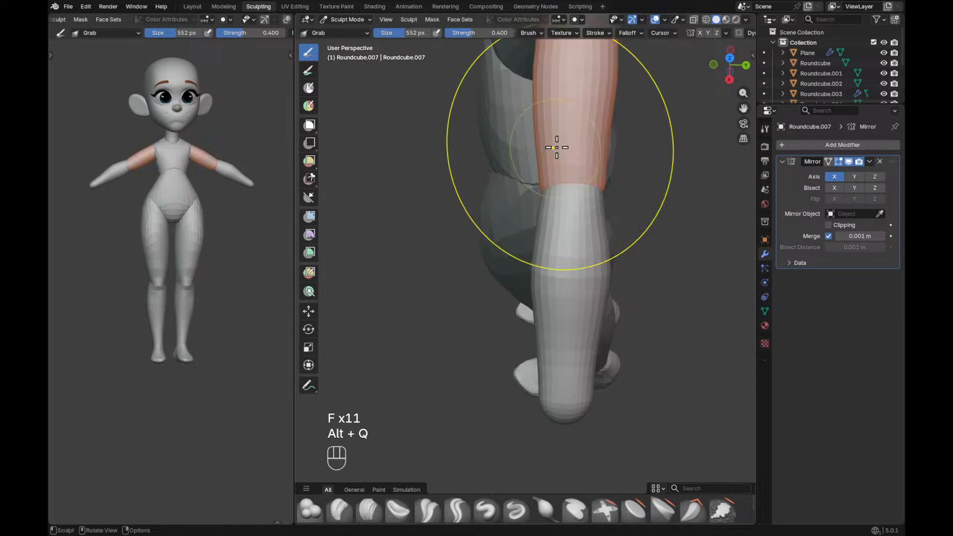
key("f")
key("f")
left_click_drag(536, 137, 535, 141)
key("f")
key("f")
left_click(575, 172)
left_click_drag(529, 189, 545, 189)
Switch sculpting to the forearm and refine its underside near the elbow with the Grab brush at 238 to 322 px.
mouse_move(593, 171)
middle_mouse_down("ctrl+alt")
mouse_move(608, 215)
mouse_move(659, 202)
middle_mouse_up("ctrl+alt")
middle_click_drag(568, 275, 585, 248, "shift")
mouse_move(585, 248)
middle_mouse_down("ctrl")
mouse_move(606, 180)
mouse_move(572, 223)
middle_mouse_up("ctrl")
middle_click_drag(546, 248, 521, 256)
key("f")
left_click(513, 245)
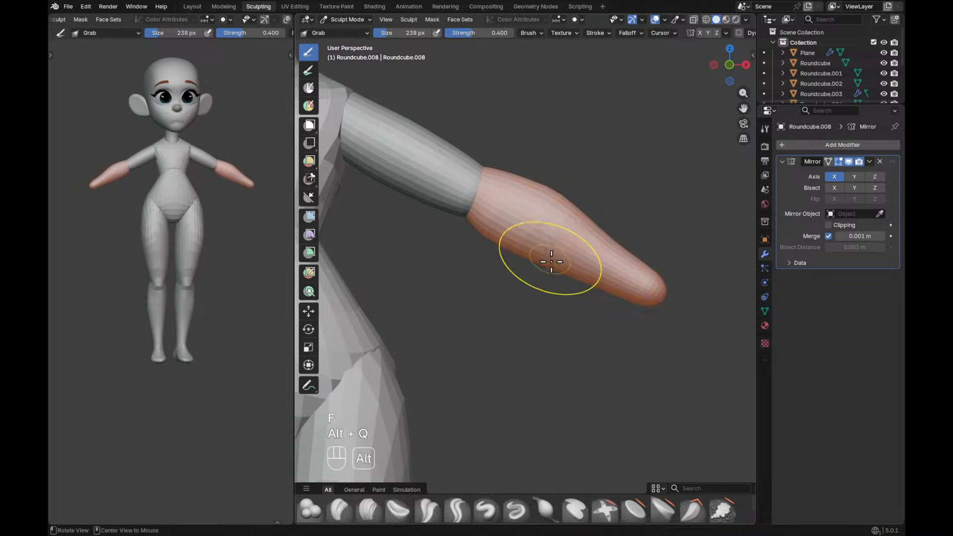
key("f")
key("f")
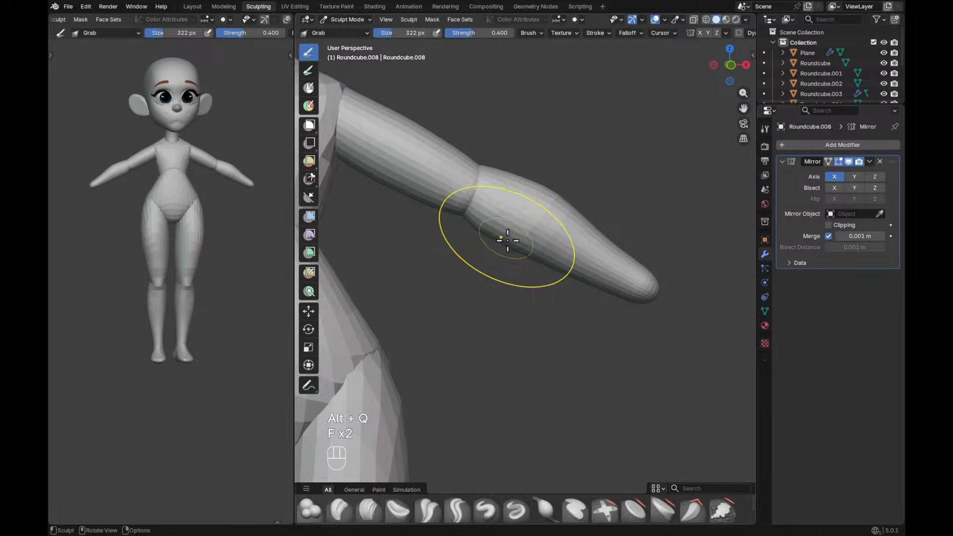
key("f")
key("f")
Fit the forearm's lower elbow edge to the upper arm in the front view with the Grab brush at 358 px.
key("KP_1")
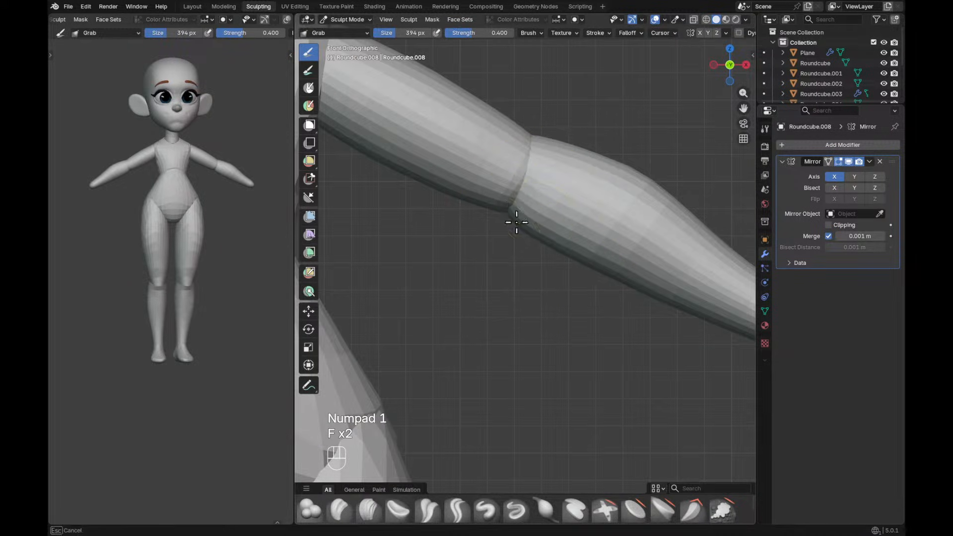
key("f")
key("f")
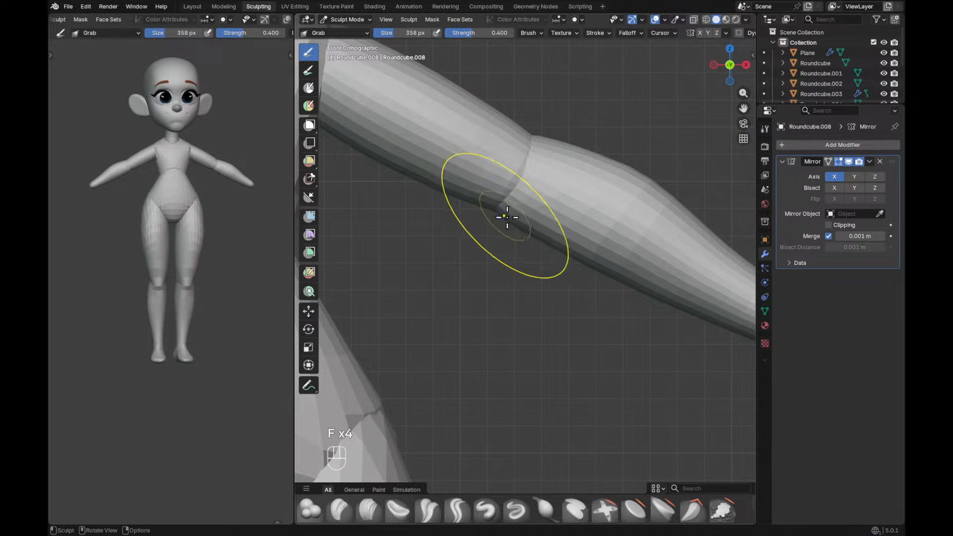
left_click_drag(523, 227, 527, 225)
left_click_drag(614, 286, 607, 354, "ctrl+alt")
Reshape the forearm's lower contour toward the wrist with the Grab brush at 498 px.
key("f")
key("f")
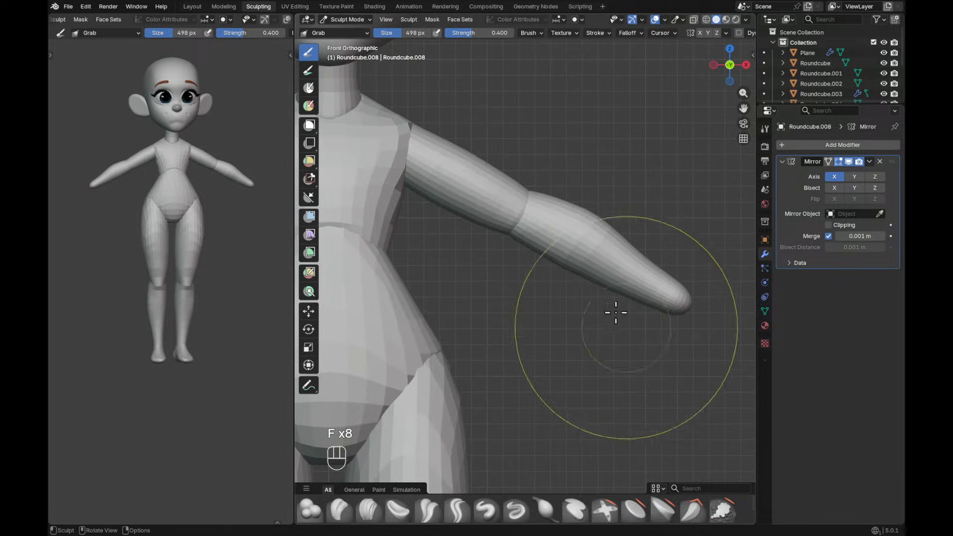
left_click_drag(683, 319, 684, 310)
left_click_drag(587, 283, 592, 275)
Trim the forearm's rounded wrist tip to a flat, angled end in the front view.
mouse_move(647, 244)
left_mouse_down("ctrl+alt")
mouse_move(640, 276)
mouse_move(651, 294)
mouse_move(580, 335)
mouse_move(608, 270)
left_mouse_up("ctrl+alt")
key("f")
left_click_drag(609, 298, 582, 335, "alt")
left_click(572, 323)
key("KP_1")
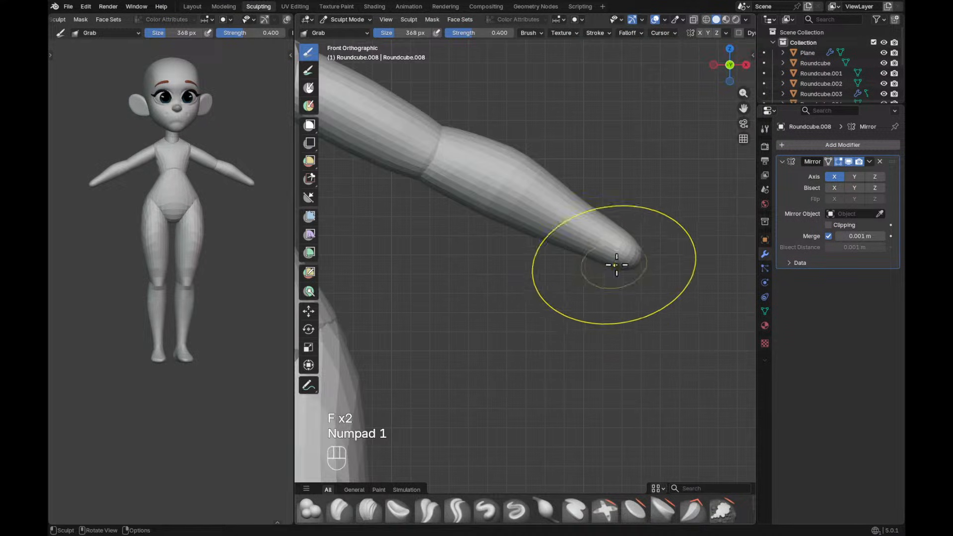
key("q")
left_click(594, 214)
mouse_move(643, 225)
left_mouse_down()
mouse_move(634, 245)
mouse_move(643, 226)
left_mouse_up()
Switch sculpting to the torso and refine its shoulder corner at the upper arm with the Grab brush, down to 130 px.
mouse_move(653, 221)
middle_mouse_down("ctrl+alt")
mouse_move(610, 319)
mouse_move(606, 358)
middle_mouse_up("ctrl+alt")
mouse_move(606, 282)
middle_mouse_down("ctrl+alt")
mouse_move(608, 313)
mouse_move(494, 334)
mouse_move(600, 315)
mouse_move(661, 213)
mouse_move(660, 241)
middle_mouse_up("ctrl+alt")
key("alt+q")
scroll(639, 222, "up", 3)
key("g")
key("f")
key("f")
left_click(535, 212)
key("g")
key("f")
left_click(502, 214)
key("f")
left_click(478, 223)
left_click_drag(563, 200, 566, 190)
key("f")
key("f")
key("f")
left_click(531, 198)
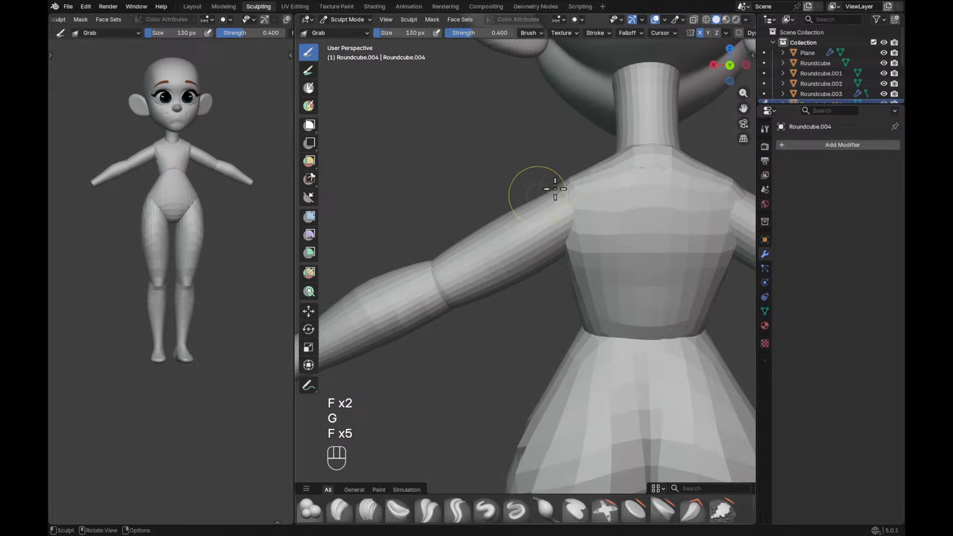
Return to Object Mode in the front view and add a Round Cube as the base for the hand.
mouse_move(703, 139)
left_mouse_down("ctrl+alt")
mouse_move(626, 290)
mouse_move(595, 289)
left_mouse_up("ctrl+alt")
mouse_move(619, 291)
left_mouse_down("alt")
mouse_move(593, 280)
mouse_move(606, 315)
mouse_move(597, 345)
mouse_move(604, 310)
left_mouse_up("alt")
mouse_move(604, 310)
left_mouse_down("ctrl+alt")
mouse_move(619, 244)
mouse_move(601, 209)
left_mouse_up("ctrl+alt")
left_click_drag(601, 209, 624, 278, "alt+shift")
key("ctrl+Tab")
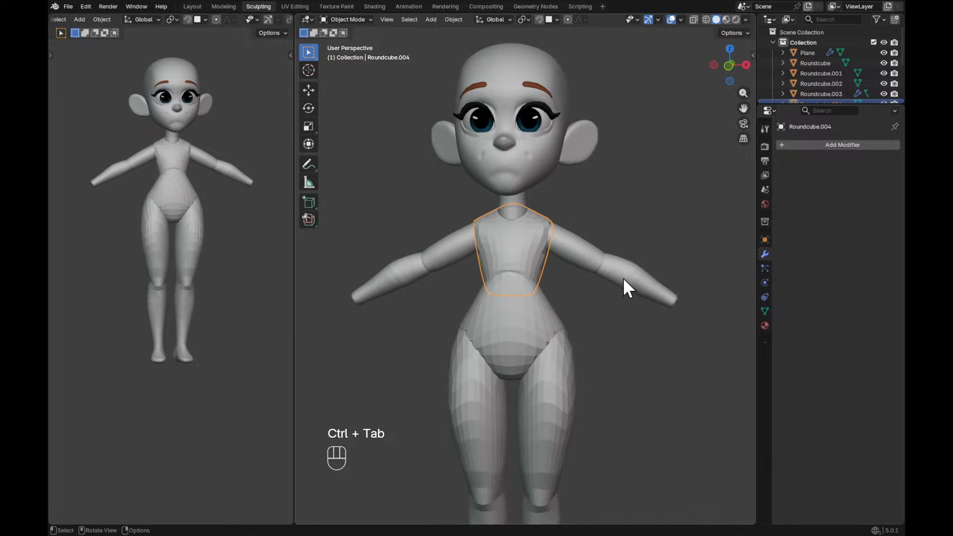
key("KP_1")
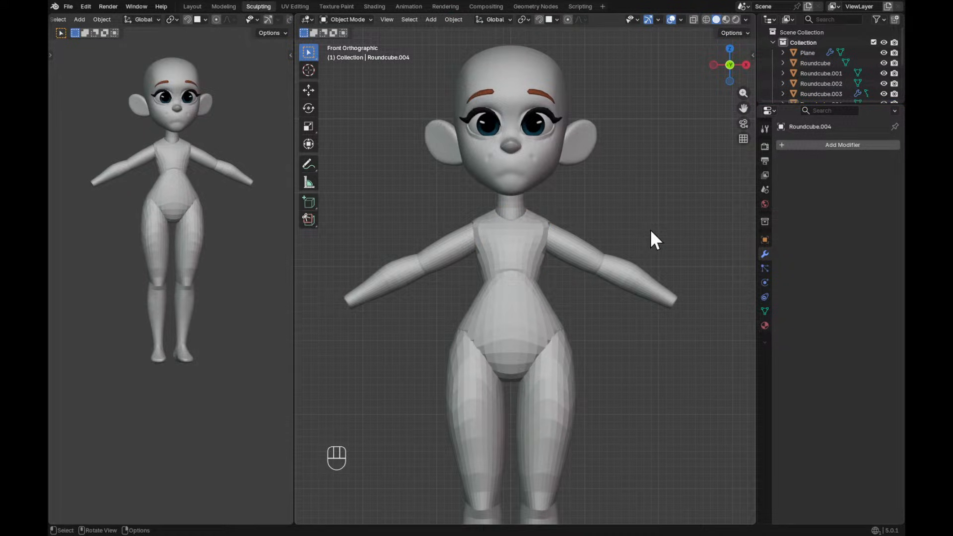
left_click_drag(710, 334, 624, 282, "ctrl+alt")
key("q")
left_click(509, 234)
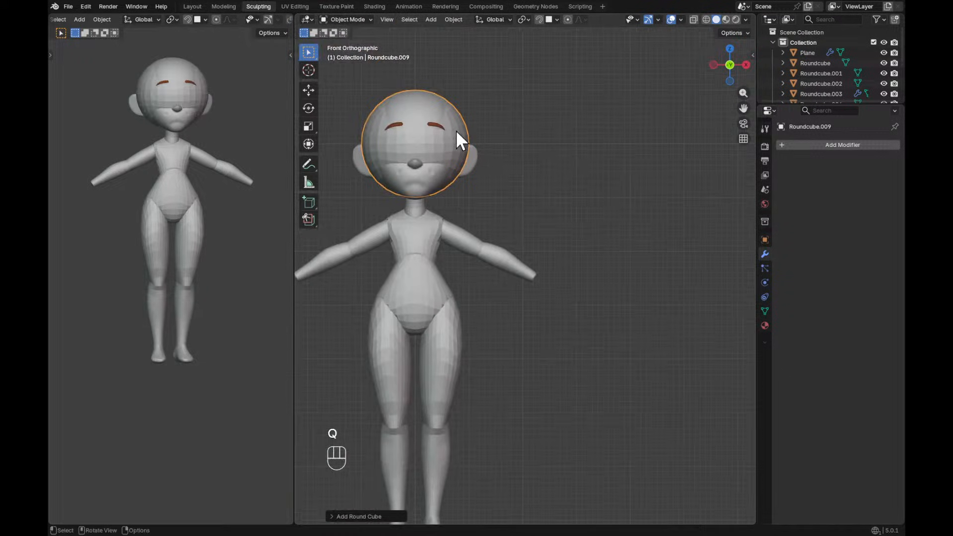
Move the round cube's mesh off the head to beside the forearm in Edit Mode and scale it down.
key("Tab")
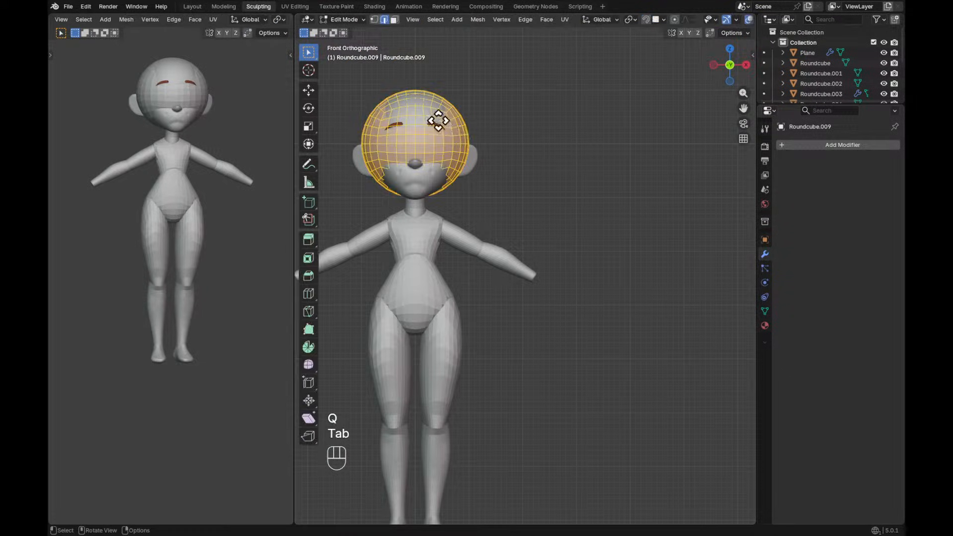
key("g")
left_click(590, 277, "alt+shift")
middle_click_drag(590, 278, 564, 243, "alt+shift")
middle_click_drag(564, 243, 634, 176, "ctrl")
key("s")
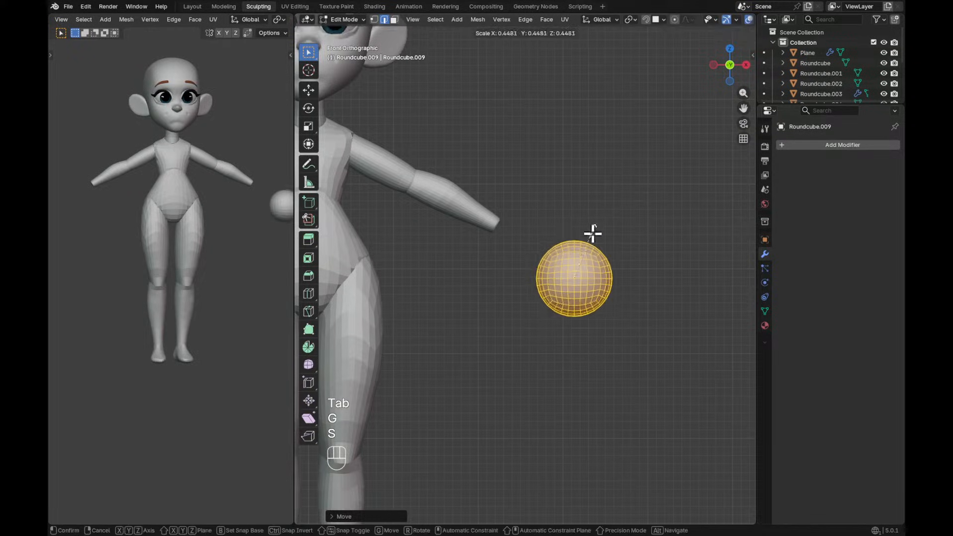
left_click(591, 227)
Scale the sphere down further and place it against the forearm's wrist end.
key("g")
left_click(532, 200)
middle_click_drag(531, 200, 569, 165, "ctrl")
key("s")
left_click(533, 199)
key("g")
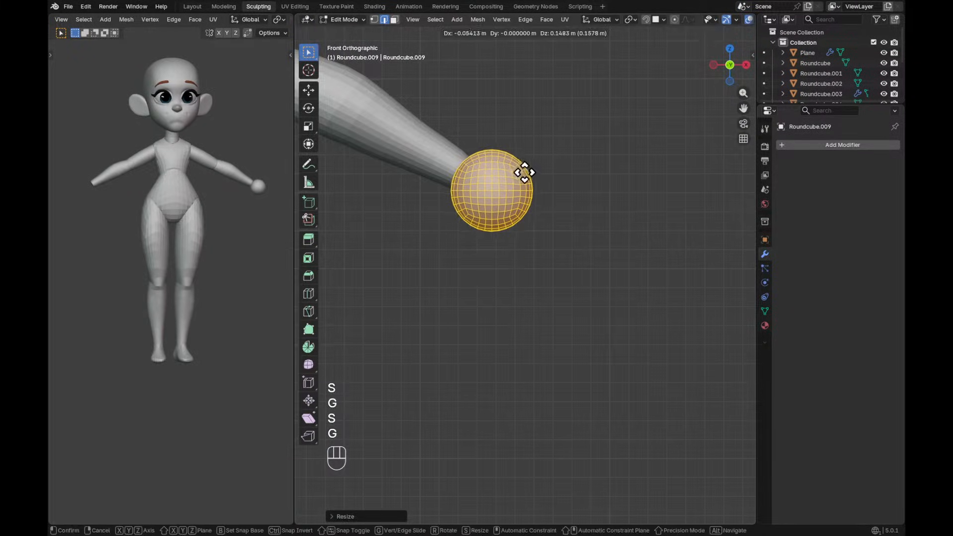
left_click(521, 172)
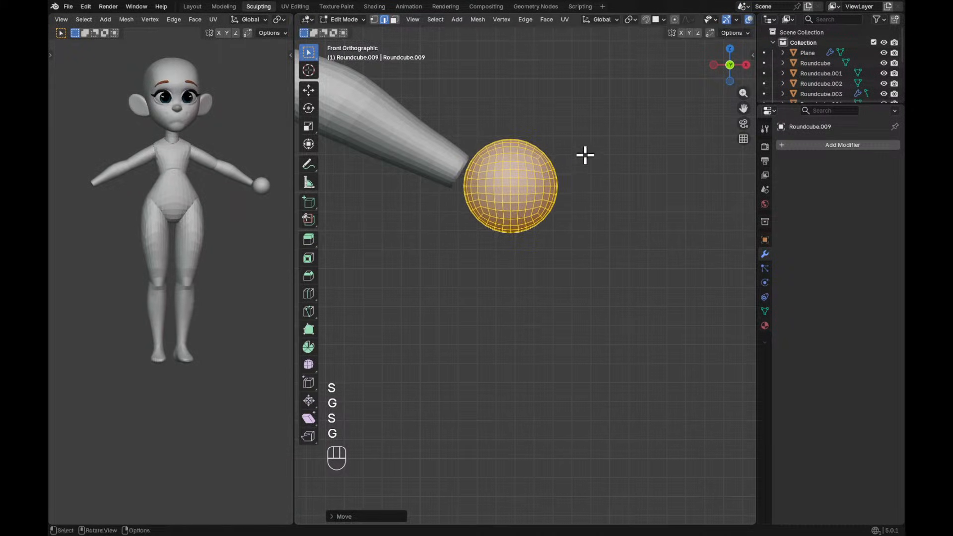
Enter Sculpt Mode on the sphere and trim off its upper and lower parts, leaving a flat disc for the palm.
key("ctrl+Tab")
left_click(558, 207)
key("q")
left_click(514, 200)
left_click_drag(447, 175, 588, 204)
key("f")
middle_click_drag(638, 187, 627, 211, "ctrl+alt")
Rotate the disc in Edit Mode to follow the forearm's slope, then move it to the wrist and align it along Y.
key("Tab")
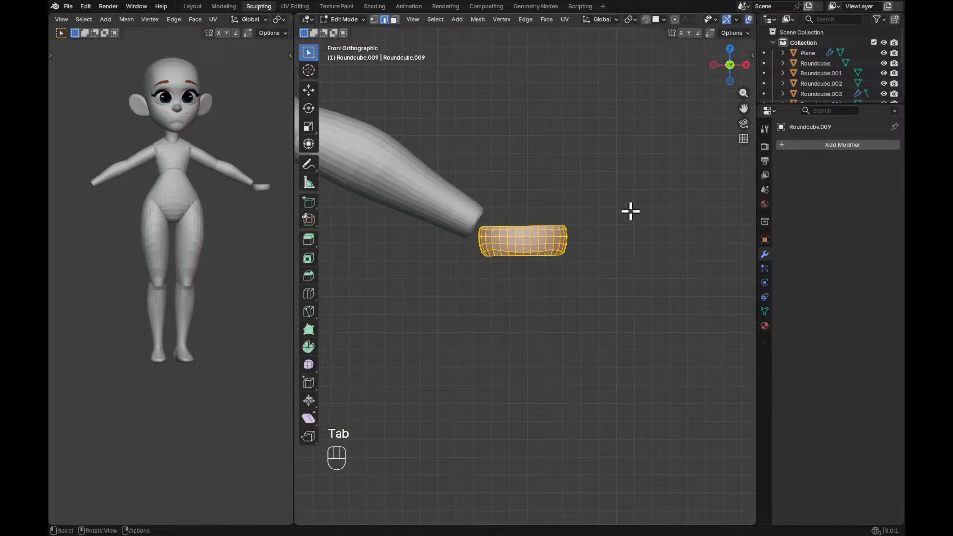
key("r")
left_click(612, 275)
key("g")
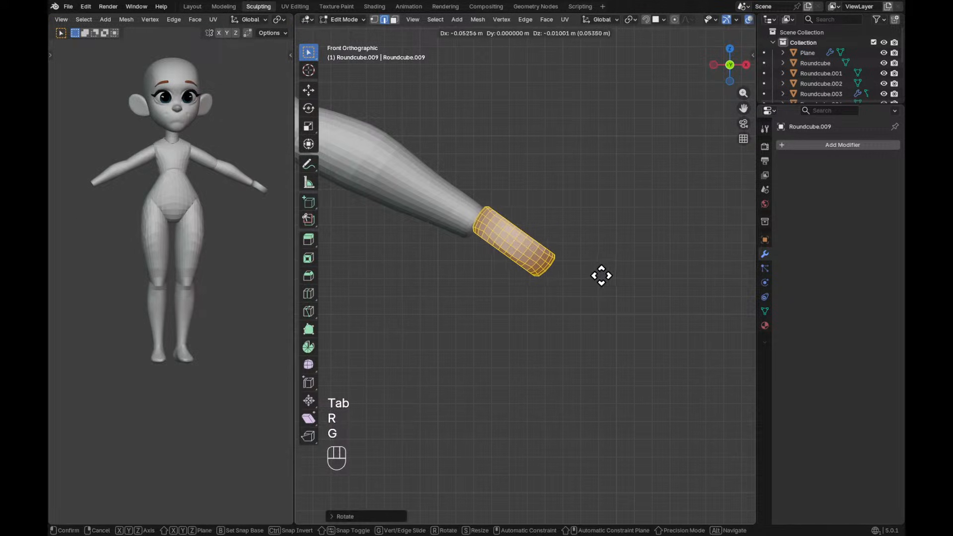
left_click(603, 282)
middle_click_drag(604, 283, 521, 317)
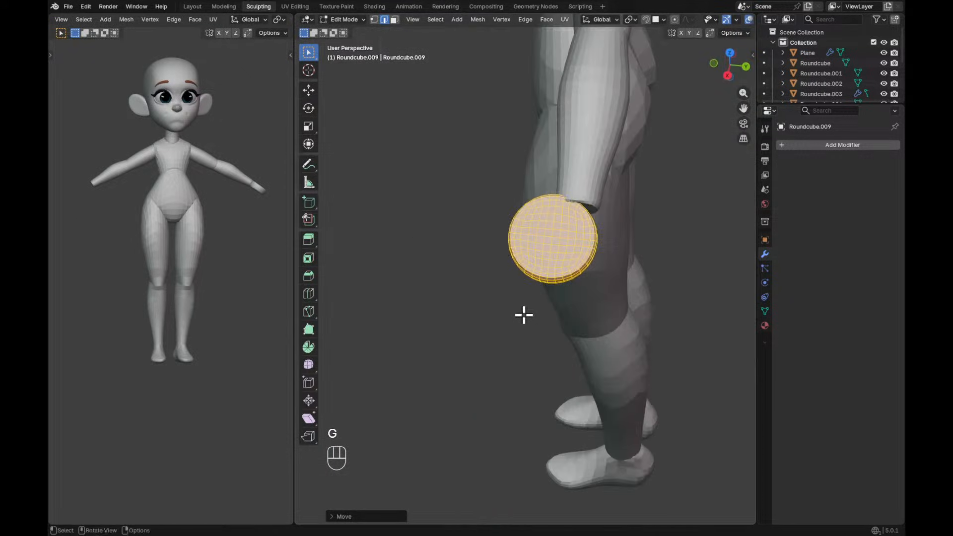
key("g")
key("y")
left_click(546, 315)
Enter Sculpt Mode on the hand disc and narrow its wrist end with the Grab brush, down to 224 px.
mouse_move(584, 249)
middle_mouse_down()
mouse_move(585, 295)
mouse_move(559, 296)
mouse_move(568, 306)
mouse_move(563, 263)
mouse_move(594, 230)
mouse_move(585, 263)
mouse_move(521, 266)
middle_mouse_up()
key("ctrl+Tab")
key("g")
key("f")
left_click(571, 256)
key("g")
key("f")
left_click(583, 258)
key("g")
key("f")
left_click(579, 253)
key("f")
key("f")
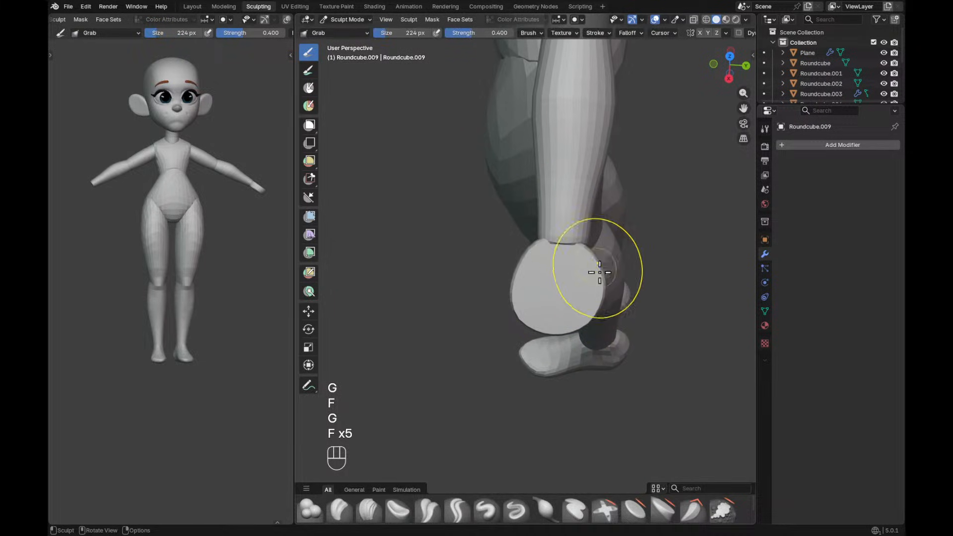
Shape the disc's outline into a compact palm with a flatter finger edge using the Grab brush, up to 266 px.
key("f")
key("f")
left_click(618, 271)
key("f")
left_click(577, 315)
key("f")
scroll(577, 302, "down", 1)
middle_click_drag(578, 298, 593, 288, "alt")
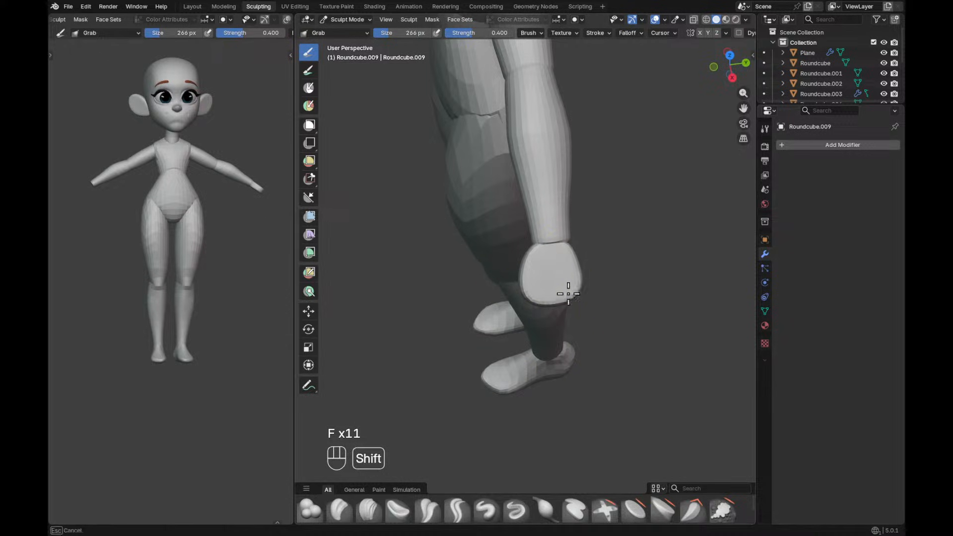
Adjust the palm's wrist end where it meets the forearm with the Grab brush at 336 px.
middle_click_drag(526, 303, 606, 223, "alt")
middle_click_drag(550, 275, 538, 226, "alt")
key("f")
left_click(544, 221)
left_click_drag(545, 197, 545, 188)
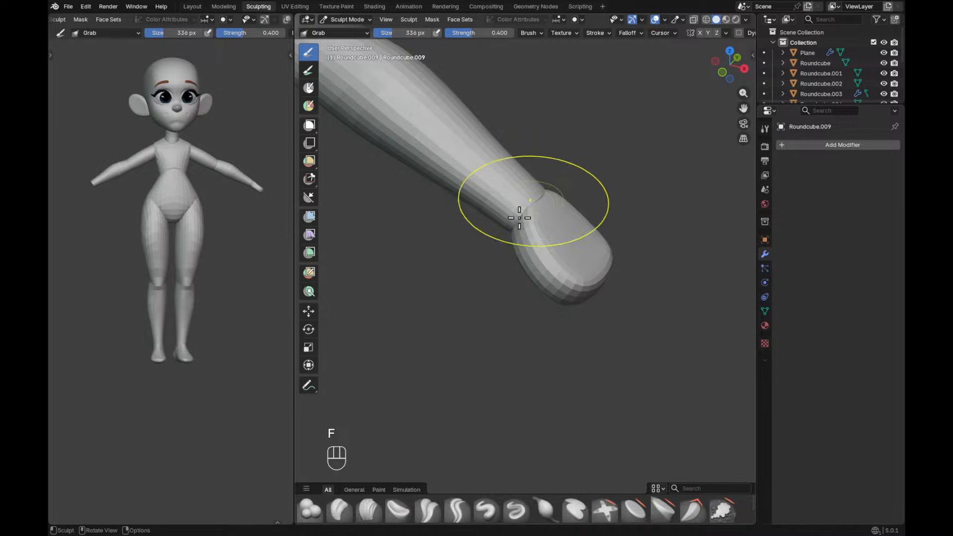
Switch sculpting to the forearm and fit its wrist end around the palm with the Grab brush at 434 px.
middle_click_drag(531, 204, 560, 191, "alt")
key("alt+q")
middle_click_drag(481, 230, 503, 224, "alt")
key("f")
key("f")
left_click(500, 229)
left_click_drag(483, 241, 490, 240)
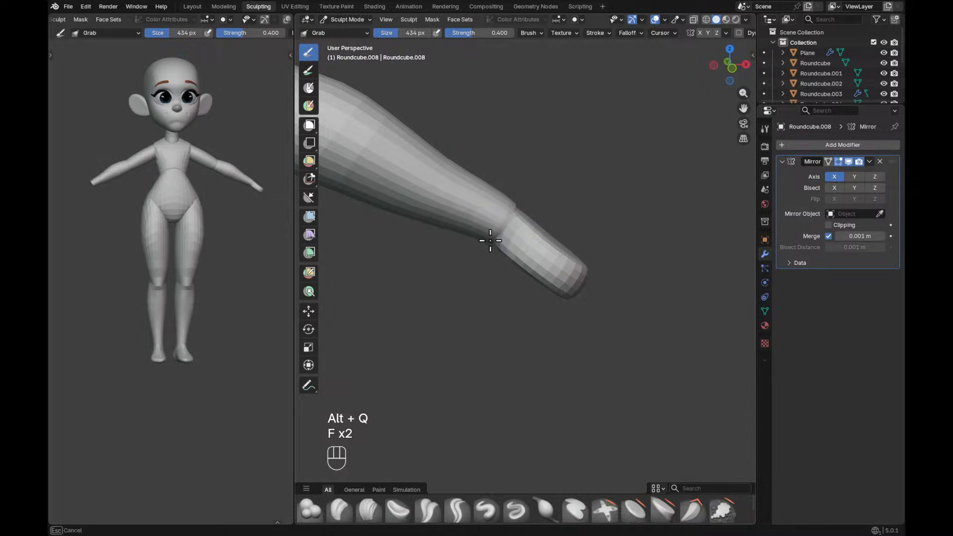
left_click_drag(512, 211, 512, 209)
Refine the forearm's wrist end around the palm with the Grab brush at 330 px.
middle_click_drag(425, 223, 522, 224, "alt+shift")
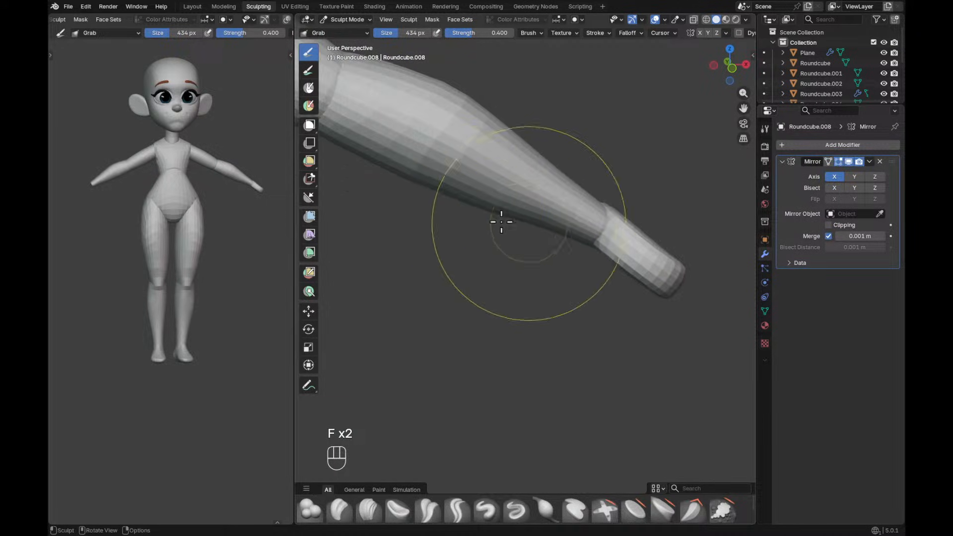
mouse_move(558, 184)
middle_mouse_down("ctrl+alt")
mouse_move(538, 261)
mouse_move(542, 218)
middle_mouse_up("ctrl+alt")
mouse_move(586, 265)
middle_mouse_down("alt")
mouse_move(599, 264)
mouse_move(591, 255)
middle_mouse_up("alt")
key("f")
key("f")
left_click(585, 234)
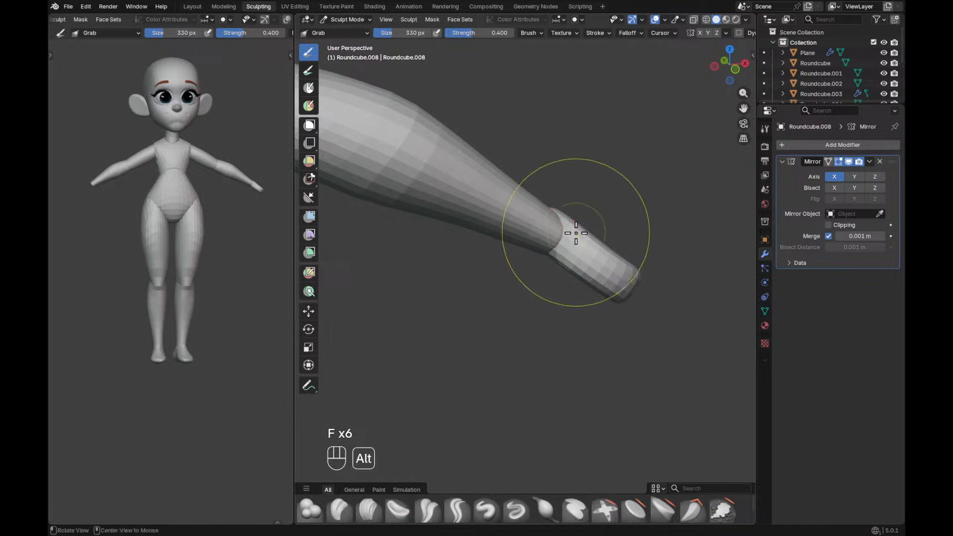
Switch sculpting to the palm and fit its wrist end to the forearm with the Grab brush.
key("alt+q")
key("f")
key("f")
middle_click_drag(608, 266, 531, 241, "alt+shift")
middle_click_drag(531, 241, 695, 193, "alt")
mouse_move(447, 236)
middle_mouse_down("alt")
mouse_move(533, 245)
mouse_move(579, 233)
mouse_move(557, 218)
middle_mouse_up("alt")
key("f")
left_click(558, 215)
left_click_drag(540, 193, 553, 190)
key("f")
mouse_move(559, 190)
middle_mouse_down("ctrl+alt")
mouse_move(542, 219)
mouse_move(560, 259)
middle_mouse_up("ctrl+alt")
Reshape the palm's outline and sides with the Grab brush at varying sizes, down to 226 px.
left_click(545, 205)
key("f")
left_click(547, 289)
mouse_move(561, 259)
left_mouse_down("alt")
mouse_move(574, 280)
mouse_move(554, 327)
mouse_move(576, 322)
mouse_move(561, 314)
left_mouse_up("alt")
key("f")
left_click(564, 314)
key("f")
left_click(586, 318)
key("f")
left_click(569, 316)
key("f")
left_click(565, 323)
left_click(403, 286)
mouse_move(409, 325)
middle_mouse_down("alt")
mouse_move(502, 327)
mouse_move(583, 215)
mouse_move(481, 230)
mouse_move(537, 270)
mouse_move(525, 243)
middle_mouse_up("alt")
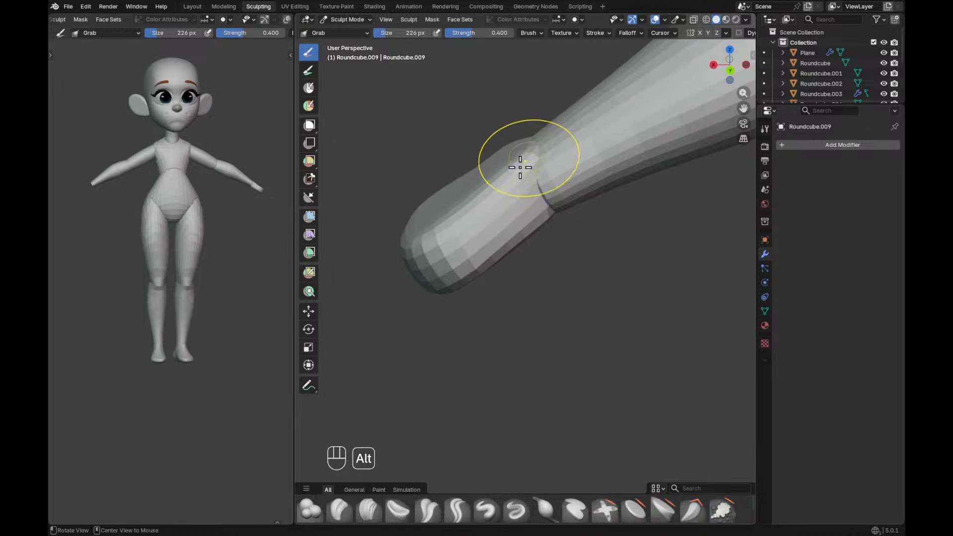
Slim the palm's side profile and blend its wrist end into the forearm with the Grab brush, up to 304 px.
middle_click_drag(523, 163, 508, 176, "alt")
key("alt+q")
key("f")
left_click(528, 172)
key("f")
left_click_drag(521, 161, 519, 164)
key("f")
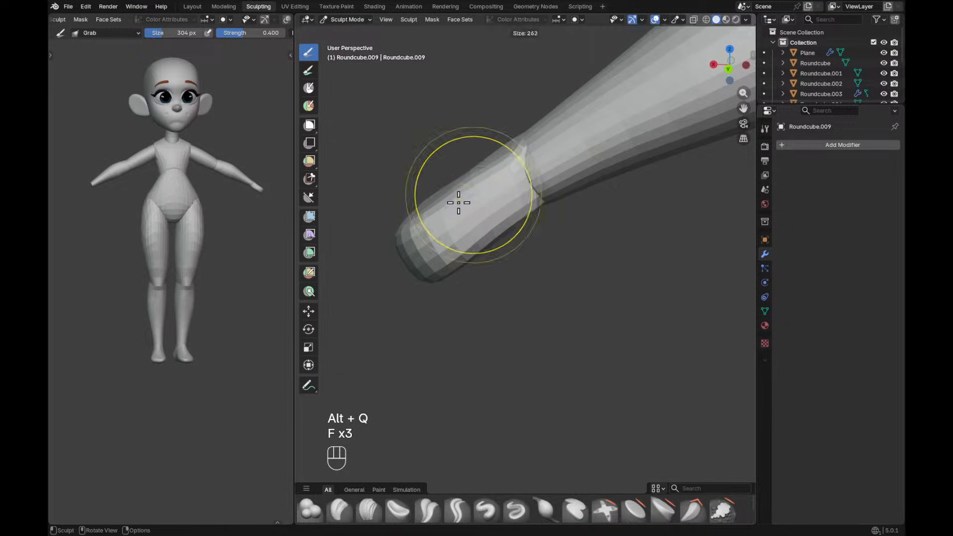
key("f")
left_click(489, 195)
left_click_drag(456, 191, 423, 216, "shift")
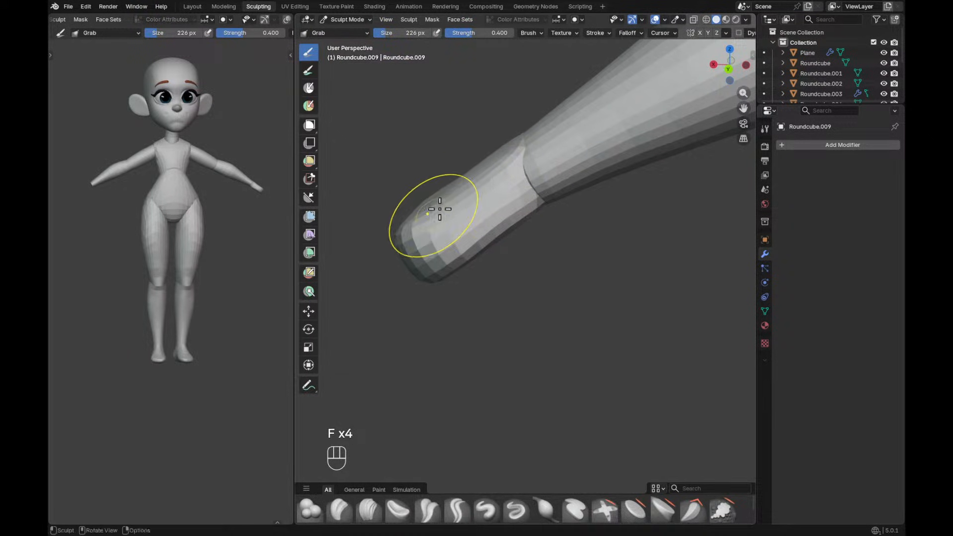
middle_click_drag(449, 196, 502, 247, "alt")
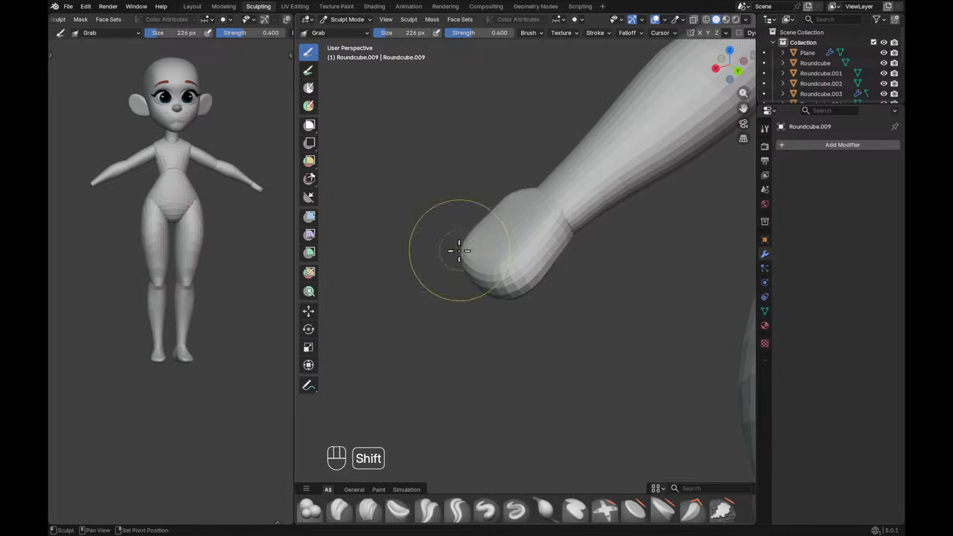
mouse_move(592, 170)
middle_mouse_down()
mouse_move(563, 223)
mouse_move(510, 251)
mouse_move(687, 249)
mouse_move(711, 235)
mouse_move(636, 244)
mouse_move(581, 285)
mouse_move(664, 249)
middle_mouse_up()
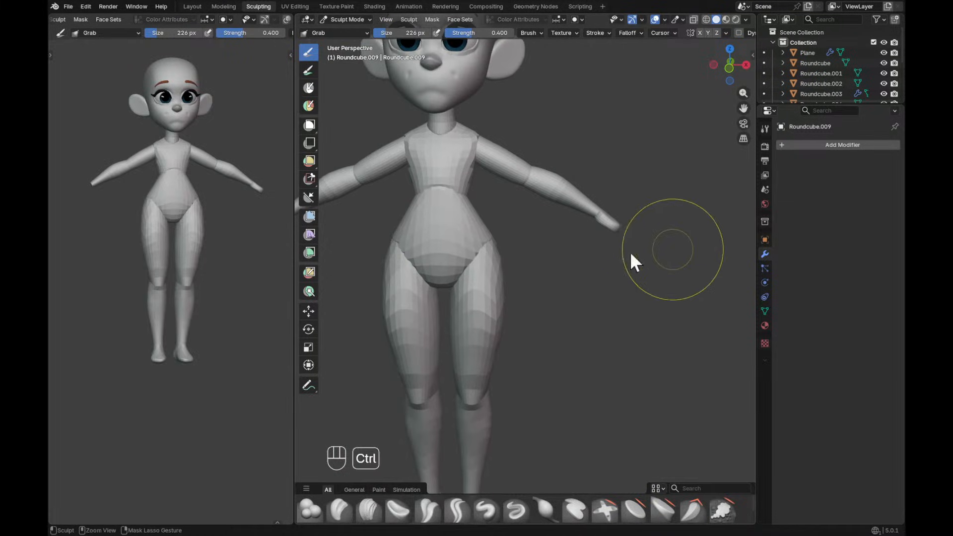
Return to Object Mode and mirror the palm across the X axis onto the other arm.
key("ctrl+Tab")
key("q")
left_click(494, 310)
mouse_move(547, 276)
middle_mouse_down("ctrl")
mouse_move(608, 283)
mouse_move(640, 241)
mouse_move(613, 268)
mouse_move(616, 259)
middle_mouse_up("ctrl")
Re-enter Sculpt Mode on the palm and adjust its thickness and underside with the Grab brush, down to 244 px.
key("ctrl+Tab")
middle_click_drag(619, 299, 578, 285, "alt+shift")
mouse_move(620, 278)
middle_mouse_down("ctrl+alt")
mouse_move(655, 242)
mouse_move(638, 253)
mouse_move(608, 248)
middle_mouse_up("ctrl+alt")
key("f")
left_click(636, 254)
key("f")
mouse_move(620, 248)
middle_mouse_down("alt+shift")
mouse_move(696, 260)
mouse_move(610, 214)
middle_mouse_up("alt+shift")
key("f")
left_click(618, 215)
key("f")
left_click(600, 212)
key("f")
left_click(529, 222)
key("f")
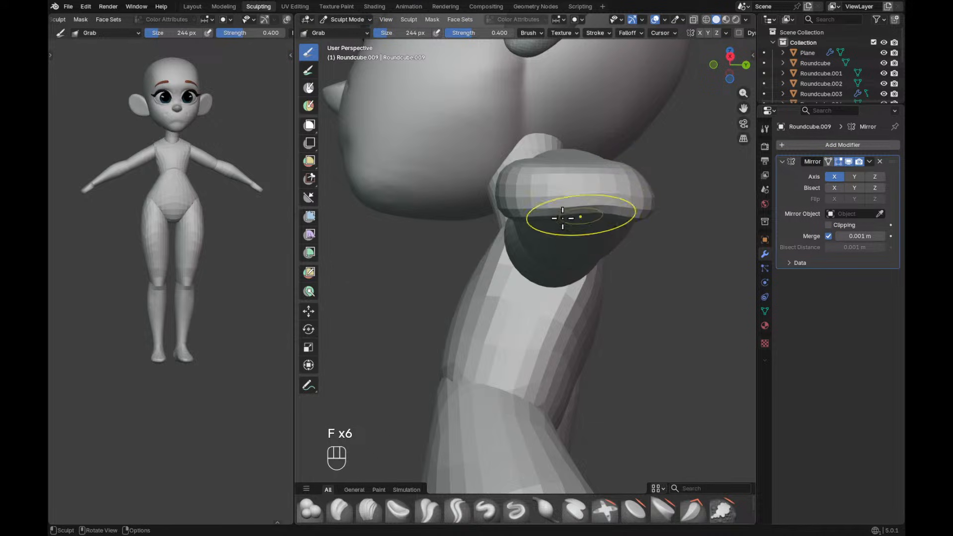
Pull out the palm's thumb side with the Grab brush at 286 to 352 px, undoing one stroke.
mouse_move(539, 213)
middle_mouse_down()
mouse_move(565, 206)
mouse_move(554, 160)
mouse_move(604, 142)
middle_mouse_up()
key("f")
left_click(613, 145)
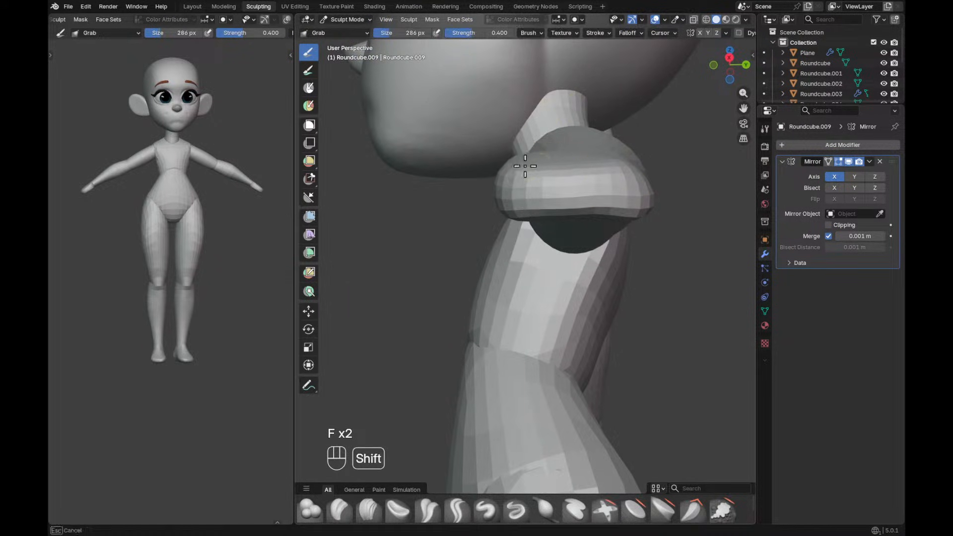
middle_click_drag(579, 184, 486, 237, "alt")
key("ctrl+z")
mouse_move(509, 200)
left_mouse_down("alt")
mouse_move(525, 212)
mouse_move(490, 216)
left_mouse_up("alt")
key("f")
left_click(492, 215)
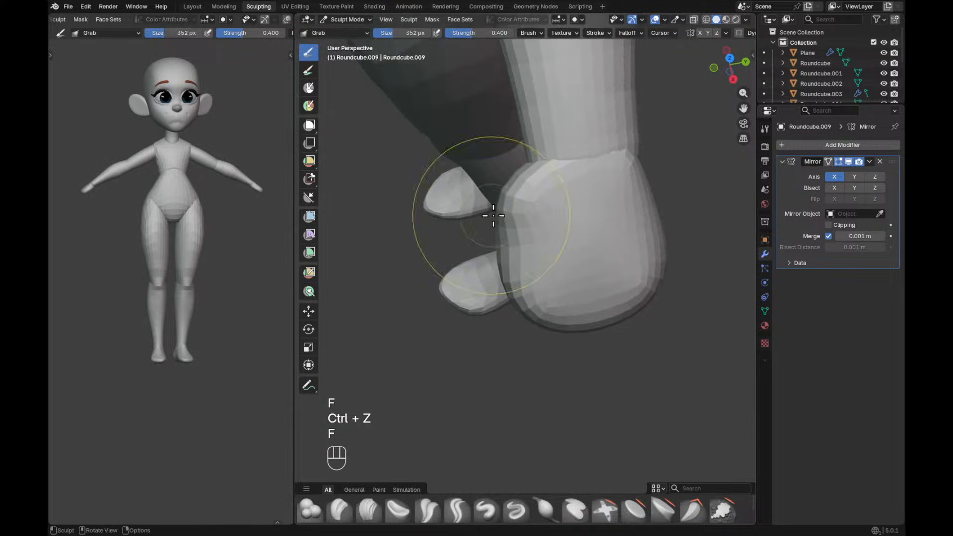
Build up the fleshy thumb base near the wrist with the Inflate/Deflate brush at 168 px.
mouse_move(487, 230)
middle_mouse_down()
mouse_move(538, 206)
mouse_move(538, 181)
middle_mouse_up()
key("i")
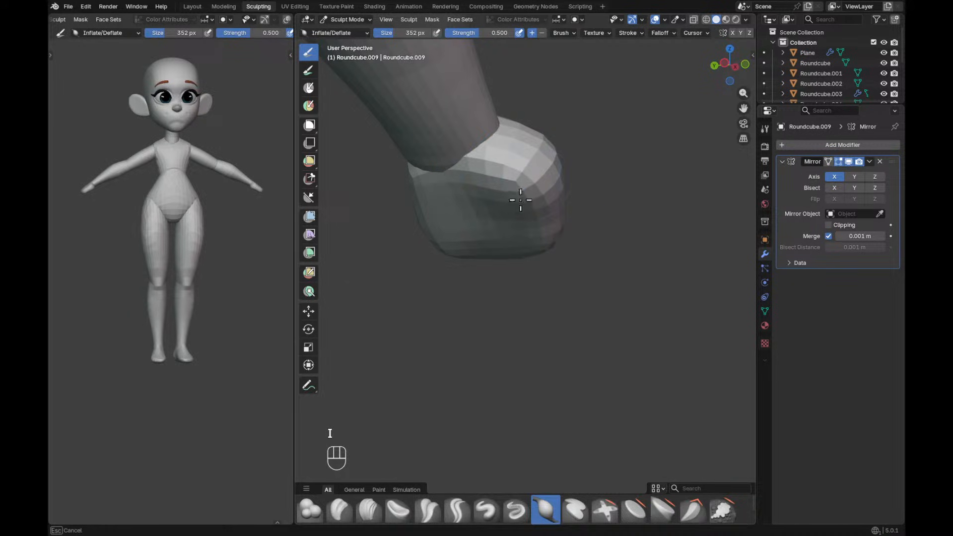
middle_click_drag(564, 184, 514, 215)
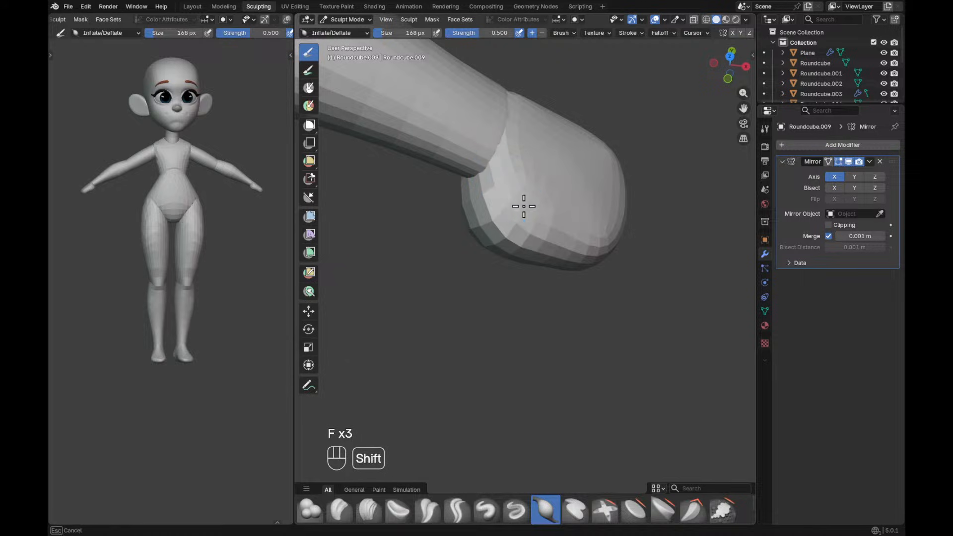
middle_click_drag(531, 141, 528, 107)
Refine the palm's thumb base and outline with a resized Grab brush.
key("g")
key("f")
key("f")
left_click(630, 116)
mouse_move(623, 169)
middle_mouse_down("alt+shift")
mouse_move(611, 210)
mouse_move(549, 213)
middle_mouse_up("alt+shift")
Flatten the back of the palm with the Scrape/Fill brush at 402 px.
key("shift+t")
key("f")
key("f")
key("f")
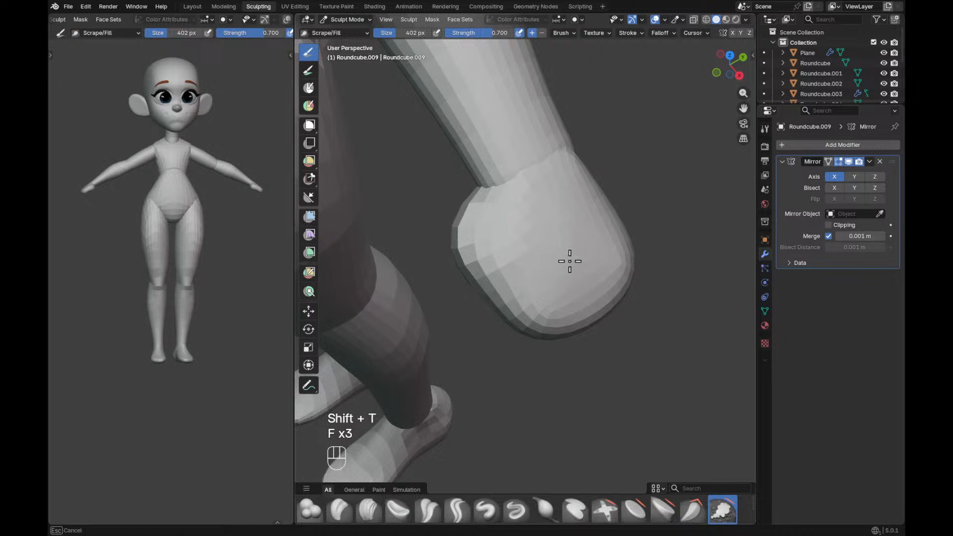
Examine the palm and its transition into the forearm from several angles.
middle_click_drag(606, 187, 505, 288, "ctrl")
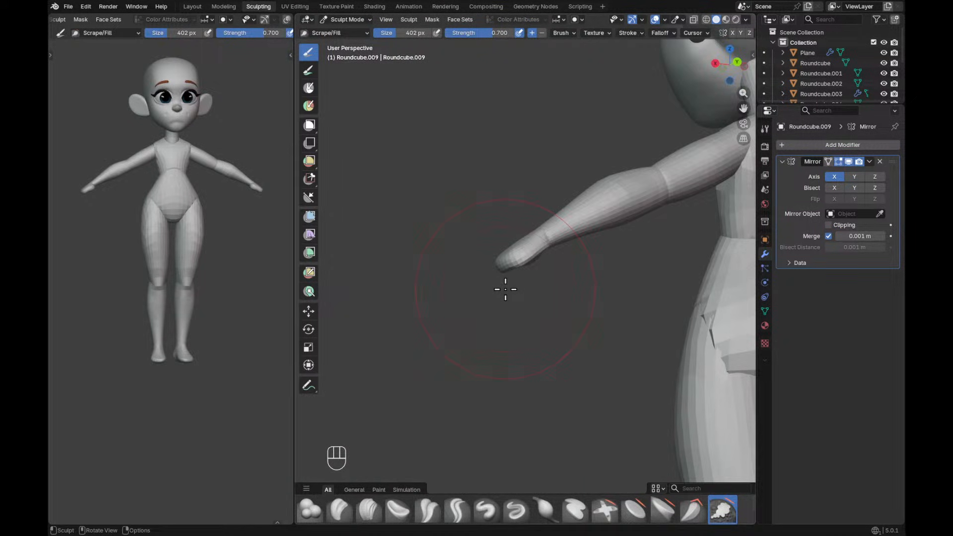
middle_click_drag(580, 211, 615, 204, "ctrl+alt")
middle_click_drag(615, 204, 637, 226, "alt+shift")
middle_click_drag(636, 226, 630, 253, "ctrl+alt")
middle_click_drag(546, 267, 585, 282, "alt")
middle_click_drag(527, 283, 507, 272, "alt")
middle_click_drag(577, 240, 597, 257, "alt+shift")
middle_click_drag(597, 257, 595, 278, "ctrl+alt")
Select the upper torso in Object Mode, enter Sculpt Mode and scrape its shoulder corners with Scrape/Fill at 238 px.
key("ctrl+Tab")
middle_click_drag(462, 297, 659, 254, "alt")
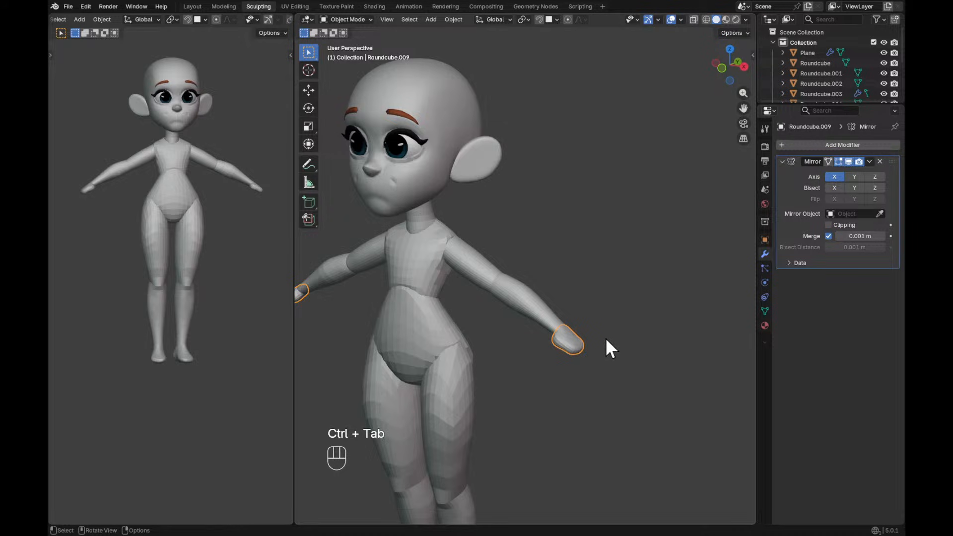
middle_click_drag(598, 307, 626, 263)
mouse_move(595, 257)
middle_mouse_down("alt")
mouse_move(617, 251)
mouse_move(630, 279)
middle_mouse_up("alt")
middle_click_drag(631, 278, 618, 246, "ctrl")
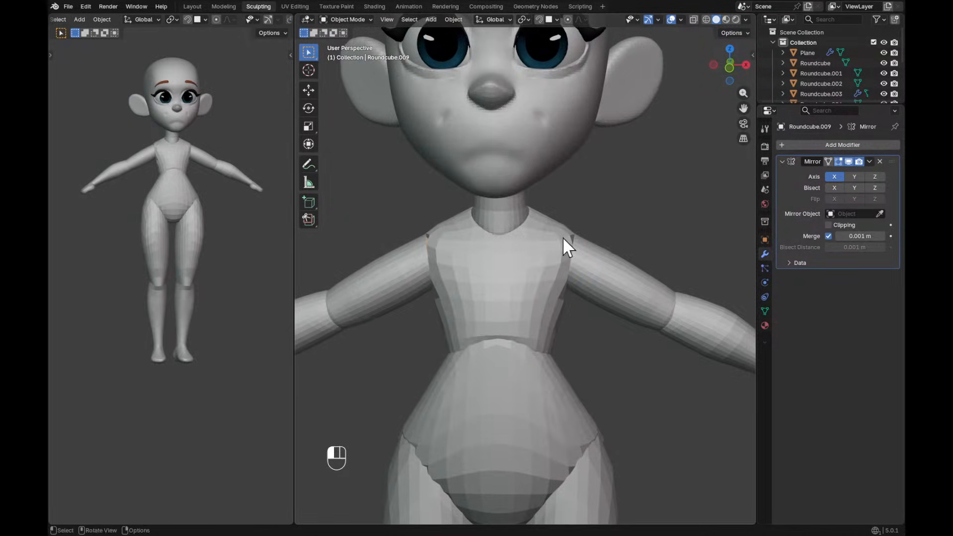
left_click(562, 237)
key("ctrl+Tab")
middle_click_drag(585, 278, 570, 243)
key("f")
key("f")
key("f")
left_click(549, 242)
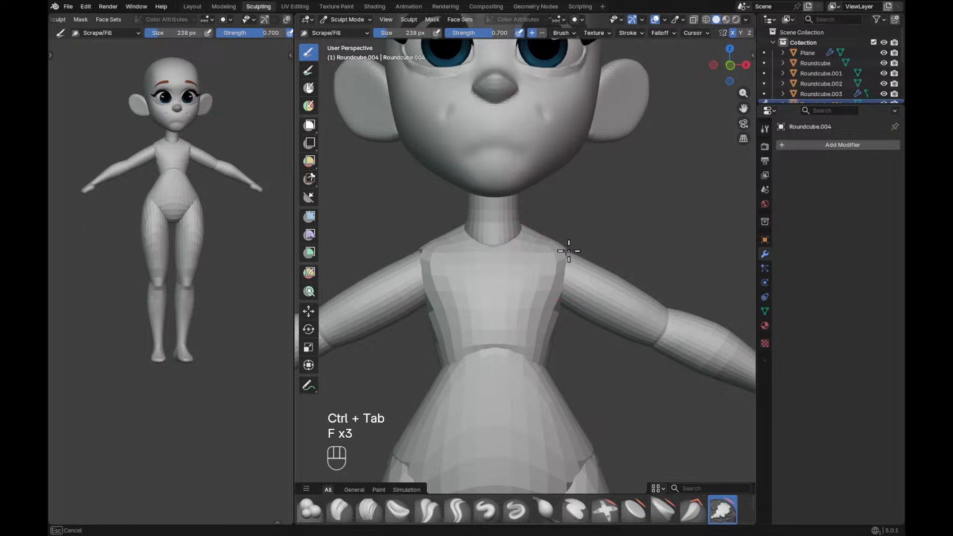
Round the upper torso's shoulder corners into the upper arms with the Grab brush at 320 px.
key("g")
key("f")
key("f")
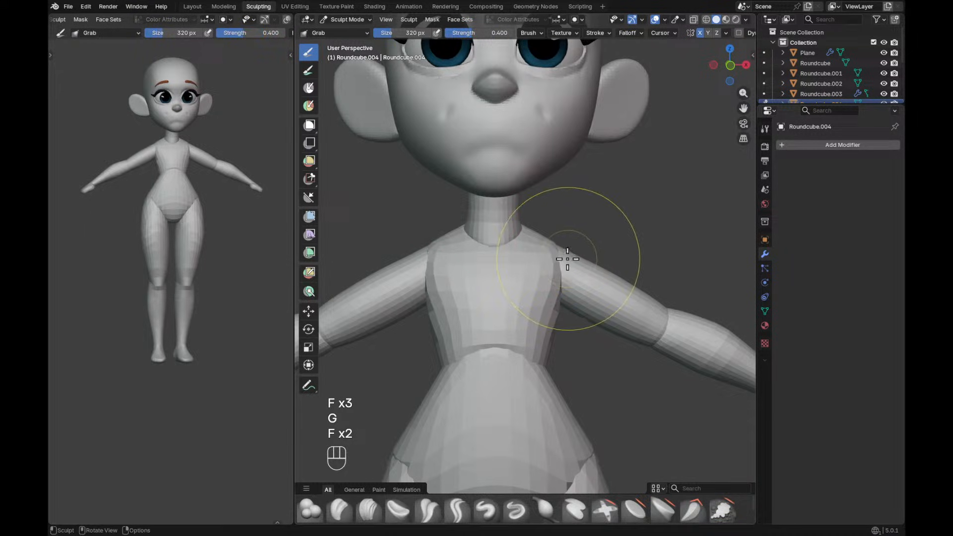
middle_click_drag(583, 251, 571, 254, "alt")
key("g")
key("f")
left_click(585, 254)
mouse_move(587, 249)
left_mouse_down()
mouse_move(612, 246)
mouse_move(597, 243)
left_mouse_up()
key("f")
key("f")
left_click(604, 241)
key("f")
key("f")
Switch sculpting to the upper arm and adjust its shoulder end with the Grab brush at 306 and 198 px, checking in X-ray.
key("alt+q")
key("f")
key("f")
key("f")
key("f")
scroll(602, 231, "up", 3)
key("alt+z")
key("f")
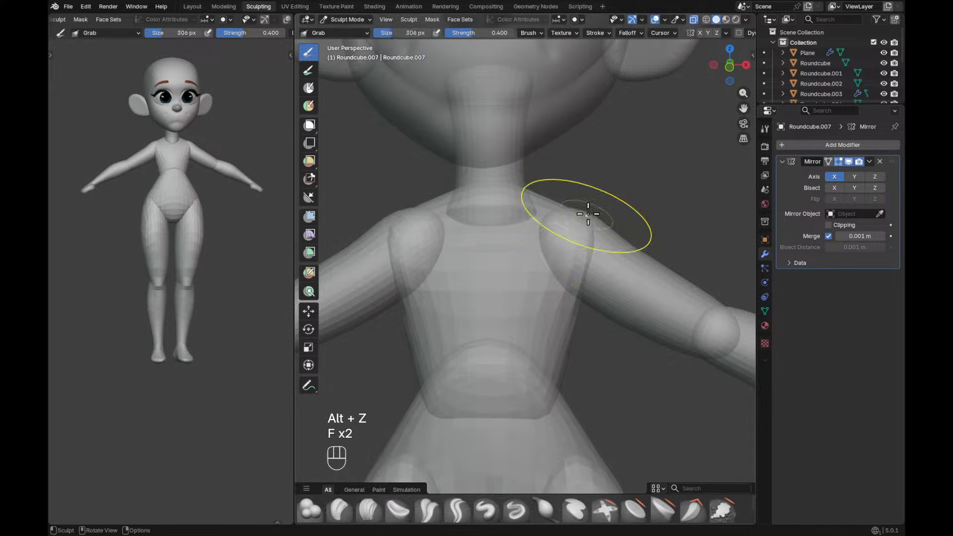
key("alt+z")
key("f")
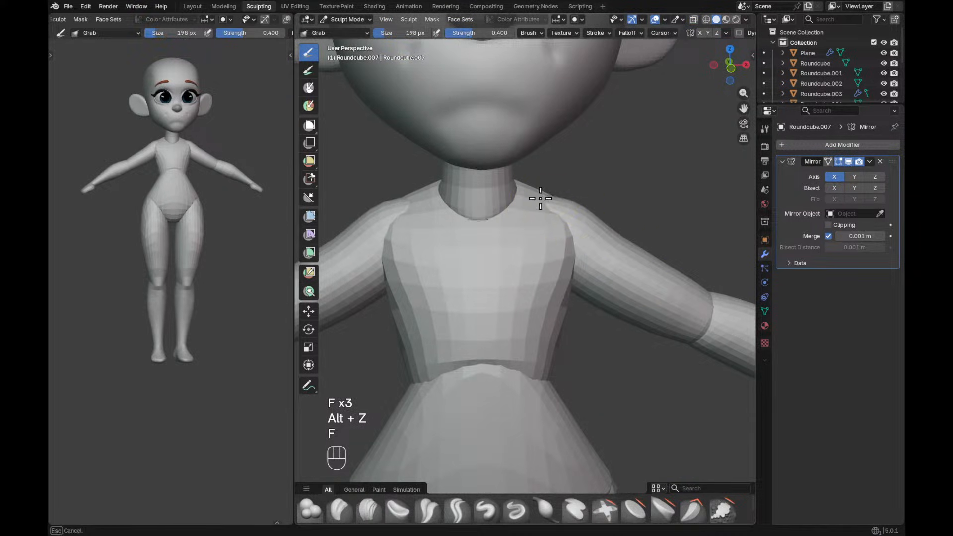
Shape the upper arm's shoulder and armpit from the front and side with the Grab brush, up to 294 px.
mouse_move(580, 211)
left_mouse_down("alt")
mouse_move(557, 245)
mouse_move(594, 251)
mouse_move(623, 240)
mouse_move(660, 254)
mouse_move(632, 246)
mouse_move(626, 301)
left_mouse_up("alt")
key("f")
key("f")
left_click(616, 249)
key("f")
left_click(641, 245)
key("f")
key("f")
left_click(621, 305)
key("f")
key("f")
left_click(551, 300)
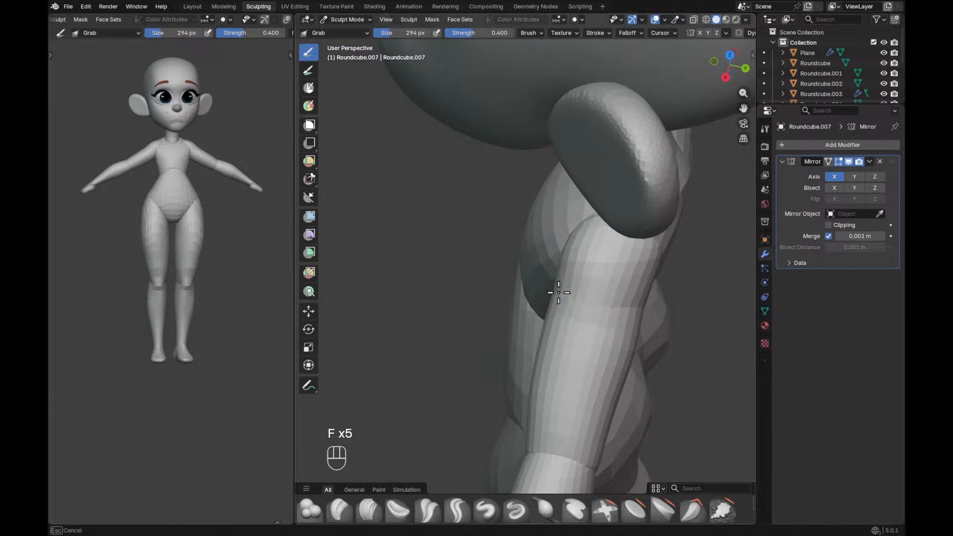
Refine the upper arm's side profile and shoulder curve with the Grab brush at varying sizes.
key("f")
key("f")
mouse_move(640, 307)
left_mouse_down("alt")
mouse_move(670, 240)
mouse_move(649, 218)
mouse_move(620, 220)
mouse_move(650, 226)
mouse_move(626, 199)
mouse_move(569, 186)
left_mouse_up("alt")
key("f")
left_click(659, 239)
key("f")
key("f")
left_click(642, 221)
Refine the upper arm's shoulder end and its top contour with the Grab brush at 254 and 332 px, checking in X-ray.
key("alt+z")
key("f")
left_click(636, 220)
key("alt+z")
key("f")
key("f")
left_click(611, 221)
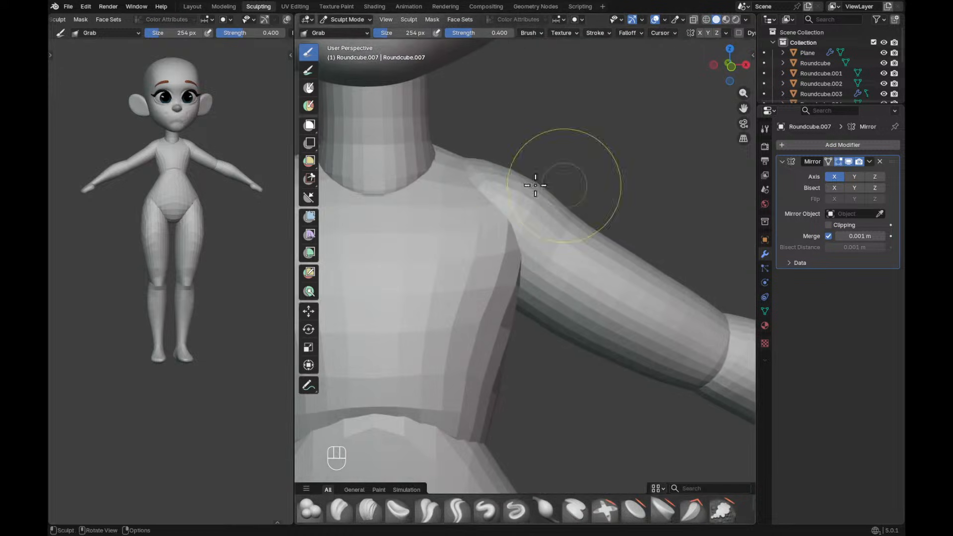
key("f")
key("f")
left_click(511, 172)
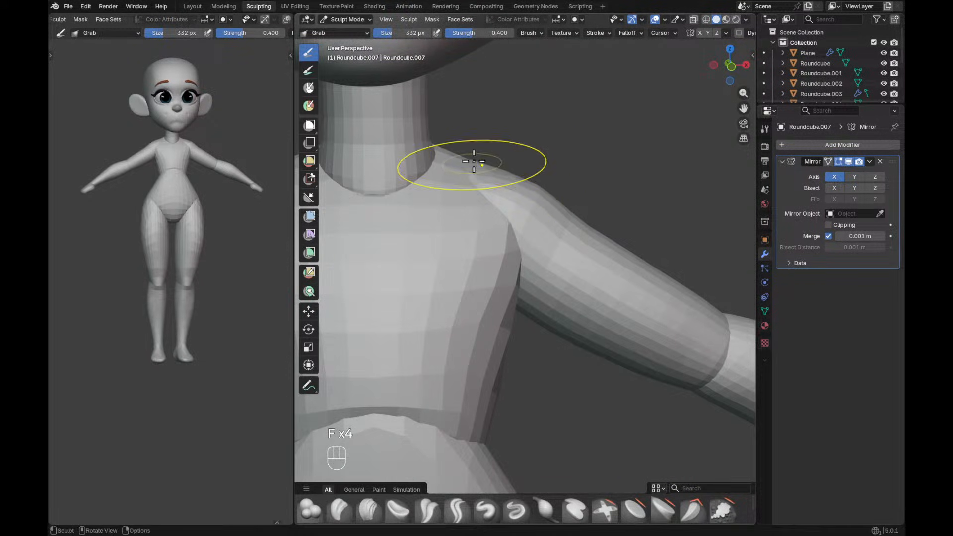
Smooth the slope from the neck into the shoulder with the Grab brush up to 370 px, checking in X-ray and from the front.
key("alt+z")
key("f")
key("f")
left_click(437, 168)
key("f")
left_click(449, 158)
key("alt+z")
mouse_move(587, 209)
left_mouse_down("alt")
mouse_move(583, 217)
mouse_move(610, 200)
left_mouse_up("alt")
key("f")
left_click(587, 210)
scroll(613, 198, "down", 3)
left_click_drag(610, 201, 606, 208, "alt")
key("f")
left_click(583, 229)
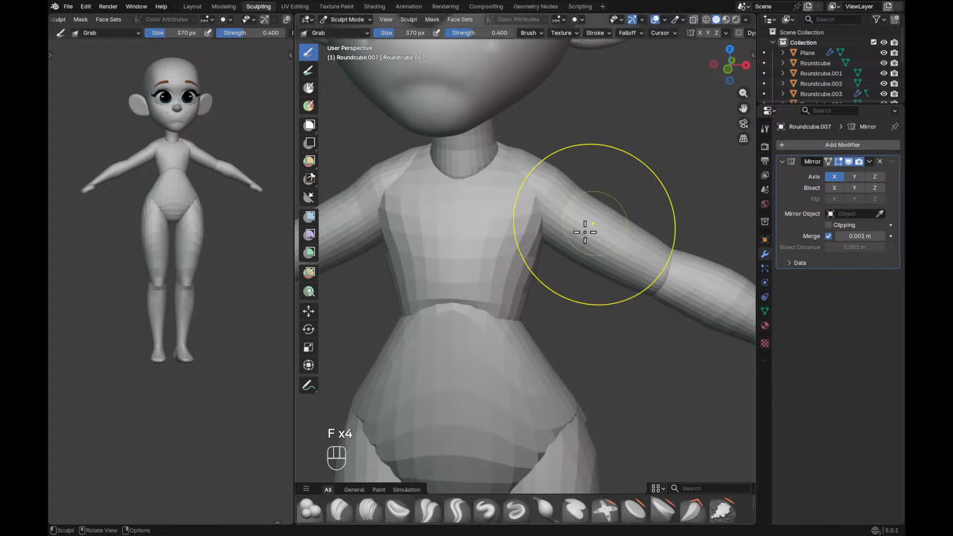
Adjust the upper arm's thickness and underside curve with the Grab brush at varying sizes, including 360 px, and smooth it.
scroll(611, 240, "up", 1)
left_click_drag(629, 247, 635, 249, "alt")
key("f")
left_click(636, 256)
key("f")
left_click(585, 261)
key("f")
left_click(620, 276)
key("f")
left_click(621, 240)
left_click_drag(625, 220, 625, 209, "shift")
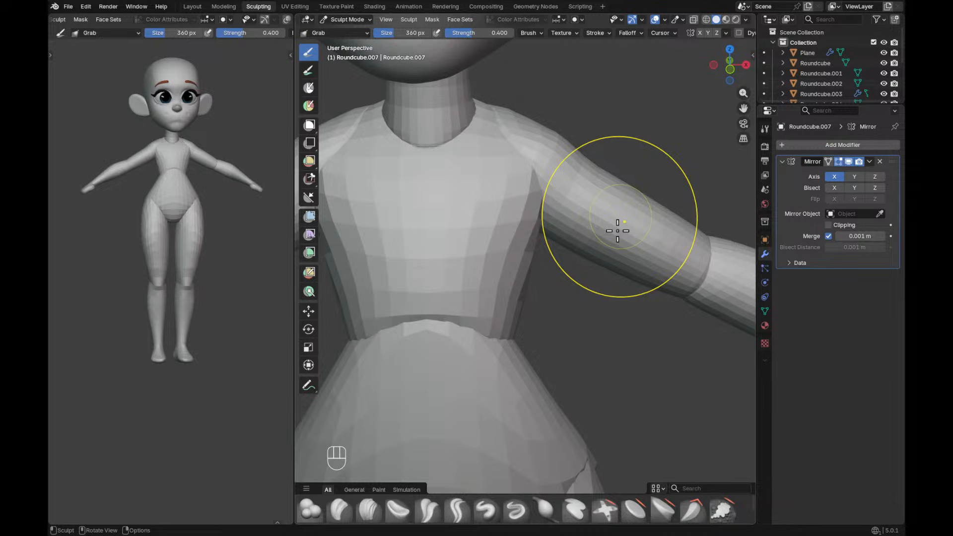
Select the whole arm with its palm in Edit Mode, scale it down slightly and move it back into the shoulder in front view.
scroll(633, 259, "down", 6)
left_click_drag(606, 357, 578, 277, "alt")
key("ctrl+Tab")
key("KP_1")
left_click(578, 278)
key("Tab")
key("a")
left_click_drag(682, 310, 708, 282, "ctrl+alt")
key("s")
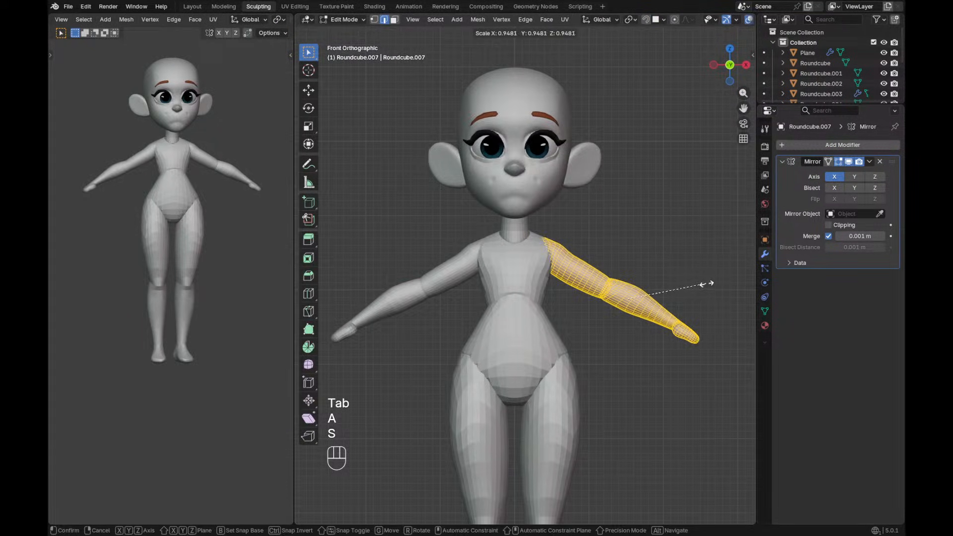
left_click(704, 282)
key("g")
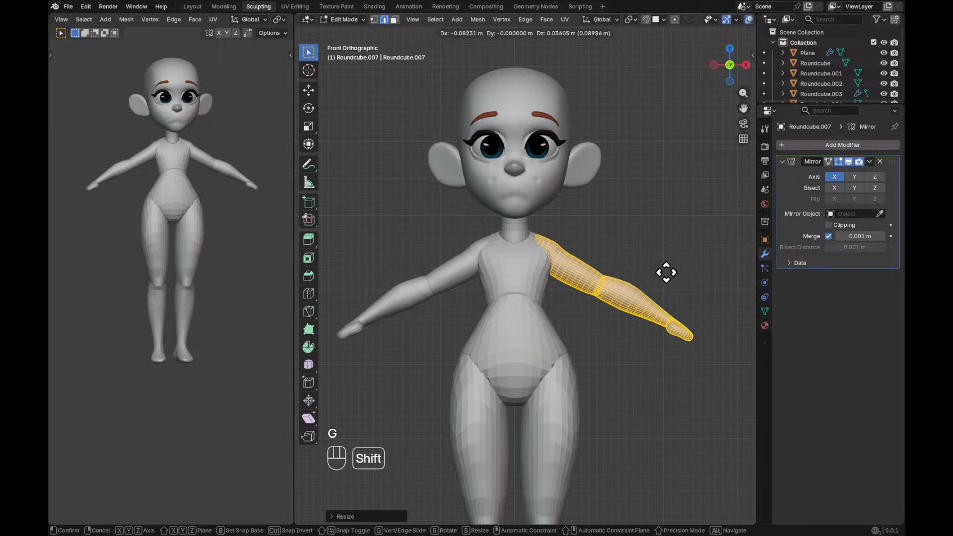
left_click(662, 274)
Select only the palm mesh and move and rotate it to line up with the wrist.
middle_click_drag(683, 278, 684, 258, "shift")
middle_click_drag(683, 258, 689, 270, "ctrl+alt")
left_click(684, 312)
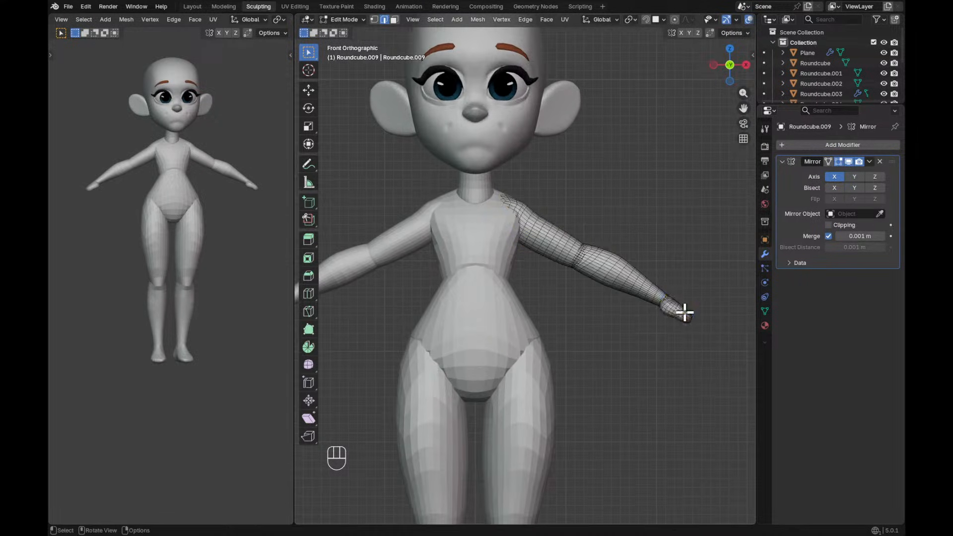
left_click_drag(697, 313, 693, 258, "alt+shift")
key("s")
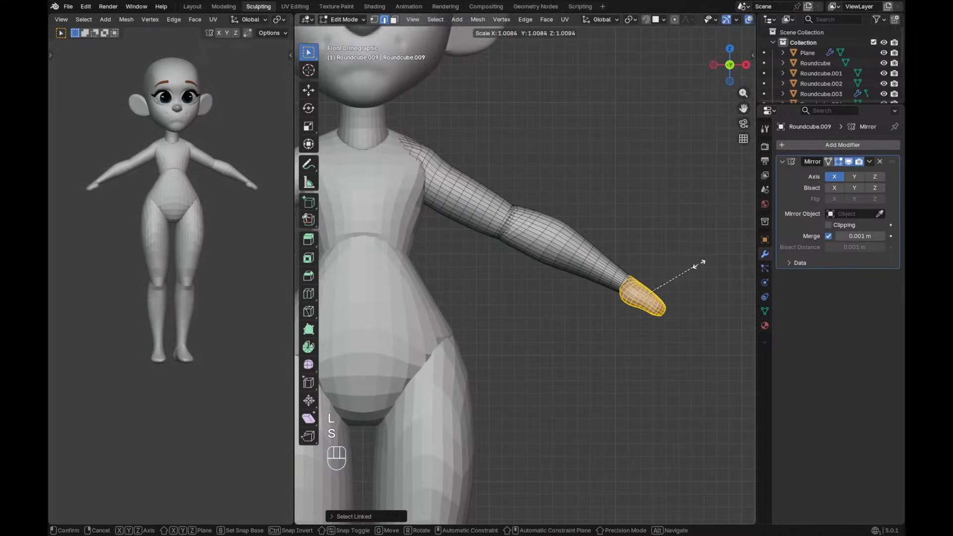
key("g")
left_click(703, 263)
key("r")
left_click(707, 268)
Resize and reposition the palm at the end of the forearm, and return to Object Mode.
key("g")
left_click(705, 268, "shift")
key("s")
left_click(712, 266)
key("g")
left_click(712, 267)
left_click_drag(713, 267, 659, 317, "ctrl+alt")
key("ctrl+Tab")
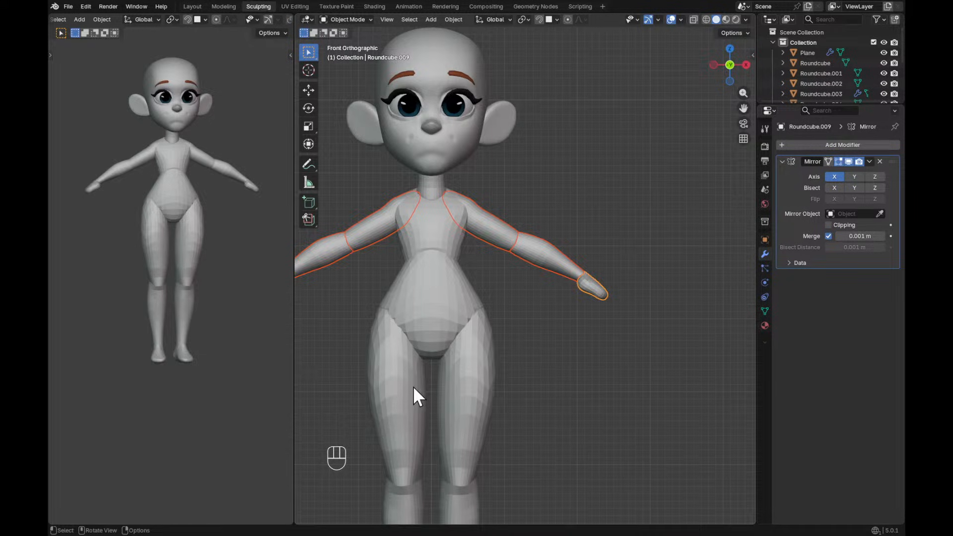
Try to rotate all body parts below the head around the global Z axis, with the neck as active object.
left_click_drag(562, 304, 591, 307, "alt+shift")
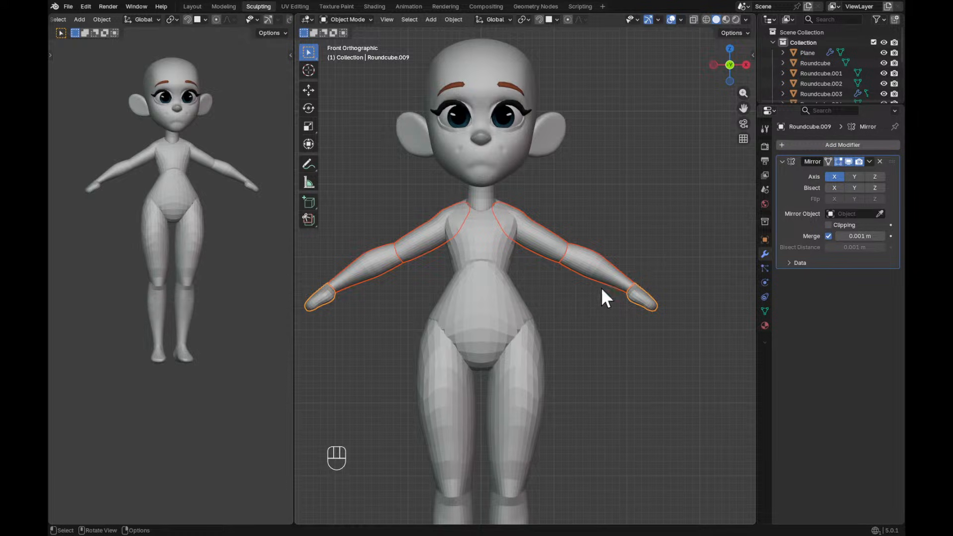
left_click_drag(622, 229, 671, 266, "alt+shift")
left_click_drag(671, 267, 671, 222, "alt+shift")
left_click_drag(381, 206, 709, 470)
scroll(599, 247, "down", 3)
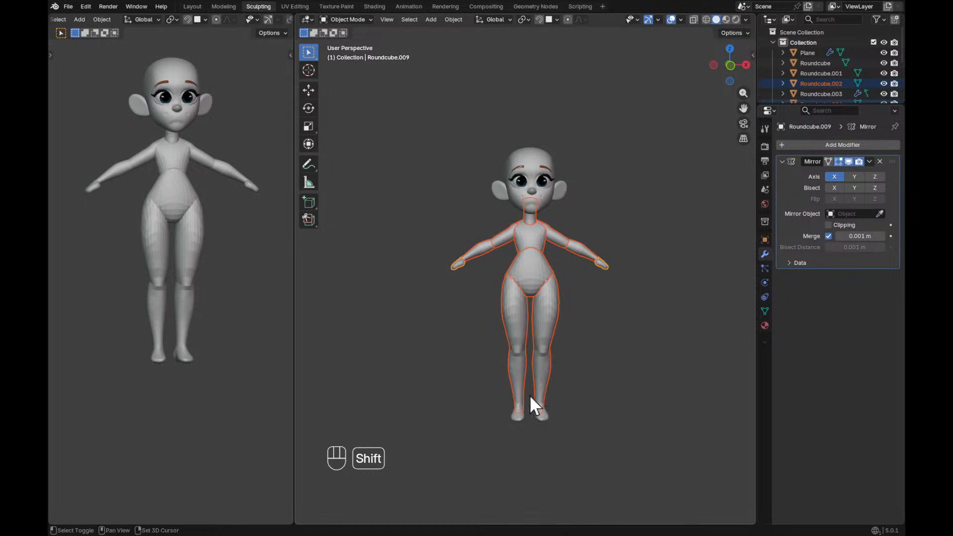
left_click_drag(570, 420, 559, 281, "ctrl+alt")
left_click(536, 202, "shift")
left_click_drag(624, 208, 626, 231, "alt")
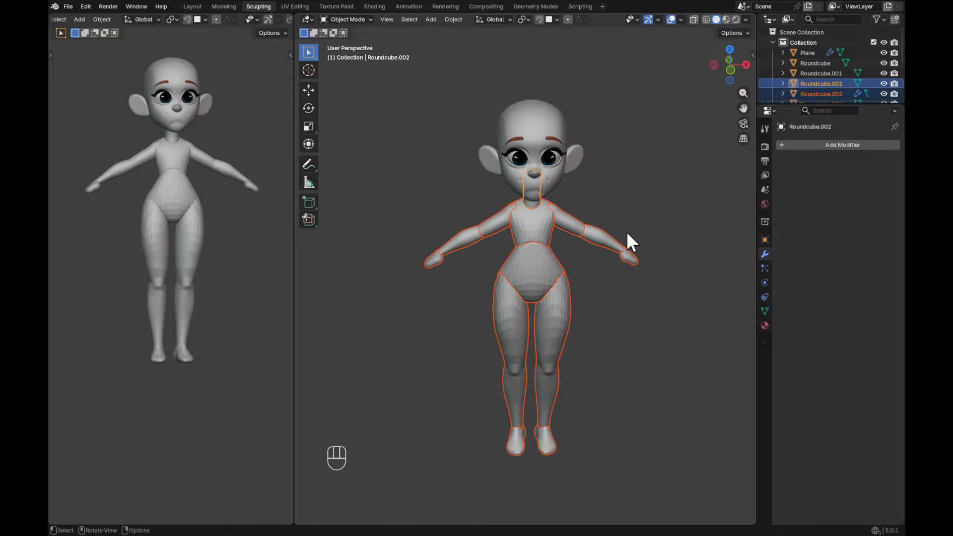
middle_click_drag(639, 238, 622, 233)
key("period")
left_click(572, 208)
key("r")
key("z")
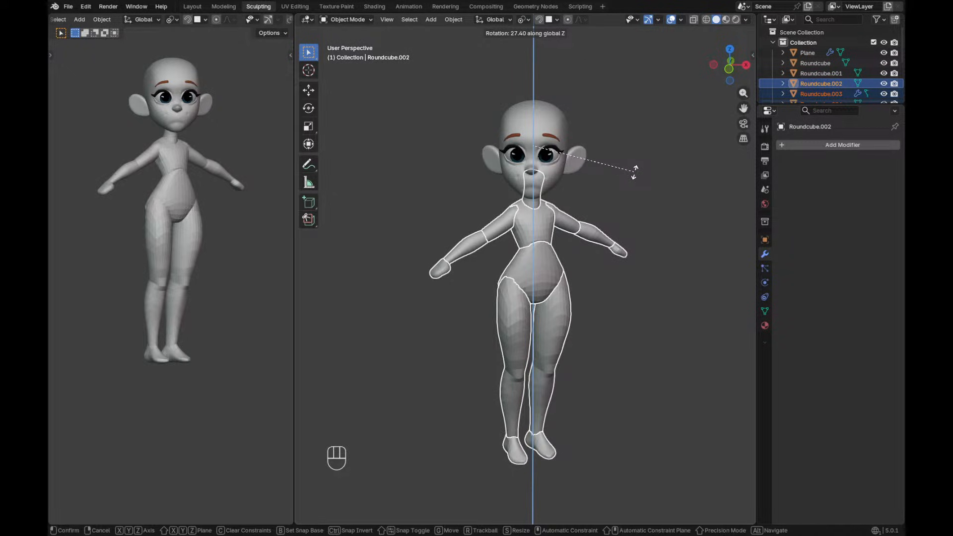
key("Escape")
Remove the Mirror modifiers from the upper arm, forearm, hand, leg and foot pieces.
left_click(571, 227)
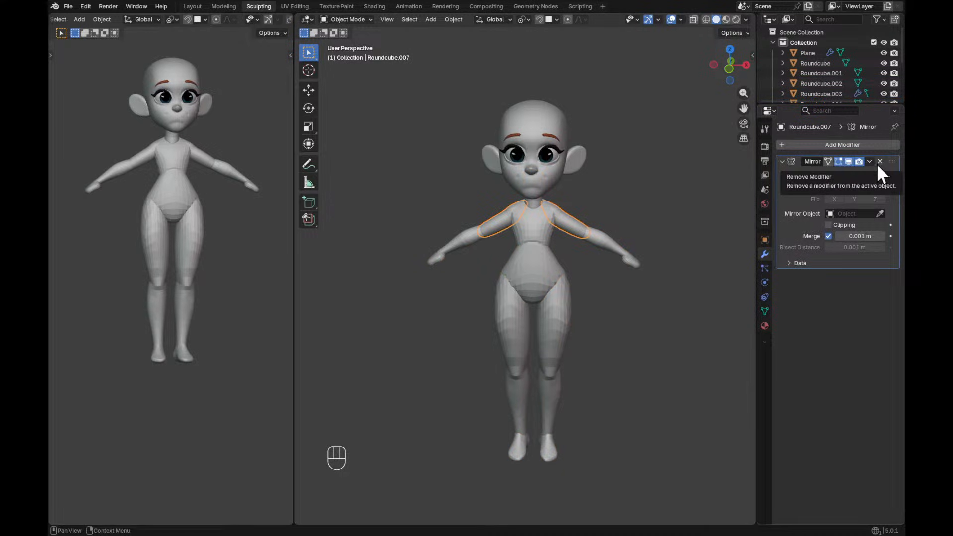
left_click(879, 161)
left_click(623, 246)
left_click(880, 161)
key("ctrl+z")
left_click(879, 161)
left_click(563, 298)
left_click(879, 161)
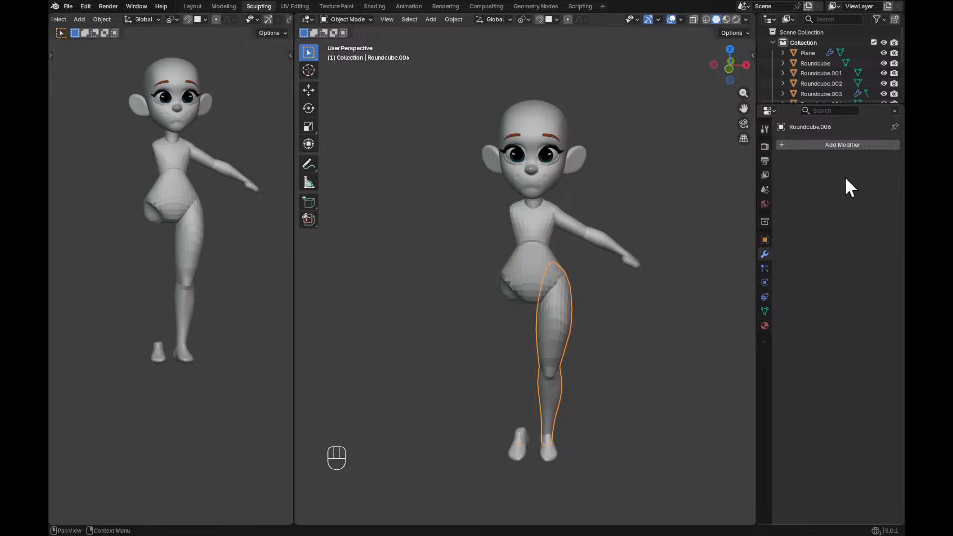
left_click(552, 452)
left_click(879, 162)
Make linked duplicates of the arm, hand, leg and foot pieces and mirror them on X to the body's other side.
left_click_drag(640, 267, 636, 264, "alt")
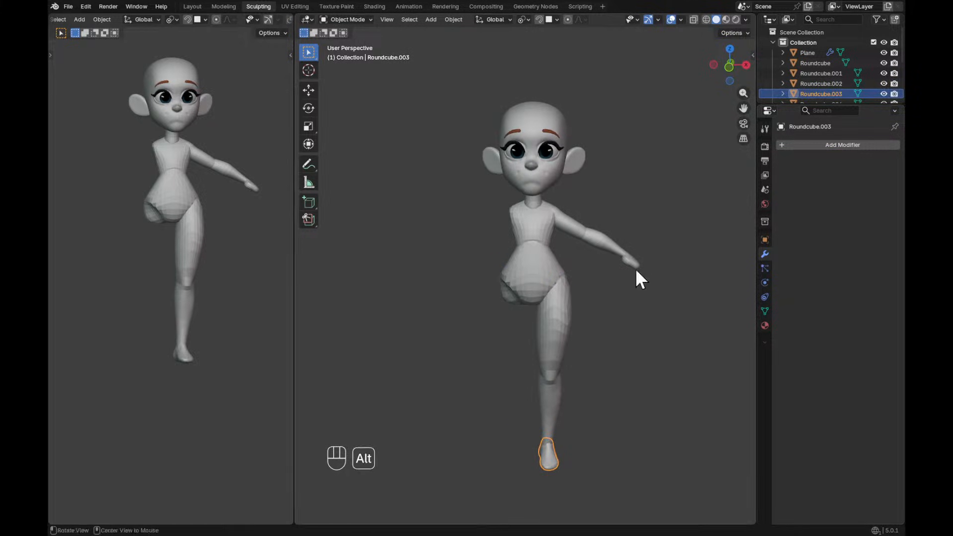
left_click(552, 358, "shift")
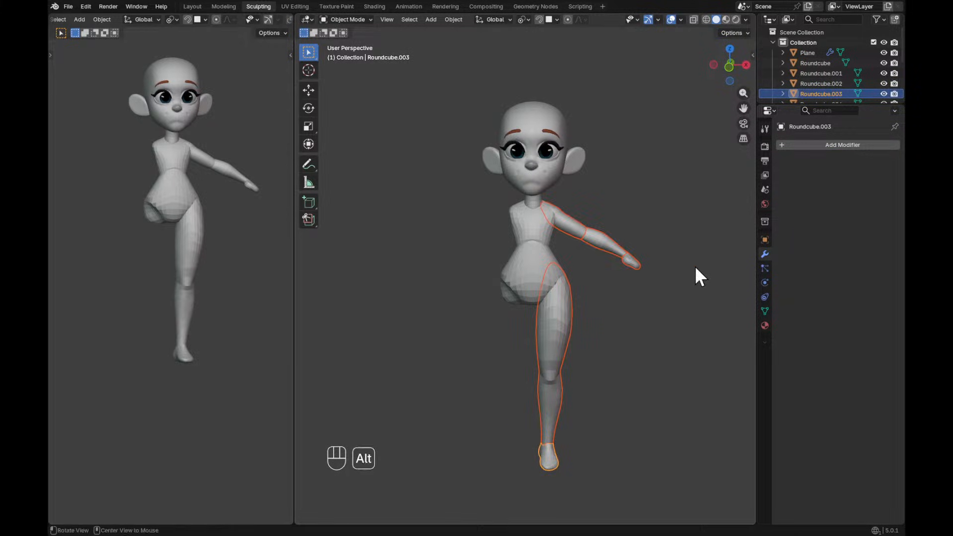
left_click_drag(695, 264, 665, 261, "alt")
key("alt+d")
key("Escape")
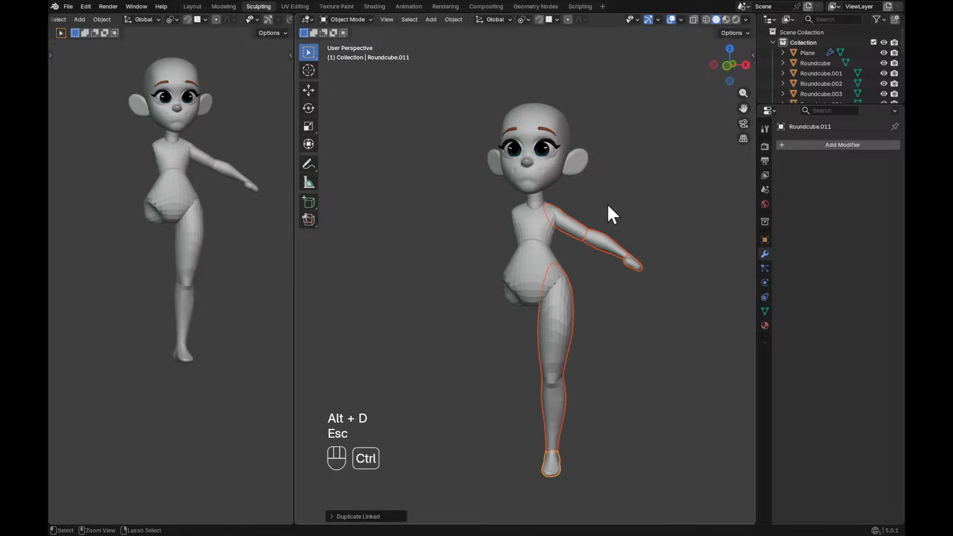
key("period")
left_click(701, 312)
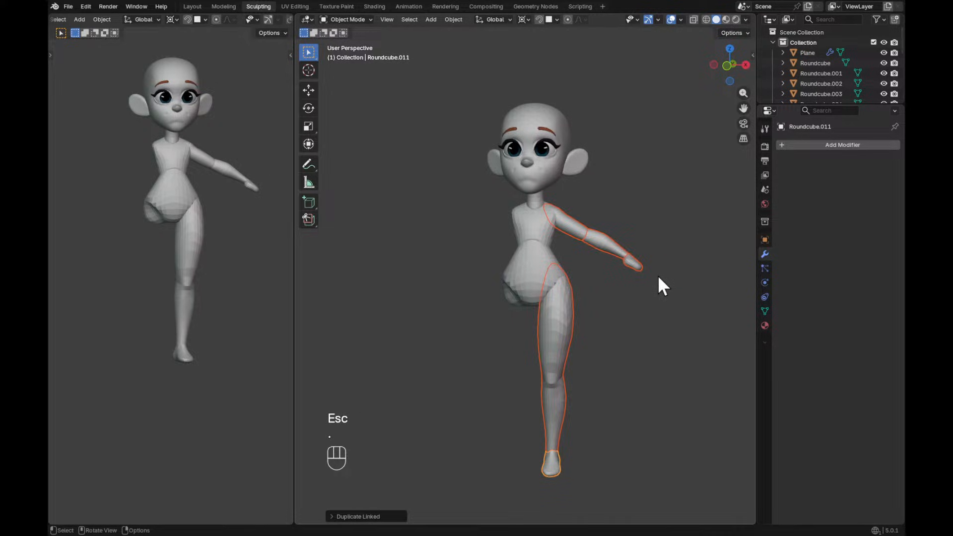
key("ctrl+m")
key("x")
key("Return")
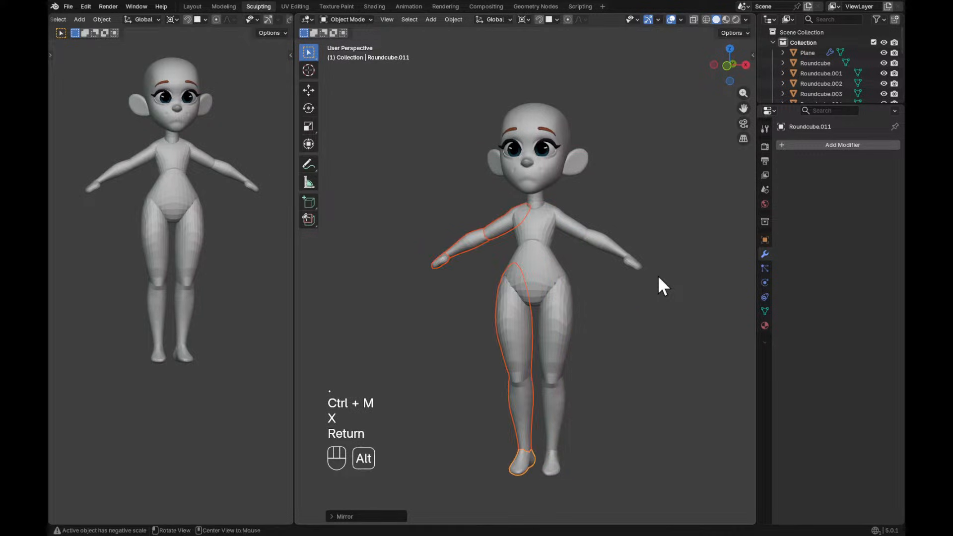
Select all body parts with the neck as active object, adjust the pivot point and rotate them around global Z under the head.
left_click_drag(657, 275, 624, 336, "alt")
left_click(532, 226, "shift")
left_click(538, 209, "shift")
key("ctrl+a")
left_click_drag(592, 188, 636, 276, "ctrl+alt")
left_click(527, 236, "shift")
key("period")
left_click(571, 226)
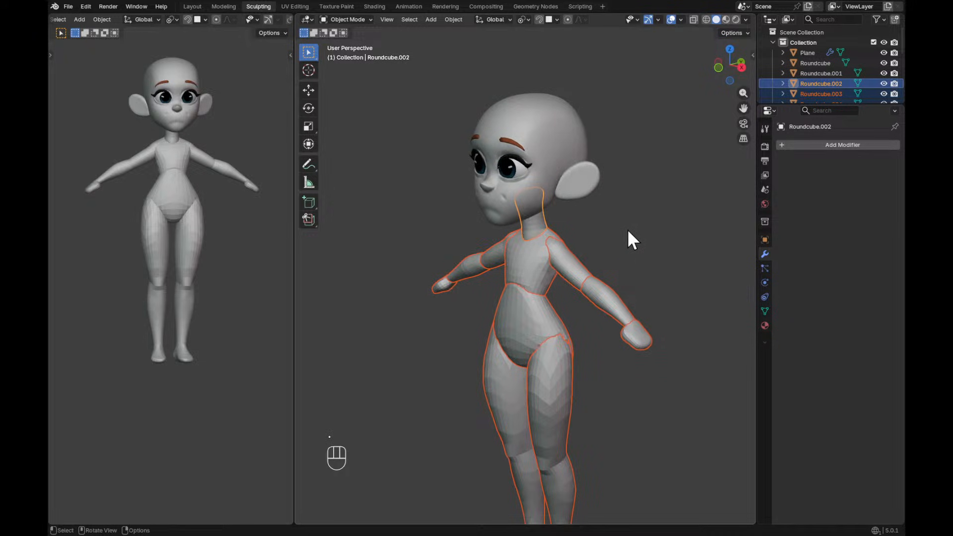
left_click_drag(627, 233, 660, 259, "alt")
key("r")
key("z")
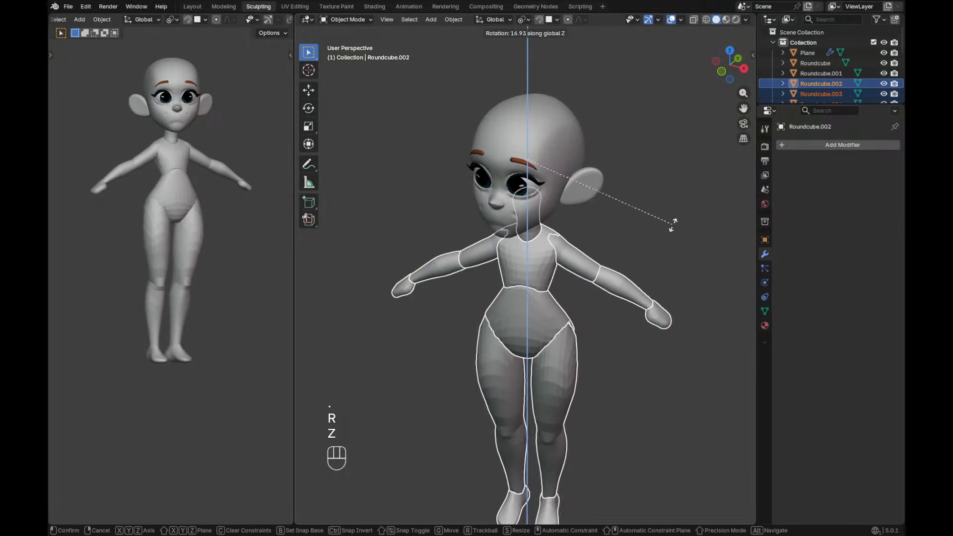
left_click(660, 206)
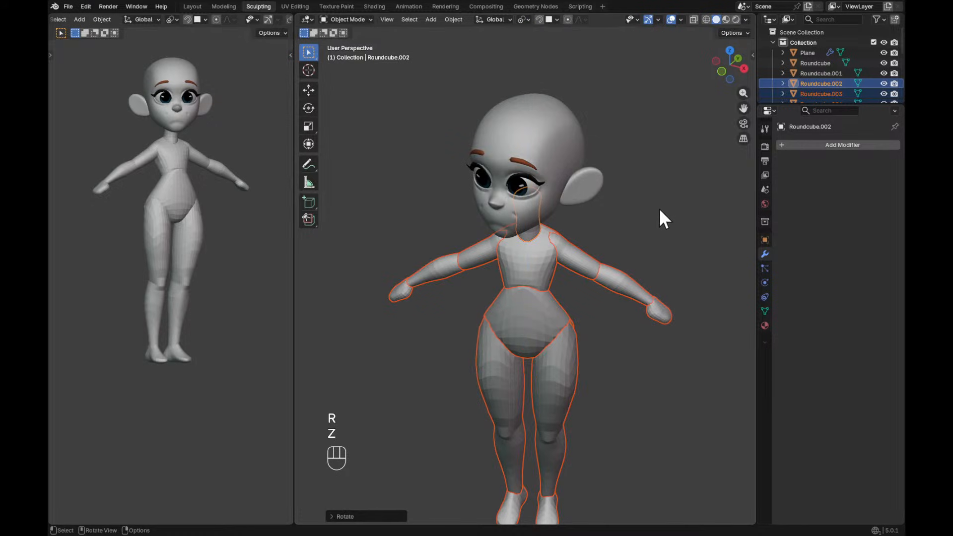
key("KP_1")
key("r")
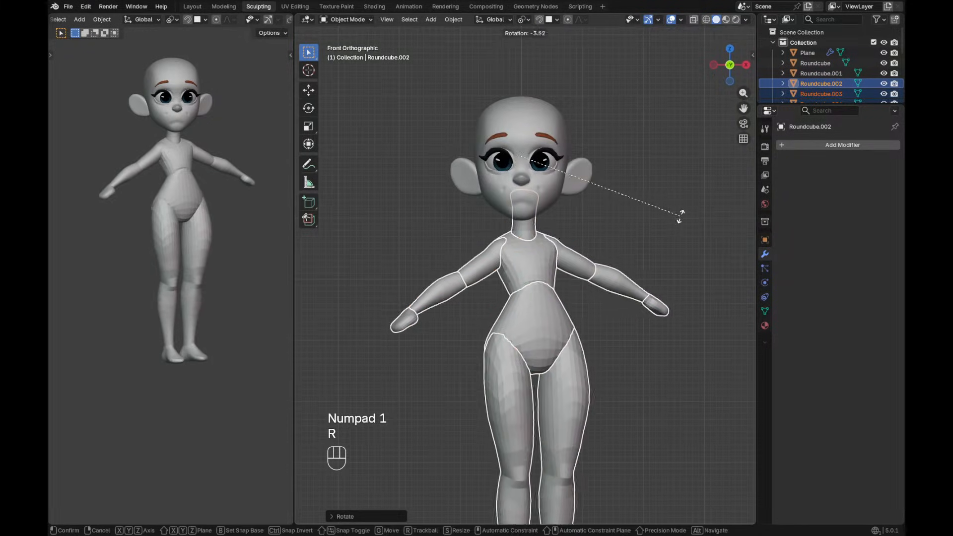
key("Escape")
Tilt the body from the side and shift it beneath the head, adding a slight rotation from another angle.
left_click_drag(619, 260, 651, 283, "alt")
key("r")
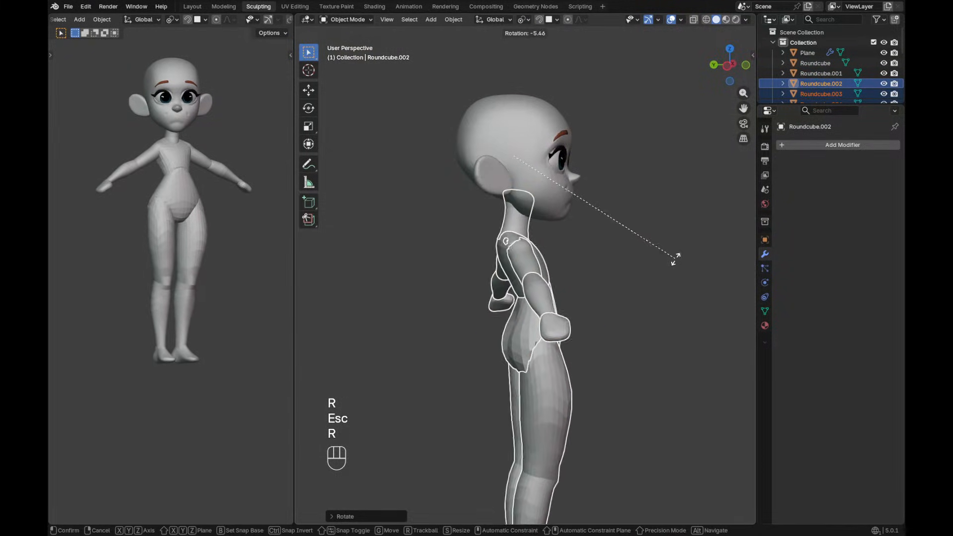
left_click(676, 248)
key("g")
key("shift")
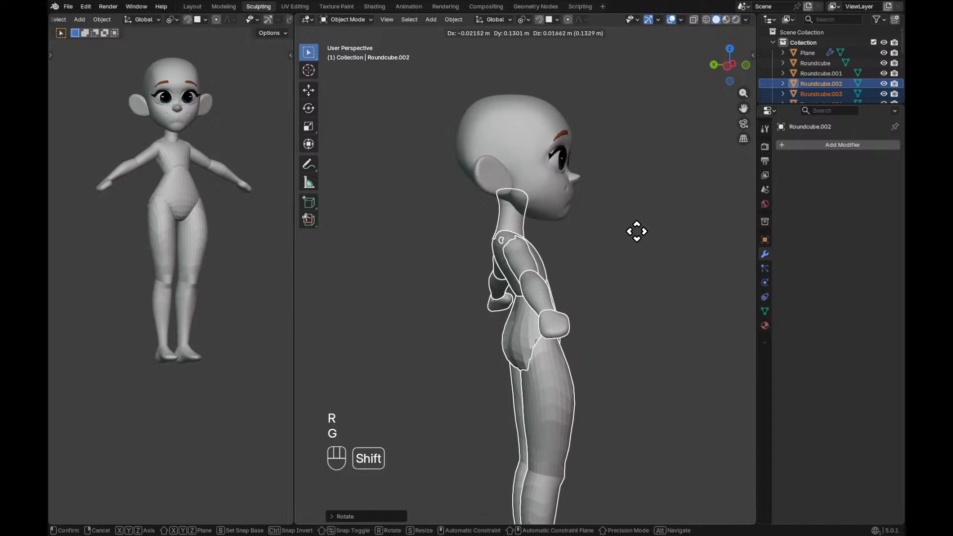
left_click(637, 222)
left_click_drag(651, 211, 603, 237, "alt")
key("r")
key("shift")
left_click(640, 203)
Select the pelvis, legs and feet and try to rotate them from the side in Object Mode.
left_click(514, 236)
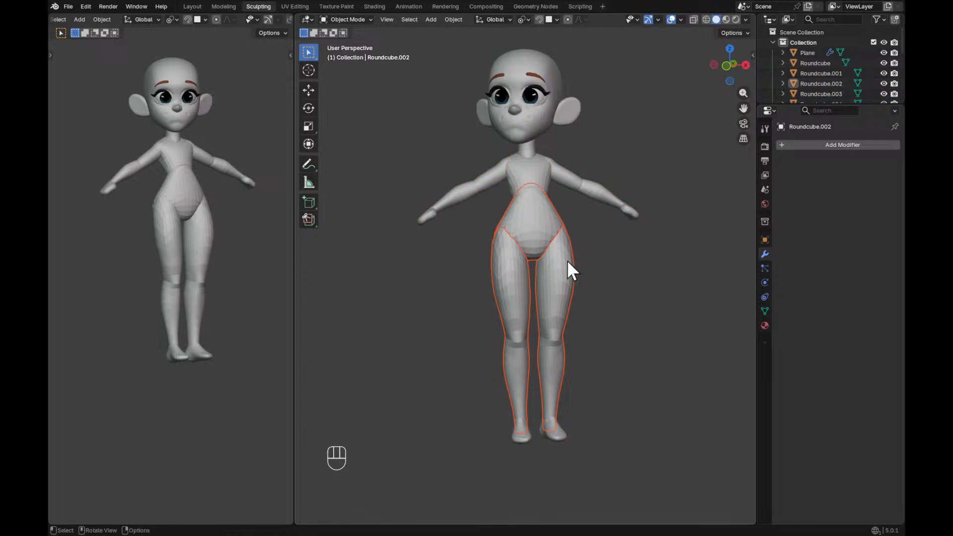
left_click_drag(579, 477, 581, 469, "shift")
left_click_drag(580, 468, 528, 399, "alt")
left_click_drag(573, 372, 615, 368, "alt")
key("r")
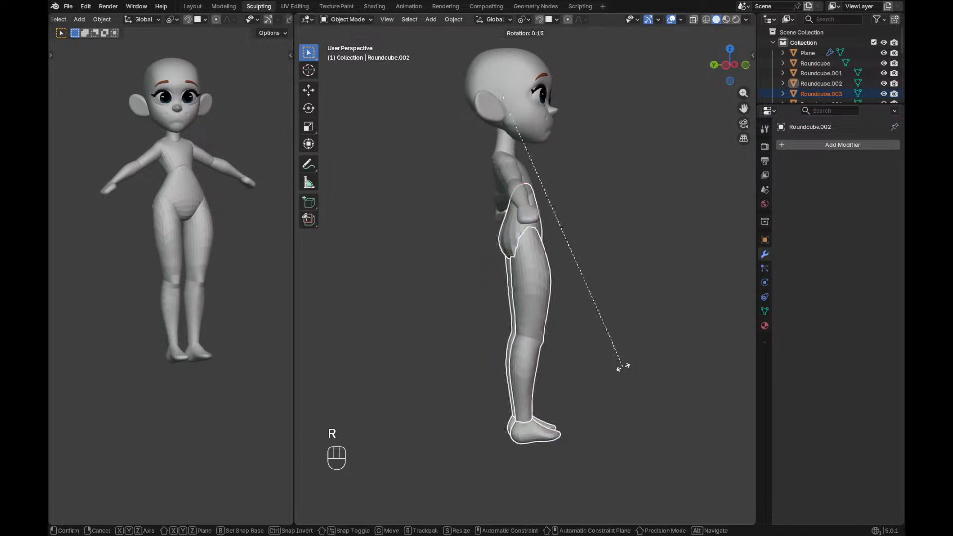
key("Escape")
Put the pelvis, legs and feet into Edit Mode without the neck and rotate their meshes together from the side.
key("Tab")
key("a")
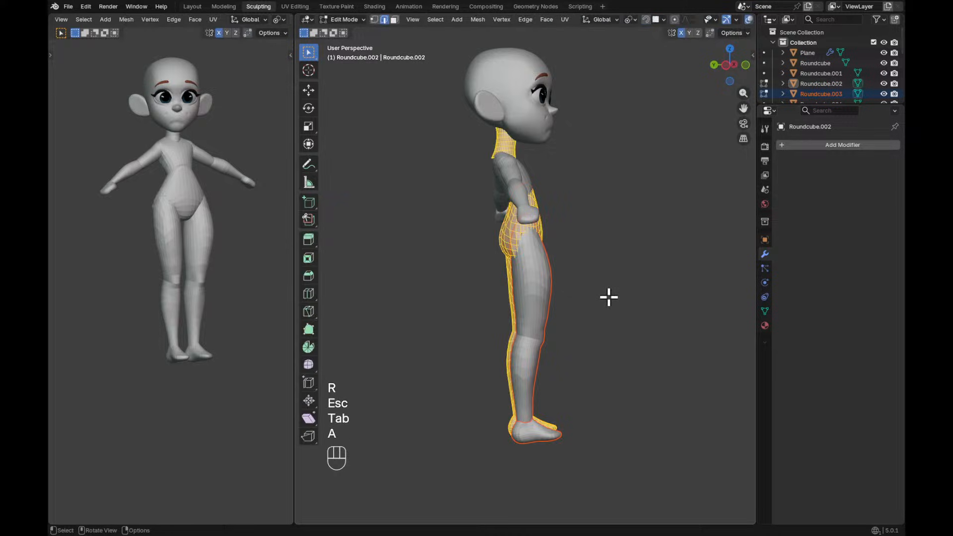
key("Tab")
key("Tab")
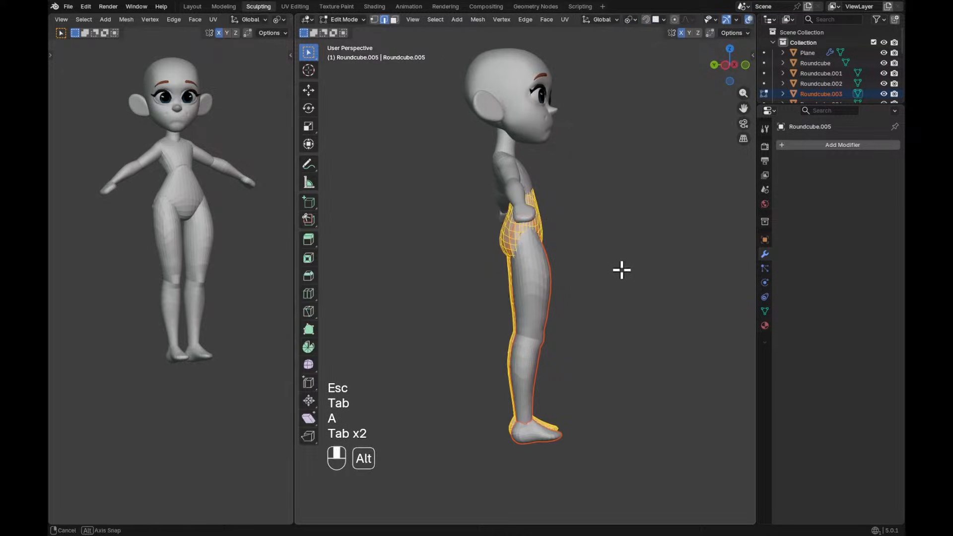
key("alt+a")
key("ctrl+Tab")
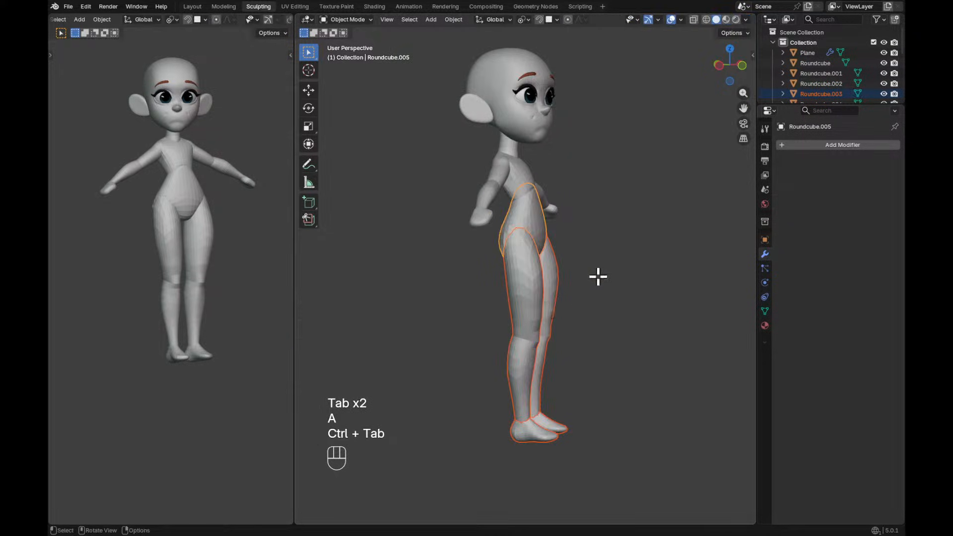
key("Tab")
key("r")
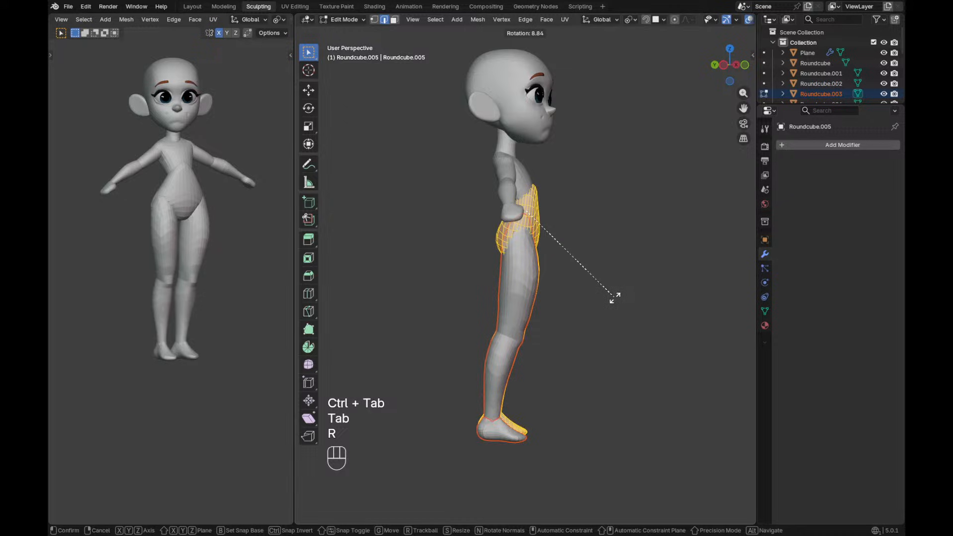
left_click(614, 301)
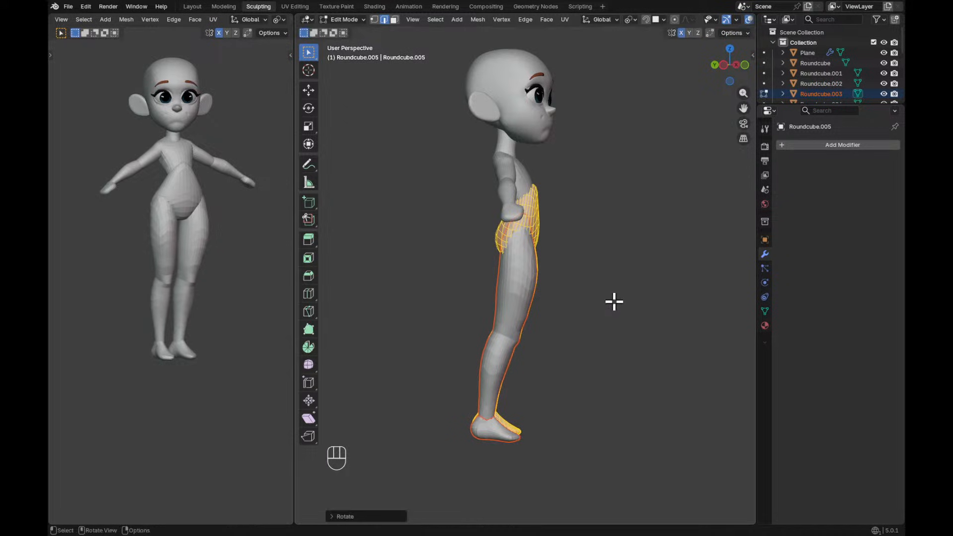
scroll(640, 274, "up", 3)
key("g")
key("y")
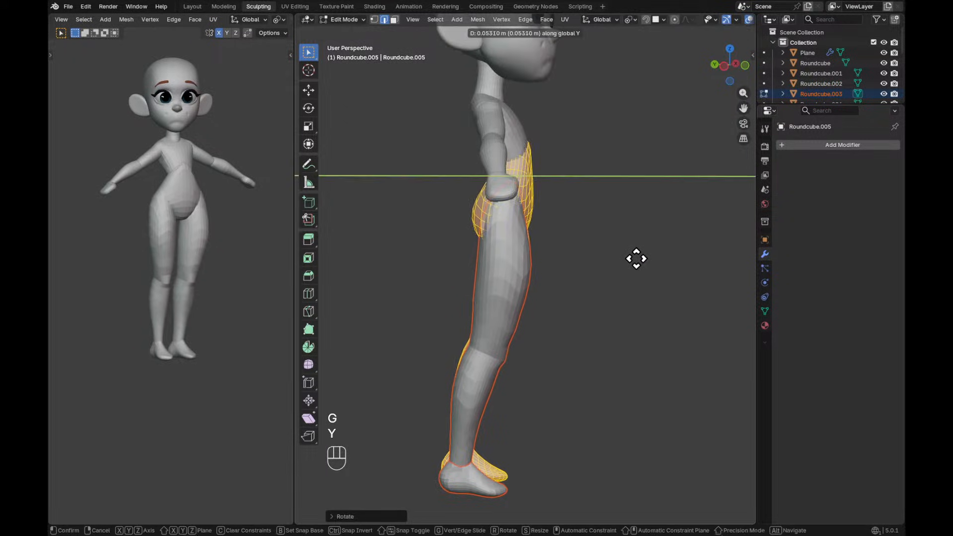
key("Escape")
left_click_drag(638, 261, 549, 285, "alt")
key("g")
key("y")
key("Escape")
Shift the pelvis, leg and foot meshes about 0.074 m along local Y, then return to Object Mode.
key("g")
key("y")
key("y")
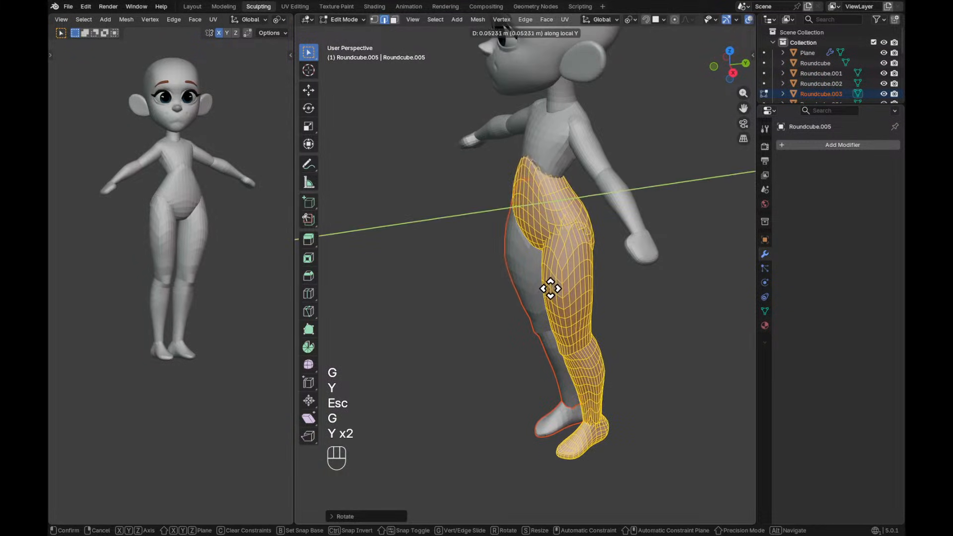
key("shift")
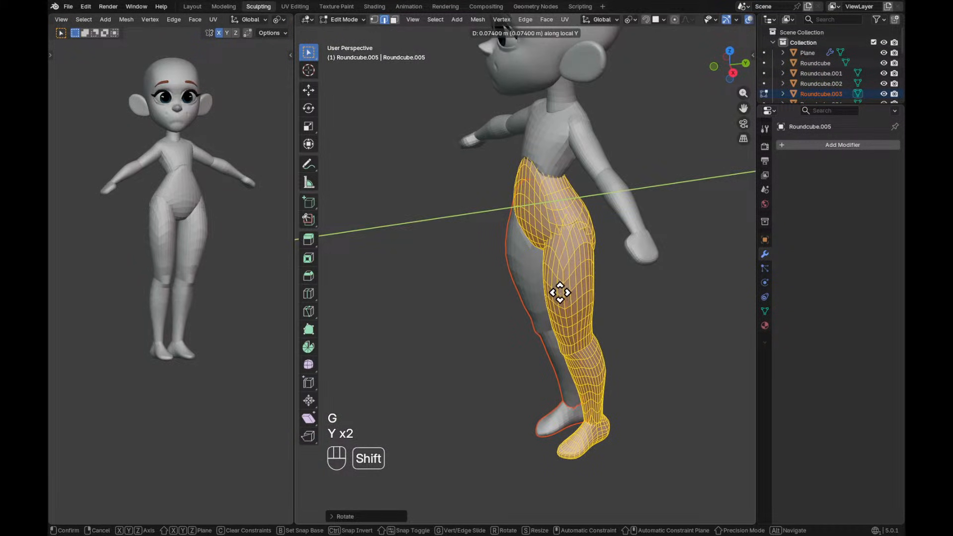
left_click(561, 292)
left_click_drag(555, 291, 610, 339, "alt")
key("ctrl+Tab")
left_click_drag(527, 342, 516, 376, "ctrl+alt")
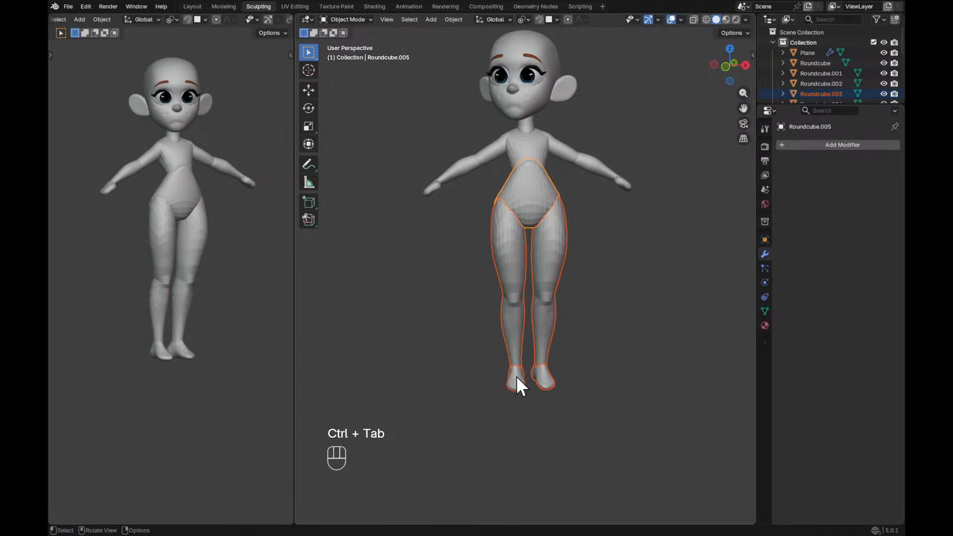
Select the character's left upper arm, forearm and hand, place the 3D cursor at the shoulder and set the pivot point to 3D Cursor.
left_click_drag(585, 295, 576, 291, "alt")
mouse_move(598, 254)
left_mouse_down("alt+shift")
mouse_move(579, 314)
mouse_move(592, 263)
left_mouse_up("alt+shift")
left_click_drag(592, 263, 577, 316, "alt+shift")
left_click_drag(577, 316, 570, 281, "ctrl+alt")
left_click(551, 234)
left_click_drag(640, 235, 631, 232, "alt")
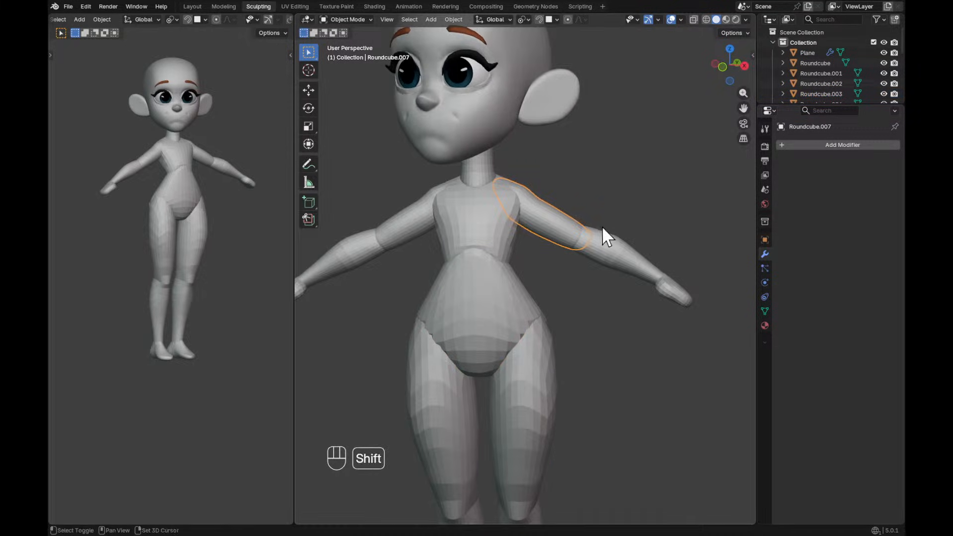
key("r")
key("Escape")
right_click(515, 193, "shift")
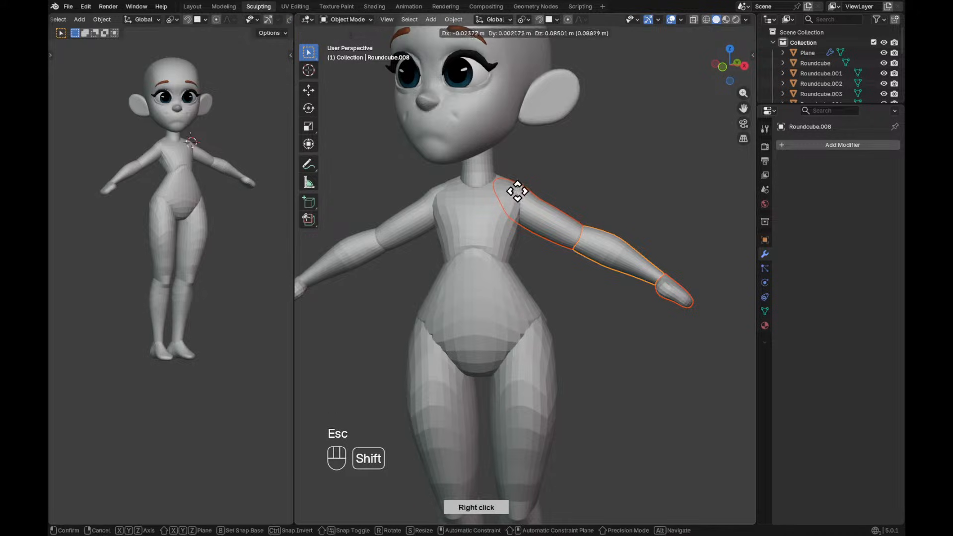
key("period")
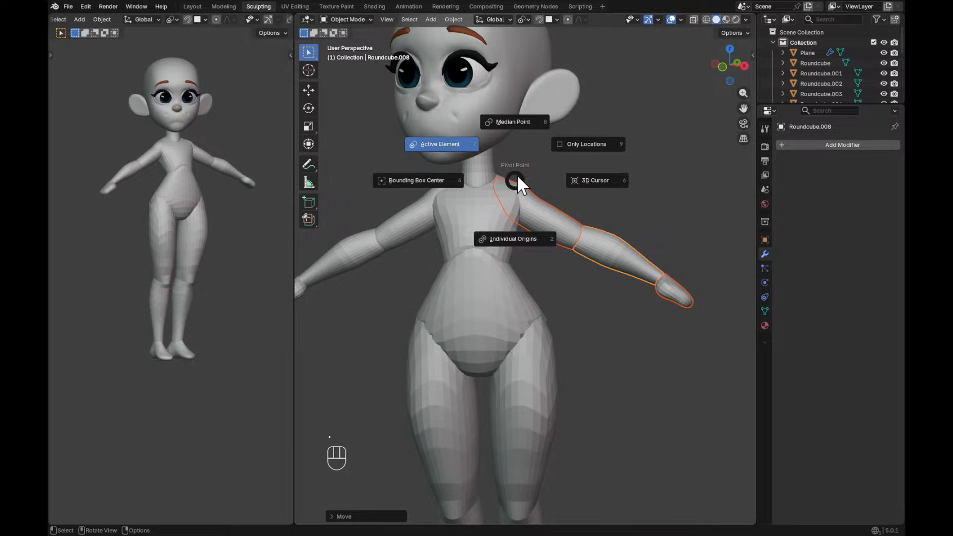
left_click(620, 180)
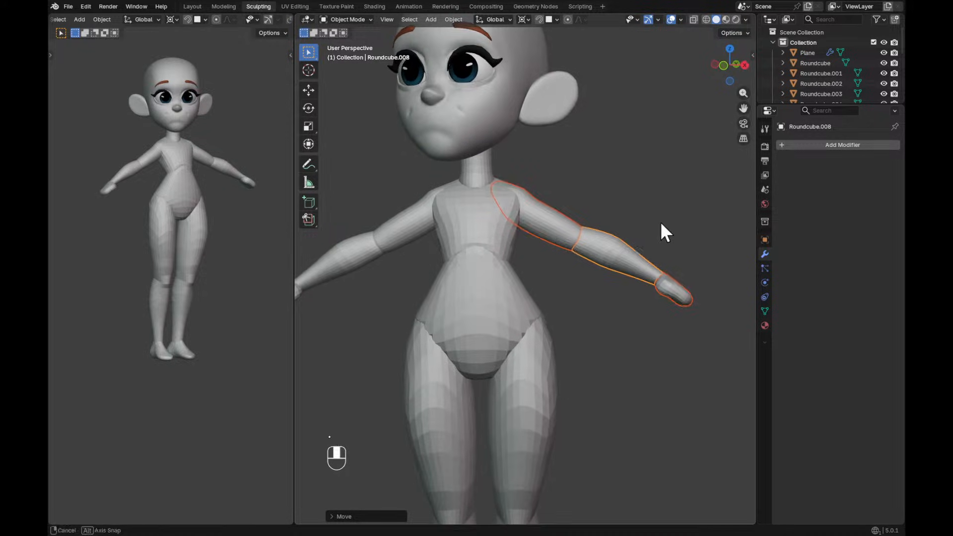
Rotate the left arm down around the shoulder from the front and move it in against the torso.
key("r")
left_click(645, 287)
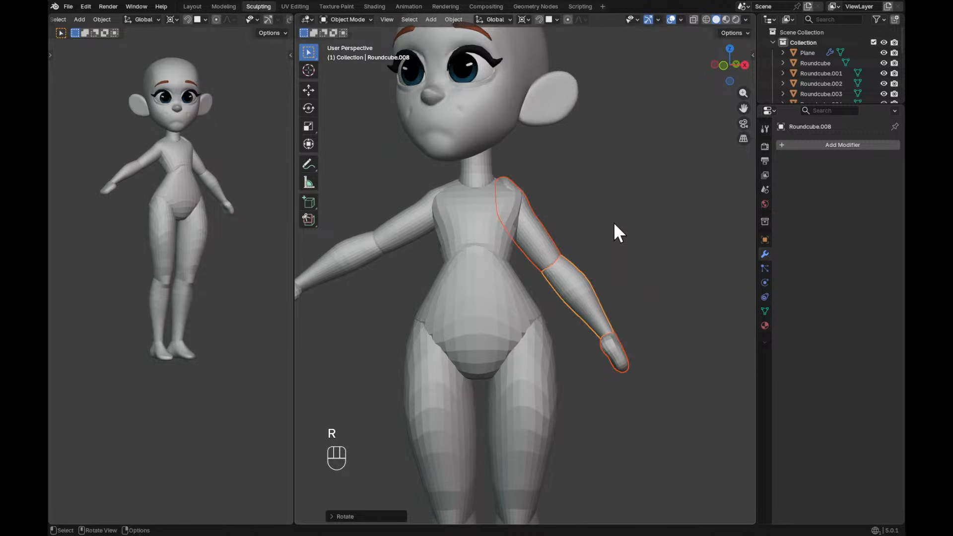
middle_click_drag(611, 234, 653, 219)
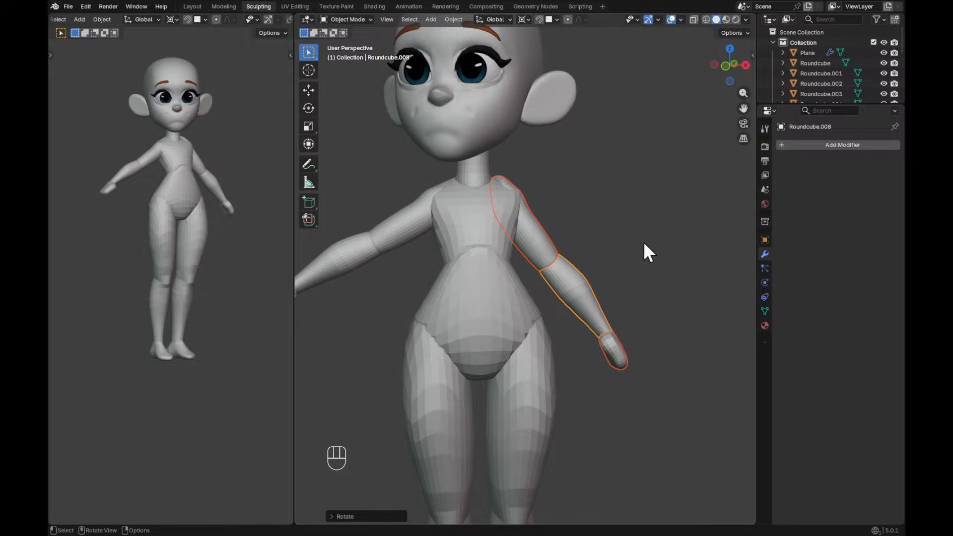
key("r")
key("g")
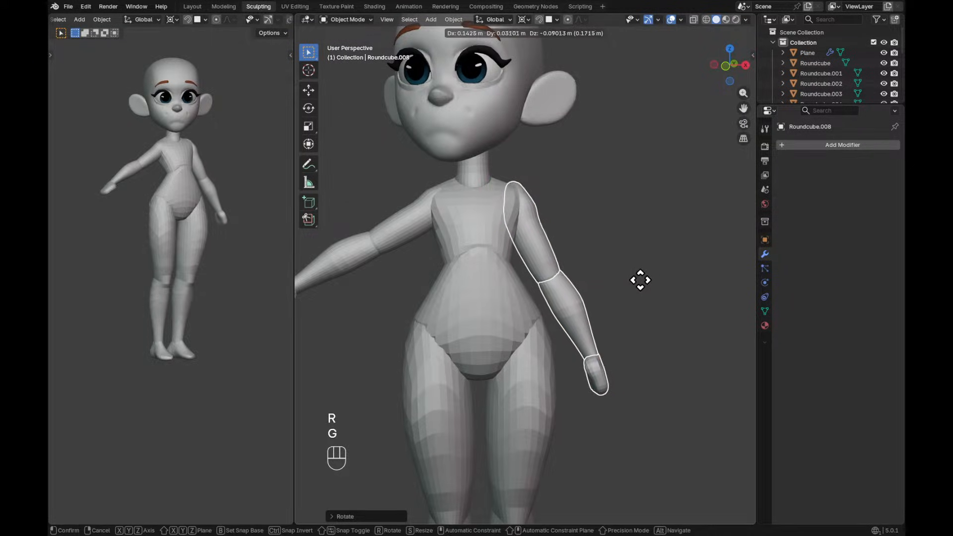
left_click(641, 281)
Rotate the left arm from the side, then refine its orientation with a trackball rotation from an angled view.
middle_click_drag(639, 293, 602, 283, "alt")
key("r")
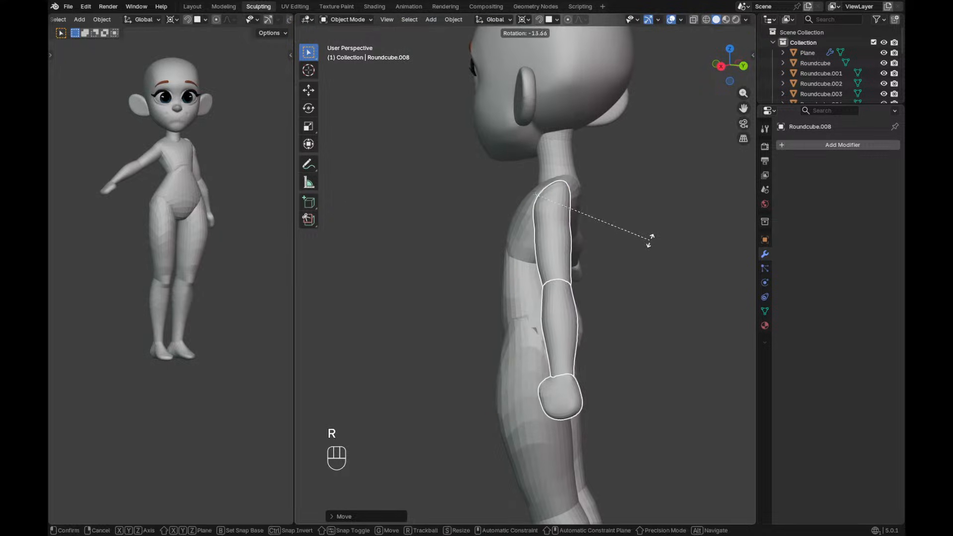
left_click(635, 241)
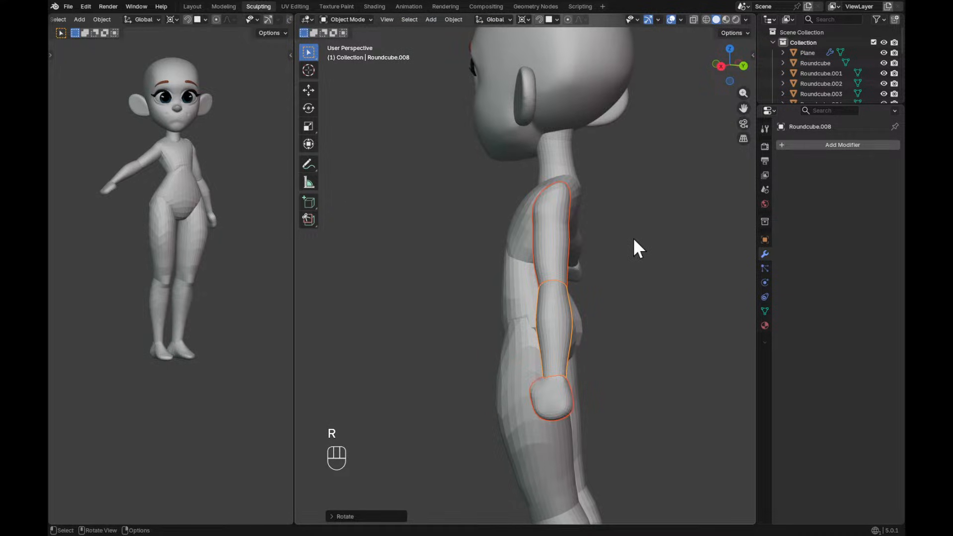
middle_click_drag(624, 262, 546, 327, "alt")
key("r")
key("r")
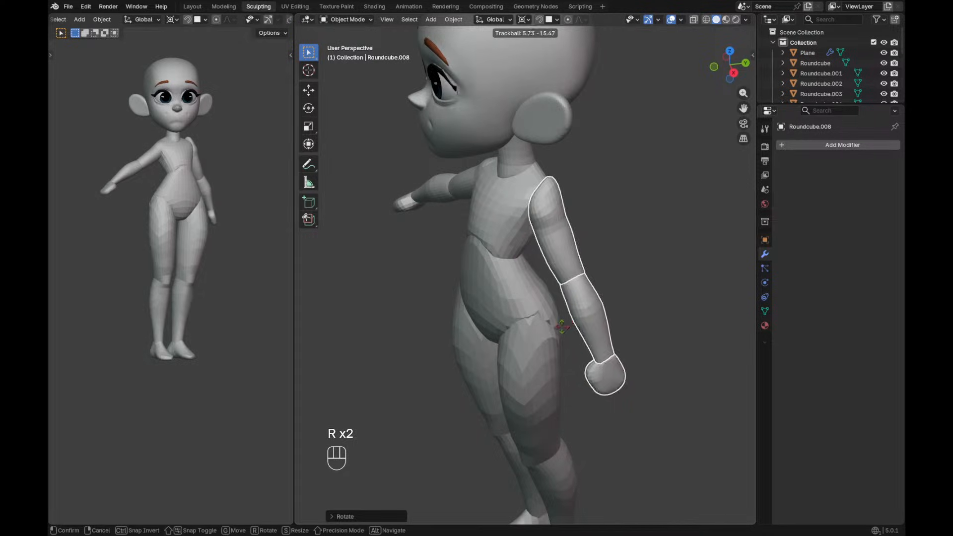
left_click(578, 314)
Reposition the left arm at the shoulder from the side and rotate it slightly to hang beside the body.
mouse_move(621, 279)
middle_mouse_down()
mouse_move(602, 284)
mouse_move(609, 273)
middle_mouse_up()
key("g")
left_click(597, 266)
key("r")
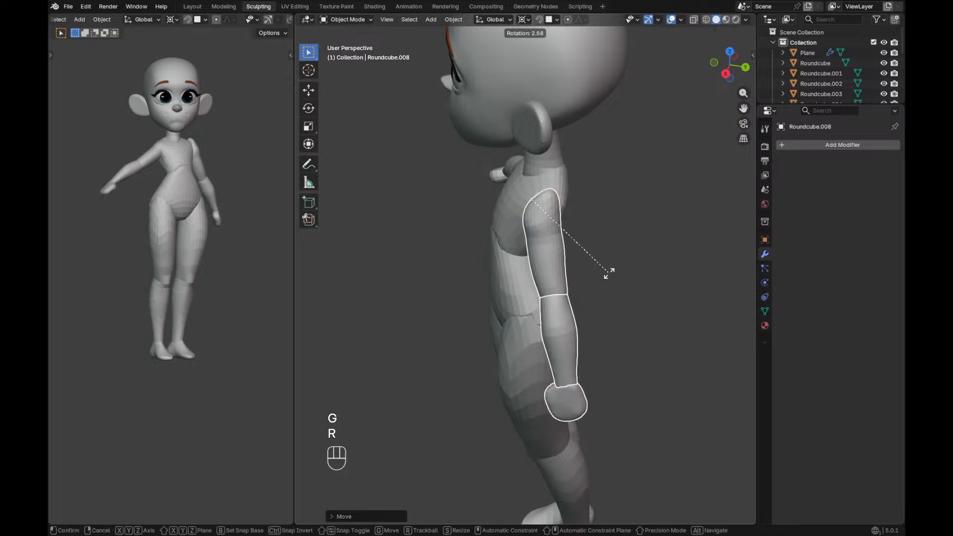
left_click(582, 280)
Shift the left arm from the front and rotate it closer to the hip.
middle_click_drag(582, 282, 649, 263)
key("g")
left_click(626, 278)
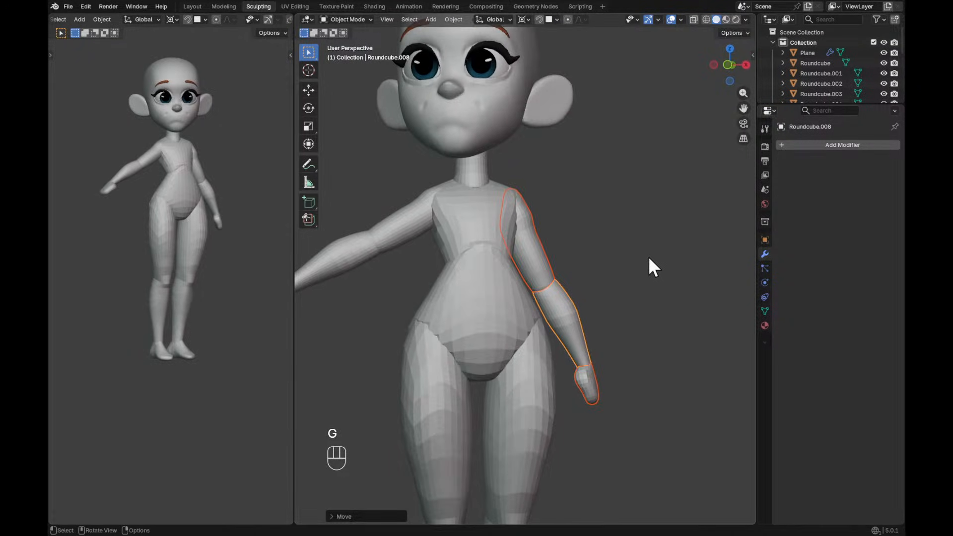
key("r")
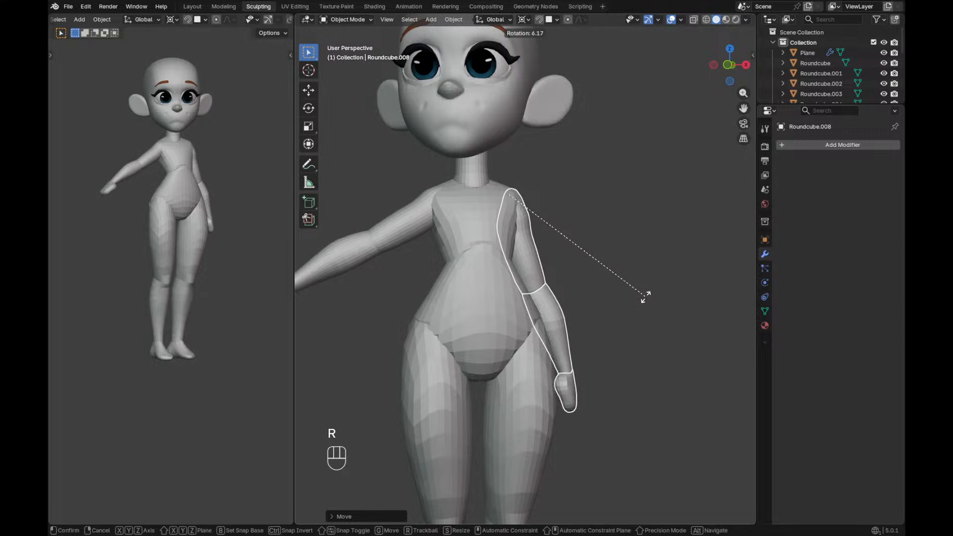
left_click(643, 295)
Swing the left arm forward from the side and reseat it at the shoulder.
left_click_drag(640, 317, 612, 336, "alt")
key("r")
key("r")
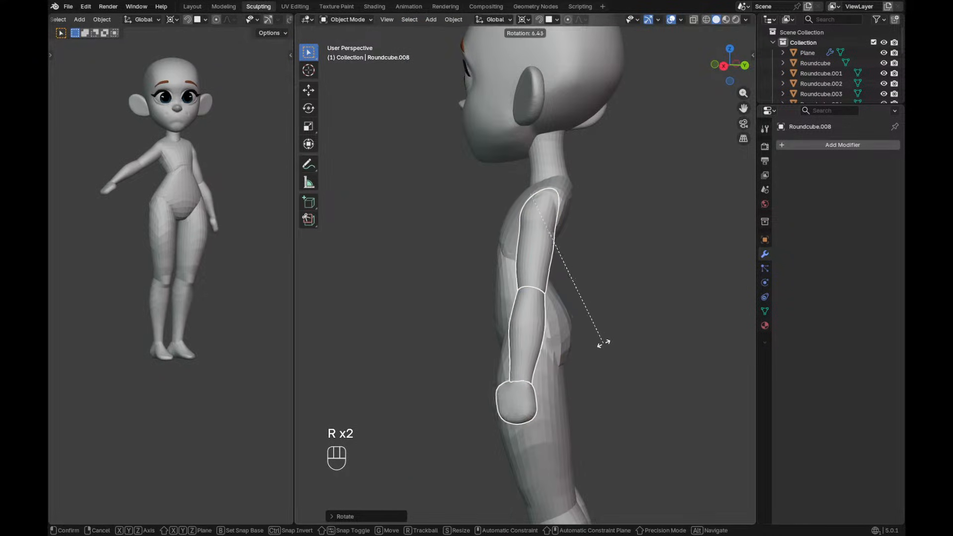
left_click(599, 347)
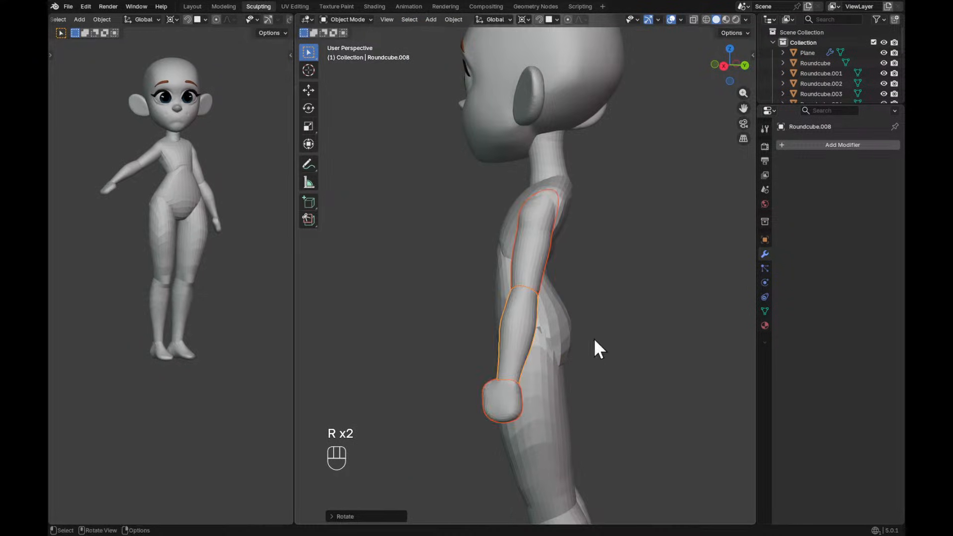
key("g")
left_click(592, 335)
Select the left forearm and hand, place the 3D cursor at the elbow and rotate them inward around it.
left_click_drag(591, 335, 574, 347, "alt")
left_click(568, 353, "shift")
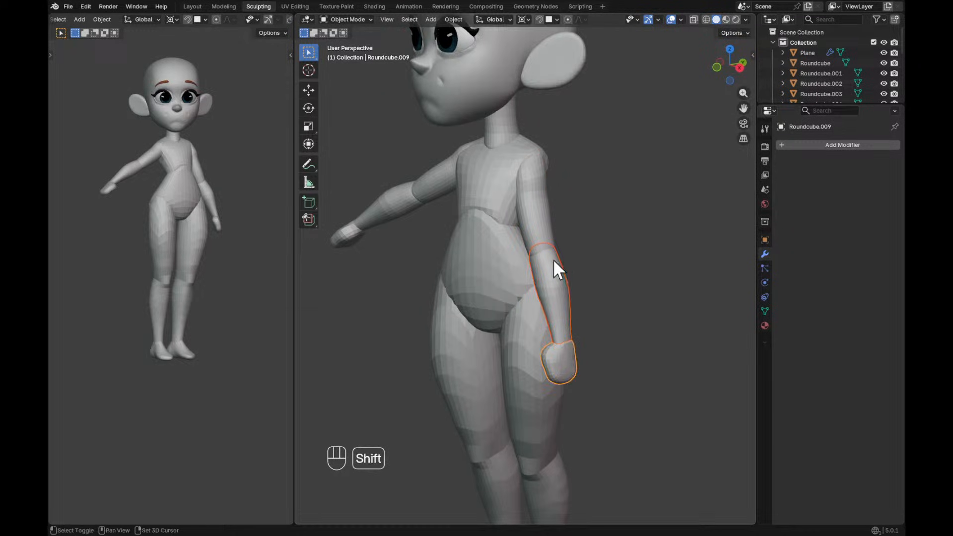
middle_click_drag(538, 260, 593, 344)
key("r")
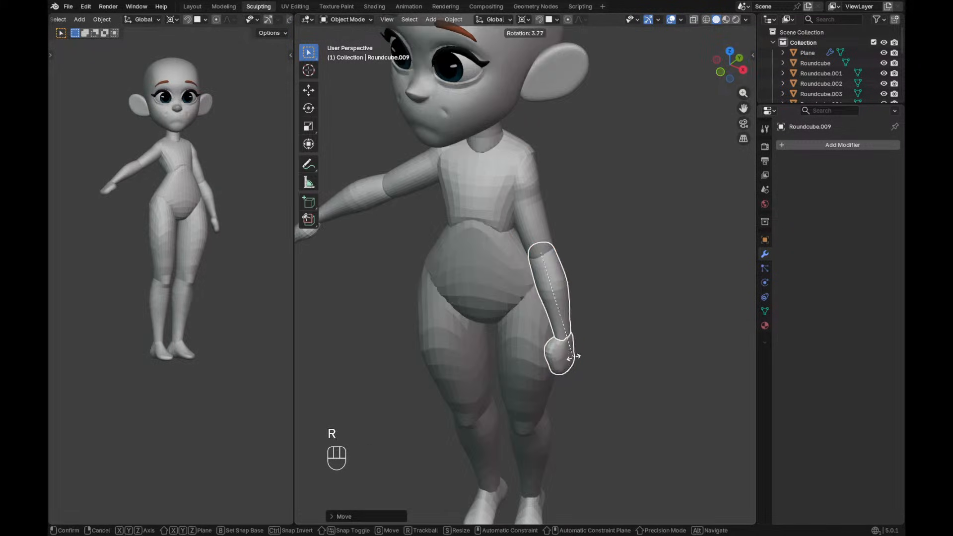
key("r")
key("r")
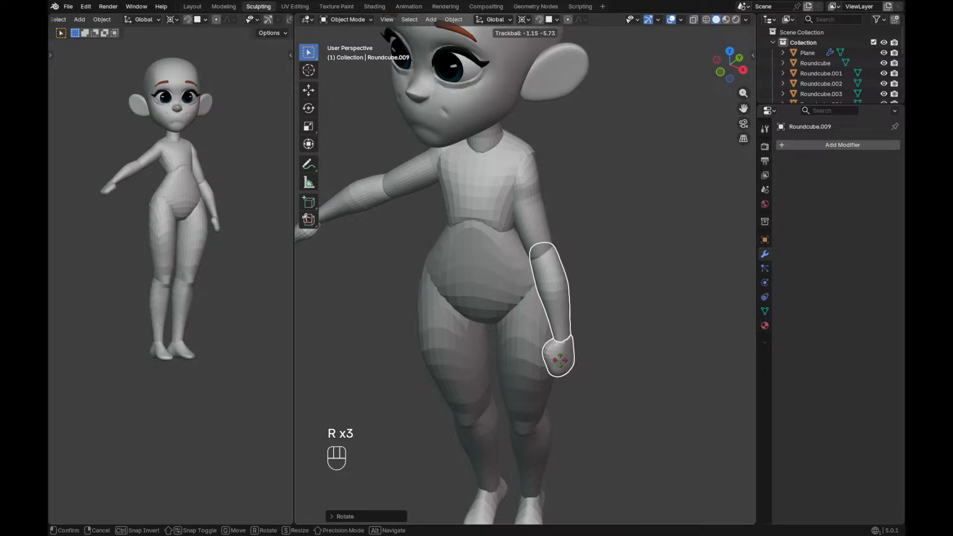
key("Escape")
left_click_drag(563, 358, 624, 323, "alt")
key("r")
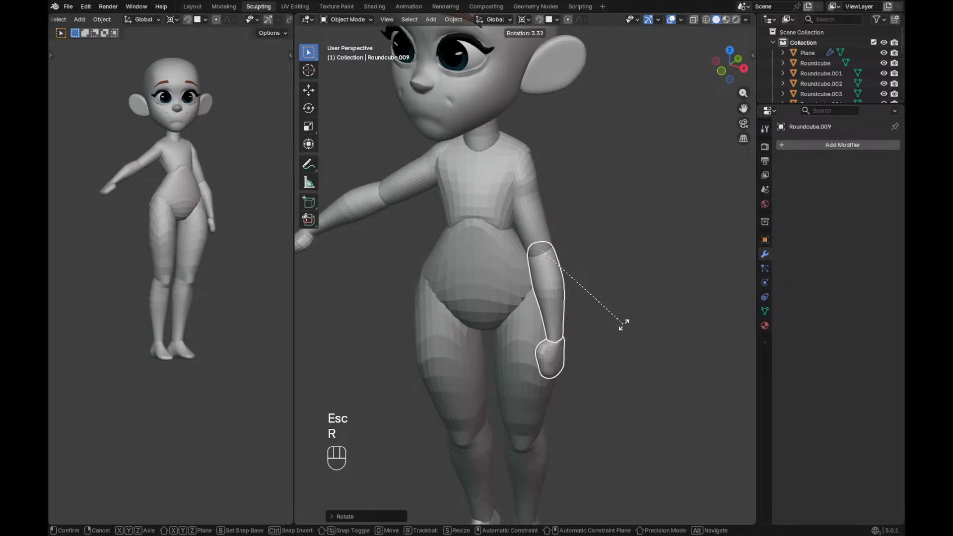
left_click(638, 316)
Place the 3D cursor at the left hip, select the left leg and foot, and rotate them slightly outward from the front.
left_click_drag(621, 339, 578, 305, "ctrl+alt")
left_click_drag(578, 306, 570, 382, "alt")
left_click_drag(570, 382, 576, 342, "alt+shift")
left_click_drag(618, 241, 618, 263, "ctrl+alt")
left_click_drag(618, 263, 576, 216, "alt+shift")
key("g")
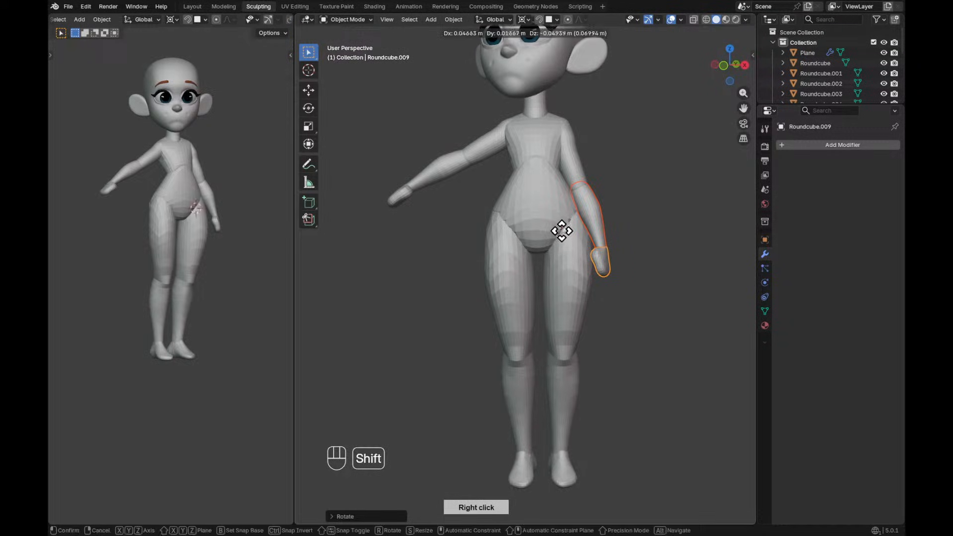
left_click(566, 234)
left_click_drag(569, 347, 567, 333)
left_click_drag(616, 349, 628, 358, "alt")
left_click(570, 315, "shift")
key("r")
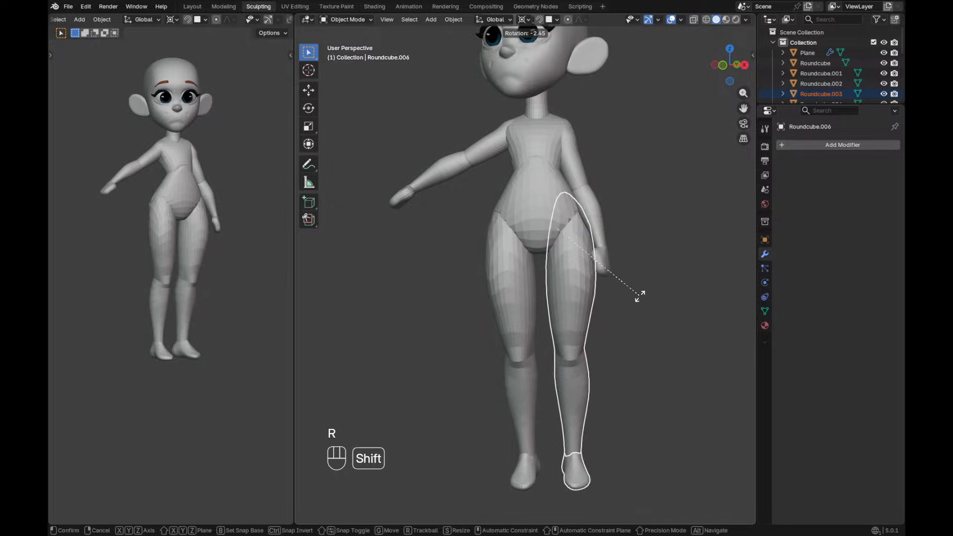
left_click(613, 335)
Place the 3D cursor at the left ankle and try to rotate the left foot around global Z.
left_click(570, 453)
key("r")
key("z")
key("Escape")
key("g")
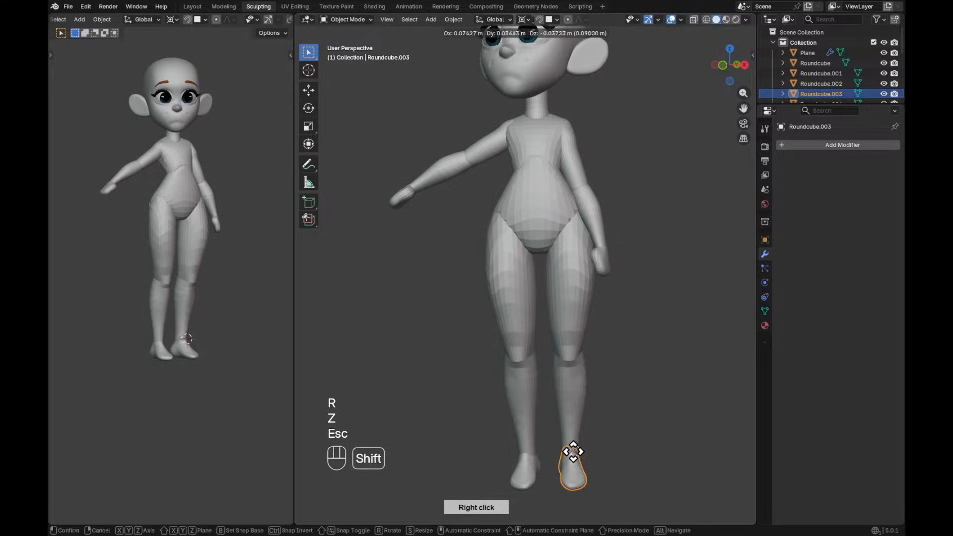
left_click(575, 454)
left_click_drag(588, 457, 605, 386, "alt+shift")
key("r")
key("z")
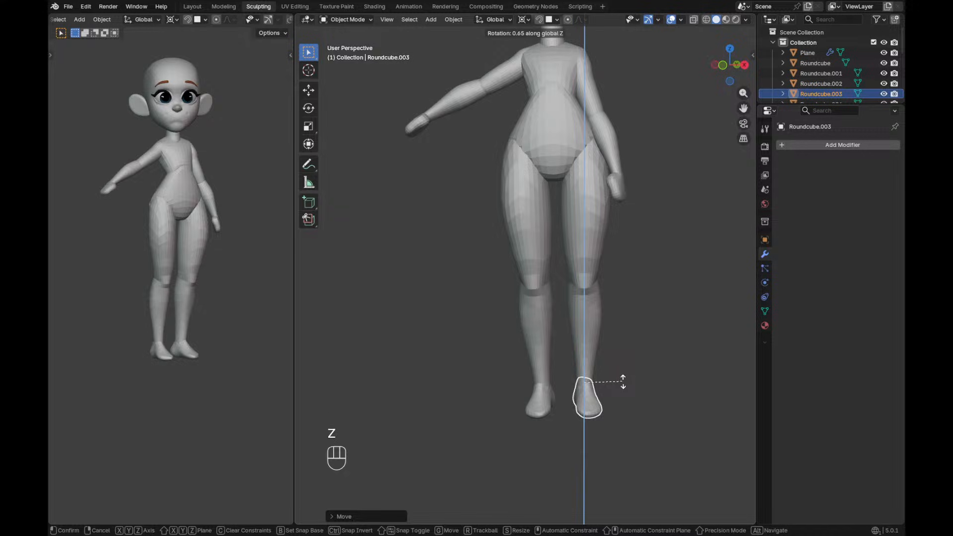
key("Escape")
middle_click_drag(623, 379, 537, 368)
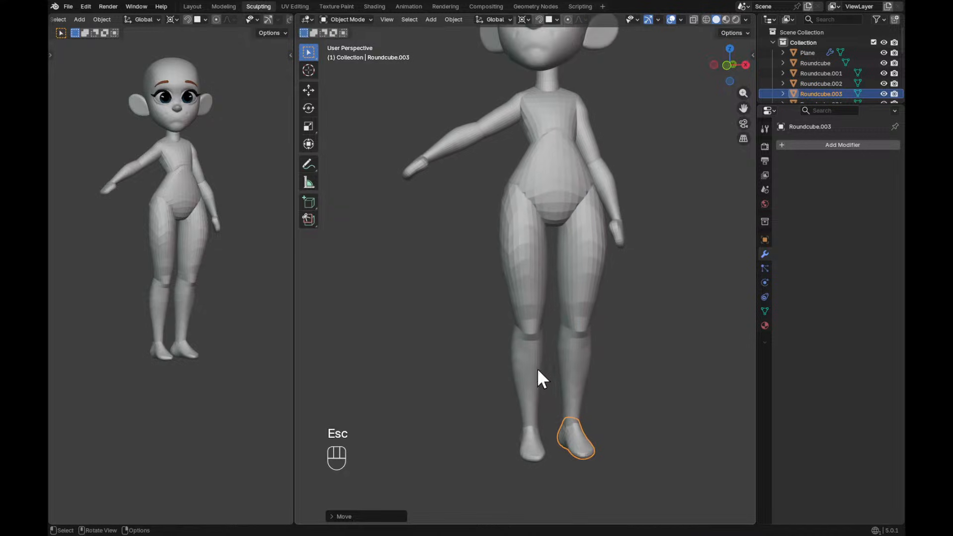
Select the right leg and foot, place the 3D cursor at the right hip and rotate them around global Z.
right_click(529, 198, "shift")
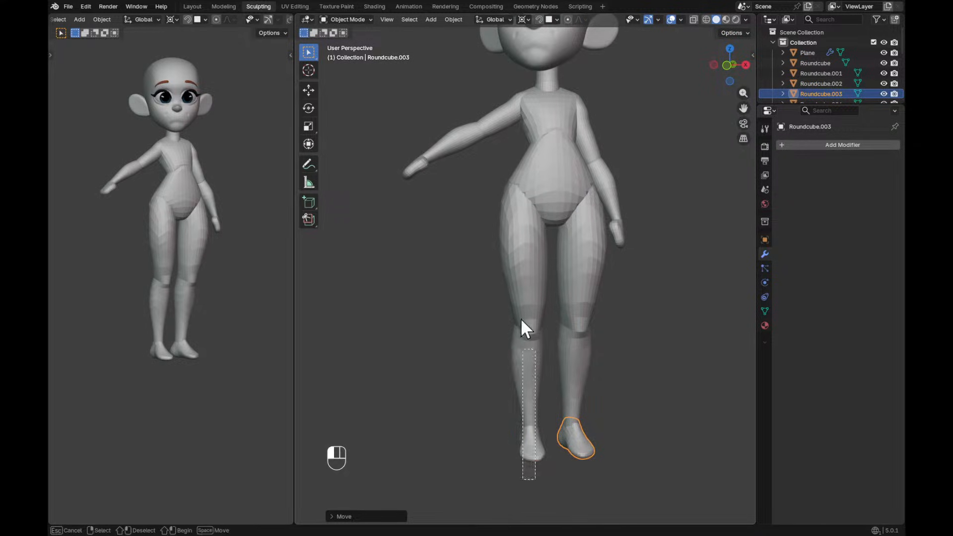
left_click_drag(521, 321, 524, 323)
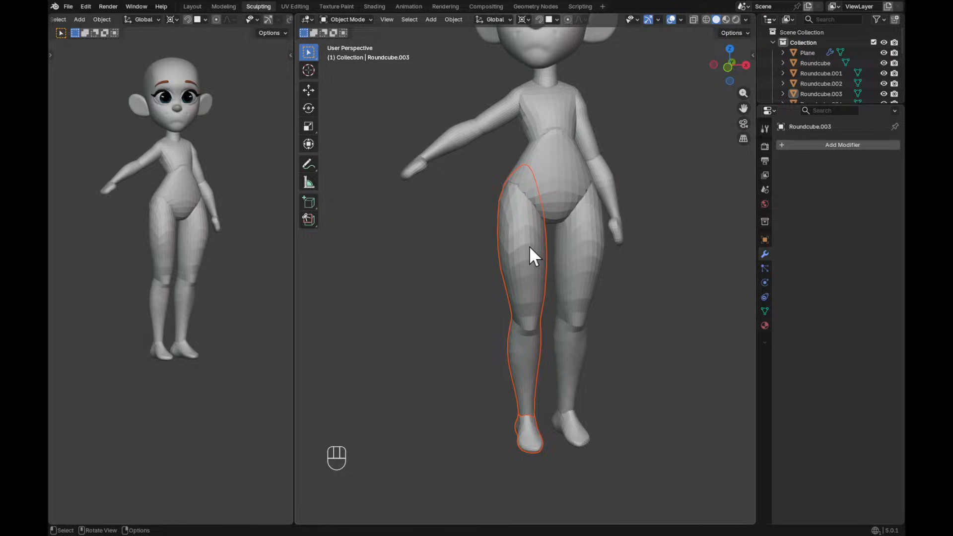
key("g")
left_click(530, 200)
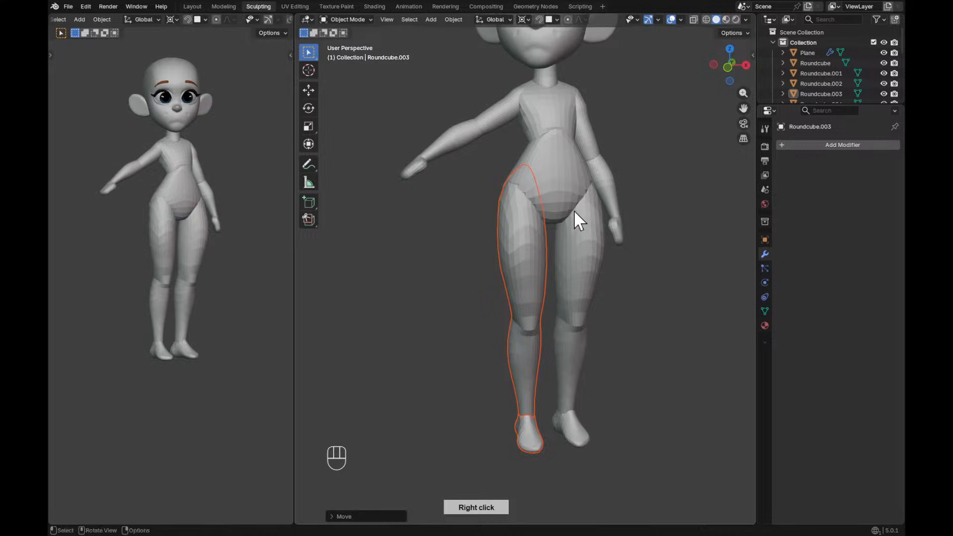
middle_click_drag(574, 210, 618, 258)
key("r")
key("z")
left_click(645, 297)
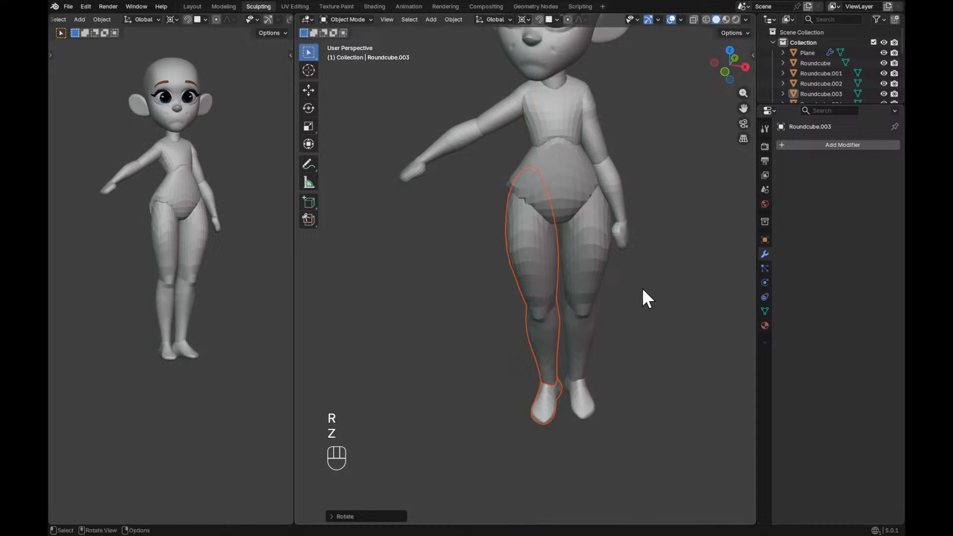
Move the right leg and foot along X and rotate them outward around the hip from the front.
middle_click_drag(645, 298, 654, 286)
key("g")
key("x")
left_click(642, 290)
key("r")
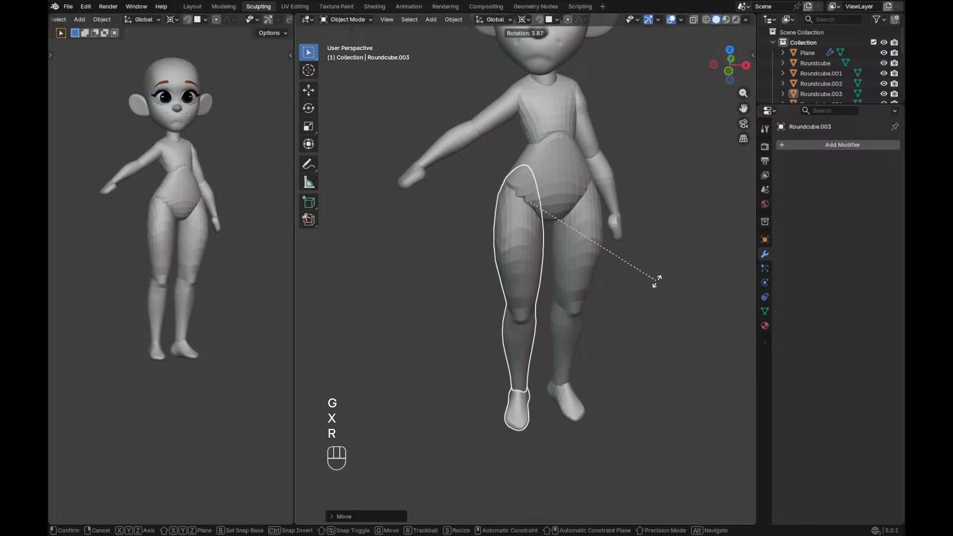
Fine-tune the right leg's rotation around the hip to angle it further outward, and undo the stray move.
key("r")
key("z")
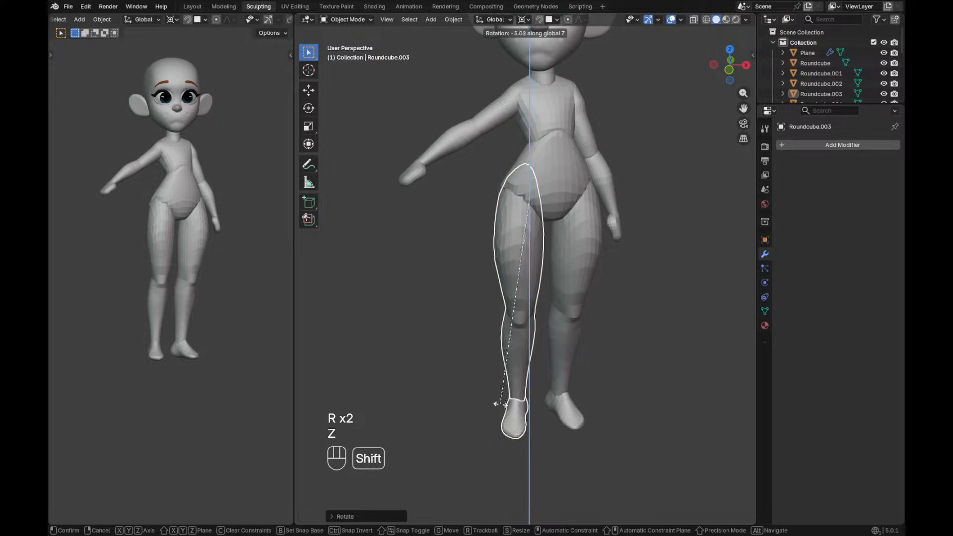
key("shift+Escape")
key("r")
right_click(608, 391)
key("g")
left_click(606, 392)
key("ctrl+z")
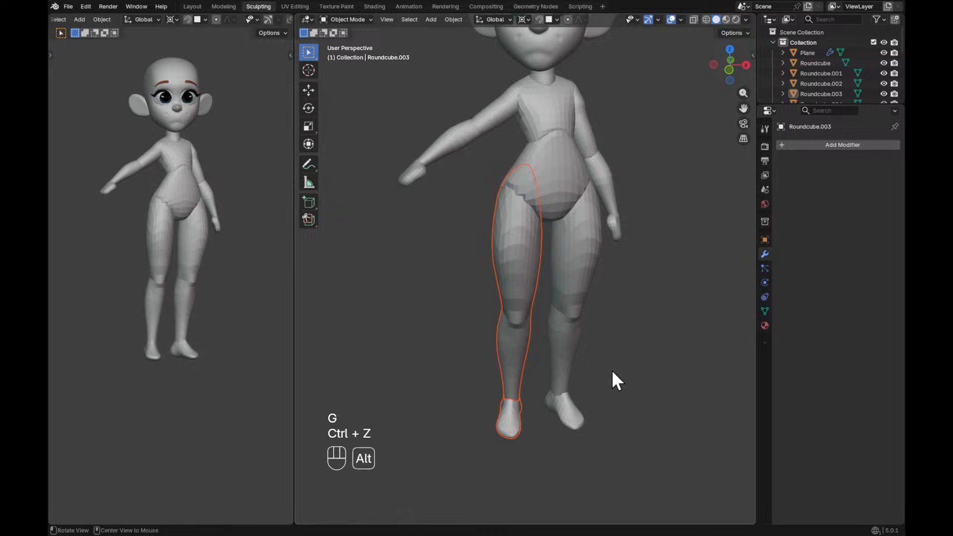
Place the 3D cursor at the left hip and rotate the left leg and foot inward toward the right leg.
right_click(571, 205, "shift")
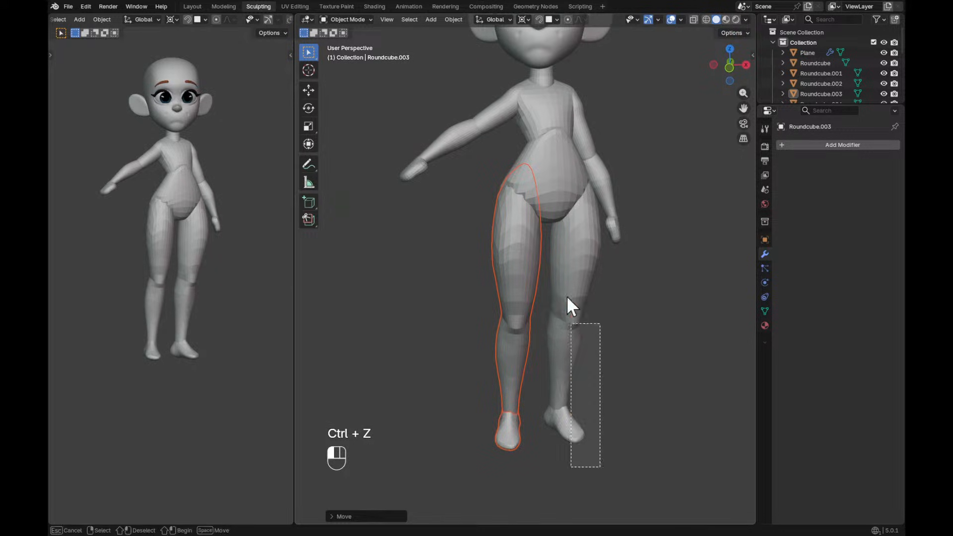
left_click(578, 296, "shift")
middle_click_drag(660, 293, 655, 290)
key("r")
left_click(577, 420)
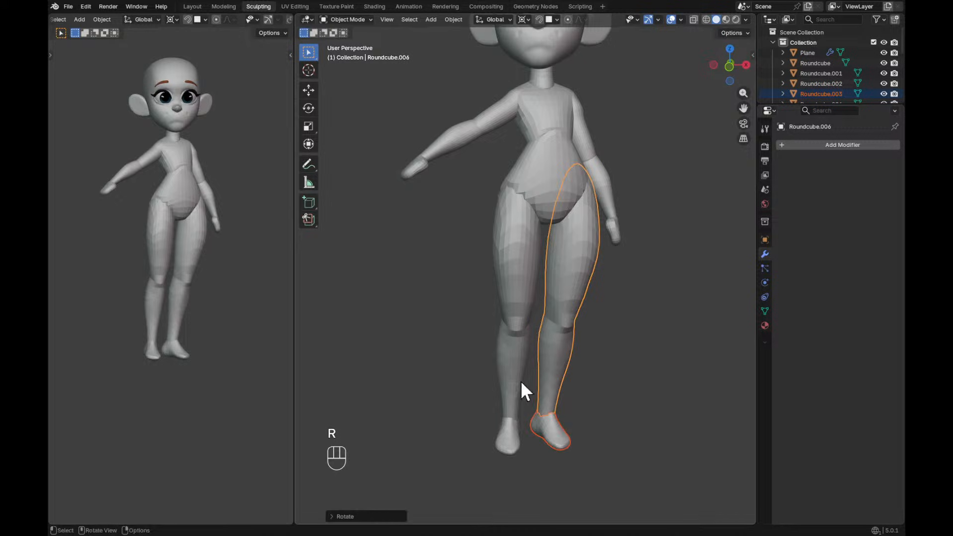
Select the right leg and foot, place the 3D cursor at the right hip and rotate them inward toward the left leg.
left_click(513, 449)
mouse_move(525, 192)
right_mouse_down("shift")
mouse_move(517, 198)
mouse_move(526, 196)
right_mouse_up("shift")
key("r")
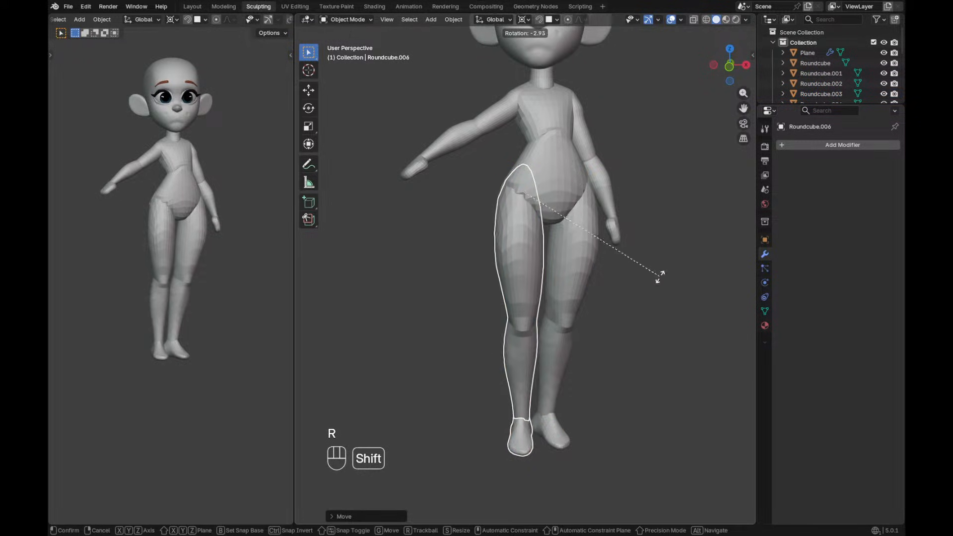
left_click(616, 185)
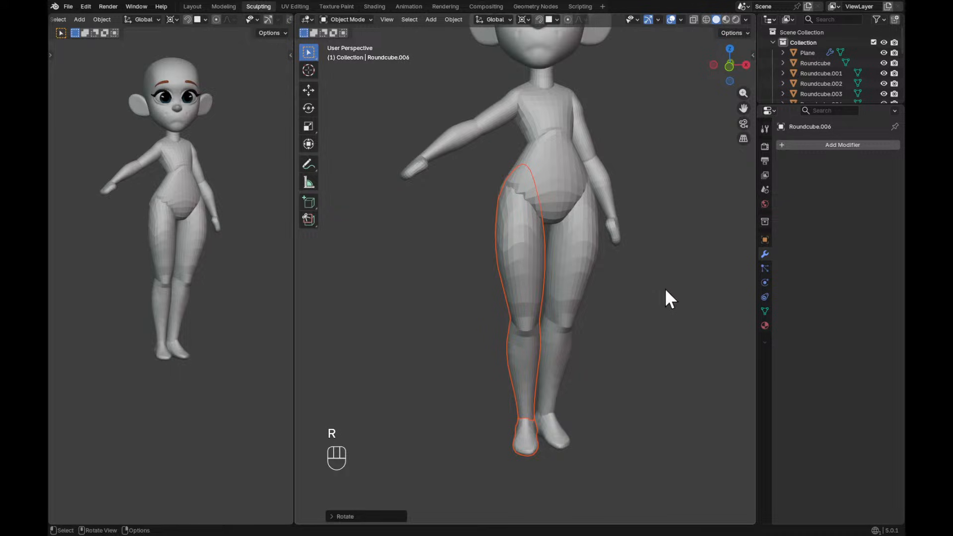
Place the 3D cursor at the right shoulder, select the upper arm, forearm and hand, and rotate the arm around it.
middle_click_drag(648, 218, 646, 261, "alt+shift")
middle_click_drag(646, 260, 412, 401, "ctrl+alt")
right_click(550, 222, "shift")
left_click(506, 279, "shift")
middle_click_drag(506, 278, 549, 284, "alt")
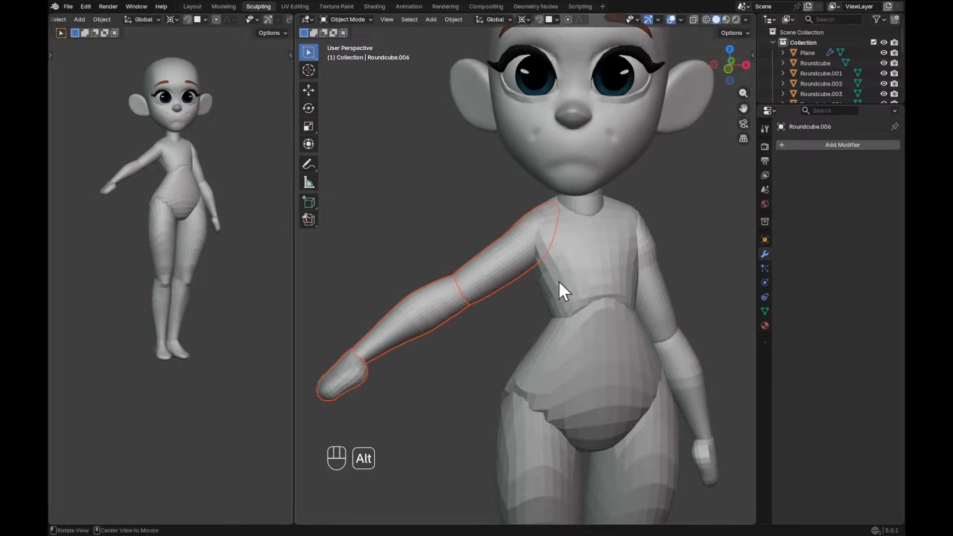
key("r")
left_click(598, 294)
Reposition the whole right arm at the shoulder and refine its rotation around the 3D cursor.
left_click_drag(598, 294, 587, 290, "alt")
key("g")
left_click(588, 277)
key("r")
left_click(609, 225)
Select only the right forearm and hand and rotate them downward to bend the arm at the elbow.
left_click_drag(609, 226, 439, 333, "alt")
key("g")
left_click(469, 230)
left_click_drag(435, 339, 395, 293)
key("r")
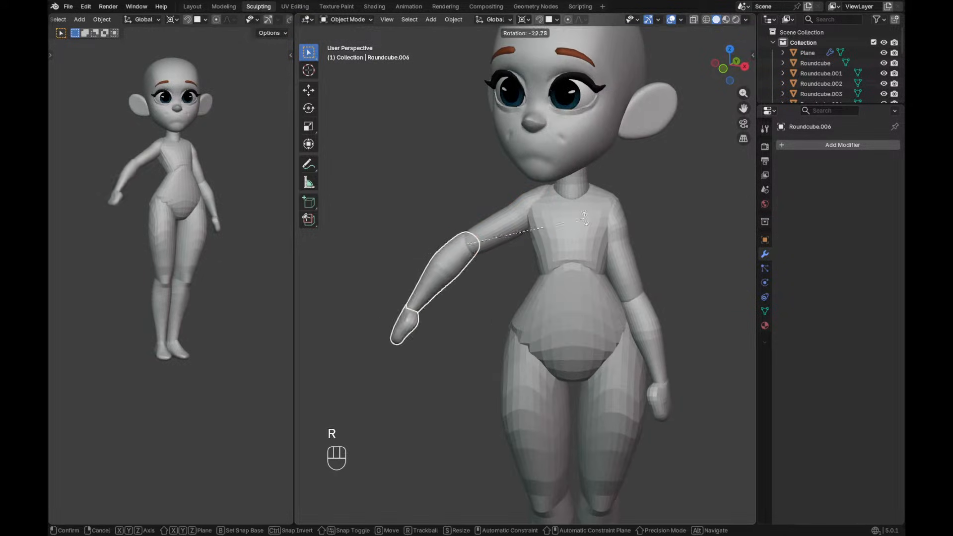
left_click(511, 244)
Rotate the right forearm and hand inward, using plain and trackball rotation, until the hand reaches the hip.
left_click_drag(511, 245, 602, 290, "alt")
key("r")
left_click(586, 230)
key("r")
key("r")
left_click(541, 205)
left_click_drag(541, 206, 548, 323, "alt")
key("r")
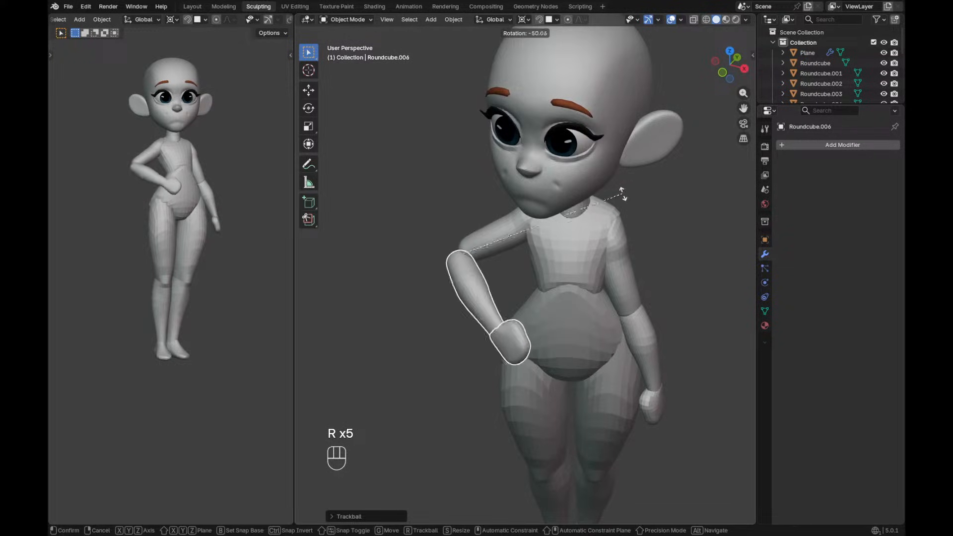
left_click(579, 212)
Place the 3D cursor at the right shoulder and rotate the whole bent arm around it from the side and front.
left_click_drag(579, 212, 531, 200, "alt")
right_click_drag(532, 200, 540, 201, "shift")
left_click_drag(549, 272, 645, 297, "alt")
key("r")
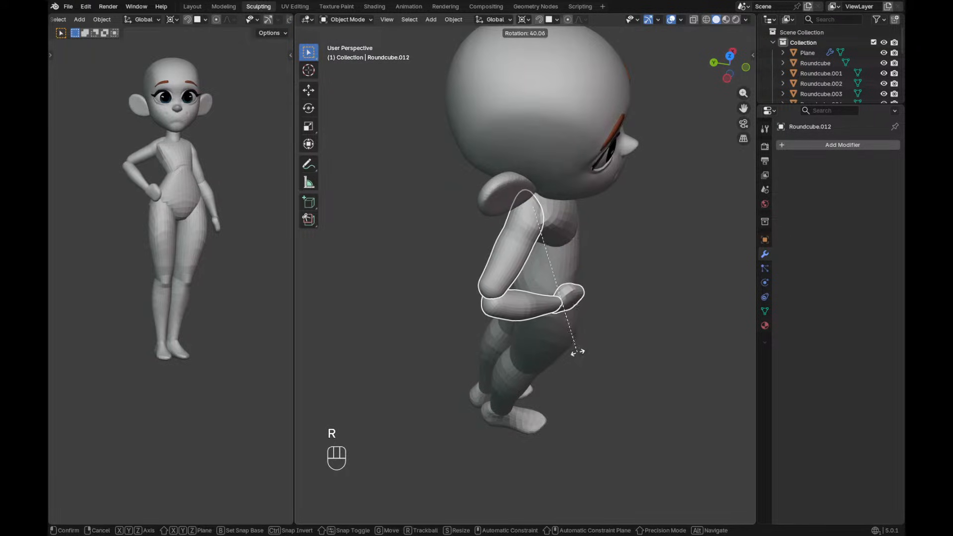
left_click(573, 353)
left_click_drag(645, 337, 548, 239, "alt")
key("r")
left_click(621, 214)
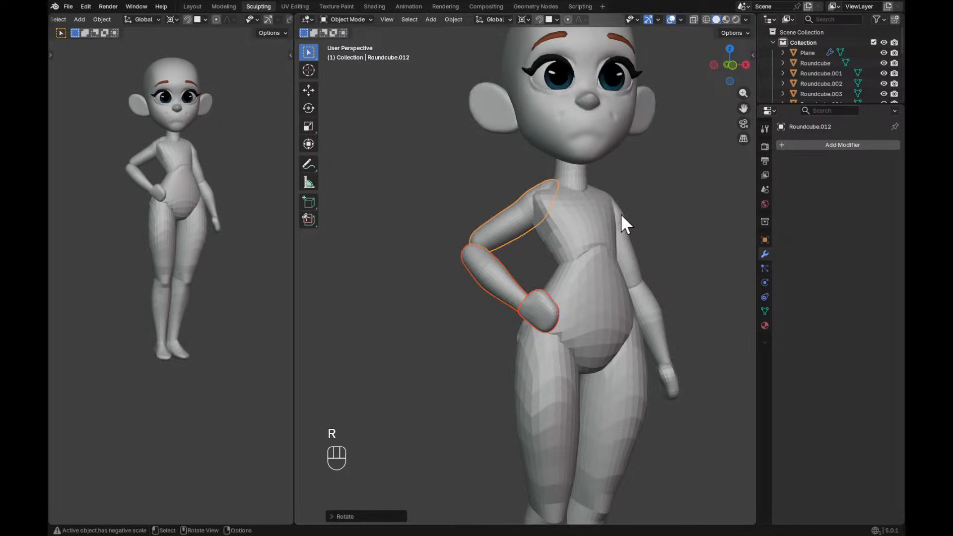
Move the whole bent right arm to fit it against the shoulder.
left_click_drag(630, 226, 591, 233, "alt")
key("g")
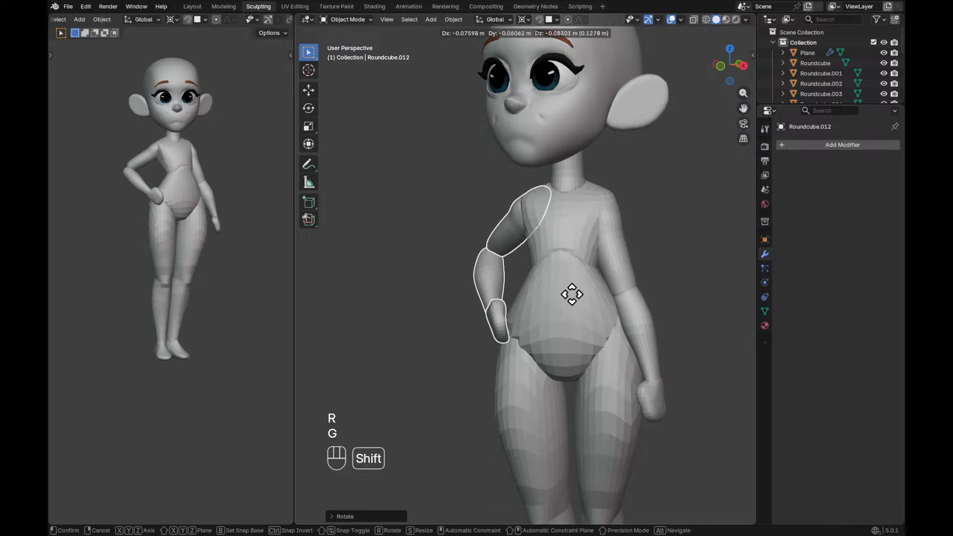
left_click(570, 261)
Select the right hand alone and rotate it at the wrist from behind and from a second angle.
left_click_drag(552, 272, 655, 320, "alt")
left_click(584, 324)
key("r")
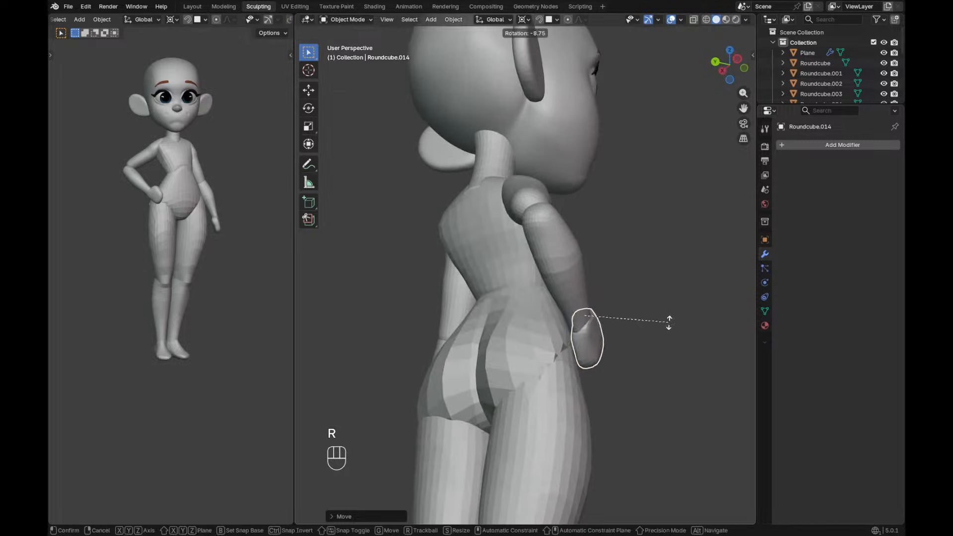
left_click(650, 267)
left_click_drag(650, 267, 560, 301, "alt")
key("g")
key("r")
left_click(654, 250)
Turn the right hand with a trackball rotation and move it so it rests on the hip.
key("r")
key("r")
left_click(619, 350)
key("g")
left_click(586, 338)
Select the right forearm and hand, place the 3D cursor at the elbow and move them to line up with the upper arm.
left_click(462, 227)
left_click_drag(484, 248, 499, 311, "alt")
right_click_drag(453, 243, 451, 242, "shift")
left_click_drag(503, 308, 498, 309, "alt")
key("g")
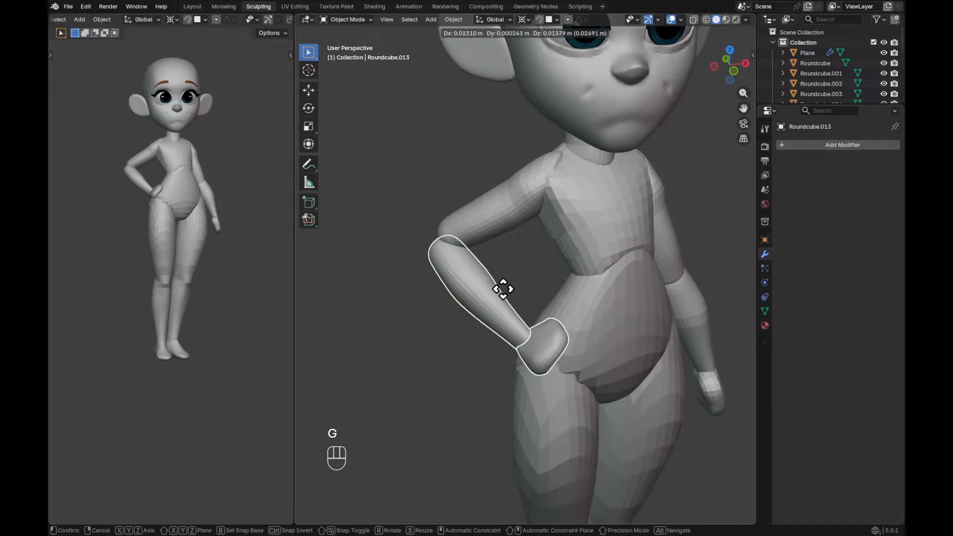
left_click(527, 254)
key("g")
left_click(501, 280)
Rotate the right forearm and hand around the elbow from a low side angle, finishing with a trackball rotation.
left_click_drag(501, 279, 669, 268, "alt")
key("r")
left_click(649, 282)
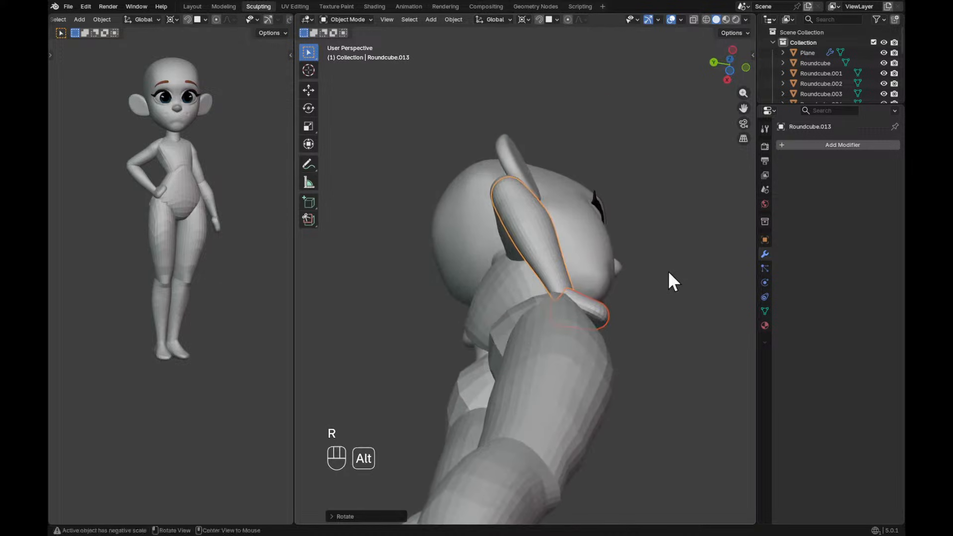
key("r")
key("r")
left_click(660, 289)
Select the whole right arm and rotate it around the shoulder to adjust the hand-on-hip pose.
middle_click_drag(660, 288, 542, 368)
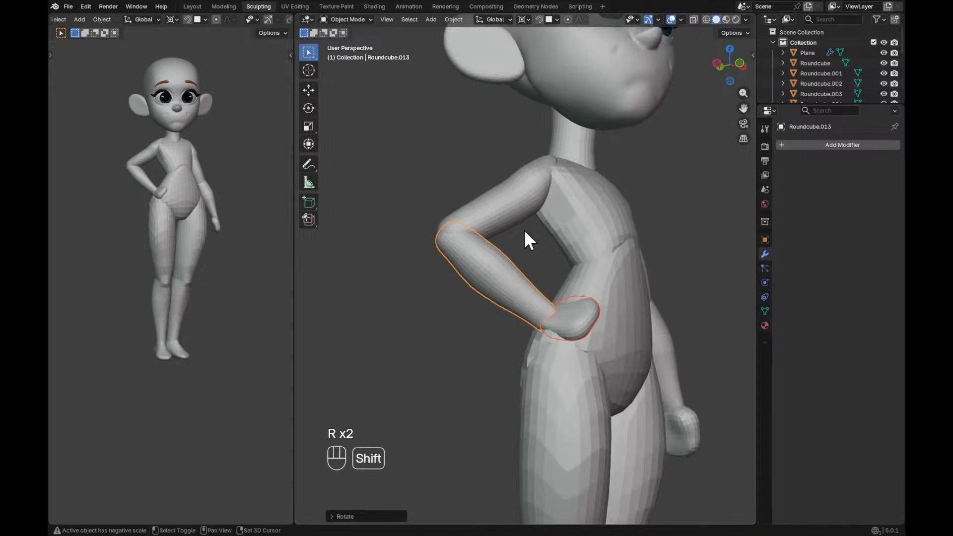
left_click_drag(550, 168, 596, 206, "alt")
key("r")
left_click(617, 206)
Move the whole right arm slightly at the shoulder and reorient it with a trackball rotation.
middle_click_drag(615, 210, 606, 215)
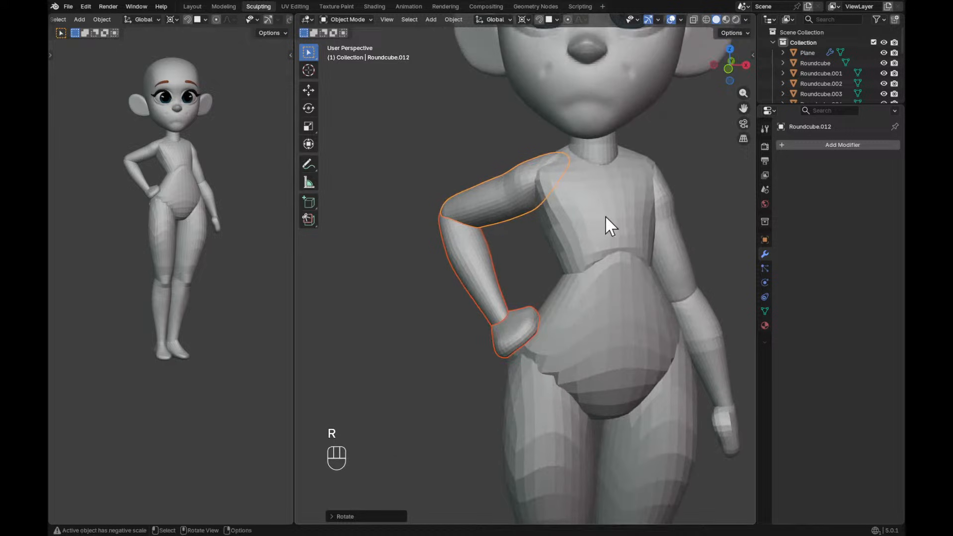
key("g")
left_click(603, 224)
key("r")
key("r")
left_click(609, 220)
Make a final rotation of the whole right arm around the shoulder from another viewing angle.
left_click_drag(620, 217, 667, 306, "alt")
key("r")
left_click(636, 192)
left_click_drag(667, 306, 616, 288, "alt")
left_click_drag(615, 287, 593, 277, "alt")
left_click_drag(482, 218, 671, 471)
left_click_drag(625, 386, 624, 332, "alt+shift")
key("g")
key("x")
key("shift+Escape")
Select the head with its ears and facial parts, change the pivot point from the 3D cursor and tilt the head sideways.
left_click_drag(622, 267, 614, 328, "alt+shift")
left_click_drag(613, 277, 592, 205, "ctrl+alt")
left_click_drag(615, 185, 539, 142)
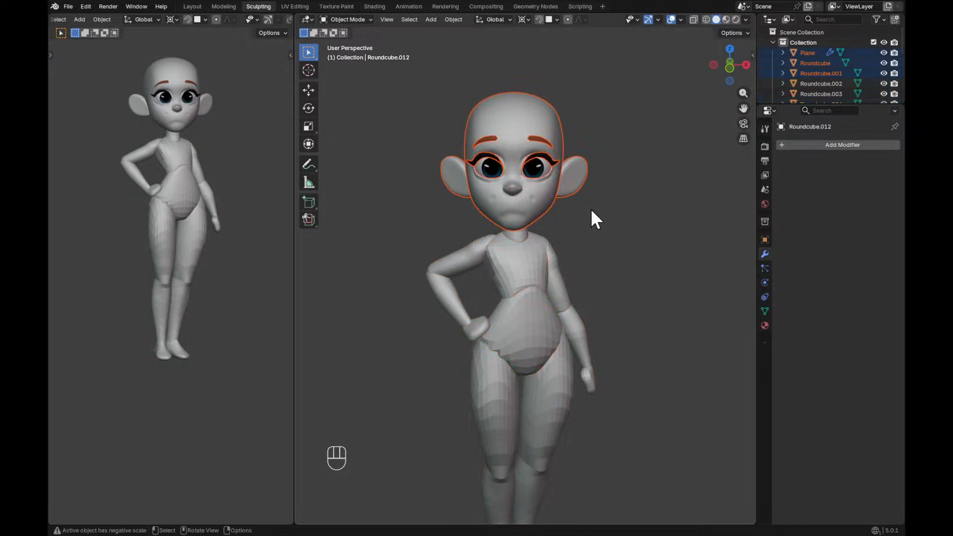
left_click_drag(550, 210, 553, 231, "alt+shift")
left_click_drag(600, 204, 632, 218, "alt+shift")
left_click_drag(631, 243, 631, 238, "alt")
key("period")
left_click(609, 210)
key("r")
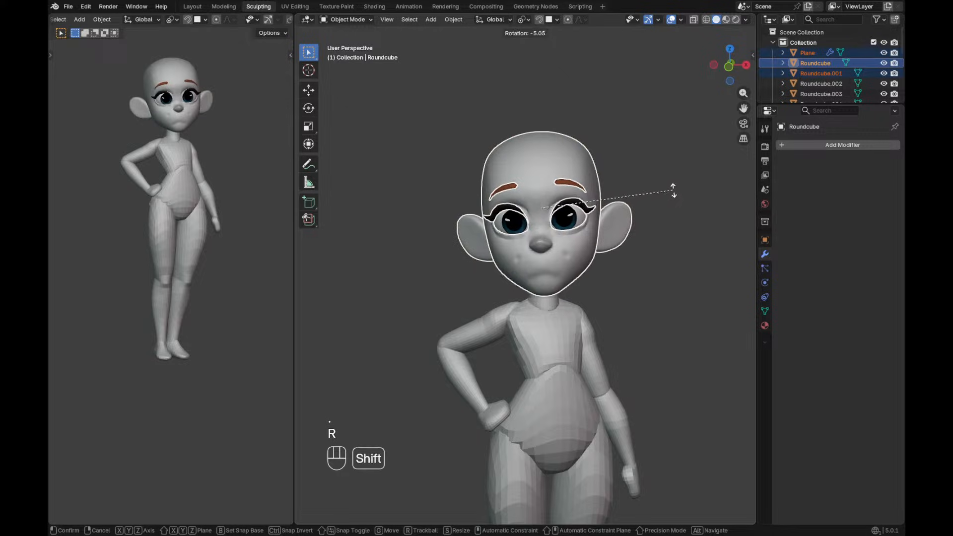
left_click(633, 209)
Turn the head slightly to the side with a trackball rotation and add a little more tilt.
key("r")
key("r")
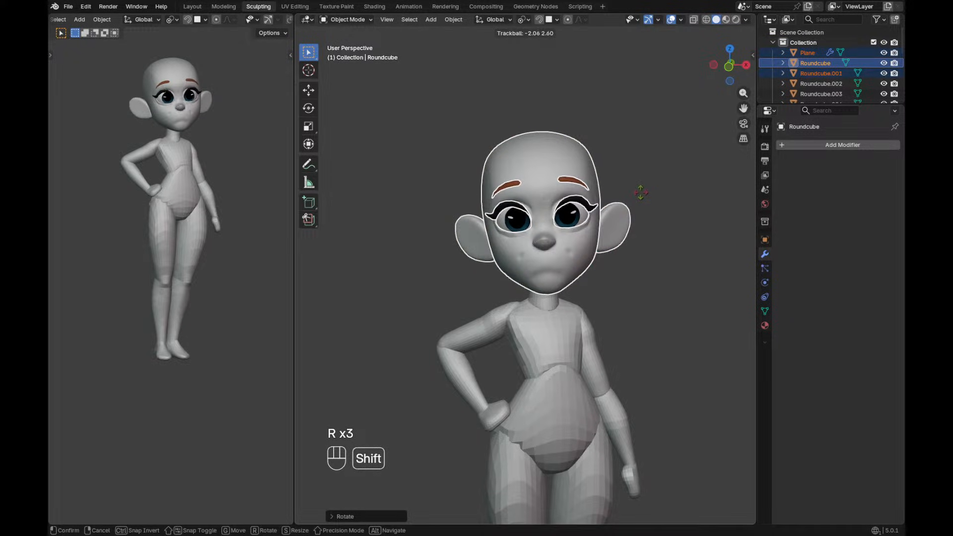
left_click(640, 189)
key("r")
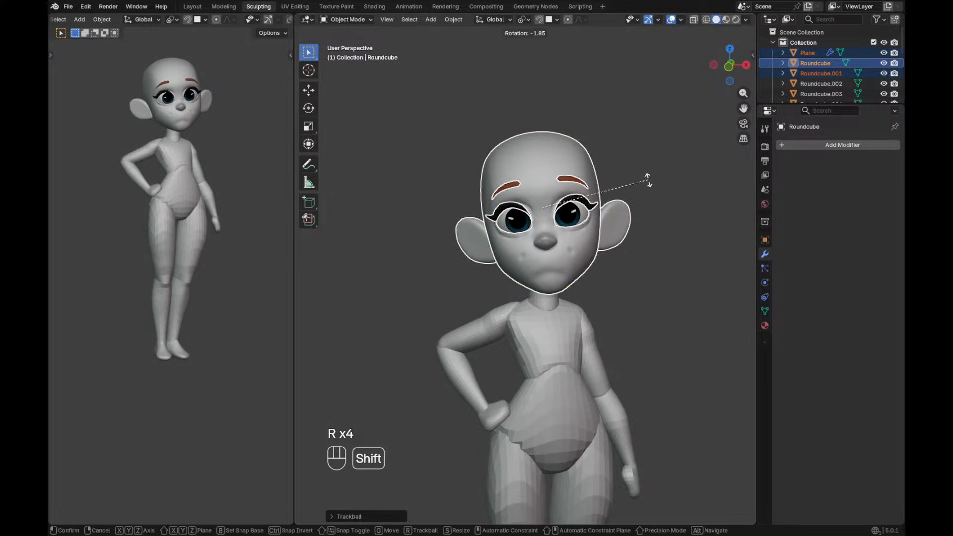
left_click(609, 157)
Select the ears, enter Edit Mode and scale the left ear down to about 0.86.
left_click_drag(658, 206, 625, 213, "alt+shift")
left_click_drag(625, 213, 642, 199, "ctrl+alt")
left_click(594, 217)
key("Tab")
key("s")
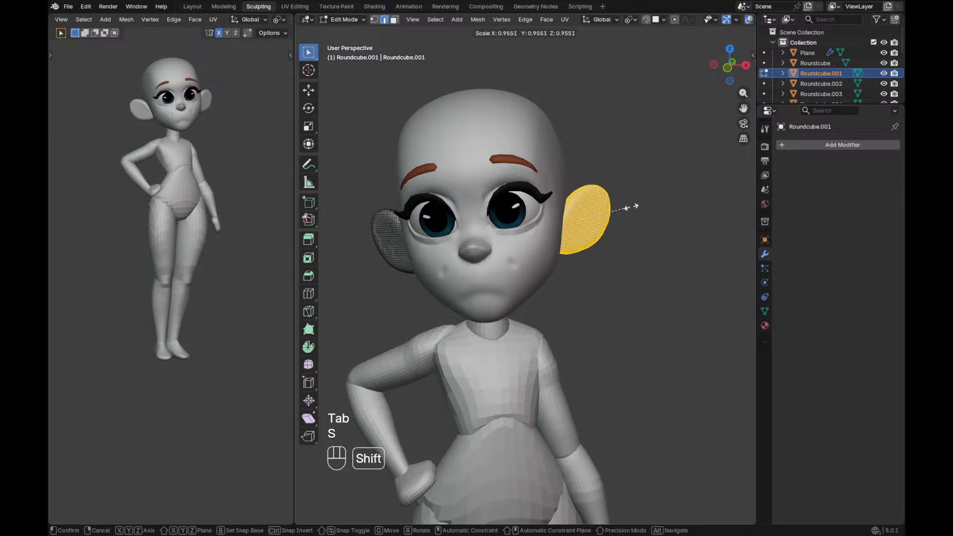
key("shift+Escape")
key("s")
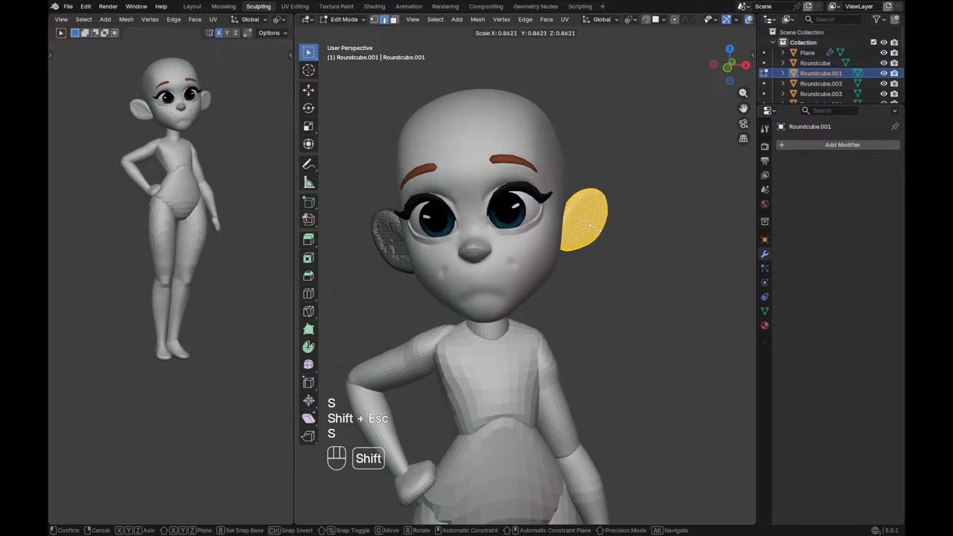
left_click(590, 224)
Lower the left ear along Z and scale it down slightly to about 0.99.
key("g")
key("z")
left_click(577, 251)
key("g")
key("z")
key("s")
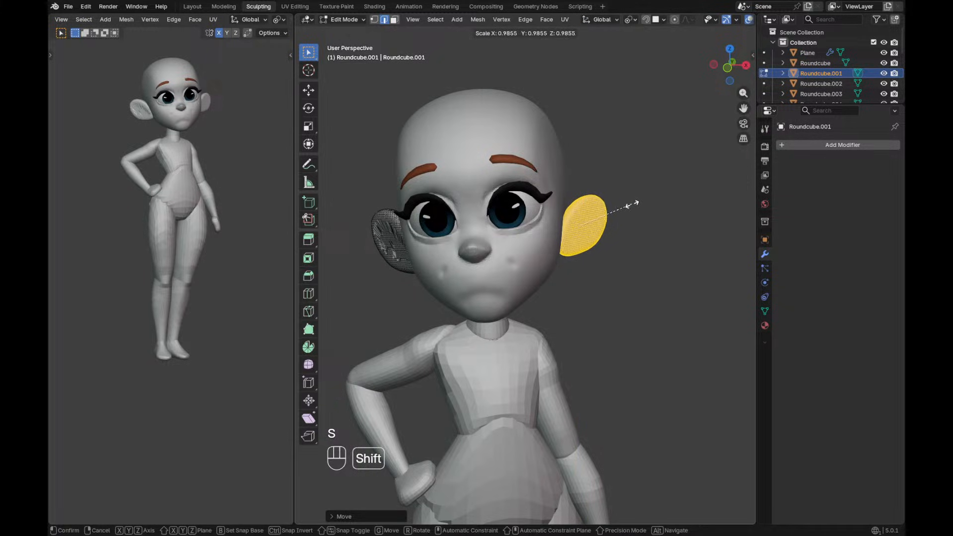
left_click(632, 204)
Switch the ears to Sculpt Mode and symmetrize them so the right ear matches the resized left ear.
left_click_drag(623, 206, 601, 216, "ctrl+alt")
left_click_drag(598, 216, 606, 215, "alt")
key("ctrl+Tab")
left_click(539, 240)
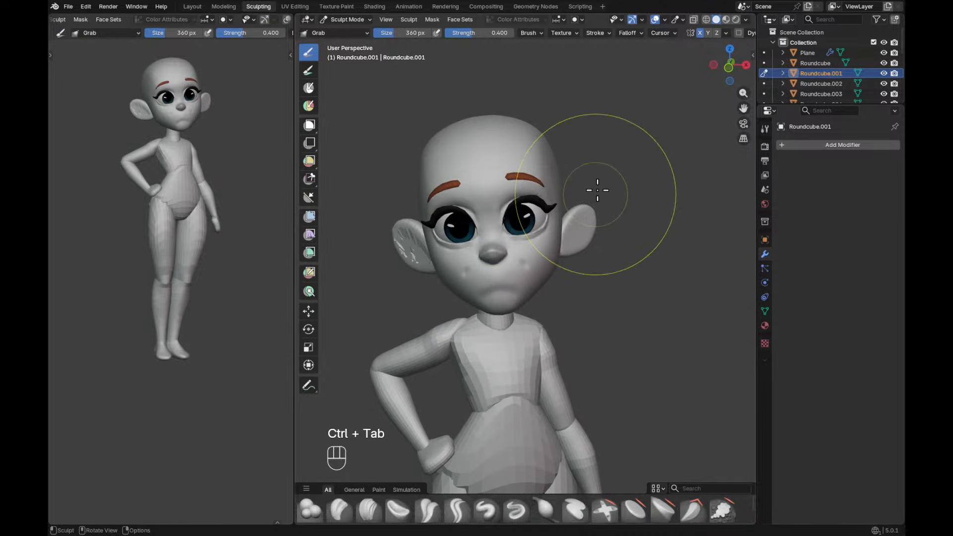
key("q")
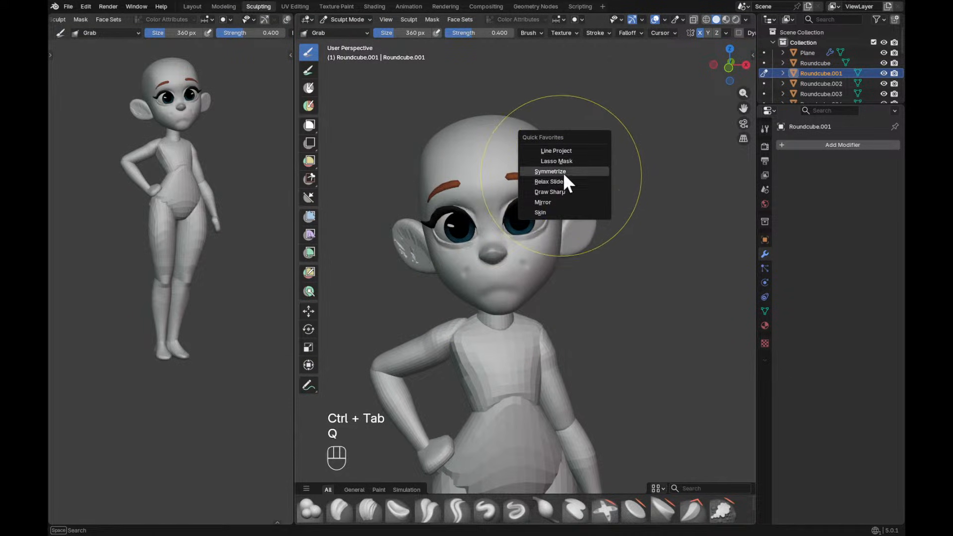
left_click(562, 172)
Enlarge the Grab brush to 568 px and nudge the lower inner edge of the ears toward the head.
left_click_drag(623, 219, 621, 231, "alt")
mouse_move(621, 230)
left_mouse_down("alt+shift")
mouse_move(623, 266)
mouse_move(625, 256)
left_mouse_up("alt+shift")
key("g")
key("f")
left_click(608, 261)
key("g")
key("f")
left_click(613, 257)
key("f")
left_click(627, 256)
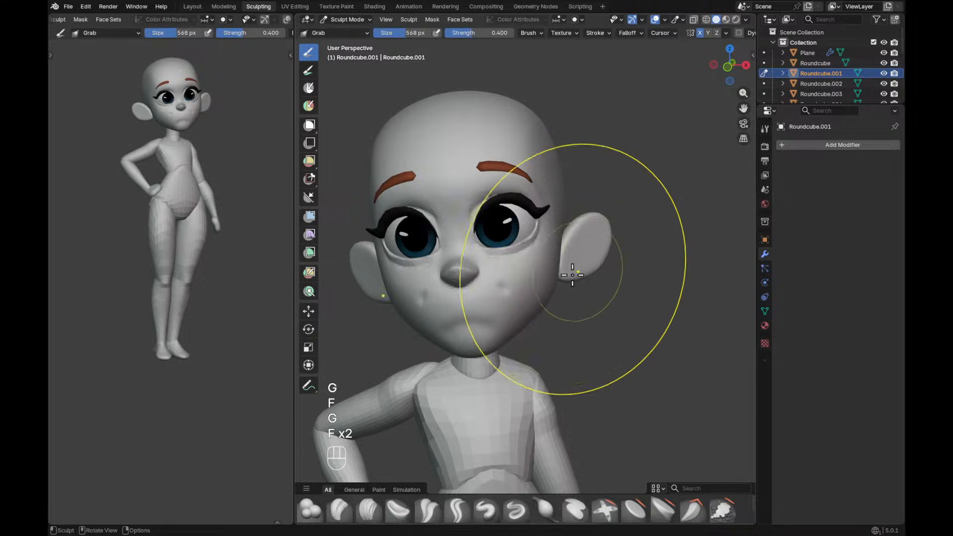
left_click_drag(562, 278, 559, 279)
Reduce the Grab brush size to 500 px.
key("f")
left_click(544, 273)
key("f")
left_click(537, 272)
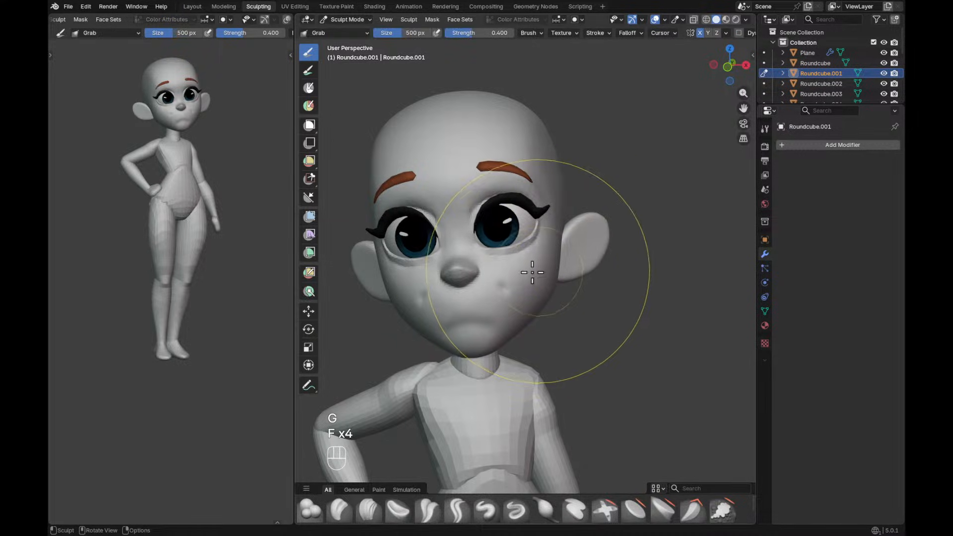
Return to Object Mode, select the right forearm and open its mesh data properties.
mouse_move(606, 213)
left_mouse_down("ctrl+alt")
mouse_move(621, 300)
mouse_move(646, 228)
mouse_move(627, 298)
left_mouse_up("ctrl+alt")
left_click_drag(628, 298, 675, 313, "alt")
mouse_move(643, 339)
left_mouse_down("alt+shift")
mouse_move(647, 271)
mouse_move(633, 299)
left_mouse_up("alt+shift")
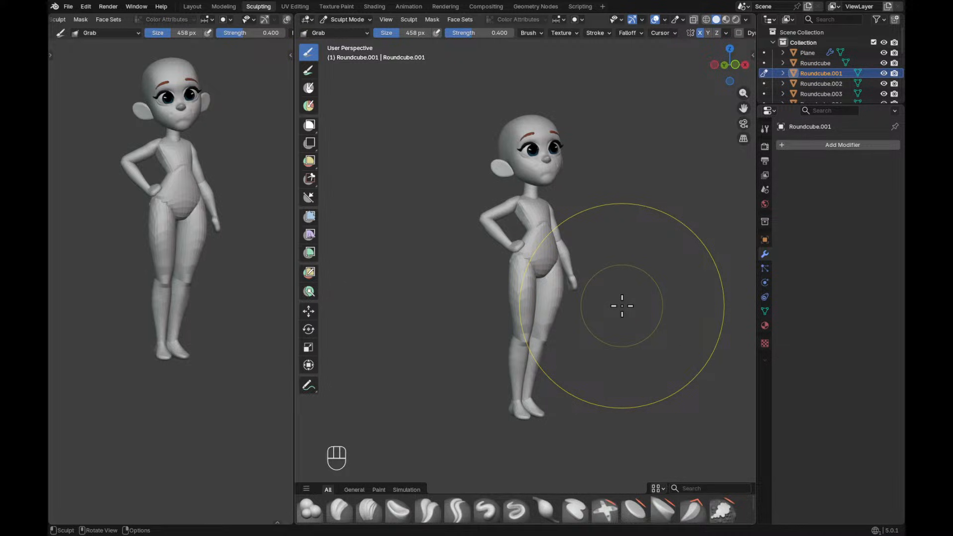
scroll(626, 226, "up", 5)
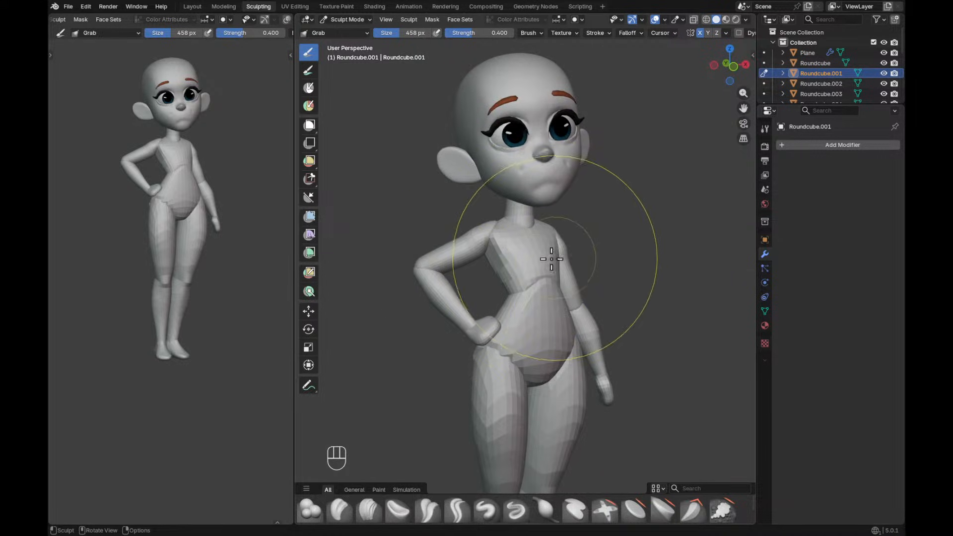
key("ctrl+Tab")
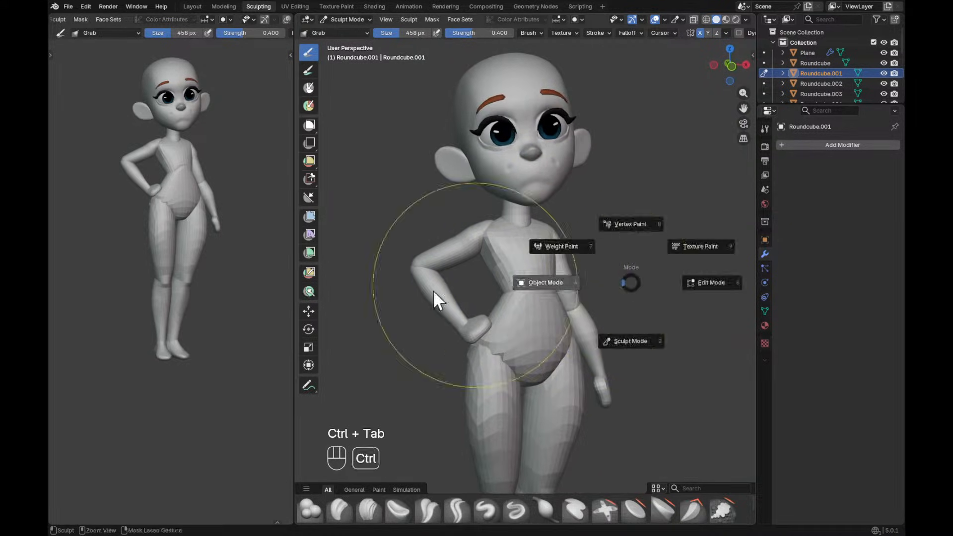
left_click(457, 293)
left_click(467, 255)
left_click(765, 311)
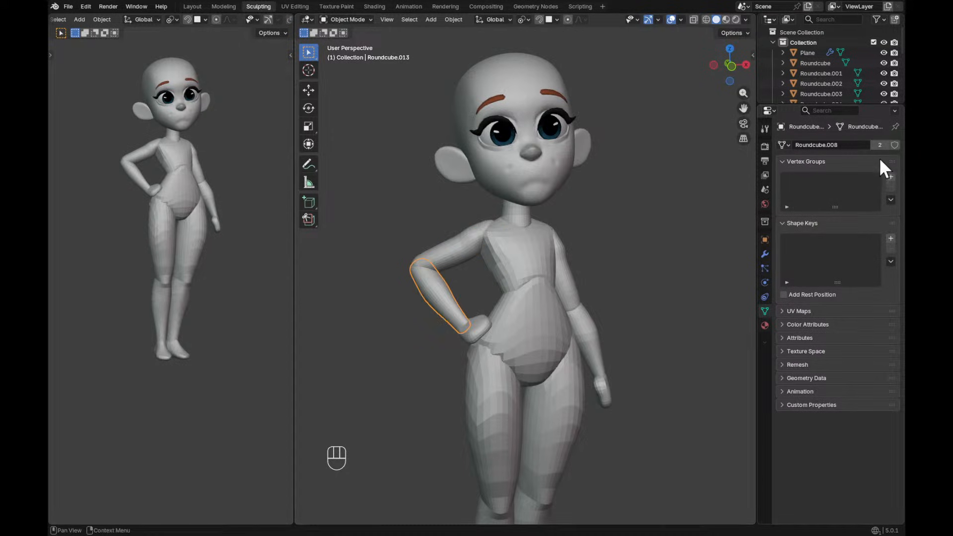
Select the right leg and the right upper arm in turn to check whether their mesh data is shared.
left_click_drag(570, 353, 598, 230, "alt+shift")
left_click(530, 283)
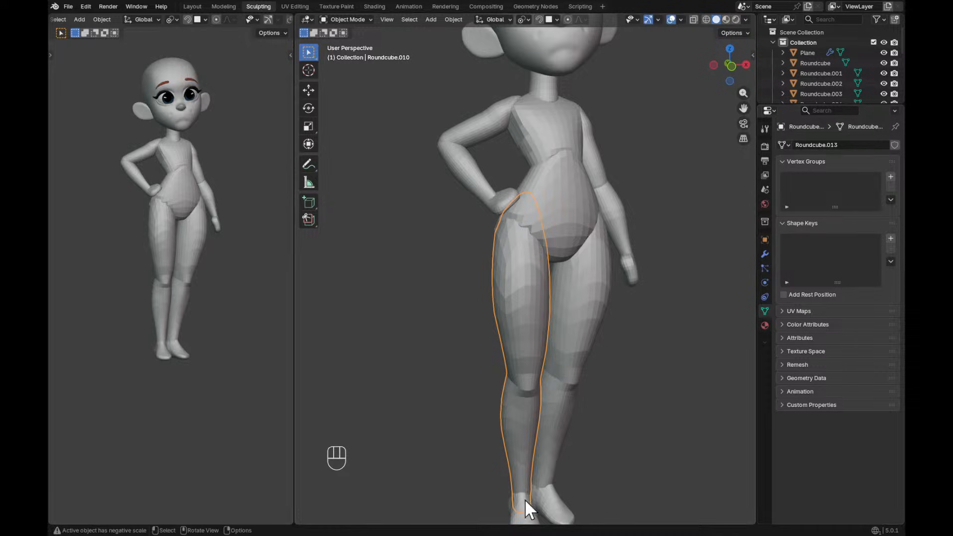
left_click_drag(600, 249, 576, 275, "alt+shift")
left_click_drag(576, 275, 637, 337, "ctrl+alt")
mouse_move(637, 337)
left_mouse_down("ctrl+alt")
mouse_move(633, 249)
mouse_move(581, 245)
left_mouse_up("ctrl+alt")
left_click(507, 239)
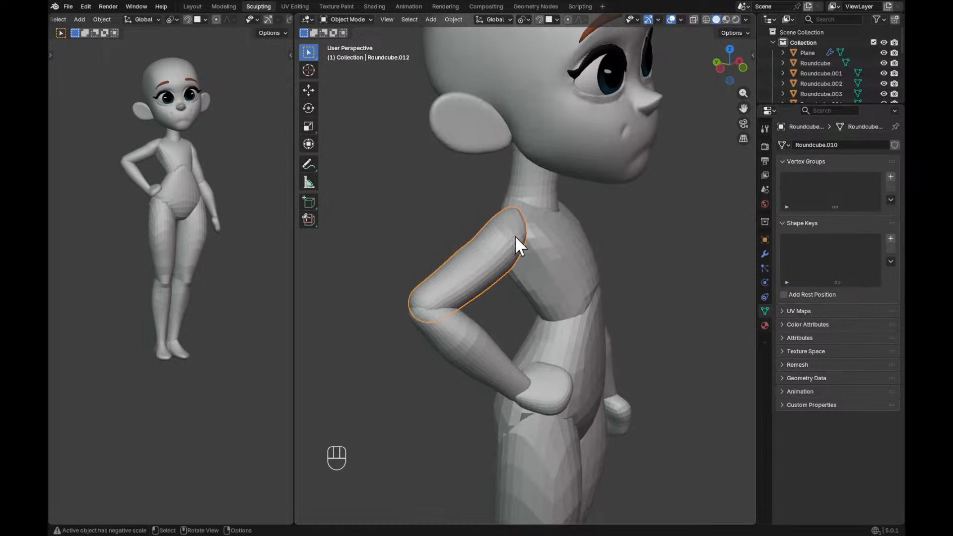
Enter Sculpt Mode on the right upper arm and adjust its shape near the elbow with the Grab brush.
left_click(551, 265)
key("ctrl+Tab")
left_click_drag(559, 283, 561, 263, "ctrl+alt")
left_click_drag(560, 263, 512, 269, "alt")
left_click_drag(512, 269, 510, 266, "alt+shift")
mouse_move(567, 252)
left_mouse_down("alt")
mouse_move(545, 248)
mouse_move(564, 245)
mouse_move(555, 245)
left_mouse_up("alt")
left_click_drag(555, 245, 570, 271, "alt+shift")
key("f")
mouse_move(569, 271)
left_mouse_down("alt")
mouse_move(518, 262)
mouse_move(558, 258)
mouse_move(554, 271)
left_mouse_up("alt")
key("f")
key("f")
key("f")
key("f")
key("f")
key("f")
key("f")
key("f")
key("f")
Thicken the right upper arm near the elbow with the Inflate/Deflate brush.
key("i")
key("f")
key("f")
key("f")
left_click_drag(441, 288, 439, 291)
left_click_drag(450, 274, 441, 288)
left_click_drag(455, 270, 475, 273)
Switch sculpting to the right forearm and set the Inflate/Deflate brush to 496 px to fill it out below the elbow.
left_click_drag(448, 336, 445, 285, "alt+shift")
key("alt+q")
key("f")
key("f")
key("f")
key("f")
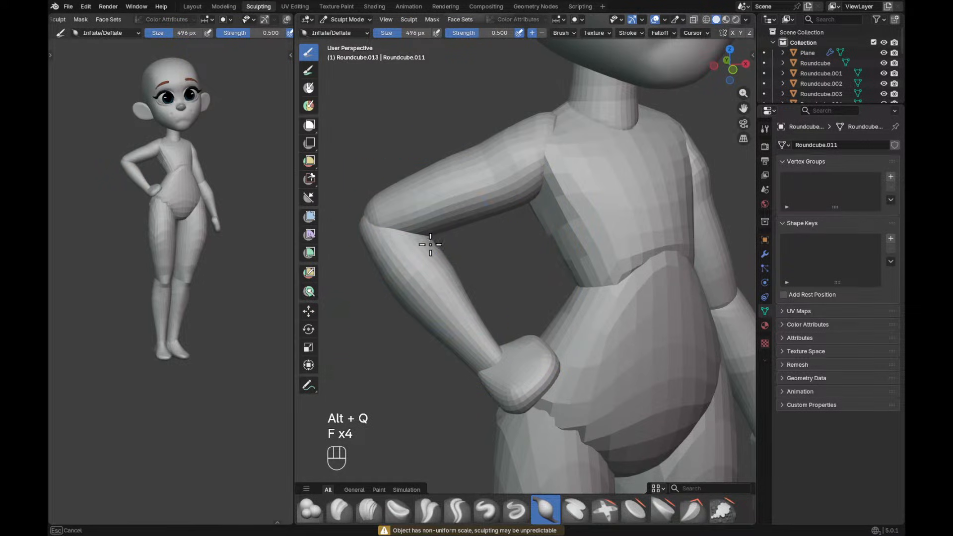
left_click(458, 273)
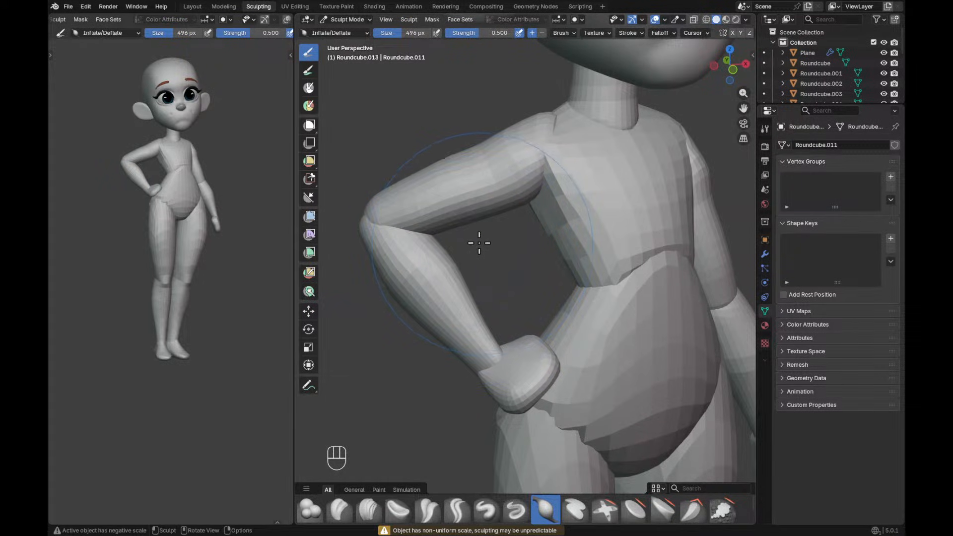
Switch back to the right upper arm and shape its elbow end with the Grab brush, enlarging it to 372 px.
mouse_move(524, 251)
left_mouse_down("ctrl+alt")
mouse_move(536, 243)
mouse_move(526, 221)
mouse_move(498, 243)
left_mouse_up("ctrl+alt")
key("alt+q")
key("g")
key("f")
key("g")
key("f")
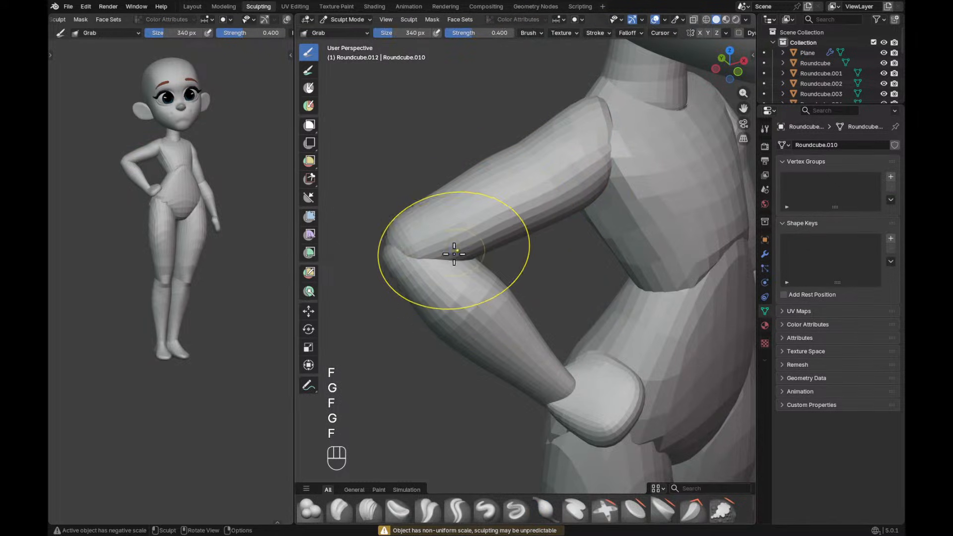
left_click(493, 251)
key("f")
left_click(521, 240)
Reduce the Grab brush to 326 px and refine the underside of the right upper arm above the elbow crease.
key("f")
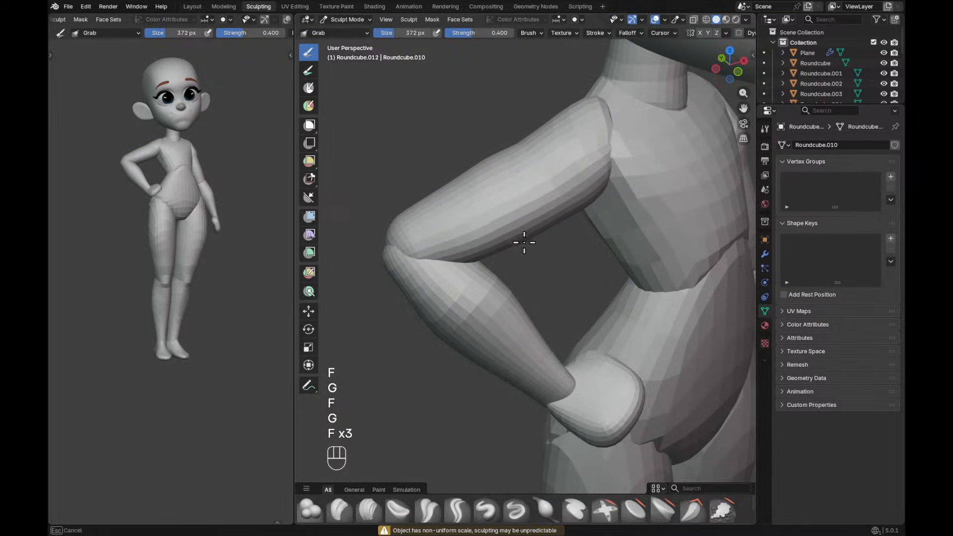
key("f")
key("f")
left_click(506, 246)
key("f")
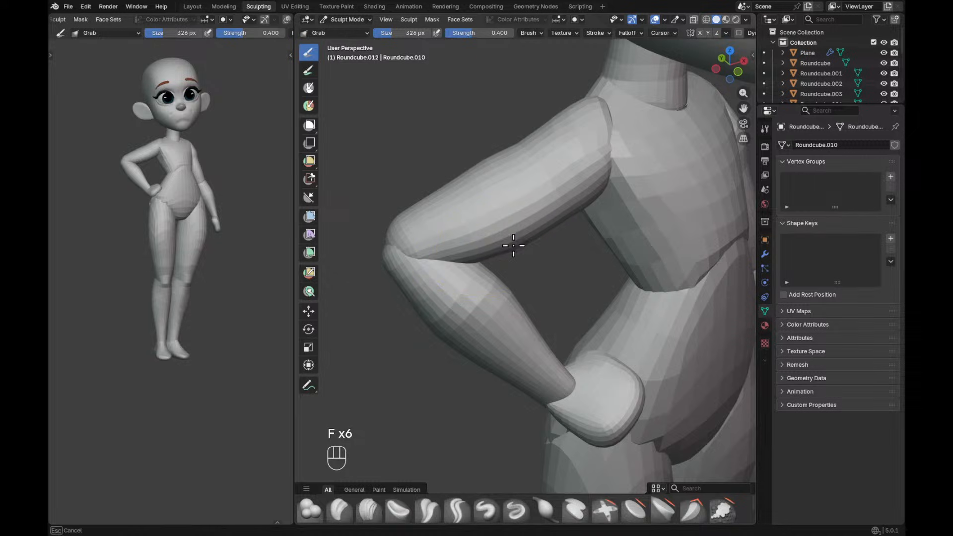
Adjust the outline of the right upper arm from a slightly turned view with the Grab brush.
middle_click_drag(468, 249, 454, 229)
key("f")
left_click(464, 229)
left_click_drag(435, 164, 442, 163)
key("f")
key("f")
left_click(452, 162)
Reshape the right upper arm from the opposite side with the resized Grab brush.
mouse_move(409, 225)
middle_mouse_down("alt")
mouse_move(627, 245)
mouse_move(684, 230)
middle_mouse_up("alt")
left_click_drag(677, 216, 671, 199)
key("f")
left_click(684, 194)
mouse_move(672, 202)
middle_mouse_down("alt")
mouse_move(691, 193)
mouse_move(655, 223)
mouse_move(644, 219)
middle_mouse_up("alt")
key("f")
key("f")
left_click(684, 217)
Switch sculpting to the right forearm and shape its upper part near the elbow, reducing the Grab brush to 244 px.
key("alt+q")
key("f")
left_click(688, 214)
key("f")
key("f")
left_click(691, 196)
mouse_move(691, 195)
middle_mouse_down("alt")
mouse_move(603, 244)
mouse_move(436, 258)
middle_mouse_up("alt")
key("f")
key("f")
key("f")
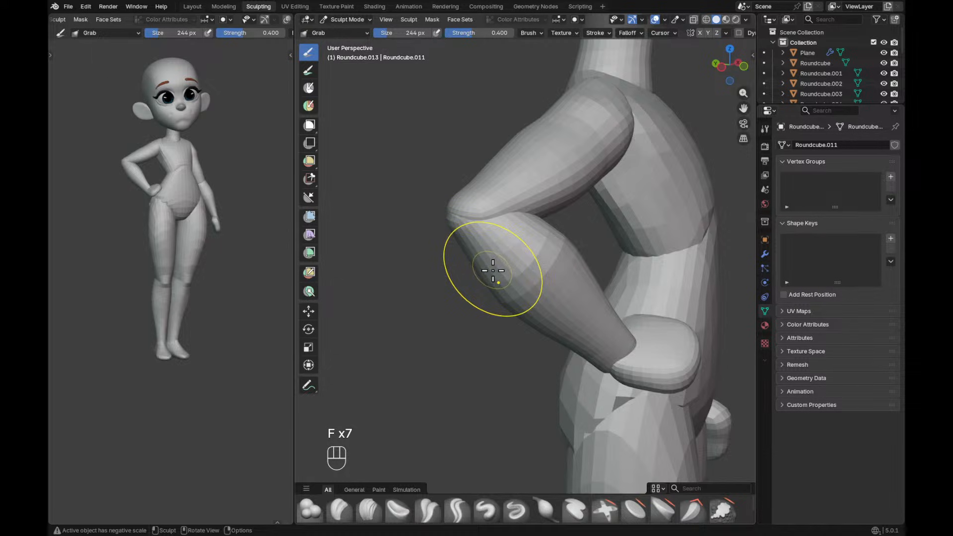
Refine the right forearm's outline toward the wrist from behind, enlarging the Grab brush to 410 px.
middle_click_drag(524, 315, 473, 308, "shift")
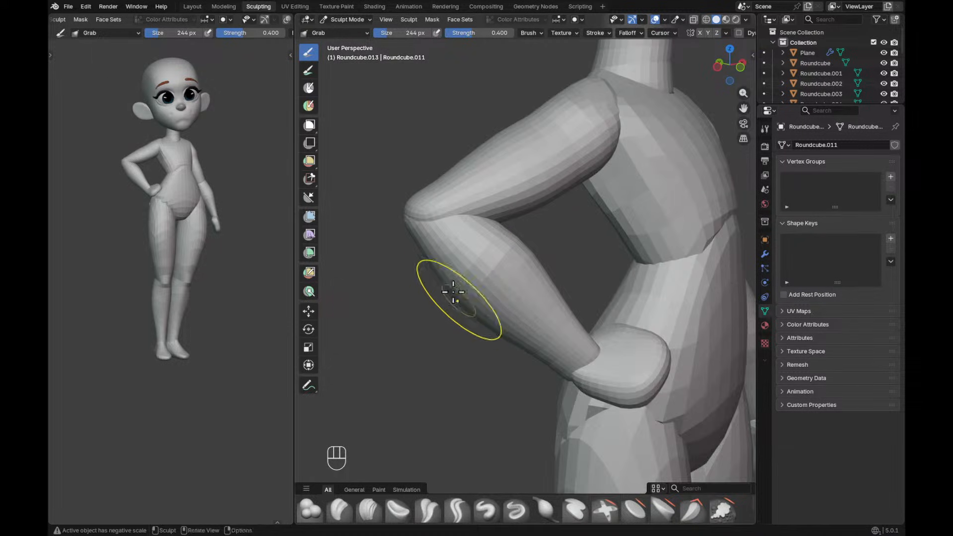
mouse_move(566, 301)
middle_mouse_down("alt")
mouse_move(558, 317)
mouse_move(654, 319)
mouse_move(657, 341)
mouse_move(670, 334)
mouse_move(647, 329)
mouse_move(653, 302)
middle_mouse_up("alt")
key("f")
key("f")
left_click(586, 314)
key("f")
key("f")
key("f")
left_click(678, 326)
key("f")
key("f")
left_click(631, 331)
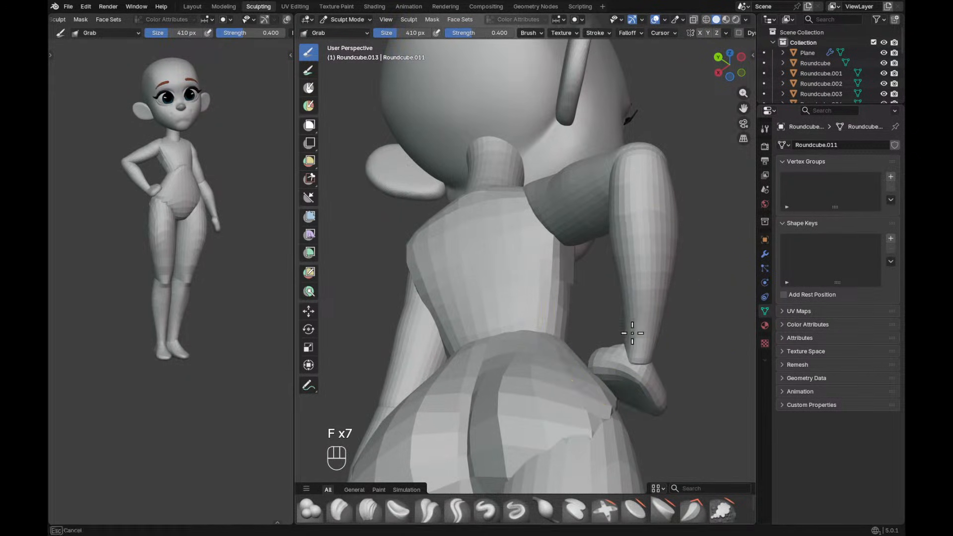
Smooth out the right forearm's contour from the front with the Grab brush at 330 px.
mouse_move(655, 313)
middle_mouse_down("alt")
mouse_move(633, 336)
mouse_move(610, 334)
mouse_move(617, 300)
mouse_move(629, 313)
mouse_move(634, 240)
mouse_move(591, 293)
mouse_move(593, 248)
mouse_move(526, 261)
middle_mouse_up("alt")
key("f")
key("f")
left_click(465, 260)
key("f")
left_click(432, 218)
middle_click_drag(417, 222, 422, 220, "alt")
key("f")
key("f")
left_click(428, 231)
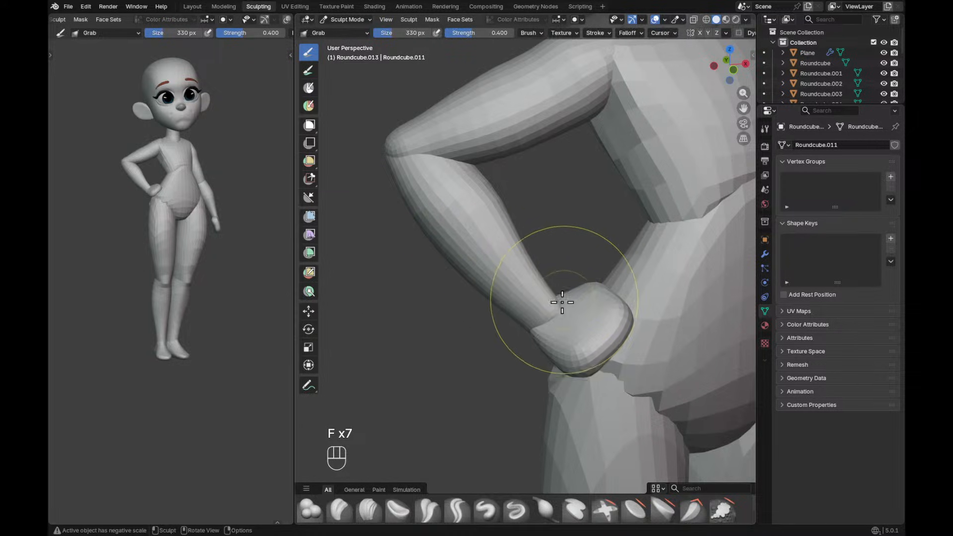
Switch sculpting to the right hand and shape it against the hip with the Grab brush.
mouse_move(581, 318)
left_mouse_down("alt")
mouse_move(640, 285)
mouse_move(679, 219)
mouse_move(655, 300)
mouse_move(639, 285)
mouse_move(655, 276)
mouse_move(640, 292)
mouse_move(646, 260)
mouse_move(621, 325)
mouse_move(499, 378)
mouse_move(488, 317)
mouse_move(636, 298)
mouse_move(595, 298)
mouse_move(558, 343)
left_mouse_up("alt")
key("alt+q")
key("f")
key("f")
left_click(657, 276)
key("f")
left_click(644, 279)
key("f")
left_click(602, 323)
key("f")
left_click(482, 300)
Refine the right hand's outline around the palm and wrist with varying Grab brush sizes.
key("f")
left_click(612, 287)
left_click(563, 286)
key("f")
left_click(557, 344)
key("f")
left_click(546, 318)
key("f")
left_click(559, 306)
Reshape the right hand from behind with the Grab brush at 388 px.
left_click_drag(578, 269, 576, 276, "ctrl+alt")
left_click_drag(576, 276, 552, 218, "alt+shift")
mouse_move(551, 219)
left_mouse_down("ctrl+alt")
mouse_move(553, 248)
mouse_move(655, 219)
mouse_move(695, 249)
left_mouse_up("ctrl+alt")
key("f")
left_click(538, 245)
key("f")
left_click(669, 274)
key("f")
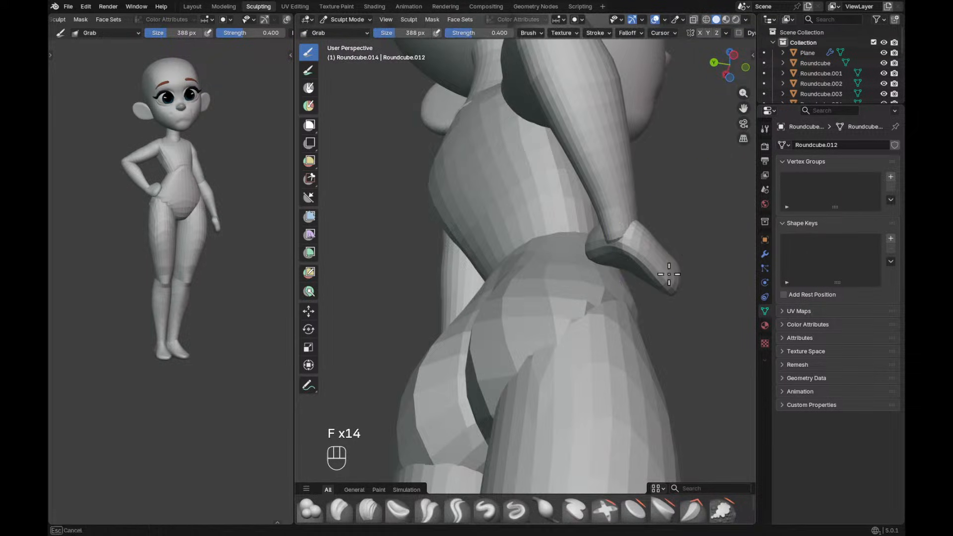
Rotate and move the right hand's whole mesh in Edit Mode so it sits closer to the hip.
mouse_move(633, 281)
left_mouse_down("alt")
mouse_move(627, 304)
mouse_move(644, 281)
left_mouse_up("alt")
key("Tab")
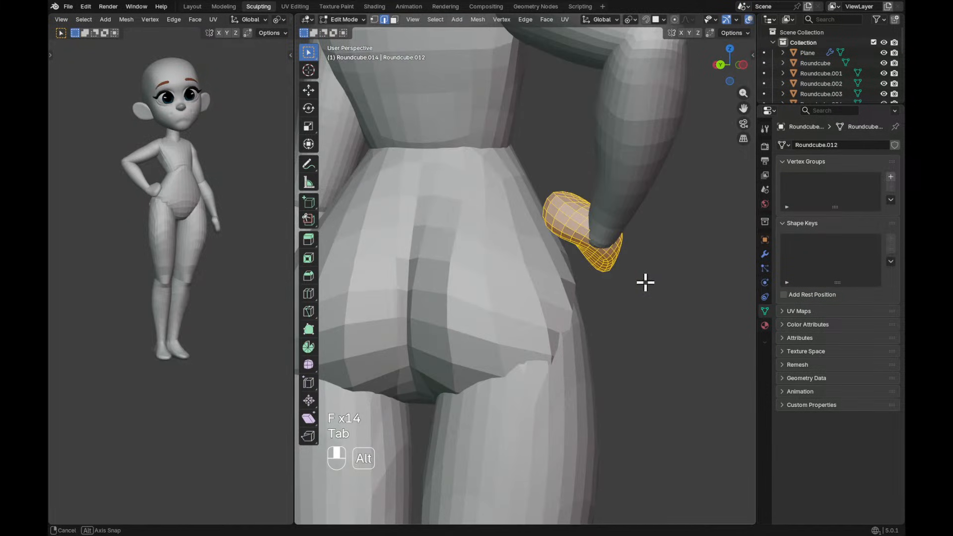
key("r")
left_click(635, 294)
key("g")
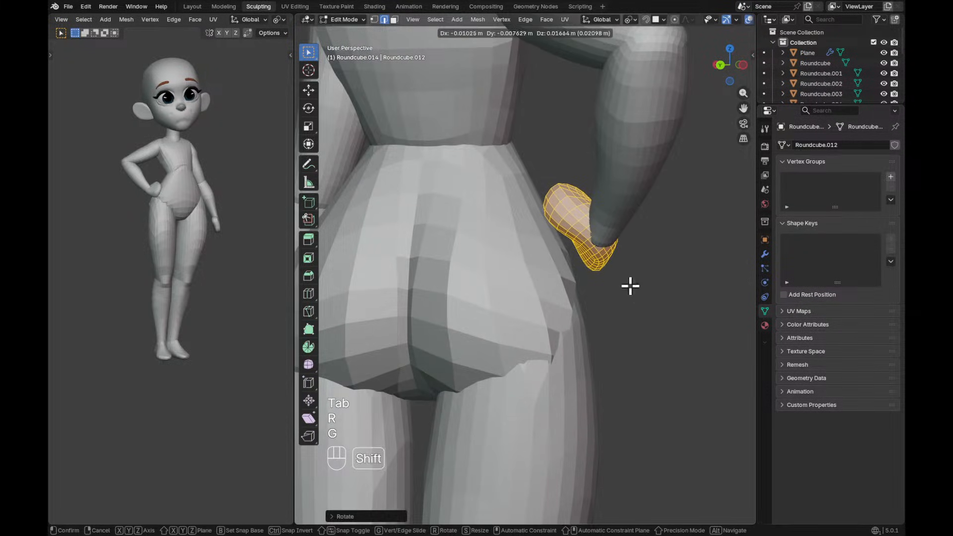
left_click(630, 286)
Trackball-rotate the right hand's mesh, then move and rotate it to line up with the wrist and hip.
key("r")
key("r")
left_click(635, 265)
key("g")
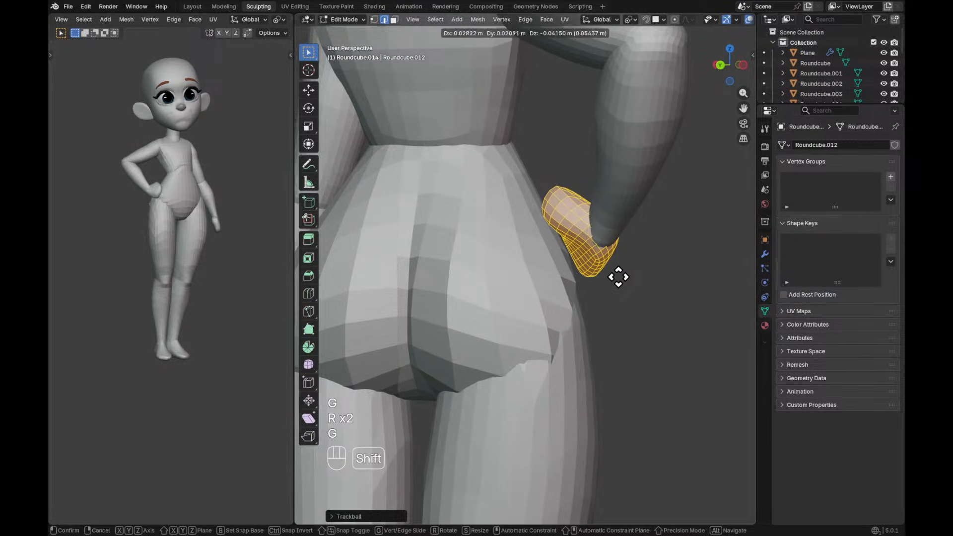
left_click(620, 274)
key("r")
left_click(634, 272)
middle_click_drag(634, 272, 645, 236)
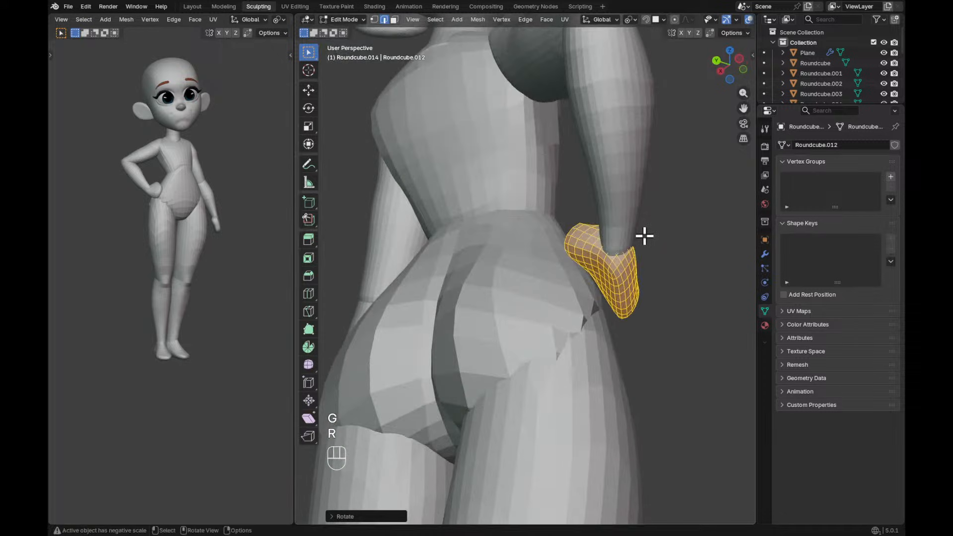
Return to Sculpt Mode and adjust the right hand's lower part with the Grab brush.
key("ctrl+Tab")
key("f")
mouse_move(636, 300)
middle_mouse_down("alt")
mouse_move(642, 279)
mouse_move(625, 281)
mouse_move(634, 276)
middle_mouse_up("alt")
left_click(642, 278)
key("f")
left_click(589, 278)
Try to thicken the right hand with the Inflate/Deflate brush at 198 px and undo the strokes.
key("i")
key("f")
left_click(608, 279)
key("f")
left_click(602, 279)
left_click_drag(628, 273, 624, 271)
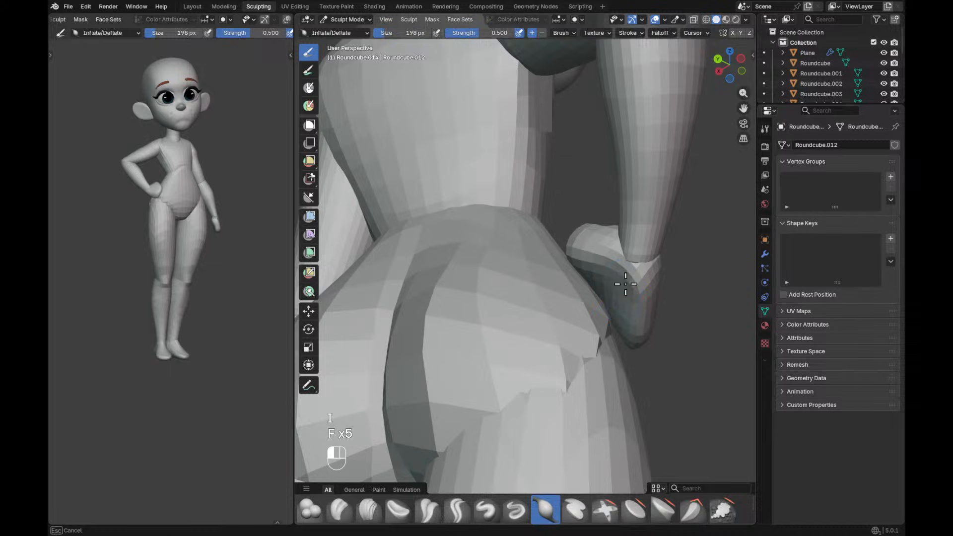
middle_click_drag(624, 305, 629, 302, "alt")
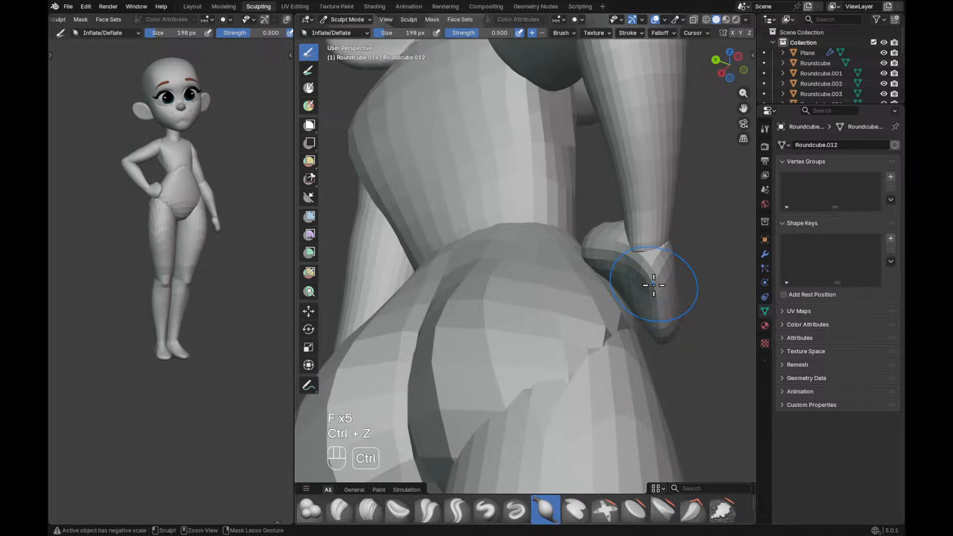
key("ctrl+z")
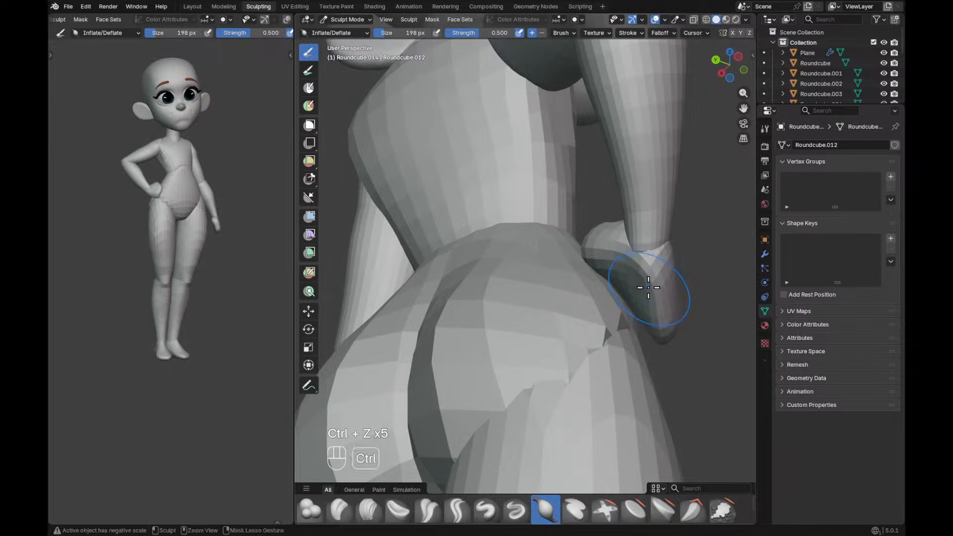
middle_click_drag(676, 324, 648, 317, "shift")
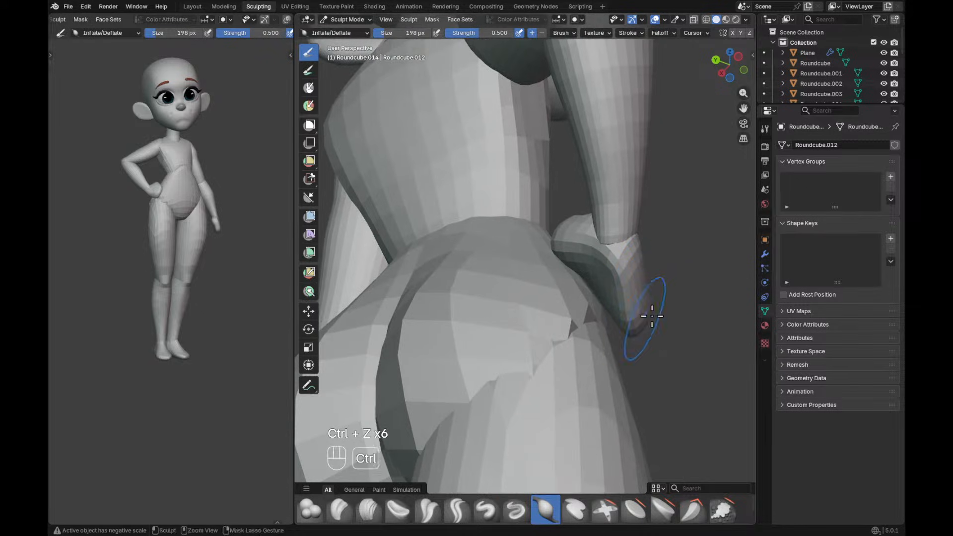
Return to Object Mode and check the right hand's scale in its transform values.
key("ctrl+Tab")
left_click(577, 322)
key("n")
left_click(749, 53)
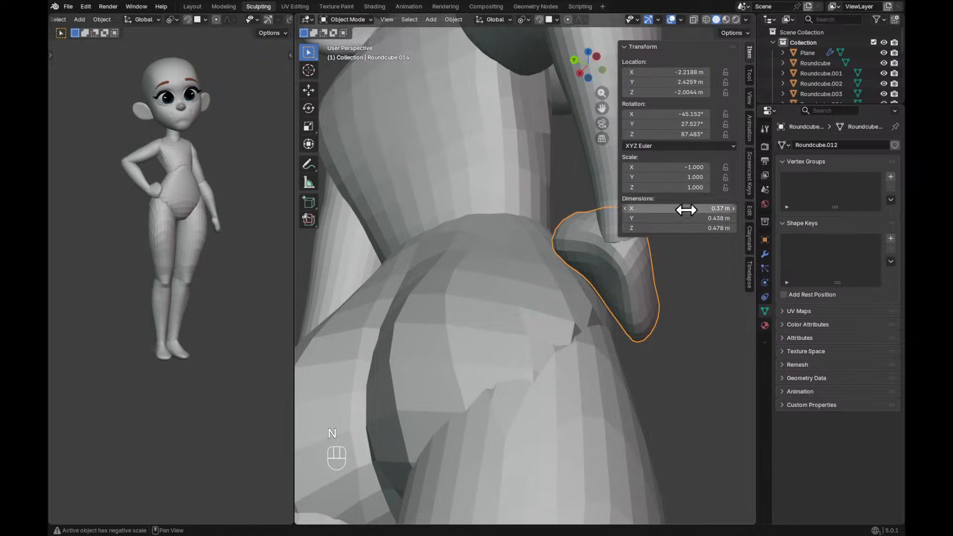
key("n")
Apply the scale of the right hand's mesh to clear its negative X scale.
left_click_drag(668, 231, 665, 256, "alt")
left_click_drag(665, 256, 654, 297, "ctrl+alt")
left_click_drag(611, 192, 609, 211, "alt+shift")
left_click_drag(609, 211, 612, 190, "ctrl+alt")
key("ctrl+a")
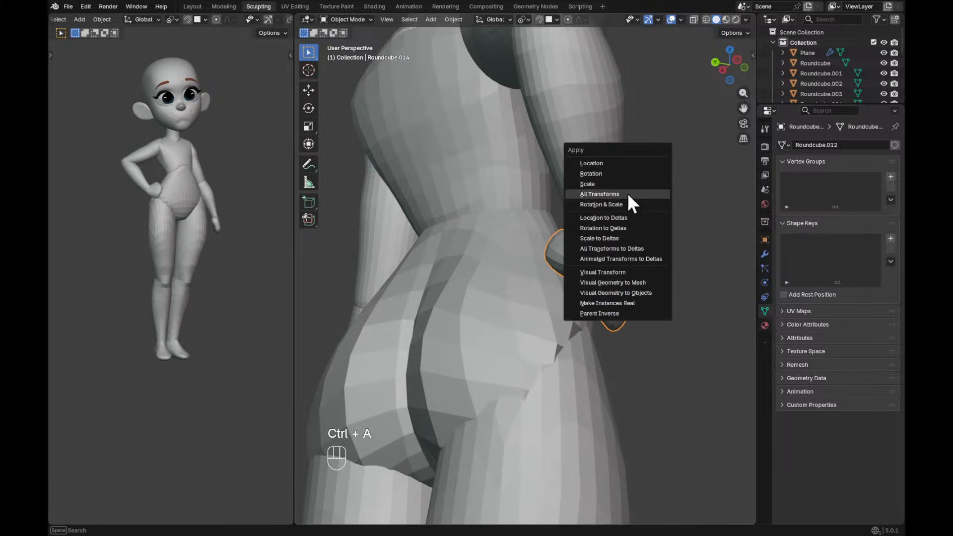
left_click(619, 183)
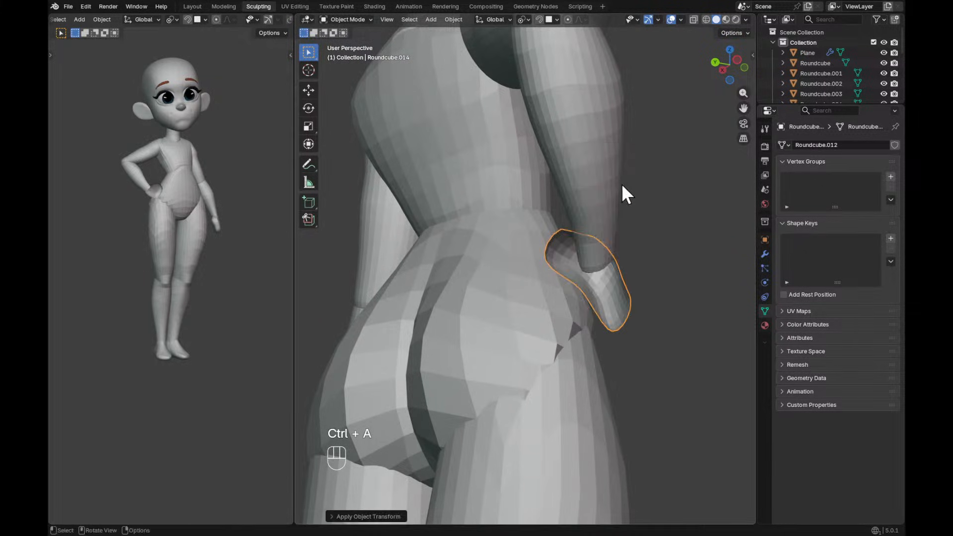
Add the right arm pieces to the selection and apply their object transforms.
middle_click_drag(650, 177, 571, 198)
left_click(549, 179, "shift")
key("ctrl+a")
left_click(558, 123)
Add the right leg and foot pieces to the selection and apply their object transforms.
left_click_drag(629, 170, 570, 196, "alt")
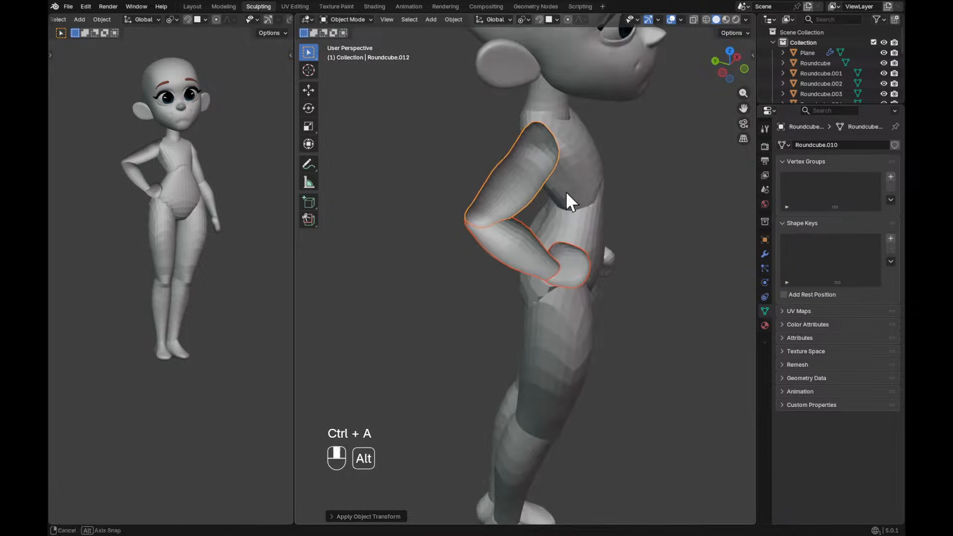
left_click_drag(632, 283, 591, 275, "alt")
left_click_drag(597, 345, 586, 199, "alt+shift")
left_click(560, 328, "shift")
left_click(546, 482, "shift")
left_click_drag(576, 409, 595, 323, "alt")
key("ctrl+a")
left_click(605, 303)
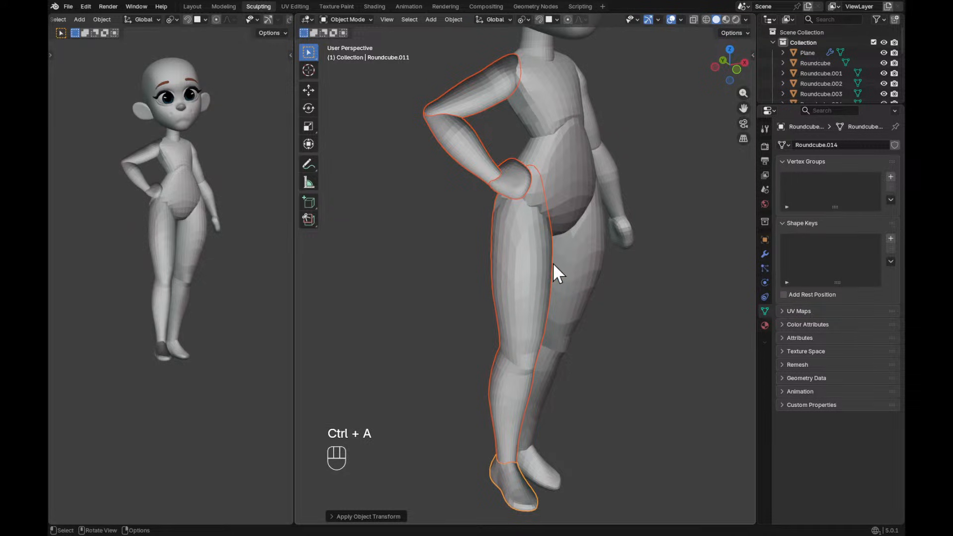
Recalculate the normals of all selected arm, hand, leg and foot meshes in Edit Mode, and return to Object Mode.
key("Tab")
key("a")
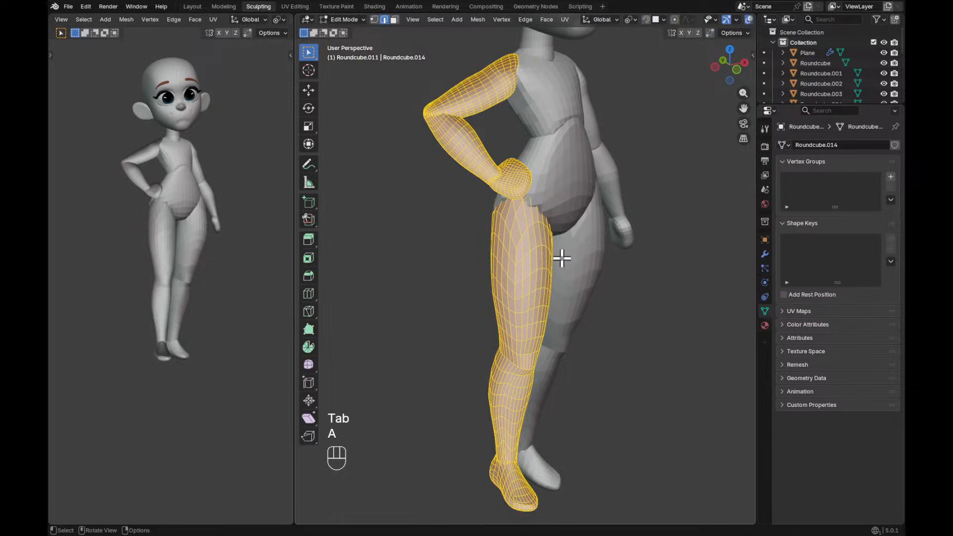
key("shift+n")
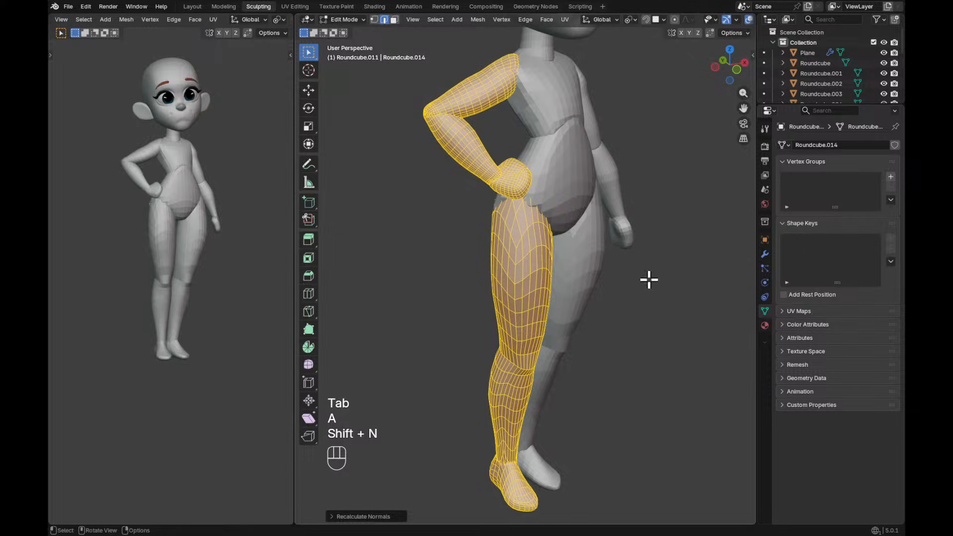
key("ctrl+Tab")
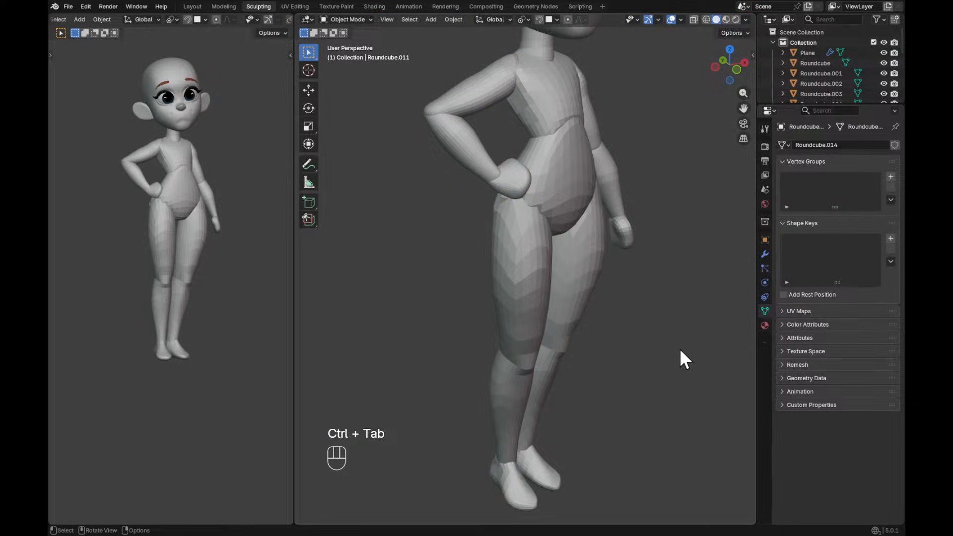
Select the chest mesh and reshape its sides in Sculpt Mode with a large Grab brush of up to 558 px.
left_click_drag(674, 347, 668, 327, "alt")
left_click_drag(668, 327, 655, 367, "alt+shift")
mouse_move(655, 368)
left_mouse_down("ctrl+alt")
mouse_move(637, 285)
mouse_move(615, 280)
left_mouse_up("ctrl+alt")
left_click(517, 143)
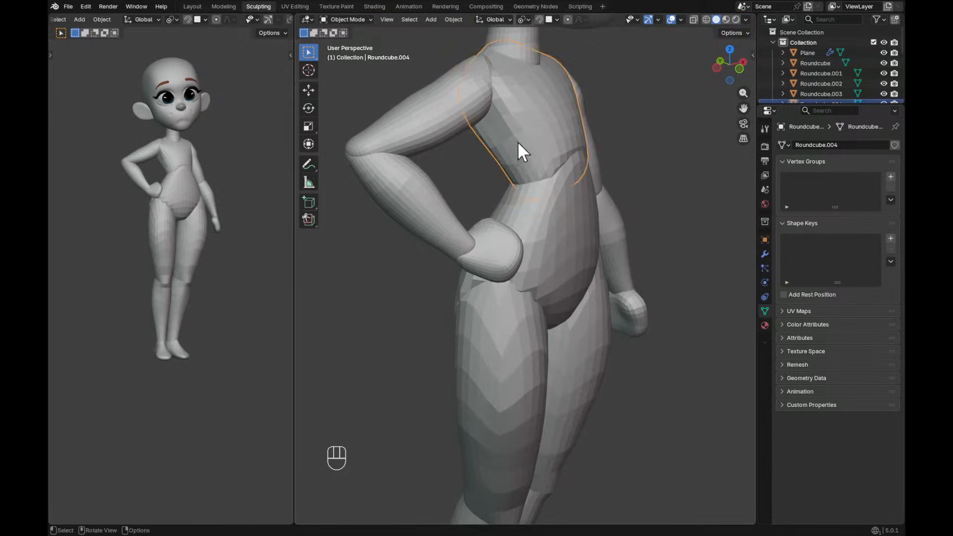
key("ctrl+Tab")
middle_click_drag(550, 154, 573, 240)
key("f")
key("f")
mouse_move(544, 249)
left_mouse_down("alt")
mouse_move(556, 248)
mouse_move(522, 248)
left_mouse_up("alt")
key("f")
key("g")
key("f")
key("f")
left_click_drag(586, 235, 516, 240, "alt")
key("f")
key("f")
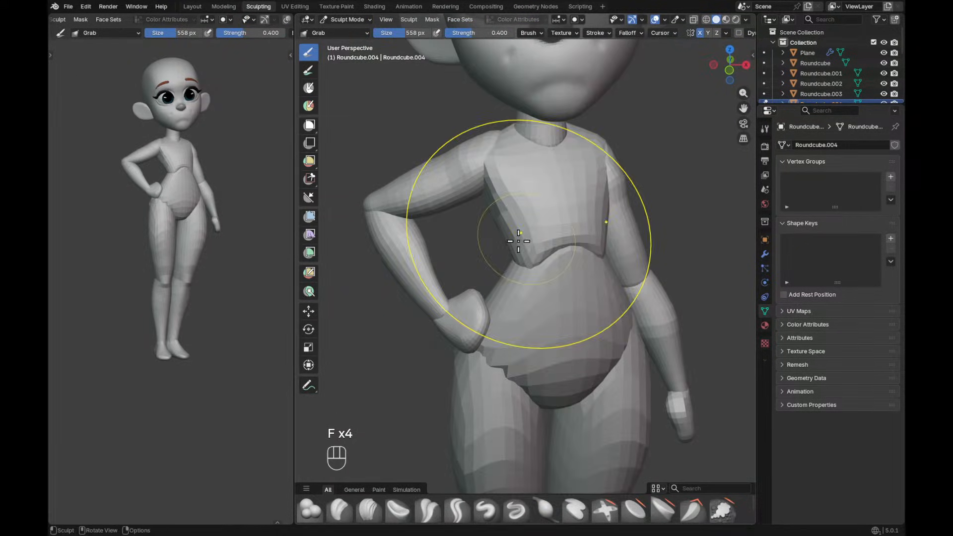
Refine the chest's side near the right armpit with the Grab brush at about 294 px.
key("f")
key("f")
left_click(430, 244)
mouse_move(500, 191)
left_mouse_down("alt+shift")
mouse_move(541, 246)
mouse_move(527, 225)
left_mouse_up("alt+shift")
key("f")
key("f")
key("f")
left_click(513, 218)
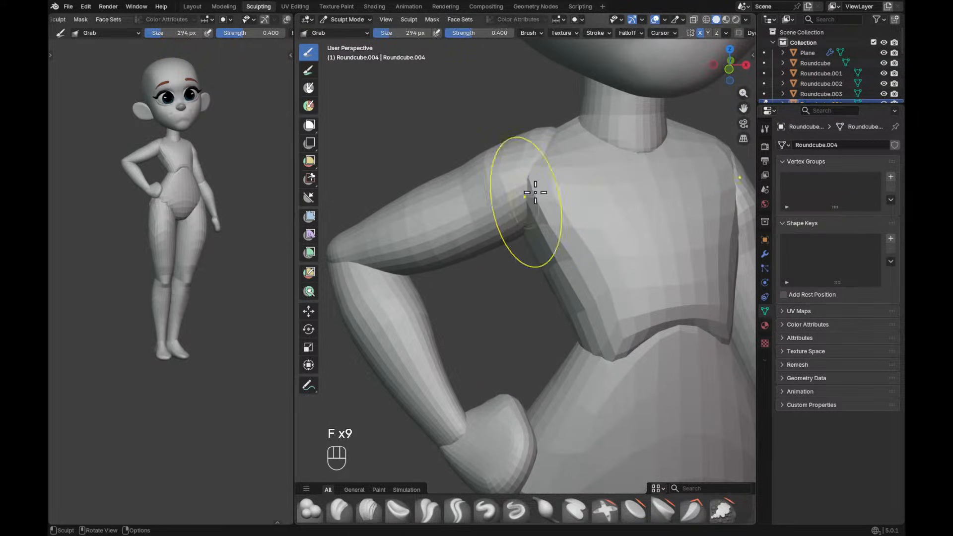
Switch sculpting to the right upper arm and shape its shoulder end where it meets the chest with the Grab brush.
mouse_move(552, 170)
left_mouse_down("alt")
mouse_move(553, 142)
mouse_move(540, 173)
left_mouse_up("alt")
key("alt+q")
key("f")
key("f")
left_click(536, 138)
key("f")
key("f")
key("f")
left_click(554, 168)
mouse_move(530, 177)
left_mouse_down("alt")
mouse_move(543, 187)
mouse_move(499, 173)
mouse_move(538, 182)
left_mouse_up("alt")
key("f")
left_click(543, 187)
key("f")
left_click(561, 176)
key("f")
left_click(563, 175)
Adjust the right upper arm's shoulder from above and behind with the Grab brush at about 246 px.
mouse_move(580, 158)
left_mouse_down("alt")
mouse_move(616, 191)
mouse_move(538, 202)
mouse_move(524, 242)
mouse_move(538, 235)
mouse_move(477, 234)
mouse_move(445, 260)
mouse_move(449, 271)
left_mouse_up("alt")
key("f")
left_click(511, 245)
key("f")
left_click(465, 234)
key("f")
left_click(430, 237)
left_click_drag(430, 237, 447, 264, "alt")
key("f")
key("f")
left_click(447, 264)
key("f")
key("f")
left_click(453, 278)
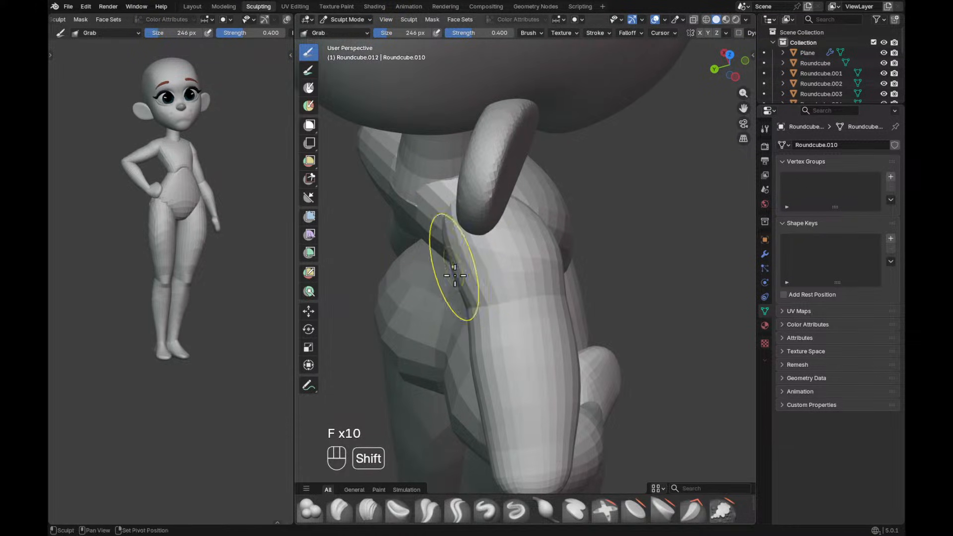
middle_click_drag(453, 272, 468, 240, "shift")
key("f")
left_click(464, 253)
mouse_move(467, 243)
left_mouse_down()
mouse_move(546, 249)
mouse_move(570, 238)
mouse_move(582, 199)
mouse_move(626, 199)
left_mouse_up()
key("f")
key("f")
left_click(501, 247)
Switch sculpting to the chest and round its front profile from the side with the Grab brush at 298 to 342 px.
key("alt+q")
left_click_drag(566, 211, 601, 211, "ctrl+alt")
mouse_move(601, 211)
left_mouse_down("alt+shift")
mouse_move(605, 187)
mouse_move(608, 233)
left_mouse_up("alt+shift")
key("f")
mouse_move(608, 234)
left_mouse_down("alt")
mouse_move(575, 223)
mouse_move(566, 232)
left_mouse_up("alt")
left_click(574, 218)
key("f")
left_click(577, 222)
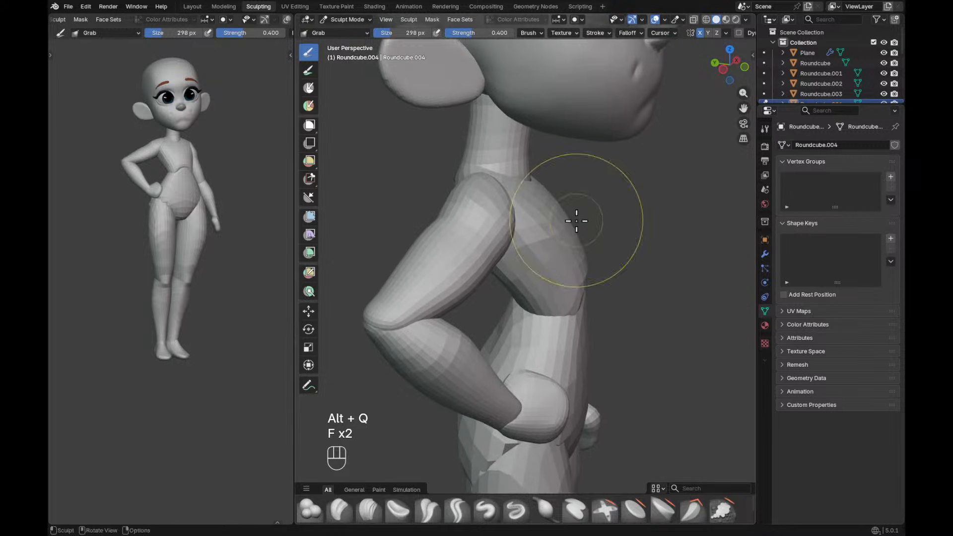
key("f")
left_click(575, 224)
key("f")
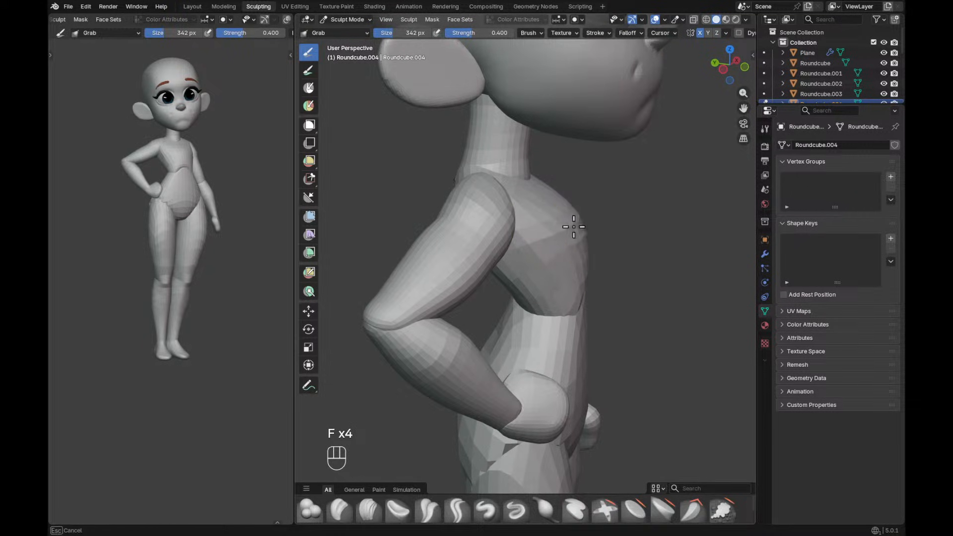
left_click(578, 220)
Shape the slope from the chest's top to the neck and shoulders with the Grab brush at 392 px.
mouse_move(578, 220)
left_mouse_down("alt")
mouse_move(591, 221)
mouse_move(557, 206)
left_mouse_up("alt")
mouse_move(648, 192)
left_mouse_down("ctrl+alt")
mouse_move(630, 222)
mouse_move(636, 213)
left_mouse_up("ctrl+alt")
key("f")
key("f")
key("f")
key("f")
left_click(638, 203)
left_click_drag(633, 198, 642, 190, "alt+shift")
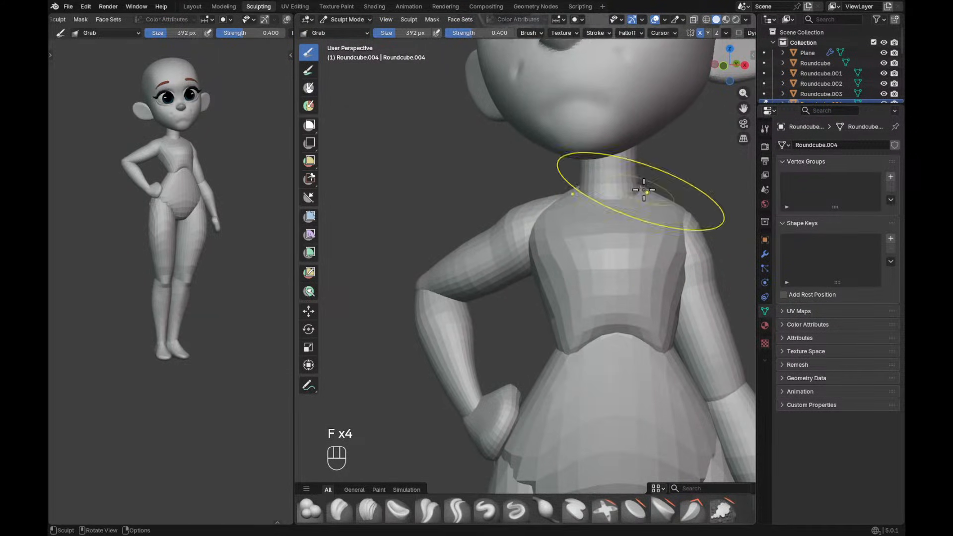
Turn on X-ray and adjust the chest's shoulder line over the right arm with the Grab brush at 414 px.
left_click_drag(571, 195, 532, 195, "alt")
key("f")
left_click(532, 195)
key("alt+z")
key("f")
key("f")
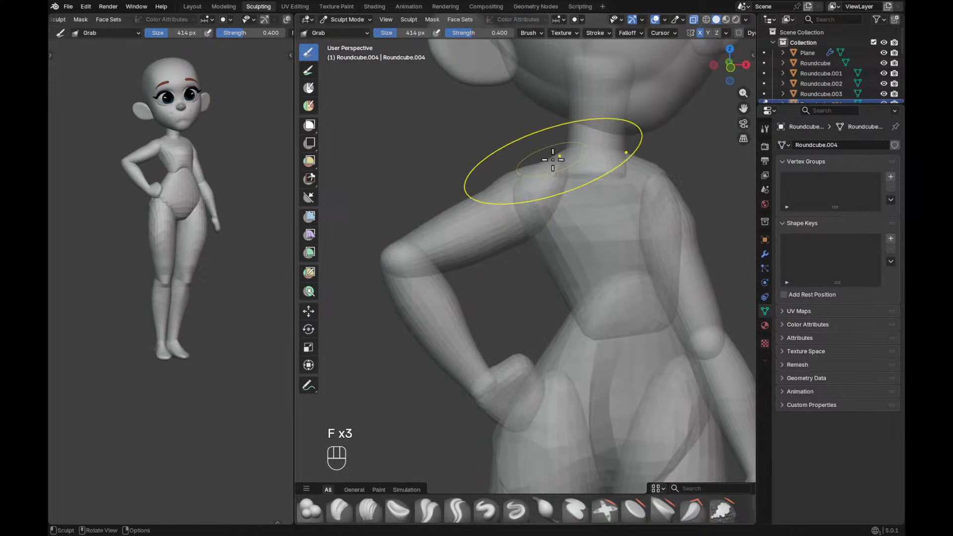
Switch sculpting to the right upper arm, turn off X-ray, and reshape the arm near the armpit with the Grab brush.
key("alt+q")
key("alt+z")
key("f")
key("f")
middle_click_drag(524, 257, 521, 255, "shift")
key("f")
key("f")
key("f")
left_click(542, 251)
middle_click_drag(543, 252, 531, 254, "alt")
key("f")
left_click_drag(547, 246, 542, 248)
key("f")
key("f")
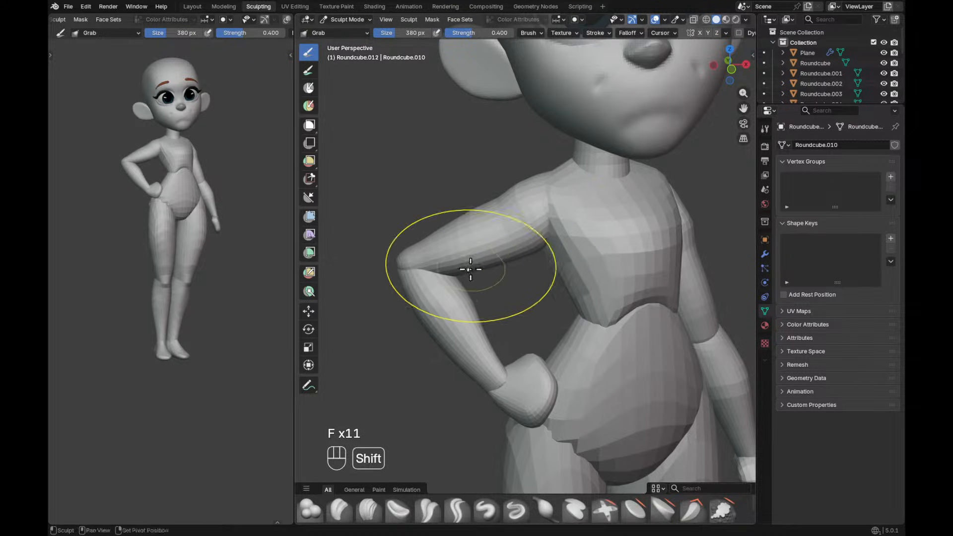
Thicken the right upper arm near the elbow with the Inflate/Deflate brush at 380 px.
middle_click_drag(596, 268, 595, 331, "ctrl+alt")
middle_click_drag(595, 331, 559, 318, "alt+shift")
middle_click_drag(563, 288, 635, 313, "ctrl+alt")
mouse_move(635, 313)
middle_mouse_down("ctrl+alt")
mouse_move(637, 242)
mouse_move(668, 231)
middle_mouse_up("ctrl+alt")
key("i")
left_click_drag(548, 272, 517, 283)
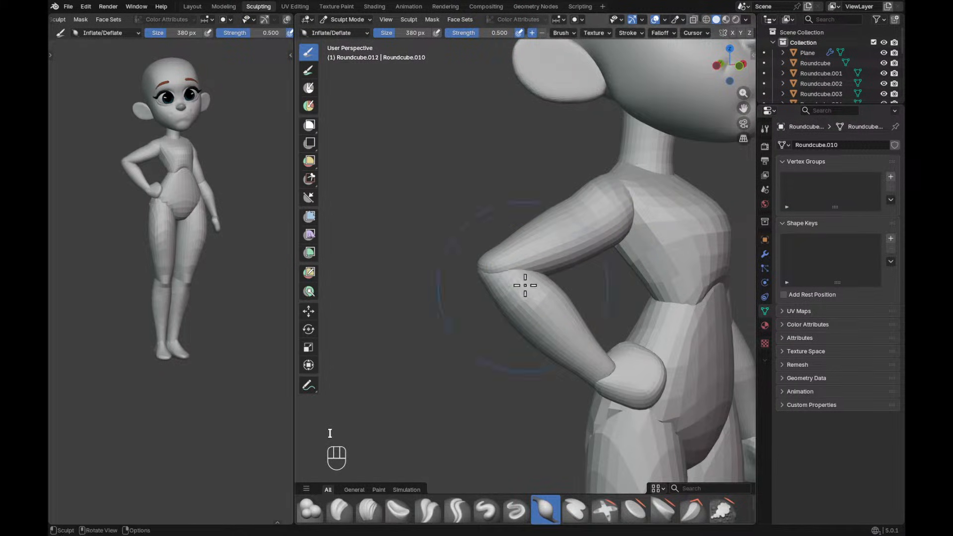
Return to the Grab brush and adjust the right upper arm's underside near the elbow at 338 px.
mouse_move(572, 263)
middle_mouse_down("alt")
mouse_move(580, 266)
mouse_move(564, 258)
mouse_move(595, 274)
mouse_move(581, 250)
middle_mouse_up("alt")
key("g")
key("f")
left_click(587, 263)
key("g")
key("f")
key("f")
key("f")
left_click(562, 258)
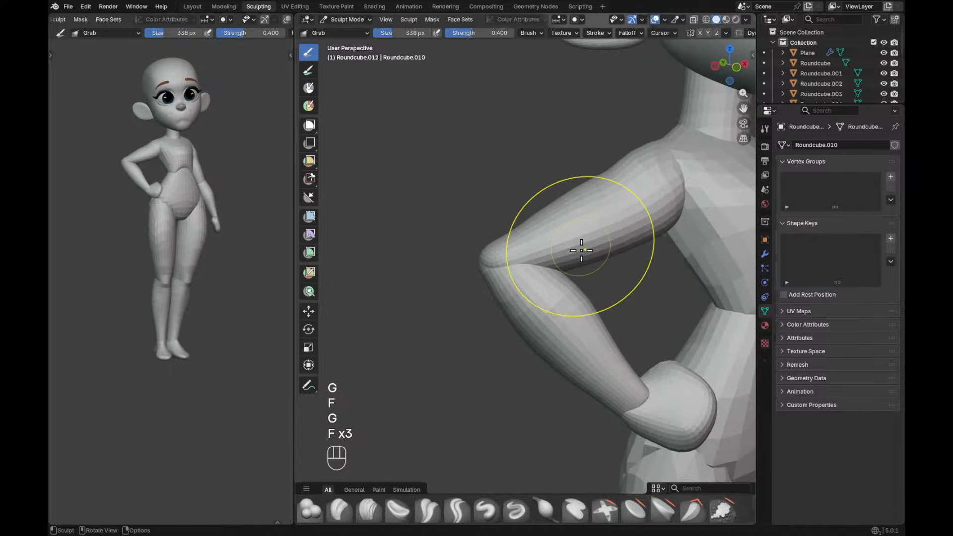
Pull the middle of the right upper arm's underside into a fuller curve with the Grab brush at 308 px.
key("f")
key("f")
left_click(613, 261)
left_click_drag(633, 250, 637, 248)
key("f")
left_click(600, 264)
key("f")
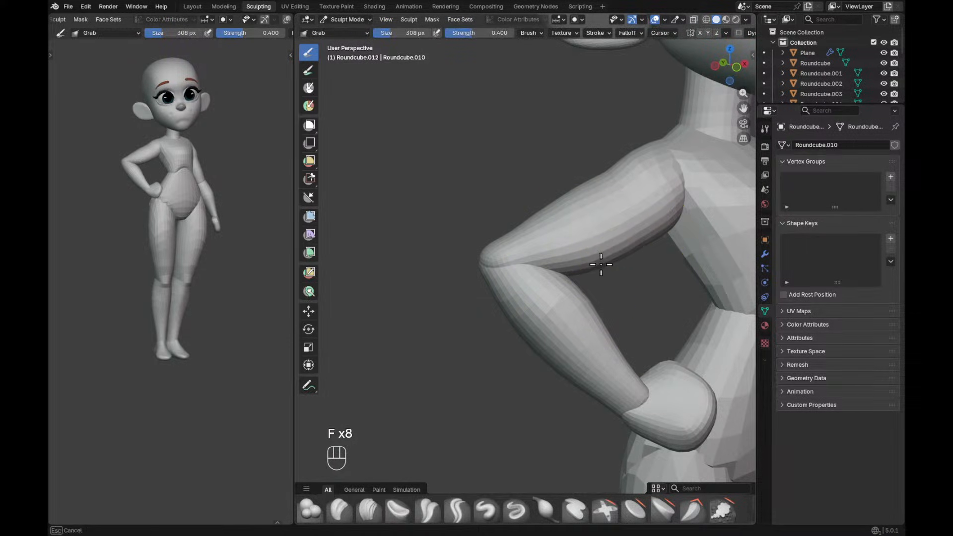
Refine the right upper arm's elbow end with the Grab brush at 318 px, and switch sculpting to the forearm.
mouse_move(612, 260)
middle_mouse_down("ctrl+alt")
mouse_move(605, 304)
mouse_move(532, 237)
mouse_move(601, 207)
middle_mouse_up("ctrl+alt")
key("g")
key("f")
key("f")
left_click(532, 242)
key("f")
key("f")
left_click(576, 217)
middle_click_drag(514, 264, 474, 288, "alt")
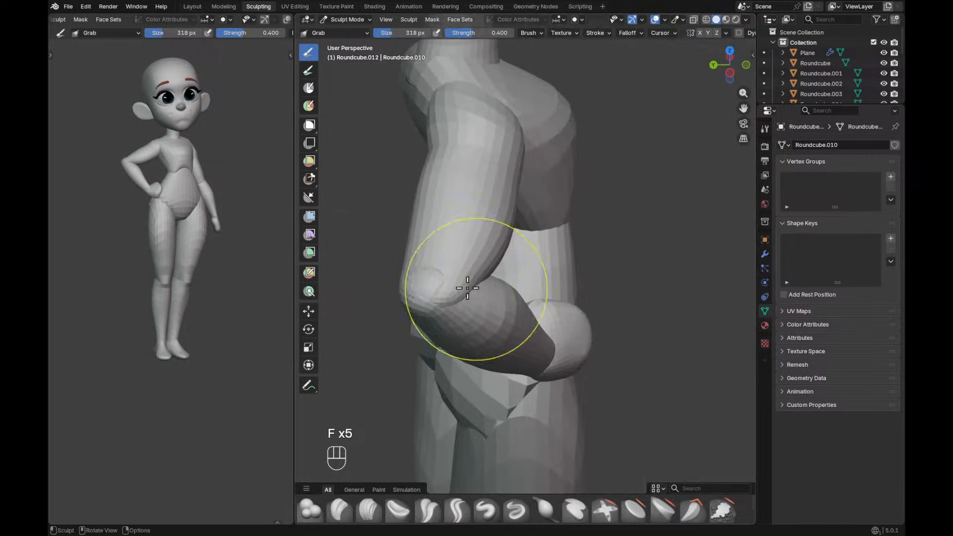
key("alt+q")
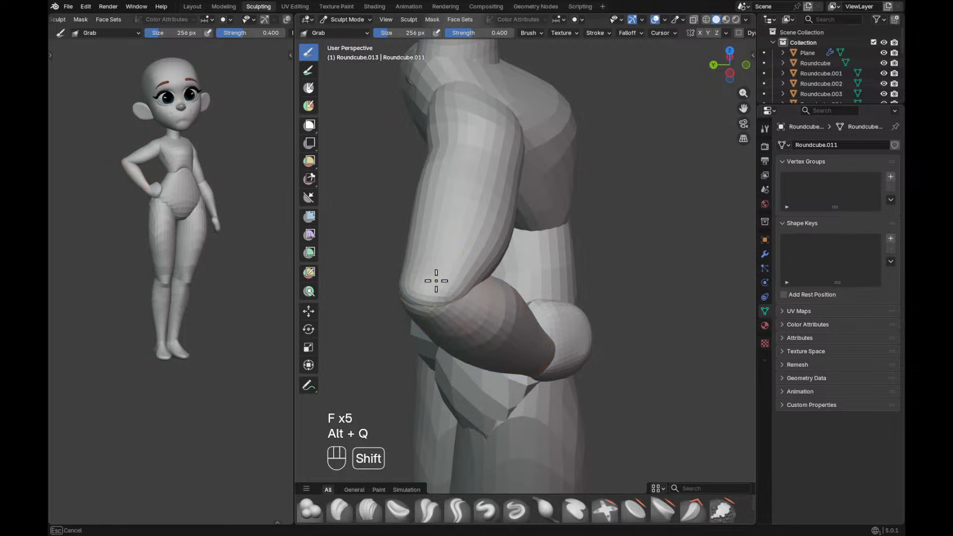
Adjust the right forearm's elbow end with the Grab brush at 380 px.
middle_click_drag(424, 300, 480, 284, "alt")
key("f")
key("f")
left_click(508, 285)
left_click_drag(466, 304, 451, 307)
middle_click_drag(496, 270, 516, 282, "ctrl+alt")
middle_click_drag(538, 248, 595, 233, "alt")
middle_click_drag(596, 233, 559, 283, "ctrl+alt")
middle_click_drag(590, 278, 594, 208, "ctrl+alt")
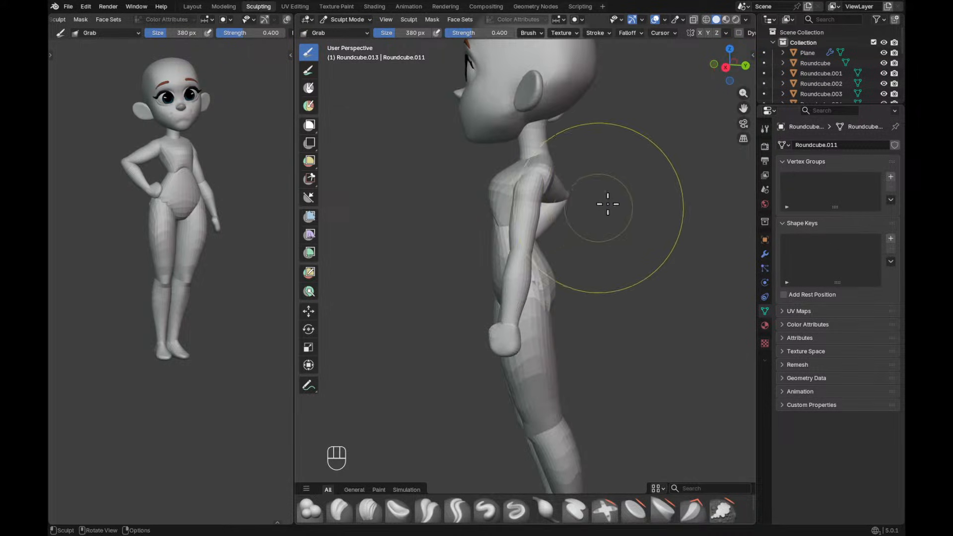
Rotate the left forearm and hand together in Edit Mode and shift them along global Y to meet the upper arm.
middle_click_drag(647, 221, 672, 245, "shift")
key("ctrl+Tab")
middle_click_drag(552, 337, 540, 332, "alt+shift")
left_click(540, 332)
key("Tab")
middle_click_drag(594, 273, 660, 272, "ctrl+alt")
key("a")
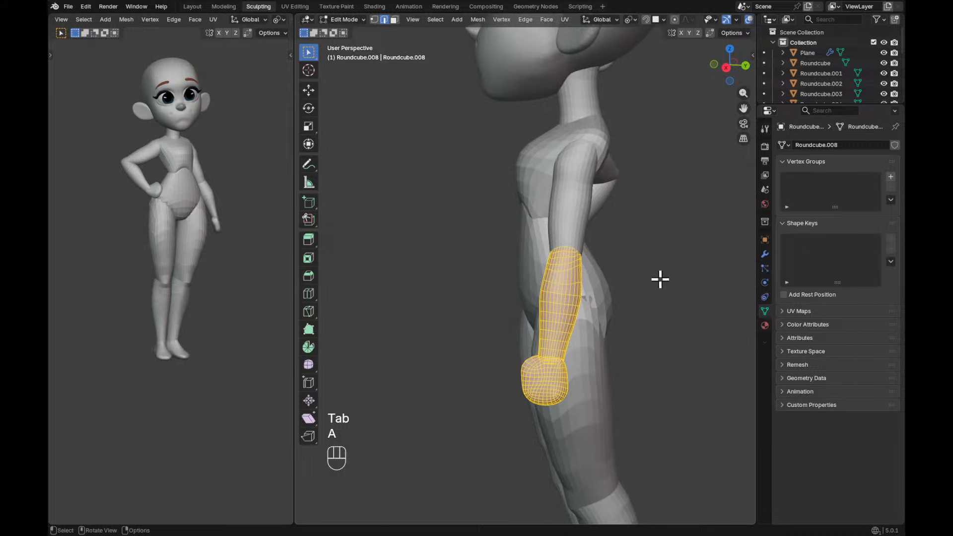
key("r")
left_click(655, 325)
key("g")
key("y")
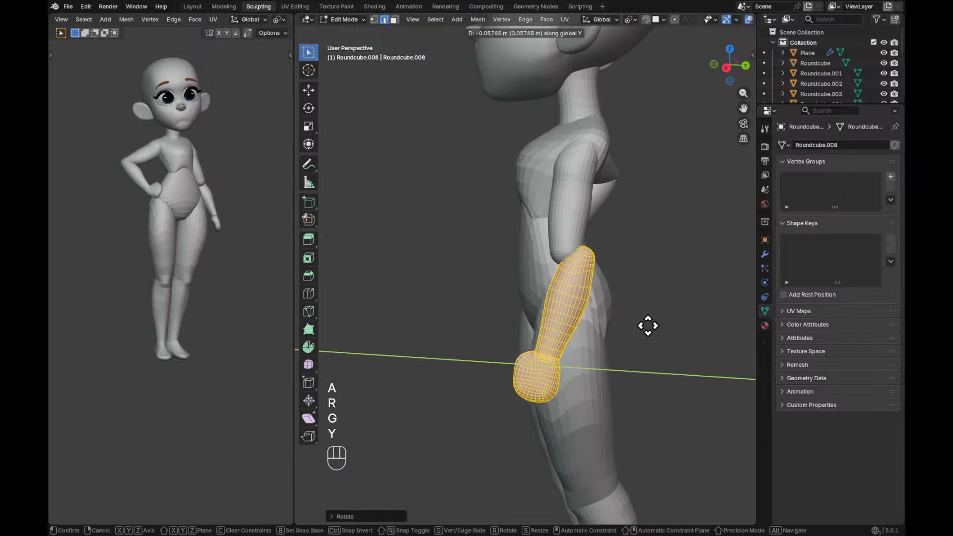
left_click(598, 334)
Rotate the whole left arm, including upper arm, forearm and hand, and shift it backward along global Y at the shoulder.
key("alt+q")
key("ctrl+Tab")
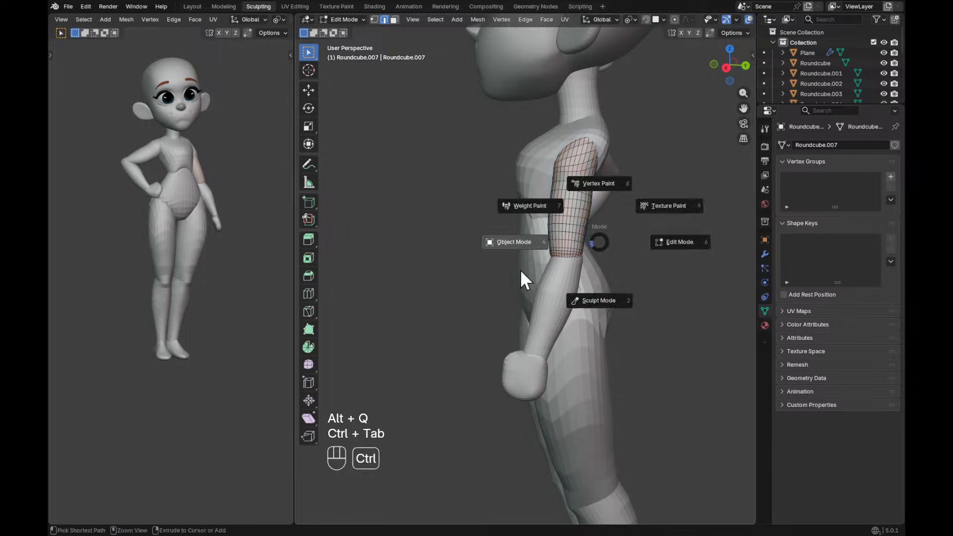
left_click(520, 269)
key("Tab")
key("a")
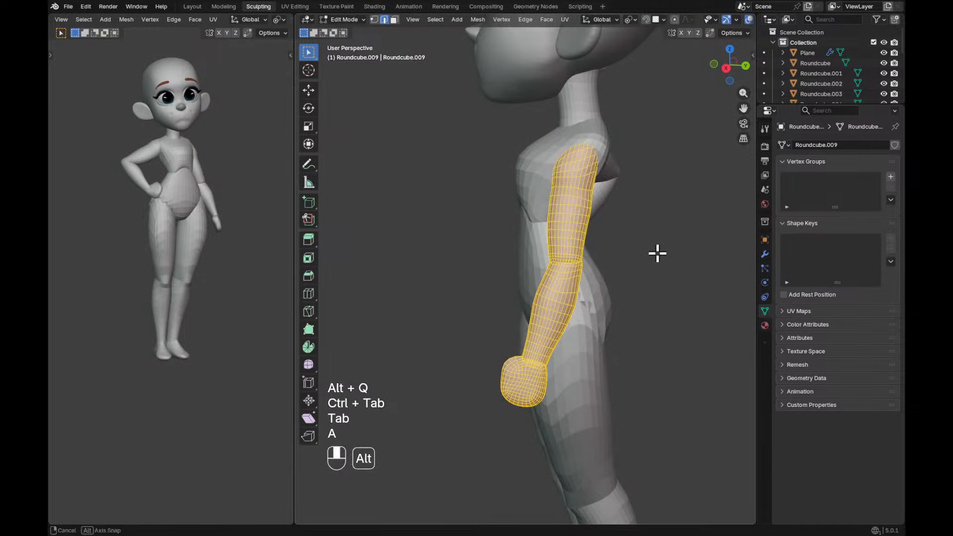
key("r")
left_click(660, 240)
key("g")
key("y")
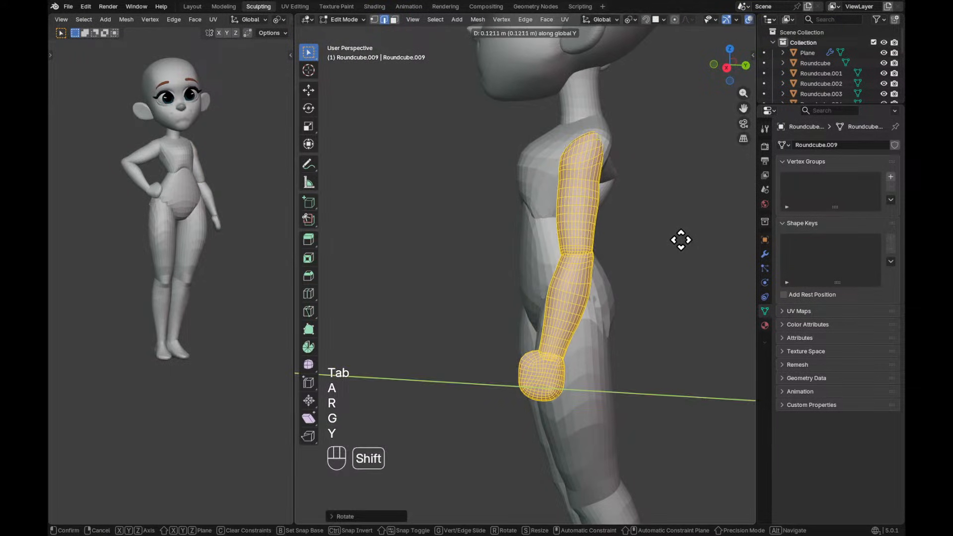
left_click(644, 248)
key("g")
key("y")
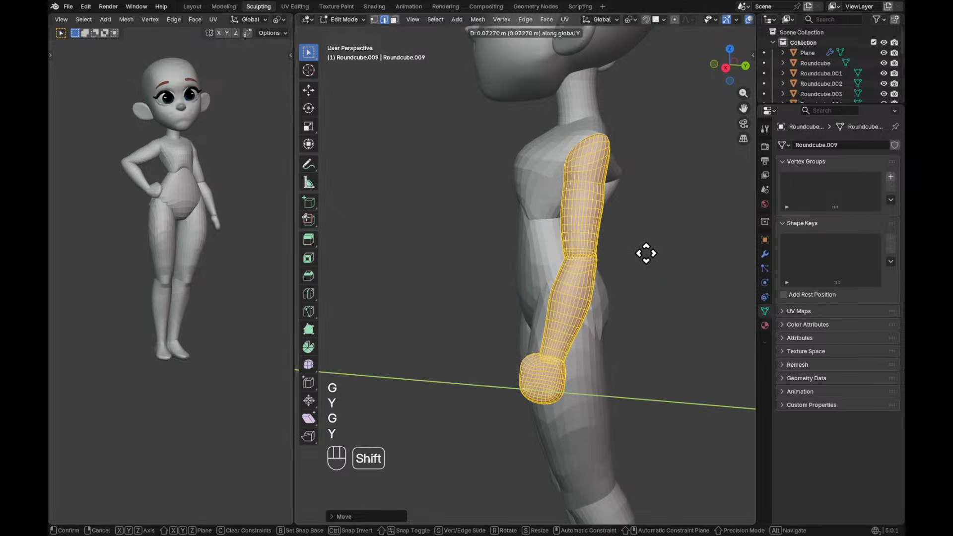
left_click(684, 252)
left_click_drag(228, 390, 244, 384, "alt")
left_click_drag(629, 139, 624, 298, "alt+shift")
key("ctrl+Tab")
left_click(578, 238)
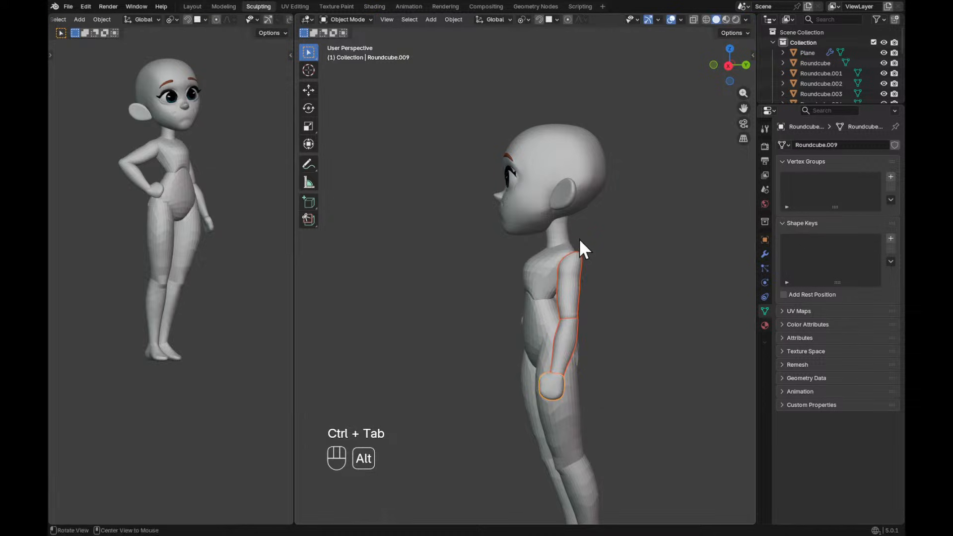
Change the pivot point and scale the neck mesh along global Z in Edit Mode.
key("alt+z")
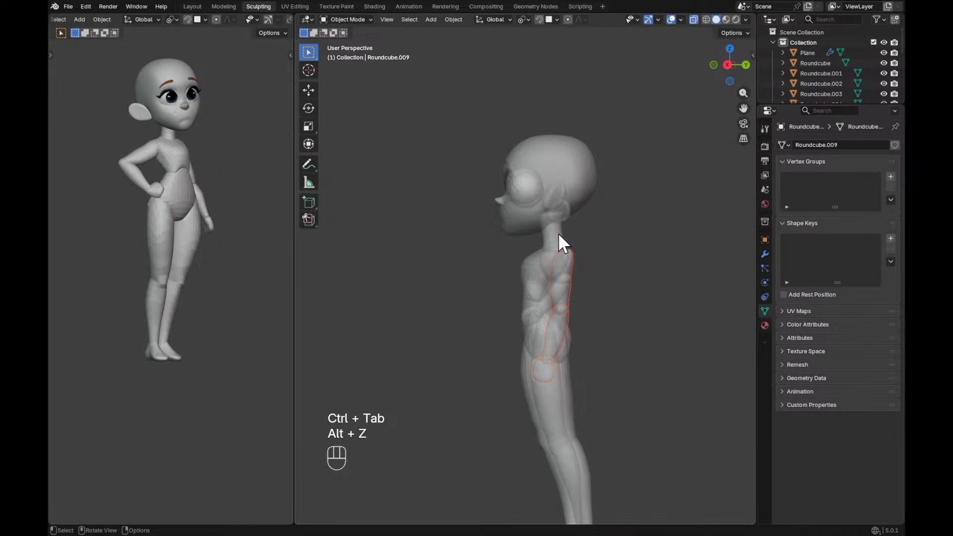
key("alt+z")
left_click(558, 233)
key("s")
key("z")
key("Escape")
key("Tab")
key("a")
key("s")
key("z")
key("Escape")
key("period")
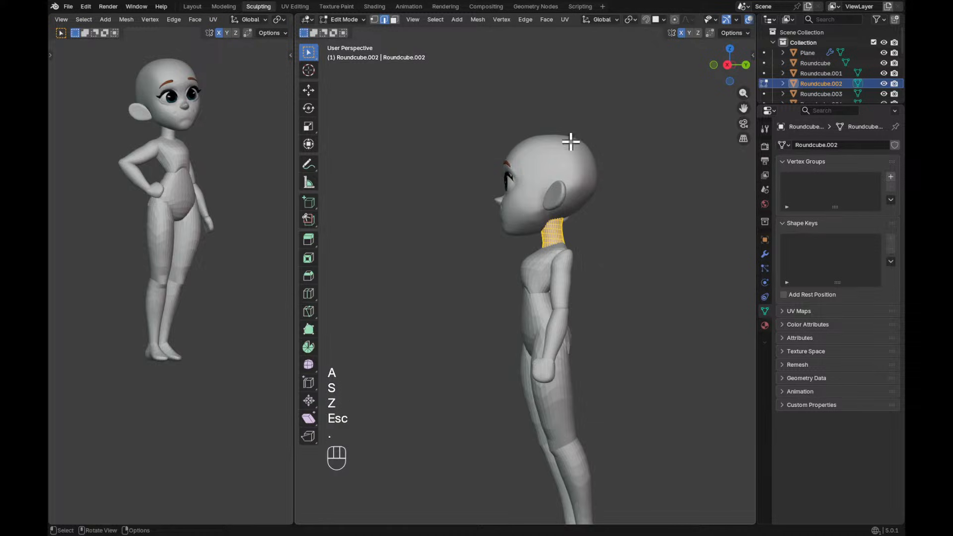
key("s")
key("z")
left_click(568, 143, "shift")
middle_click_drag(568, 143, 613, 263, "ctrl")
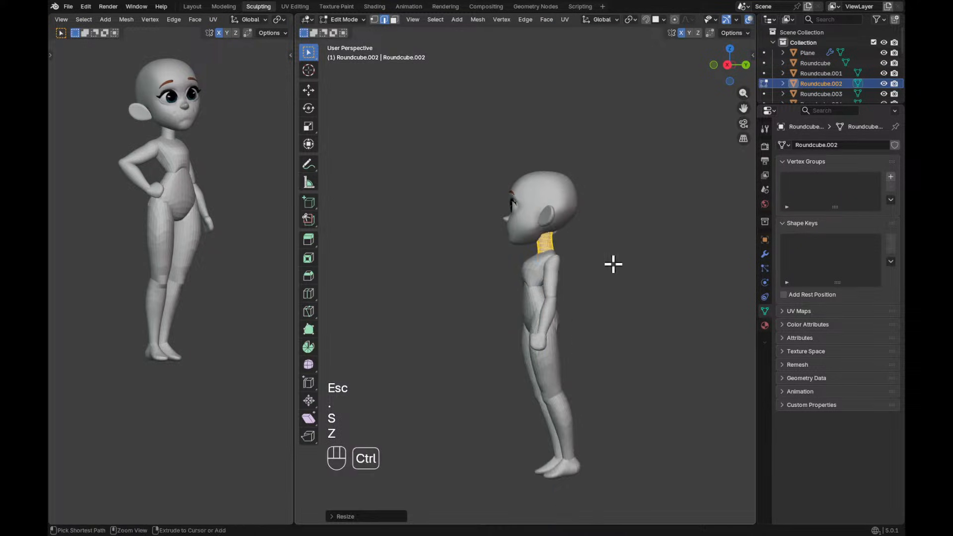
Select the neck and all body parts through X-ray in Object Mode and lower them along global Z.
key("ctrl+Tab")
key("alt+z")
key("alt+z")
key("alt+z")
left_click_drag(516, 249, 627, 507)
key("alt+z")
left_click_drag(587, 308, 599, 282, "ctrl+alt")
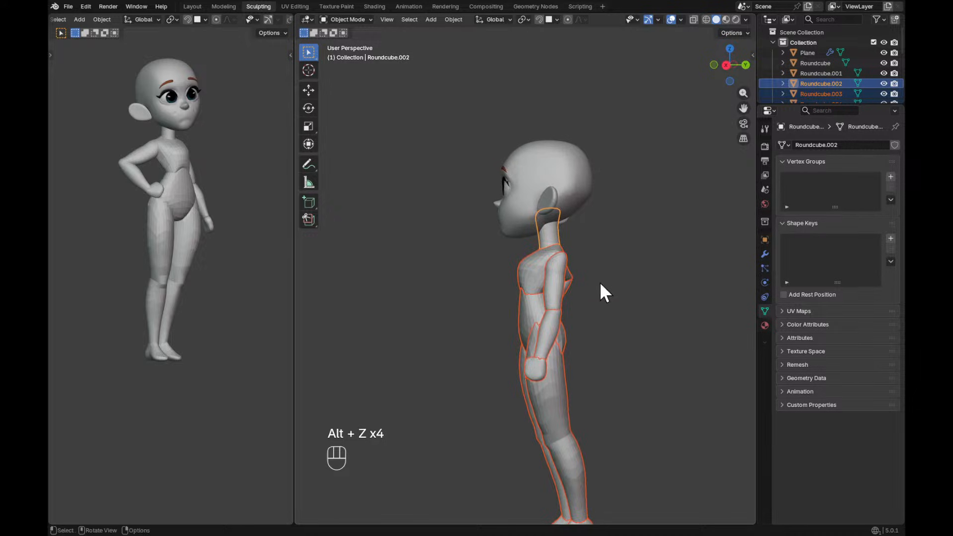
key("g")
key("z")
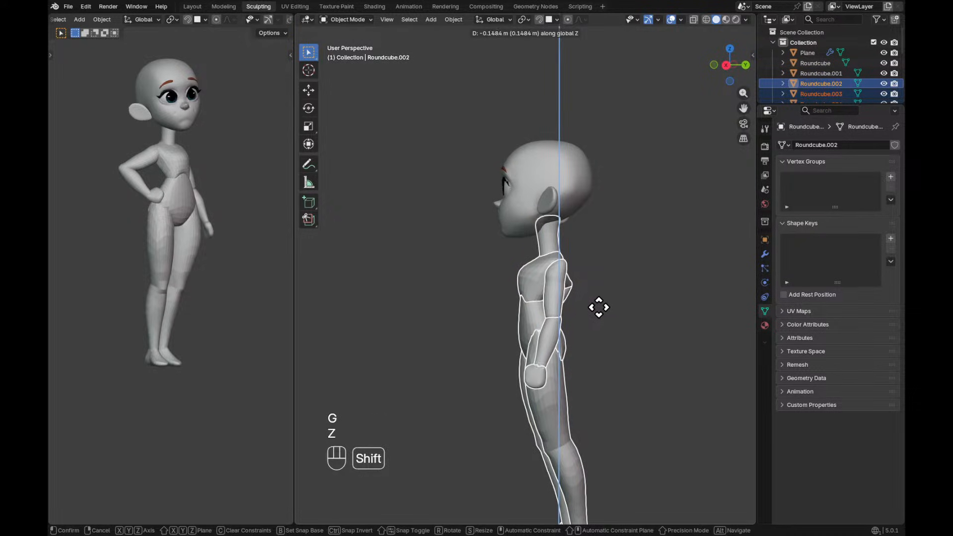
left_click(602, 286)
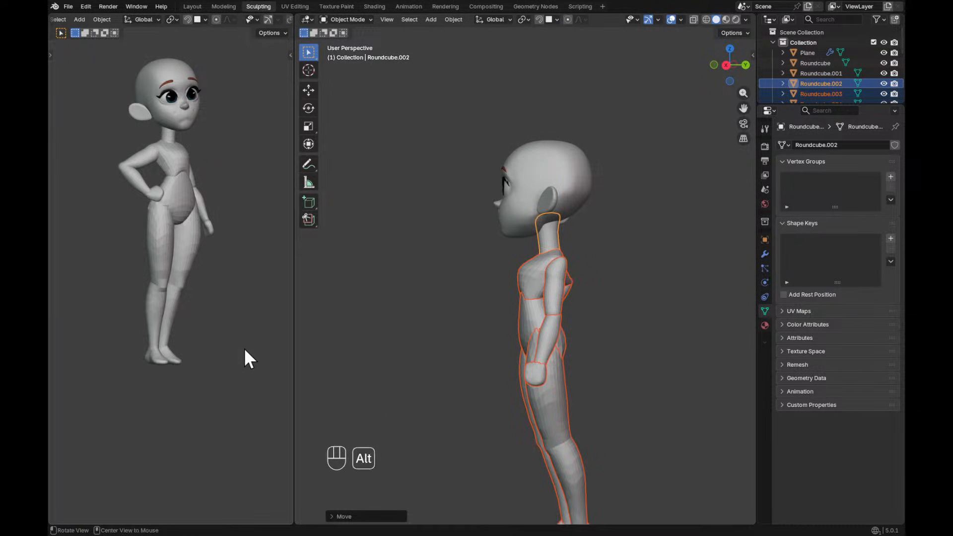
Select the head parts without the neck, change the pivot point, and tilt the head with a trackball rotation.
left_click_drag(400, 276, 634, 237, "ctrl+alt")
left_click_drag(634, 237, 657, 250, "ctrl+alt")
left_click_drag(672, 288, 527, 187)
left_click_drag(635, 291, 613, 272, "alt+shift")
left_click_drag(580, 346, 565, 337, "ctrl")
left_click(601, 276, "shift")
key("period")
left_click(570, 227)
key("r")
key("r")
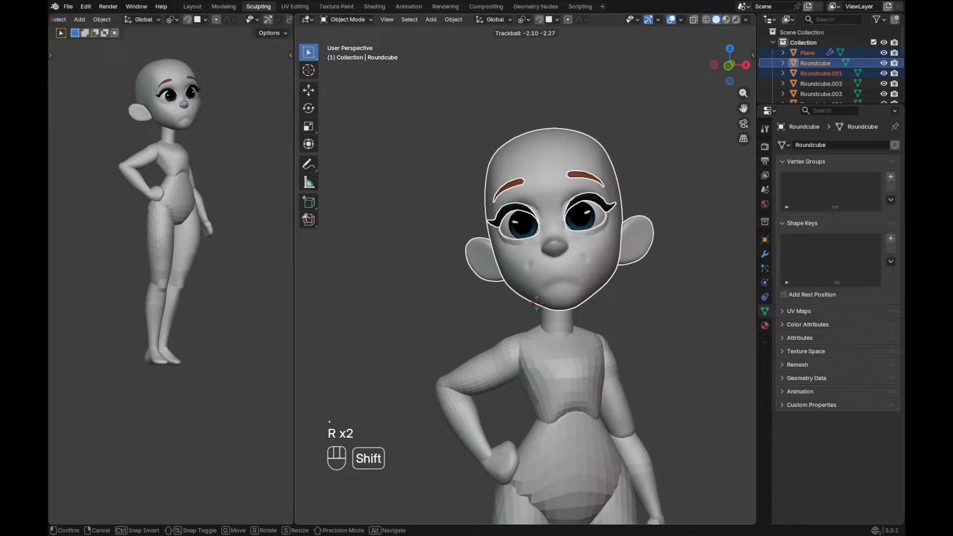
left_click(470, 358, "shift")
key("r")
key("r")
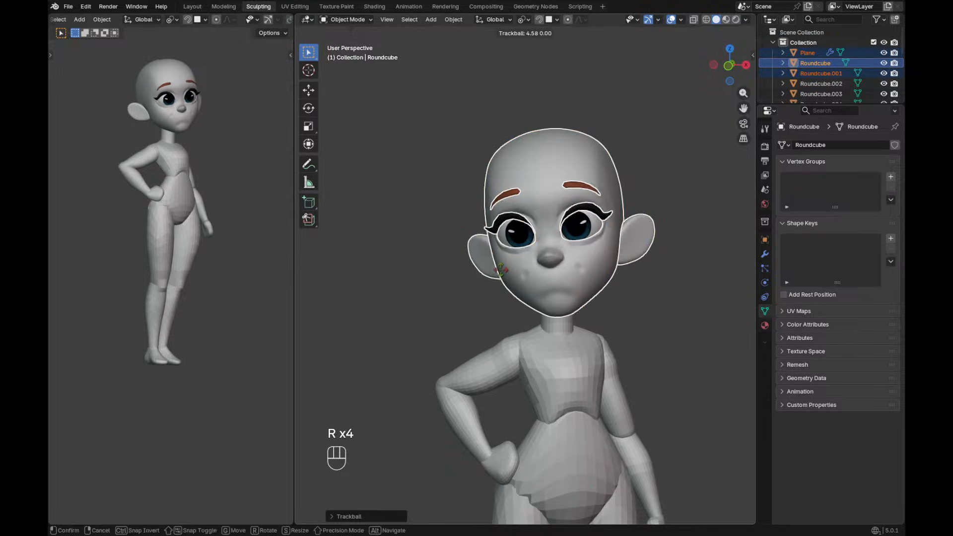
key("shift+Escape")
Tilt the head slightly sideways from the front view and reposition it over the neck.
key("r")
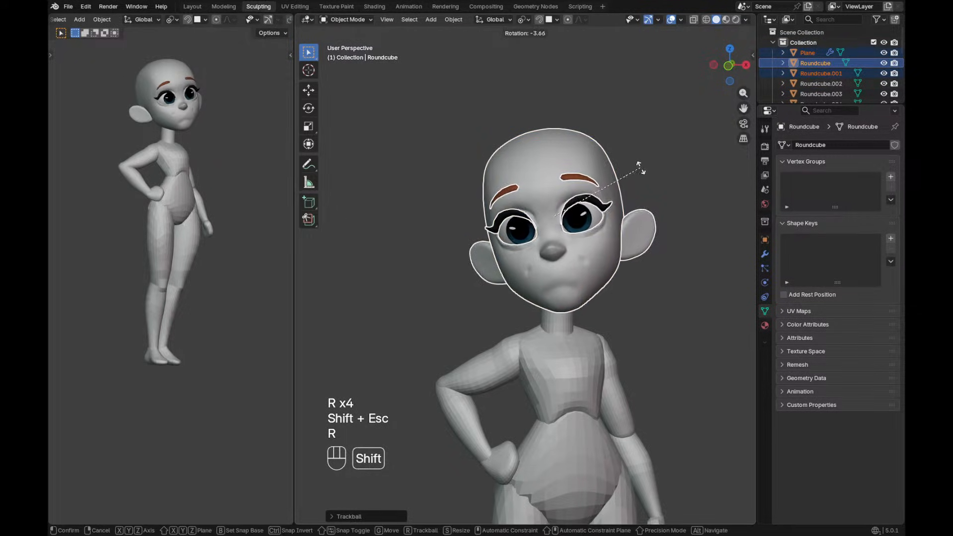
left_click(640, 168)
left_click_drag(659, 191, 588, 251, "alt+shift")
key("g")
left_click(608, 208)
Remove the Mirror modifier from the eyeball object.
left_click(598, 201)
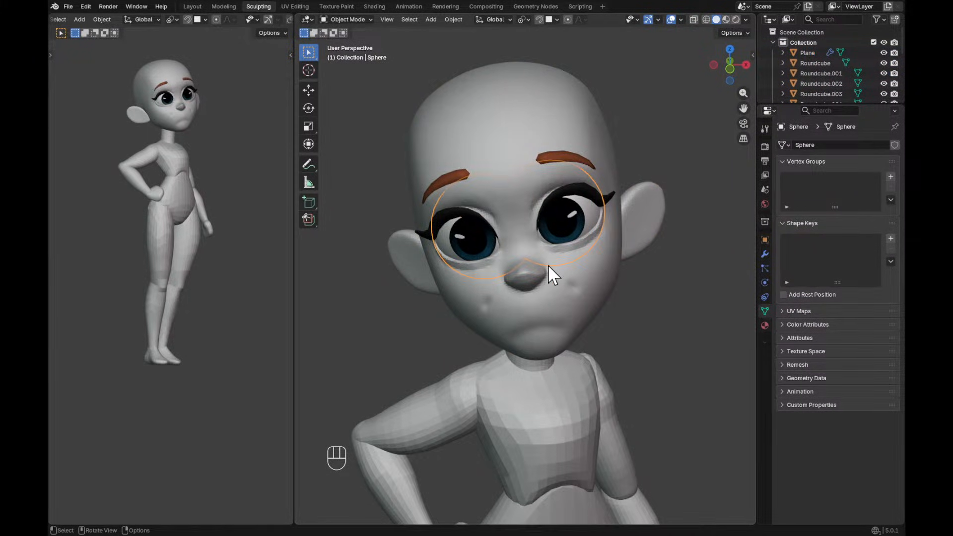
left_click(765, 254)
left_click(879, 161)
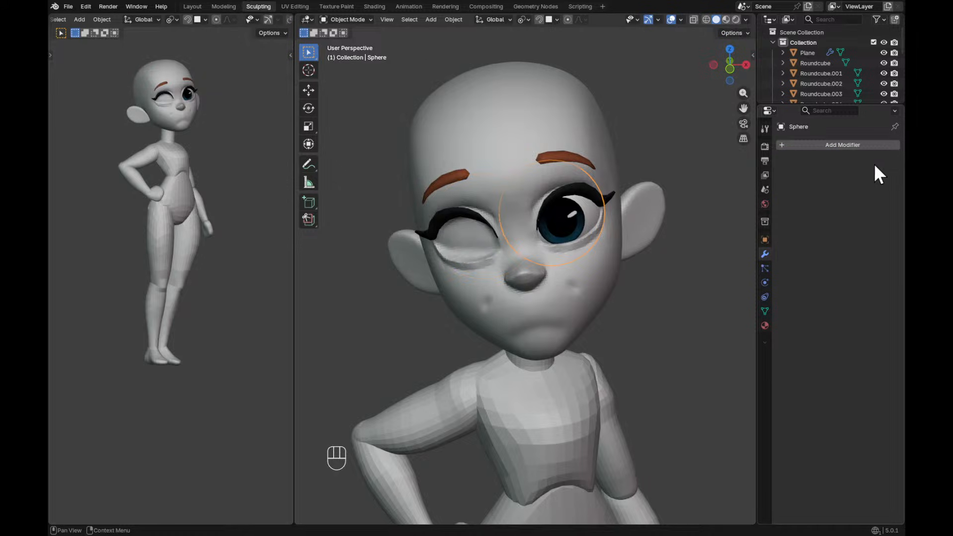
Select the head parts, excluding the neck, and fine-tune their position above the neck.
left_click_drag(614, 238, 599, 275, "alt+shift")
left_click_drag(624, 305, 612, 302, "alt")
left_click_drag(660, 266, 331, 152)
left_click_drag(590, 241, 601, 237, "alt")
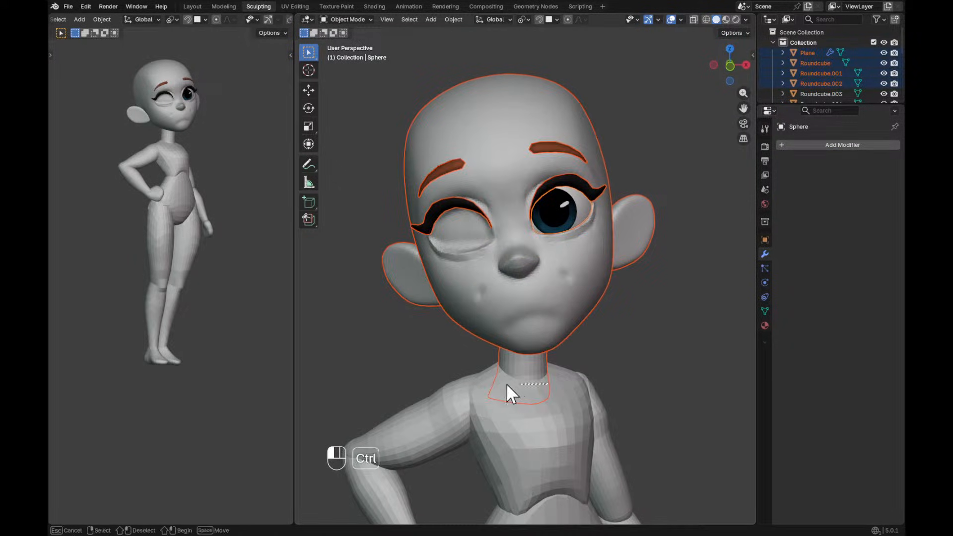
left_click_drag(513, 385, 516, 382, "ctrl")
key("g")
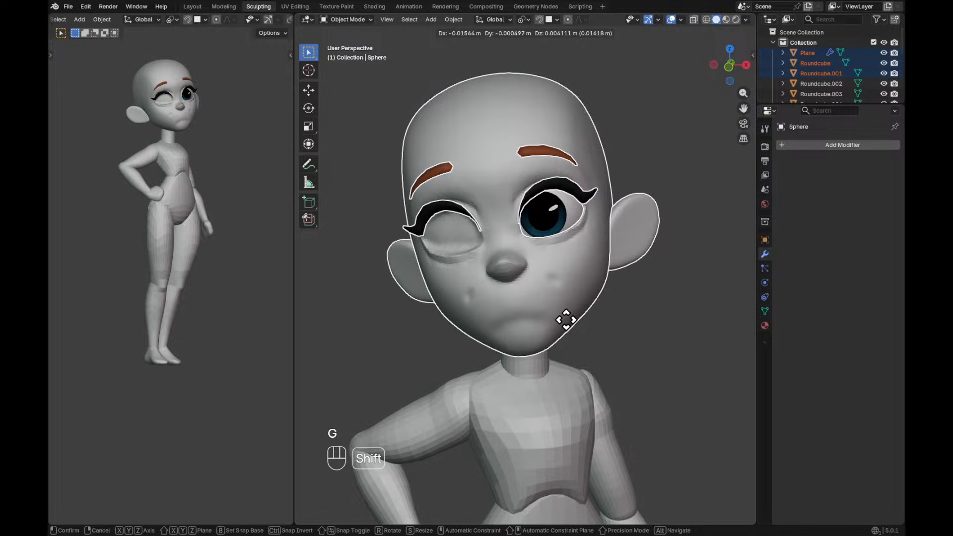
left_click(569, 319)
Add a Mirror modifier to the eyeball and pick the head, Roundcube, as its mirror object.
left_click(545, 210)
key("q")
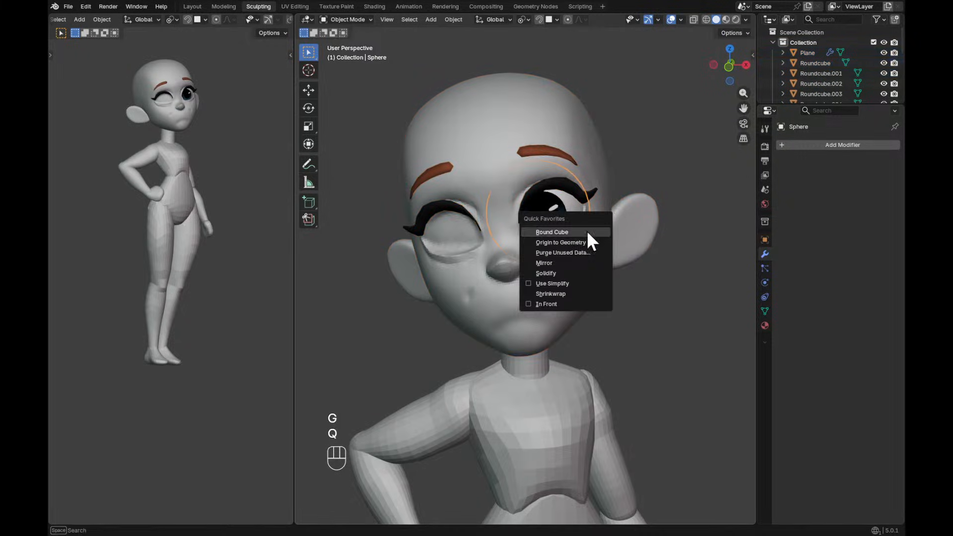
left_click(561, 260)
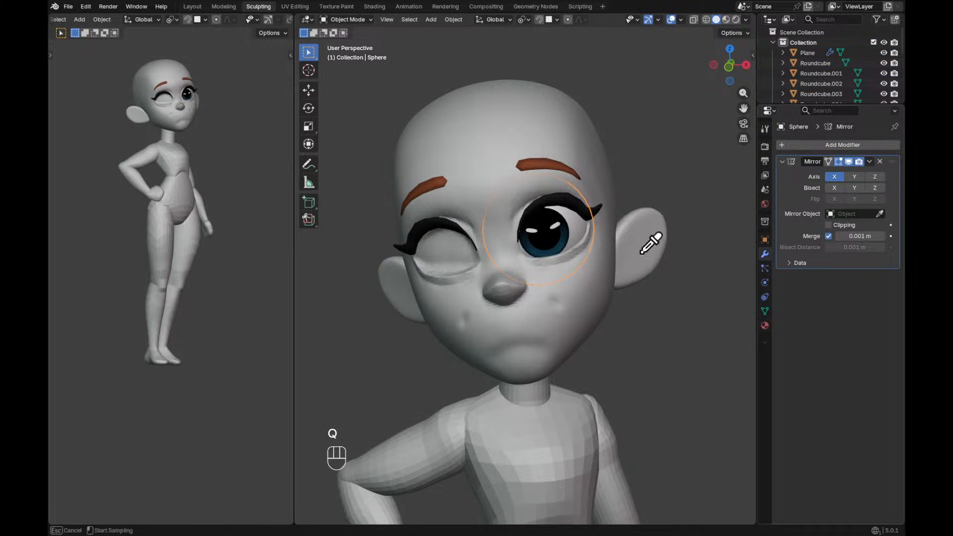
left_click(568, 290)
middle_click_drag(568, 289, 581, 278, "alt")
middle_click_drag(581, 278, 588, 265, "ctrl+alt")
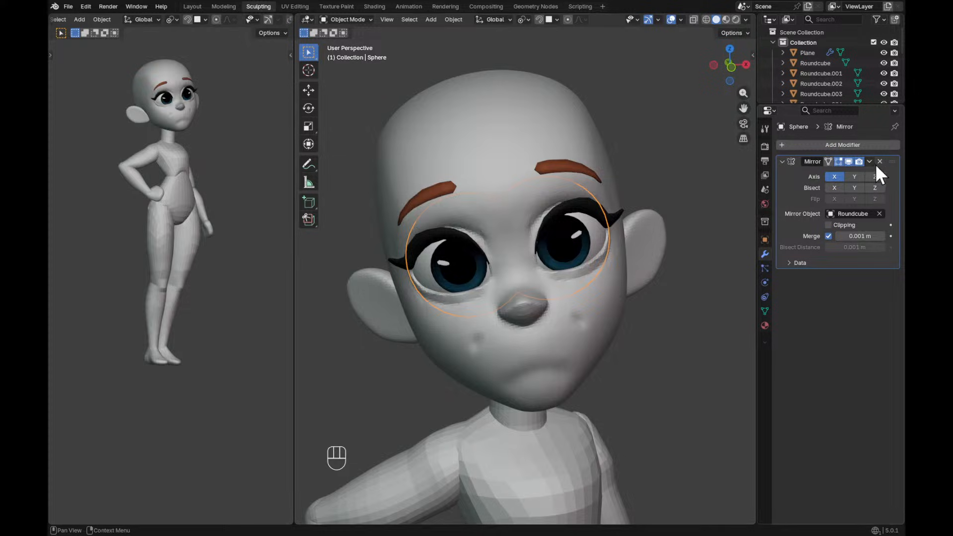
Apply the eyeball's Mirror modifier.
key("alt+z")
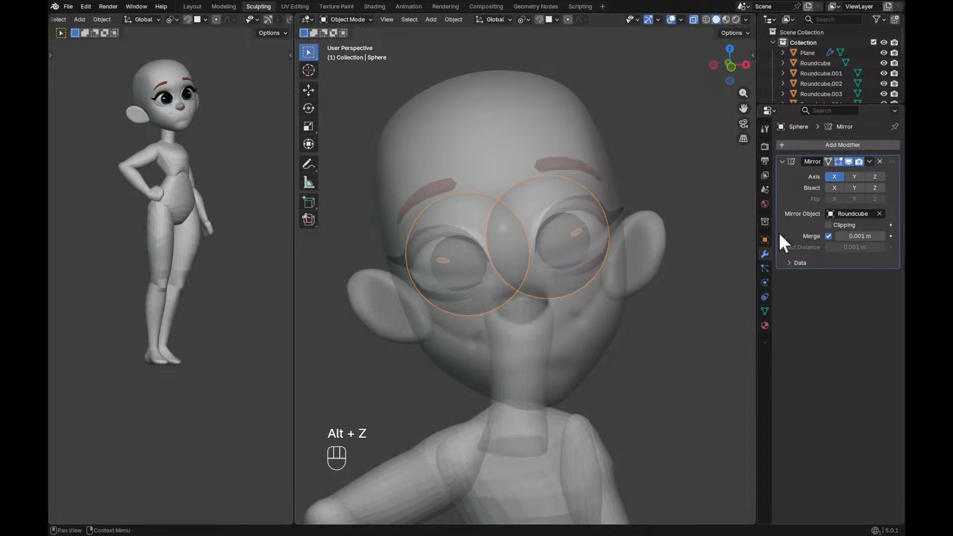
left_click(869, 162)
left_click(836, 175)
Try to separate the right eyeball's linked geometry into its own object by selection.
key("Tab")
key("alt+a")
left_click_drag(424, 238, 471, 289)
key("ctrl+l")
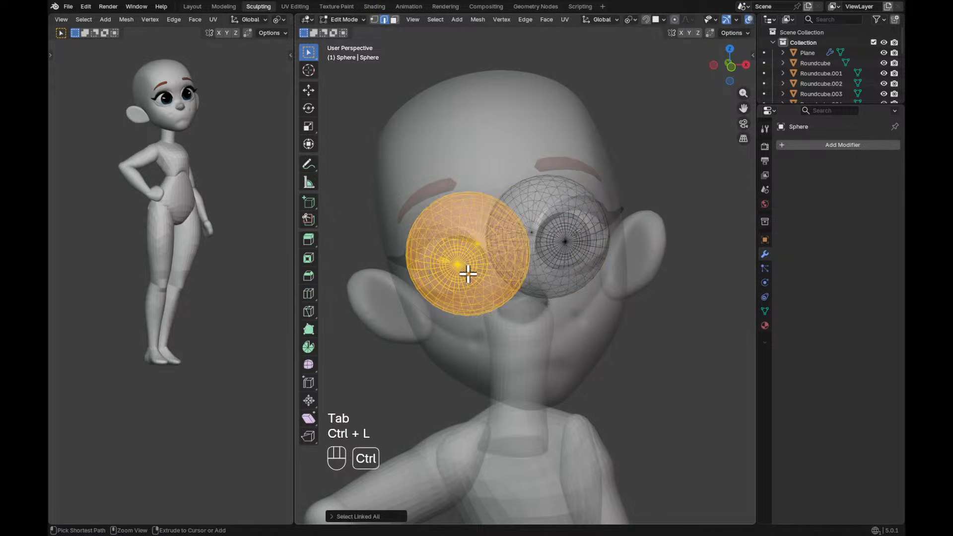
key("alt+z")
key("p")
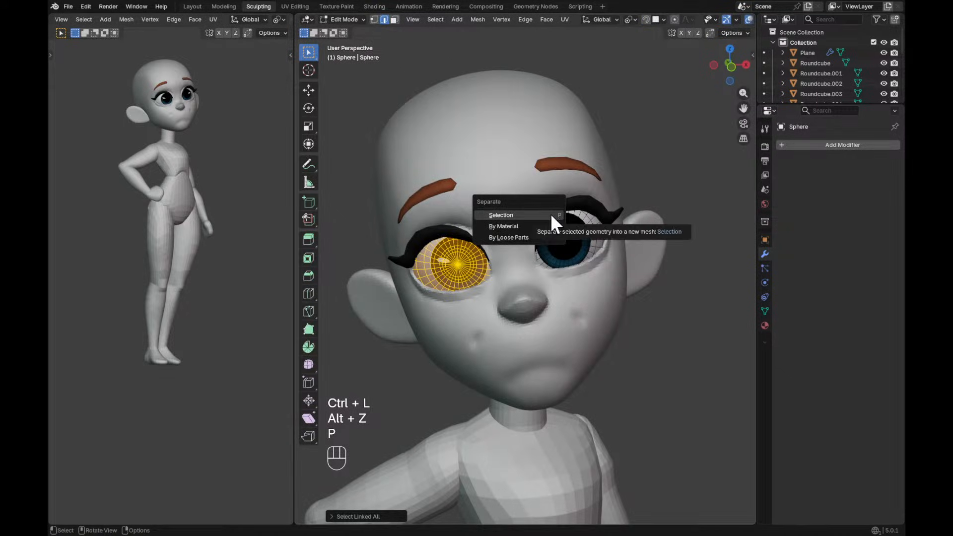
left_click(549, 214)
Inspect both eyeball meshes in X-ray and undo the eyeball separation.
key("ctrl+Tab")
key("Tab")
middle_click_drag(525, 266, 559, 297)
key("alt+z")
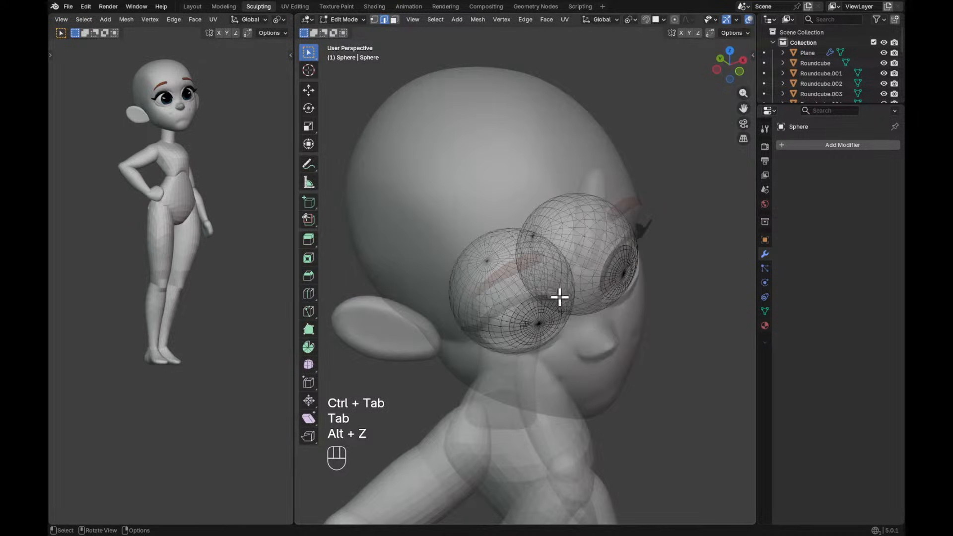
key("Tab")
scroll(534, 317, "up", 1)
left_click(534, 339)
key("Tab")
middle_click_drag(546, 333, 565, 310)
key("alt+z")
key("ctrl+z")
key("ctrl+z")
key("ctrl+z")
key("a")
key("ctrl+z")
Select only the right eyeball's linked geometry and separate the selection into a new object.
middle_click_drag(606, 287, 516, 263)
key("alt+z")
left_click_drag(514, 263, 540, 281)
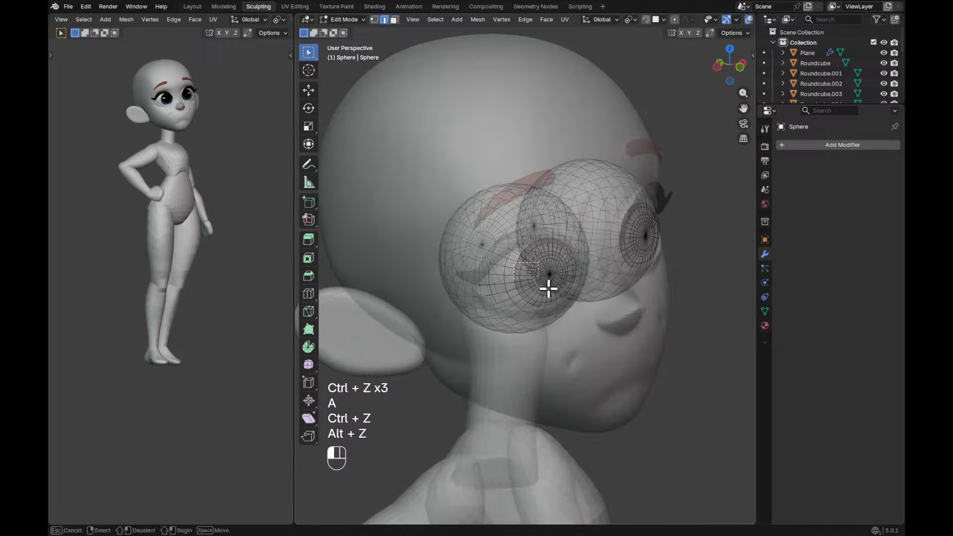
key("ctrl+l")
middle_click_drag(573, 239, 396, 236)
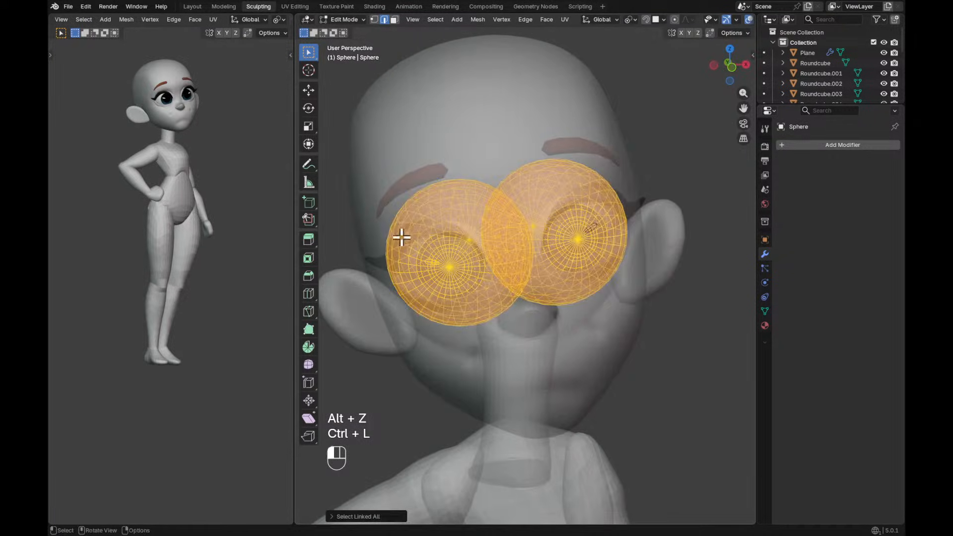
left_click(451, 283)
key("ctrl+l")
key("alt+z")
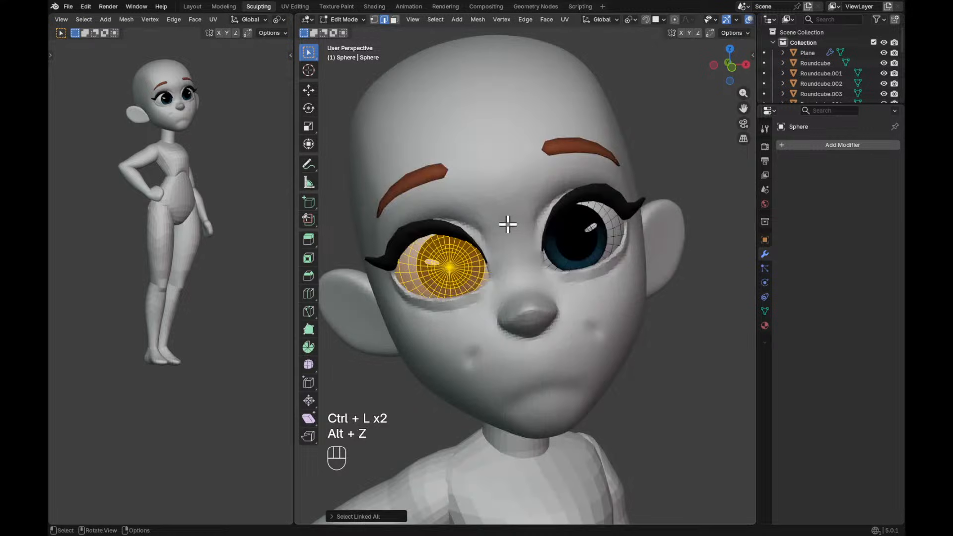
key("p")
left_click(507, 227)
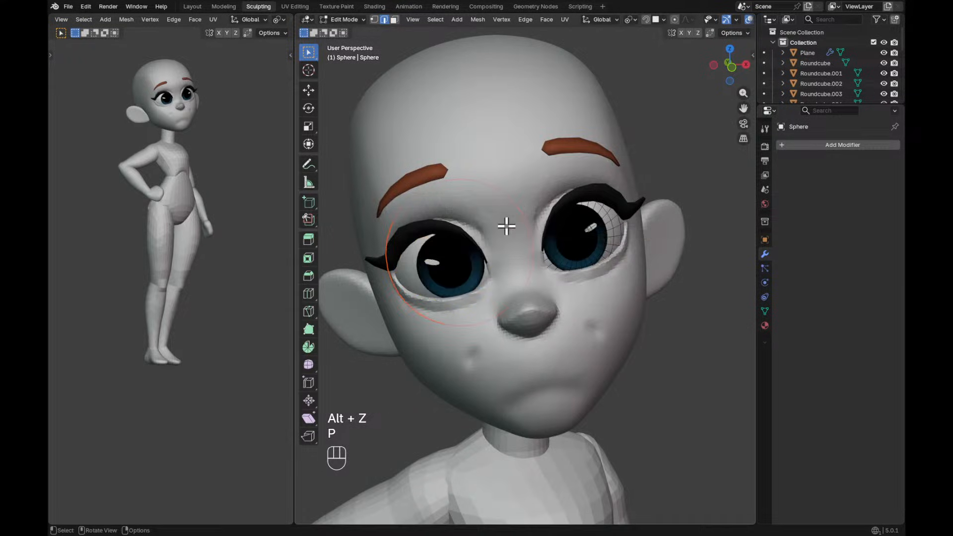
Select the separated right eyeball in Object Mode and try moving it.
key("ctrl+Tab")
left_click(472, 257)
left_click(453, 266)
key("g")
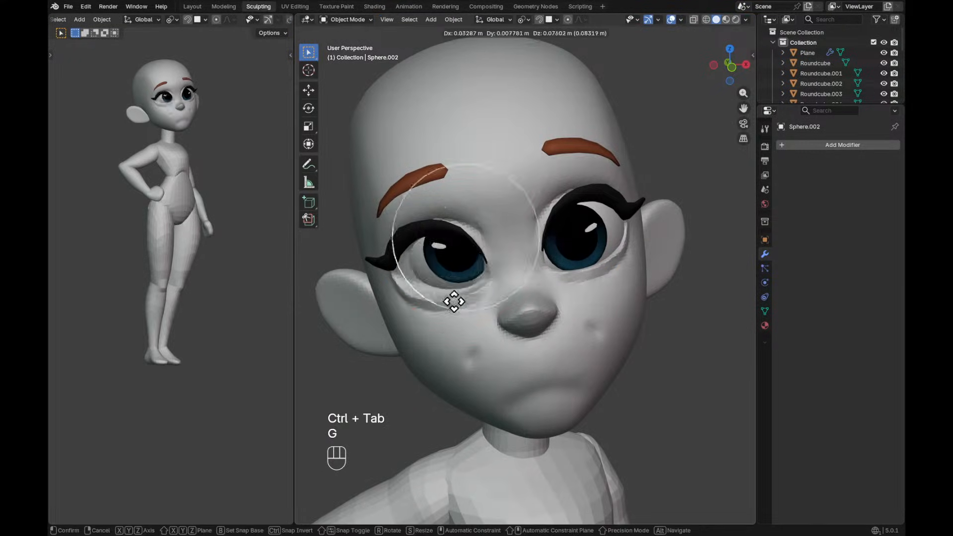
key("Escape")
Select the right eyeball's middle edge loop in Edit Mode through X-ray and snap the 3D cursor to it.
middle_click_drag(494, 310, 489, 277, "ctrl+alt")
middle_click_drag(490, 278, 549, 176, "alt+shift")
key("Tab")
key("alt+z")
key("3")
double_click(443, 204)
key("shift+s")
left_click(552, 275)
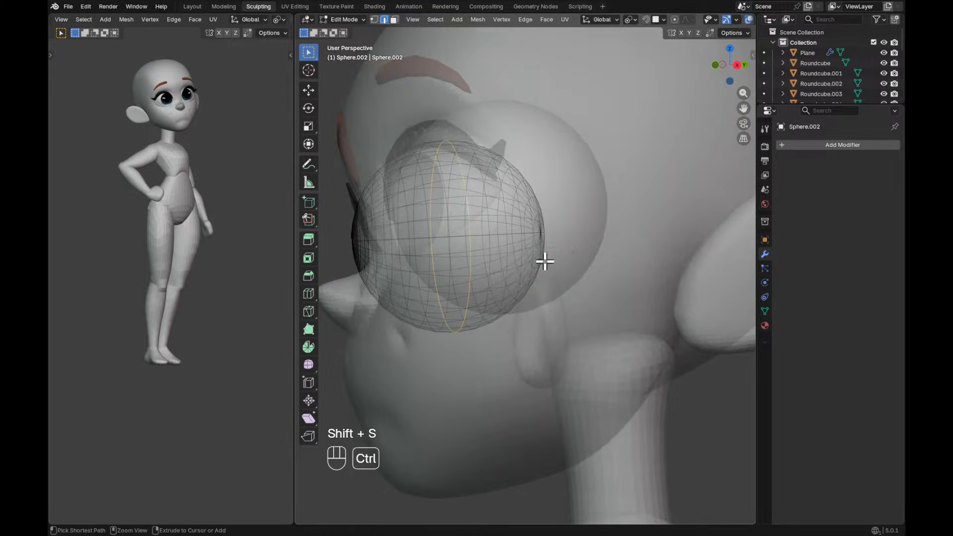
Set the right eyeball's origin to the 3D cursor in Object Mode and test its trackball rotation.
key("ctrl+Tab")
key("alt+z")
middle_click_drag(511, 291, 466, 245, "alt")
scroll(555, 261, "up", 3)
right_click(509, 236)
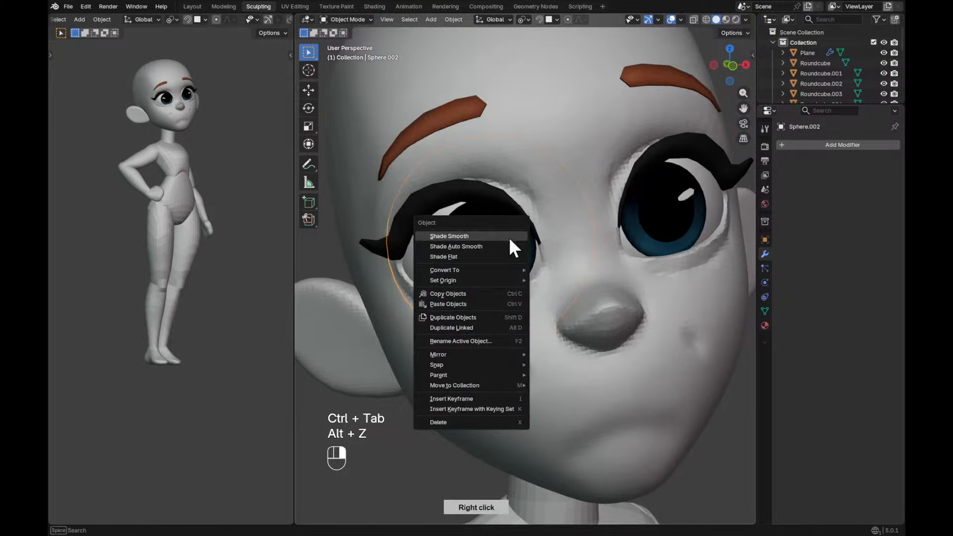
mouse_move(499, 283)
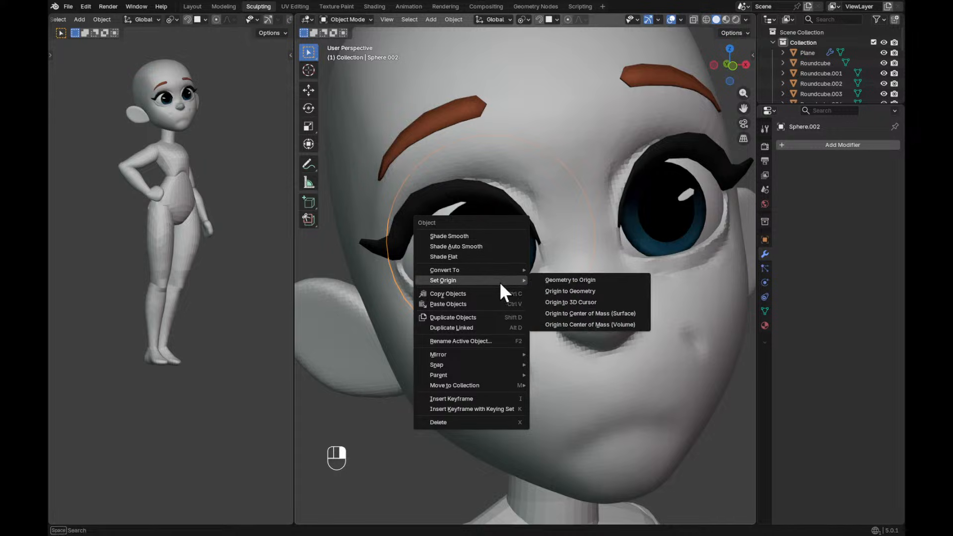
left_click(596, 303)
key("r")
key("r")
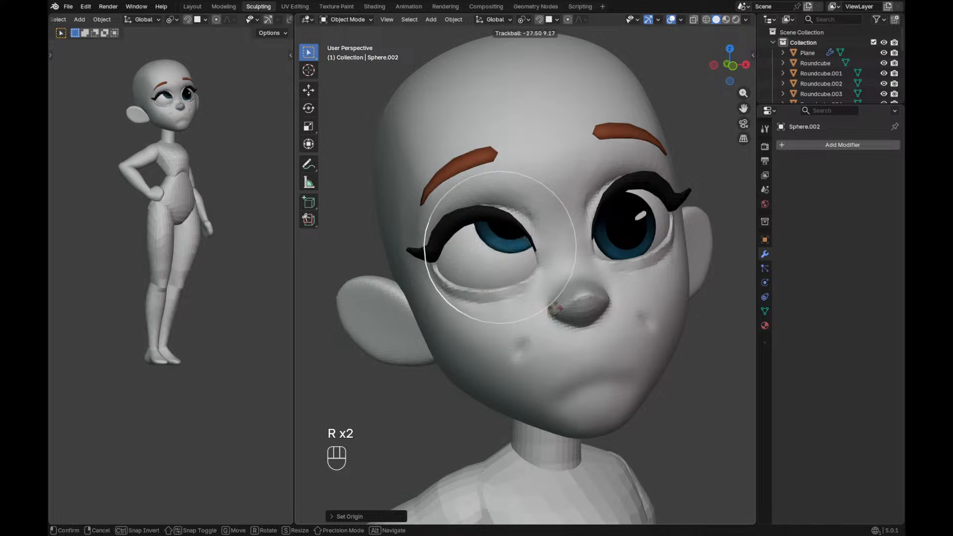
key("Escape")
Add the left eyeball to the selection and try a trackball rotation of both around the 3D Cursor pivot.
left_click(627, 236, "shift")
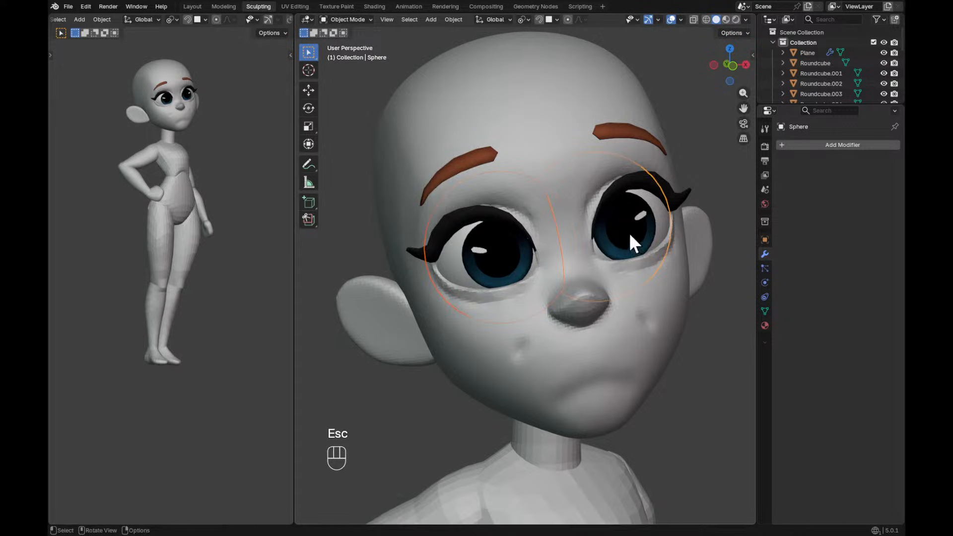
key("period")
left_click(717, 231)
key("r")
key("r")
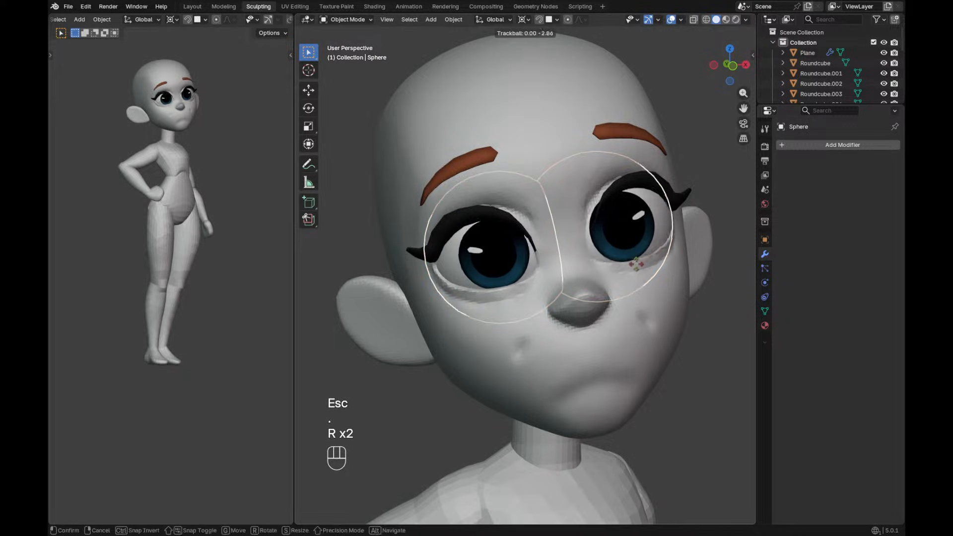
key("shift+Escape")
Set the pivot point to Individual Origins and trackball-rotate both eyeballs so the gaze turns toward the character's right.
key("period")
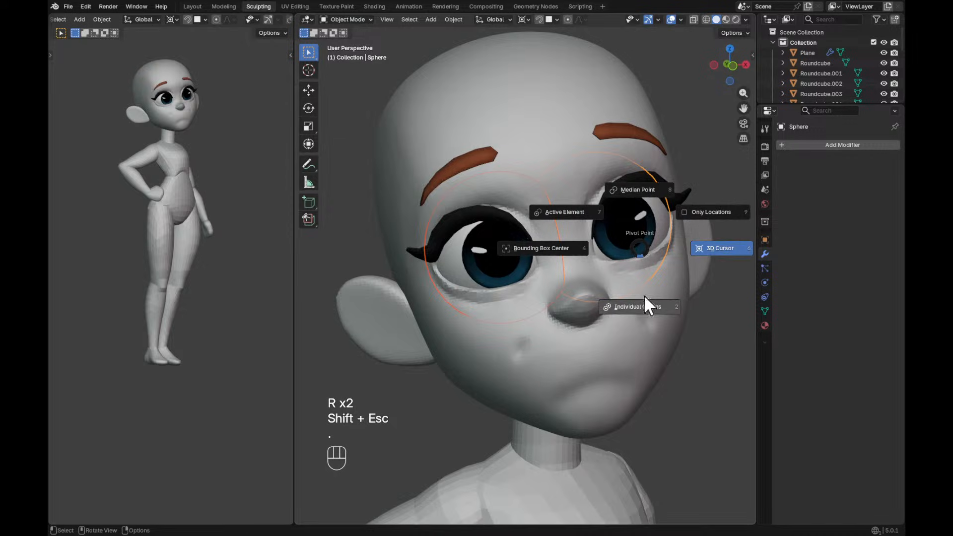
left_click(632, 309)
key("r")
key("r")
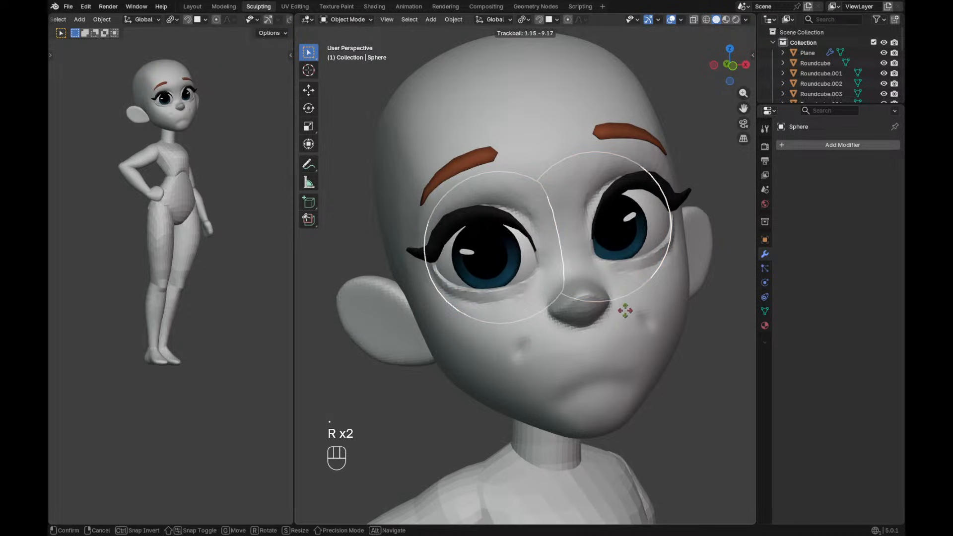
key("Escape")
middle_click_drag(650, 279, 627, 288, "shift")
key("r")
key("r")
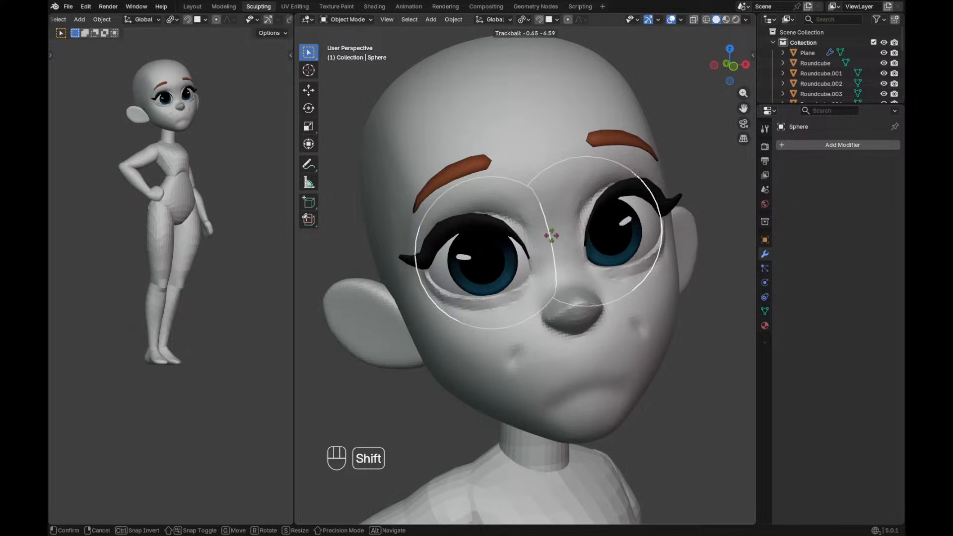
left_click(546, 263)
Select the mirrored eyebrow mesh in Edit Mode and rotate it slightly.
scroll(551, 261, "down", 1)
left_click_drag(569, 257, 545, 265, "alt")
left_click(578, 186)
key("Tab")
key("alt+z")
left_click_drag(611, 184, 639, 188, "alt")
key("alt+z")
key("r")
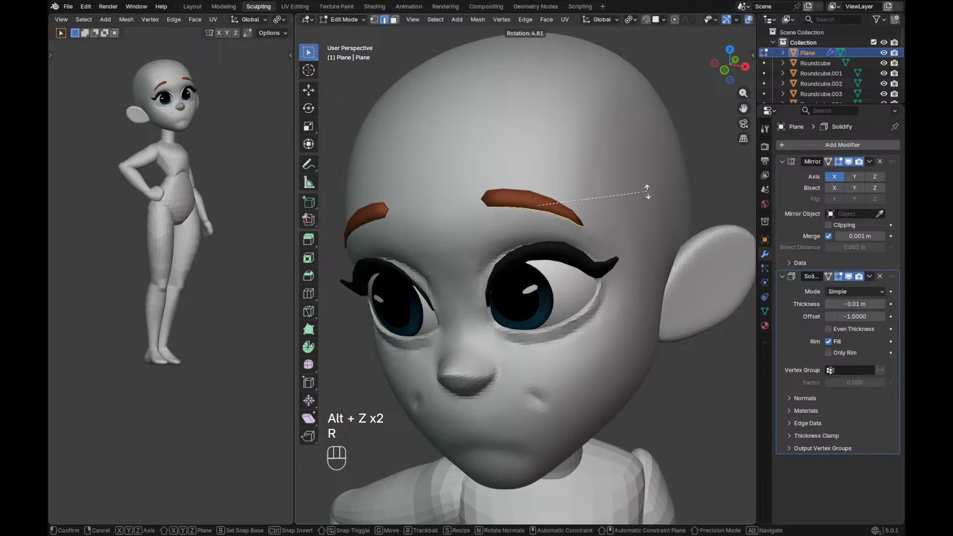
left_click(644, 198)
Shift the eyebrows slightly outward and fine-tune their angle above the eyes.
key("g")
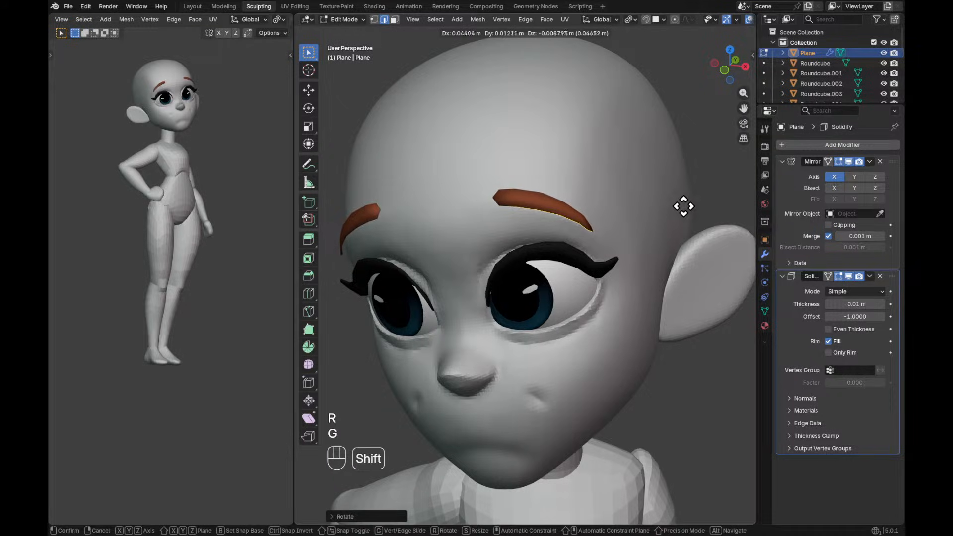
left_click(637, 203)
key("r")
left_click(648, 188, "shift")
key("r")
left_click(655, 194, "shift")
key("g")
left_click(654, 198, "shift")
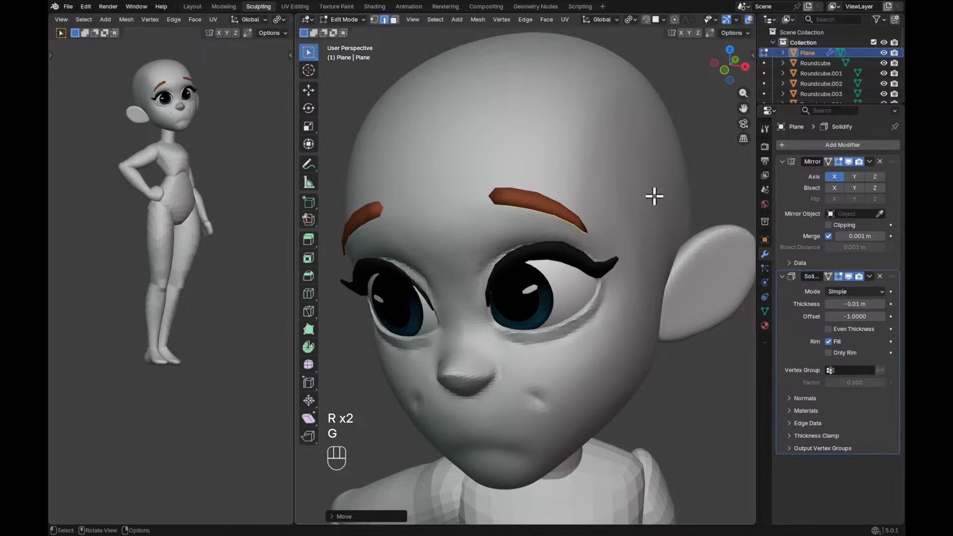
Return to Object Mode and select the character's left leg together with its foot.
scroll(639, 239, "down", 2)
left_click_drag(231, 356, 225, 348, "alt")
middle_click_drag(225, 348, 223, 348, "alt")
middle_click_drag(597, 237, 653, 315, "ctrl+alt")
key("ctrl+Tab")
middle_click_drag(602, 362, 626, 265, "shift")
middle_click_drag(621, 314, 626, 314)
middle_click_drag(626, 357, 616, 290, "alt+shift")
middle_click_drag(615, 291, 599, 304, "alt+shift")
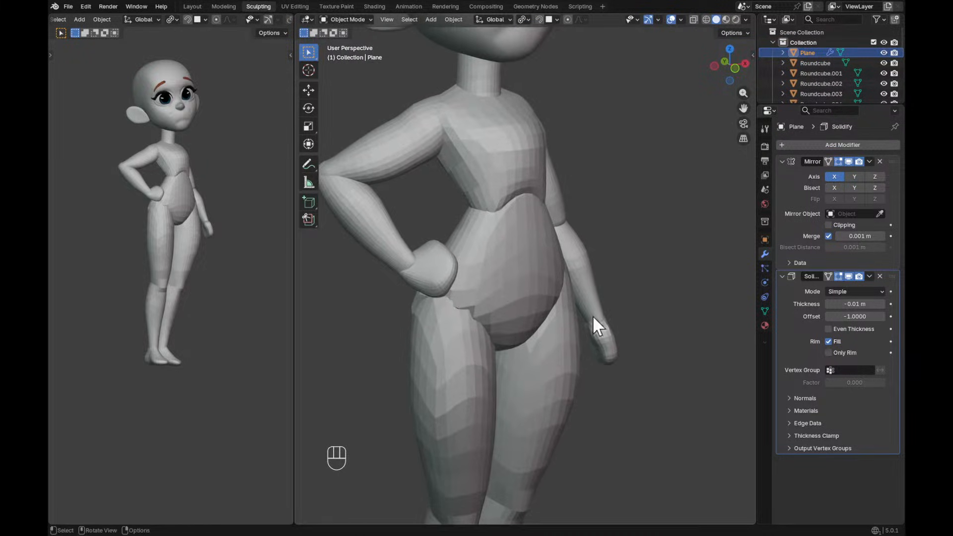
left_click(579, 350)
middle_click_drag(579, 350, 618, 330, "ctrl+alt")
middle_click_drag(604, 316, 655, 321)
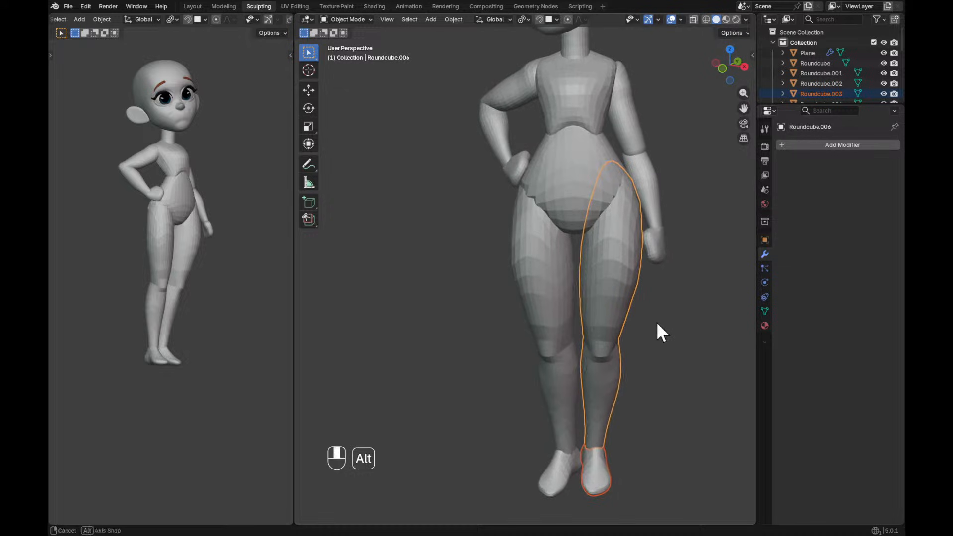
key("g")
key("x")
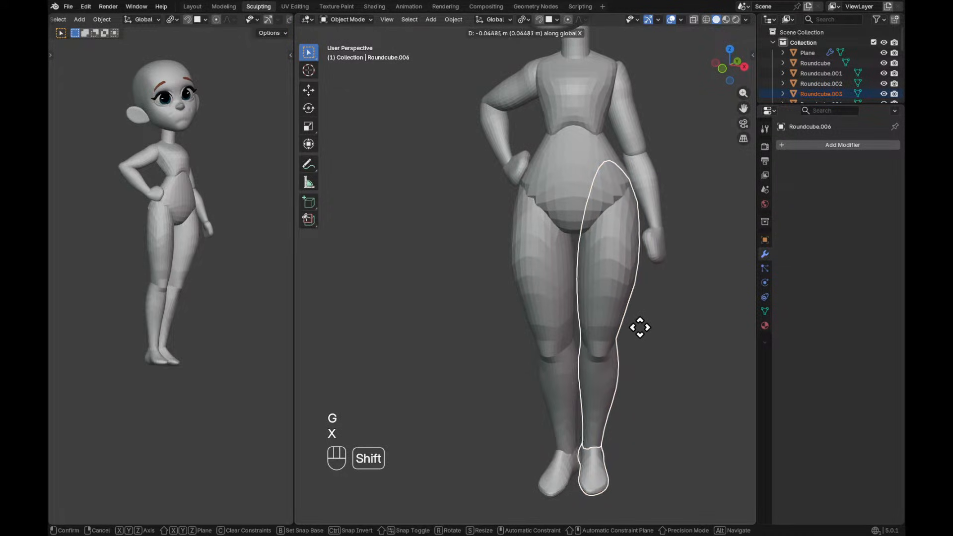
key("shift+Escape")
Move the left leg and foot slightly along the Y axis and check the stance from several sides.
middle_click_drag(645, 326, 609, 343, "alt")
key("g")
key("y")
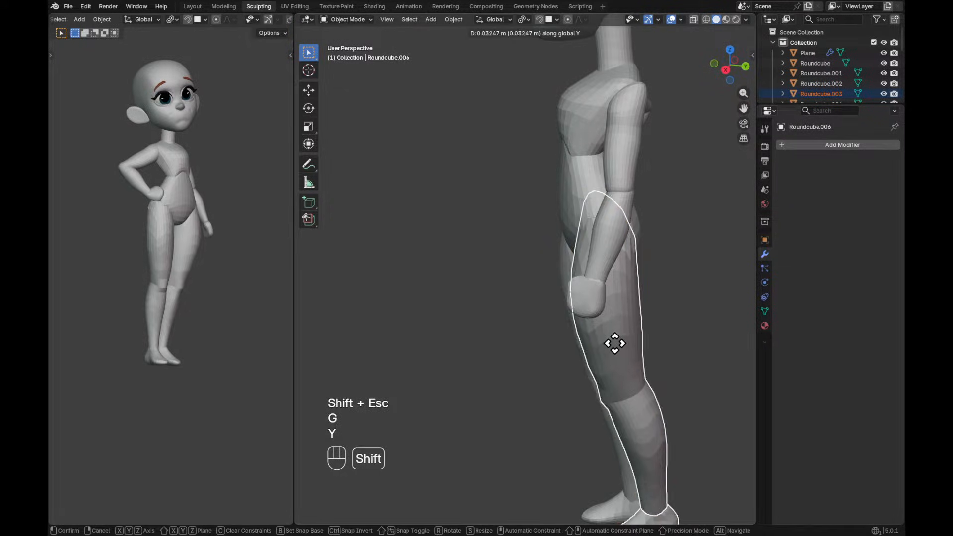
left_click(592, 347)
middle_click_drag(631, 299, 633, 332, "ctrl+alt")
middle_click_drag(633, 332, 670, 339, "alt")
middle_click_drag(628, 395, 660, 370, "alt")
left_click(630, 442)
middle_click_drag(630, 441, 619, 486, "alt")
left_click_drag(583, 377, 582, 375)
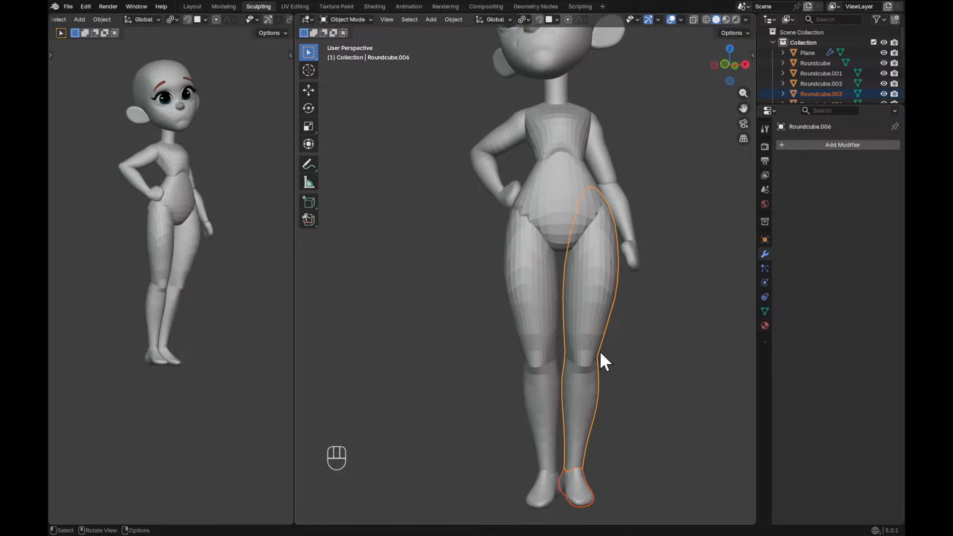
Try rotating and sideways-moving the left leg and foot in Edit Mode, and undo the changes.
key("Tab")
key("r")
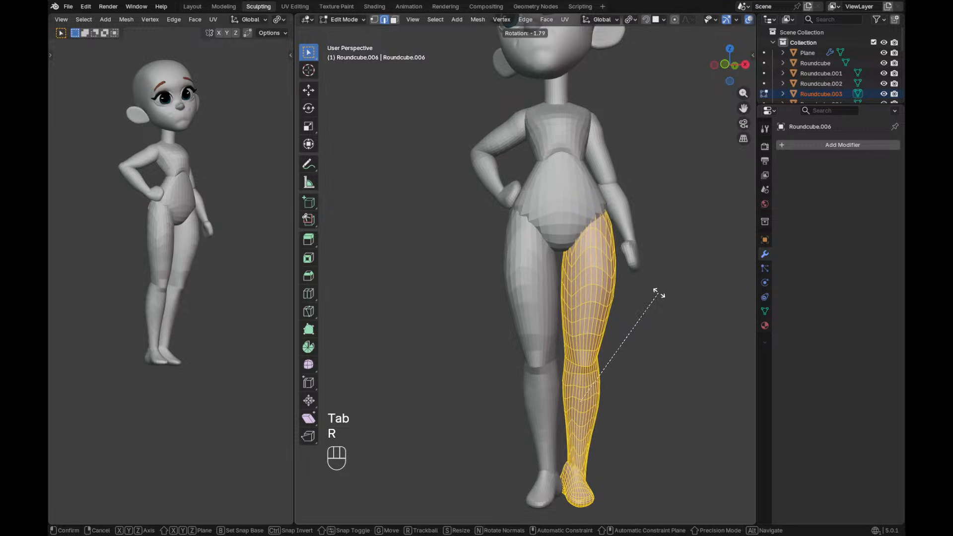
key("Escape")
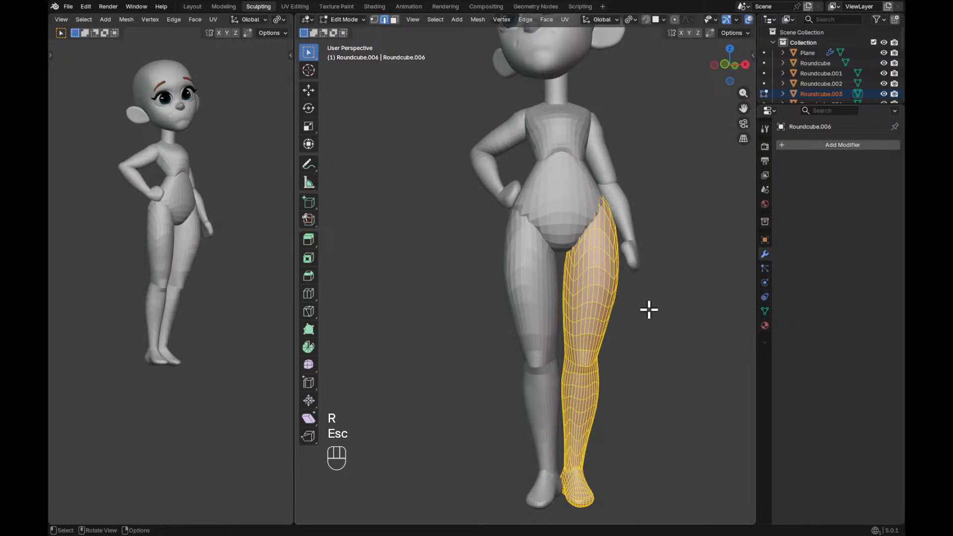
key("r")
left_click(678, 254)
key("g")
key("x")
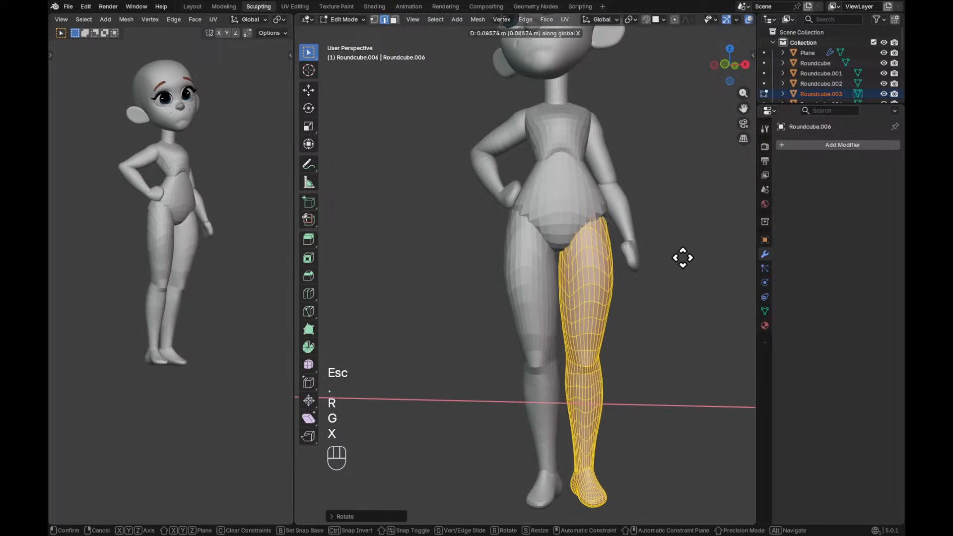
key("shift")
key("shift+Escape")
key("ctrl+z")
key("ctrl+z")
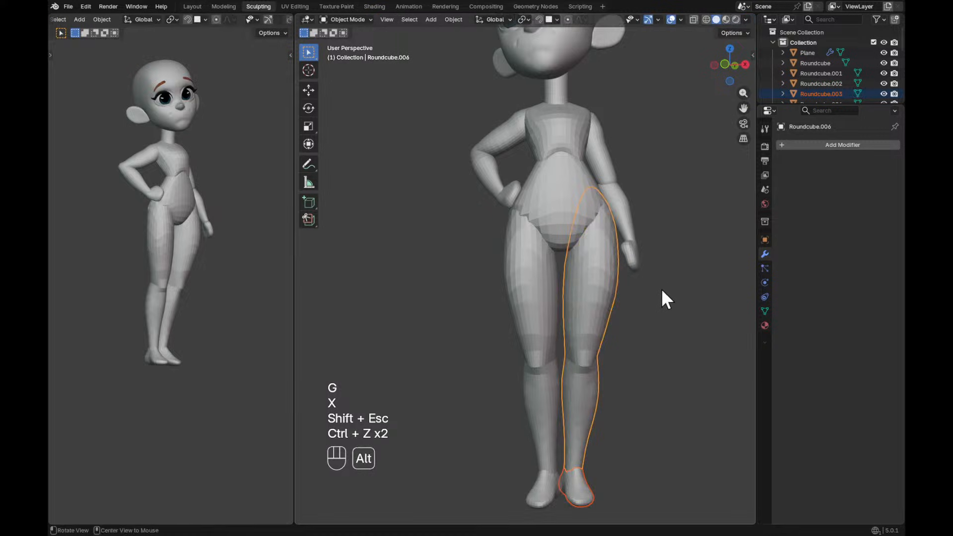
Select the left upper arm and frame the shoulder area.
left_click_drag(661, 311, 605, 316, "ctrl+alt")
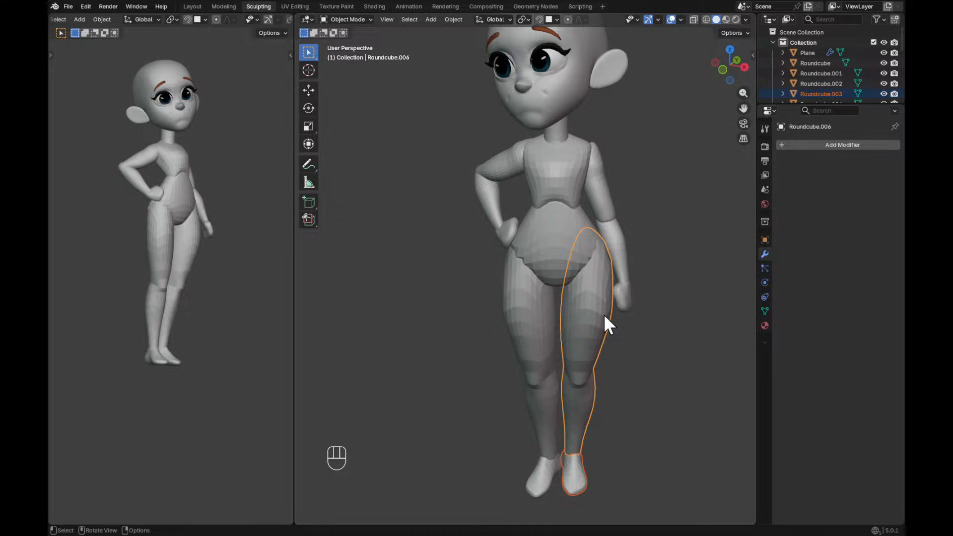
middle_click_drag(659, 183, 587, 213, "ctrl")
left_click(599, 222)
key("ctrl+Tab")
left_click_drag(618, 233, 615, 201, "ctrl+alt")
key("g")
key("f")
left_click(625, 216)
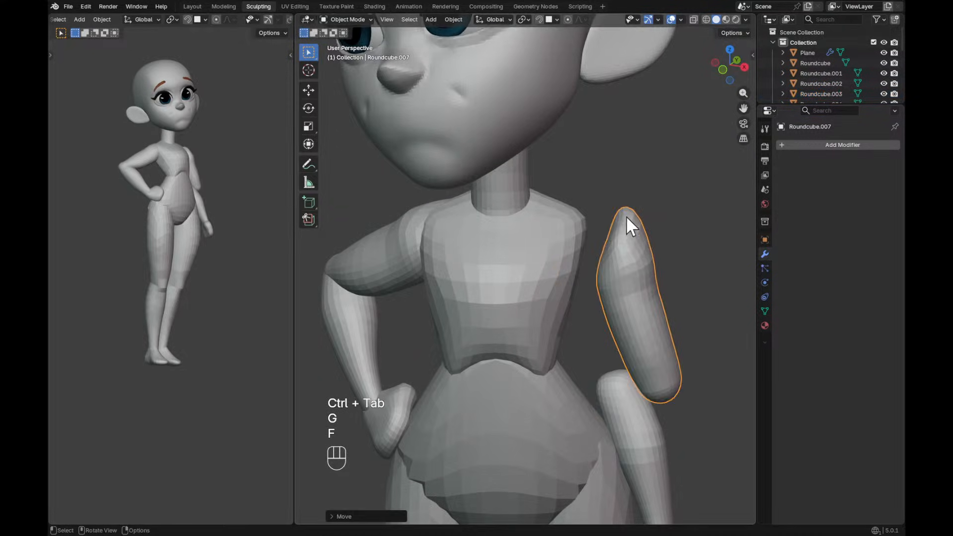
key("ctrl+z")
Reshape the front of the left shoulder in Sculpt Mode with the Grab brush, resizing it up to about 316 px.
key("Tab")
key("ctrl+Tab")
key("g")
key("f")
key("f")
key("f")
key("f")
key("f")
key("f")
key("f")
key("f")
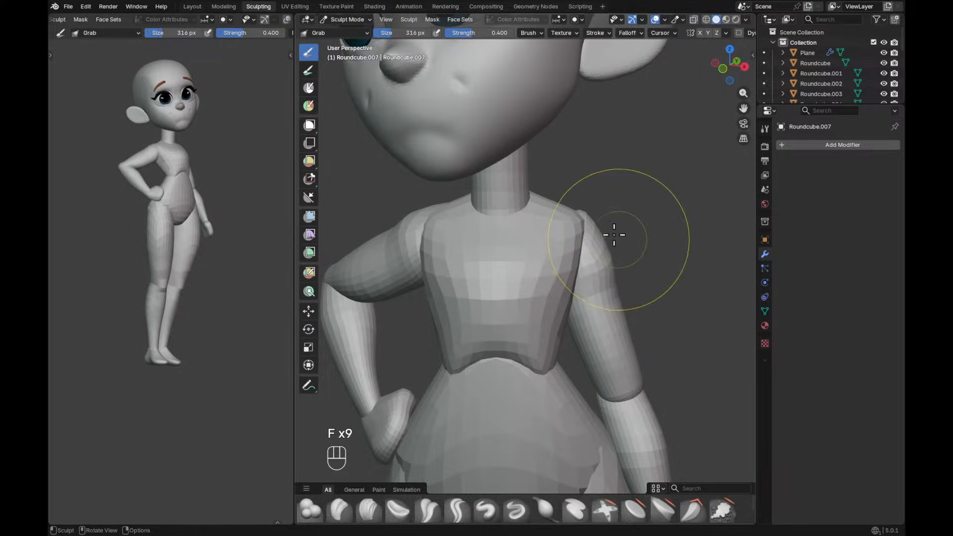
Adjust the left shoulder's side profile with the Grab brush at up to about 372 px.
left_click_drag(591, 226, 496, 248, "alt")
key("f")
mouse_move(603, 262)
left_mouse_down("alt")
mouse_move(572, 263)
mouse_move(530, 229)
left_mouse_up("alt")
key("f")
key("f")
key("f")
key("f")
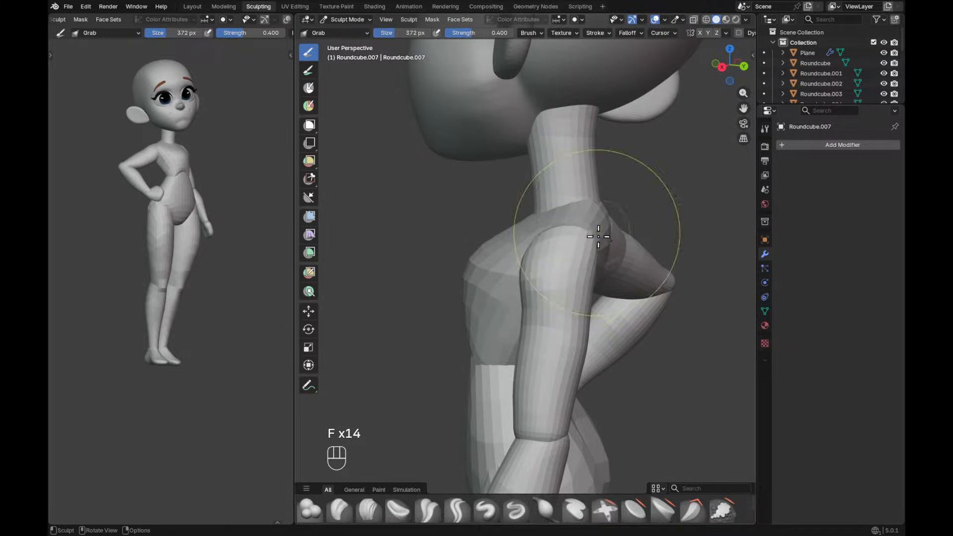
Blend the back of the left shoulder into the torso with the Grab brush at about 268 and 216 px.
left_click_drag(605, 251, 549, 266, "alt")
key("f")
key("f")
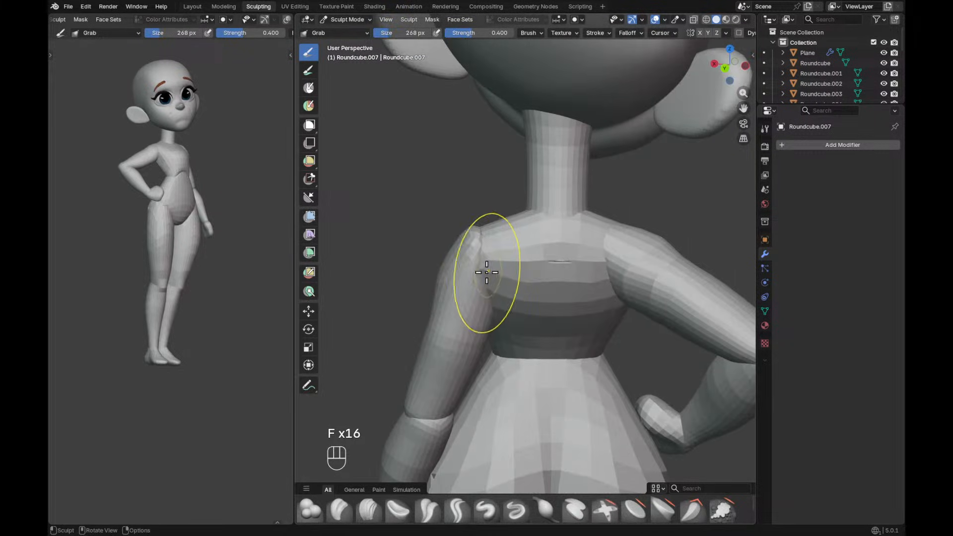
key("f")
key("f")
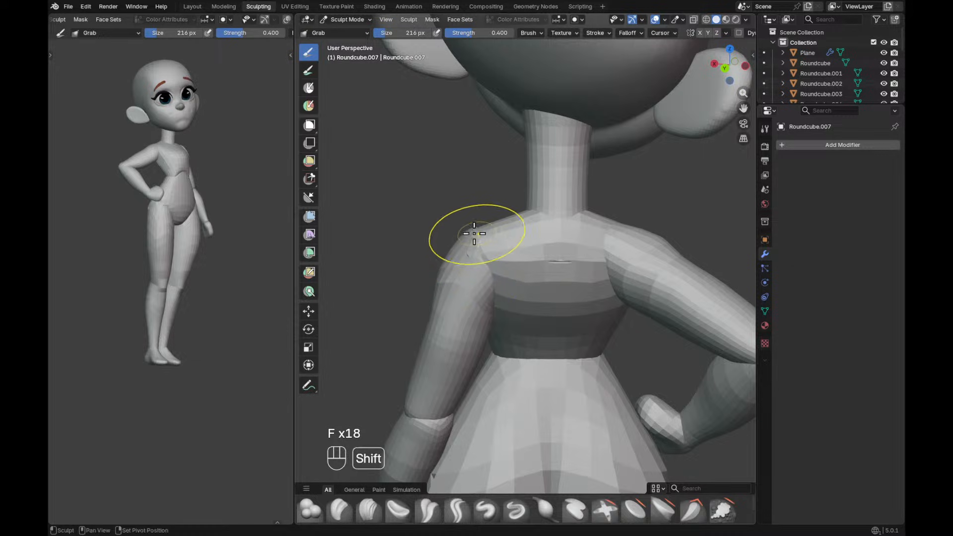
Inflate the back of the left shoulder and even out its topology with the Relax Slide brush at about 270 px.
mouse_move(495, 238)
left_mouse_down("alt")
mouse_move(534, 274)
mouse_move(545, 241)
left_mouse_up("alt")
key("i")
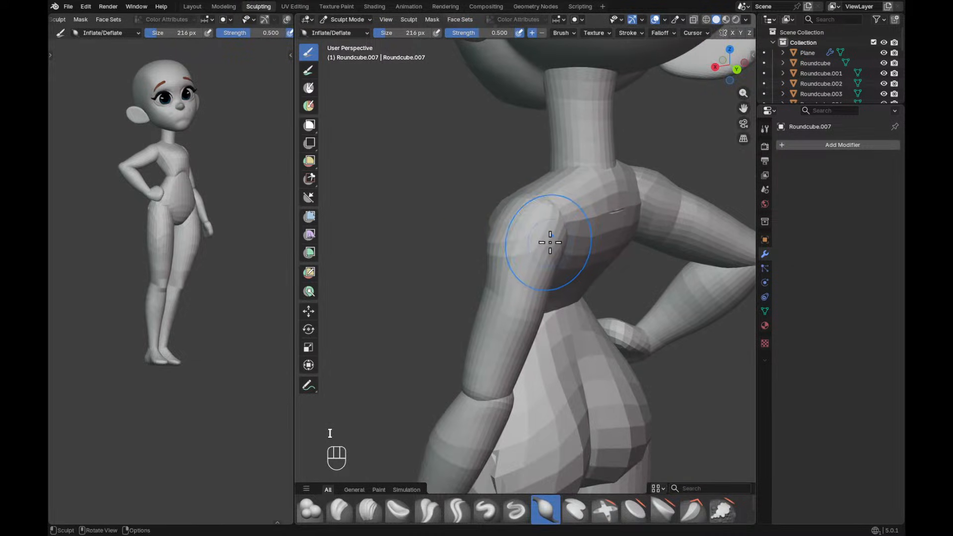
key("q")
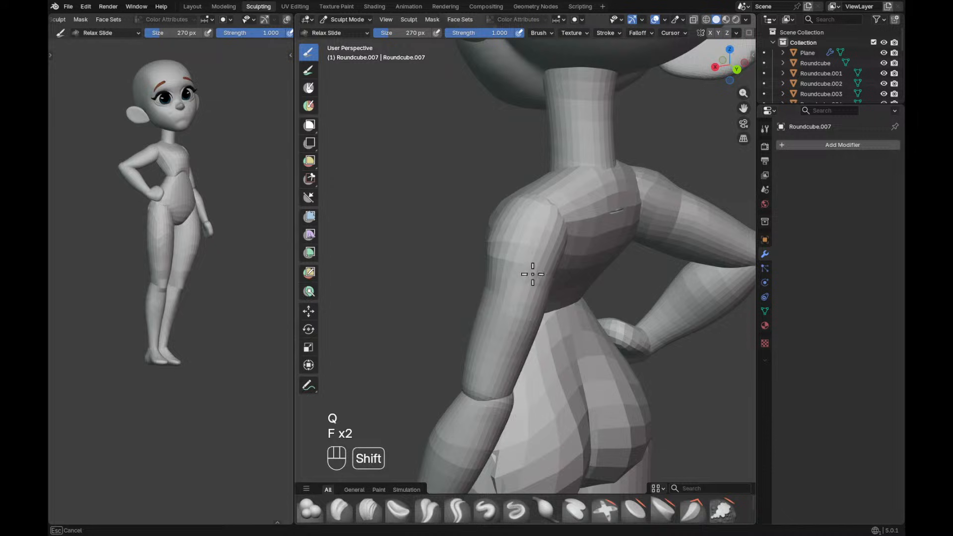
Refine the left upper arm's back and side contour with the Grab brush, enlarging it to about 414 px.
key("g")
key("f")
left_click(593, 264)
mouse_move(544, 253)
left_mouse_down("alt")
mouse_move(593, 264)
mouse_move(593, 304)
left_mouse_up("alt")
key("g")
key("f")
key("f")
left_click(595, 303)
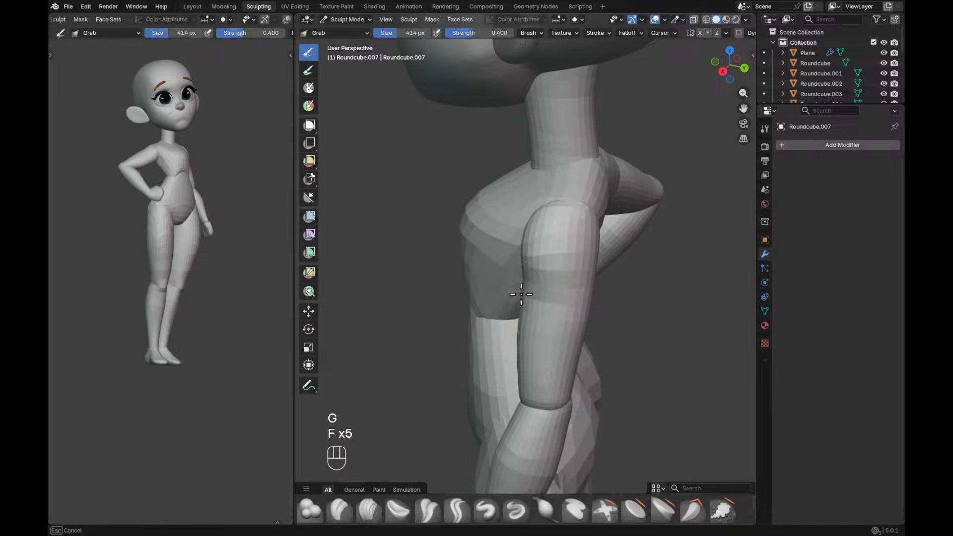
Straighten the left upper arm's profile in side view with further Grab strokes at varied brush sizes.
key("f")
key("f")
left_click(595, 295)
key("f")
key("f")
left_click(584, 293)
Shape the left upper arm down toward the elbow with the Grab brush, ending at about 296 px.
left_click_drag(589, 316, 592, 258, "alt+shift")
key("f")
mouse_move(591, 293)
left_mouse_down("alt")
mouse_move(592, 282)
mouse_move(576, 303)
mouse_move(550, 259)
left_mouse_up("alt")
key("f")
left_click(597, 284)
key("f")
key("f")
key("f")
left_click(551, 314)
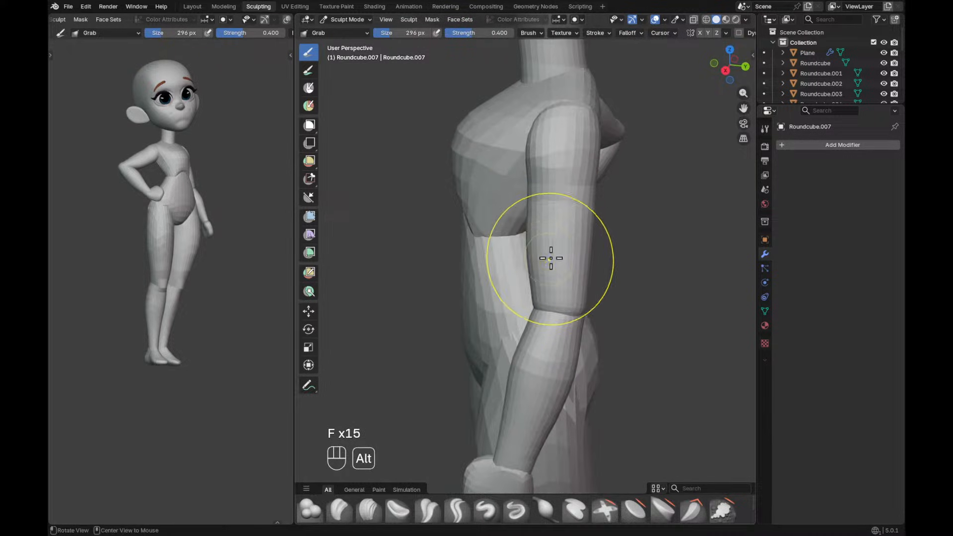
Thicken the left upper arm above the elbow with the Inflate/Deflate brush.
key("i")
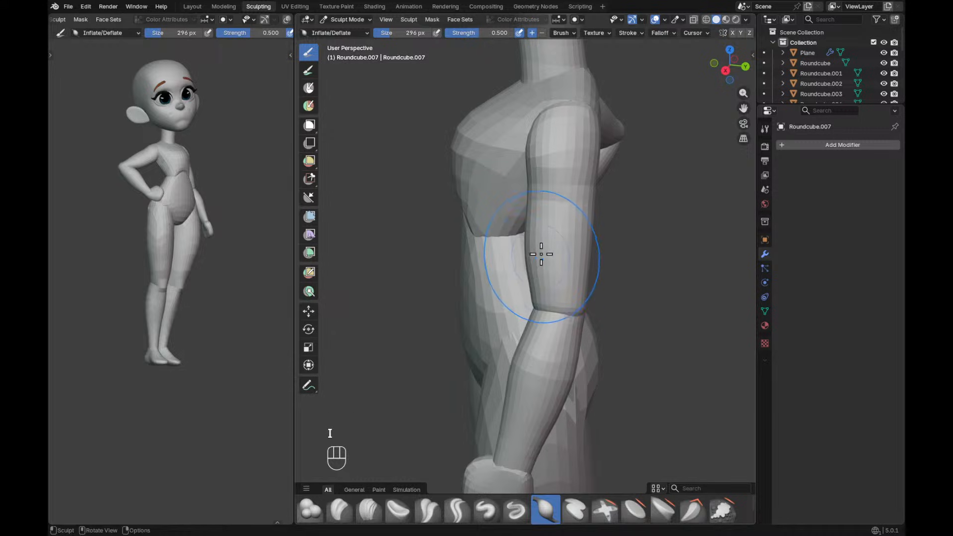
Fill out the lower part of the upper arm with the Inflate/Deflate brush at about 186 px.
key("f")
left_click_drag(530, 276, 534, 310)
key("f")
left_click(533, 300)
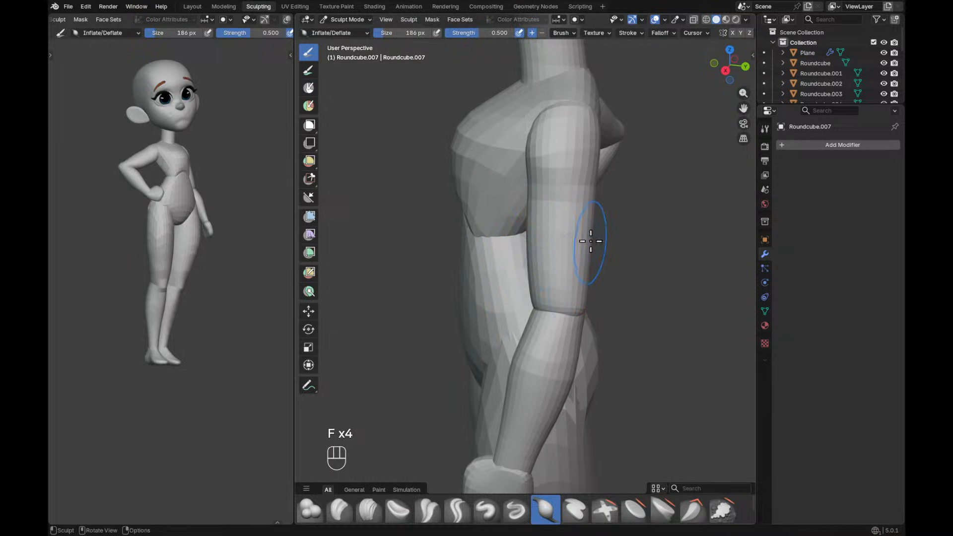
Reshape the upper arm's contour above the elbow from behind with the Grab brush at about 200 px.
mouse_move(589, 296)
left_mouse_down("alt")
mouse_move(585, 272)
mouse_move(506, 276)
mouse_move(523, 308)
mouse_move(514, 256)
mouse_move(521, 224)
mouse_move(487, 213)
mouse_move(503, 207)
left_mouse_up("alt")
key("g")
key("f")
key("f")
key("f")
key("f")
left_click(507, 213)
key("f")
left_click(516, 279)
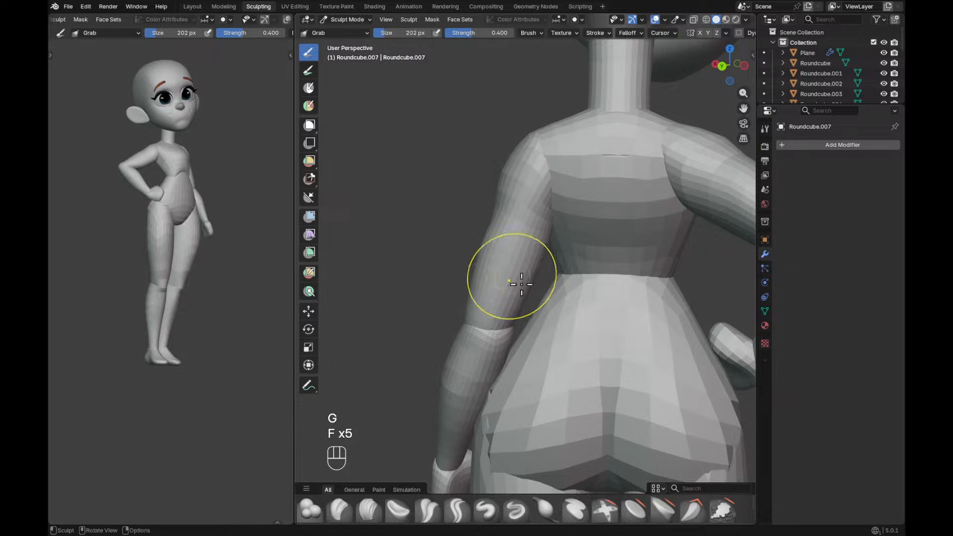
key("f")
left_click_drag(533, 289, 535, 282)
key("f")
left_click(536, 285)
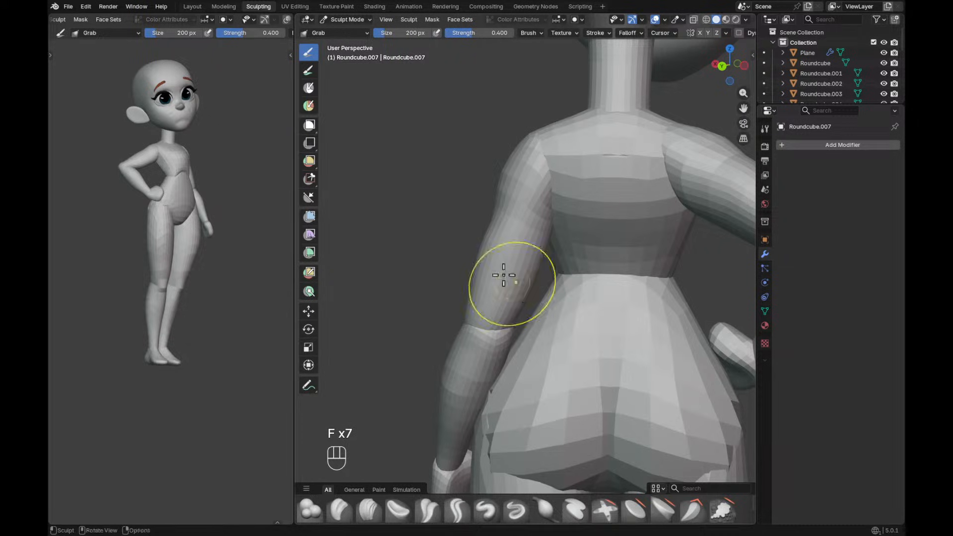
Switch sculpting to the hanging arm's forearm and reshape it near the elbow with the Grab brush at about 336 px.
key("alt+q")
left_click_drag(496, 329, 521, 294, "alt")
key("g")
key("f")
key("g")
key("f")
left_click(529, 333)
key("f")
key("f")
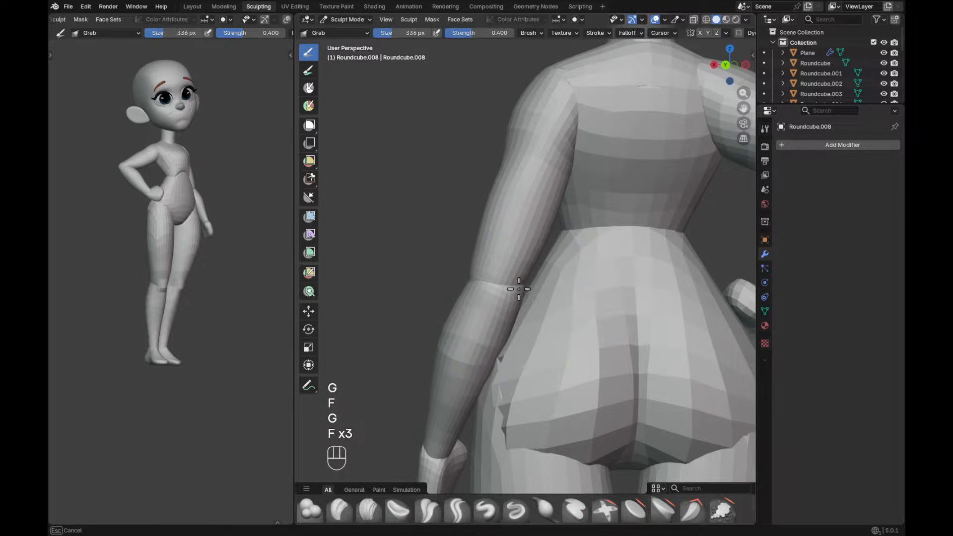
Add volume to the forearm with the Inflate/Deflate brush at about 334 px and smooth its surface.
mouse_move(509, 289)
middle_mouse_down()
mouse_move(587, 298)
mouse_move(617, 313)
mouse_move(578, 314)
middle_mouse_up()
key("i")
key("f")
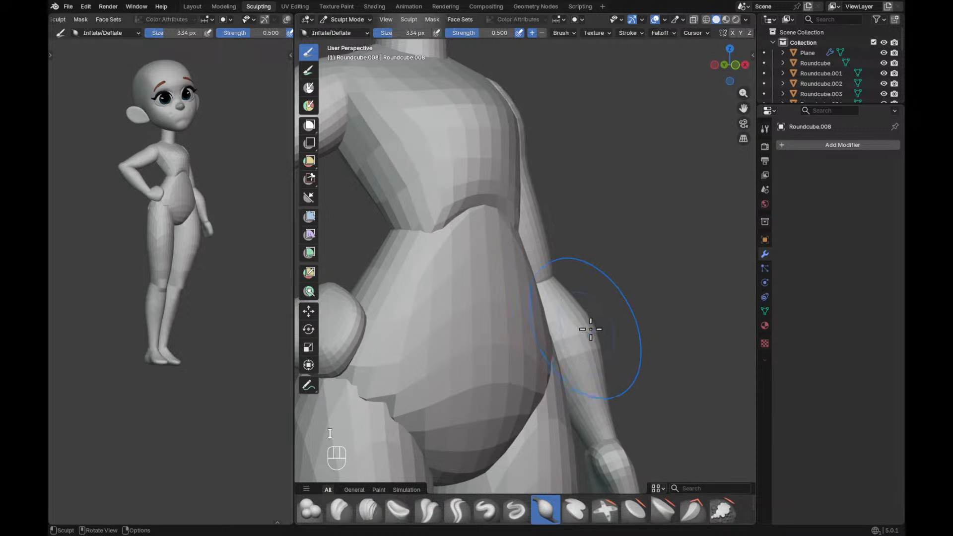
left_click_drag(592, 327, 588, 321, "shift")
Refine the forearm's silhouette from the front with the Grab brush.
mouse_move(605, 342)
middle_mouse_down("shift")
mouse_move(617, 285)
mouse_move(606, 293)
middle_mouse_up("shift")
key("g")
key("f")
key("f")
left_click(611, 299)
left_click_drag(563, 294, 584, 305)
Select the hanging arm's hand in Object Mode and rotate its mesh freely in Edit Mode to align with the forearm.
middle_click_drag(588, 302, 598, 262, "alt+shift")
key("ctrl+Tab")
left_click(623, 321)
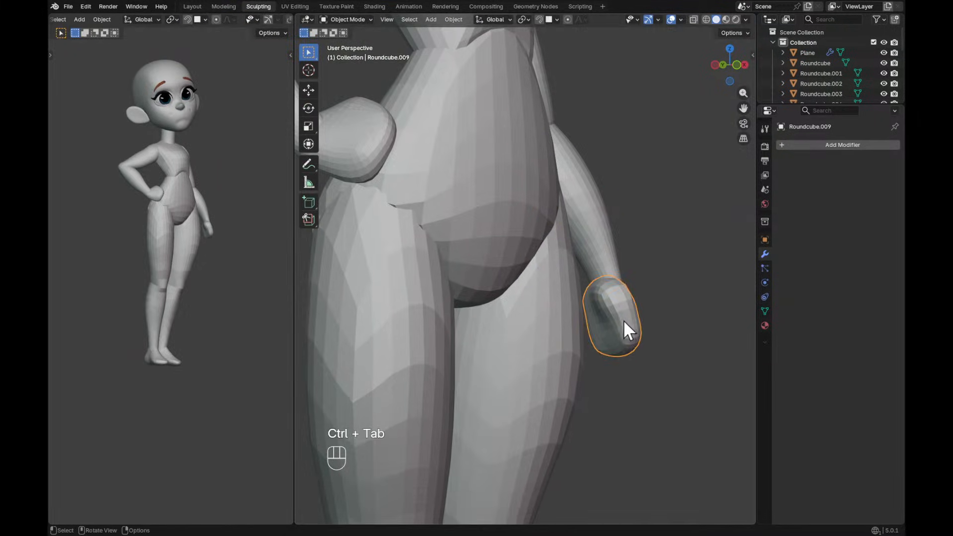
key("Tab")
key("r")
key("r")
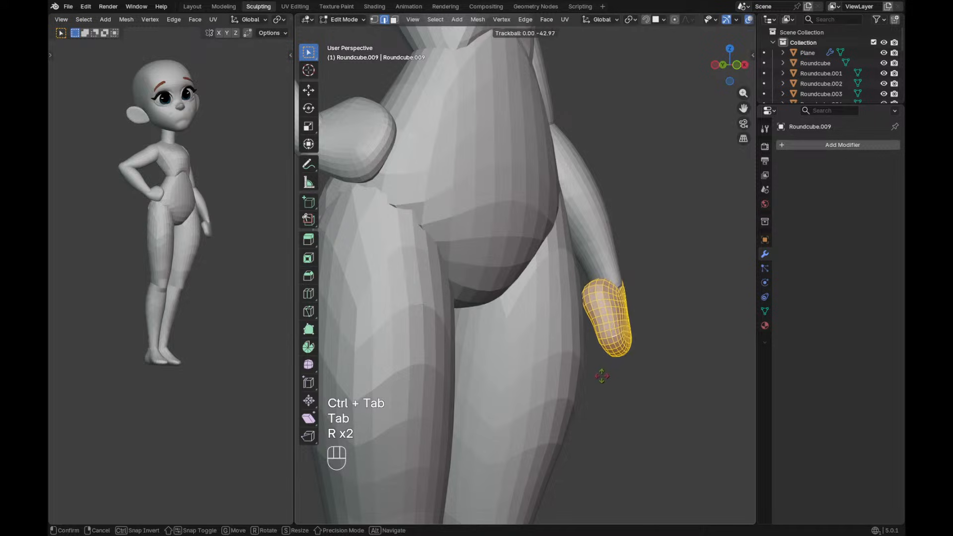
left_click(602, 377)
Rotate the hand mesh again from another angle and move it into place at the wrist.
mouse_move(659, 330)
middle_mouse_down("alt")
mouse_move(663, 346)
mouse_move(621, 344)
mouse_move(677, 316)
mouse_move(612, 304)
mouse_move(629, 298)
mouse_move(631, 269)
middle_mouse_up("alt")
key("r")
key("r")
left_click(657, 320)
key("g")
left_click(639, 318)
key("g")
left_click(660, 316)
Return the hand to Sculpt Mode and shape it around the wrist with a 366 px Grab brush, using X-ray.
key("ctrl+Tab")
key("alt+z")
key("f")
key("g")
key("f")
key("g")
key("f")
key("f")
left_click(625, 283)
key("alt+z")
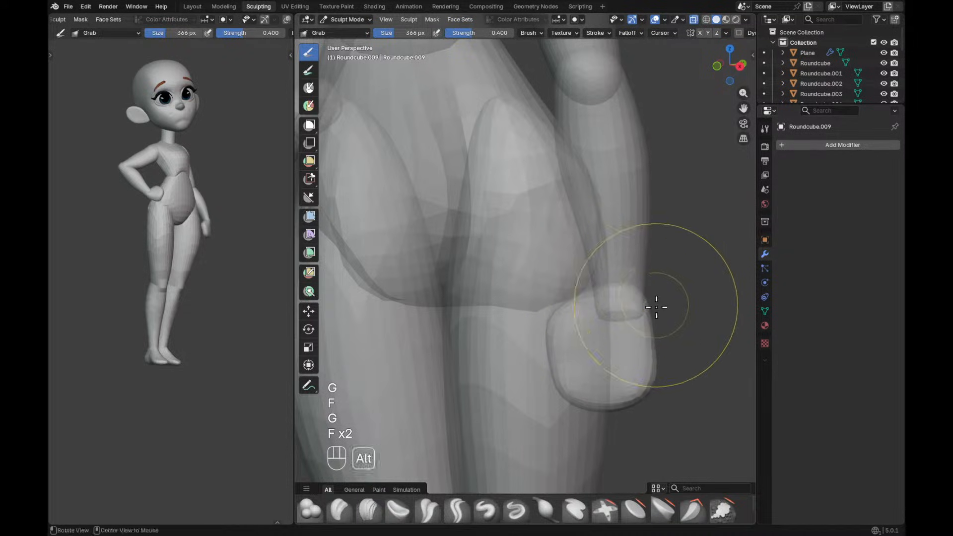
Reshape the hand's side profile with the Grab brush so it follows the line of the forearm.
key("f")
mouse_move(655, 315)
left_mouse_down("alt")
mouse_move(521, 327)
mouse_move(501, 313)
left_mouse_up("alt")
key("f")
left_click(471, 326)
key("f")
key("f")
left_click(435, 319)
key("f")
key("f")
left_click(520, 313)
mouse_move(428, 314)
left_mouse_down()
mouse_move(440, 303)
mouse_move(449, 314)
mouse_move(487, 287)
mouse_move(453, 283)
left_mouse_up()
Thicken the palm side of the hand with the Inflate/Deflate brush at about 210 px.
key("i")
key("f")
key("f")
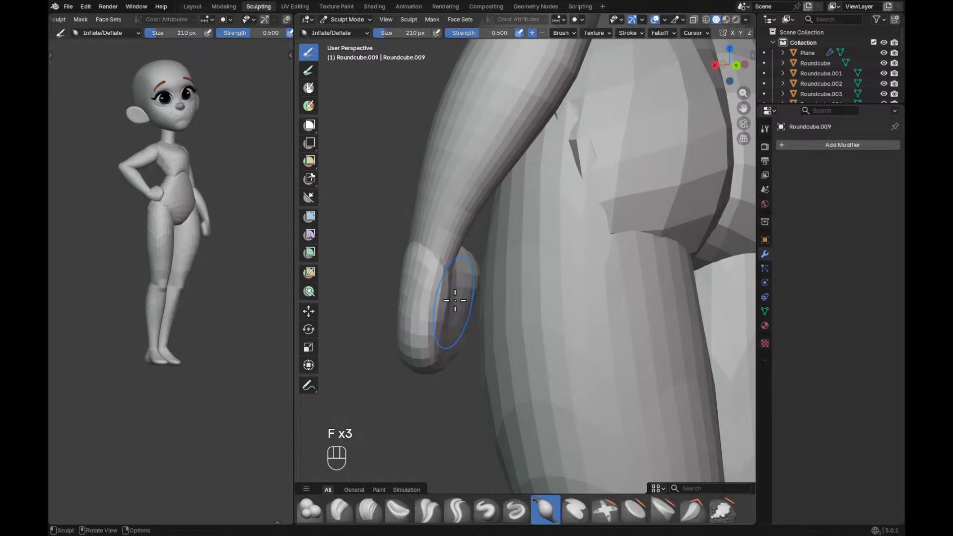
mouse_move(457, 265)
left_mouse_down("alt")
mouse_move(453, 319)
mouse_move(613, 291)
left_mouse_up("alt")
key("f")
Adjust the hand's outline and its join with the wrist using the Grab brush at about 280 px.
scroll(615, 281, "up", 2)
mouse_move(623, 275)
middle_mouse_down()
mouse_move(633, 264)
mouse_move(610, 275)
mouse_move(634, 278)
middle_mouse_up()
key("g")
key("f")
key("f")
key("f")
key("f")
key("f")
key("f")
key("f")
middle_click_drag(628, 281, 638, 264, "shift")
key("f")
key("f")
left_click_drag(645, 246, 641, 238, "alt")
key("f")
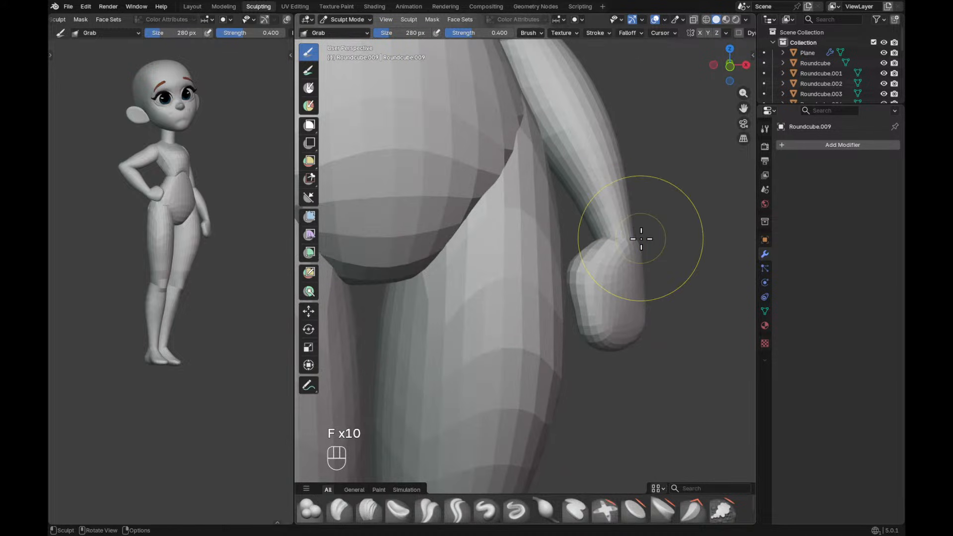
Push the hand's inner edge facing the thigh into a squarer palm with the Grab brush, reducing it to about 192 px.
middle_click_drag(648, 248, 587, 250)
key("alt+q")
key("f")
left_click(576, 245)
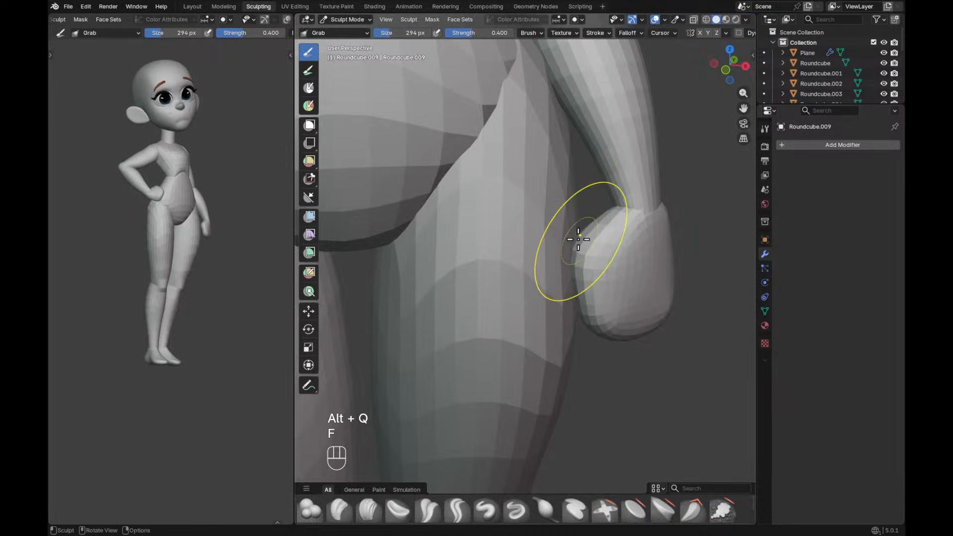
key("f")
key("f")
left_click(566, 262)
middle_click_drag(579, 277, 561, 281, "alt")
key("f")
key("f")
left_click(562, 278)
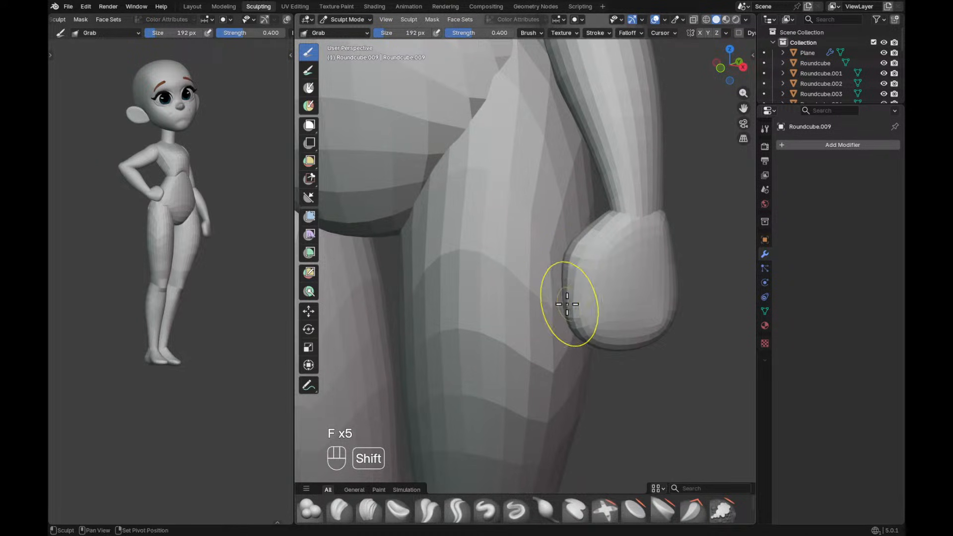
Smooth the hand's lower inner corner and reshape its bottom edge with the Grab brush at about 268 px.
left_click_drag(570, 322, 575, 319, "shift")
mouse_move(654, 280)
middle_mouse_down("ctrl+alt")
mouse_move(656, 300)
mouse_move(640, 302)
mouse_move(636, 275)
mouse_move(626, 288)
middle_mouse_up("ctrl+alt")
left_click_drag(618, 319, 614, 316, "alt")
key("g")
key("f")
key("g")
key("f")
left_click(610, 317)
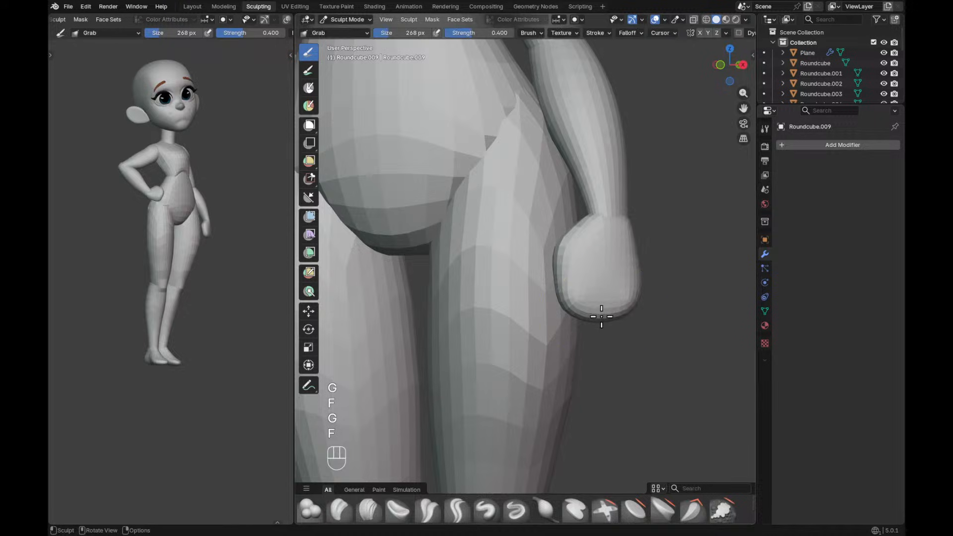
Shape the hand's thickness from below with the Grab brush at about 240 px and smooth its outer corner.
mouse_move(608, 325)
middle_mouse_down("alt")
mouse_move(615, 255)
mouse_move(635, 219)
mouse_move(691, 226)
mouse_move(630, 251)
mouse_move(585, 191)
mouse_move(656, 226)
mouse_move(658, 270)
mouse_move(649, 287)
mouse_move(574, 319)
mouse_move(638, 251)
mouse_move(619, 227)
mouse_move(646, 201)
mouse_move(645, 187)
middle_mouse_up("alt")
key("f")
key("f")
key("f")
left_click(657, 229)
scroll(659, 213, "down", 5)
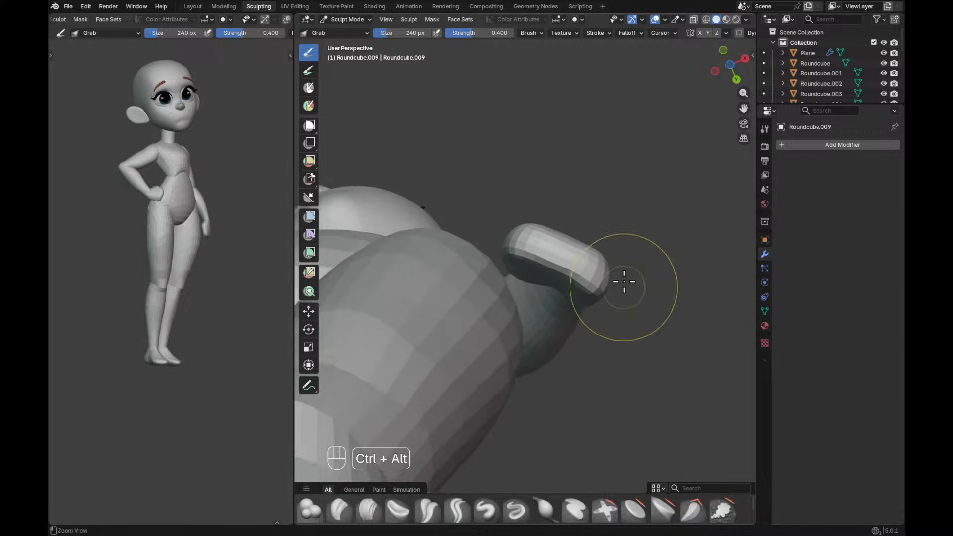
middle_click_drag(624, 285, 620, 258, "ctrl+alt")
left_click_drag(607, 293, 601, 300, "shift")
Adjust the palm side of the hand in profile with the Grab brush at about 228 px.
mouse_move(651, 259)
middle_mouse_down("ctrl+alt")
mouse_move(630, 319)
mouse_move(638, 283)
mouse_move(578, 326)
mouse_move(584, 352)
mouse_move(578, 345)
mouse_move(615, 300)
mouse_move(615, 238)
middle_mouse_up("ctrl+alt")
mouse_move(610, 293)
middle_mouse_down("alt")
mouse_move(557, 312)
mouse_move(560, 323)
mouse_move(518, 298)
middle_mouse_up("alt")
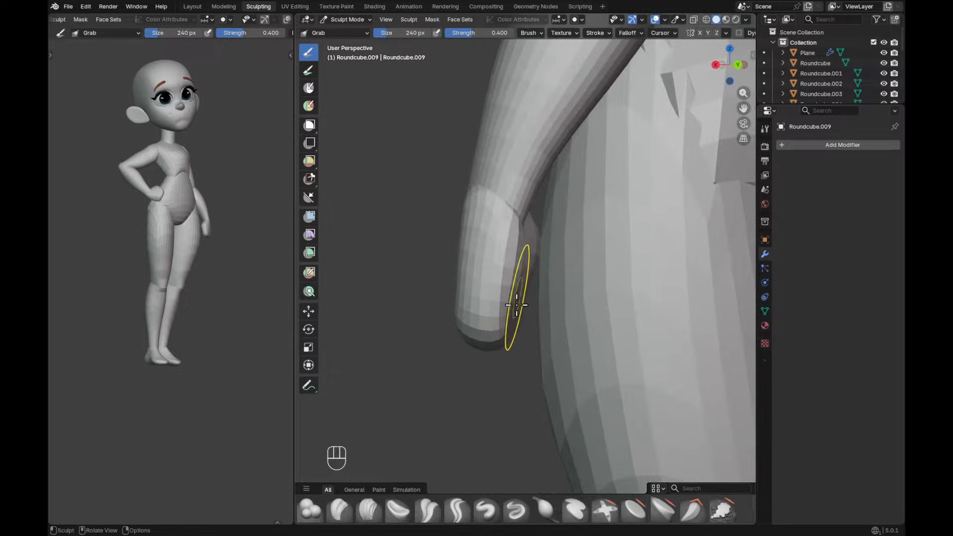
key("f")
key("f")
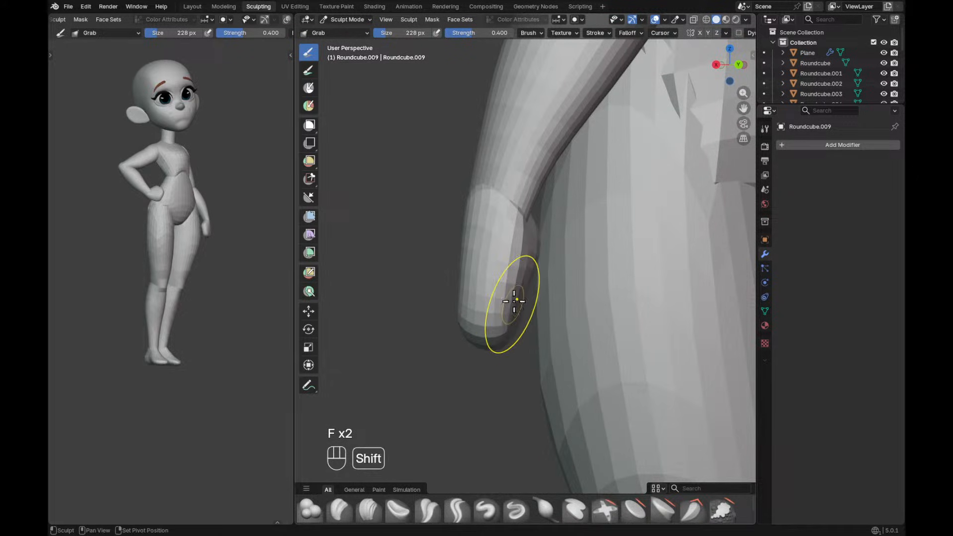
Switch sculpting to the forearm and reshape its top at the elbow with the Grab brush, enlarging it to about 390 px.
mouse_move(592, 210)
middle_mouse_down("ctrl+alt")
mouse_move(609, 253)
mouse_move(566, 291)
mouse_move(621, 289)
mouse_move(577, 261)
middle_mouse_up("ctrl+alt")
mouse_move(654, 262)
middle_mouse_down("alt")
mouse_move(587, 277)
mouse_move(574, 266)
mouse_move(557, 277)
mouse_move(648, 251)
mouse_move(630, 287)
middle_mouse_up("alt")
middle_click_drag(630, 287, 618, 230, "ctrl+alt")
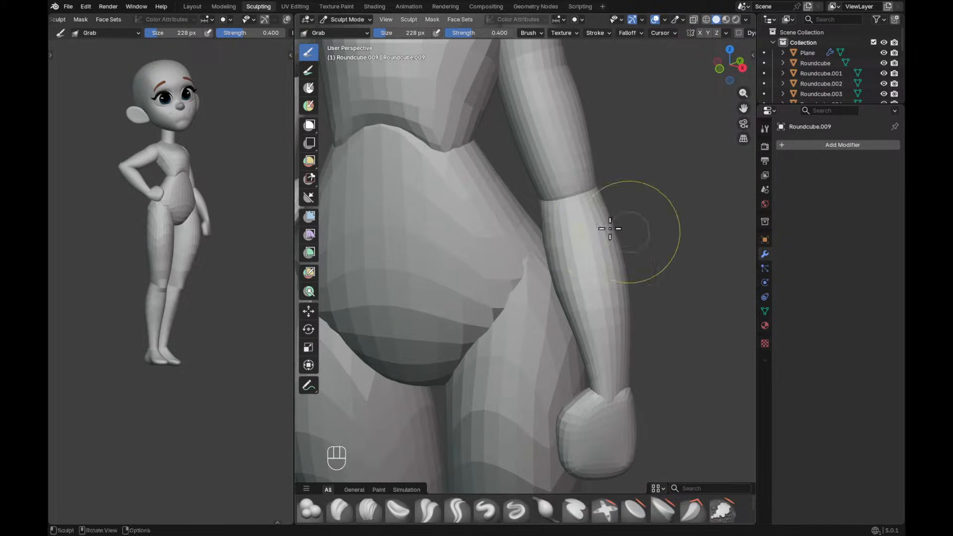
mouse_move(594, 224)
left_mouse_down("alt")
mouse_move(587, 207)
mouse_move(567, 215)
mouse_move(583, 219)
left_mouse_up("alt")
key("f")
left_click(569, 215)
key("f")
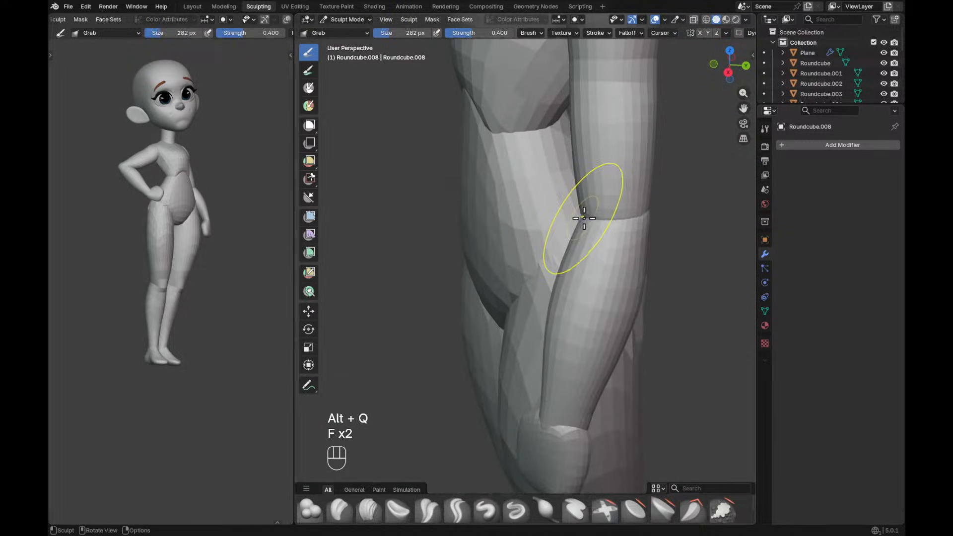
key("f")
key("f")
key("f")
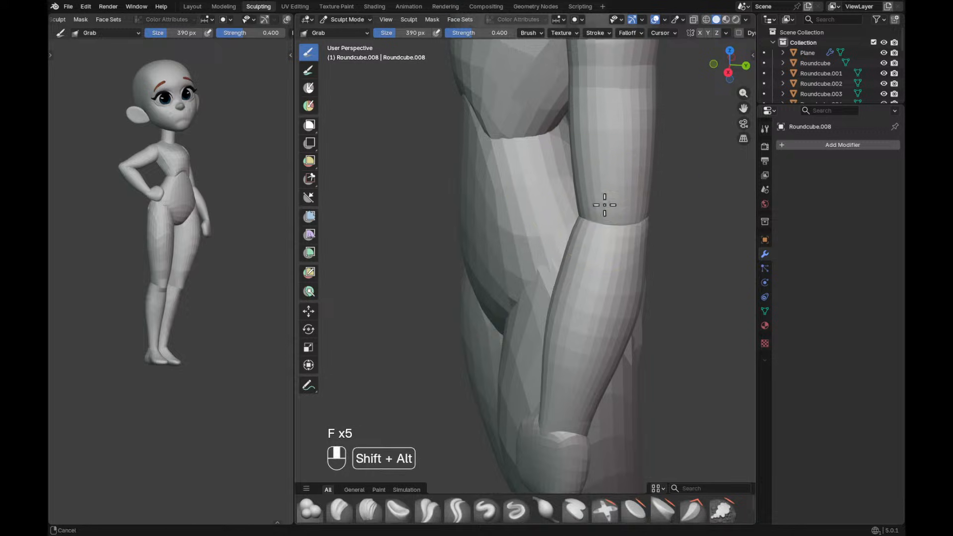
Switch sculpting to the upper arm and adjust its front contour above the elbow with the Grab brush at about 258 px.
left_click_drag(608, 182, 598, 263, "alt+shift")
key("alt+q")
key("f")
left_click(610, 236)
key("f")
left_click_drag(568, 228, 564, 223, "alt")
key("f")
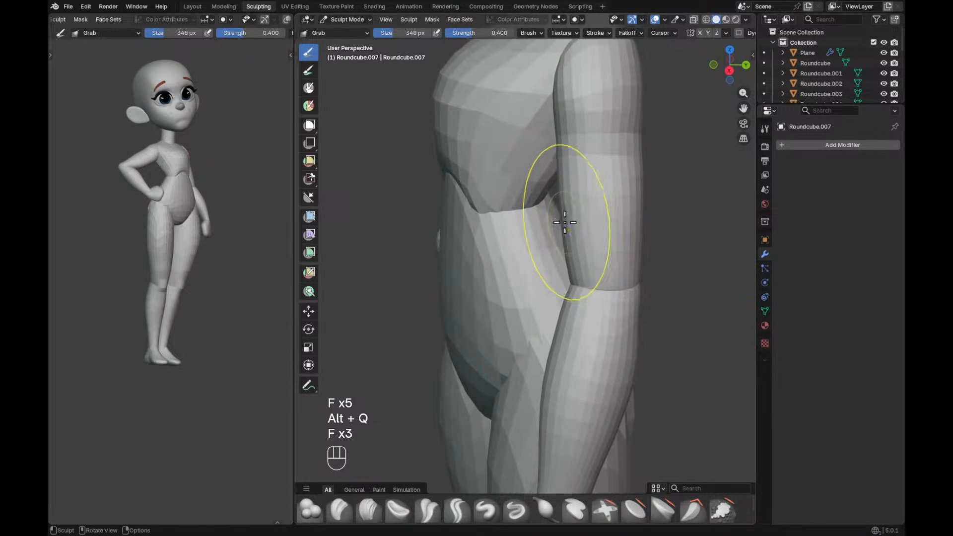
key("f")
key("f")
left_click(545, 220)
key("f")
left_click(560, 231)
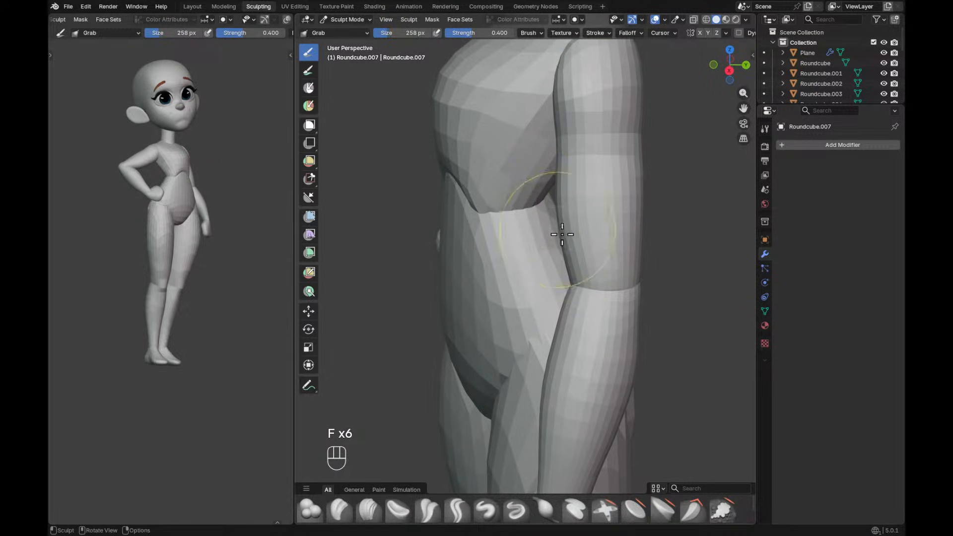
Refine the upper arm's contour toward the shoulder with the Grab brush at about 236 px.
mouse_move(635, 188)
left_mouse_down("alt+shift")
mouse_move(620, 228)
mouse_move(645, 264)
left_mouse_up("alt+shift")
key("f")
left_click(628, 256)
left_click_drag(644, 265, 573, 219, "alt")
key("f")
left_click(570, 156)
key("f")
key("f")
left_click(561, 184)
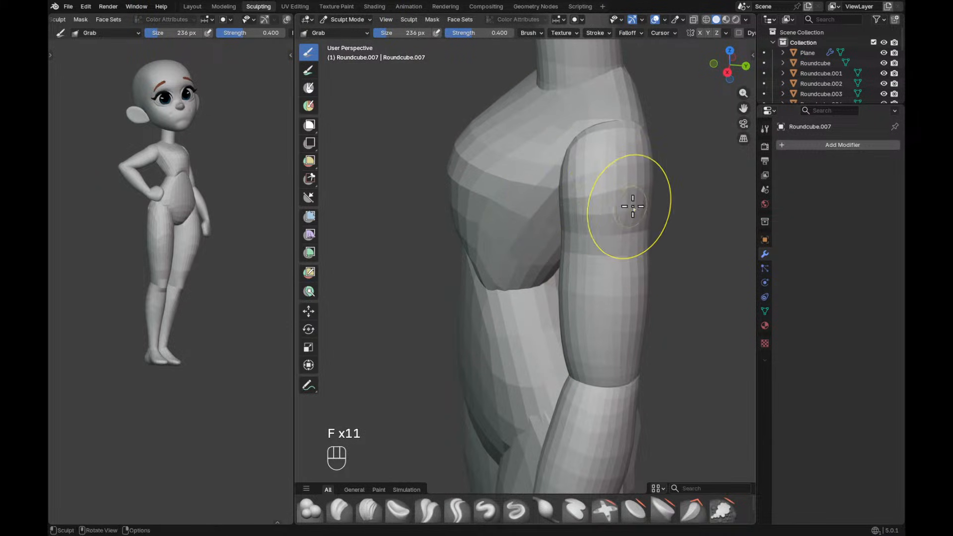
Even out the straight upper arm's surface with the Relax Slide brush, using a size of about 368 px.
key("q")
left_click(563, 201)
key("f")
left_click(585, 198)
key("f")
key("f")
left_click(594, 198)
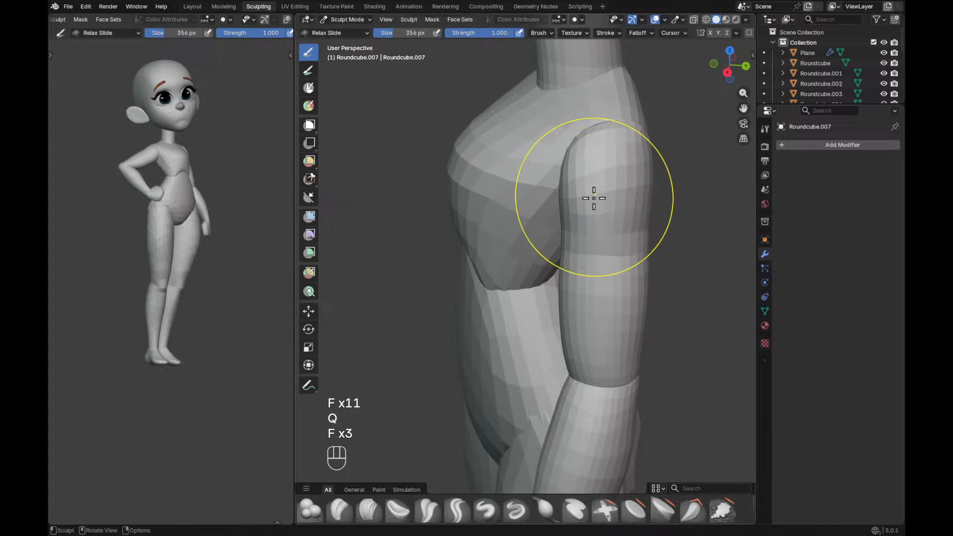
key("f")
left_click(593, 191)
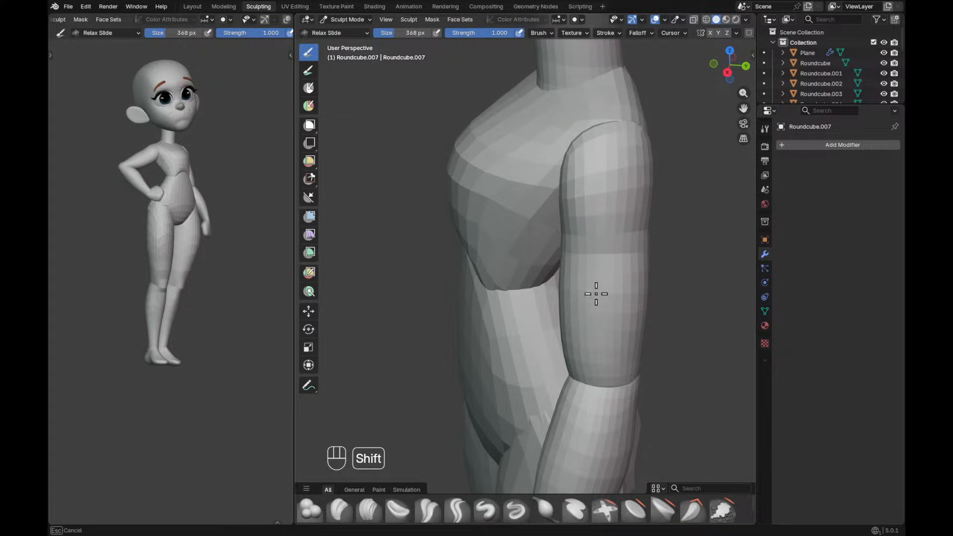
Adjust the elbow end of the straight upper arm with the Grab brush at about 280 px.
left_click_drag(655, 266, 678, 305, "ctrl+alt")
left_click_drag(615, 317, 608, 268, "alt+shift")
mouse_move(608, 308)
left_mouse_down("ctrl+alt")
mouse_move(604, 282)
mouse_move(563, 298)
left_mouse_up("ctrl+alt")
key("g")
key("f")
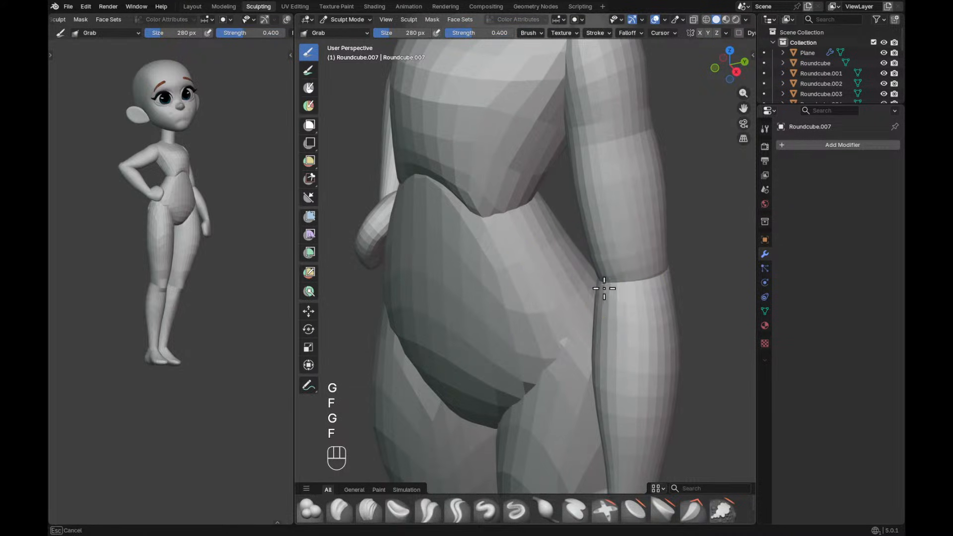
key("f")
key("f")
key("f")
key("f")
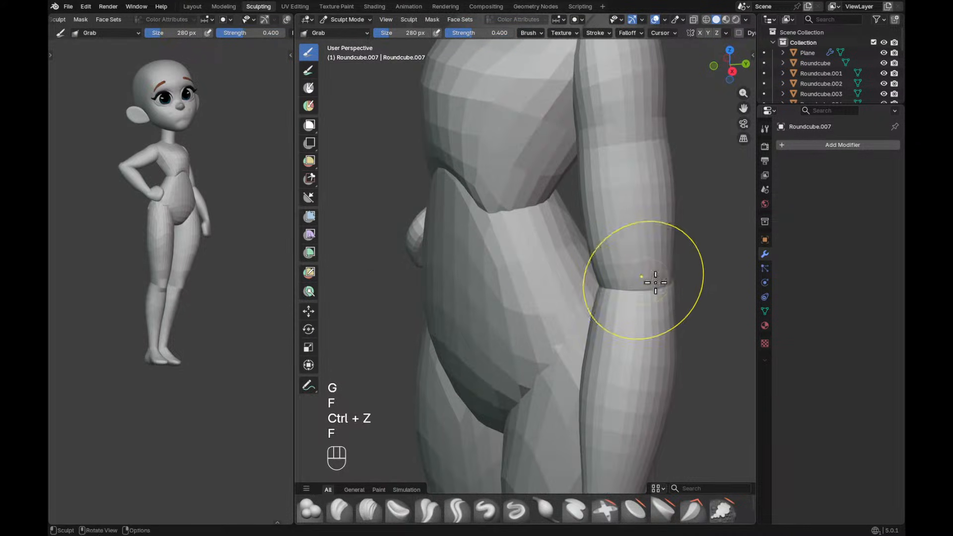
Reshape the straight upper arm's broader contour around the elbow with the Grab brush, enlarging it to about 586 px.
left_click(708, 297)
left_click(670, 309)
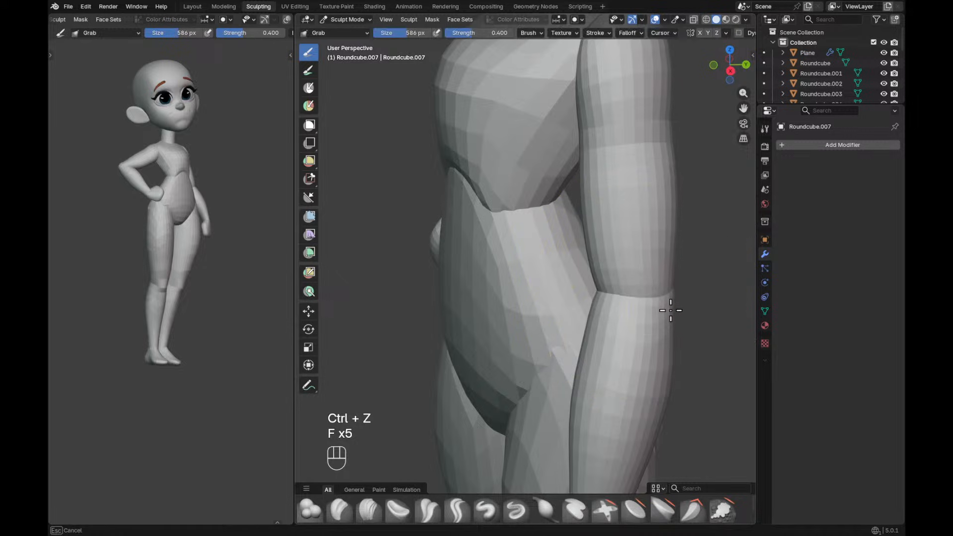
key("f")
left_click(615, 298)
key("f")
left_click(607, 300)
mouse_move(607, 301)
left_mouse_down("alt")
mouse_move(665, 284)
mouse_move(590, 276)
mouse_move(618, 240)
mouse_move(634, 241)
mouse_move(620, 293)
left_mouse_up("alt")
Refine the contour of the straight upper arm toward the shoulder with resized Grab strokes.
key("f")
left_click(553, 269)
key("f")
mouse_move(611, 246)
left_mouse_down("alt")
mouse_move(574, 259)
mouse_move(556, 253)
mouse_move(541, 276)
mouse_move(557, 287)
mouse_move(522, 288)
mouse_move(513, 278)
mouse_move(557, 292)
mouse_move(597, 275)
left_mouse_up("alt")
left_click(555, 270)
key("f")
left_click(589, 255)
key("f")
left_click(604, 255)
Shape the top of the straight arm at the shoulder with the Grab brush at about 260 px, checking it in X-ray.
key("f")
left_click(514, 290)
key("alt+z")
key("f")
left_click(554, 291)
key("alt+z")
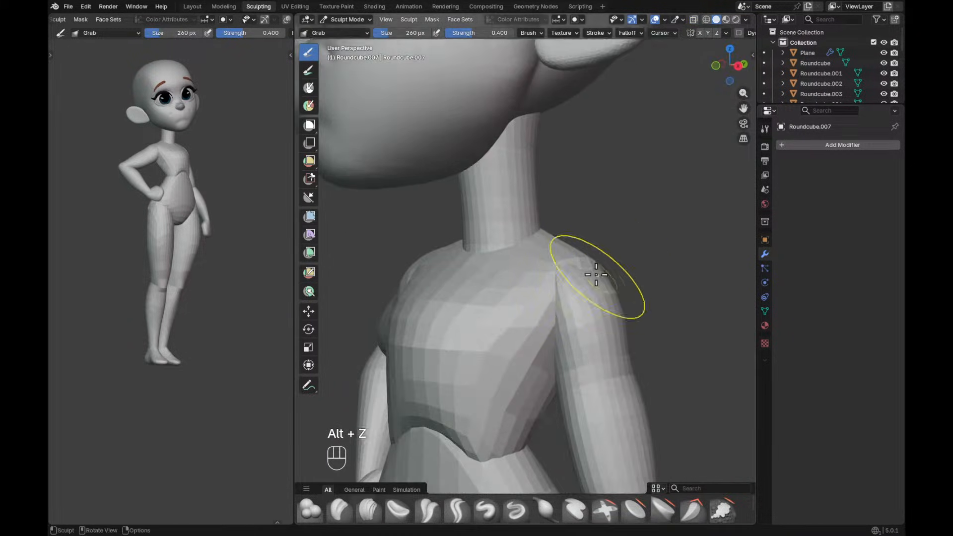
mouse_move(618, 229)
left_mouse_down("ctrl+alt")
mouse_move(582, 279)
mouse_move(633, 286)
mouse_move(625, 278)
left_mouse_up("ctrl+alt")
left_click_drag(615, 264, 602, 231, "ctrl+alt")
Switch sculpting to the chest and adjust its sides symmetrically with the Grab brush at about 220 px.
key("alt+q")
left_click_drag(504, 284, 429, 278, "alt")
key("f")
left_click(485, 279)
key("f")
left_click(436, 282)
key("f")
left_click(437, 278)
key("f")
left_click(562, 268)
left_click_drag(564, 281, 570, 283)
key("f")
left_click(565, 267)
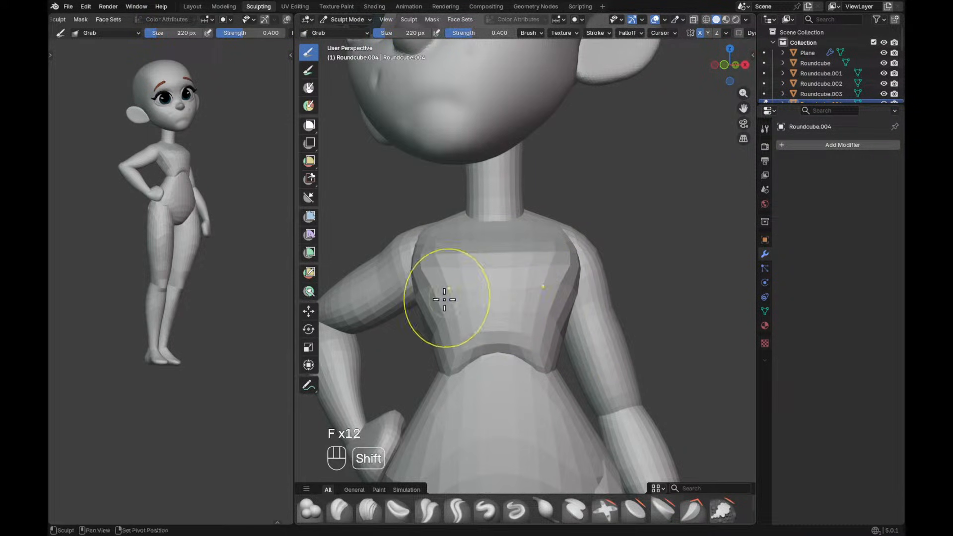
Adjust the lower edge of the rib cage with the Grab brush at about 152 px, undoing an unwanted stroke.
mouse_move(557, 375)
left_mouse_down("alt")
mouse_move(539, 371)
mouse_move(513, 398)
mouse_move(517, 383)
mouse_move(499, 366)
mouse_move(514, 323)
mouse_move(493, 304)
mouse_move(543, 304)
left_mouse_up("alt")
key("f")
left_click(549, 363)
key("ctrl+z")
key("alt+z")
key("f")
key("alt+z")
key("f")
left_click(503, 304)
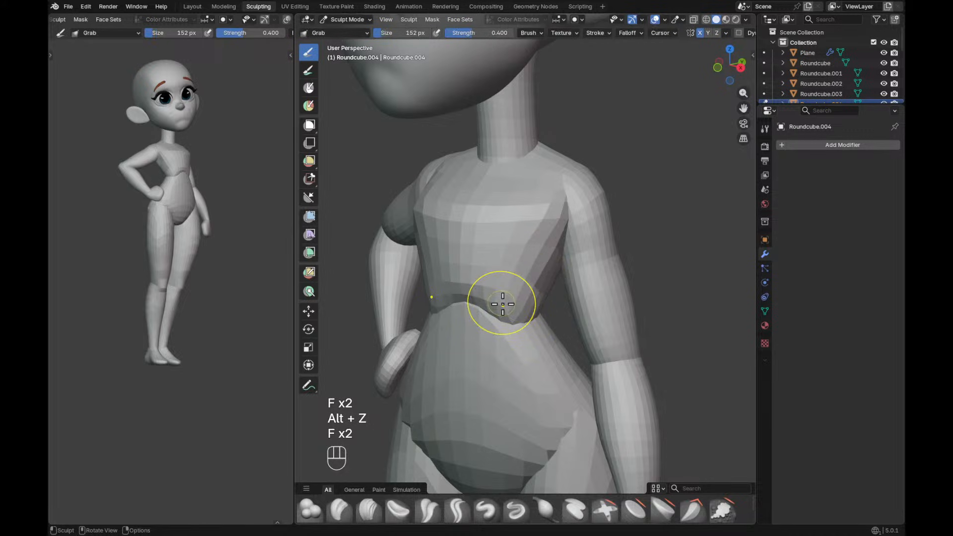
Refine the rib cage's lower edge above the waist with the Grab brush at about 148 px.
key("f")
left_click(488, 318)
left_click_drag(489, 318, 507, 319, "alt")
key("f")
left_click(498, 319)
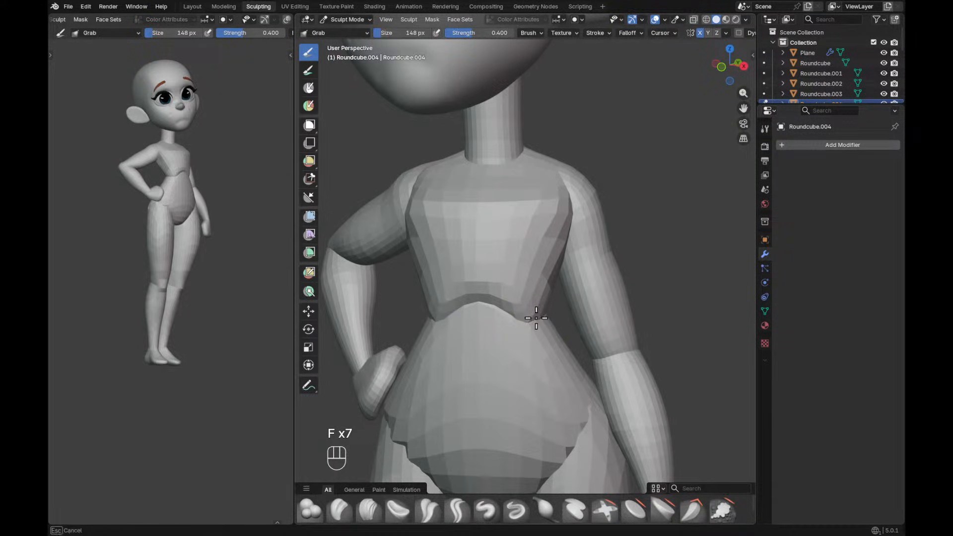
Reshape the side of the chest below the armpit with the Grab brush, enlarging it from about 402 to 496 px.
key("f")
left_click(572, 299)
key("f")
left_click(594, 301)
mouse_move(559, 296)
left_mouse_down("alt")
mouse_move(595, 287)
mouse_move(481, 267)
left_mouse_up("alt")
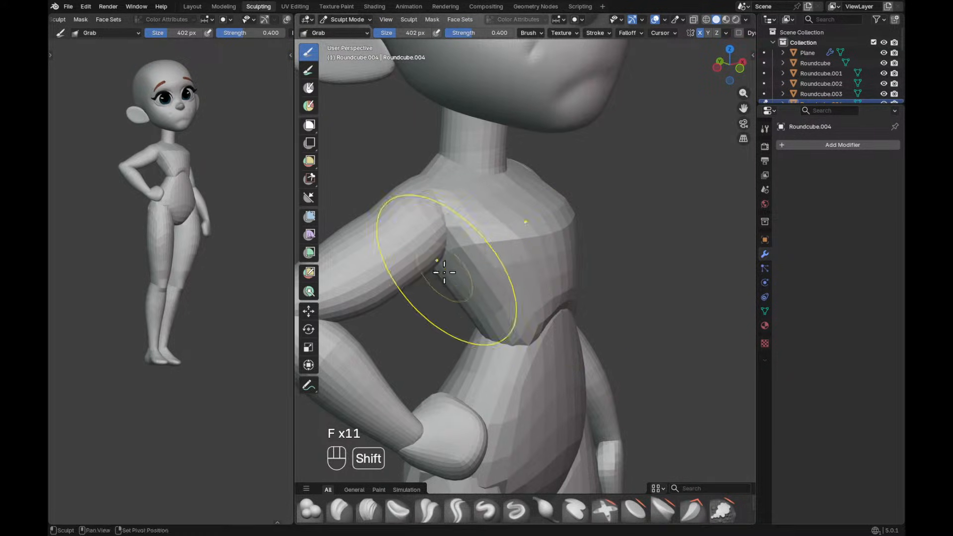
key("f")
left_click(580, 248)
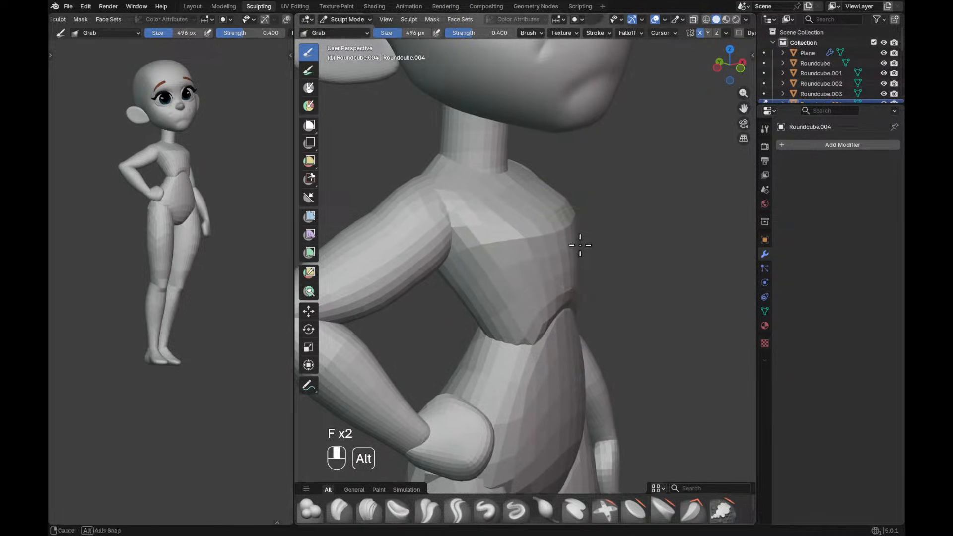
left_click_drag(574, 202, 553, 220, "alt")
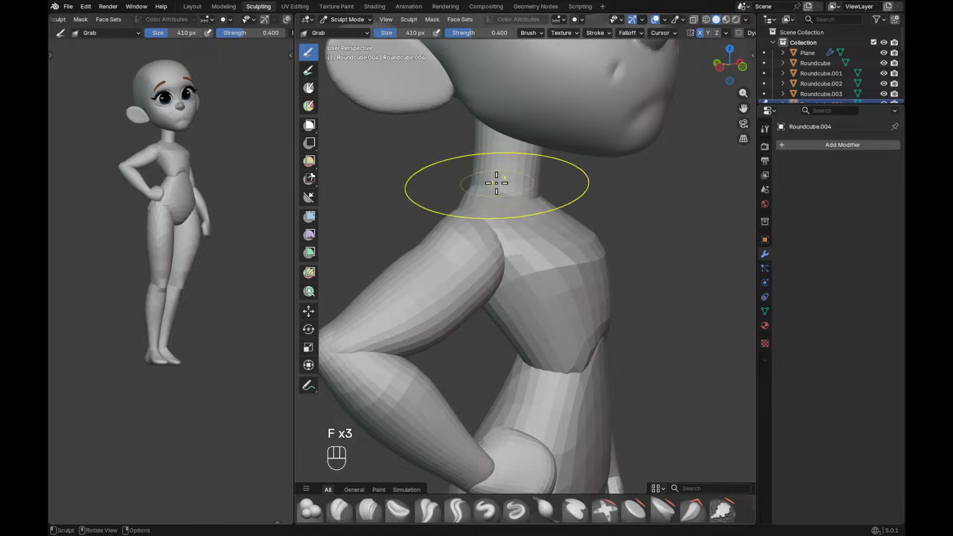
Adjust the chest's upper side beside the bent arm's shoulder with the Grab brush at about 458 px.
middle_click_drag(521, 160, 483, 241, "ctrl+alt")
middle_click_drag(546, 243, 571, 213, "ctrl+alt")
mouse_move(571, 213)
middle_mouse_down("alt")
mouse_move(580, 217)
mouse_move(519, 213)
middle_mouse_up("alt")
key("alt+q")
key("f")
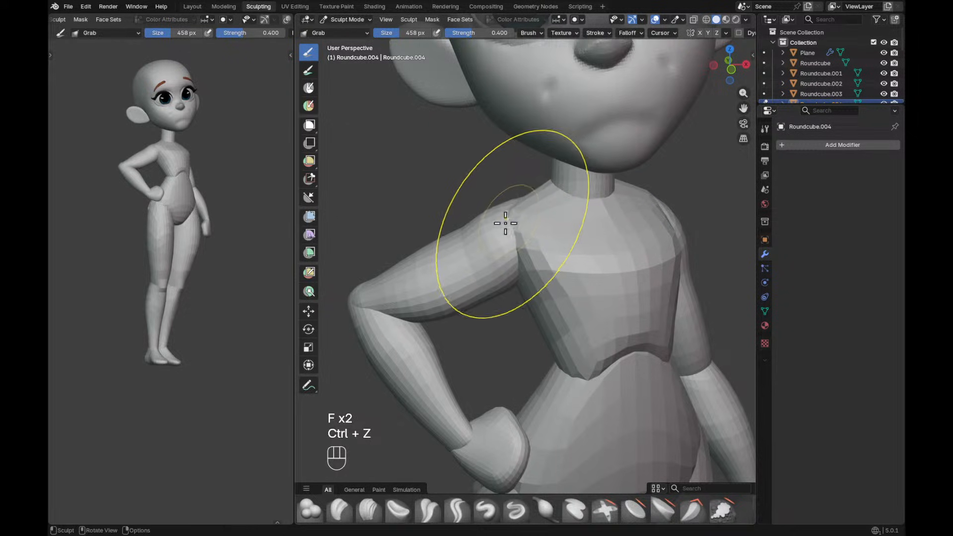
middle_click_drag(506, 223, 523, 246, "alt")
key("f")
left_click(496, 276)
middle_click_drag(496, 276, 535, 293, "alt")
Switch sculpting to the bent upper arm and reshape its shoulder end with the Grab brush at about 586 px.
key("alt+q")
key("f")
left_click(541, 290)
key("f")
left_click(538, 278)
left_click_drag(537, 279, 587, 293, "alt")
key("f")
left_click(566, 282)
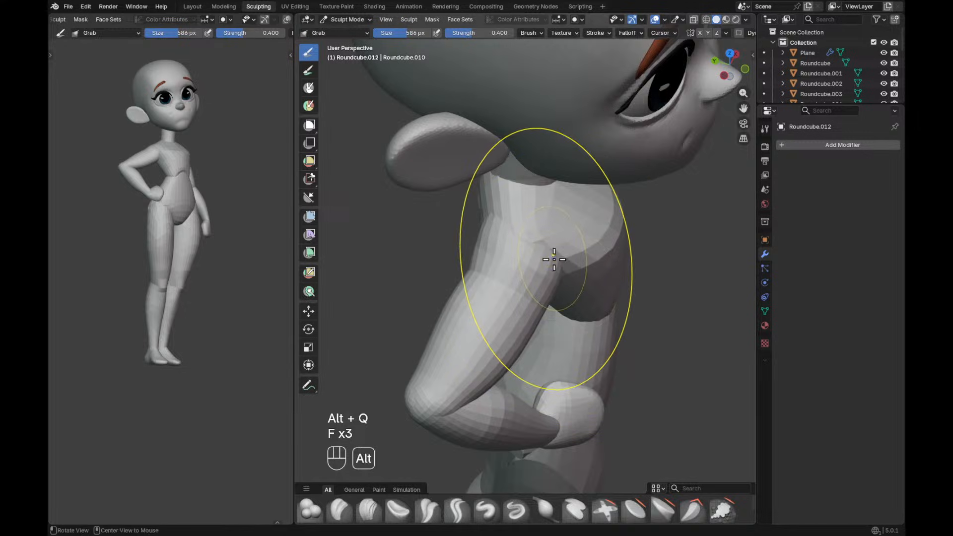
Adjust the bent upper arm's contour from the shoulder down to the elbow with resized Grab strokes.
left_click_drag(554, 259, 569, 265, "alt")
key("f")
left_click(536, 281)
key("f")
left_click_drag(542, 368, 526, 361, "alt")
key("f")
left_click(520, 362)
key("f")
key("f")
Refine the bent upper arm's rounded shoulder top with the Grab brush, reducing it from about 222 to 198 px.
left_click(482, 229)
key("f")
left_click(555, 229)
left_click_drag(501, 226, 574, 216)
key("f")
left_click(558, 222)
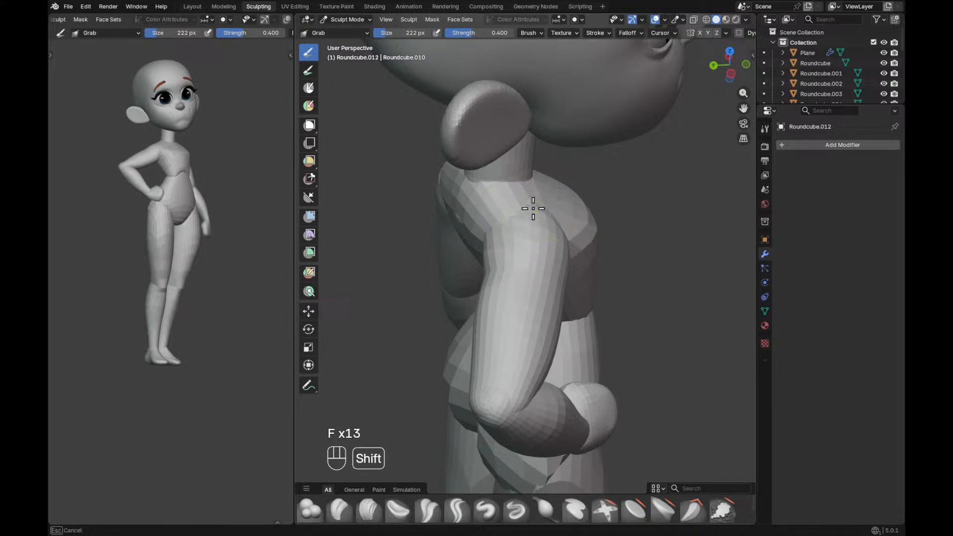
left_click_drag(534, 222, 516, 227, "alt")
key("f")
left_click(500, 230)
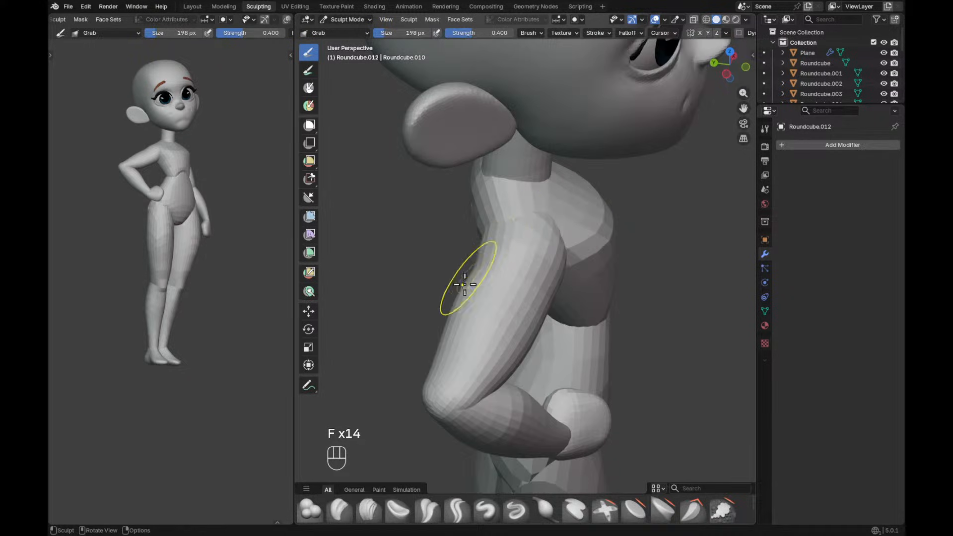
Switch sculpting to the bent forearm and reshape its elbow end with the Grab brush at about 386 px.
left_click_drag(513, 301, 445, 272, "alt")
key("alt+q")
key("f")
left_click(368, 326)
key("f")
mouse_move(370, 326)
left_mouse_down("alt+shift")
mouse_move(424, 294)
mouse_move(410, 293)
left_mouse_up("alt+shift")
key("f")
left_click(443, 294)
key("f")
left_click(411, 319)
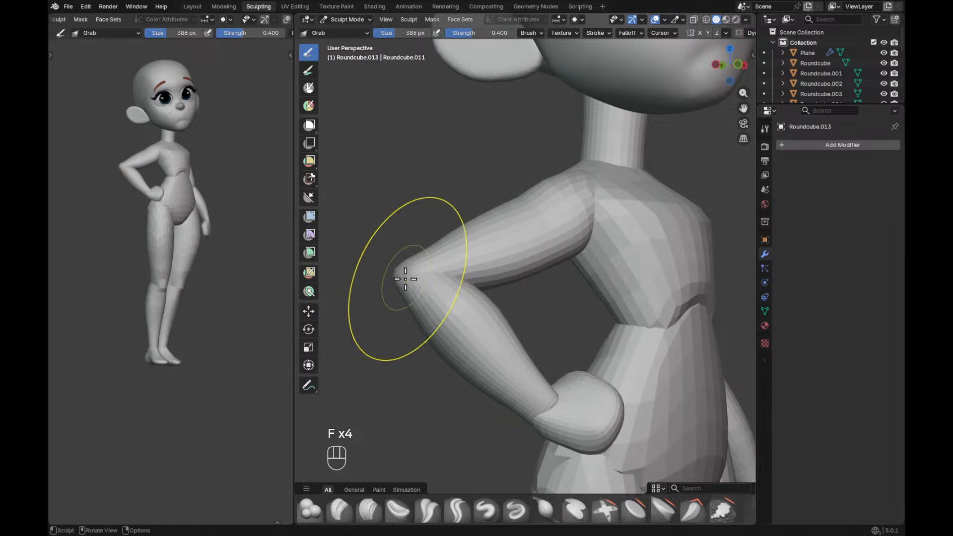
Switch sculpting to the bent upper arm and refine its tip at the elbow with the Grab brush.
key("alt+q")
key("f")
left_click(404, 272)
key("f")
key("f")
left_click(419, 268)
mouse_move(407, 273)
left_mouse_down()
mouse_move(471, 279)
mouse_move(492, 309)
mouse_move(519, 270)
mouse_move(538, 278)
left_mouse_up()
key("f")
left_click(418, 267)
Switch sculpting to the bent forearm and adjust its inner side near the elbow with the Grab brush at about 314 px.
key("alt+q")
mouse_move(522, 310)
left_mouse_down("alt")
mouse_move(534, 261)
mouse_move(516, 263)
left_mouse_up("alt")
key("f")
key("f")
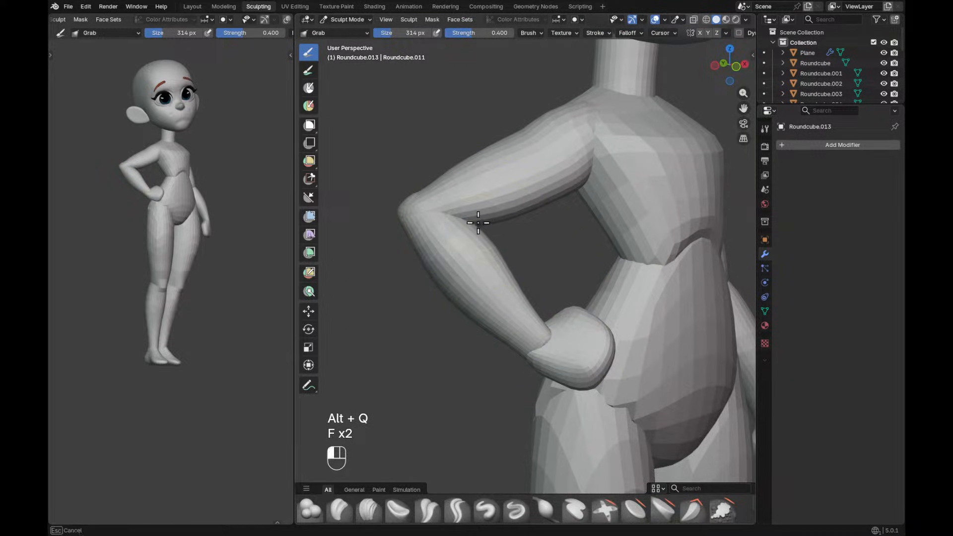
left_click_drag(487, 206, 484, 203)
key("f")
left_click(480, 253)
Refine the bent forearm's contour between the elbow and wrist with resized Grab strokes.
key("f")
left_click(472, 299)
key("f")
left_click(477, 299)
key("f")
left_click(486, 302)
mouse_move(484, 303)
left_mouse_down()
mouse_move(472, 308)
mouse_move(473, 293)
left_mouse_up()
key("f")
left_click(447, 274)
Adjust the bent forearm from other angles with the Grab brush, finishing at about 252 px.
mouse_move(416, 235)
left_mouse_down()
mouse_move(653, 249)
mouse_move(617, 257)
left_mouse_up()
mouse_move(617, 257)
left_mouse_down("ctrl+alt")
mouse_move(623, 238)
mouse_move(632, 242)
mouse_move(623, 247)
left_mouse_up("ctrl+alt")
key("f")
left_click(617, 241)
key("f")
left_click(600, 250)
key("f")
left_click(601, 259)
left_click_drag(577, 307, 550, 325)
key("f")
left_click(525, 343)
mouse_move(644, 202)
left_mouse_down("ctrl+alt")
mouse_move(597, 312)
mouse_move(509, 326)
left_mouse_up("ctrl+alt")
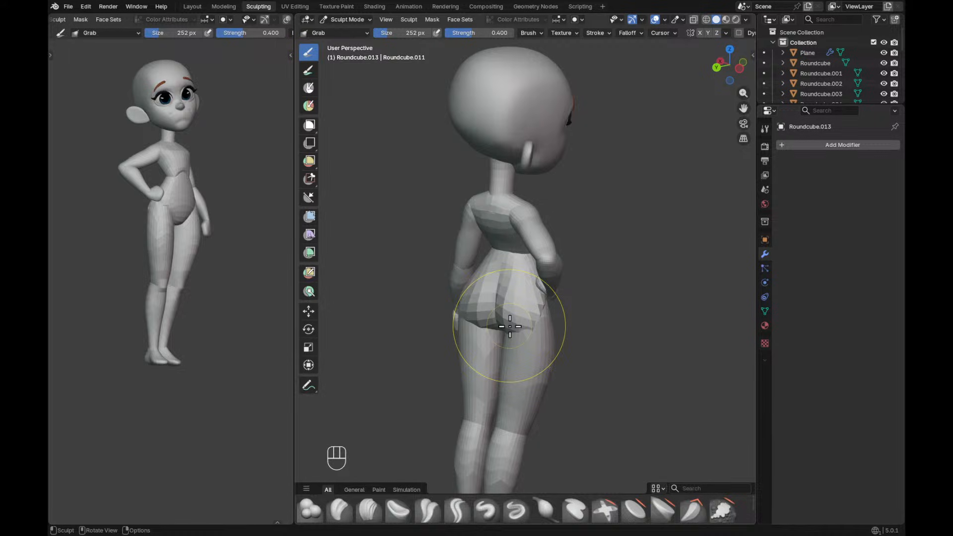
left_click_drag(587, 197, 583, 245, "alt+shift")
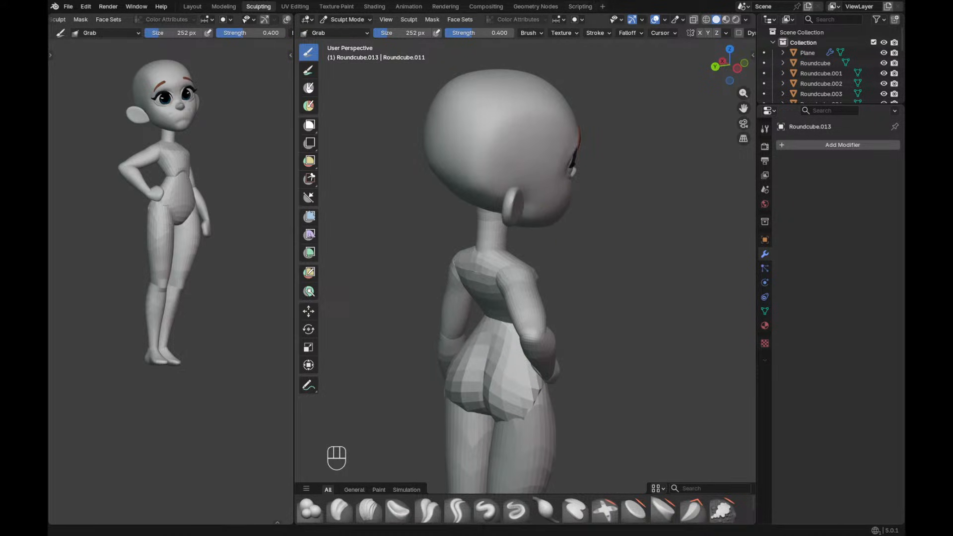
Switch sculpting to the head and flatten its side above the ear with the Scrape/Fill brush at about 310 px.
mouse_move(560, 251)
left_mouse_down("ctrl+alt")
mouse_move(574, 288)
mouse_move(595, 255)
mouse_move(600, 270)
mouse_move(505, 253)
mouse_move(564, 294)
mouse_move(560, 274)
mouse_move(575, 270)
mouse_move(577, 306)
left_mouse_up("ctrl+alt")
key("alt+q")
left_click_drag(578, 305, 564, 260, "ctrl+alt")
key("shift+t")
key("f")
left_click(577, 264)
key("f")
key("f")
left_click(570, 264)
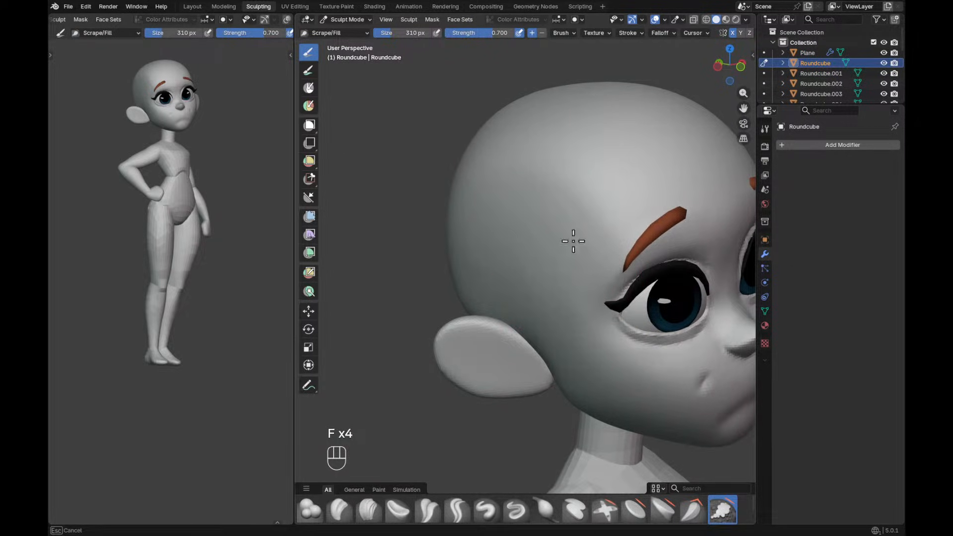
Even out the side and back of the head with Scrape/Fill strokes resized between about 306 and 318 px.
key("f")
left_click(580, 242)
key("ctrl+z")
left_click_drag(583, 233, 577, 229, "alt")
key("f")
left_click(576, 227)
key("f")
left_click(575, 226)
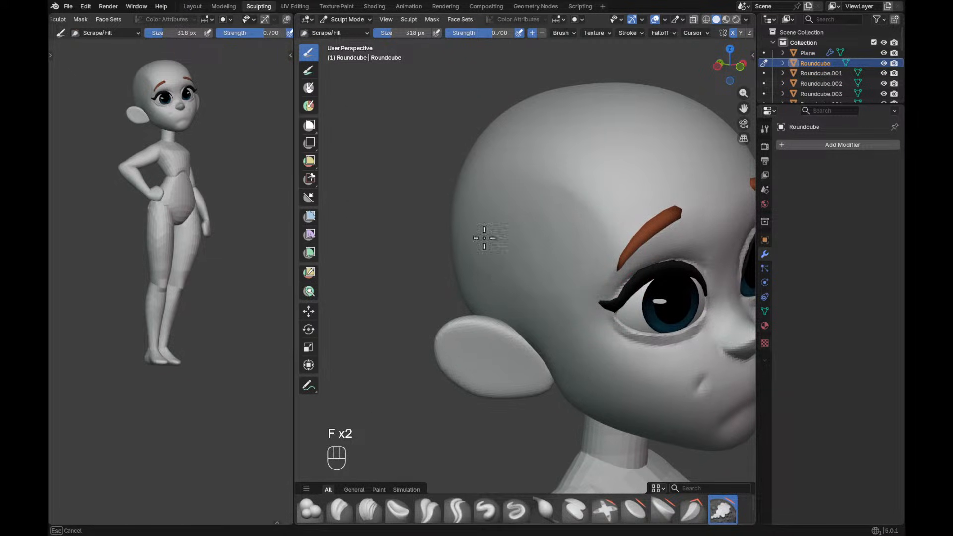
left_click_drag(485, 224, 496, 226)
left_click_drag(533, 237, 567, 241, "alt")
key("f")
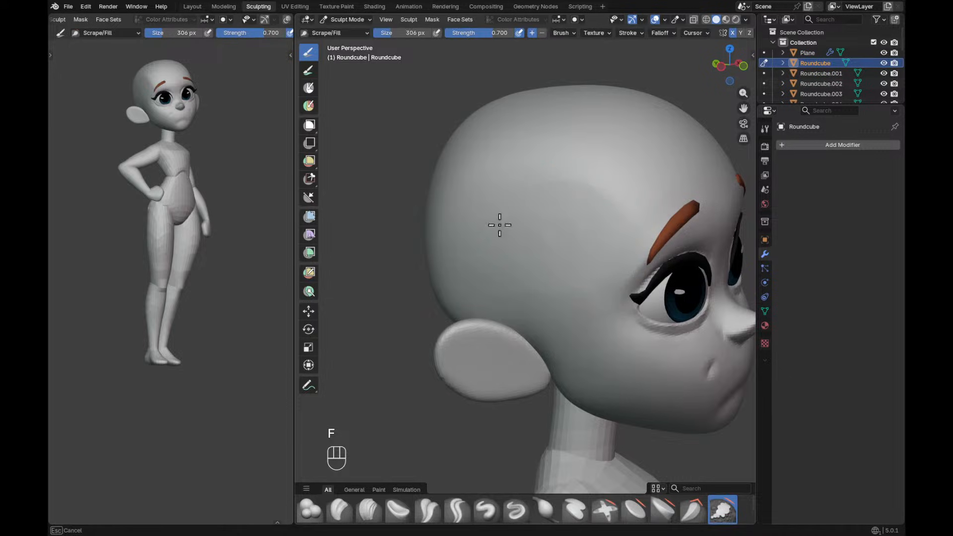
mouse_move(490, 210)
left_mouse_down()
mouse_move(520, 224)
mouse_move(501, 217)
mouse_move(527, 251)
mouse_move(646, 351)
mouse_move(626, 332)
left_mouse_up()
Switch sculpting to the ear and work on its volume with the Inflate/Deflate brush.
left_click_drag(626, 333, 578, 320, "alt+shift")
mouse_move(578, 320)
left_mouse_down("ctrl+alt")
mouse_move(640, 253)
mouse_move(613, 280)
left_mouse_up("ctrl+alt")
key("alt+q")
mouse_move(612, 280)
left_mouse_down("ctrl+alt")
mouse_move(636, 246)
mouse_move(618, 257)
mouse_move(607, 250)
left_mouse_up("ctrl+alt")
key("i")
mouse_move(607, 250)
left_mouse_down("ctrl+alt")
mouse_move(629, 223)
mouse_move(621, 226)
left_mouse_up("ctrl+alt")
left_click_drag(620, 227, 602, 235, "alt+shift")
mouse_move(602, 235)
left_mouse_down("ctrl+alt")
mouse_move(629, 225)
mouse_move(600, 214)
left_mouse_up("ctrl+alt")
left_click_drag(601, 213, 574, 192, "alt")
Reshape the ear's outline with the Grab brush, finishing at about 398 px.
key("g")
key("f")
key("g")
key("f")
left_click(608, 191)
key("g")
key("f")
left_click(602, 189)
key("f")
left_click(553, 181)
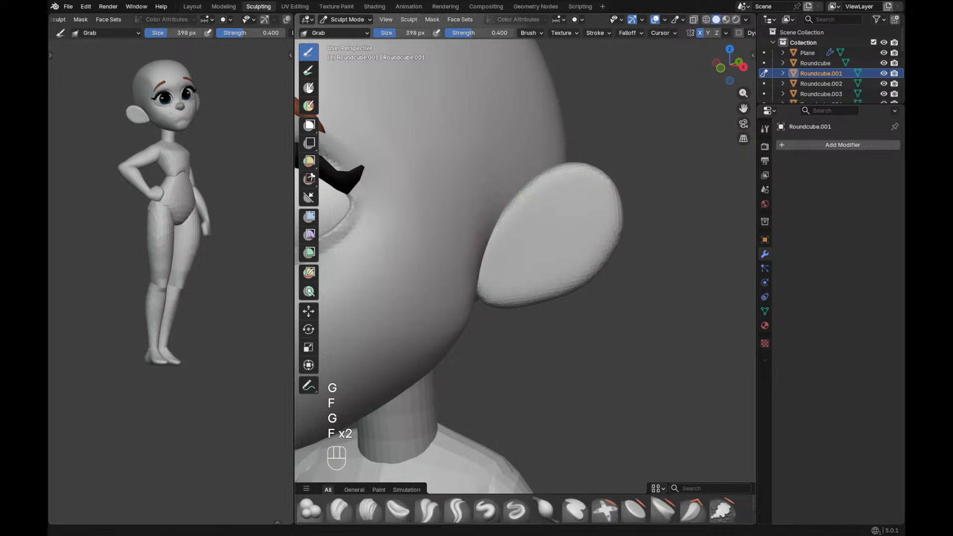
Bring up the character reference image and enlarge it around the face and upper body.
right_click_drag(355, 1, 149, 433)
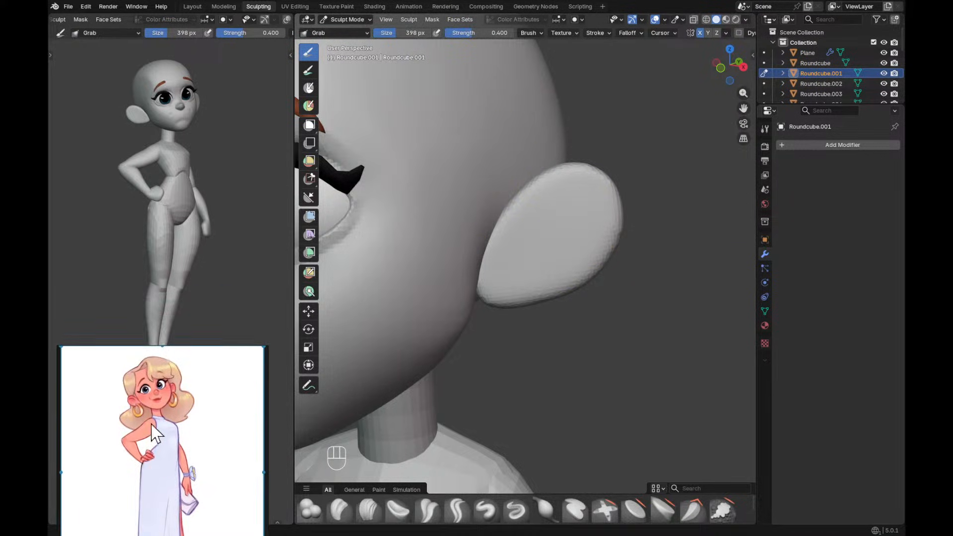
scroll(147, 401, "up", 6)
scroll(147, 401, "down", 4)
scroll(148, 400, "up", 4)
scroll(150, 398, "down", 4)
scroll(156, 392, "up", 1)
scroll(168, 371, "down", 2)
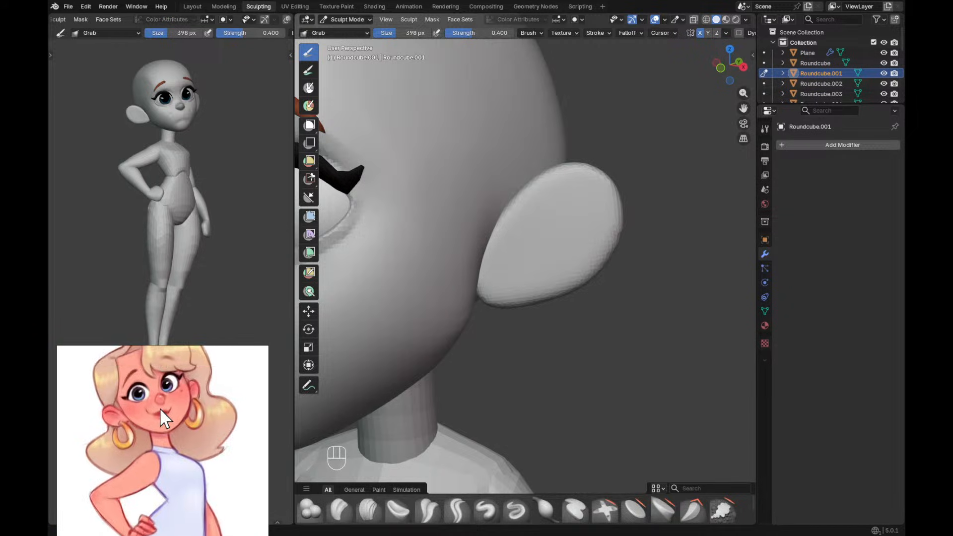
scroll(160, 407, "up", 4)
Adjust the ear's lower edge and lobe with resized Grab strokes at about 356 px.
left_click_drag(595, 259, 565, 286, "alt")
key("g")
key("f")
left_click(555, 297)
key("f")
left_click_drag(488, 306, 487, 297)
key("f")
key("f")
key("f")
left_click(436, 312)
key("f")
key("f")
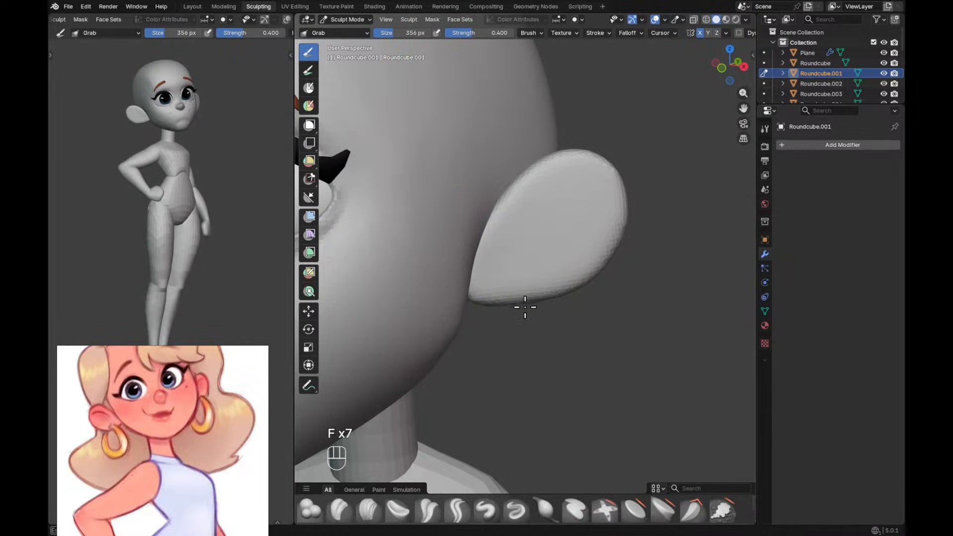
left_click(536, 282)
Start shaping the inner ear with the Inflate/Deflate brush at about 230 px, followed by the Draw brush.
key("i")
key("f")
left_click(533, 241)
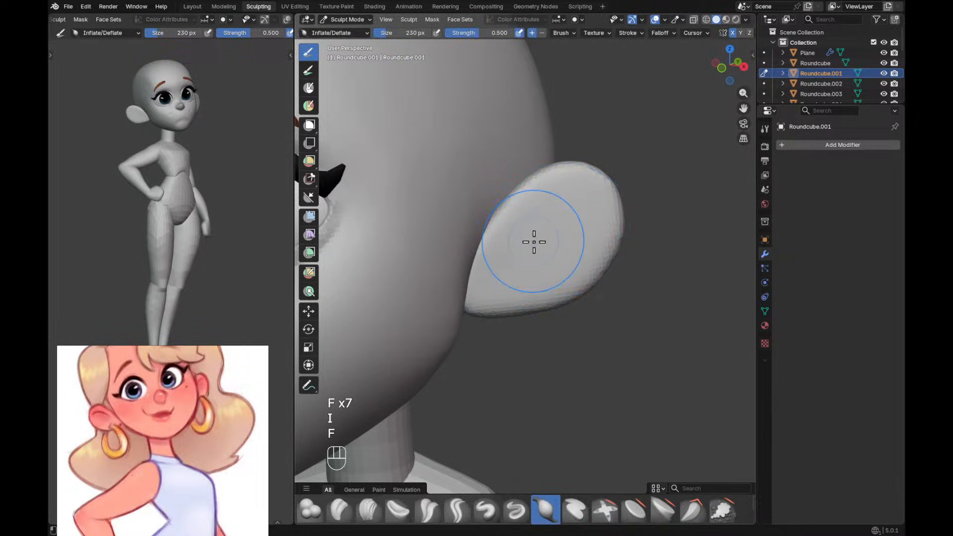
key("v")
key("f")
left_click(546, 235)
key("f")
key("f")
Carve the hollow inside the ear's rim with the Draw brush at about 156 px and smooth it.
mouse_move(546, 233)
left_mouse_down("alt")
mouse_move(565, 207)
mouse_move(570, 213)
mouse_move(533, 236)
left_mouse_up("alt")
left_click(535, 238)
key("f")
left_click(526, 240)
key("f")
key("f")
left_click(521, 243)
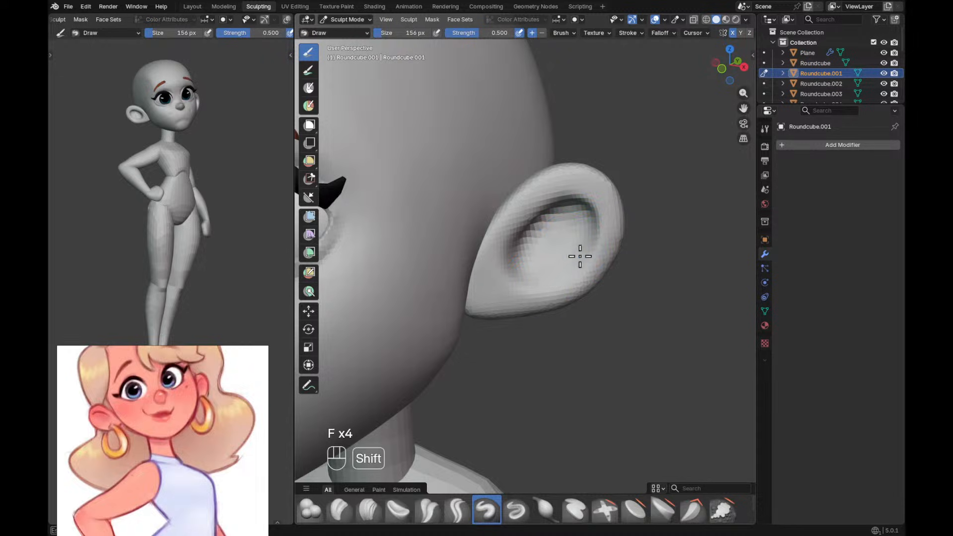
key("f")
left_click(561, 235)
Refine the upper rim around the ear's hollow with the Grab brush at about 230 px.
mouse_move(583, 222)
left_mouse_down("alt+shift")
mouse_move(575, 260)
mouse_move(566, 237)
left_mouse_up("alt+shift")
key("g")
key("f")
left_click(570, 238)
key("g")
key("f")
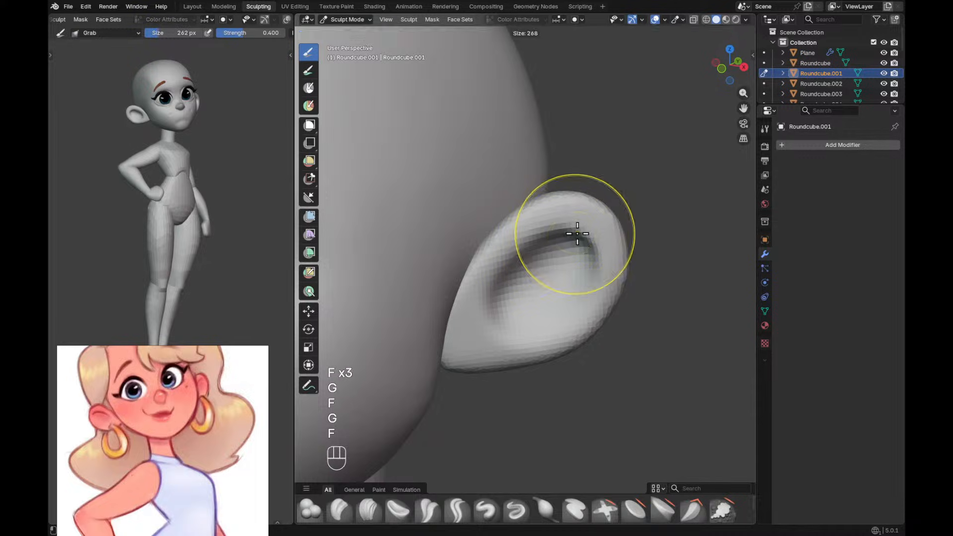
left_click(558, 237)
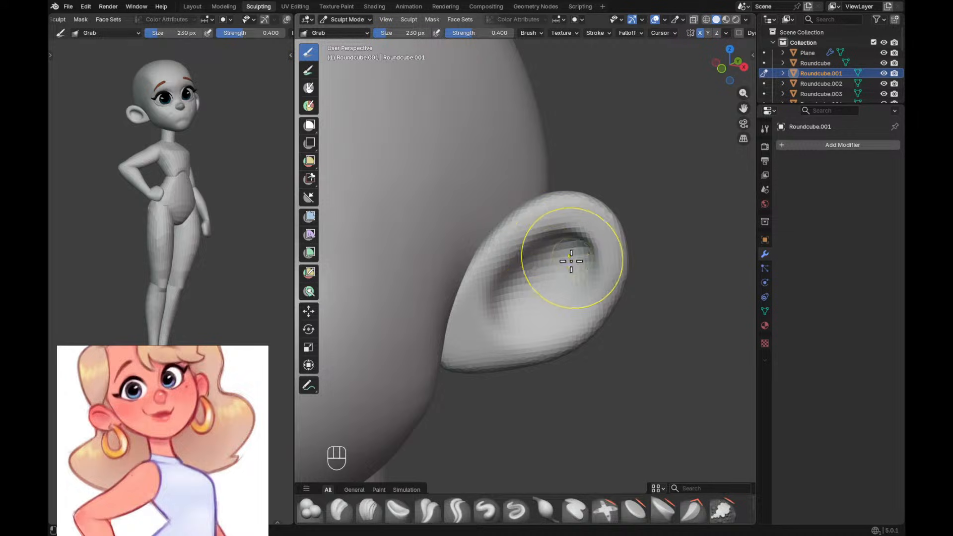
Pull the ear's rim and lobe into shape with Grab strokes, enlarging the brush to about 312 px.
key("g")
key("f")
left_click(595, 268)
mouse_move(583, 264)
left_mouse_down("alt+shift")
mouse_move(583, 272)
mouse_move(580, 261)
mouse_move(604, 258)
mouse_move(593, 261)
left_mouse_up("alt+shift")
key("g")
key("f")
left_click(607, 260)
key("f")
left_click(574, 264)
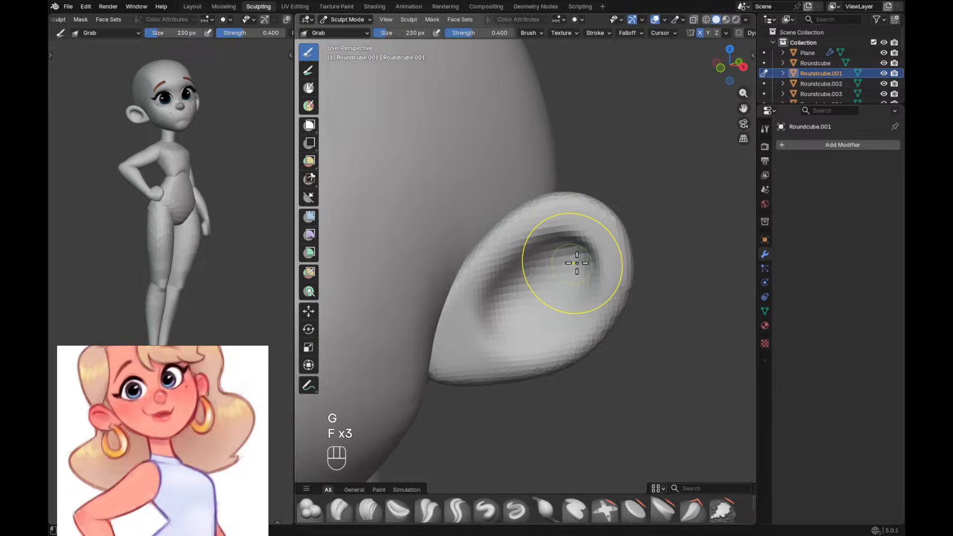
key("f")
left_click(561, 262)
key("f")
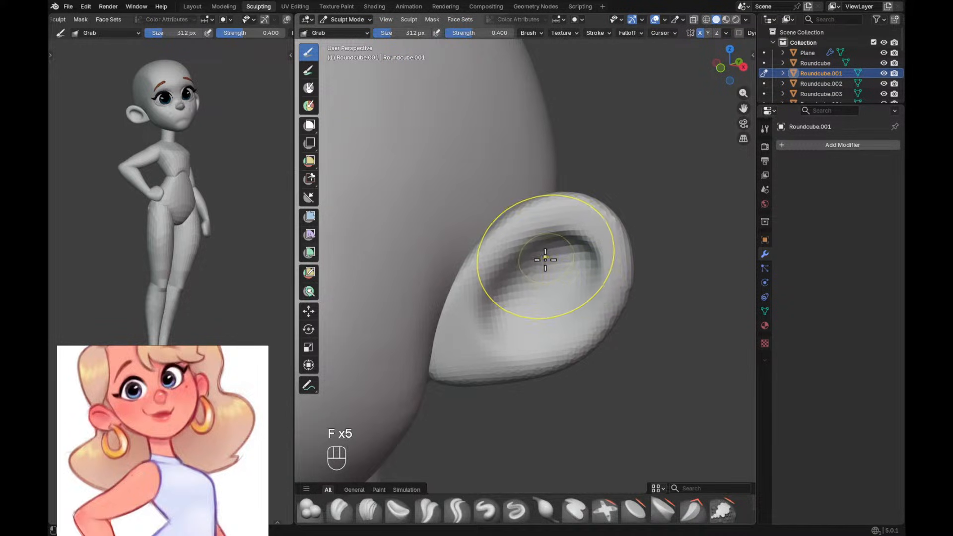
Sharpen the front edge of the ear's hollow with the Crease Polish brush at about 84 px.
key("shift+c")
key("f")
left_click(532, 272)
mouse_move(532, 272)
left_mouse_down("alt")
mouse_move(517, 282)
mouse_move(532, 266)
mouse_move(515, 270)
left_mouse_up("alt")
key("shift+c")
key("f")
left_click(503, 284)
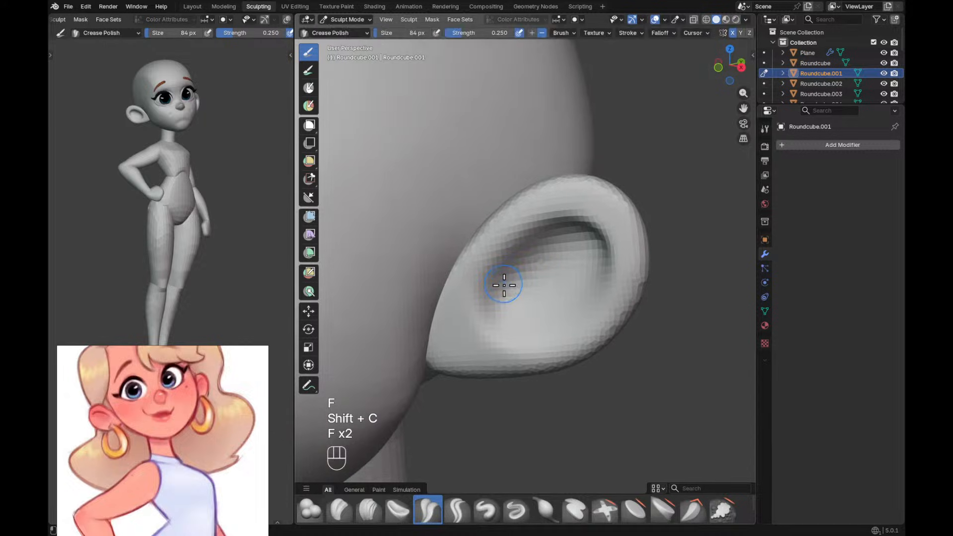
Define the fold under the ear's upper rim with the Crease Polish brush at about 104 px.
mouse_move(584, 242)
middle_mouse_down()
mouse_move(611, 251)
mouse_move(545, 245)
mouse_move(587, 255)
mouse_move(601, 244)
mouse_move(586, 244)
middle_mouse_up()
key("f")
left_click(594, 245)
key("f")
key("f")
left_click(491, 277)
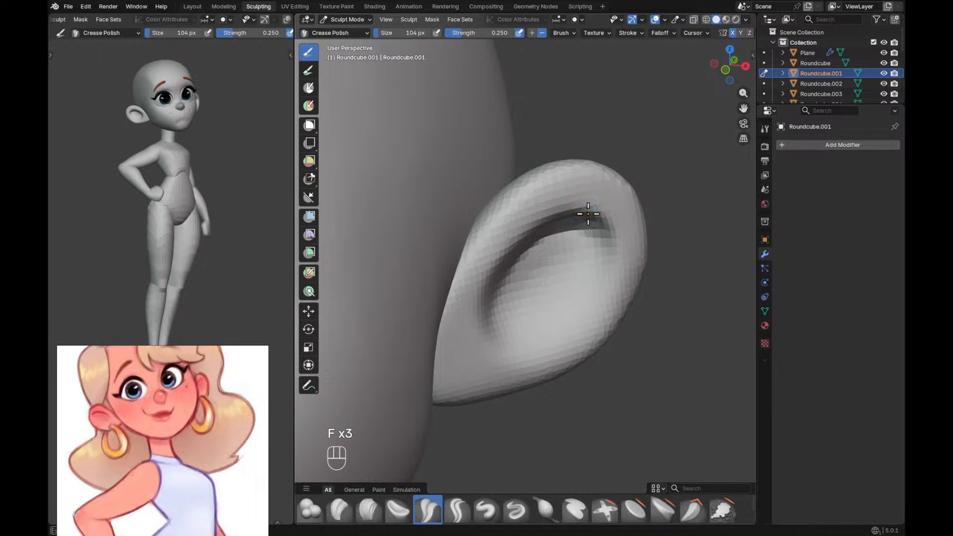
Deepen and extend the ear's inner fold toward the lobe with inverted Crease Polish strokes at about 102 px.
left_click_drag(519, 278, 574, 232, "ctrl")
middle_click_drag(536, 243, 516, 258)
left_click_drag(490, 276, 482, 301)
key("f")
left_click(480, 303)
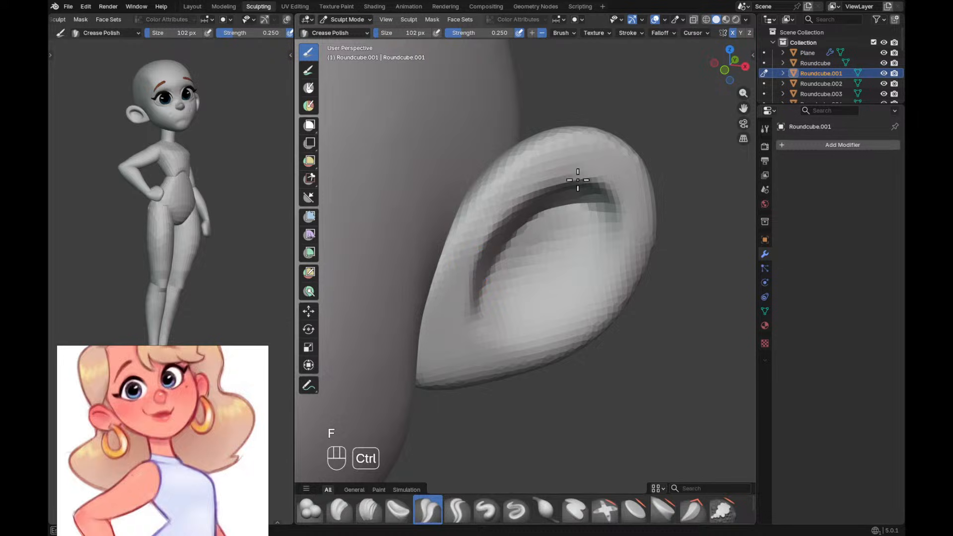
key("f")
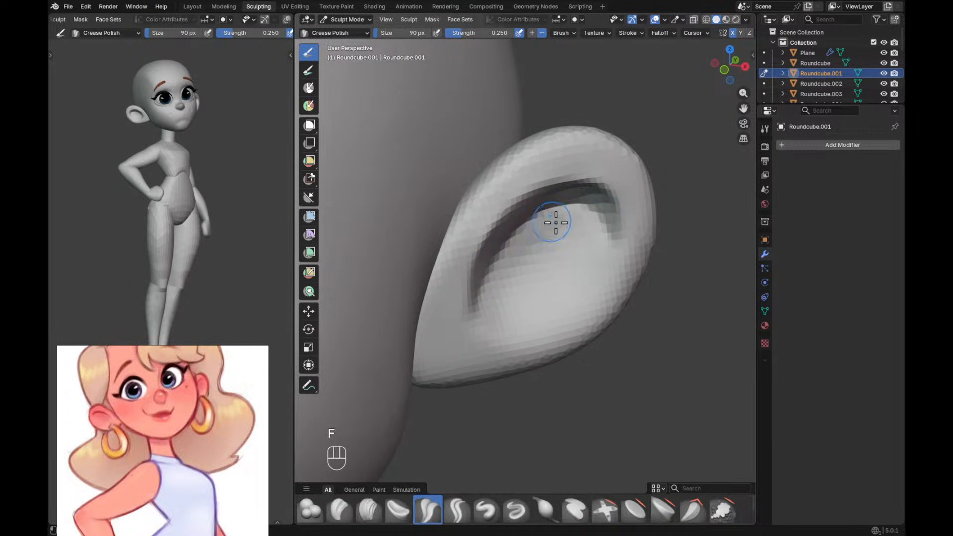
Soften the back end of the ear's inner fold with smoothing strokes, enlarging the brush to about 264 px.
key("f")
key("f")
left_click(589, 228)
key("f")
key("f")
left_click(626, 242)
mouse_move(616, 200)
left_mouse_down("shift")
mouse_move(619, 248)
mouse_move(619, 238)
left_mouse_up("shift")
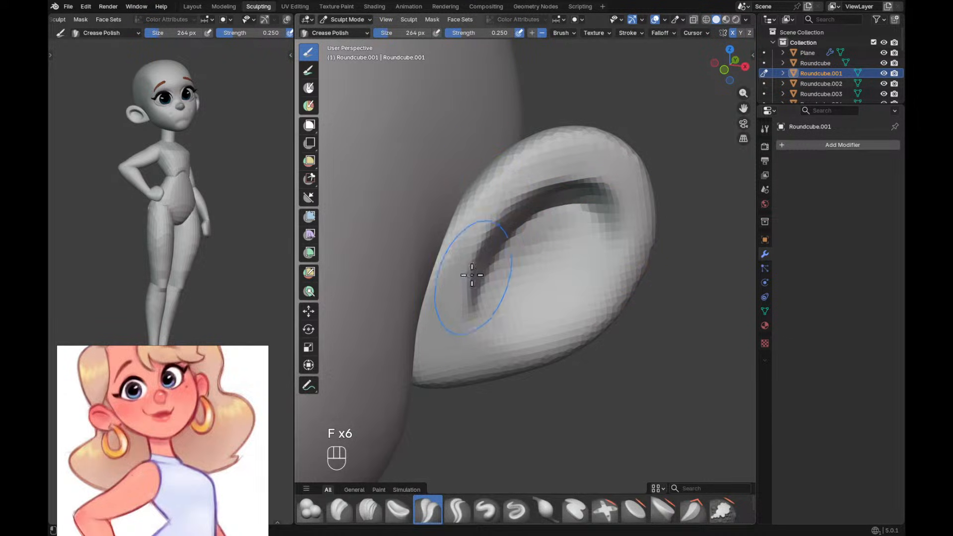
Crisp up the ear's inner fold along its front and upper edges with Crease Polish at about 84 px.
key("shift+c")
key("f")
left_click(495, 221)
key("f")
left_click_drag(493, 242, 485, 244, "alt")
key("f")
key("f")
left_click_drag(469, 298, 482, 239, "ctrl")
mouse_move(565, 184)
left_mouse_down("ctrl")
mouse_move(617, 221)
mouse_move(587, 181)
left_mouse_up("ctrl")
mouse_move(559, 223)
left_mouse_down("alt")
mouse_move(559, 207)
mouse_move(594, 219)
left_mouse_up("alt")
key("f")
left_click(604, 228)
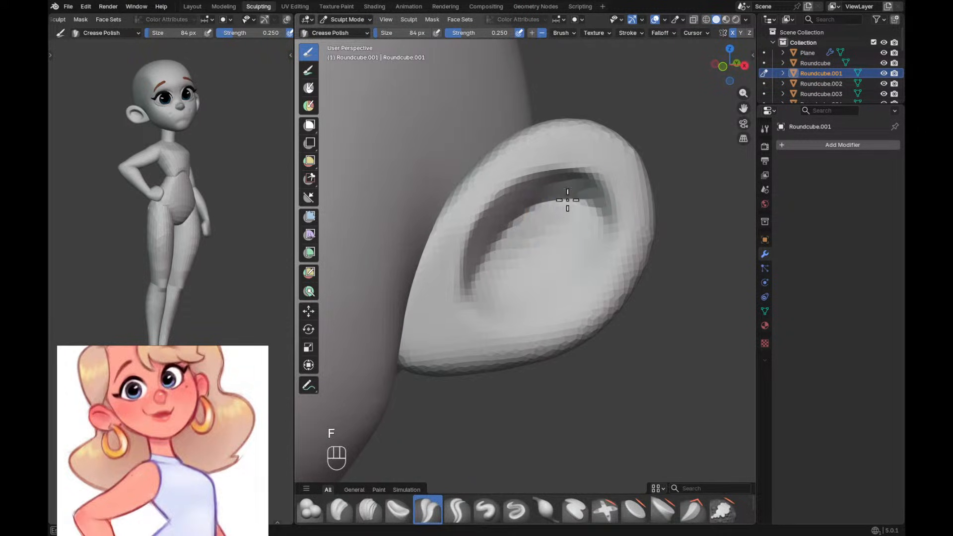
left_click_drag(491, 281, 611, 203, "alt")
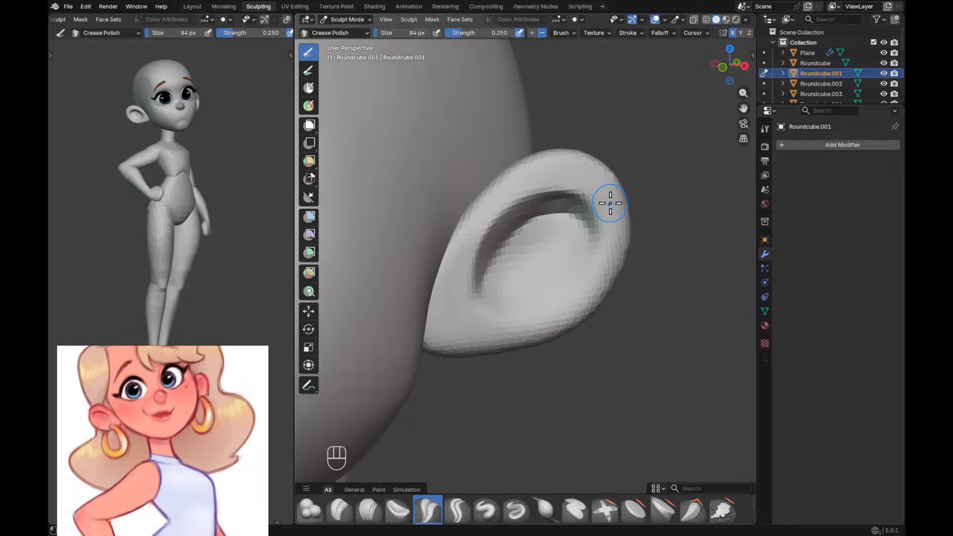
Set a finer voxel size for the ear and remesh it.
key("r")
left_click(661, 187)
key("r")
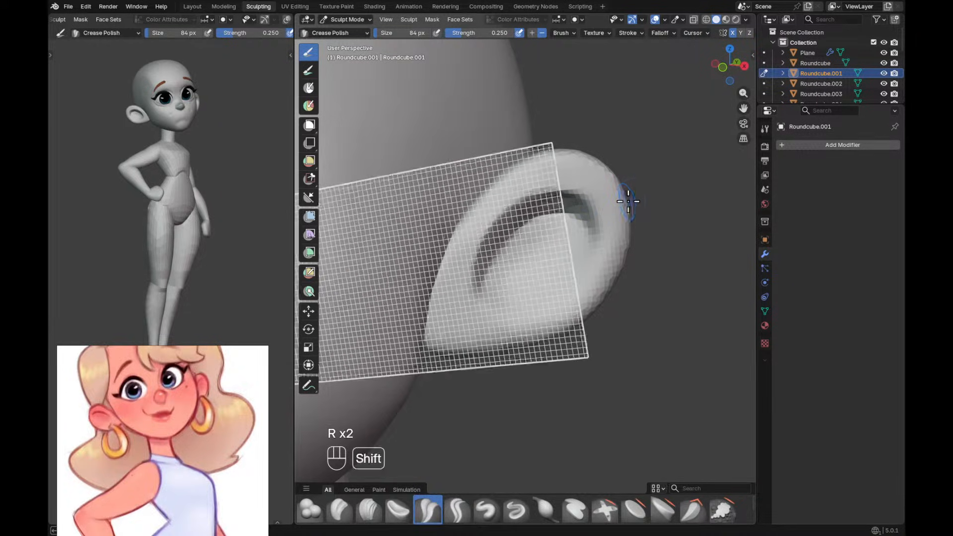
left_click(635, 198)
key("ctrl+r")
Smooth the remeshed ear's fold and rim with a brush of about 192 px and undo the last two actions.
key("f")
left_click(574, 219)
key("f")
left_click(527, 238)
mouse_move(472, 286)
left_mouse_down("shift")
mouse_move(499, 229)
mouse_move(531, 203)
mouse_move(583, 204)
left_mouse_up("shift")
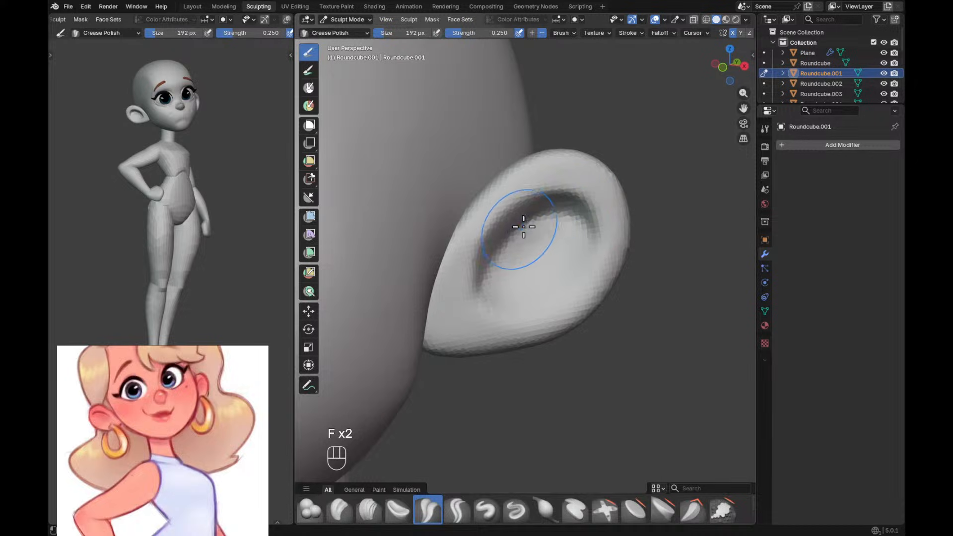
mouse_move(582, 251)
left_mouse_down("shift")
mouse_move(530, 323)
mouse_move(623, 255)
mouse_move(551, 325)
mouse_move(600, 237)
mouse_move(553, 288)
mouse_move(506, 317)
mouse_move(454, 222)
left_mouse_up("shift")
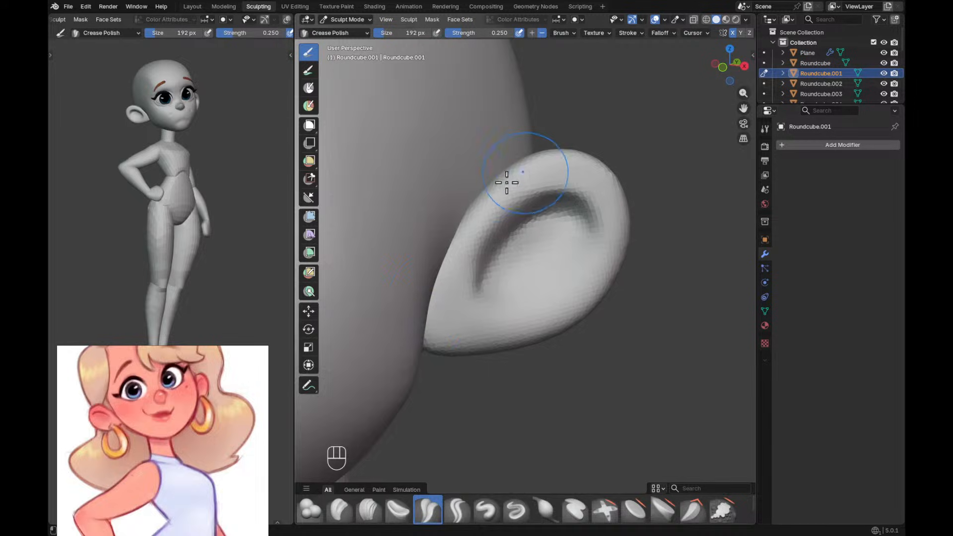
key("ctrl+z")
key("ctrl+z")
Switch to Object Mode and join the ears to the head as one mesh.
left_click_drag(605, 151, 565, 238, "ctrl+alt")
left_click_drag(566, 238, 595, 235, "alt")
mouse_move(595, 234)
middle_mouse_down("ctrl+alt")
mouse_move(589, 301)
mouse_move(617, 236)
mouse_move(641, 366)
mouse_move(490, 378)
mouse_move(608, 341)
mouse_move(603, 275)
middle_mouse_up("ctrl+alt")
key("ctrl+Tab")
left_click_drag(528, 290, 550, 249, "alt")
left_click_drag(550, 249, 617, 263, "alt+shift")
left_click_drag(616, 263, 564, 279, "ctrl+alt")
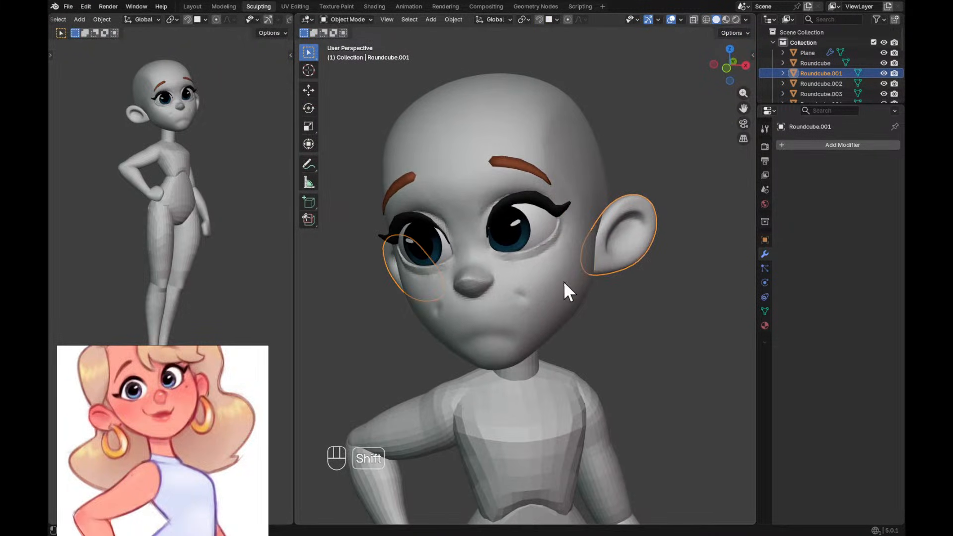
left_click(565, 280)
key("ctrl+j")
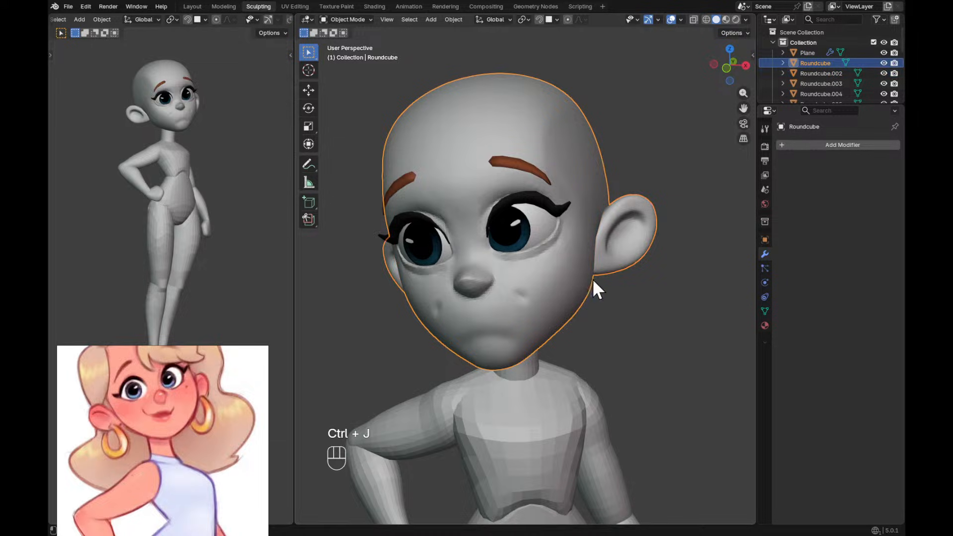
Undo the join of the ears to the head so they can be edited as separate meshes.
left_click_drag(664, 290, 507, 228, "alt")
key("ctrl+z")
key("ctrl+z")
left_click_drag(460, 270, 489, 239, "alt")
left_click(553, 255)
key("z")
left_click_drag(552, 216, 531, 220, "alt")
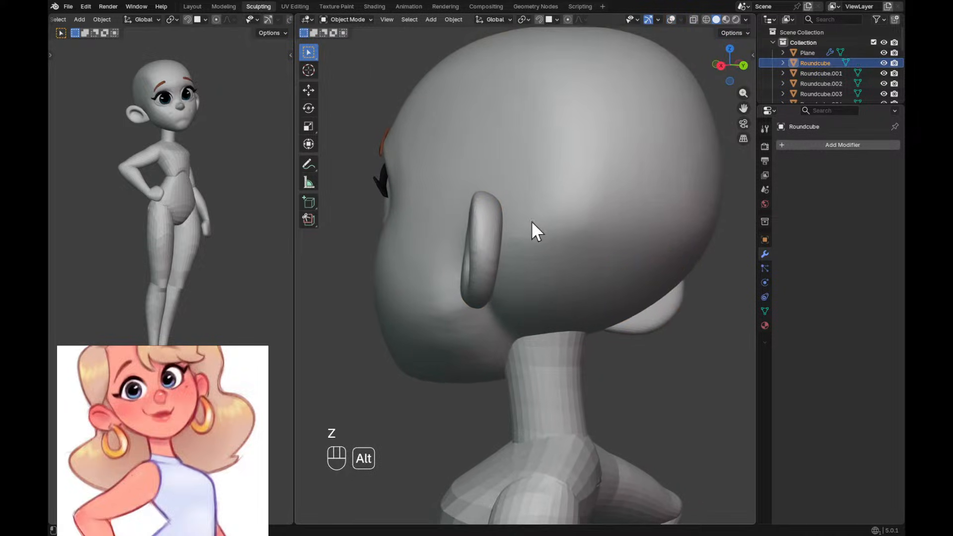
Select the ears, enter Sculpt Mode and reshape the ear as seen from behind with the Grab brush.
left_click(484, 245)
key("ctrl+Tab")
left_click(485, 273)
key("g")
key("f")
key("g")
key("f")
key("g")
key("f")
key("alt+q")
key("f")
key("f")
left_click_drag(462, 279, 449, 291)
Push the ear's profile around with Grab at up to about 344 px and undo the last two strokes.
key("f")
key("f")
key("f")
key("f")
key("f")
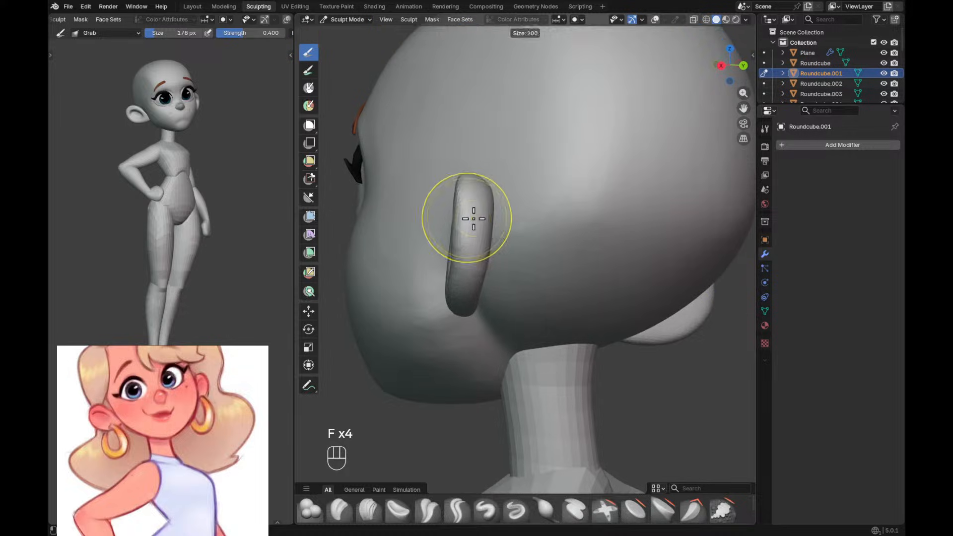
left_click(475, 216)
key("f")
left_click(470, 225)
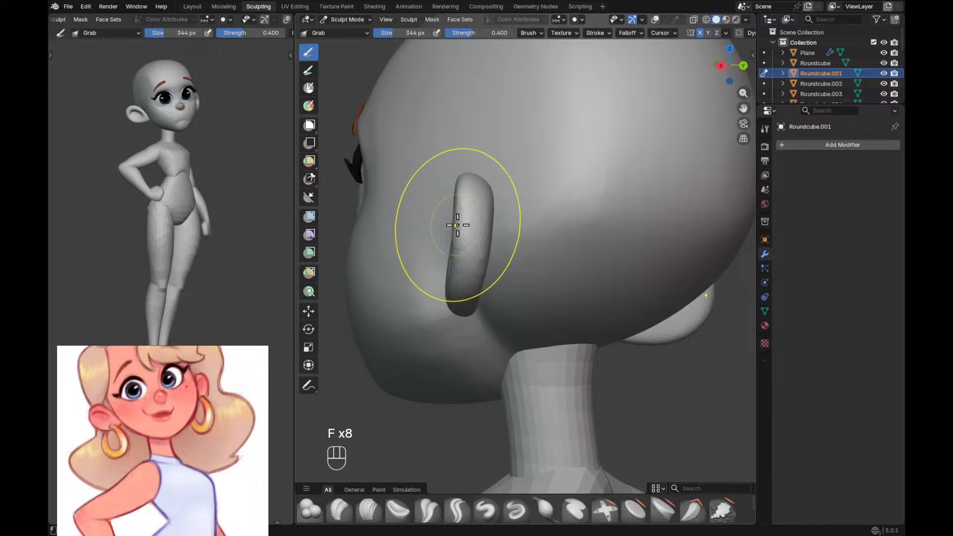
key("ctrl+z")
key("ctrl+z")
Refine the ear's front and rear edges with Grab, reducing the brush from about 334 px to 256 px.
key("f")
left_click(454, 223)
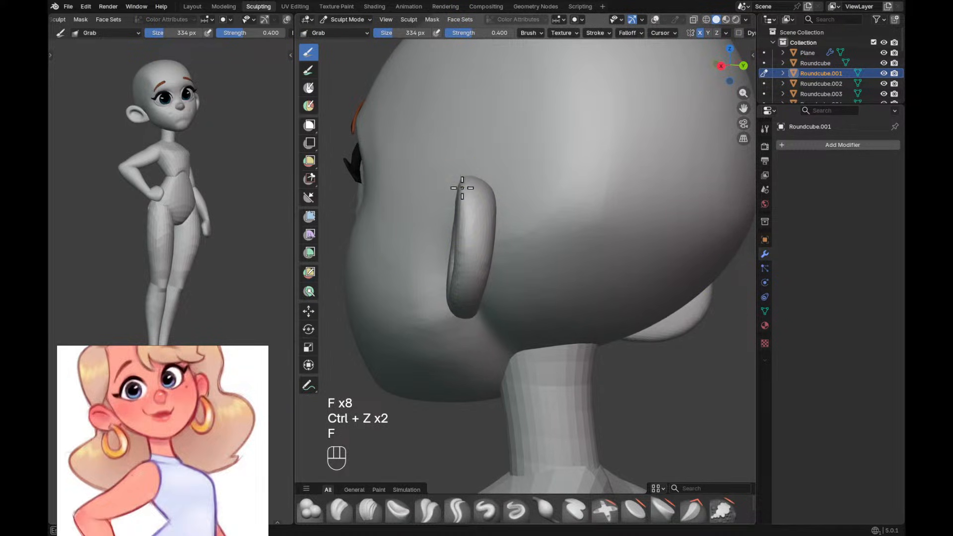
key("f")
left_click(449, 199)
key("f")
left_click(450, 200)
key("f")
left_click(456, 268)
key("f")
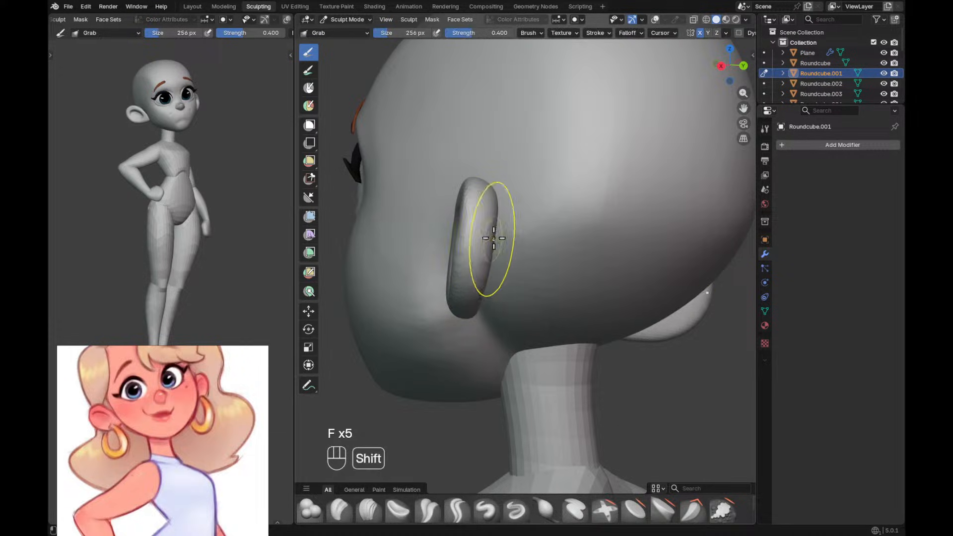
Undo the last two ear edits and reshape the ear's rim with Grab at about 210 px to 336 px.
left_click(472, 253, "shift")
key("ctrl+z")
key("ctrl+z")
key("f")
left_click(458, 254)
mouse_move(486, 222)
left_mouse_down("alt")
mouse_move(472, 253)
mouse_move(454, 177)
mouse_move(426, 166)
left_mouse_up("alt")
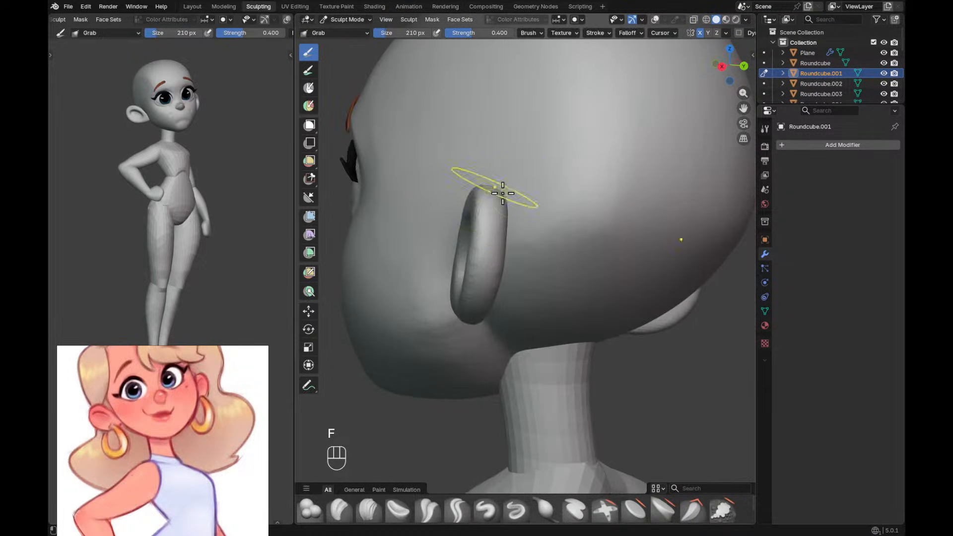
key("f")
key("f")
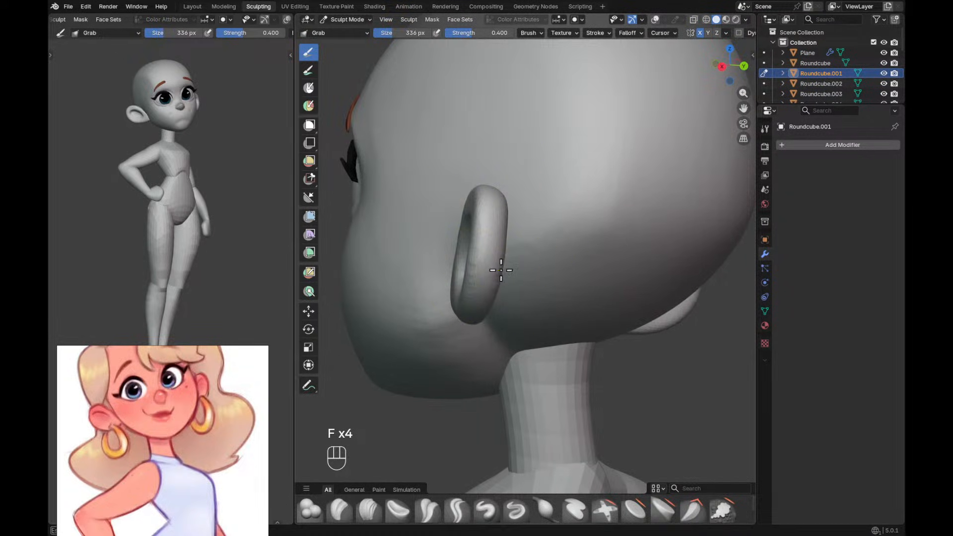
Return to Object Mode, add the head to the ear selection and join them as one mesh.
scroll(564, 291, "down", 6)
mouse_move(564, 291)
left_mouse_down("alt")
mouse_move(587, 335)
mouse_move(675, 349)
mouse_move(583, 298)
left_mouse_up("alt")
key("ctrl+Tab")
scroll(595, 305, "up", 5)
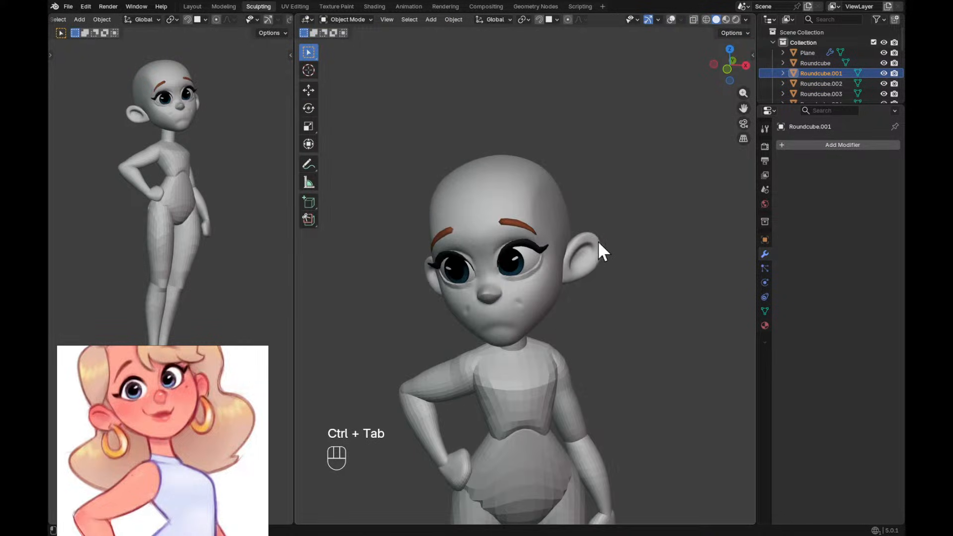
left_click(555, 218, "shift")
left_click_drag(603, 228, 609, 162, "alt")
key("shift+alt+z")
key("z")
left_click(602, 157)
left_click_drag(620, 224, 618, 230, "alt")
key("ctrl+j")
Enter Sculpt Mode on the joined head, set the voxel size to 0.0128 m and remesh it.
key("z")
left_click(618, 149)
key("ctrl+Tab")
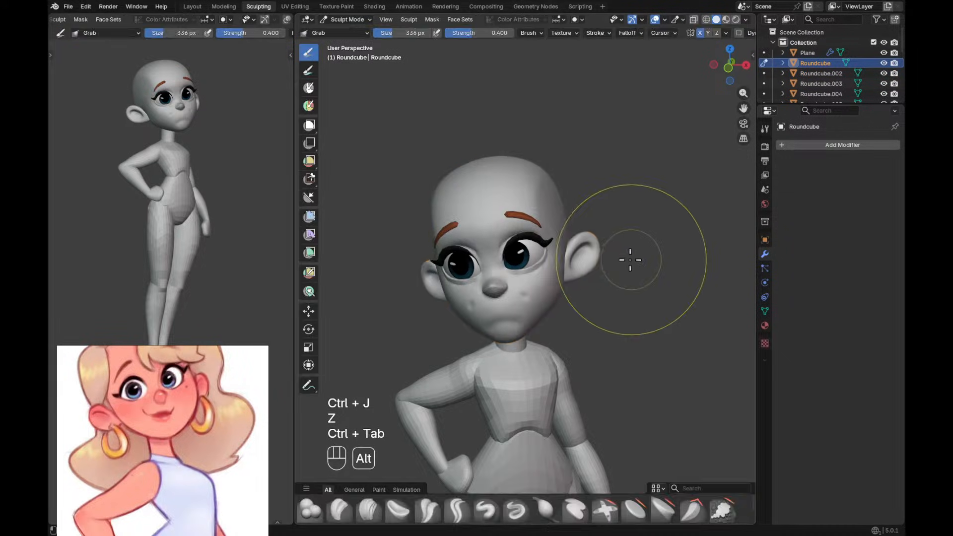
key("r")
key("shift")
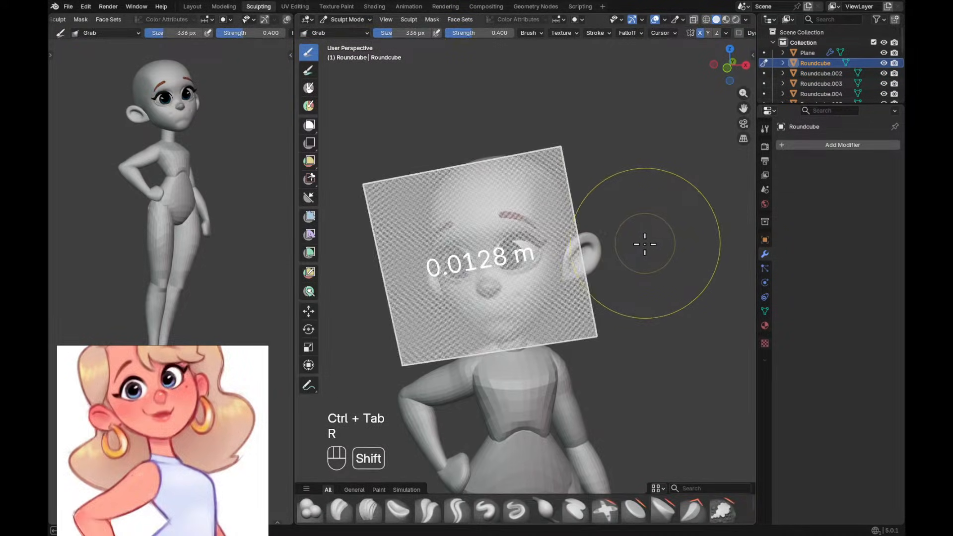
left_click(645, 243)
key("ctrl+r")
Fill the seam between the ear's front edge and the head with Clay Strips at about 58 px.
left_click_drag(609, 262, 640, 218, "ctrl+alt")
left_click_drag(640, 219, 591, 253, "alt+shift")
mouse_move(590, 253)
left_mouse_down("ctrl+alt")
mouse_move(637, 209)
mouse_move(613, 227)
left_mouse_up("ctrl+alt")
key("f")
key("f")
left_click(559, 246)
key("c")
key("f")
left_click_drag(557, 251, 549, 255, "alt")
key("f")
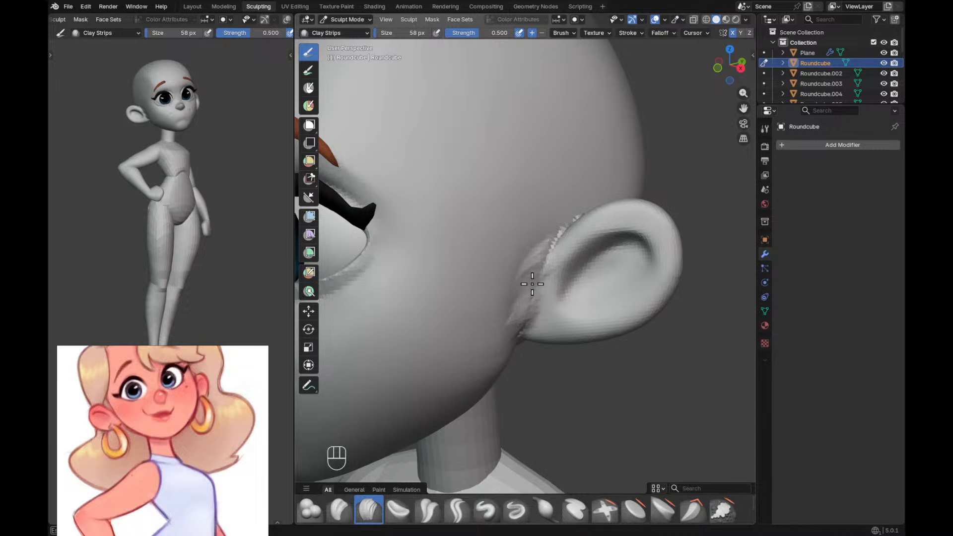
Build up and smooth the transition from ear to cheek with Clay Strips, enlarging the brush from about 94 px to 264 px.
key("f")
key("f")
left_click(553, 259)
left_click_drag(556, 248, 523, 287)
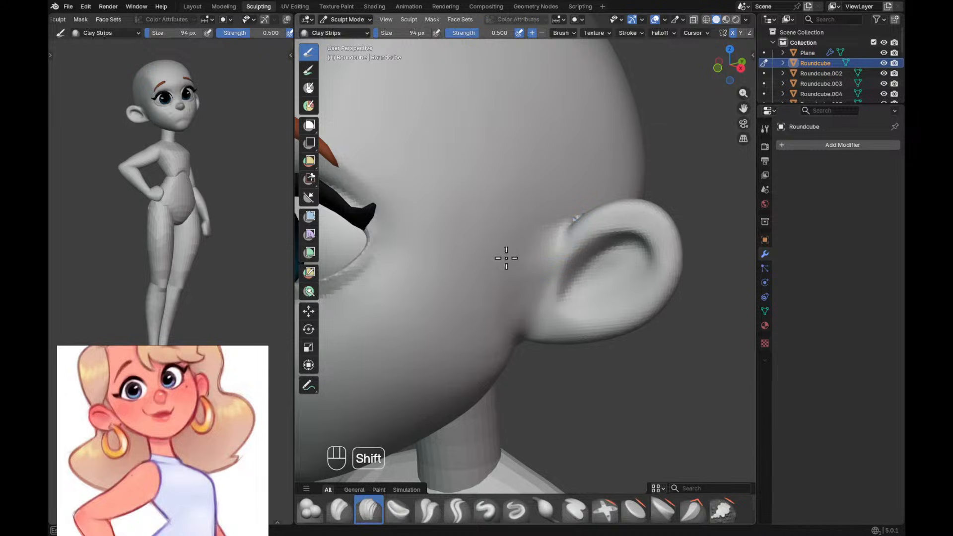
left_click_drag(556, 245, 505, 301)
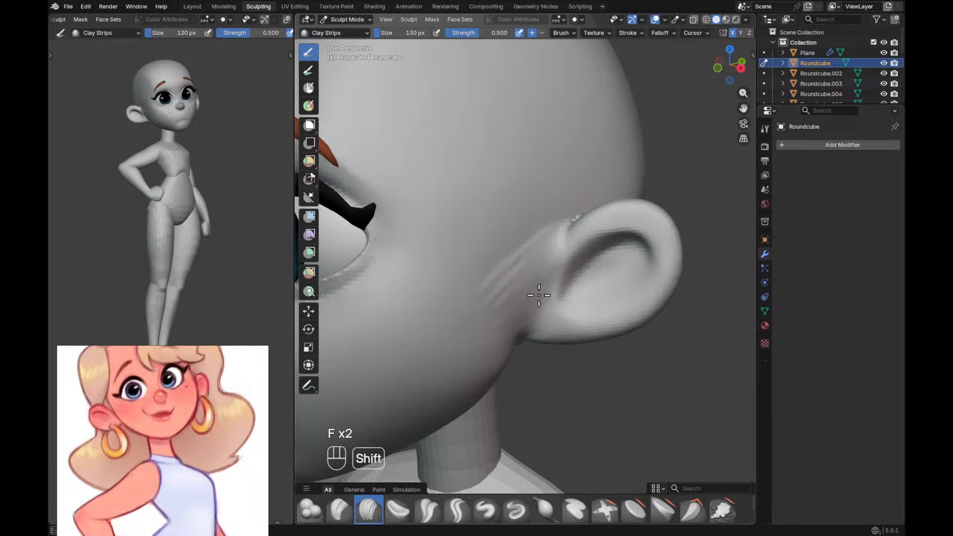
key("f")
left_click(519, 363)
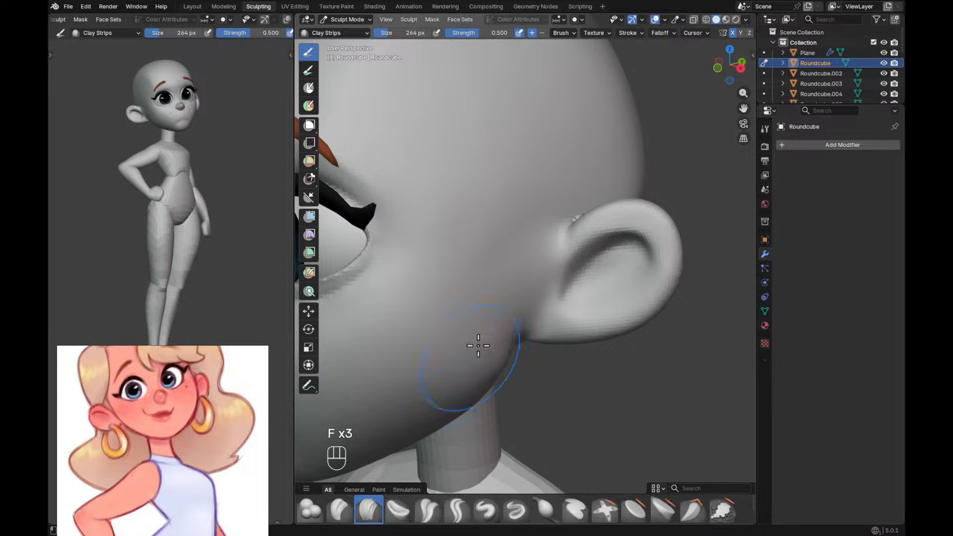
middle_click_drag(504, 333, 551, 277)
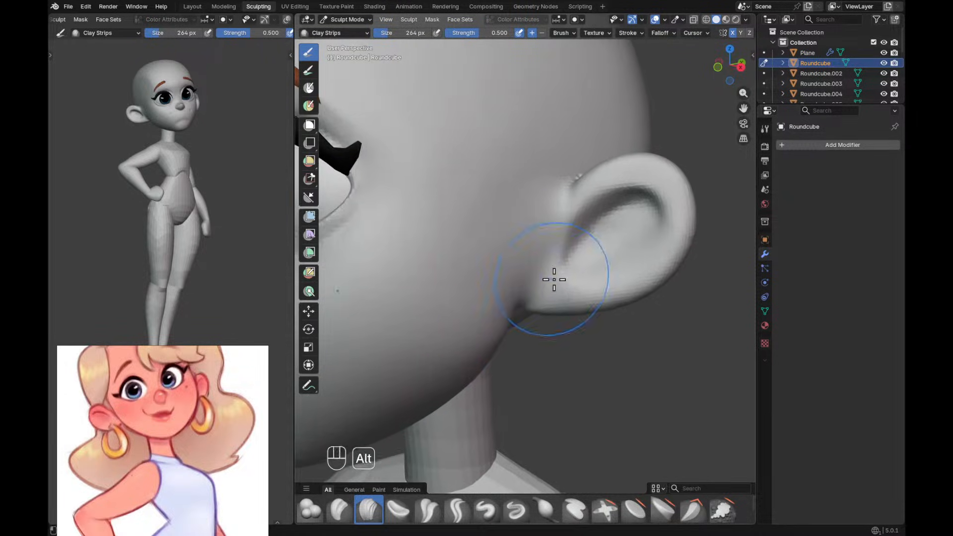
Shape the earlobe's attachment and the jaw edge below it with Grab at about 166 px to 304 px.
key("g")
key("f")
left_click(533, 304)
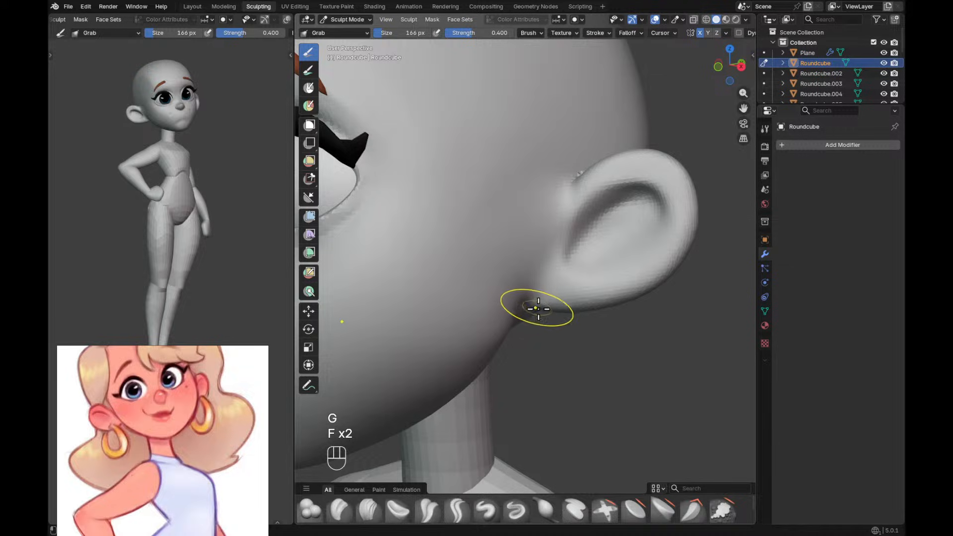
mouse_move(529, 318)
middle_mouse_down()
mouse_move(507, 306)
mouse_move(538, 322)
mouse_move(517, 317)
middle_mouse_up()
key("f")
left_click(532, 309)
key("g")
key("f")
key("f")
left_click(495, 329)
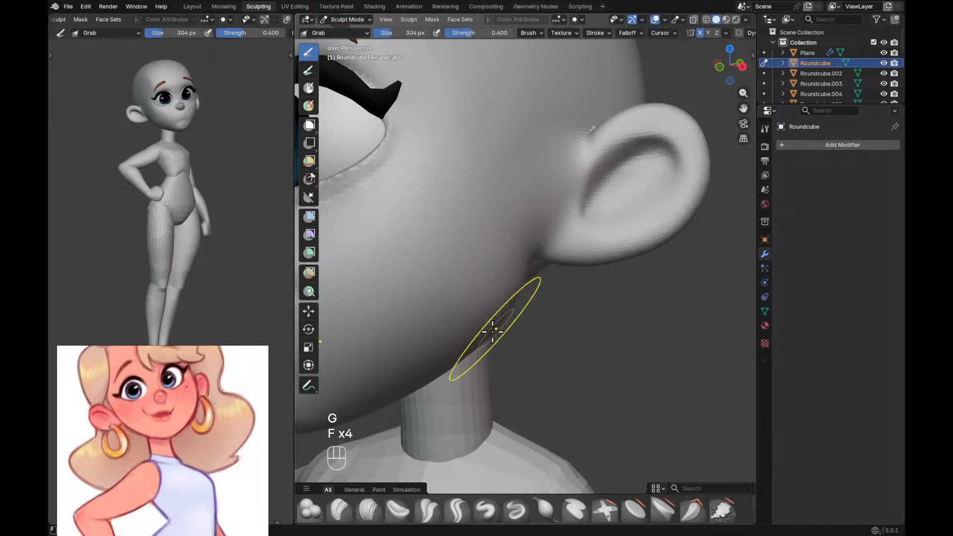
left_click_drag(492, 338, 489, 327)
Adjust the back of the ear where it meets the head with Grab at about 254 px.
middle_click_drag(524, 289, 521, 323, "ctrl+alt")
middle_click_drag(521, 322, 511, 313, "alt")
mouse_move(529, 300)
middle_mouse_down("ctrl+alt")
mouse_move(485, 283)
mouse_move(541, 287)
mouse_move(525, 241)
middle_mouse_up("ctrl+alt")
middle_click_drag(525, 241, 510, 223, "alt")
key("f")
key("f")
left_click(539, 201)
key("f")
left_click(508, 200)
middle_click_drag(495, 273, 476, 246, "alt")
key("g")
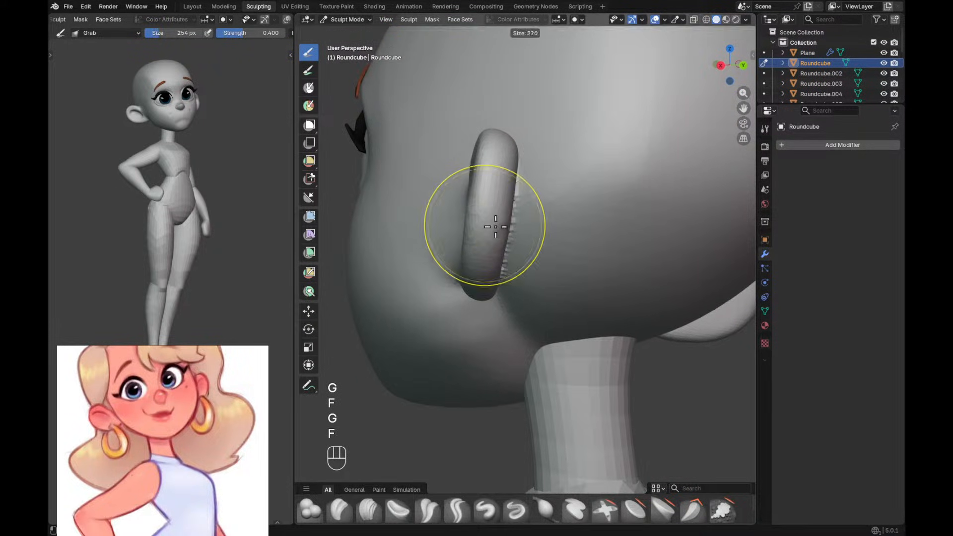
Crease the jagged seam behind the ear with Crease Polish at about 58 px.
middle_click_drag(540, 169, 538, 240, "ctrl+alt")
mouse_move(551, 198)
middle_mouse_down("ctrl+alt")
mouse_move(564, 227)
mouse_move(545, 185)
mouse_move(553, 212)
middle_mouse_up("ctrl+alt")
mouse_move(553, 212)
middle_mouse_down("ctrl+alt")
mouse_move(551, 179)
mouse_move(541, 190)
mouse_move(557, 215)
mouse_move(505, 228)
middle_mouse_up("ctrl+alt")
key("f")
left_click(526, 193)
key("f")
left_click(532, 215)
key("shift+c")
key("f")
left_click(524, 217)
key("f")
key("f")
left_click(499, 233)
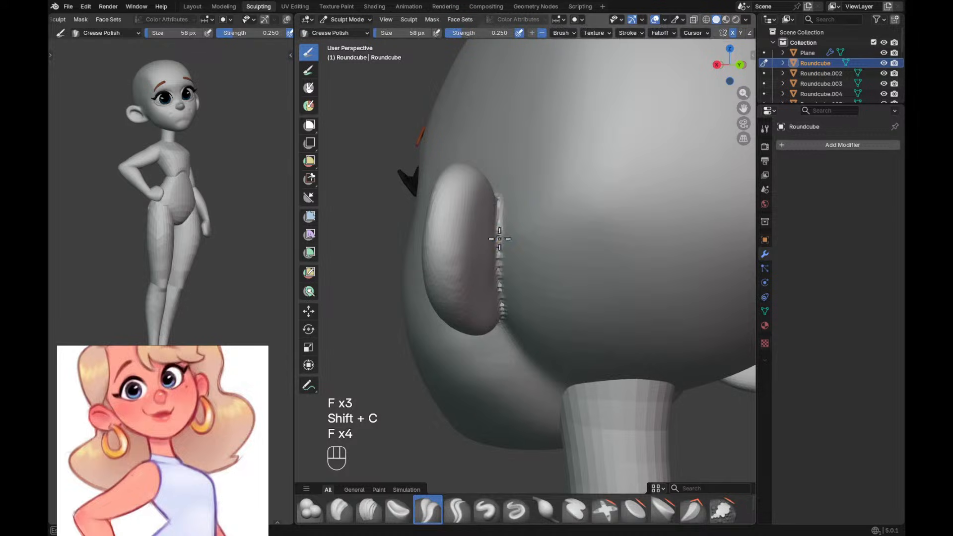
Define the mouth corners on the cheeks with Crease Polish at about 92 px, then 66 px.
middle_click_drag(503, 311, 650, 221, "ctrl")
middle_click_drag(650, 221, 586, 204, "alt")
key("alt+q")
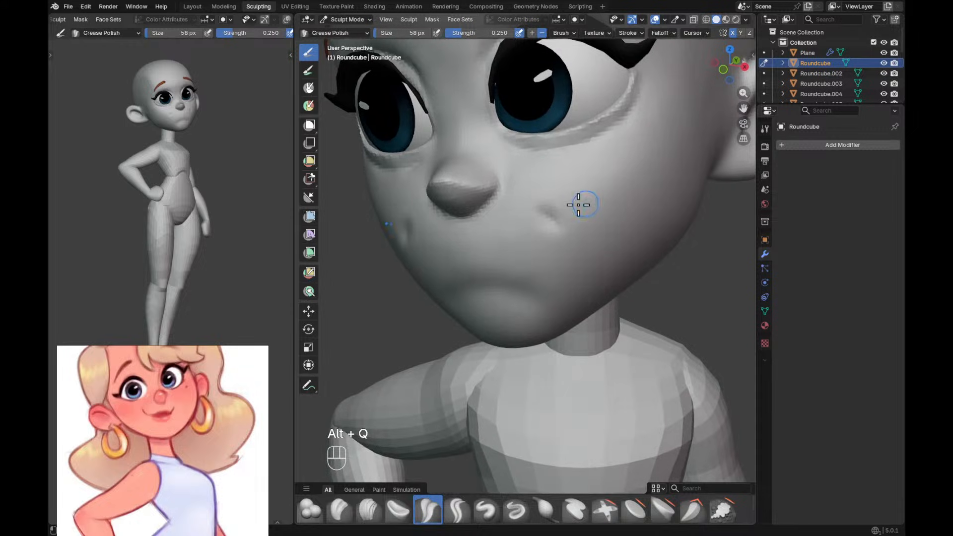
key("f")
key("f")
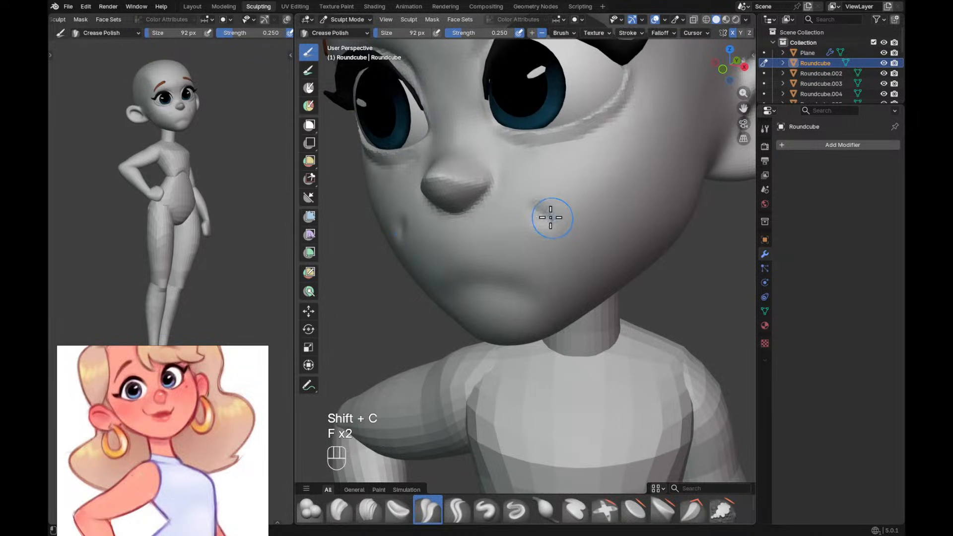
left_click_drag(544, 213, 546, 217)
key("f")
key("f")
middle_click_drag(552, 214, 546, 214)
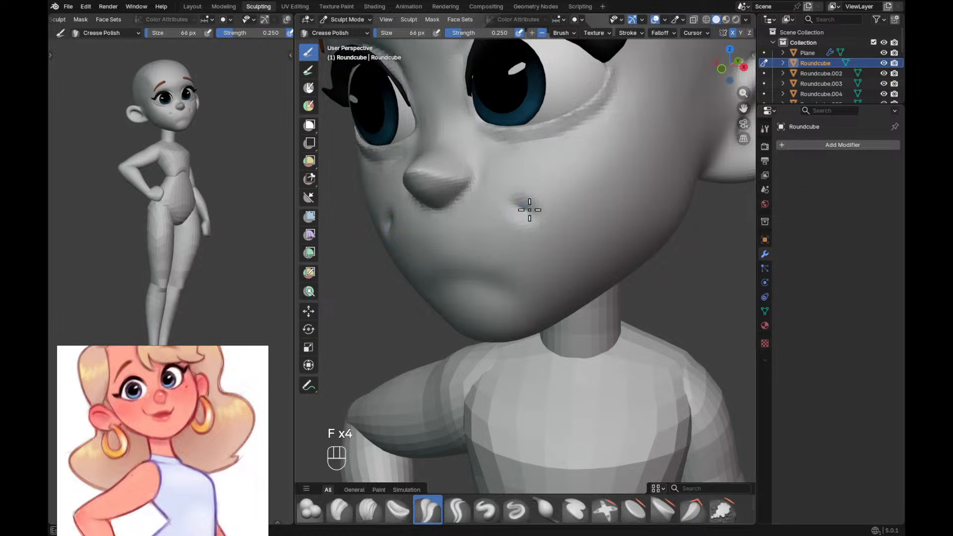
Carve a smiling mouth line between the two corners with Crease Polish at about 66 px to 76 px.
middle_click_drag(527, 213, 607, 175, "shift")
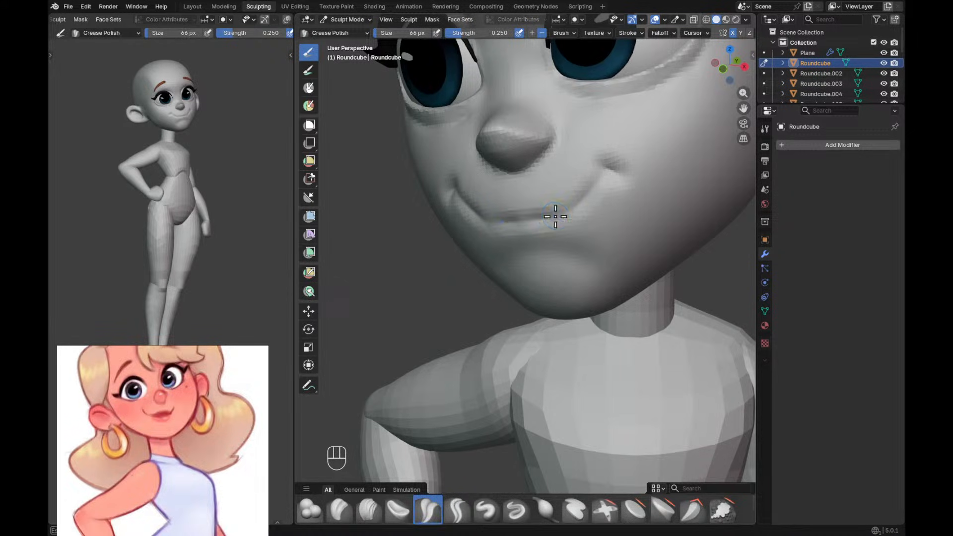
key("f")
left_click_drag(548, 217, 576, 211, "alt")
left_click(545, 217)
key("f")
left_click(594, 204)
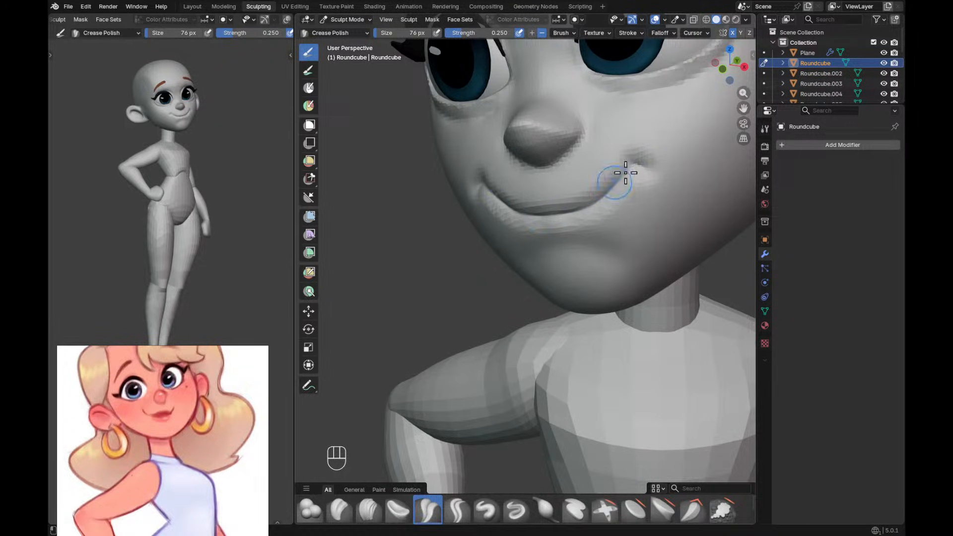
key("f")
left_click(638, 164)
left_click_drag(637, 165, 632, 168)
mouse_move(623, 173)
left_mouse_down("alt")
mouse_move(620, 159)
mouse_move(634, 177)
left_mouse_up("alt")
Reposition the mouth corners with the Grab brush.
key("g")
key("f")
left_click(637, 160)
key("g")
key("f")
left_click(666, 165)
key("f")
key("f")
left_click(664, 176)
Curve the mouth line from the corner to the lower lip with Grab at about 120 px.
key("f")
left_click(648, 179)
key("f")
left_click(626, 185)
key("f")
left_click(600, 204)
key("f")
left_click(579, 218)
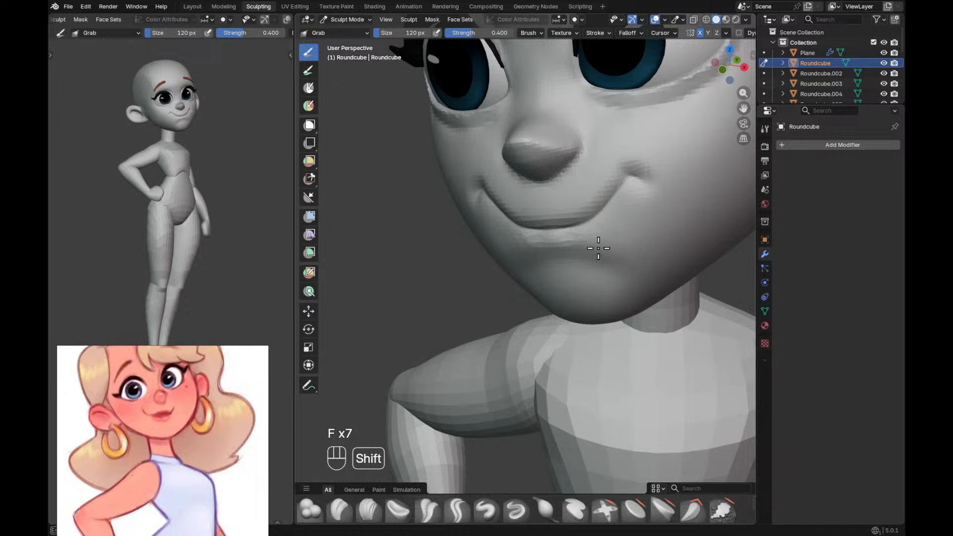
Puff up the lower lip with Inflate/Deflate at about 192 px, then 184 px.
mouse_move(627, 228)
left_mouse_down("alt+shift")
mouse_move(635, 199)
mouse_move(659, 207)
left_mouse_up("alt+shift")
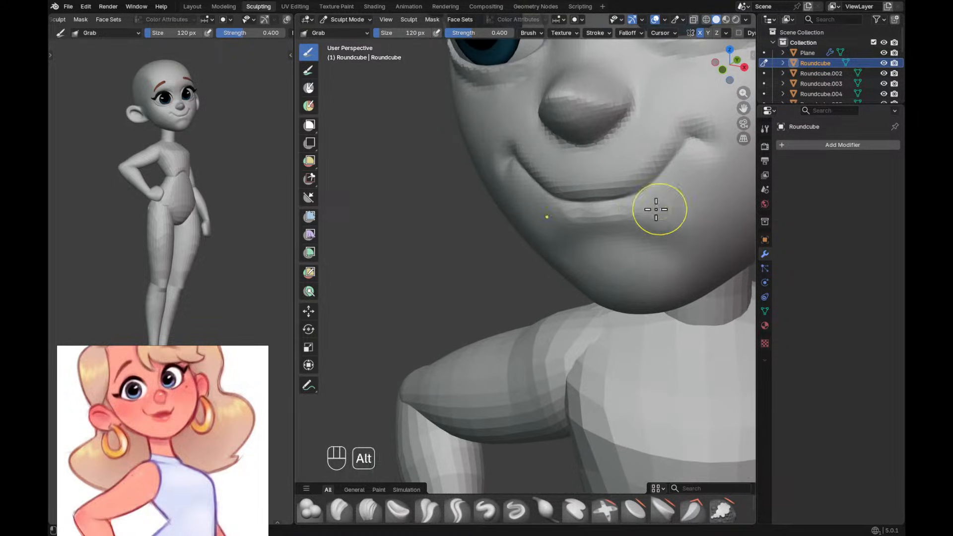
key("i")
key("f")
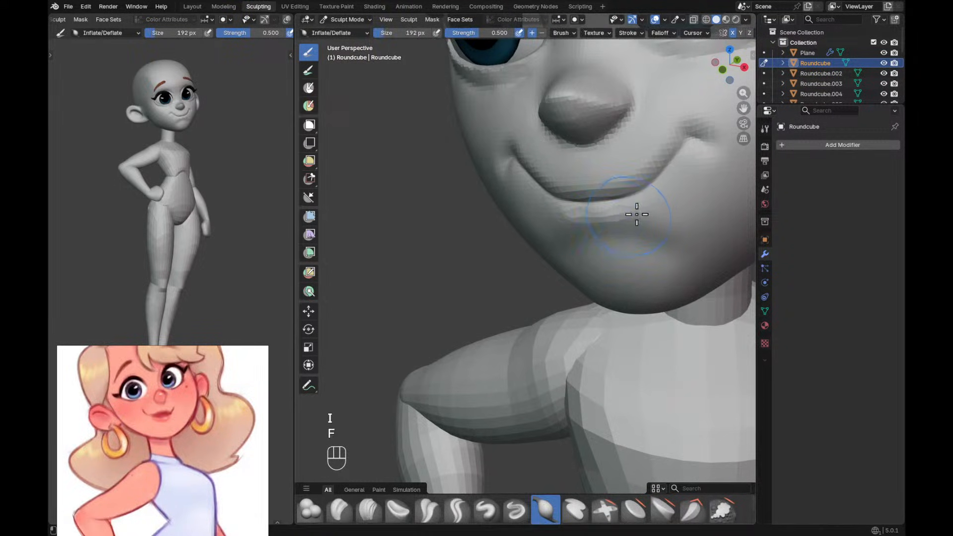
key("f")
key("f")
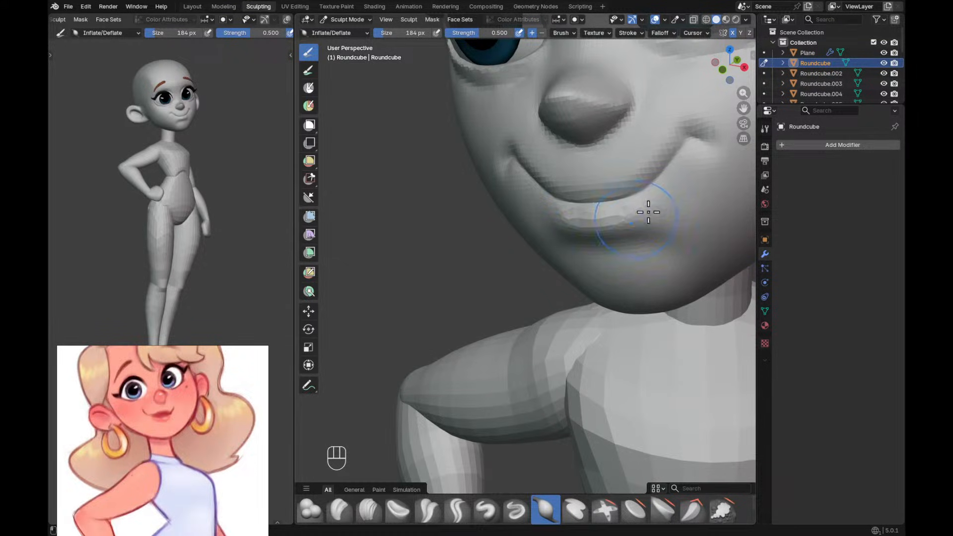
Refine the form of the lower lip and its edges with Inflate/Deflate at about 88 px.
middle_click_drag(646, 220, 725, 237, "alt")
key("f")
mouse_move(725, 237)
middle_mouse_down("alt+shift")
mouse_move(615, 248)
mouse_move(627, 210)
middle_mouse_up("alt+shift")
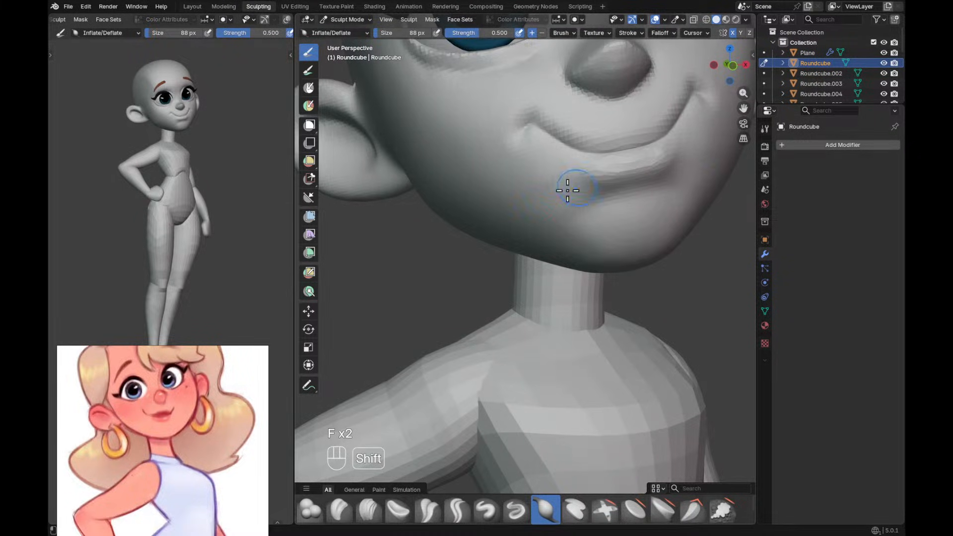
middle_click_drag(585, 167, 584, 214, "alt+shift")
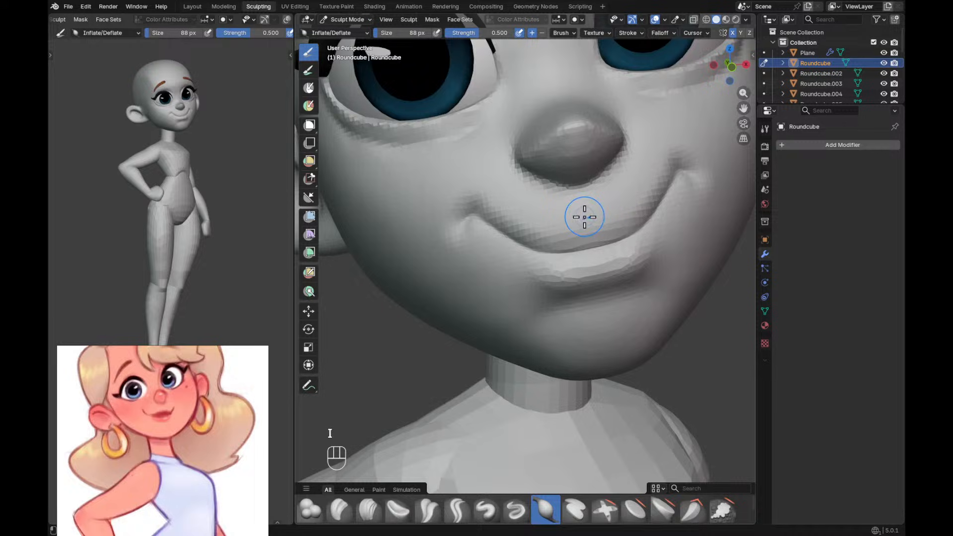
Puff up the upper lip above the mouth line with Inflate/Deflate at about 140 px, then 136 px.
key("f")
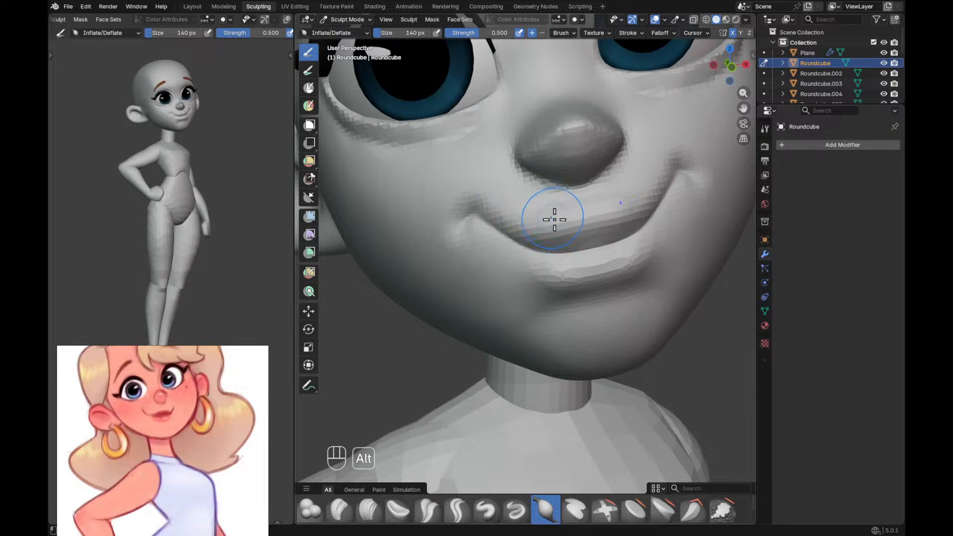
middle_click_drag(553, 219, 555, 224, "alt")
key("f")
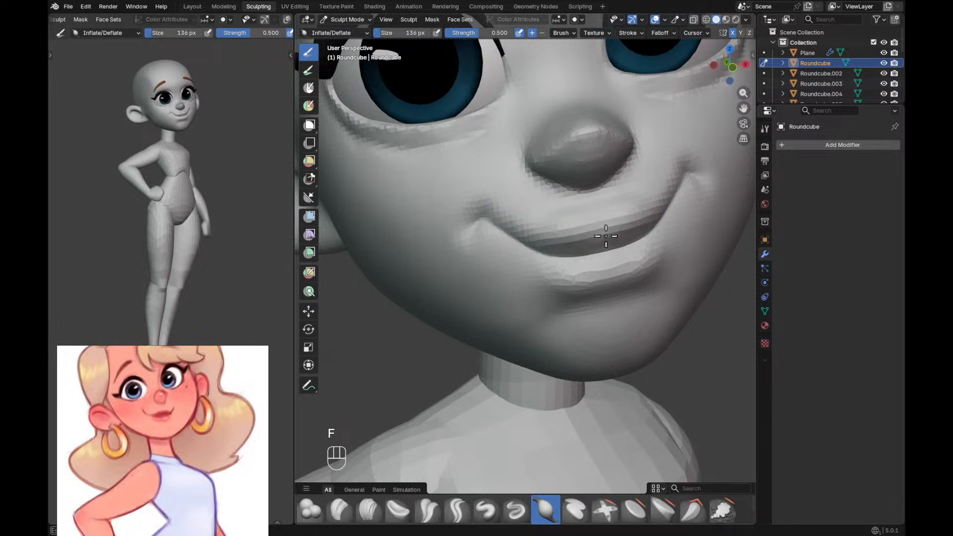
middle_click_drag(583, 208, 642, 212, "alt")
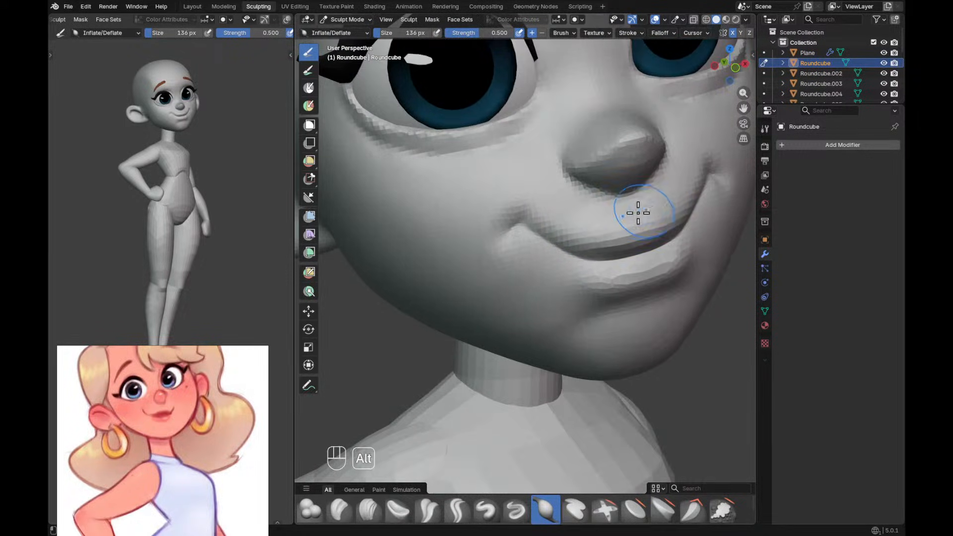
Sharpen the upper lip along the mouth line with Crease Polish at about 76 px.
key("shift+c")
key("f")
key("f")
key("f")
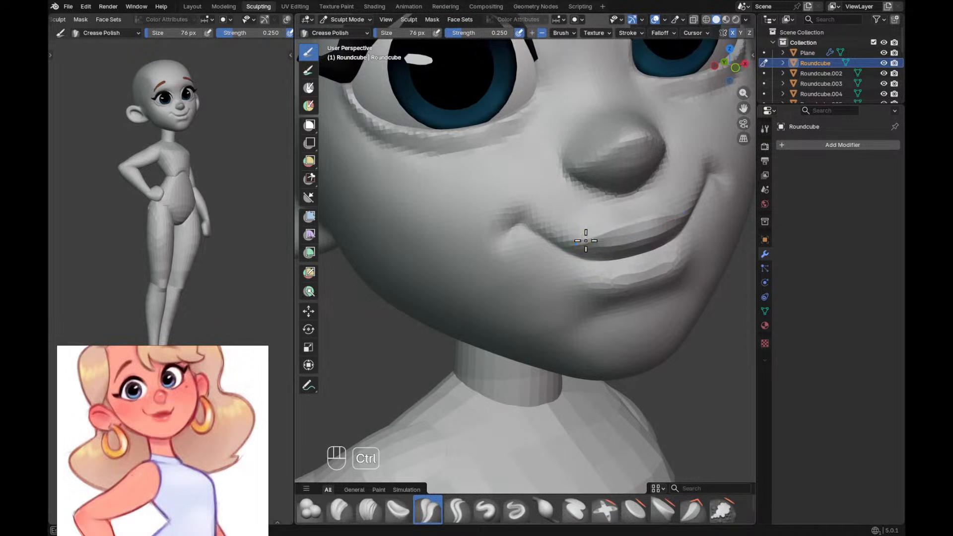
Pull the upper lip's contour into shape from several angles with the Grab brush.
mouse_move(613, 226)
middle_mouse_down("shift")
mouse_move(602, 202)
mouse_move(657, 313)
mouse_move(621, 308)
mouse_move(635, 310)
middle_mouse_up("shift")
middle_click_drag(635, 310, 660, 205, "ctrl")
mouse_move(661, 205)
left_mouse_down("alt")
mouse_move(678, 238)
mouse_move(710, 230)
left_mouse_up("alt")
middle_click_drag(710, 227, 687, 211)
left_click_drag(687, 212, 630, 225, "alt")
key("g")
key("f")
key("g")
key("f")
mouse_move(668, 256)
left_mouse_down("alt")
mouse_move(677, 259)
mouse_move(612, 260)
left_mouse_up("alt")
key("f")
key("f")
left_click_drag(608, 260, 665, 211)
key("f")
key("f")
key("f")
key("f")
Raise and round the outer edge of the upper lip with Grab at about 280 px, then 226 px.
left_click_drag(687, 208, 541, 232, "alt")
key("f")
key("f")
key("f")
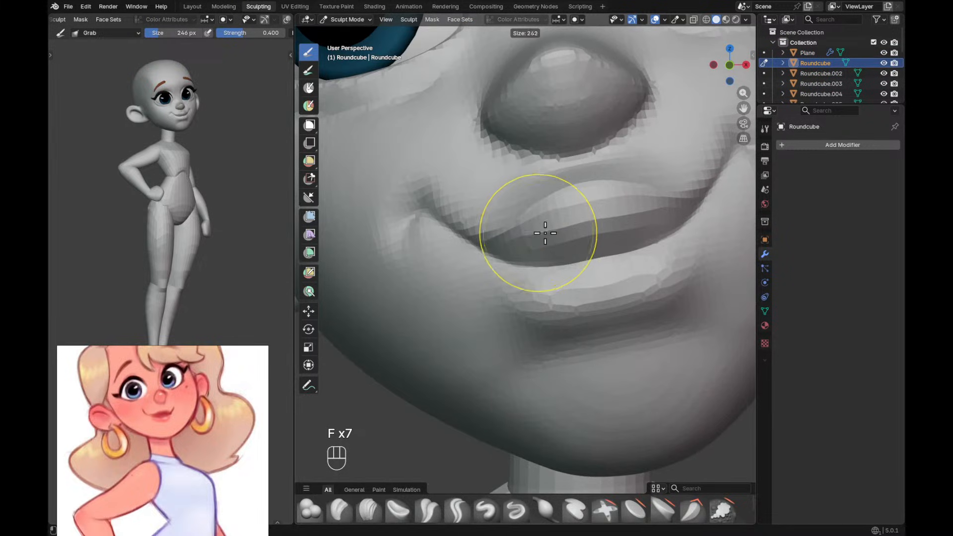
left_click(533, 232)
key("f")
key("f")
left_click(502, 222)
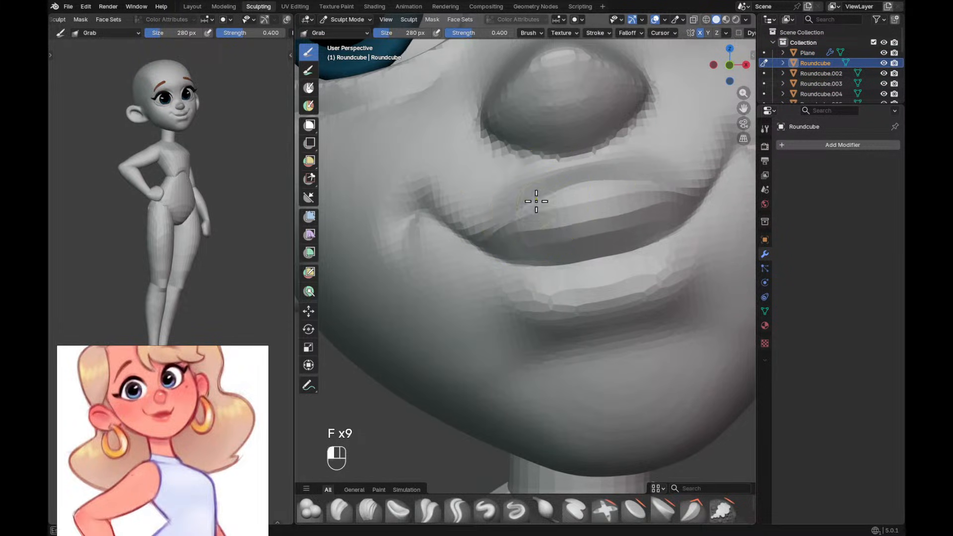
key("f")
left_click(552, 199)
key("f")
key("f")
left_click(547, 202)
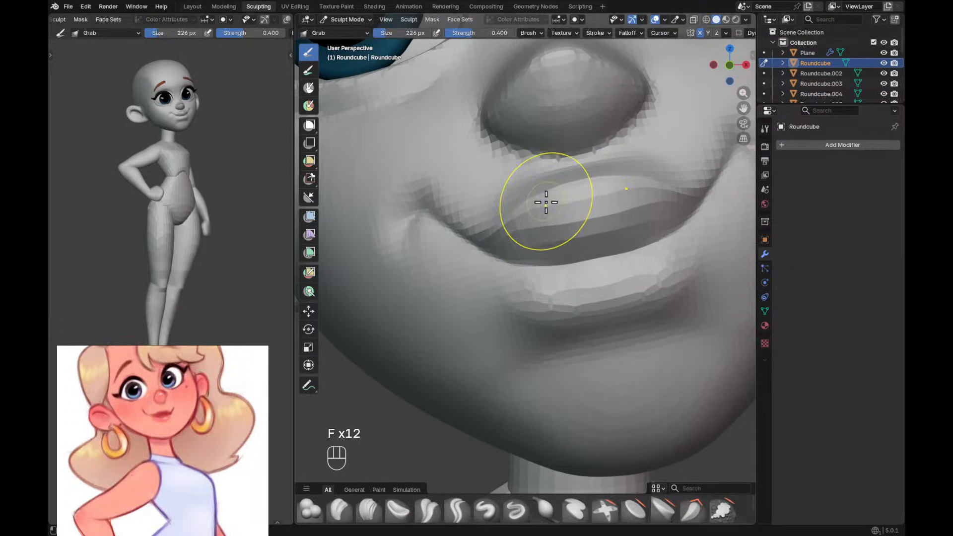
Reshape the lower lip and the area beneath it with Grab at about 332 px, then 134 px, and smooth the transition.
mouse_move(525, 229)
left_mouse_down("ctrl+alt")
mouse_move(629, 239)
mouse_move(620, 278)
mouse_move(602, 248)
mouse_move(585, 261)
mouse_move(574, 249)
left_mouse_up("ctrl+alt")
key("f")
key("f")
key("f")
left_click(570, 254)
key("f")
key("f")
left_click(572, 255)
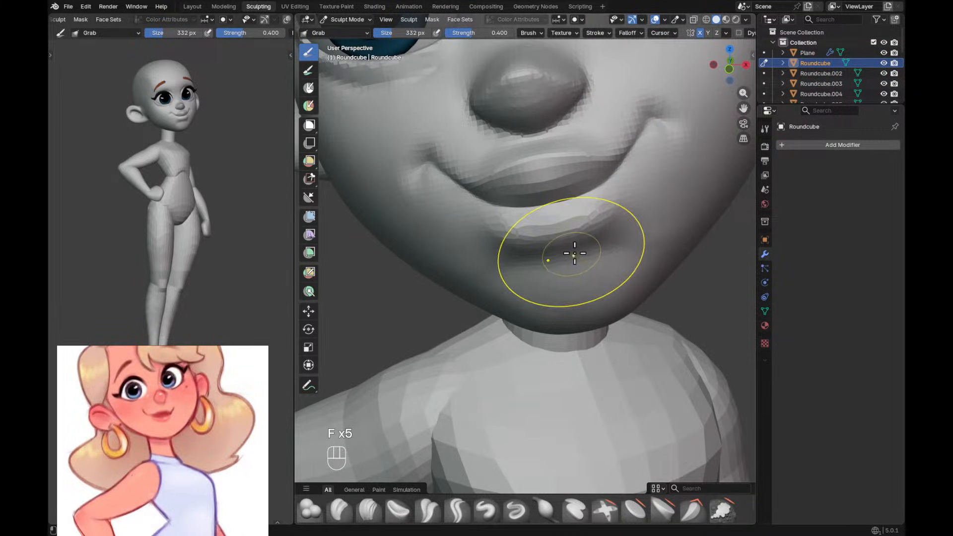
key("f")
left_click(602, 238)
left_click_drag(604, 228, 624, 211, "shift")
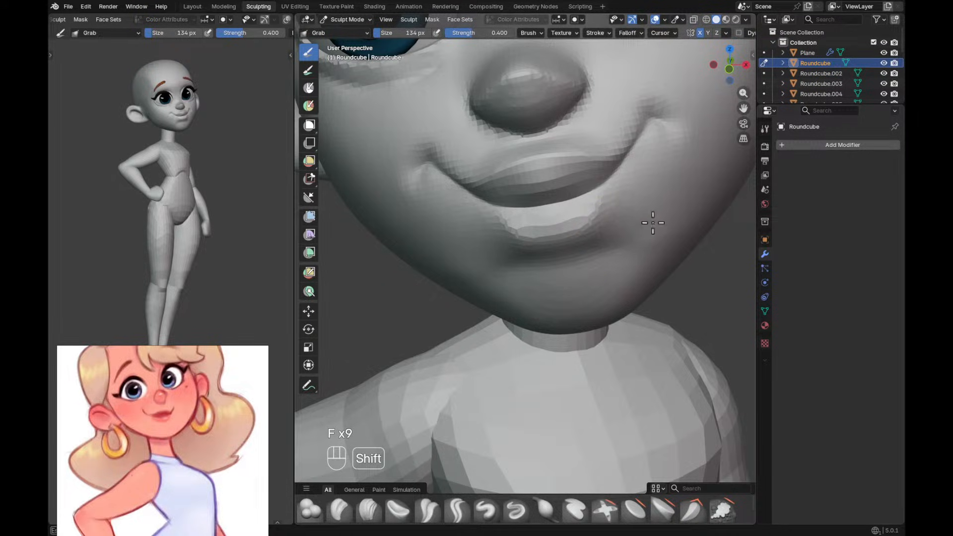
Try to adjust the area beside and below the lower lip with Grab at about 220 px.
key("f")
key("f")
key("f")
key("f")
left_click(630, 236)
key("ctrl+z")
key("ctrl+z")
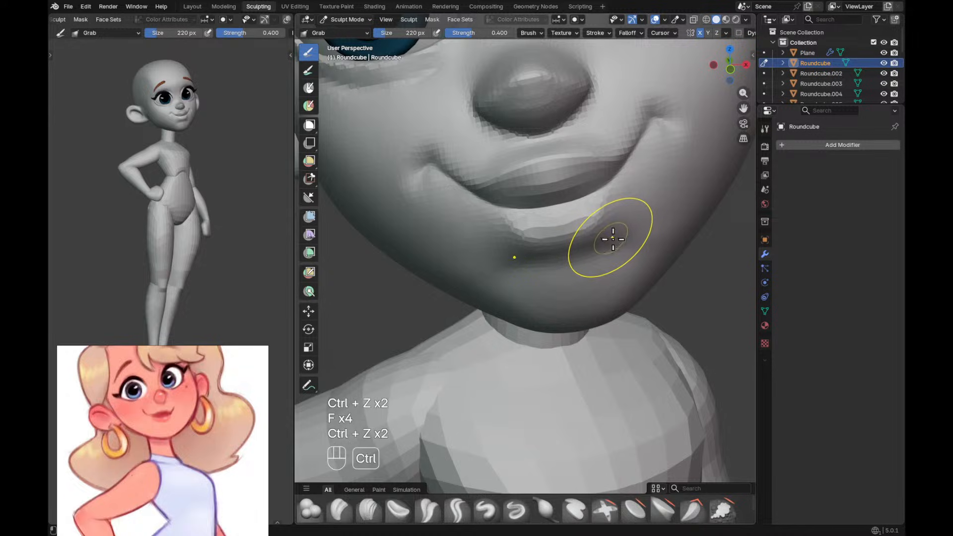
Deepen the fold under the lower lip with Crease Polish at about 122 px, then 208 px, and smooth the surrounding chin.
key("shift+c")
key("f")
key("f")
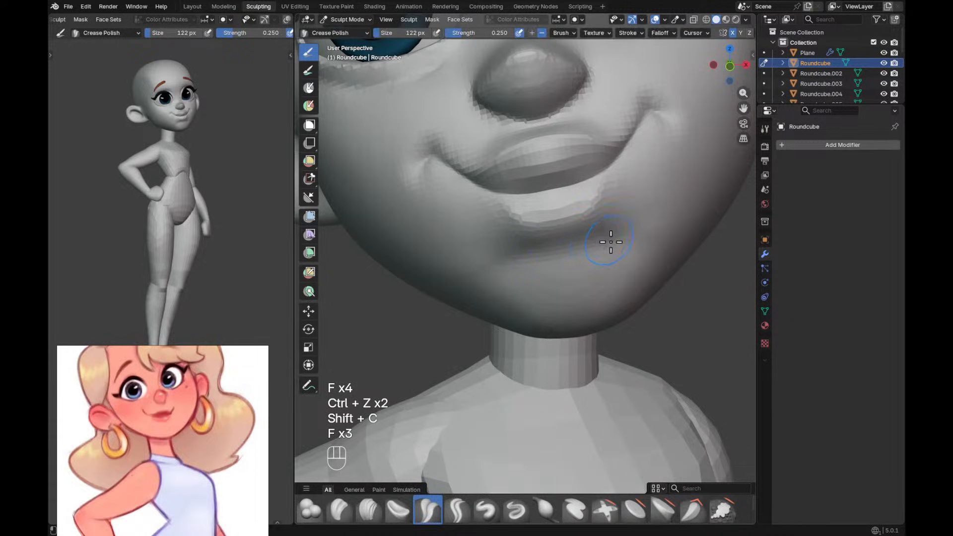
key("f")
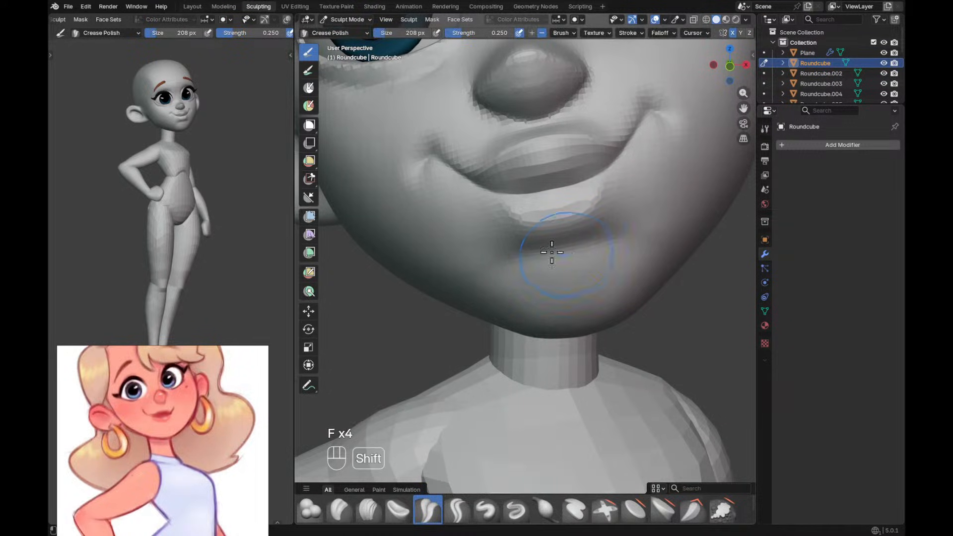
left_click_drag(478, 268, 468, 284, "shift")
mouse_move(466, 286)
left_mouse_down("shift")
mouse_move(496, 305)
mouse_move(612, 264)
mouse_move(567, 267)
mouse_move(580, 263)
mouse_move(582, 307)
left_mouse_up("shift")
Build up the chin with Clay Strips at about 98 px and smooth the strokes at about 318 px.
key("c")
key("f")
key("f")
key("f")
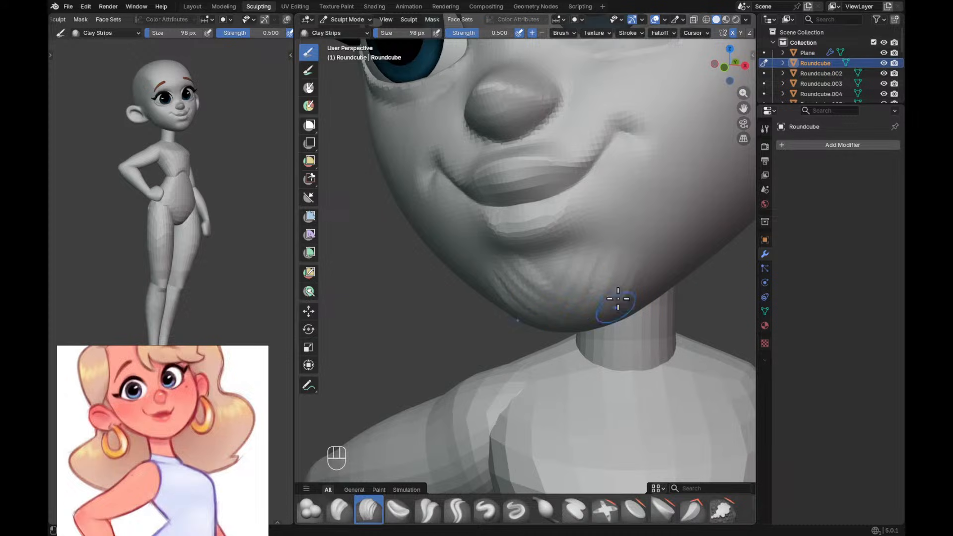
key("f")
key("f")
left_click(688, 272)
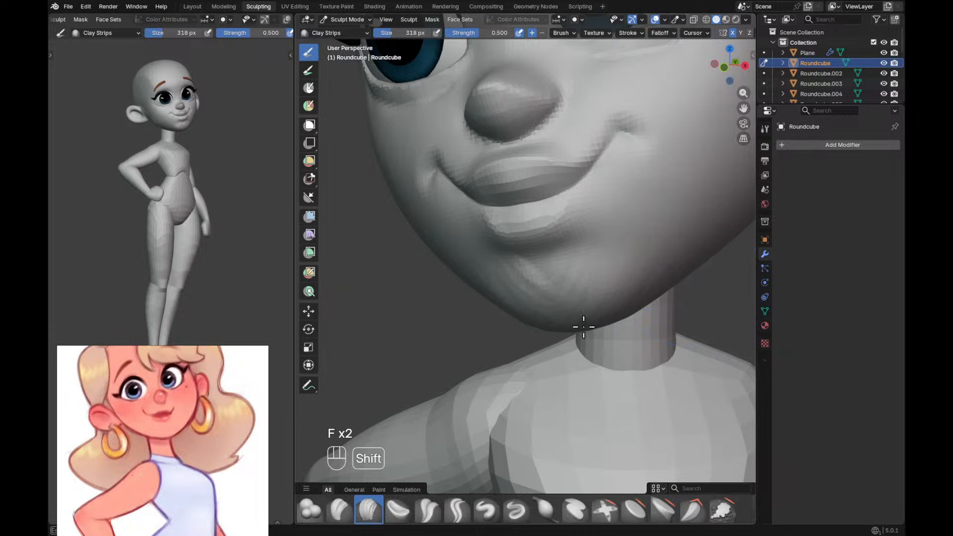
mouse_move(530, 322)
left_mouse_down("shift")
mouse_move(528, 268)
mouse_move(548, 323)
left_mouse_up("shift")
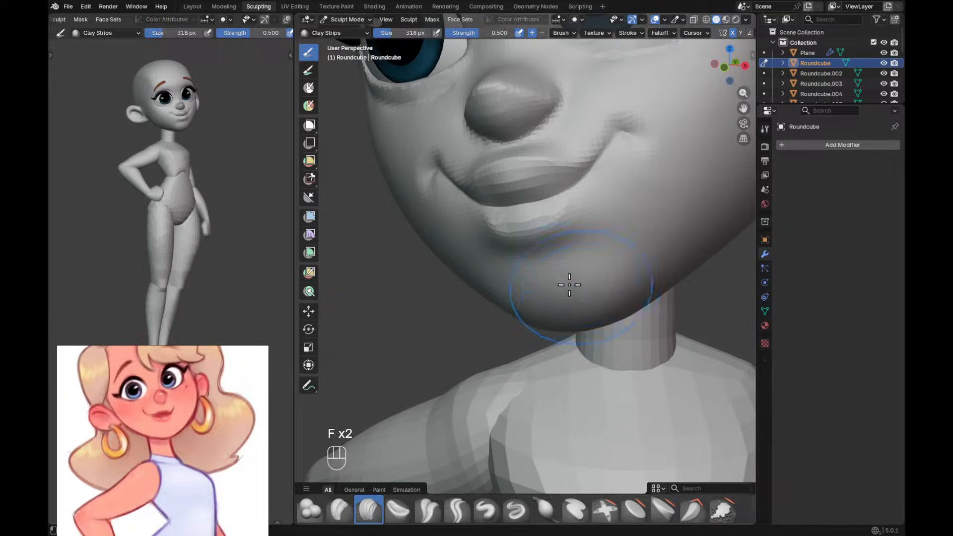
Lift the underside of the lower lip with Grab at about 290 px, then 204 px.
left_click_drag(574, 284, 585, 274, "alt")
scroll(586, 277, "down", 3)
scroll(578, 231, "up", 5)
key("g")
key("f")
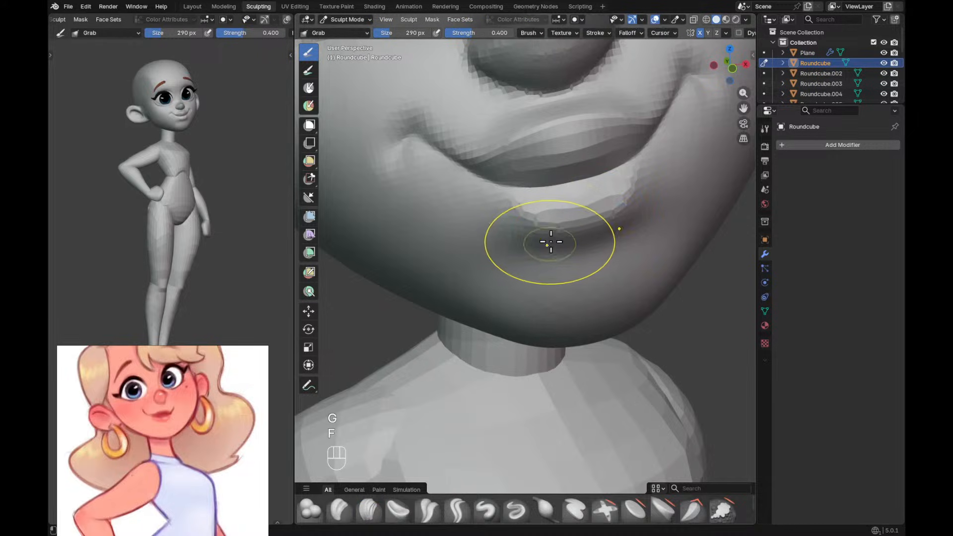
left_click(547, 235)
key("f")
key("f")
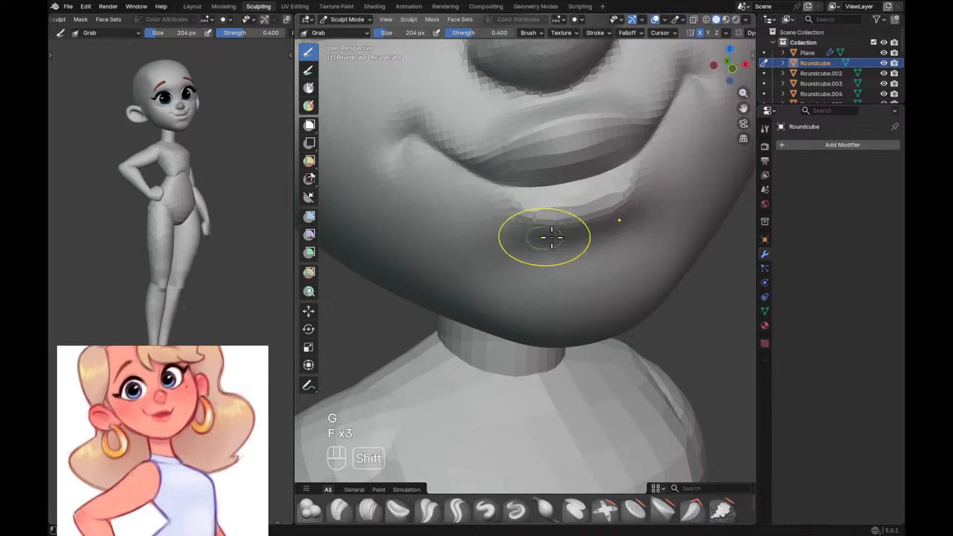
Define the edges of the upper and lower lips with Crease Polish at about 88 px.
key("shift+c")
key("f")
left_click(506, 210)
mouse_move(506, 210)
left_mouse_down("alt")
mouse_move(606, 187)
mouse_move(606, 222)
mouse_move(560, 216)
mouse_move(601, 183)
mouse_move(641, 244)
left_mouse_up("alt")
key("f")
key("f")
left_click(508, 213)
left_click_drag(555, 202, 597, 194, "alt")
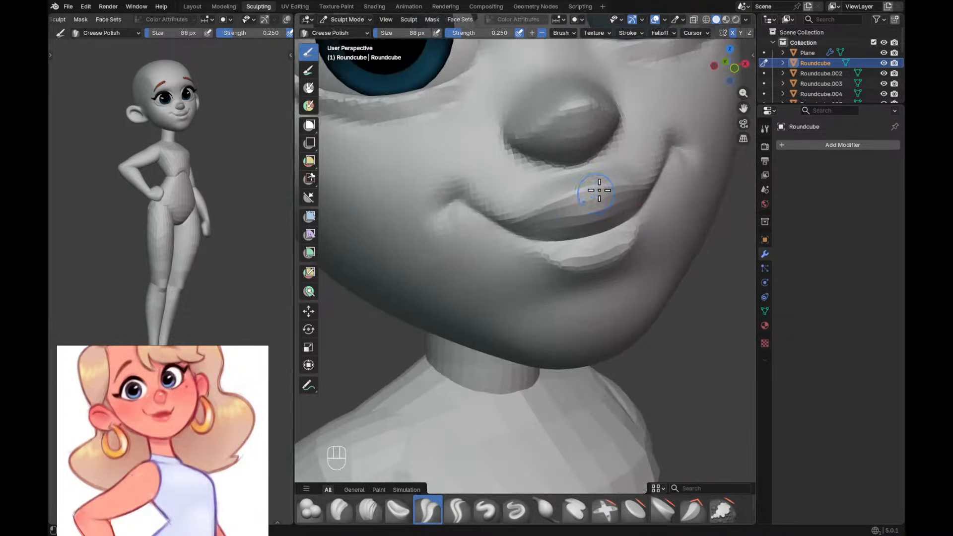
Define the crease along the side of the nose with Crease Polish at about 58 px.
mouse_move(530, 193)
middle_mouse_down("shift")
mouse_move(541, 221)
mouse_move(558, 226)
middle_mouse_up("shift")
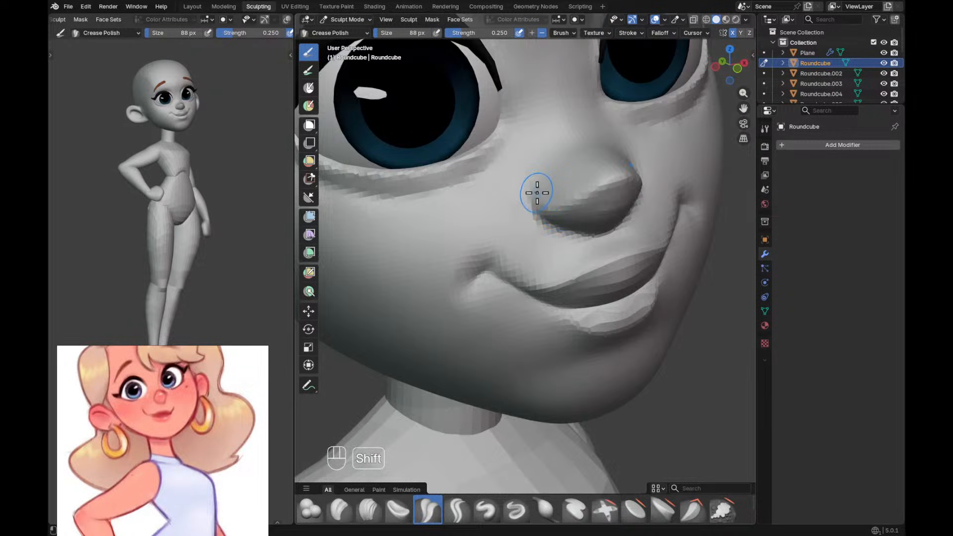
key("shift+c")
key("f")
key("f")
key("f")
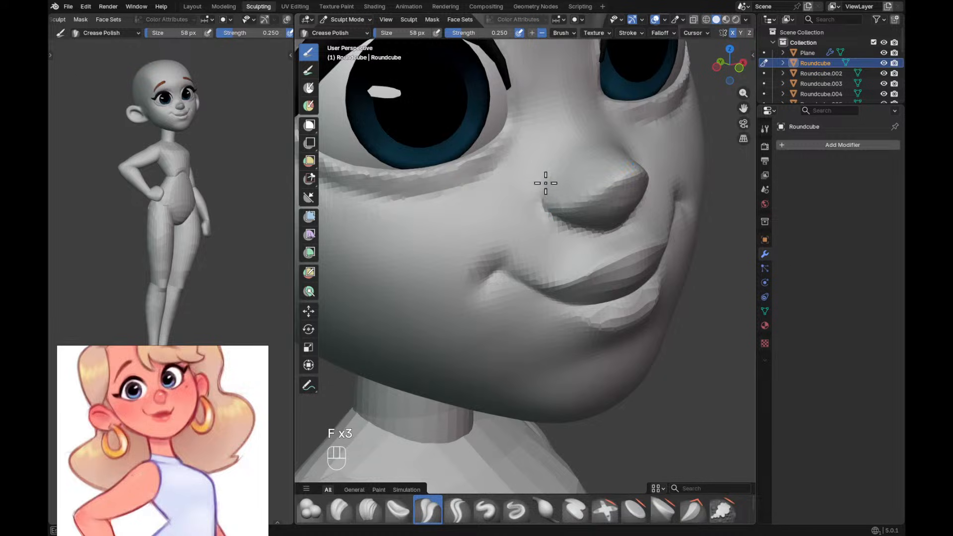
Adjust the overall placement of the mouth and lower face with Grab at up to about 474 px.
middle_click_drag(618, 177, 650, 246, "ctrl+alt")
middle_click_drag(645, 248, 577, 255, "alt")
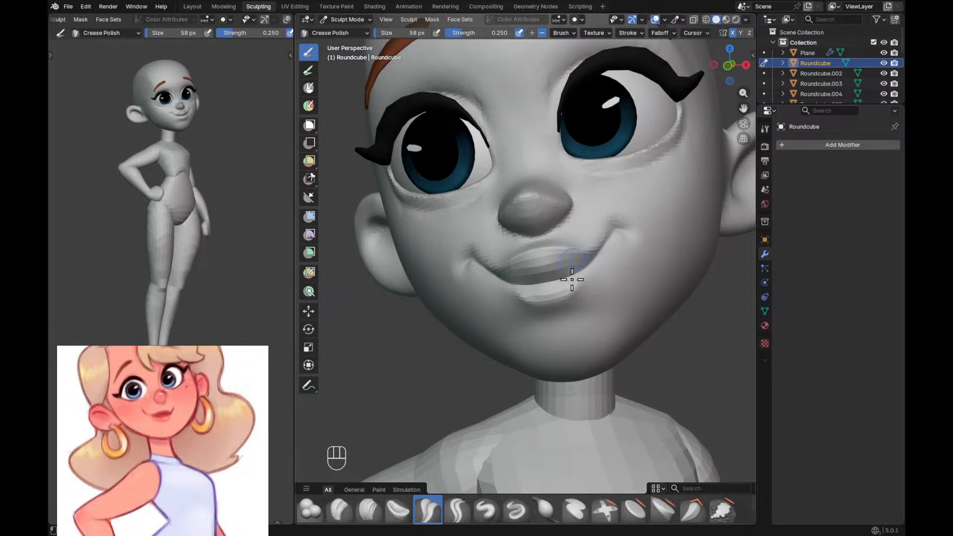
mouse_move(625, 278)
middle_mouse_down("alt+shift")
mouse_move(604, 251)
mouse_move(570, 263)
middle_mouse_up("alt+shift")
key("g")
key("f")
left_click(653, 250)
key("g")
key("f")
left_click(594, 253)
key("f")
left_click(584, 262)
Mask the upper face around the eyes, nose and cheeks with Lasso Mask, leaving the mouth and chin free.
key("q")
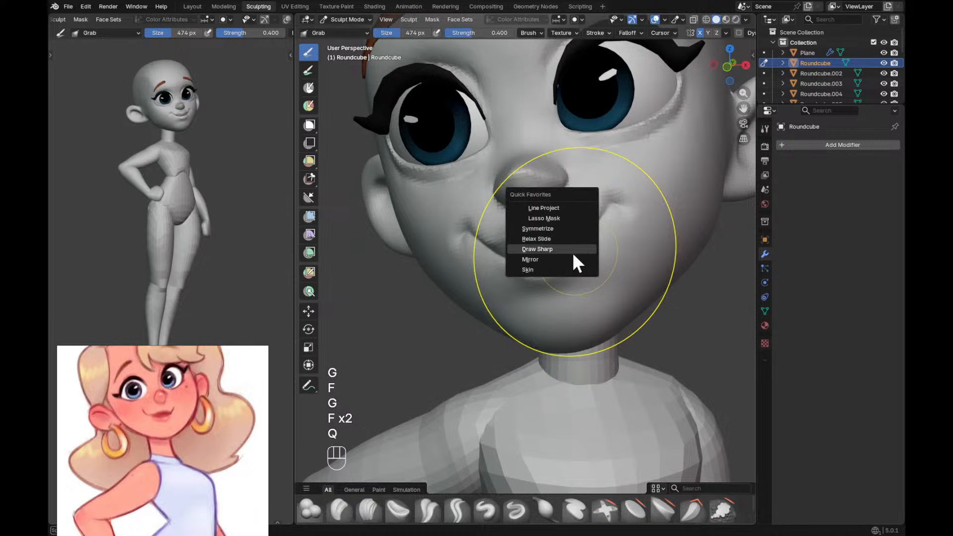
left_click(561, 217)
middle_click_drag(575, 204, 570, 231, "alt")
mouse_move(527, 230)
left_mouse_down()
mouse_move(624, 121)
mouse_move(580, 24)
left_mouse_up()
mouse_move(594, 185)
middle_mouse_down("alt")
mouse_move(604, 191)
mouse_move(568, 217)
middle_mouse_up("alt")
mouse_move(530, 238)
left_mouse_down()
mouse_move(573, 108)
mouse_move(575, 195)
left_mouse_up()
mouse_move(571, 231)
left_mouse_down()
mouse_move(634, 58)
mouse_move(534, 100)
left_mouse_up()
middle_click_drag(623, 170, 635, 162, "alt")
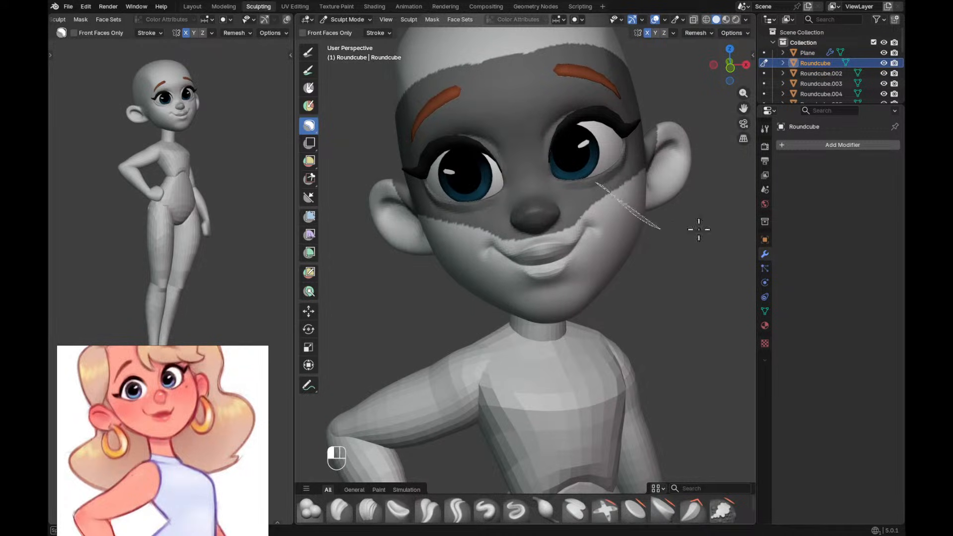
left_click_drag(674, 233, 615, 119)
middle_click_drag(624, 185, 610, 200, "alt")
mouse_move(583, 221)
left_mouse_down("ctrl")
mouse_move(563, 232)
mouse_move(579, 251)
left_mouse_up("ctrl")
Soften the border of the face mask by applying Smooth Mask repeatedly.
key("a")
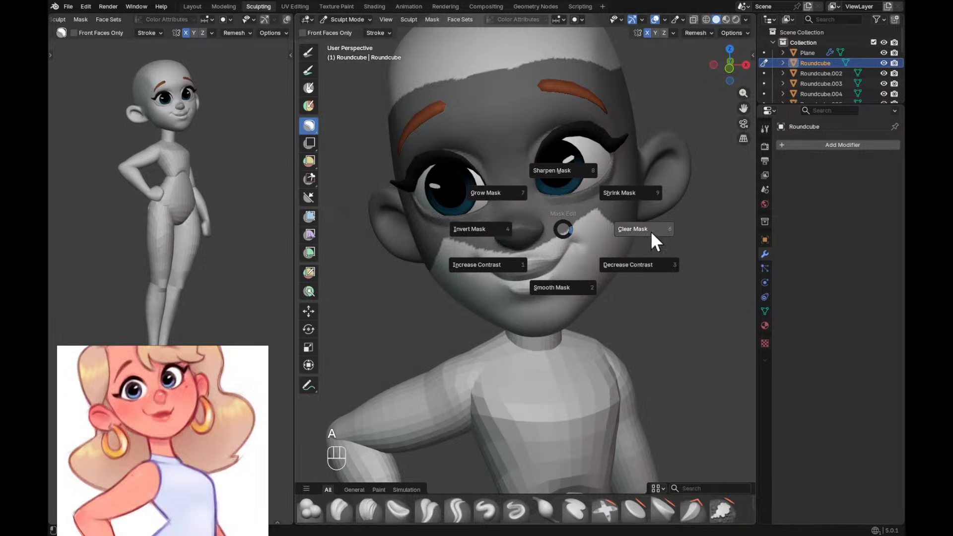
left_click(560, 292)
key("a")
key("a")
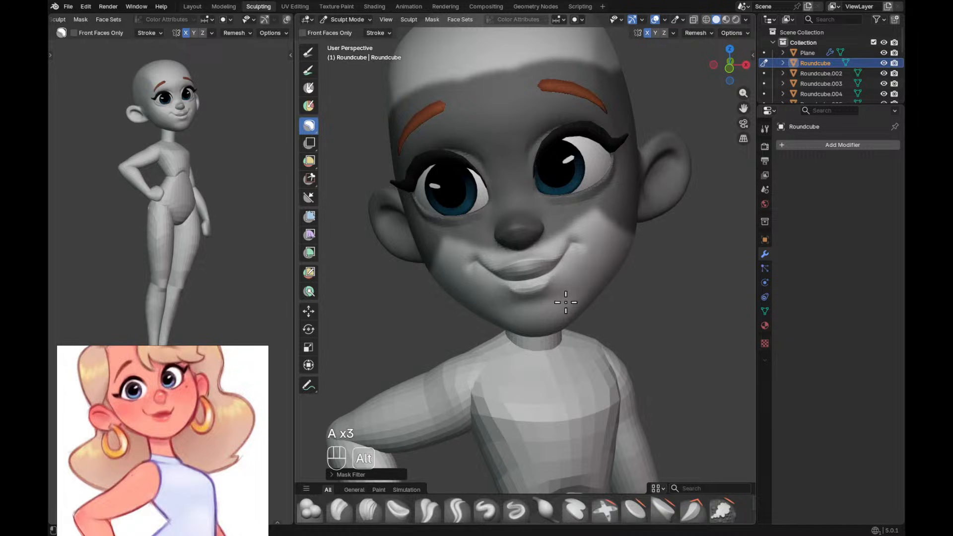
Shift the unmasked mouth area slightly downward with Grab at about 466 px.
key("g")
scroll(568, 278, "up", 1)
key("f")
key("f")
key("f")
key("f")
left_click(523, 281)
left_click_drag(533, 276, 537, 286)
left_click_drag(536, 280, 536, 285)
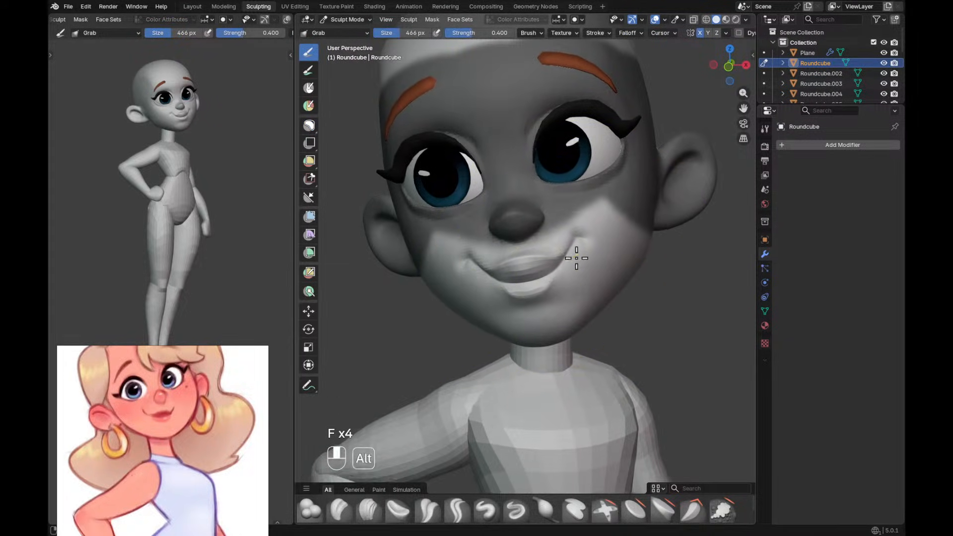
Adjust the mouth corner and the lower cheek beside it with the Grab brush at varying sizes.
left_click_drag(576, 255, 570, 257, "alt")
key("f")
left_click(571, 256)
key("f")
left_click(550, 257)
key("f")
left_click(578, 247)
key("f")
left_click(579, 248)
key("f")
Adjust the mouth and lips in profile with the Grab brush at about 460 px.
mouse_move(529, 274)
left_mouse_down("alt")
mouse_move(550, 273)
mouse_move(568, 295)
mouse_move(601, 304)
mouse_move(626, 260)
left_mouse_up("alt")
left_click_drag(626, 260, 612, 262, "alt")
key("f")
left_click(636, 268)
key("f")
left_click(639, 271)
key("f")
key("f")
left_click(599, 279)
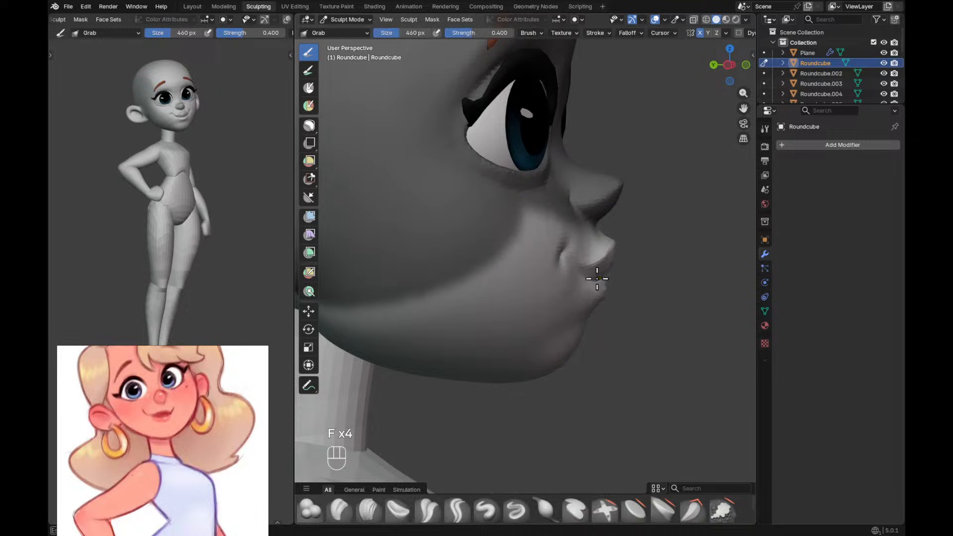
Refine the mouth corner and adjoining cheek from the character's left side with Grab at varying brush sizes.
mouse_move(606, 272)
left_mouse_down("alt")
mouse_move(549, 191)
mouse_move(609, 204)
mouse_move(550, 281)
mouse_move(571, 238)
left_mouse_up("alt")
key("f")
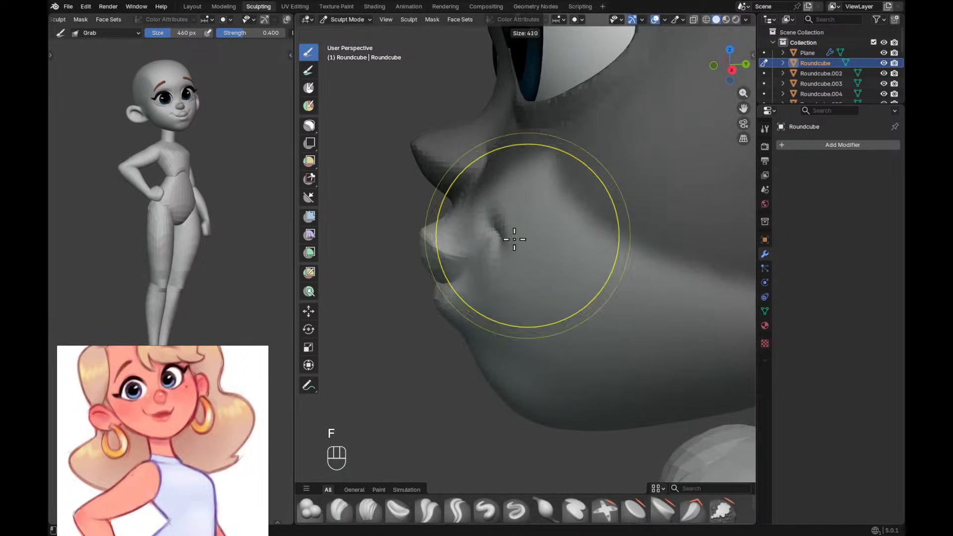
left_click(616, 238)
key("f")
key("f")
key("f")
key("f")
left_click(480, 249)
key("f")
key("f")
left_click(477, 252)
Adjust the lip line near the mouth corners from the front with Grab at 190 px.
mouse_move(478, 250)
left_mouse_down("alt")
mouse_move(545, 270)
mouse_move(570, 266)
mouse_move(567, 300)
left_mouse_up("alt")
key("f")
left_click(564, 273)
key("f")
key("f")
key("f")
left_click(617, 263)
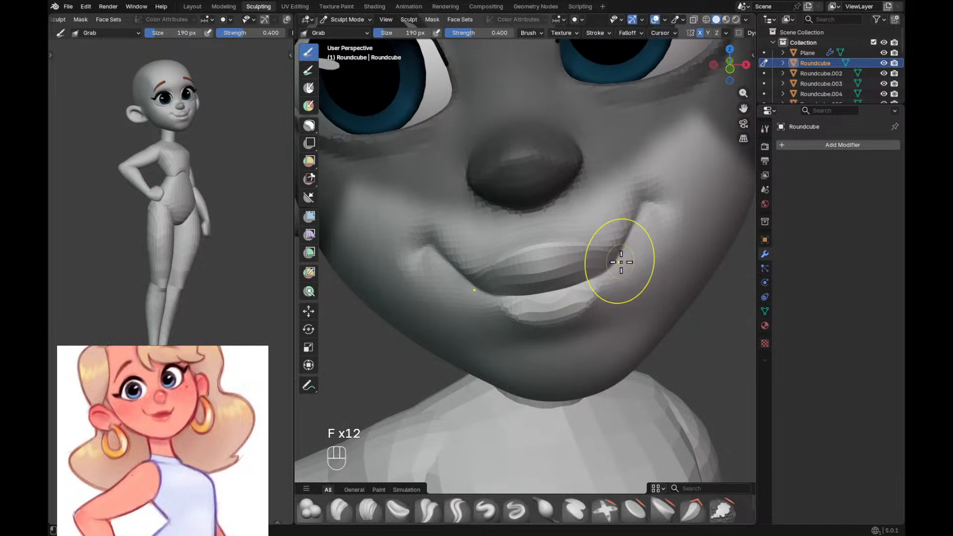
scroll(655, 219, "down", 1)
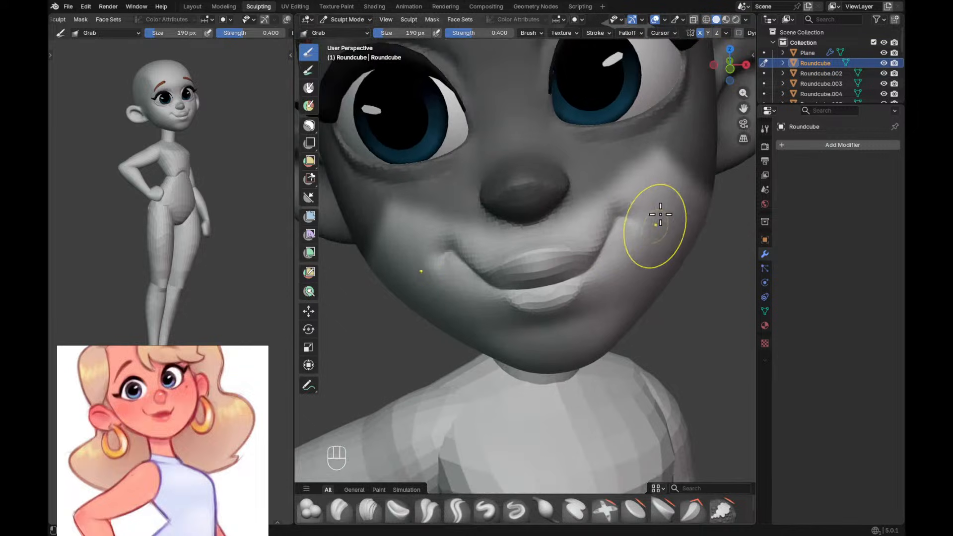
Sharpen the creases around the mouth corners and lip ends with Crease Polish at about 60 to 78 px.
key("shift+c")
key("f")
left_click(623, 225)
middle_click_drag(623, 226, 608, 238, "alt")
key("f")
left_click(621, 227)
key("f")
left_click(596, 261)
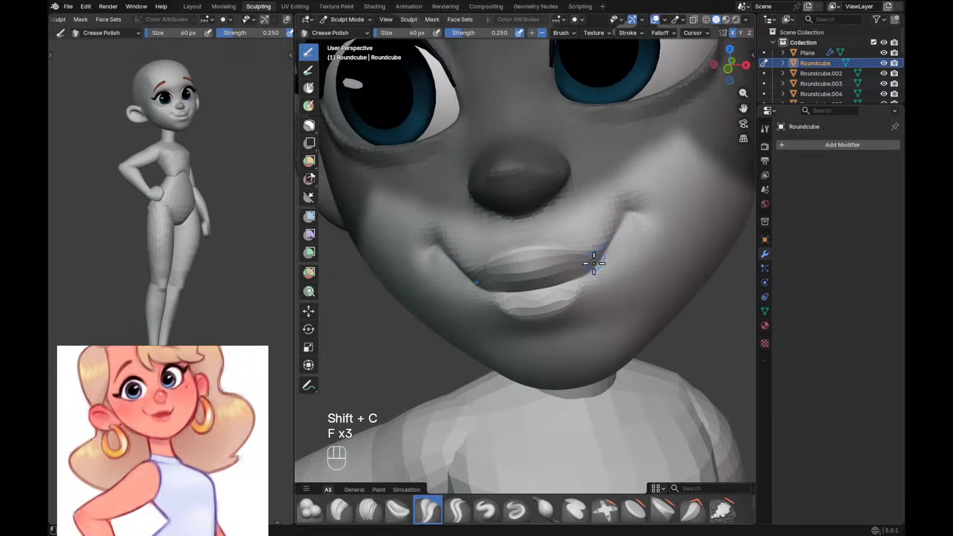
middle_click_drag(586, 275, 570, 279, "alt")
key("f")
left_click(562, 283)
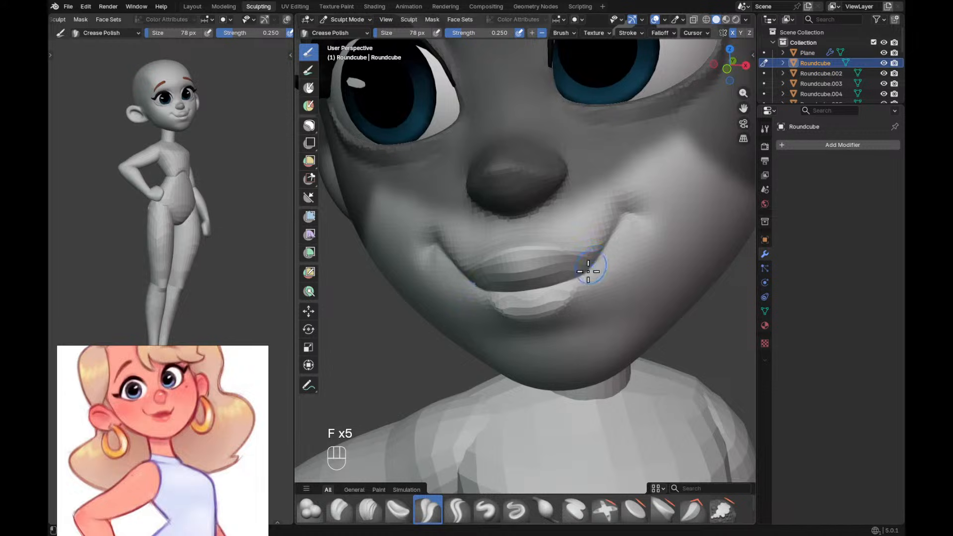
Turn off X symmetry and try creasing the character's left mouth corner with Crease Polish at up to 90 px.
mouse_move(622, 218)
middle_mouse_down("alt")
mouse_move(624, 229)
mouse_move(606, 240)
mouse_move(602, 230)
mouse_move(584, 255)
middle_mouse_up("alt")
key("x")
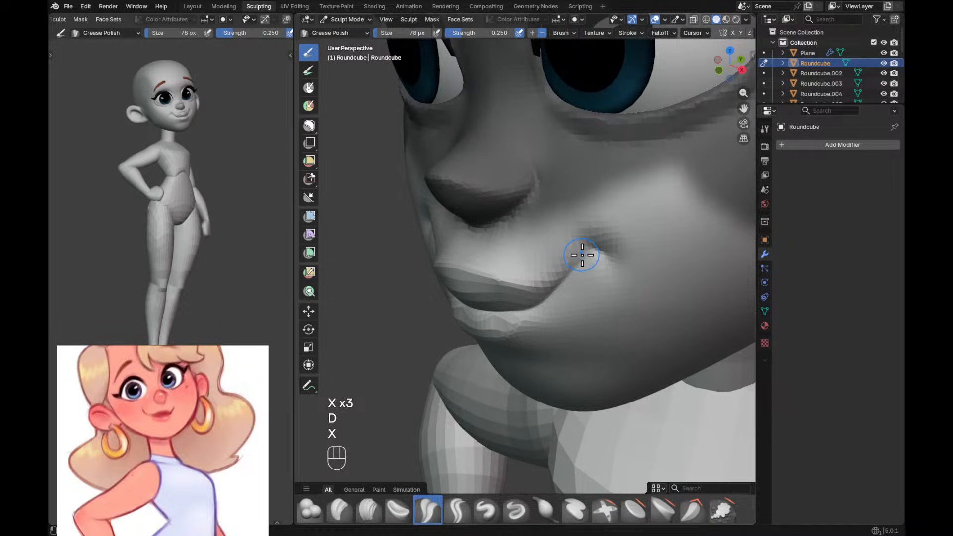
key("ctrl+z")
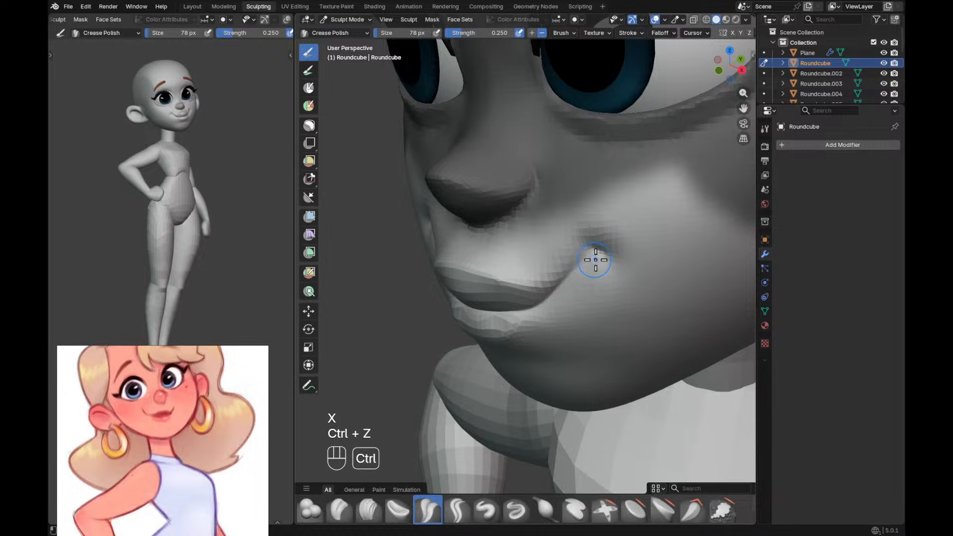
key("shift+c")
key("f")
left_click(576, 265)
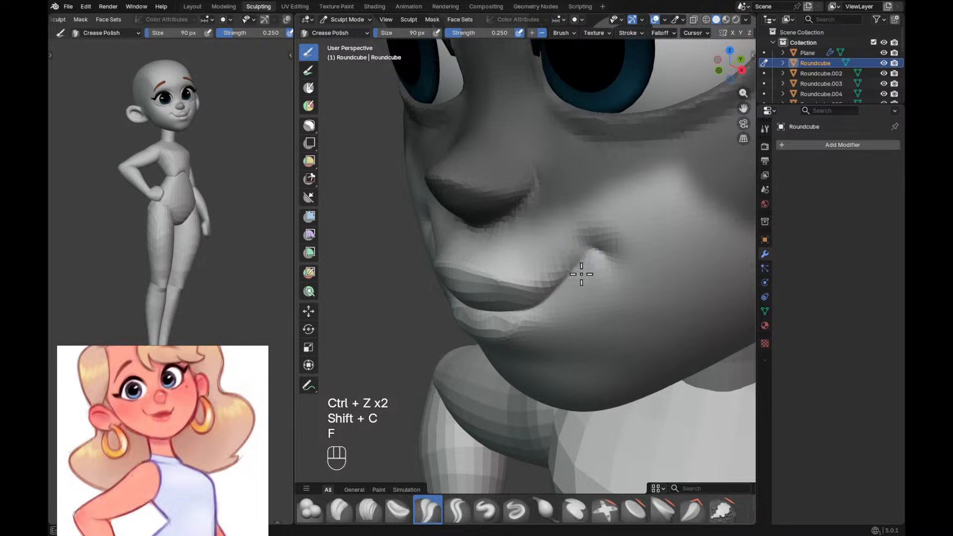
key("ctrl+z")
Fill in the dent beyond the character's left mouth corner with Clay Strips at about 90 px.
key("c")
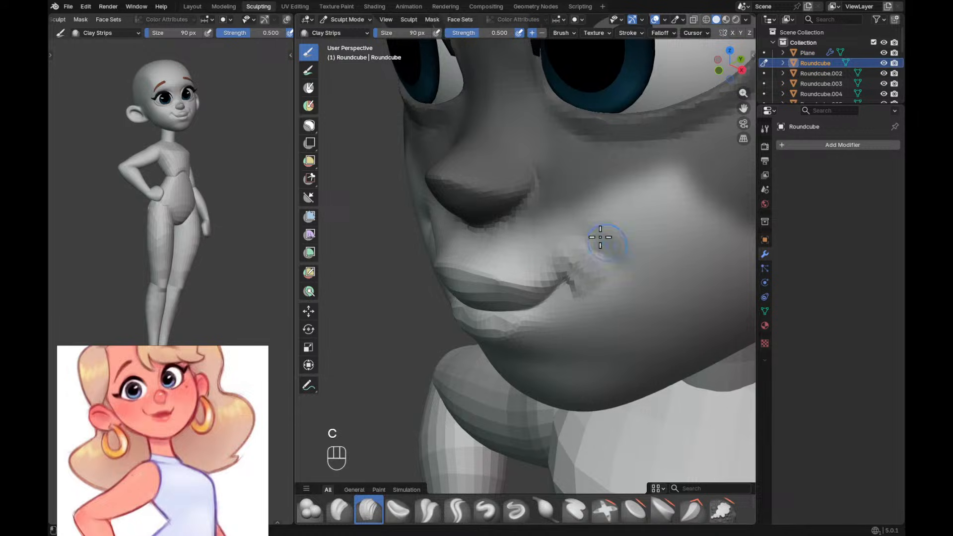
key("f")
key("f")
key("f")
key("f")
key("f")
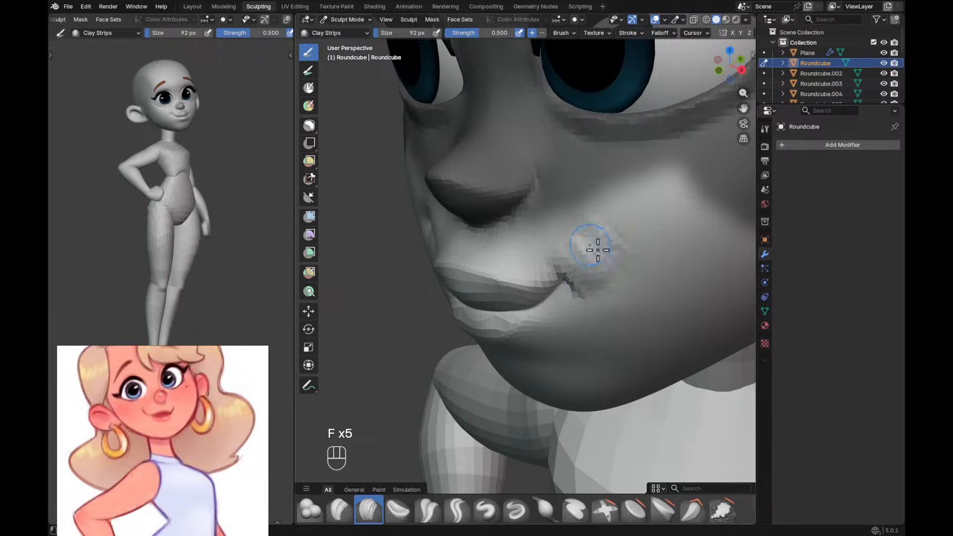
Smooth the filled area beside the character's left mouth corner with a larger brush of about 164 px.
key("f")
key("f")
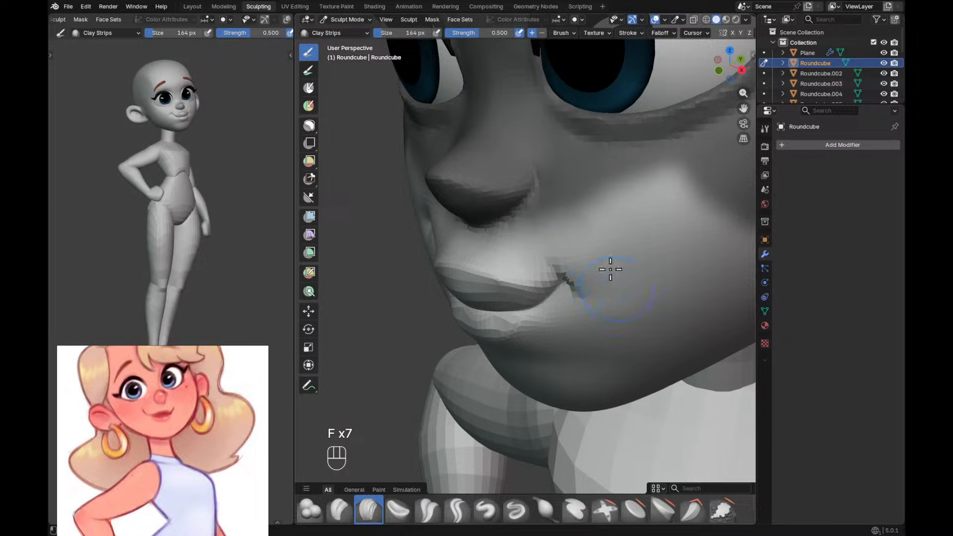
key("f")
key("f")
mouse_move(615, 262)
left_mouse_down("shift")
mouse_move(564, 235)
mouse_move(580, 249)
left_mouse_up("shift")
Redefine the character's left mouth corner and lip line with Crease Polish at about 66 px.
key("shift+c")
key("f")
key("f")
key("f")
middle_click_drag(575, 289, 602, 272)
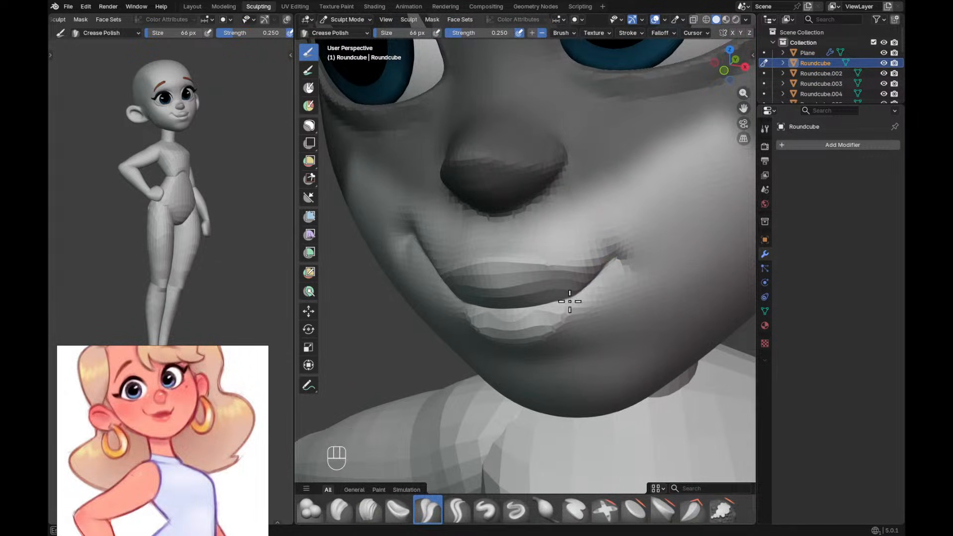
middle_click_drag(572, 300, 618, 272)
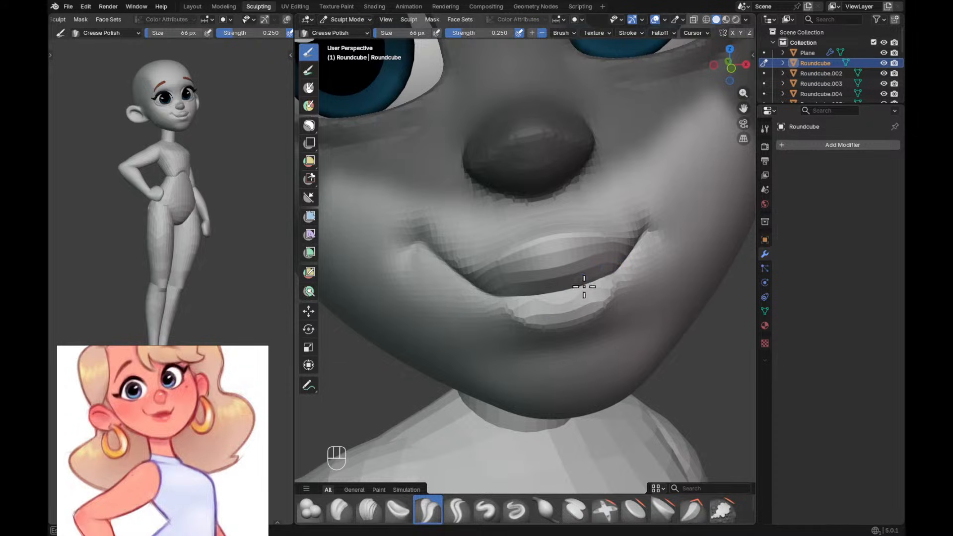
mouse_move(512, 299)
middle_mouse_down()
mouse_move(565, 292)
mouse_move(531, 289)
middle_mouse_up()
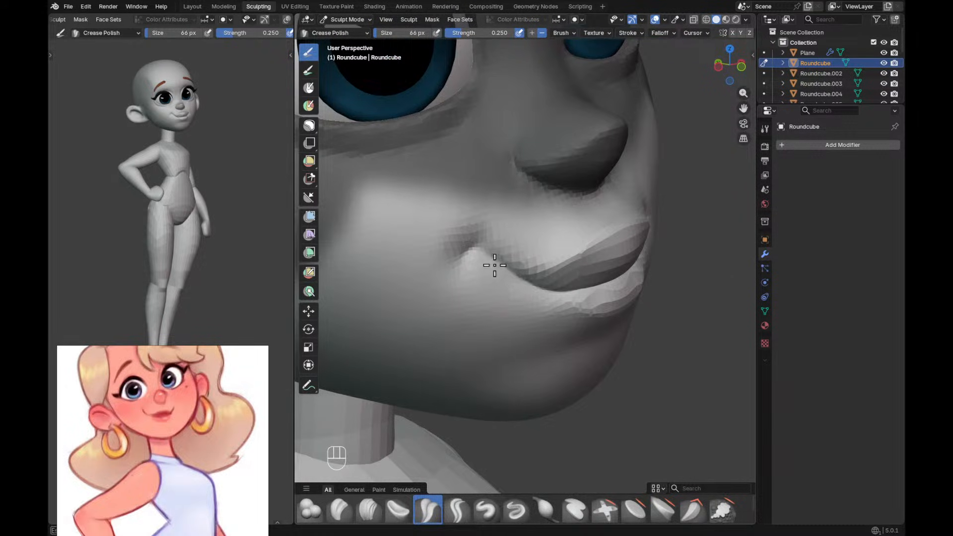
Build up the dent beyond the character's right mouth corner with Clay Strips at about 94 px.
mouse_move(532, 269)
middle_mouse_down()
mouse_move(493, 277)
mouse_move(487, 297)
mouse_move(457, 283)
middle_mouse_up()
key("g")
key("f")
key("f")
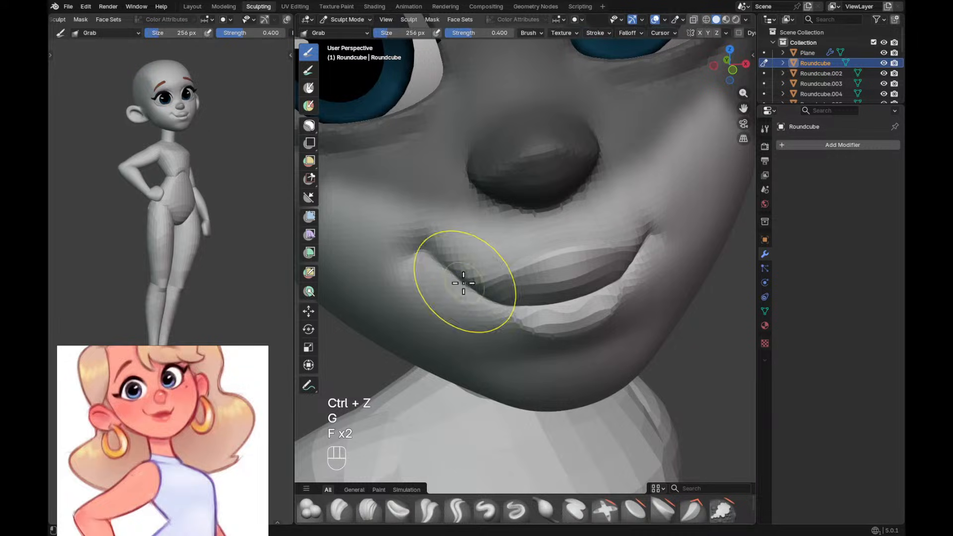
key("c")
mouse_move(459, 274)
left_mouse_down("alt")
mouse_move(488, 273)
mouse_move(449, 249)
left_mouse_up("alt")
key("f")
key("f")
left_click(459, 241)
key("f")
left_click(466, 236)
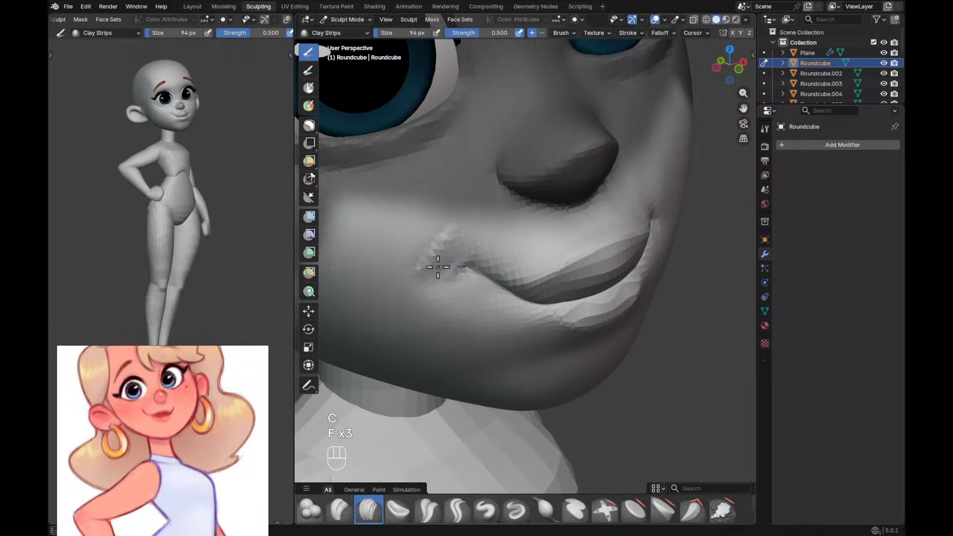
Undo the last strokes and adjust the character's right mouth corner with Grab at about 278 px.
middle_click_drag(462, 246, 419, 251)
key("g")
key("f")
key("f")
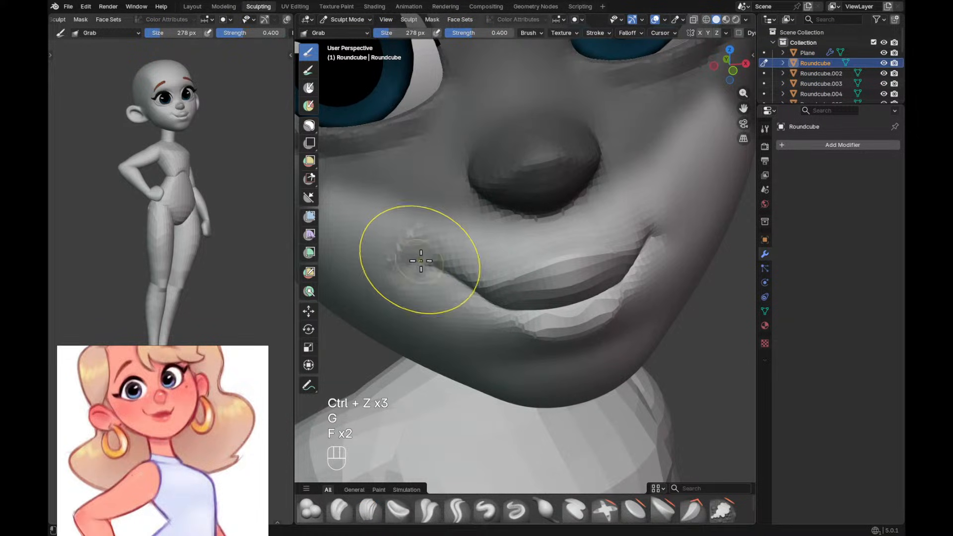
key("f")
key("f")
left_click(460, 292)
mouse_move(478, 279)
left_mouse_down("alt")
mouse_move(490, 267)
mouse_move(455, 255)
left_mouse_up("alt")
Fill the area around the character's right mouth corner with Clay Strips at 82 px and smooth it at 172 px.
key("c")
key("f")
key("f")
left_click(431, 257)
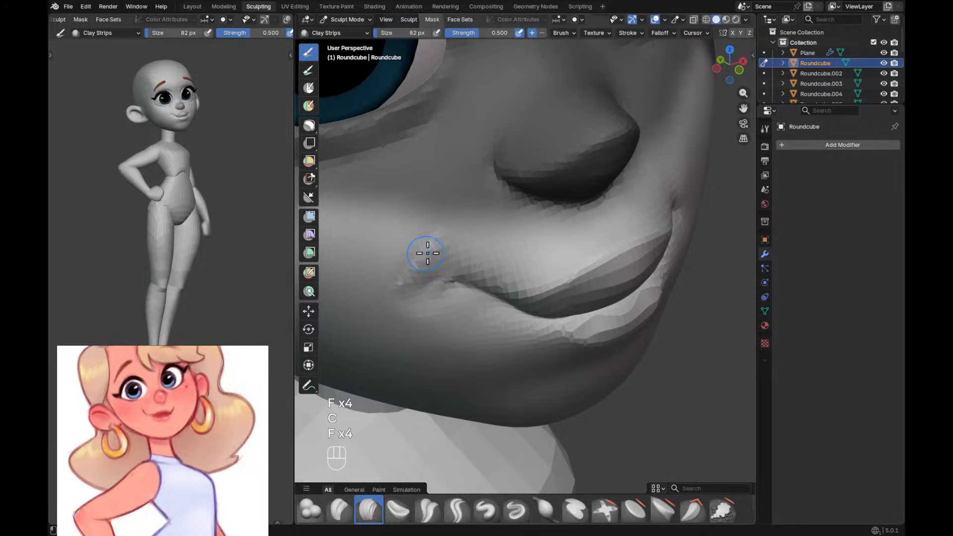
key("f")
key("f")
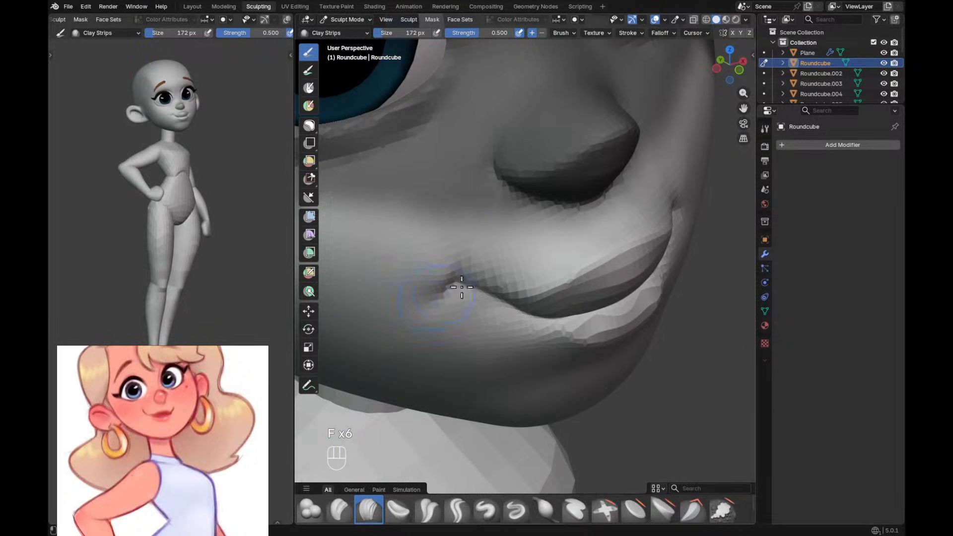
Sharpen the character's right mouth corner with Crease Polish at about 64 px.
key("shift+c")
key("f")
left_click(451, 284)
key("f")
mouse_move(451, 283)
left_mouse_down("alt")
mouse_move(455, 270)
mouse_move(517, 291)
left_mouse_up("alt")
key("f")
left_click(462, 264)
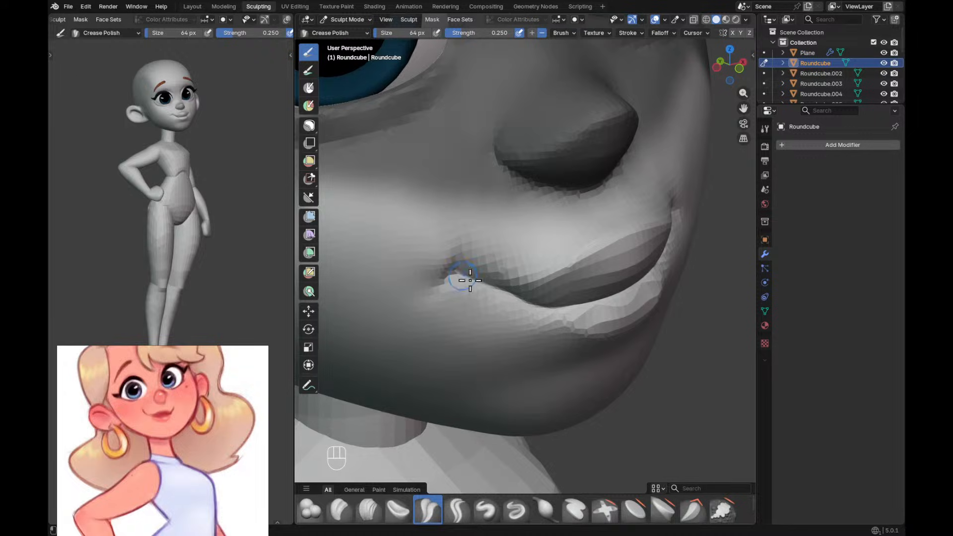
Undo the last several strokes around the mouth.
key("ctrl+z")
left_click_drag(583, 284, 519, 275, "alt")
key("ctrl+z")
key("ctrl+z")
key("ctrl+z")
key("ctrl+z")
key("f")
Turn X symmetry back on and crease the upper lip's edge with Crease Polish at 108 px.
mouse_move(584, 268)
left_mouse_down("alt")
mouse_move(599, 211)
mouse_move(535, 231)
left_mouse_up("alt")
left_click(734, 33)
left_click_drag(535, 231, 521, 249, "alt")
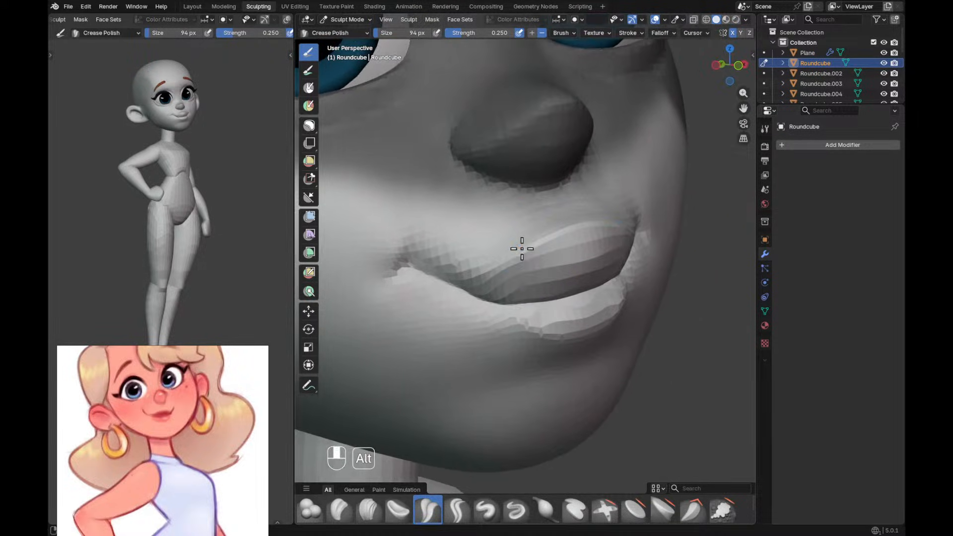
key("f")
left_click(517, 258)
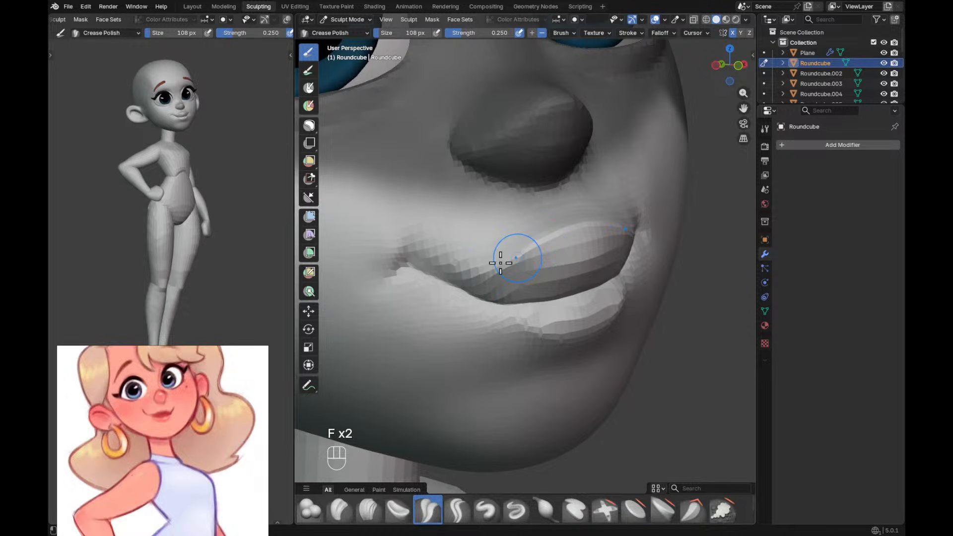
Add volume to the upper lip with Inflate/Deflate at 244 px.
left_click_drag(566, 259, 512, 277, "alt")
key("i")
key("f")
left_click(602, 260)
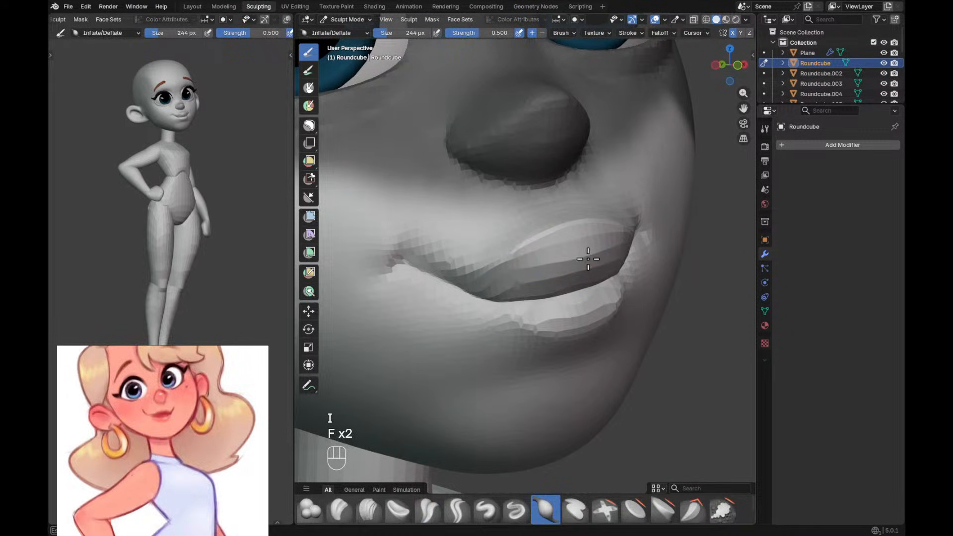
Clear the face mask and refine the mouth and lower face with Grab at varying brush sizes.
scroll(588, 268, "down", 6)
mouse_move(590, 305)
left_mouse_down("alt")
mouse_move(491, 328)
mouse_move(500, 336)
mouse_move(557, 329)
mouse_move(504, 330)
mouse_move(527, 335)
mouse_move(511, 319)
mouse_move(460, 329)
mouse_move(491, 300)
mouse_move(483, 294)
mouse_move(475, 313)
mouse_move(464, 298)
left_mouse_up("alt")
key("alt+m")
key("g")
key("f")
key("f")
key("f")
key("f")
key("f")
key("f")
key("f")
key("f")
key("ctrl+z")
Nudge the chin area with the Grab brush from other angles.
left_click_drag(578, 298, 640, 307, "alt")
key("f")
key("f")
left_click_drag(596, 355, 596, 354)
left_click_drag(549, 336, 504, 332, "alt")
key("f")
key("f")
Try smoothing across the mouth, undo it, and readjust the Grab brush size there.
left_click_drag(474, 290, 513, 283, "alt")
mouse_move(469, 304)
left_mouse_down("shift")
mouse_move(458, 308)
mouse_move(506, 302)
mouse_move(481, 311)
mouse_move(550, 320)
mouse_move(576, 302)
left_mouse_up("shift")
key("ctrl+z")
key("f")
key("f")
left_click(485, 313)
Switch to Object Mode and select both eyeball spheres.
key("ctrl+Tab")
left_click(481, 321)
left_click_drag(595, 233, 561, 216, "alt")
left_click(552, 201)
left_click(629, 169, "shift")
mouse_move(626, 213)
left_mouse_down("alt")
mouse_move(609, 222)
mouse_move(599, 269)
left_mouse_up("alt")
key("r")
key("r")
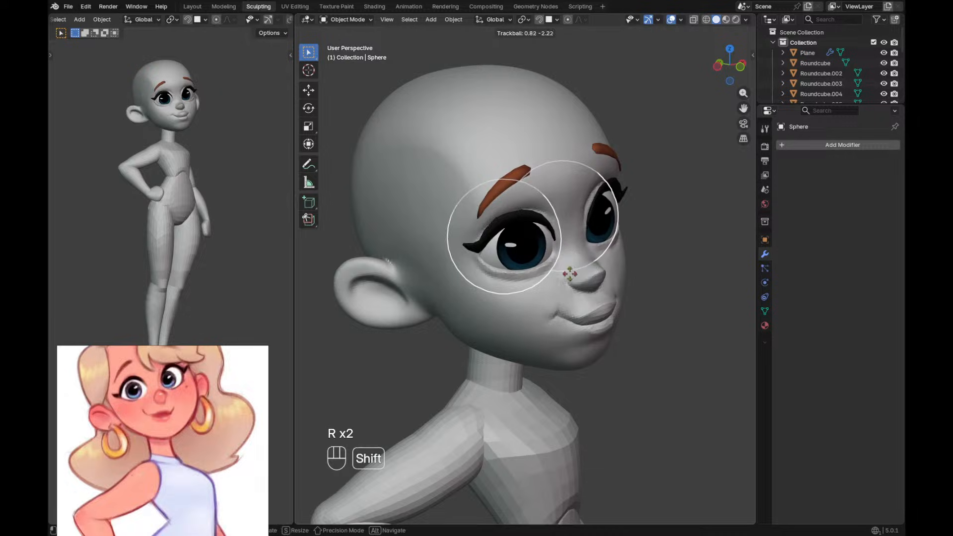
key("shift+Escape")
Rotate both eyeballs freely with trackball rotation to adjust the gaze direction.
key("r")
key("r")
key("shift")
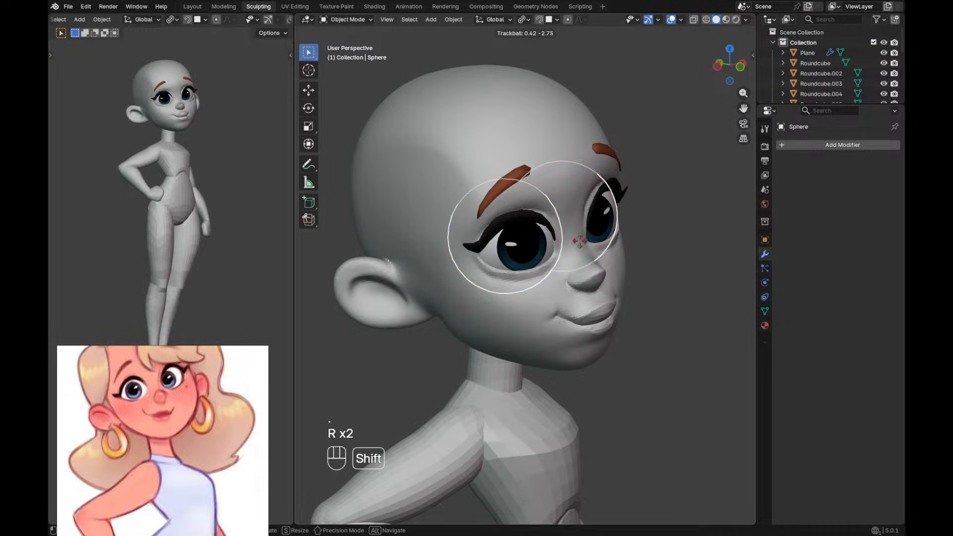
left_click(581, 237)
scroll(600, 283, "down", 3)
middle_click_drag(600, 288, 590, 259)
Frame the whole body and reposition the reference image beneath the small preview of the character.
middle_click_drag(591, 262, 616, 338, "ctrl+alt")
middle_click_drag(246, 169, 244, 239, "ctrl+alt")
middle_click_drag(243, 239, 248, 221, "shift")
middle_click_drag(605, 350, 319, 444, "shift")
right_click_drag(230, 466, 226, 379)
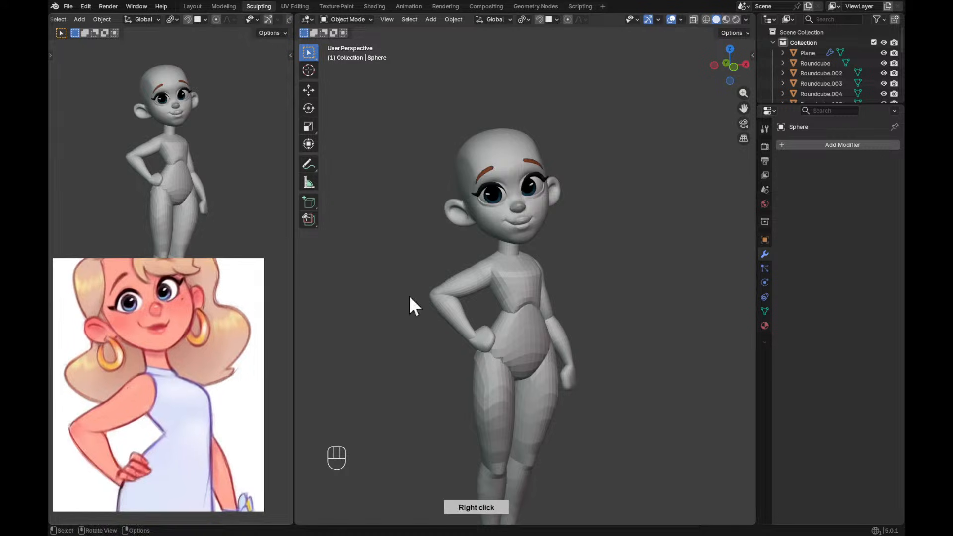
Enter Sculpt Mode on the chest piece, reduce its voxel size and remesh it.
left_click(525, 293)
key("ctrl+Tab")
scroll(602, 263, "up", 4)
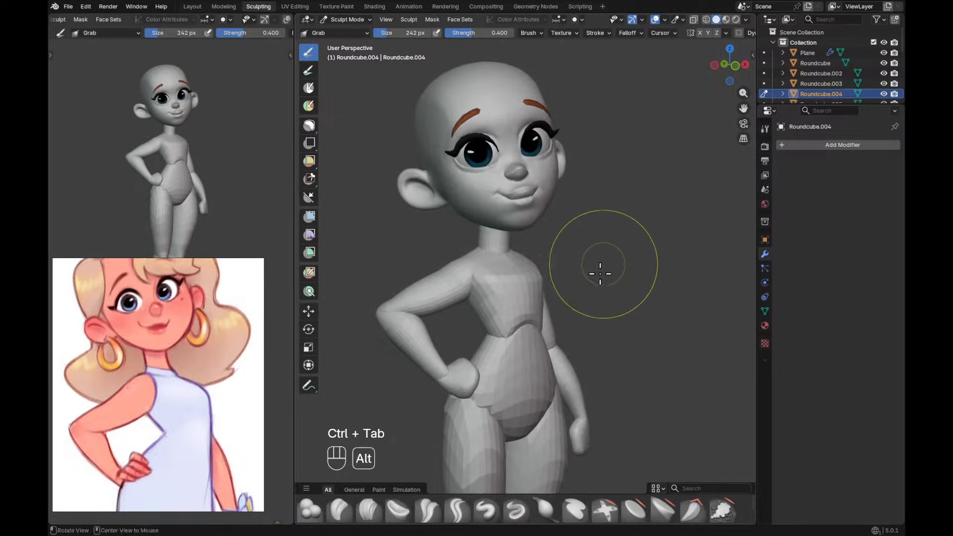
key("r")
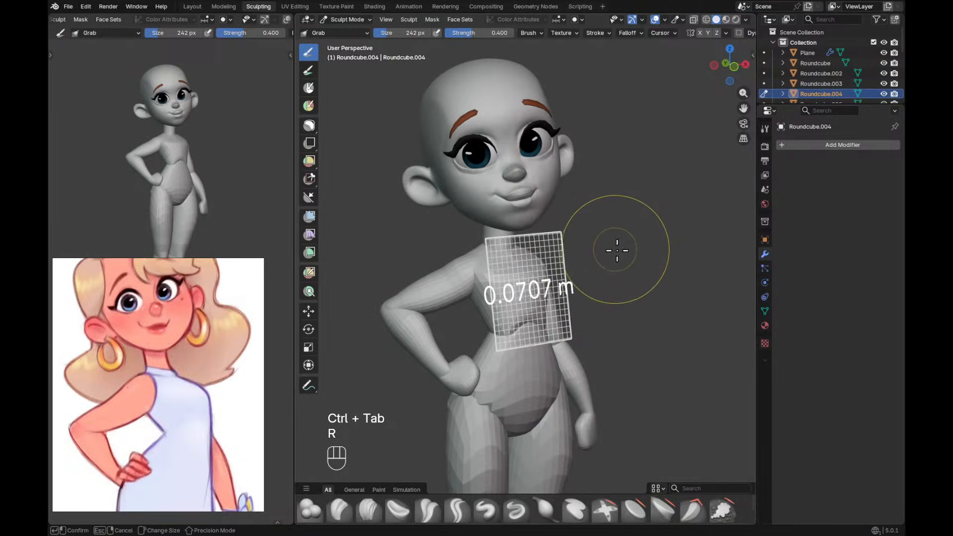
left_click(653, 241)
key("r")
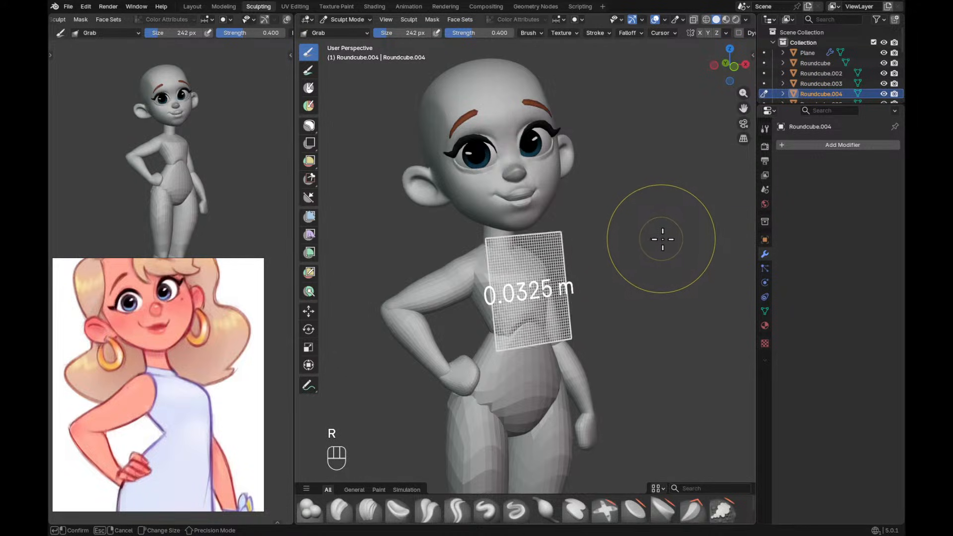
left_click(660, 240)
key("r")
left_click(664, 239)
key("ctrl+r")
Turn on X mirroring for the chest, then smooth and reshape it with a large Grab brush.
left_click(700, 33)
mouse_move(610, 243)
left_mouse_down("ctrl+alt")
mouse_move(597, 265)
mouse_move(542, 303)
left_mouse_up("ctrl+alt")
key("g")
key("f")
left_click(548, 311)
key("f")
key("f")
key("f")
key("f")
left_click(531, 309)
mouse_move(495, 240)
left_mouse_down("shift")
mouse_move(559, 221)
mouse_move(580, 249)
mouse_move(582, 271)
left_mouse_up("shift")
left_click_drag(595, 333, 578, 338, "alt")
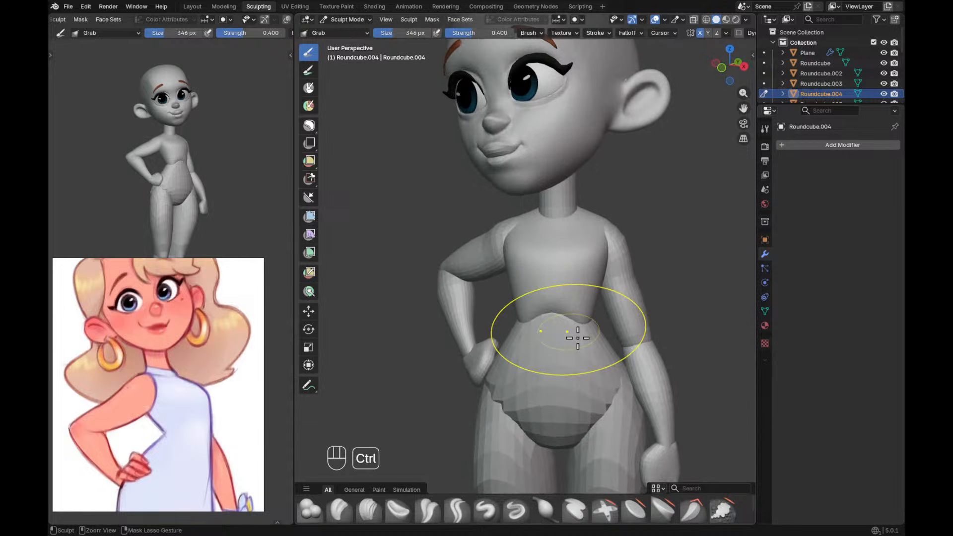
Shape the chest's lower edge and sides with the Grab brush at about 234 to 278 px.
middle_click_drag(578, 338, 614, 319, "ctrl")
key("f")
key("f")
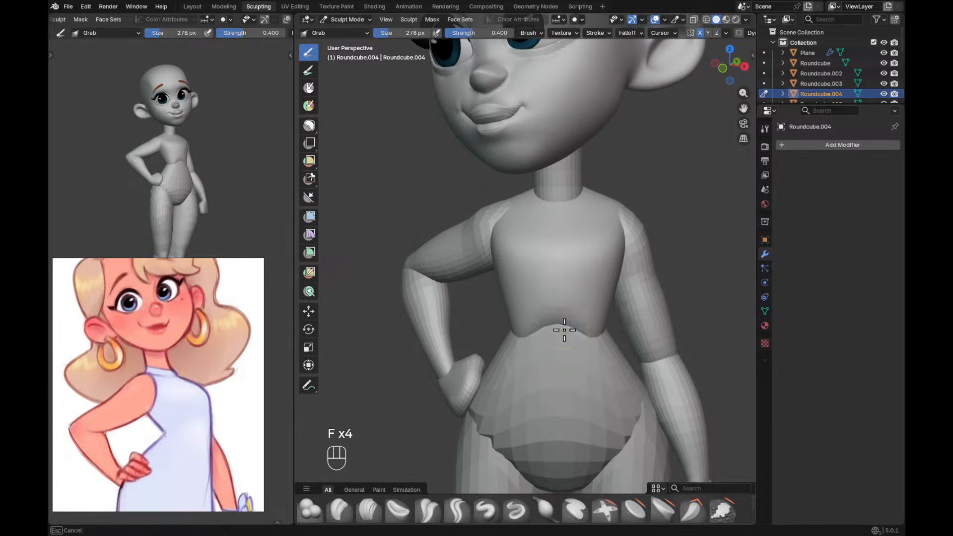
key("f")
key("f")
left_click(518, 340)
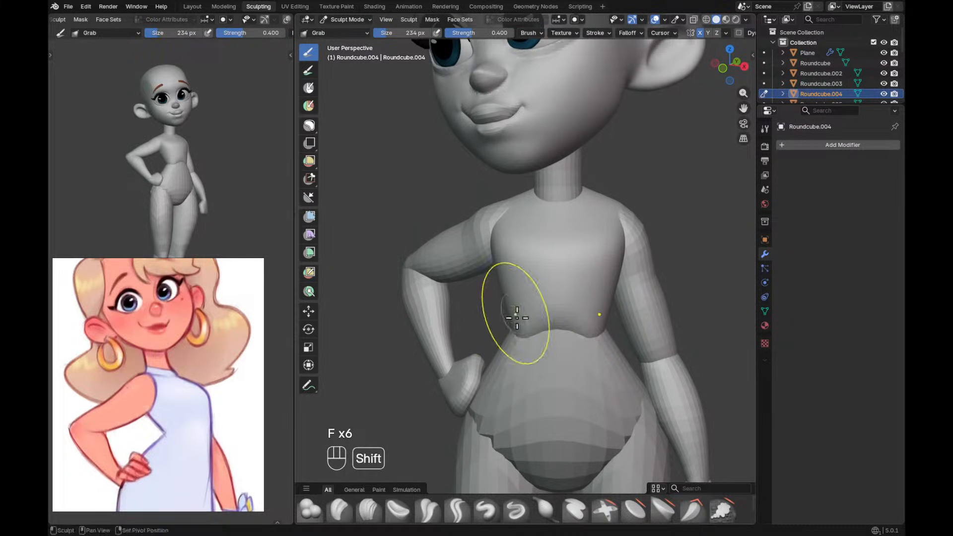
key("f")
key("f")
key("f")
left_click(628, 247)
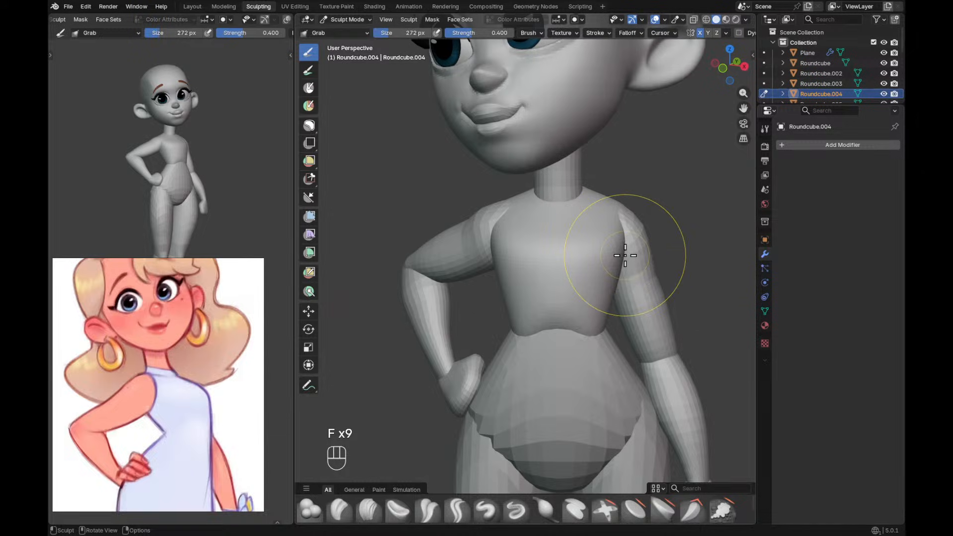
Compare the torso with the reference and adjust the front of the chest with the Grab brush.
left_click_drag(625, 222, 621, 259, "alt+shift")
left_click_drag(620, 259, 656, 256, "alt")
left_click_drag(221, 179, 232, 183, "alt")
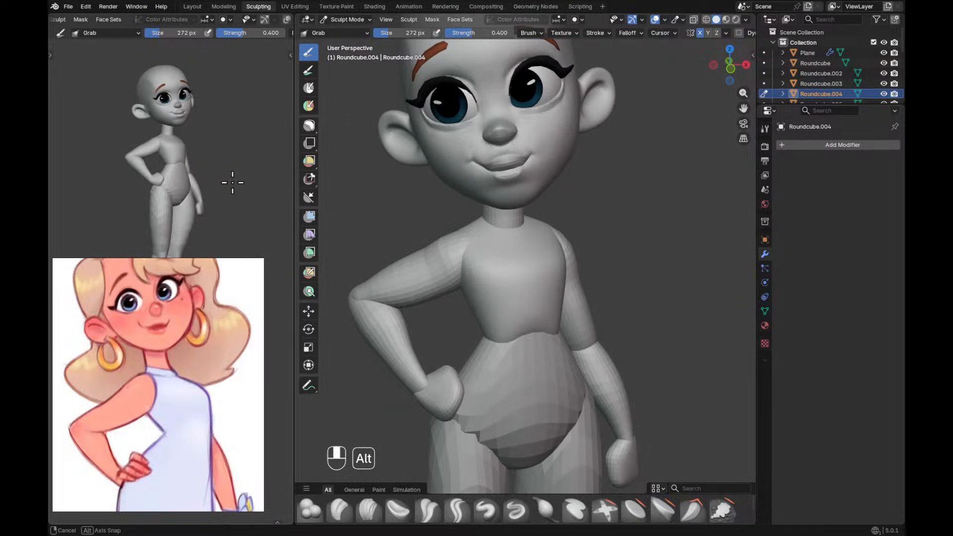
left_click(234, 183, "alt")
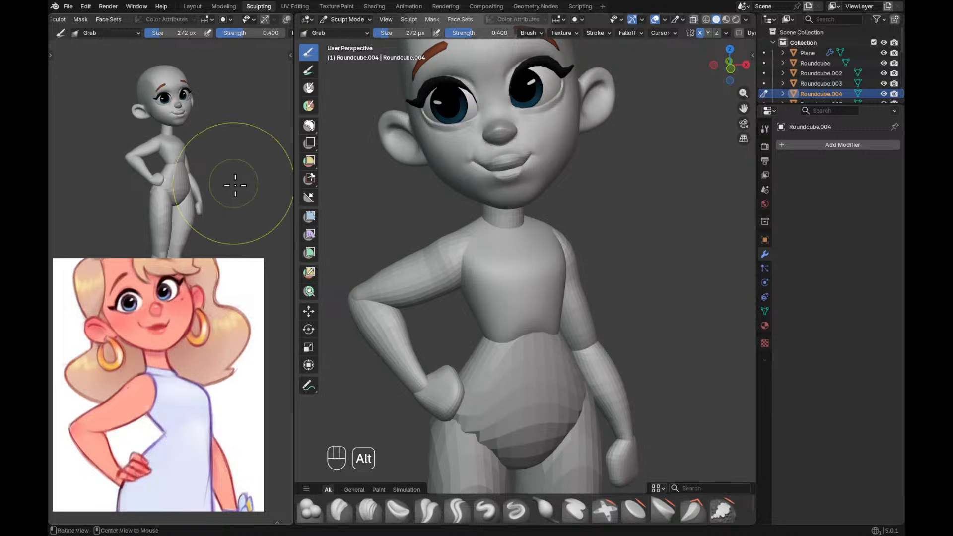
mouse_move(622, 259)
middle_mouse_down("ctrl")
mouse_move(625, 323)
mouse_move(623, 260)
middle_mouse_up("ctrl")
middle_click_drag(623, 260, 621, 214, "ctrl")
mouse_move(621, 215)
middle_mouse_down("shift")
mouse_move(625, 285)
mouse_move(624, 221)
middle_mouse_up("shift")
middle_click_drag(624, 221, 627, 263, "shift")
mouse_move(626, 263)
middle_mouse_down("alt")
mouse_move(543, 273)
mouse_move(544, 247)
mouse_move(605, 221)
mouse_move(585, 232)
middle_mouse_up("alt")
key("g")
key("f")
left_click(558, 279)
Refine the upper chest toward the base of the neck with a 262 px Grab brush.
key("g")
key("f")
left_click(549, 284)
key("f")
left_click(566, 238)
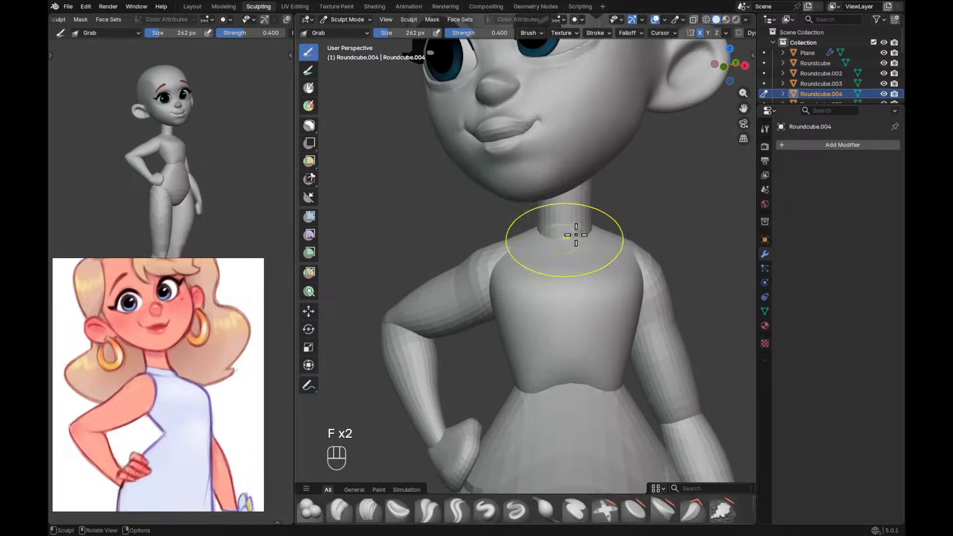
Use X-ray display to reshape the shoulder area of the chest with the Grab brush at about 316 px.
key("alt+z")
left_click_drag(648, 247, 640, 254, "alt")
key("f")
key("f")
left_click(650, 256)
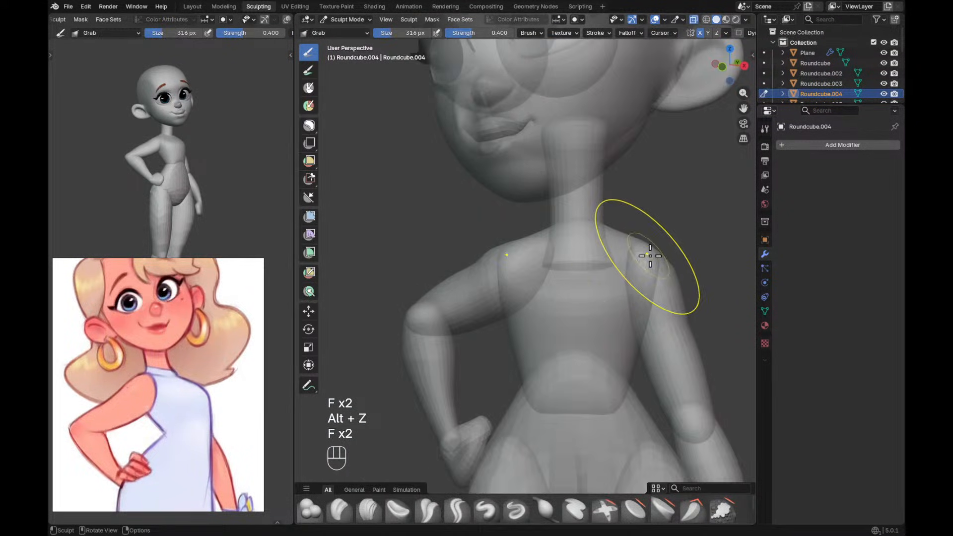
key("f")
key("f")
left_click(652, 249)
key("f")
left_click(661, 250)
key("alt+z")
Review the full figure, switch sculpting to the head and resize the brush for the mouth area.
mouse_move(670, 222)
middle_mouse_down("ctrl+alt")
mouse_move(633, 343)
mouse_move(624, 276)
middle_mouse_up("ctrl+alt")
middle_click_drag(623, 270, 633, 242, "ctrl+alt")
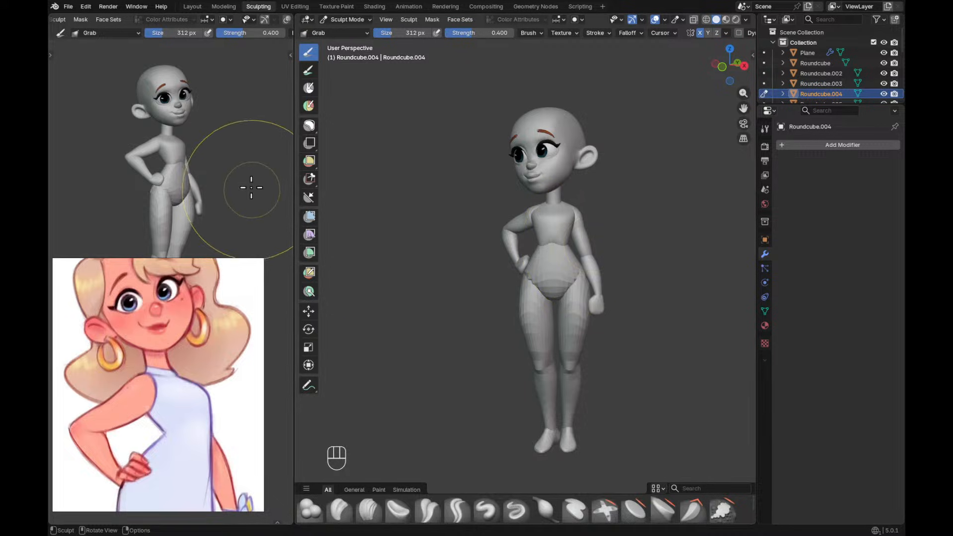
mouse_move(609, 225)
middle_mouse_down("alt+shift")
mouse_move(599, 241)
mouse_move(609, 209)
mouse_move(610, 270)
mouse_move(589, 228)
mouse_move(660, 233)
mouse_move(626, 244)
middle_mouse_up("alt+shift")
middle_click_drag(626, 244, 623, 287, "alt+shift")
mouse_move(624, 286)
middle_mouse_down("ctrl+alt")
mouse_move(596, 238)
mouse_move(617, 264)
mouse_move(638, 257)
middle_mouse_up("ctrl+alt")
key("alt+q")
mouse_move(586, 284)
middle_mouse_down("alt")
mouse_move(627, 296)
mouse_move(633, 271)
middle_mouse_up("alt")
mouse_move(633, 271)
middle_mouse_down("alt")
mouse_move(648, 266)
mouse_move(601, 279)
mouse_move(604, 263)
mouse_move(607, 274)
mouse_move(549, 293)
middle_mouse_up("alt")
key("f")
left_click(621, 276)
key("f")
left_click(602, 263)
Turn off X mirroring on the head and set the Grab brush to 162 px for the mouth corner.
left_click(700, 35)
key("f")
left_click(611, 280)
key("f")
left_click(550, 294)
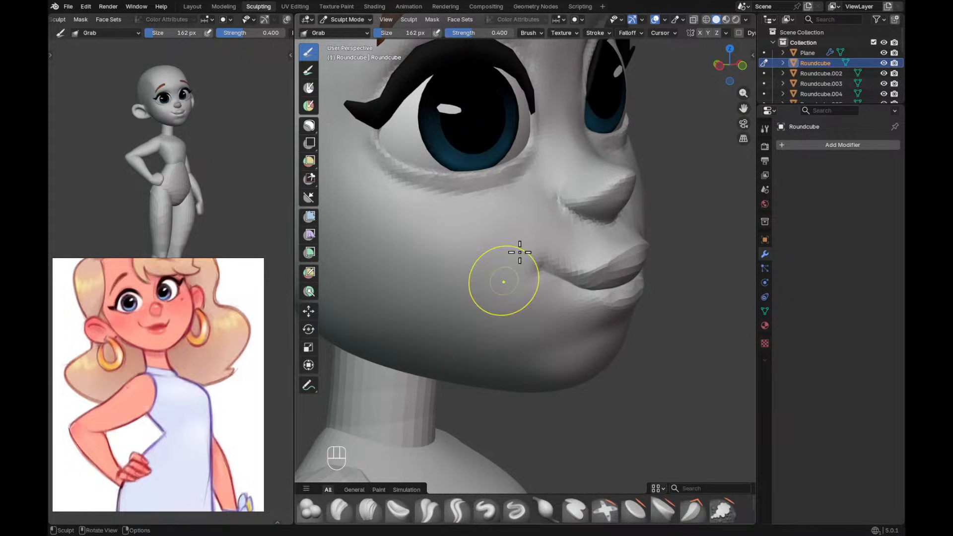
Reshape the mouth corner and adjacent cheek with the Grab brush at varying sizes.
key("g")
mouse_move(554, 257)
middle_mouse_down("alt")
mouse_move(476, 266)
mouse_move(484, 268)
middle_mouse_up("alt")
key("f")
left_click(509, 270)
key("f")
left_click(439, 275)
left_click_drag(439, 274, 425, 269)
Try further Grab adjustments around the mouth with a larger brush and undo them.
key("f")
left_click(427, 276)
key("f")
mouse_move(463, 276)
middle_mouse_down("alt")
mouse_move(454, 274)
mouse_move(474, 299)
mouse_move(535, 292)
middle_mouse_up("alt")
key("ctrl+z")
key("f")
left_click(466, 298)
key("f")
key("f")
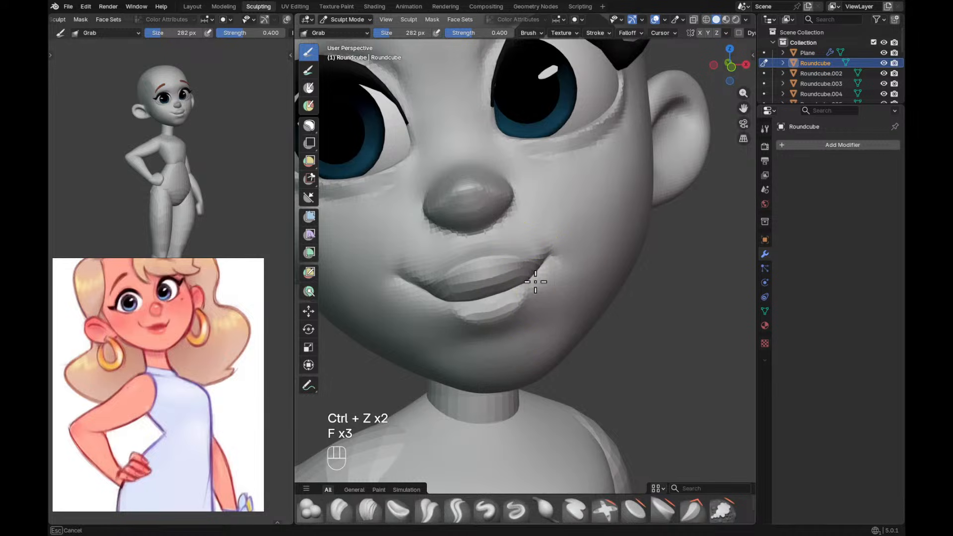
key("ctrl+z")
key("ctrl+z")
Adjust the lips from the front with the Grab brush, ending at a 166 px brush size.
middle_click_drag(519, 290, 553, 291, "alt")
key("f")
left_click(510, 301)
key("f")
key("f")
key("f")
key("f")
left_click(491, 293)
Switch sculpting to the hip piece, change its voxel size and remesh it.
mouse_move(536, 293)
left_mouse_down("ctrl+alt")
mouse_move(540, 404)
mouse_move(530, 313)
left_mouse_up("ctrl+alt")
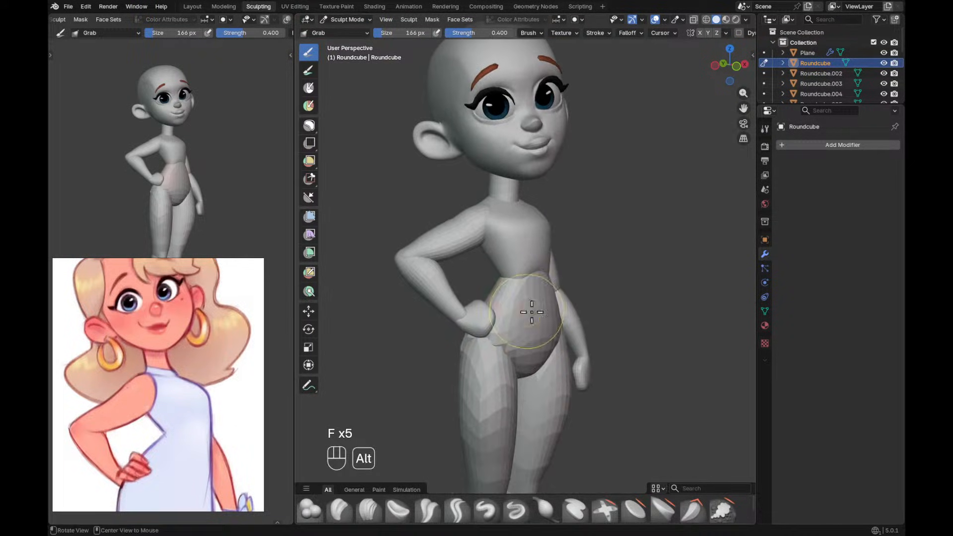
key("alt+q")
left_click(618, 268)
left_click(602, 277)
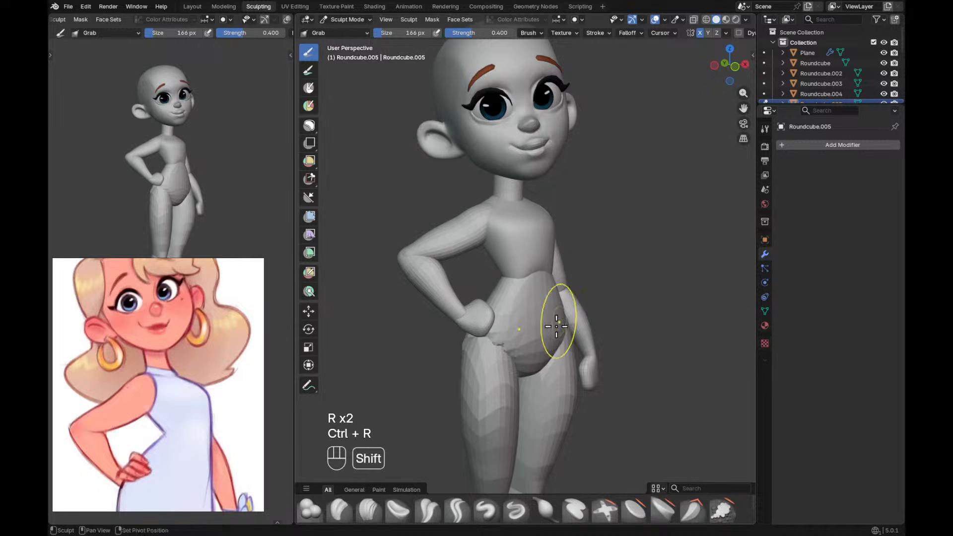
Enlarge the Grab brush to 316 px and smooth the front of the hips.
middle_click_drag(557, 324, 546, 251, "shift")
key("f")
key("f")
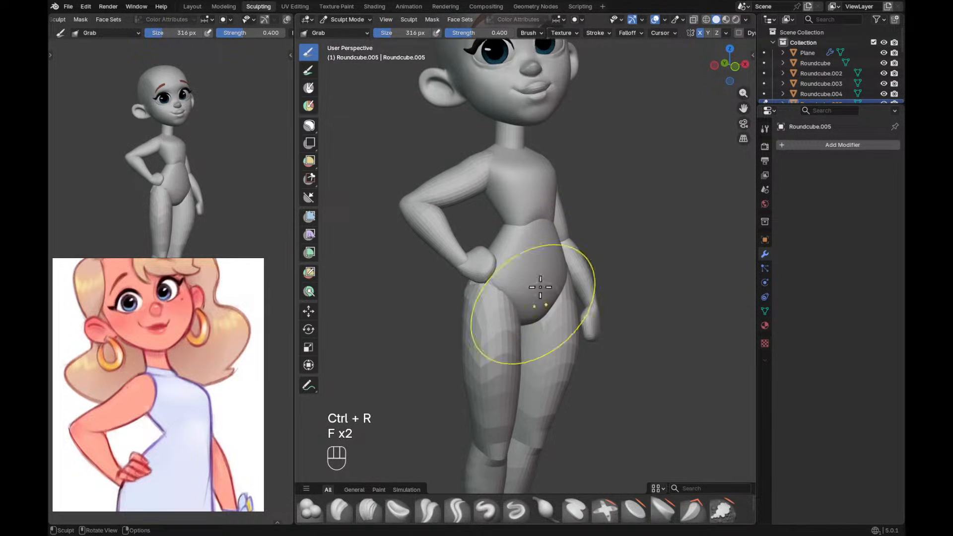
Round out and smooth the back of the hips with the Inflate/Deflate brush at 332 and 242 px.
mouse_move(491, 357)
middle_mouse_down()
mouse_move(536, 310)
mouse_move(585, 280)
middle_mouse_up()
left_click_drag(585, 281, 593, 256, "ctrl+alt")
left_click_drag(593, 255, 695, 281, "alt")
mouse_move(538, 263)
left_mouse_down("alt+shift")
mouse_move(617, 284)
mouse_move(596, 245)
mouse_move(581, 245)
left_mouse_up("alt+shift")
key("i")
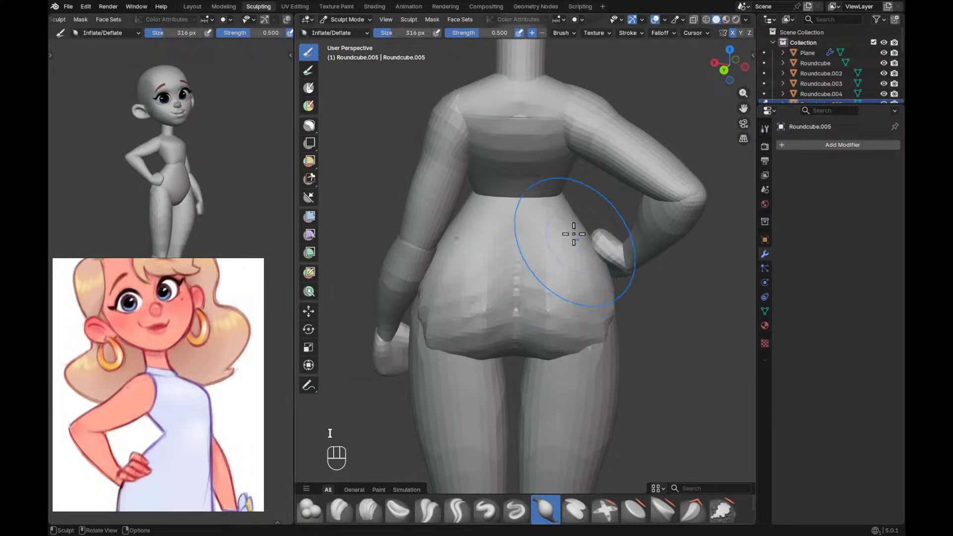
key("f")
left_click(584, 329)
mouse_move(582, 298)
left_mouse_down("shift")
mouse_move(557, 351)
mouse_move(555, 342)
left_mouse_up("shift")
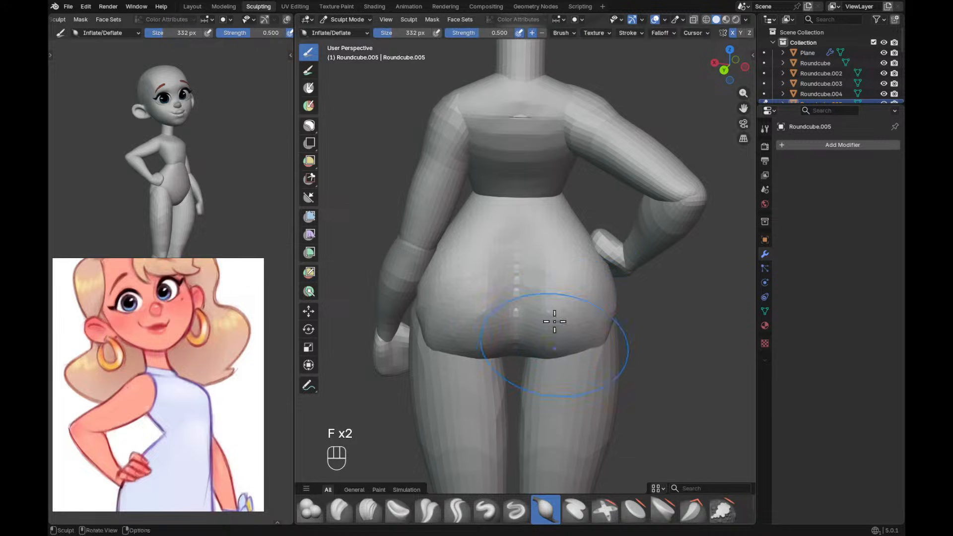
key("f")
left_click(429, 336)
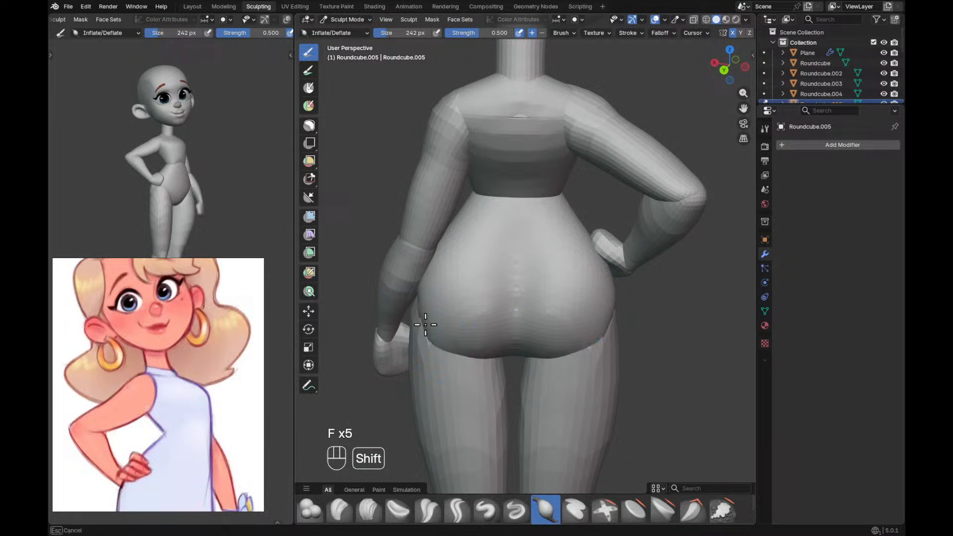
left_click(425, 325)
Carve the vertical centre crease at the back of the hips with a 114 px Crease Polish brush.
key("shift+c")
key("f")
left_click(514, 263)
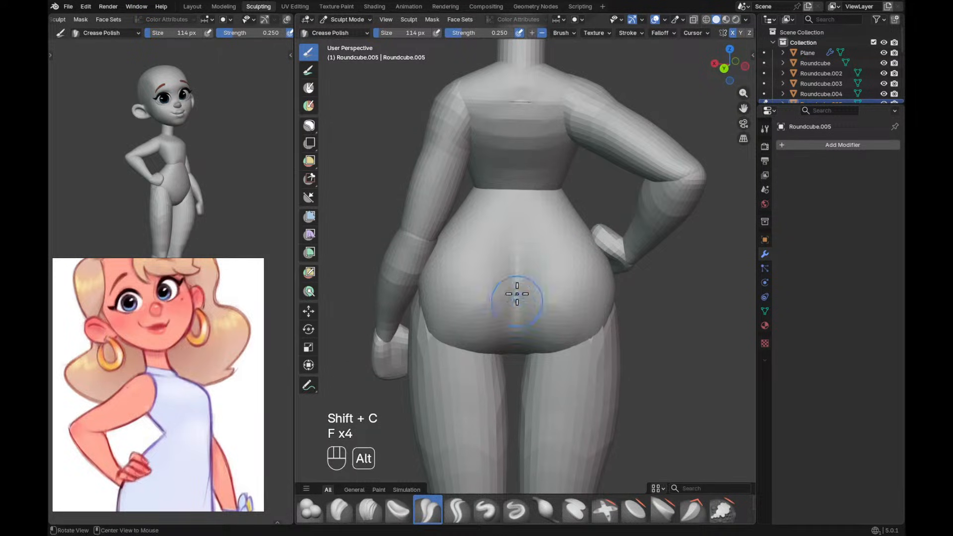
left_click_drag(516, 300, 517, 236, "alt")
left_click_drag(517, 228, 518, 299)
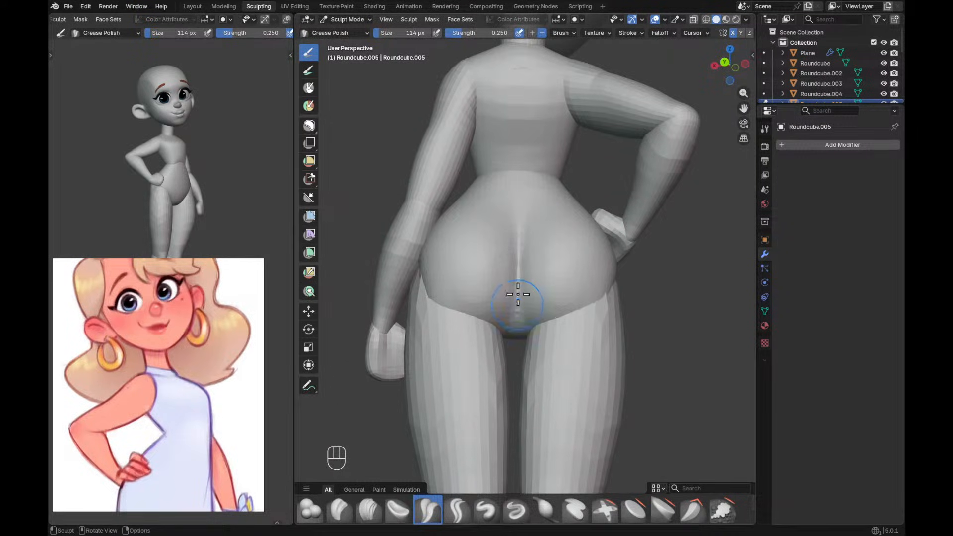
left_click_drag(520, 248, 523, 202)
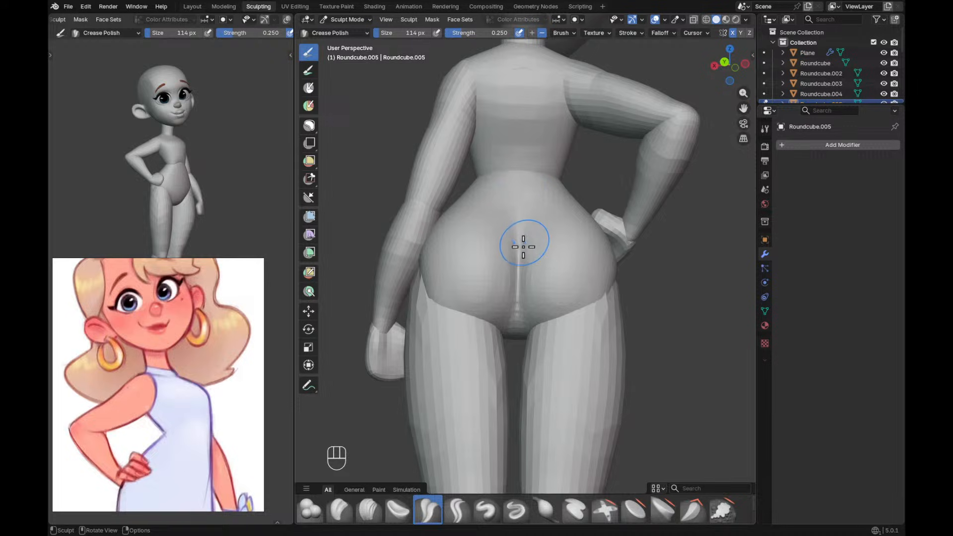
Switch sculpting to the chest and pull its lower front edge in profile with a 244 px Grab brush.
mouse_move(638, 329)
left_mouse_down("alt")
mouse_move(574, 355)
mouse_move(526, 353)
mouse_move(608, 317)
mouse_move(625, 325)
mouse_move(619, 379)
left_mouse_up("alt")
mouse_move(616, 370)
left_mouse_down("ctrl+alt")
mouse_move(560, 278)
mouse_move(534, 272)
left_mouse_up("ctrl+alt")
key("alt+q")
key("f")
key("f")
left_click(555, 270)
key("f")
left_click(617, 279)
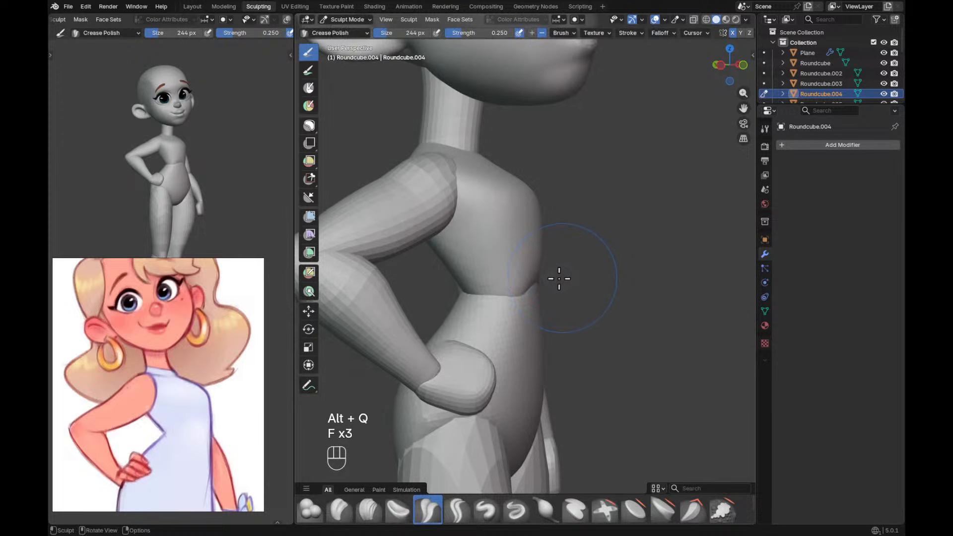
key("g")
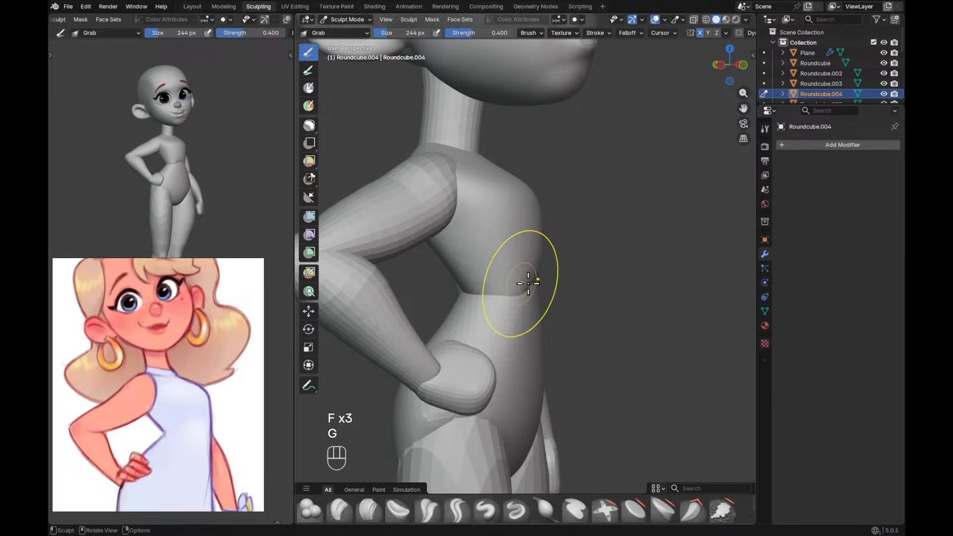
left_click_drag(541, 309, 539, 308)
Enlarge the Grab brush to 332 px and adjust the chest's lower edge at the waist.
key("f")
key("f")
left_click(516, 301)
Switch sculpting to the hips and blend their upper front edge into the chest with Grab, up to 366 px.
key("alt+q")
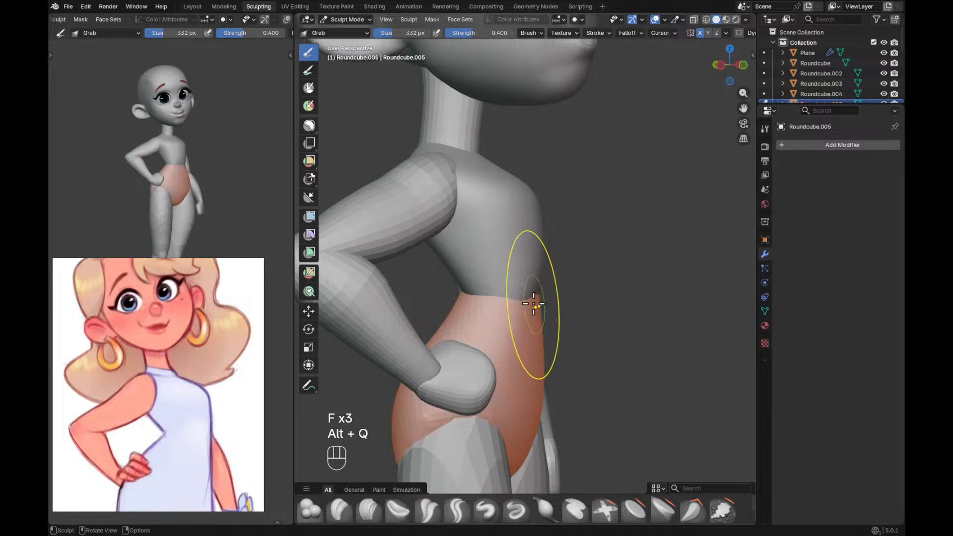
key("f")
key("f")
left_click(542, 288)
key("f")
key("f")
left_click(530, 293)
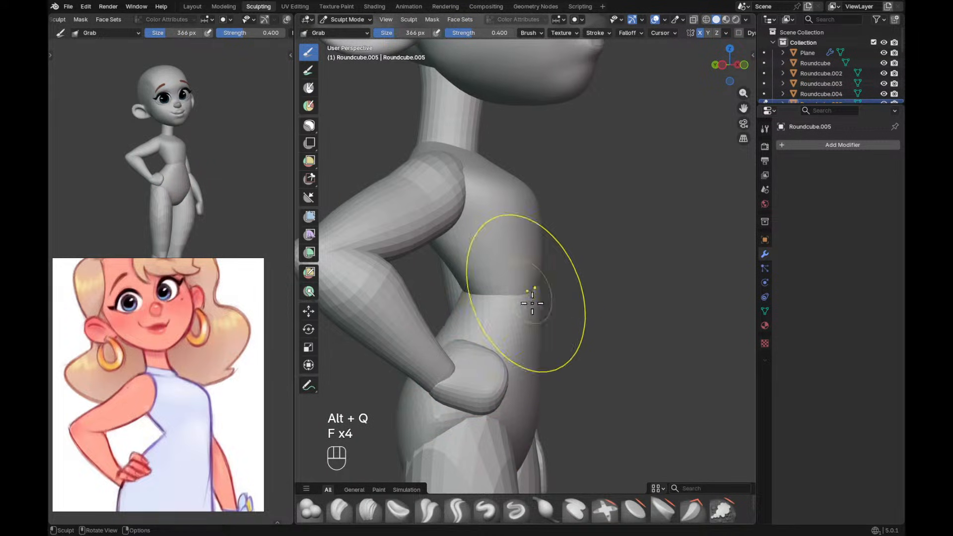
Finish the hips' upper front edge, switch sculpting to the chest and reshape its lower front edge with a 278 px Grab brush.
key("f")
key("f")
left_click(536, 340)
key("alt+q")
key("f")
key("f")
left_click(538, 276)
key("f")
key("f")
left_click(540, 261)
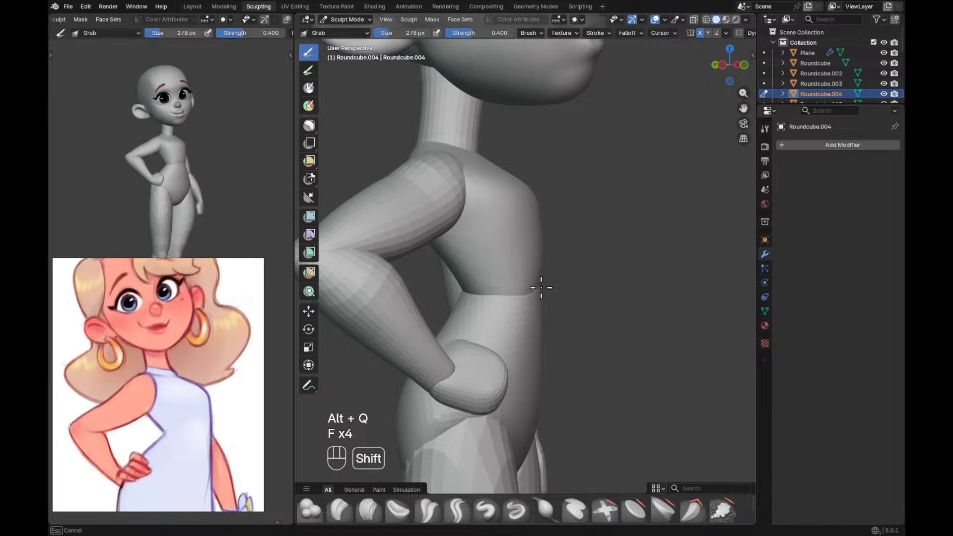
Enlarge the Grab brush to 356 px and refine the chest's lower edge where it meets the waist.
mouse_move(560, 305)
left_mouse_down("alt")
mouse_move(525, 317)
mouse_move(536, 299)
left_mouse_up("alt")
key("f")
key("f")
left_click(520, 315)
left_click_drag(534, 299, 531, 290)
key("f")
left_click(556, 296)
Shape the bent arm's upper arm with a 412 px Grab brush and its forearm near the elbow at 408 px.
middle_click_drag(611, 266, 581, 314, "ctrl")
left_click_drag(650, 291, 623, 219, "alt")
left_click_drag(583, 261, 659, 239, "alt+shift")
left_click_drag(541, 300, 615, 311, "alt")
left_click_drag(588, 311, 571, 253, "alt+shift")
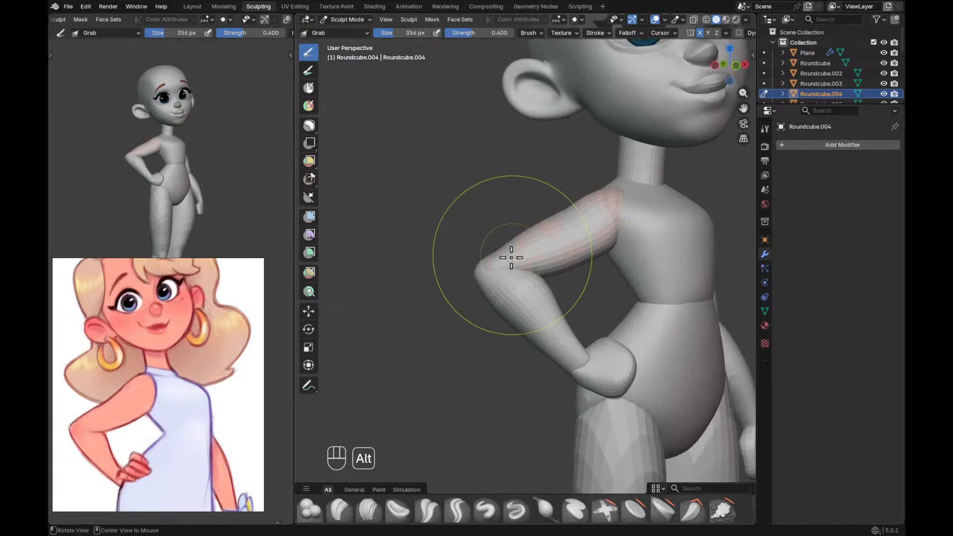
key("alt+q")
key("f")
key("f")
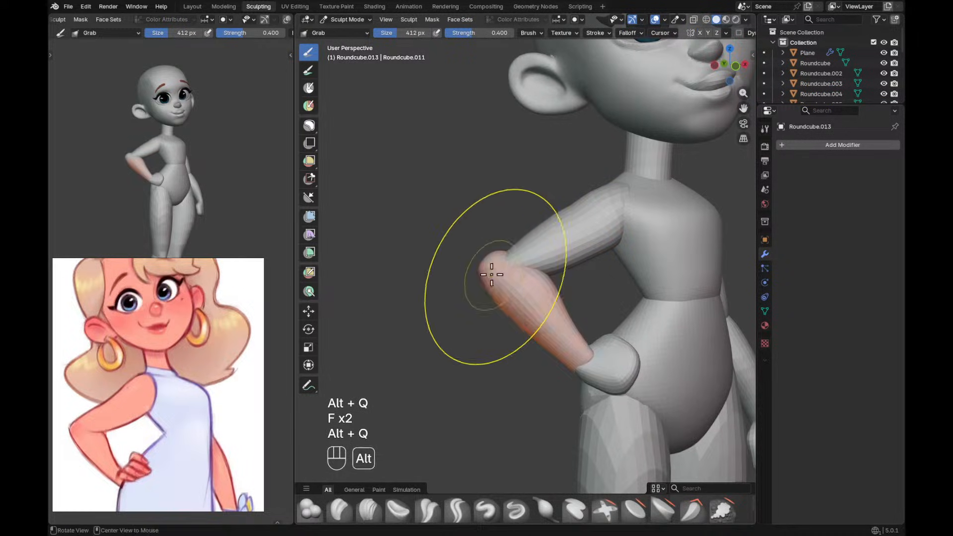
key("f")
key("f")
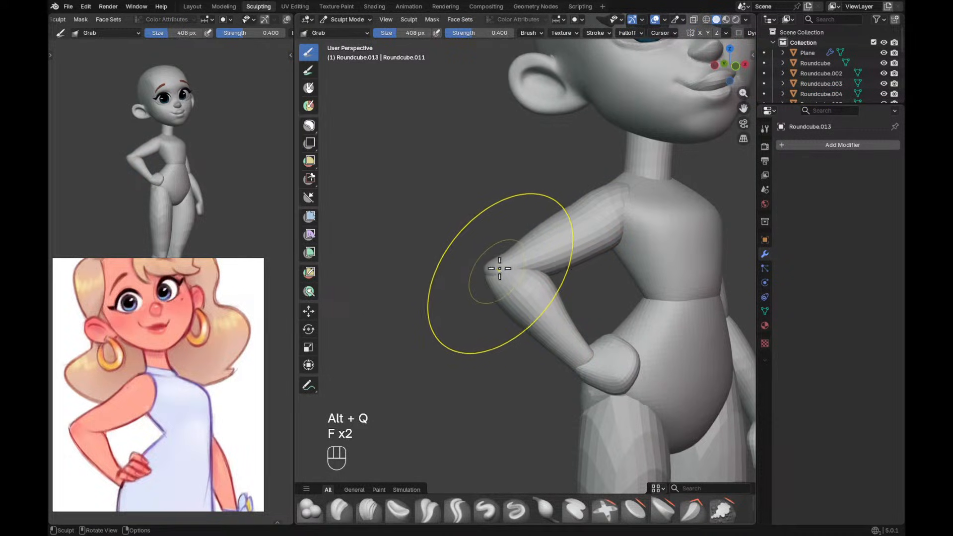
Adjust the bent upper arm's elbow end with a 534 px Grab brush.
middle_click(497, 261, "alt")
key("f")
key("f")
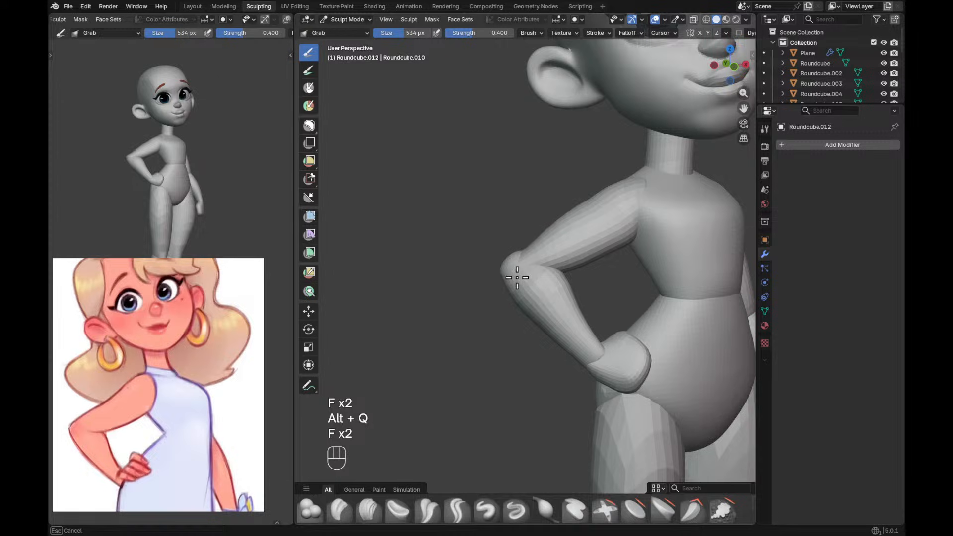
middle_click(531, 276, "alt")
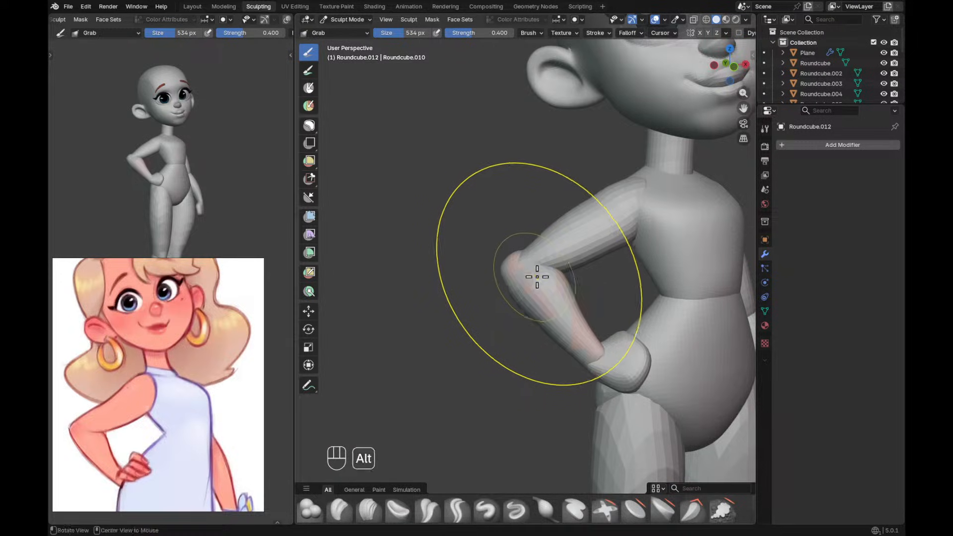
Switch sculpting to the bent forearm and reshape its elbow end with Grab to fit the upper arm.
key("alt+q")
key("f")
key("f")
key("f")
key("f")
key("f")
middle_click(546, 251, "alt+shift")
Switch sculpting to the bent upper arm and adjust its upper contour with a 342 px Grab brush.
key("alt+q")
key("f")
key("f")
key("f")
key("f")
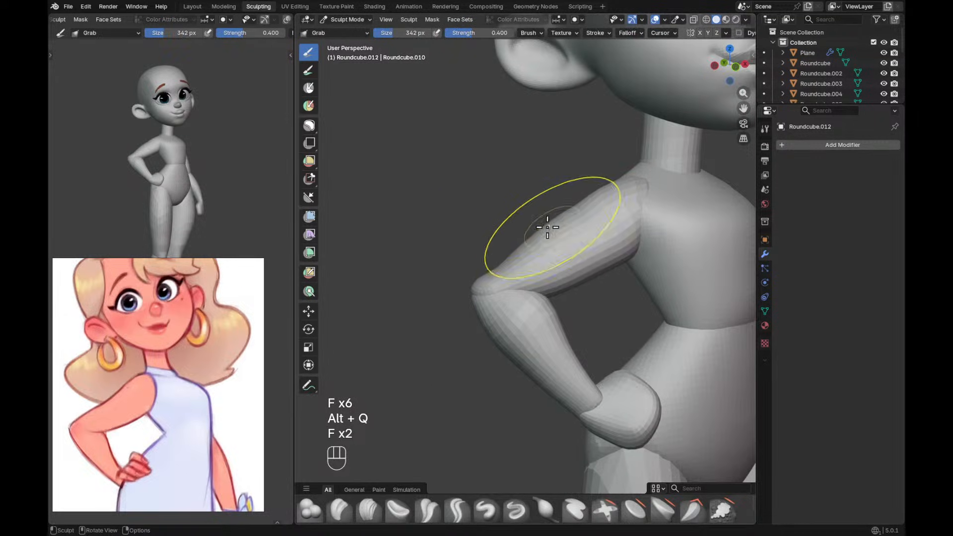
Refine the upper arm's pointed elbow tip with Grab, reducing the brush from 236 px to 144 px.
key("f")
key("f")
key("f")
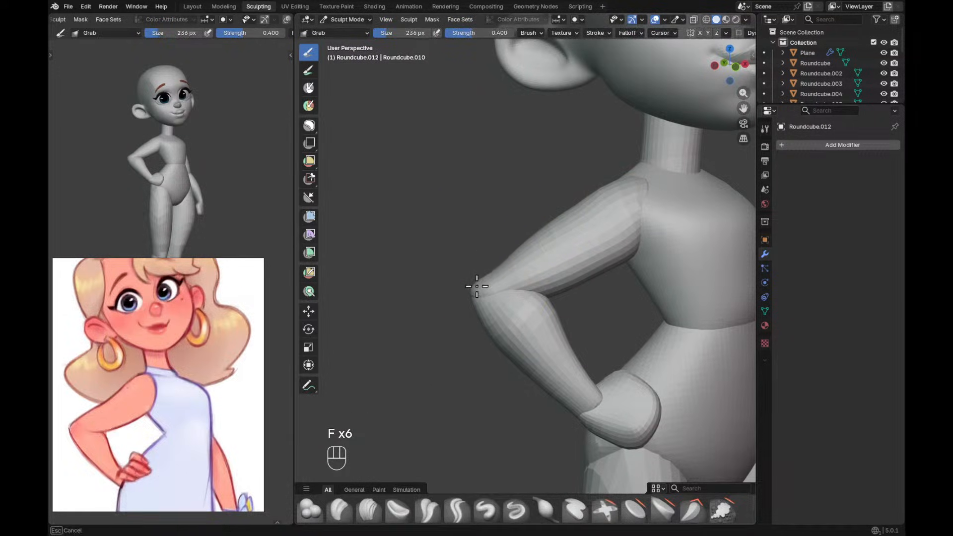
key("f")
key("f")
key("f")
key("f")
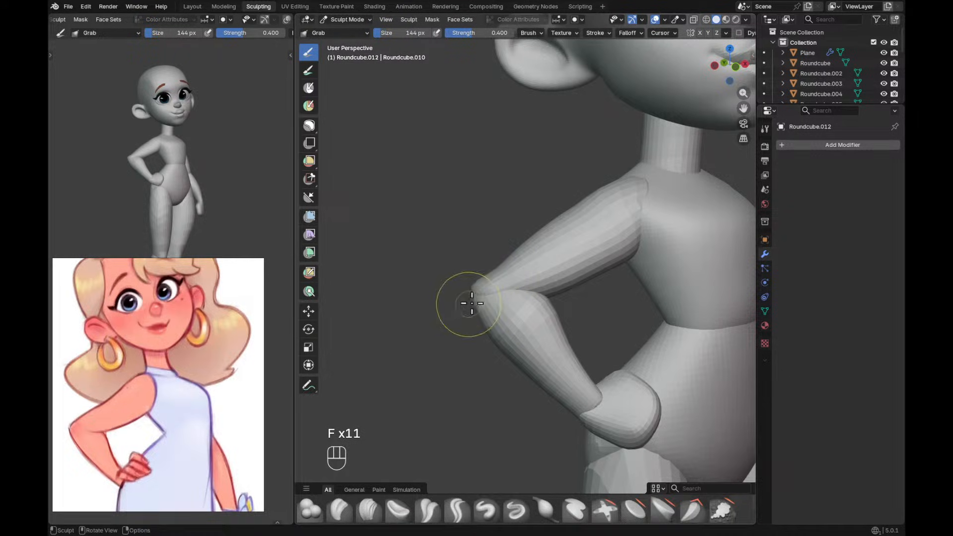
Adjust the elbow from behind with a 216 px Grab brush on the upper arm.
mouse_move(477, 303)
middle_mouse_down("ctrl+alt")
mouse_move(541, 328)
mouse_move(532, 325)
mouse_move(566, 302)
mouse_move(575, 310)
mouse_move(609, 236)
mouse_move(585, 268)
mouse_move(594, 301)
middle_mouse_up("ctrl+alt")
key("alt+q")
key("f")
left_click(604, 299)
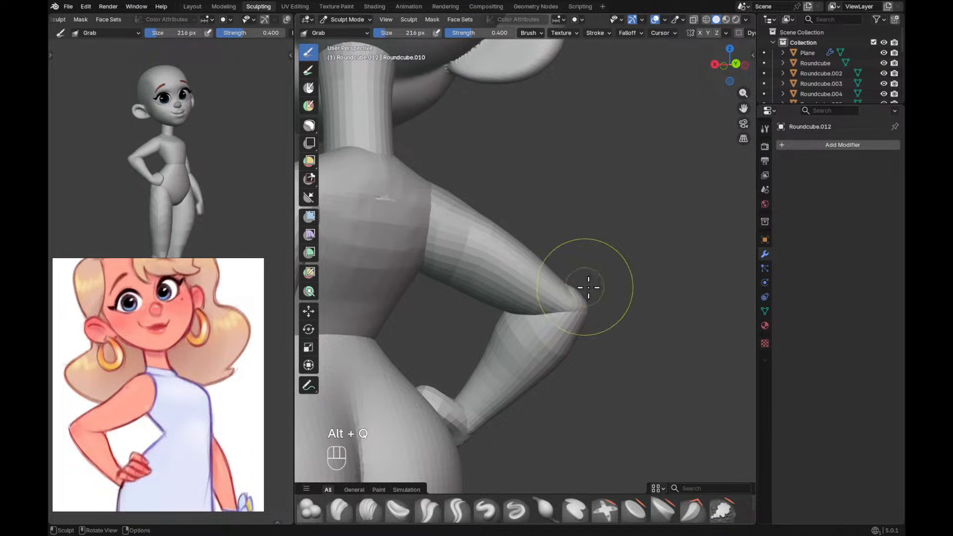
Switch sculpting to the bent forearm and reshape its elbow end from behind with Grab at 146 and 194 px.
key("alt+q")
key("f")
key("f")
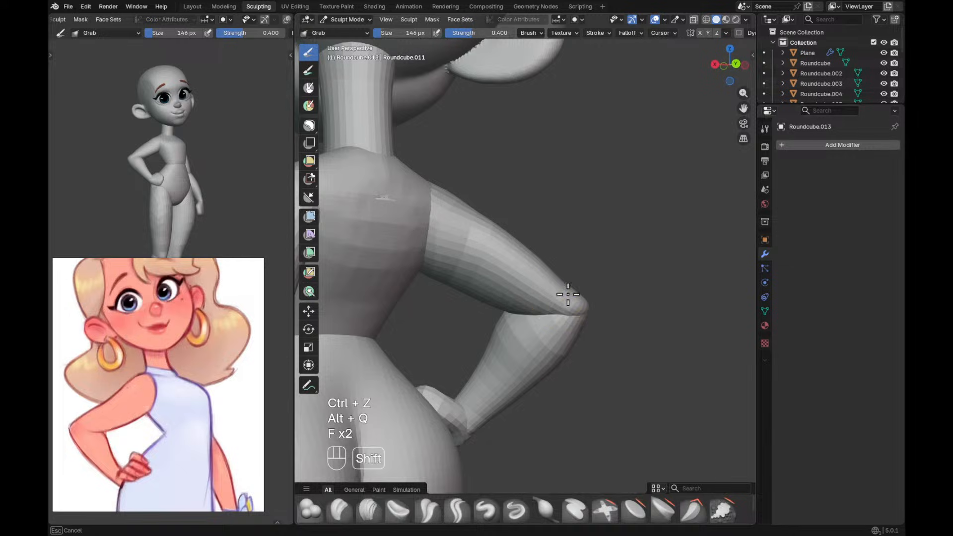
key("alt+z")
key("f")
key("f")
left_click(546, 291)
key("alt+z")
middle_click_drag(553, 285, 507, 312)
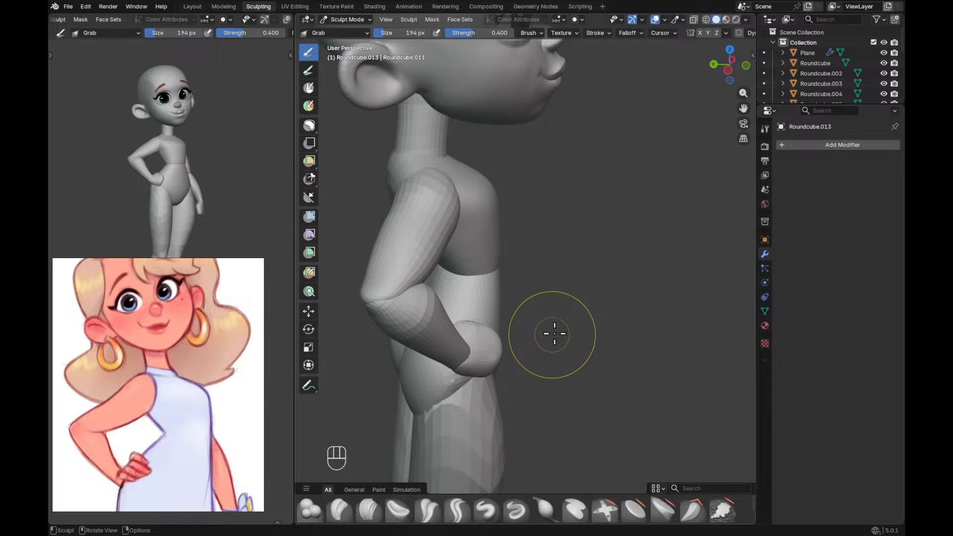
Switch sculpting to the bent upper arm and pull its shoulder contour into shape with Grab, up to 452 px.
middle_click_drag(634, 276, 660, 276, "alt")
key("alt+q")
mouse_move(556, 250)
middle_mouse_down("alt")
mouse_move(570, 258)
mouse_move(568, 211)
mouse_move(561, 227)
mouse_move(615, 202)
mouse_move(640, 226)
mouse_move(644, 263)
mouse_move(621, 253)
middle_mouse_up("alt")
key("g")
key("f")
left_click(575, 232)
key("f")
left_click(566, 228)
key("f")
key("f")
left_click(647, 263)
left_click_drag(615, 252, 572, 236)
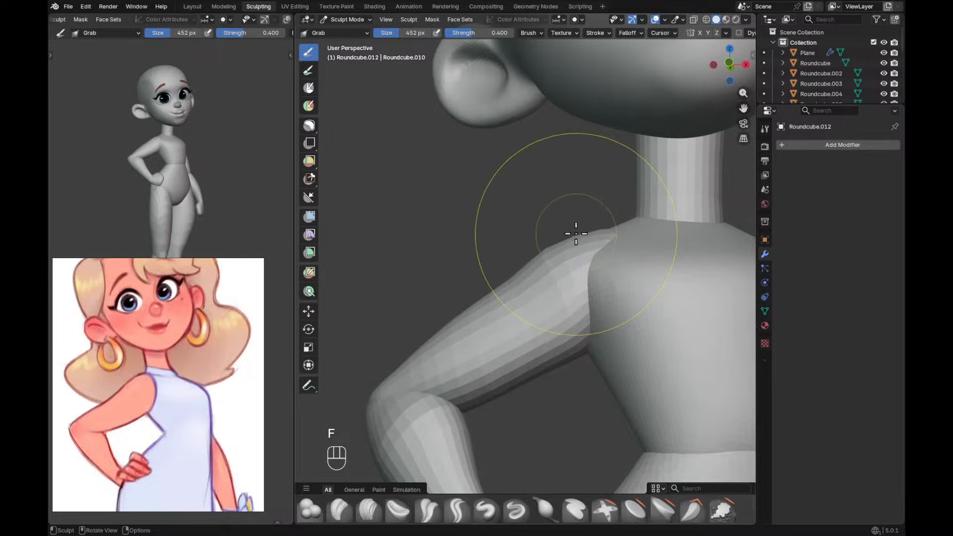
Refine the top of the bent arm's shoulder from above with a 288 px Grab brush.
mouse_move(584, 237)
middle_mouse_down()
mouse_move(612, 259)
mouse_move(606, 235)
mouse_move(600, 281)
middle_mouse_up()
key("f")
key("g")
key("f")
key("f")
left_click(589, 269)
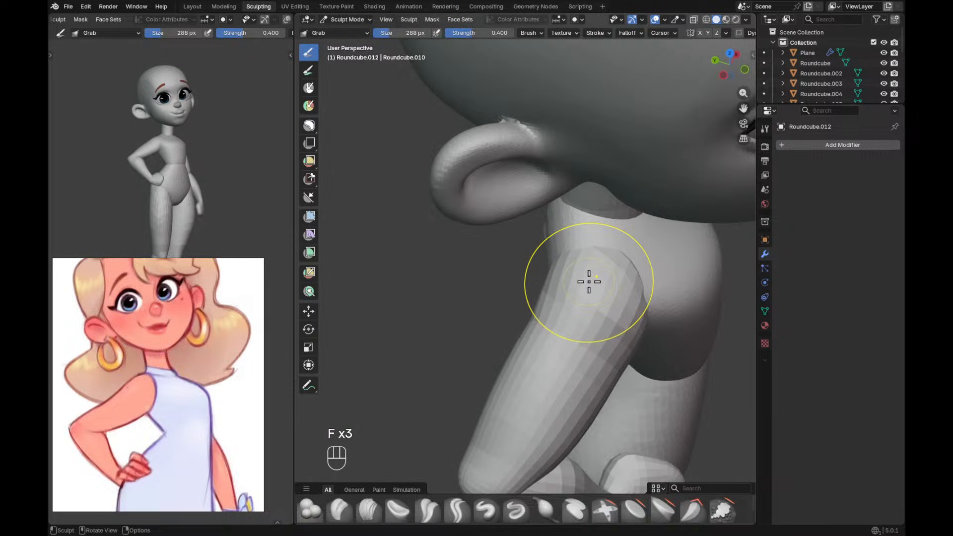
Adjust the front edge of the shoulder against the chest with a 346 px Grab brush.
mouse_move(654, 328)
middle_mouse_down("alt")
mouse_move(642, 287)
mouse_move(652, 270)
middle_mouse_up("alt")
key("f")
key("f")
left_click(655, 279)
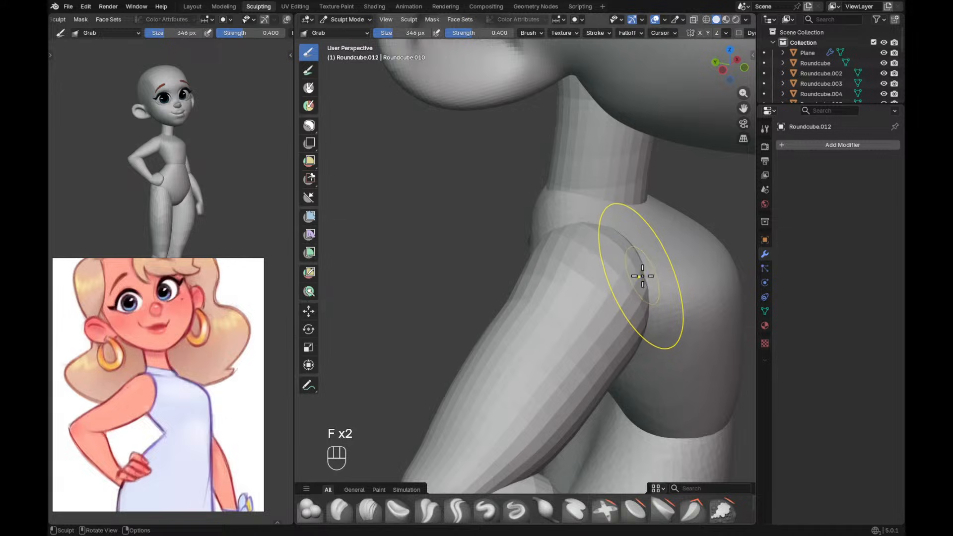
Touch up the shoulder with a 258 px Grab brush, then switch sculpting to the chest.
left_click_drag(683, 293, 626, 254, "alt+shift")
mouse_move(627, 254)
left_mouse_down("ctrl+alt")
mouse_move(603, 257)
mouse_move(582, 223)
mouse_move(558, 238)
left_mouse_up("ctrl+alt")
key("f")
left_click(578, 243)
key("alt+q")
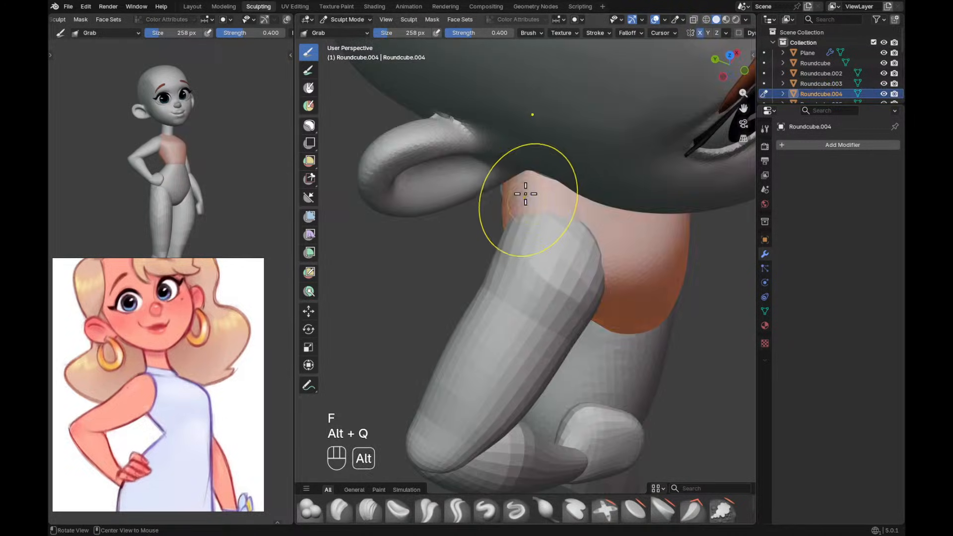
Examine the torso and bent arm from several angles, and frame the whole figure in the small preview viewport.
middle_click_drag(521, 195, 521, 220, "shift")
middle_click_drag(594, 248, 609, 317, "ctrl+alt")
middle_click_drag(603, 278, 561, 249)
middle_click_drag(616, 263, 613, 293)
middle_click_drag(616, 277, 608, 270)
left_click_drag(608, 269, 636, 293, "alt")
middle_click_drag(232, 172, 242, 200, "ctrl")
middle_click_drag(243, 198, 250, 119, "shift")
middle_click_drag(249, 143, 250, 120, "ctrl")
mouse_move(247, 161)
middle_mouse_down("shift")
mouse_move(246, 197)
mouse_move(250, 163)
middle_mouse_up("shift")
mouse_move(597, 296)
middle_mouse_down("alt+shift")
mouse_move(591, 265)
mouse_move(617, 222)
mouse_move(679, 202)
mouse_move(647, 214)
mouse_move(611, 255)
mouse_move(590, 302)
middle_mouse_up("alt+shift")
middle_click_drag(590, 303, 570, 297, "ctrl")
middle_click_drag(570, 297, 576, 267, "ctrl")
Switch to the hand resting on the hip and rotate its mesh in Edit Mode, first about 8.6°, then with a slight trackball rotation.
key("alt+q")
key("Tab")
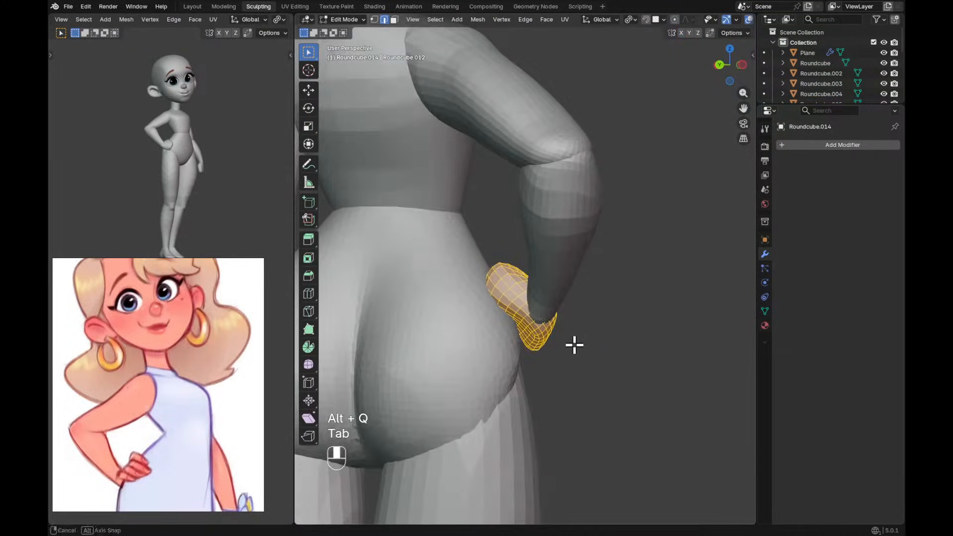
key("alt+z")
key("alt+z")
key("r")
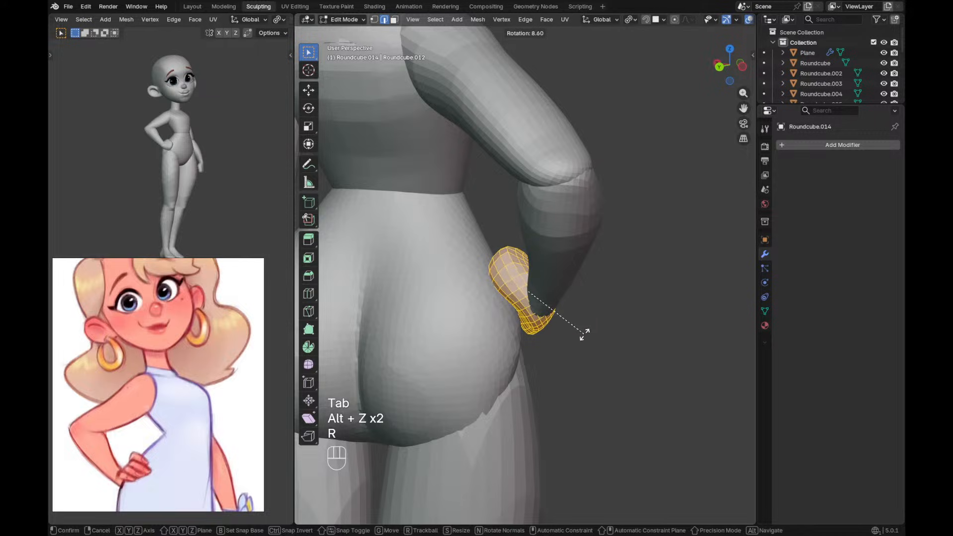
left_click(583, 333)
key("r")
key("r")
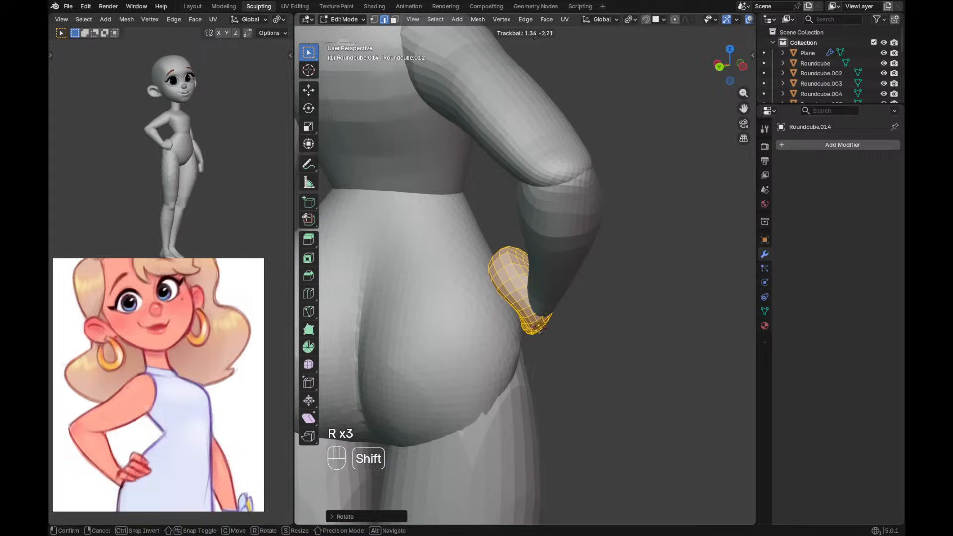
left_click(546, 311)
Return to Sculpt Mode on the chest and pull its lower back edge in profile with a 574 px Grab brush.
middle_click_drag(546, 311, 419, 268, "ctrl+alt")
mouse_move(641, 242)
middle_mouse_down("shift")
mouse_move(662, 225)
mouse_move(587, 244)
middle_mouse_up("shift")
key("alt+q")
key("ctrl+Tab")
middle_click_drag(579, 276, 594, 276, "alt")
key("g")
key("f")
key("f")
key("f")
left_click(597, 241)
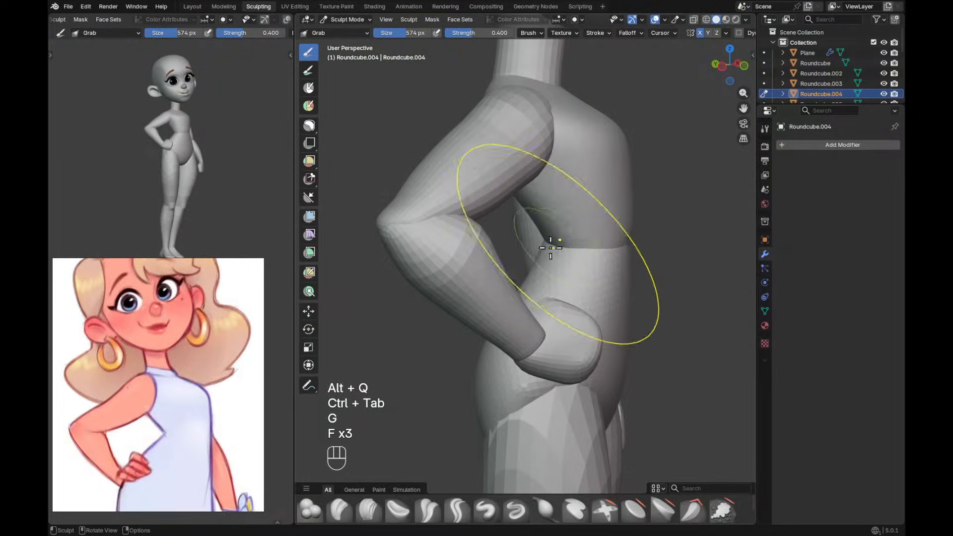
left_click_drag(563, 242, 563, 242)
Reduce the Grab brush to 398 px and raise the chest's lower edge at the back of the waist.
key("f")
key("f")
key("f")
key("f")
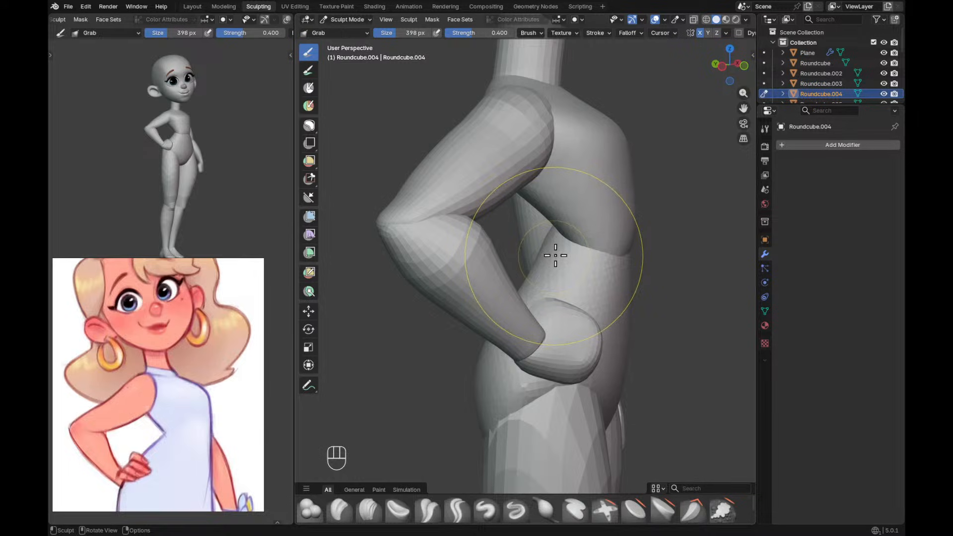
Switch sculpting to the hips and fit their upper back edge to the chest with Grab at 338 and 328 px.
key("alt+q")
key("f")
key("f")
key("f")
key("f")
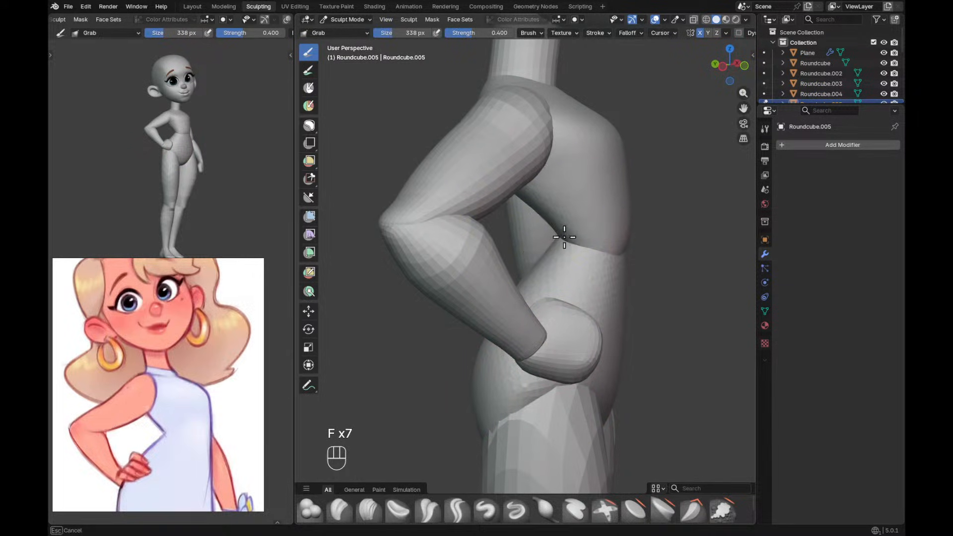
key("f")
key("f")
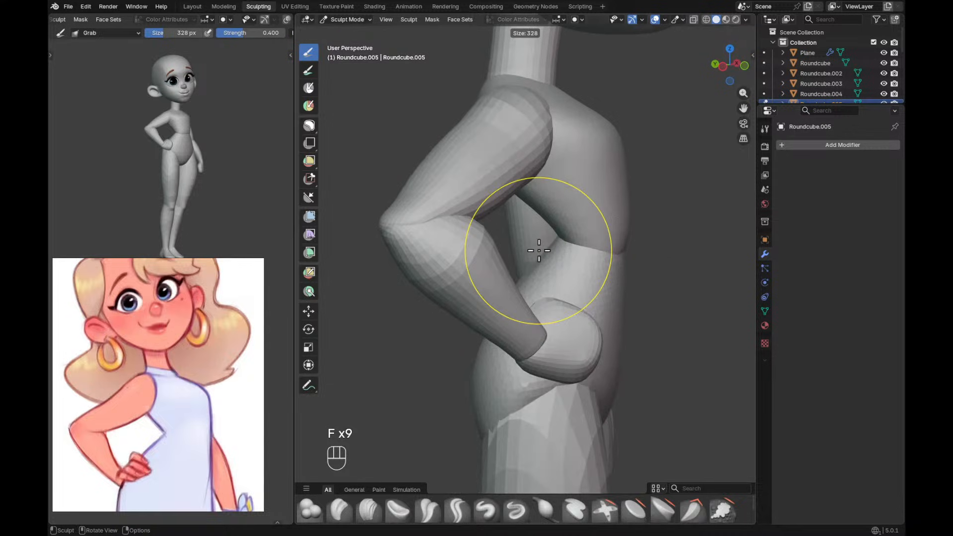
Switch sculpting to the bent forearm and fill out its inner elbow with 372 px Grab and Inflate/Deflate brushes.
mouse_move(587, 199)
left_mouse_down("ctrl+alt")
mouse_move(614, 224)
mouse_move(610, 245)
mouse_move(580, 242)
mouse_move(608, 215)
left_mouse_up("ctrl+alt")
mouse_move(608, 215)
left_mouse_down("ctrl+alt")
mouse_move(598, 194)
mouse_move(519, 229)
mouse_move(531, 199)
mouse_move(514, 208)
left_mouse_up("ctrl+alt")
key("g")
key("f")
left_click(518, 210)
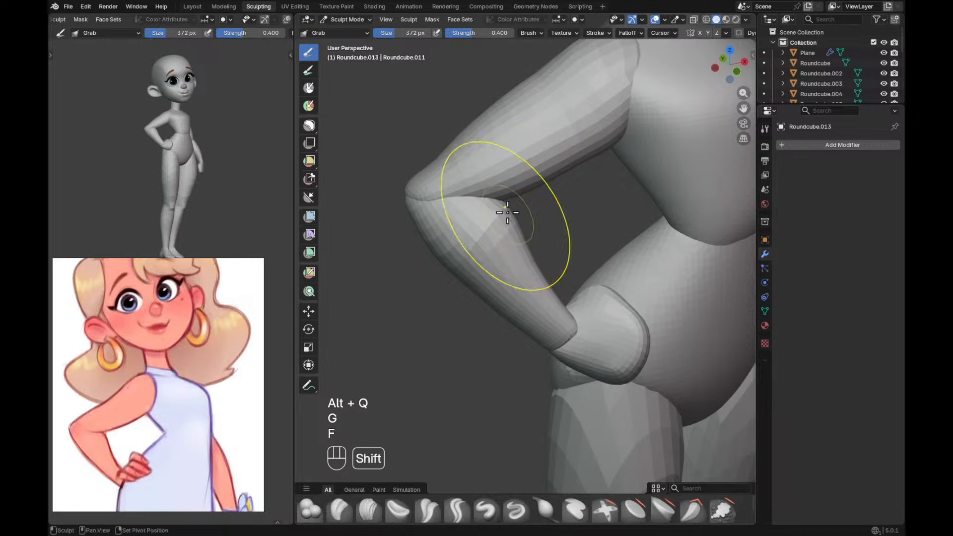
key("i")
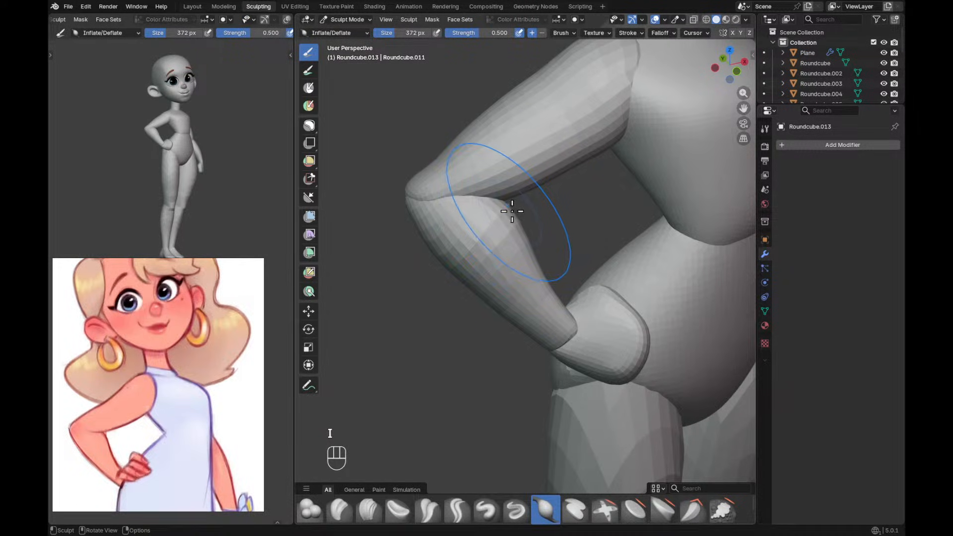
Pull the bent forearm's outer contour from the front with a 446 px Grab brush.
left_click_drag(540, 205, 558, 217, "ctrl+alt")
left_click_drag(559, 217, 489, 223, "alt")
left_click_drag(551, 240, 537, 204, "ctrl+alt")
key("g")
key("f")
left_click(539, 200)
key("g")
key("f")
left_click(540, 202)
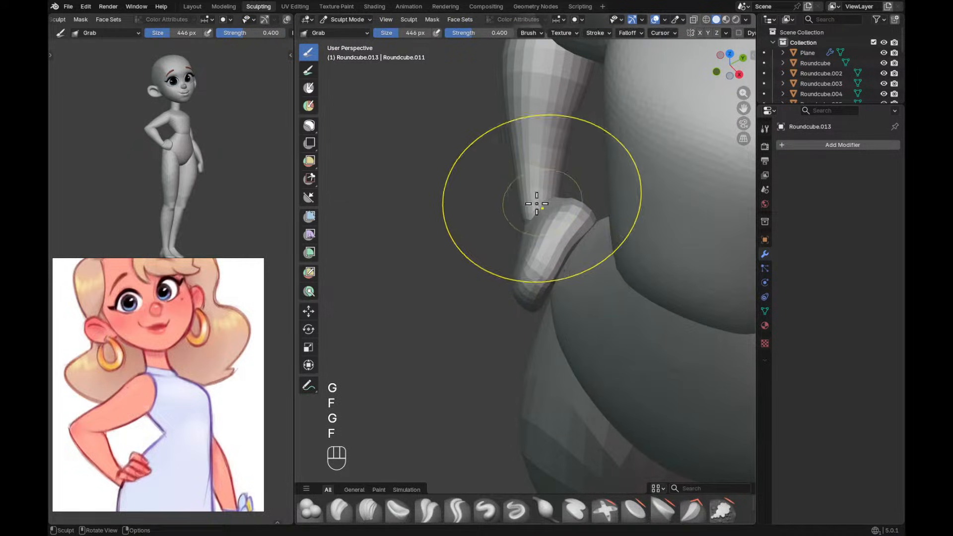
left_click_drag(509, 113, 511, 124)
Reduce the Grab brush to 320 px and refine the outer side of the bent forearm.
key("f")
key("f")
left_click(487, 129)
left_click_drag(507, 83, 510, 90)
left_click_drag(564, 117, 560, 160, "ctrl+alt")
left_click_drag(559, 160, 567, 194, "alt+shift")
left_click_drag(566, 194, 544, 149, "ctrl+alt")
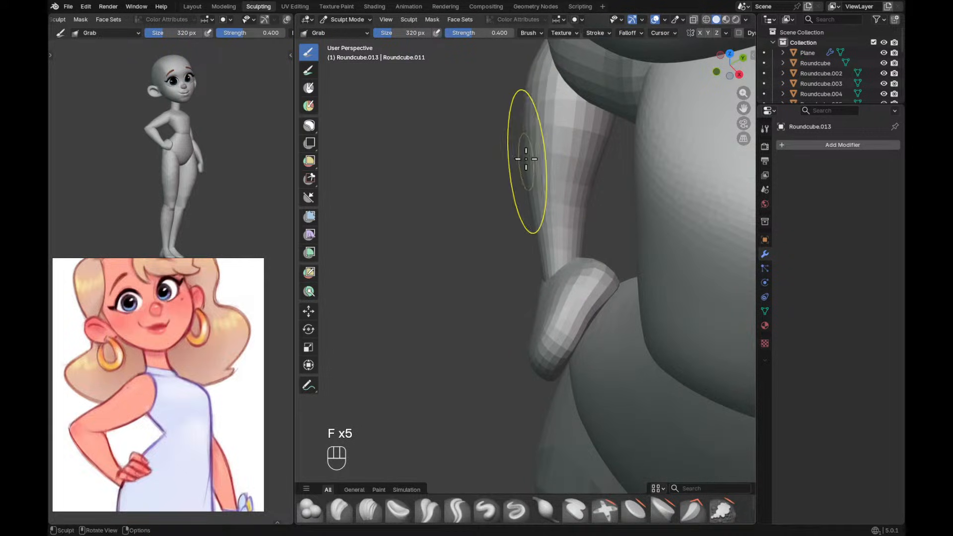
Rotate and reposition the bent arm's hand mesh in Edit Mode so it rests against the hip.
mouse_move(543, 246)
left_mouse_down("ctrl+alt")
mouse_move(553, 230)
mouse_move(589, 222)
mouse_move(614, 167)
mouse_move(565, 180)
mouse_move(566, 170)
mouse_move(560, 211)
left_mouse_up("ctrl+alt")
key("ctrl+Tab")
left_click(594, 204)
key("Tab")
key("r")
left_click(578, 166)
key("r")
key("r")
left_click(564, 215)
key("g")
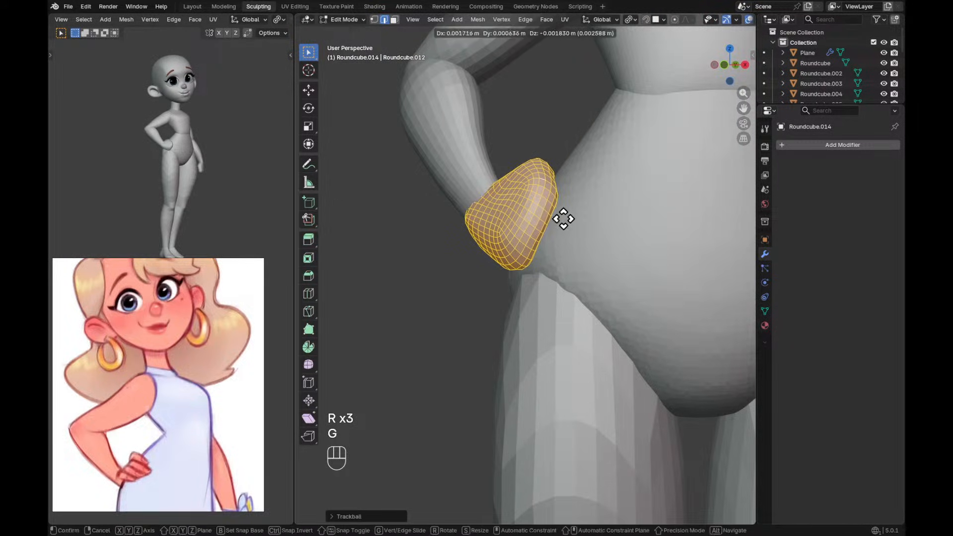
left_click(563, 225)
Switch editing to the hanging arm's hand, then rotate and move it into line with the wrist.
left_click_drag(554, 166, 563, 266, "ctrl+alt")
left_click_drag(523, 219, 595, 207, "alt")
left_click_drag(567, 252, 566, 199, "alt+shift")
left_click_drag(212, 429, 214, 385, "alt")
left_click_drag(597, 250, 599, 273, "ctrl+alt")
key("alt+q")
left_click_drag(623, 238, 613, 274, "alt")
key("r")
left_click(617, 246)
key("r")
key("r")
left_click(625, 249)
key("r")
left_click(625, 275)
key("g")
left_click(625, 275)
Examine the full figure's pose and proportions against the reference image.
left_click_drag(611, 276, 591, 318, "ctrl+alt")
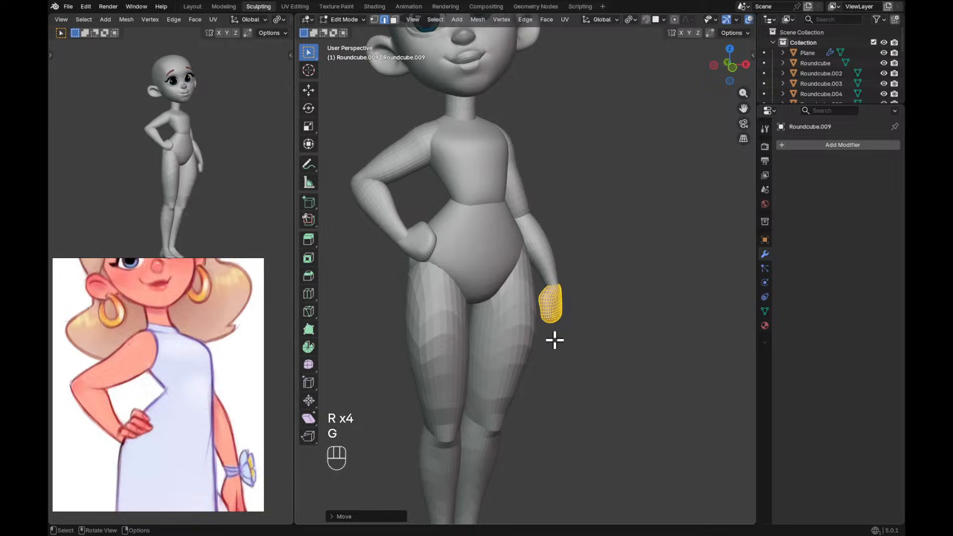
left_click_drag(243, 149, 242, 170, "ctrl+alt")
left_click_drag(240, 172, 237, 139, "alt+shift")
left_click_drag(242, 166, 308, 163, "alt")
left_click_drag(251, 110, 237, 156, "alt")
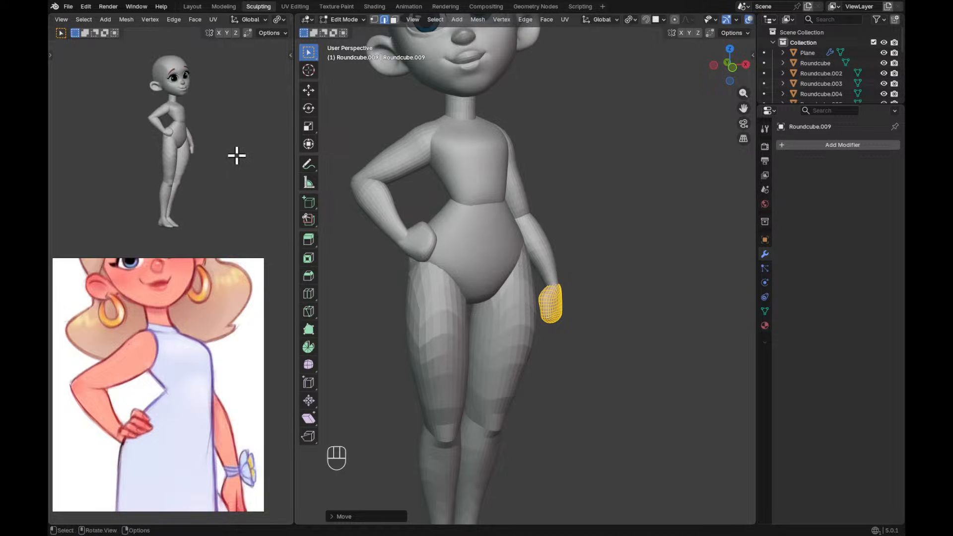
scroll(234, 155, "up", 2)
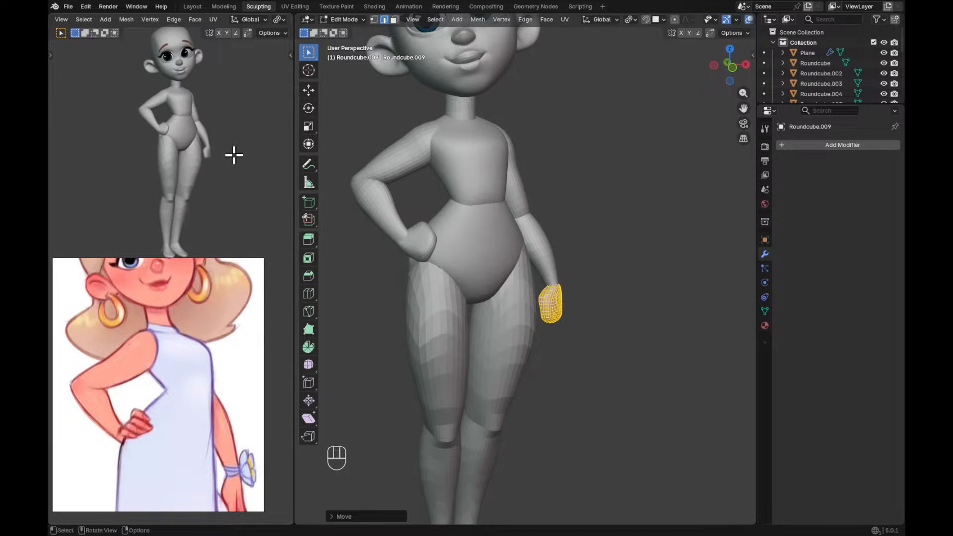
middle_click_drag(239, 139, 244, 156, "ctrl+alt")
mouse_move(243, 157)
middle_mouse_down("alt+shift")
mouse_move(240, 211)
mouse_move(229, 176)
mouse_move(245, 173)
middle_mouse_up("alt+shift")
left_click_drag(540, 154, 565, 274, "alt+shift")
left_click_drag(187, 385, 201, 432, "alt")
Switch sculpting to the head with a 552 px Grab brush, undo the first strokes and enable X symmetry.
middle_click_drag(499, 167, 533, 236, "ctrl+alt")
middle_click_drag(534, 235, 537, 296, "alt+shift")
middle_click_drag(537, 297, 513, 179, "ctrl+alt")
key("alt+q")
key("ctrl+Tab")
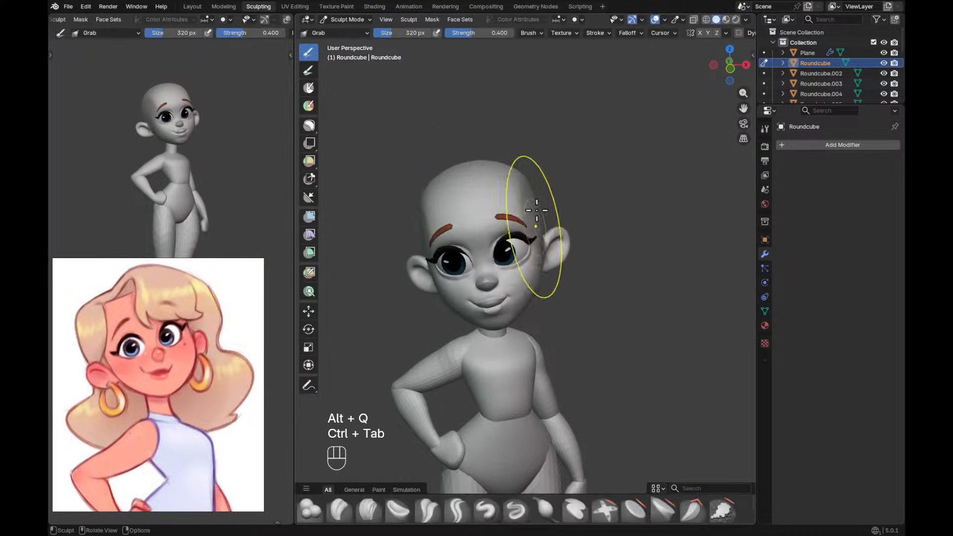
key("g")
key("f")
left_click_drag(550, 172, 536, 154, "ctrl+alt")
key("f")
key("f")
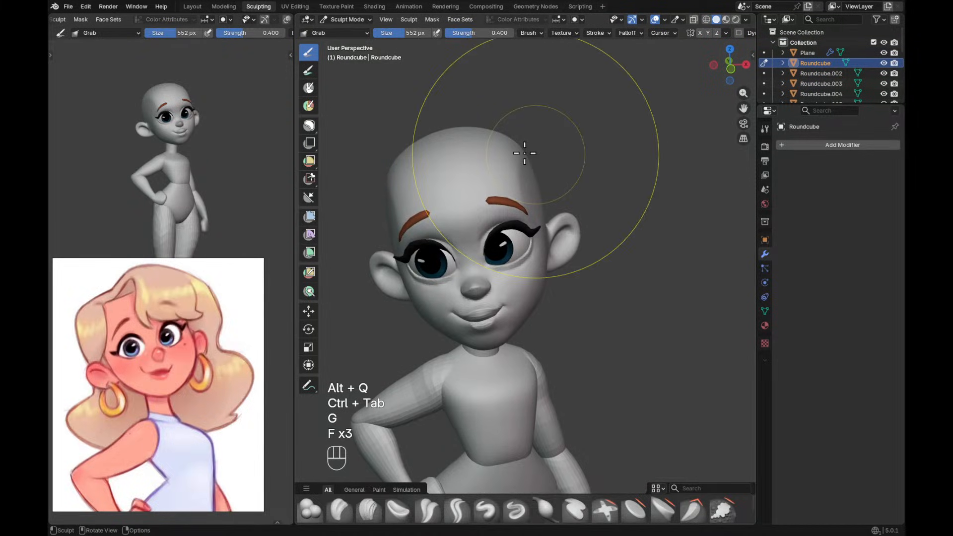
key("ctrl+z")
key("ctrl+z")
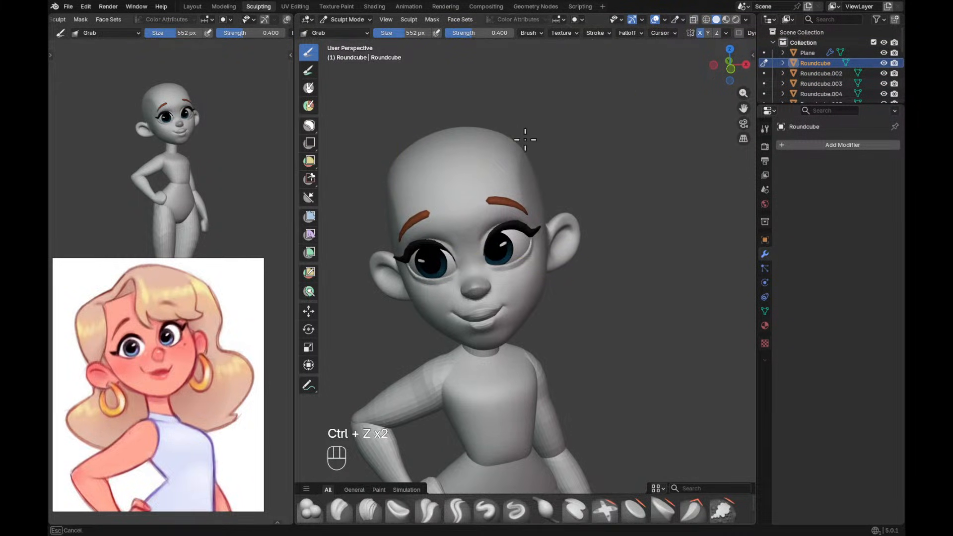
Reshape the upper side of the skull with symmetric Grab strokes.
mouse_move(517, 141)
middle_mouse_down()
mouse_move(578, 149)
mouse_move(653, 200)
middle_mouse_up()
key("f")
left_click(551, 135)
key("f")
key("f")
key("f")
left_click(545, 136)
Adjust the cheek and jaw contour with a Grab brush resized to 388 px.
mouse_move(607, 148)
middle_mouse_down("ctrl+alt")
mouse_move(596, 261)
mouse_move(598, 211)
middle_mouse_up("ctrl+alt")
middle_click_drag(598, 211, 614, 265, "ctrl+alt")
mouse_move(668, 289)
middle_mouse_down("alt")
mouse_move(594, 293)
mouse_move(557, 281)
mouse_move(575, 262)
mouse_move(597, 277)
mouse_move(603, 258)
middle_mouse_up("alt")
mouse_move(603, 258)
middle_mouse_down("alt+shift")
mouse_move(611, 230)
mouse_move(614, 255)
middle_mouse_up("alt+shift")
key("f")
left_click(596, 308)
middle_click_drag(591, 323, 605, 328, "alt")
key("f")
left_click(615, 299)
key("f")
left_click(607, 310)
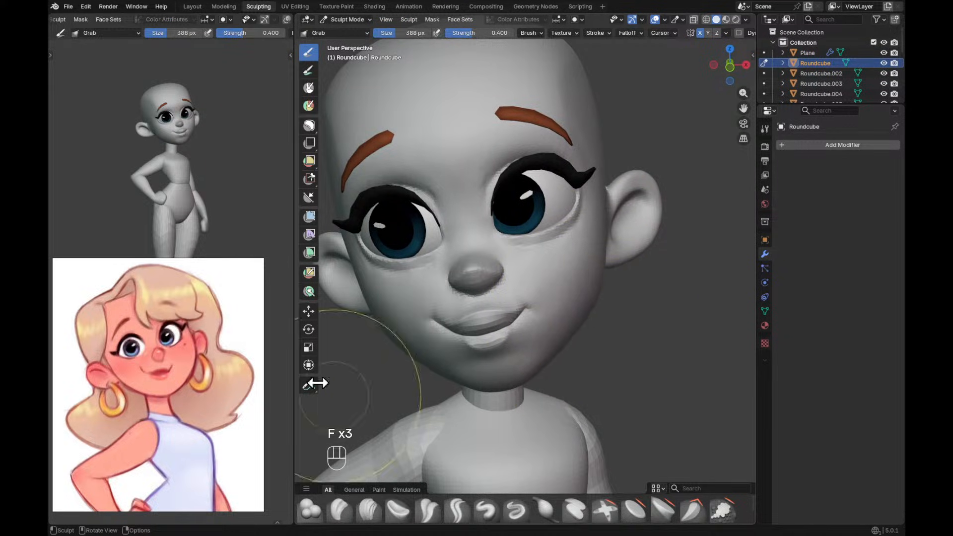
left_click(309, 385)
mouse_move(610, 310)
left_mouse_down()
mouse_move(618, 277)
mouse_move(608, 310)
left_mouse_up()
Refine the lower cheek's outer contour up close with a 326 px Grab brush.
middle_click_drag(634, 295, 623, 262, "ctrl+alt")
key("g")
key("f")
left_click(615, 304)
key("f")
key("f")
key("f")
key("f")
key("f")
key("f")
key("f")
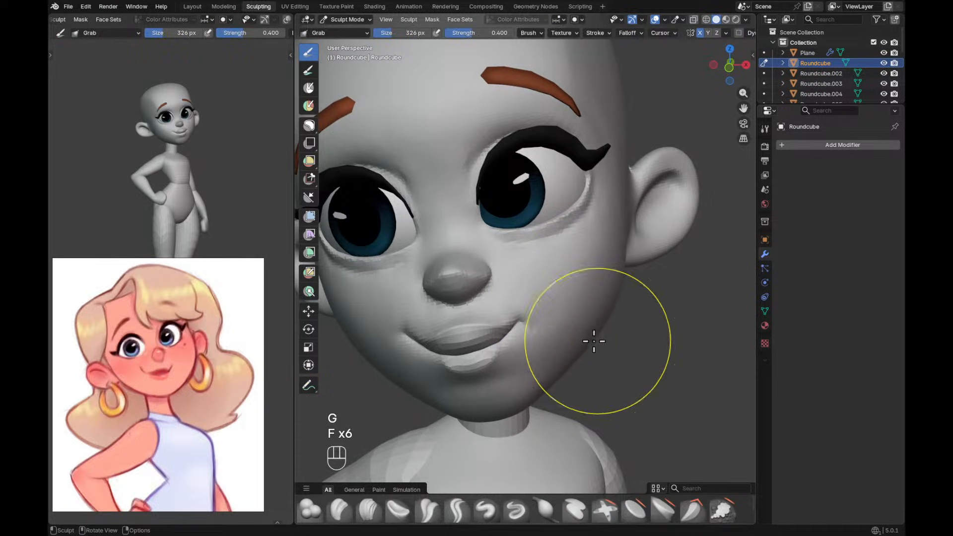
Fine-tune the cheek and jawline with a 286 px Grab brush, and undo the last smoothing stroke.
key("f")
key("f")
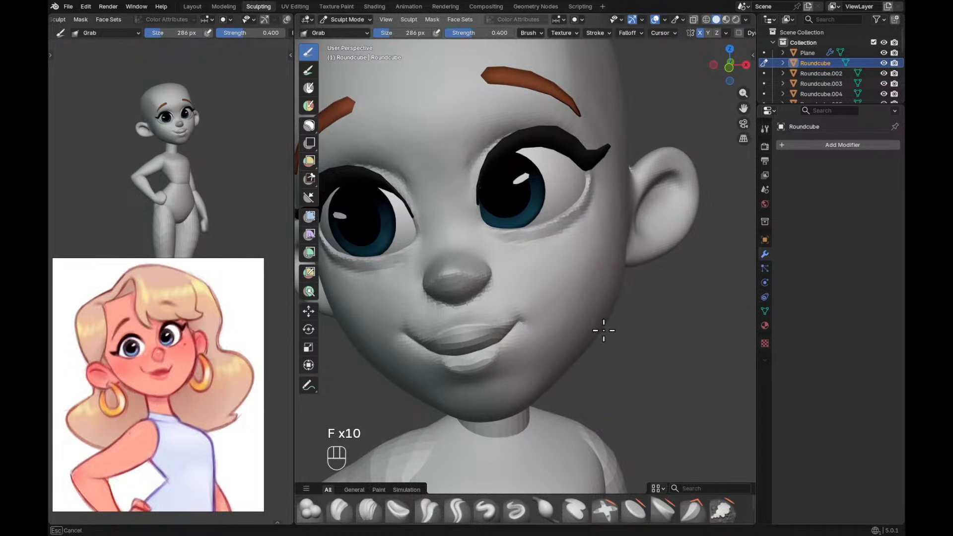
key("f")
key("f")
key("f")
mouse_move(612, 303)
left_mouse_down("shift")
mouse_move(591, 337)
mouse_move(610, 312)
mouse_move(602, 322)
mouse_move(649, 323)
mouse_move(616, 323)
mouse_move(617, 291)
mouse_move(572, 285)
mouse_move(560, 295)
mouse_move(581, 299)
left_mouse_up("shift")
key("ctrl+z")
Build up the cheek beside the mouth and below the eye with Clay Strips at 98 and 144 px.
key("c")
key("f")
key("f")
key("f")
key("f")
key("f")
left_click(574, 305)
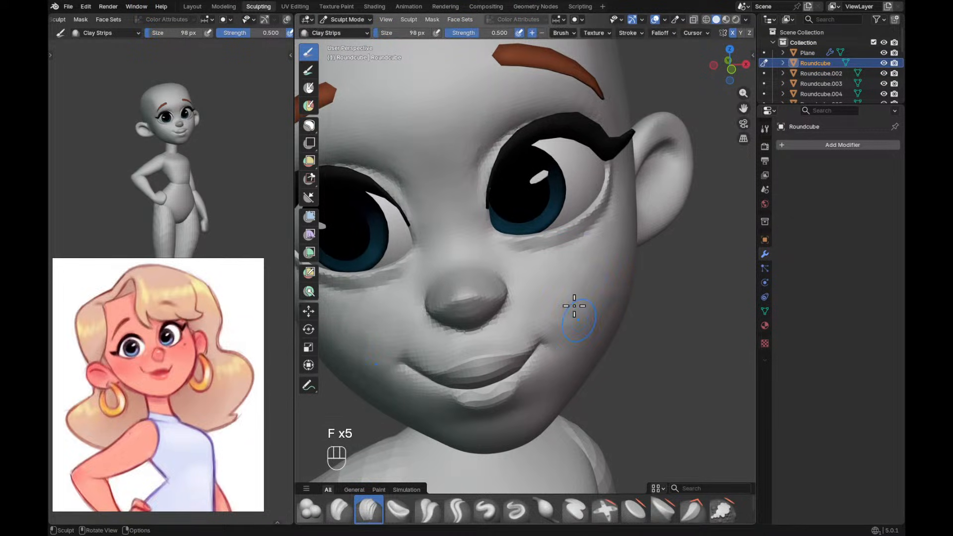
mouse_move(622, 284)
left_mouse_down("alt")
mouse_move(602, 293)
mouse_move(600, 272)
left_mouse_up("alt")
mouse_move(600, 272)
left_mouse_down("ctrl+alt")
mouse_move(585, 263)
mouse_move(573, 332)
left_mouse_up("ctrl+alt")
key("f")
left_click(606, 267)
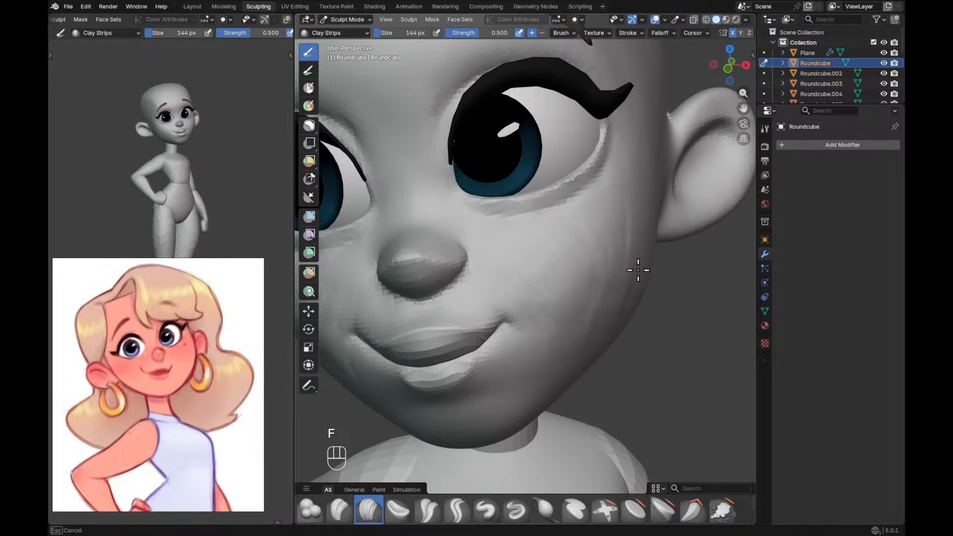
middle_click_drag(633, 288, 617, 288)
Smooth the clay strokes on the cheek with the brush at 228 px.
key("f")
key("f")
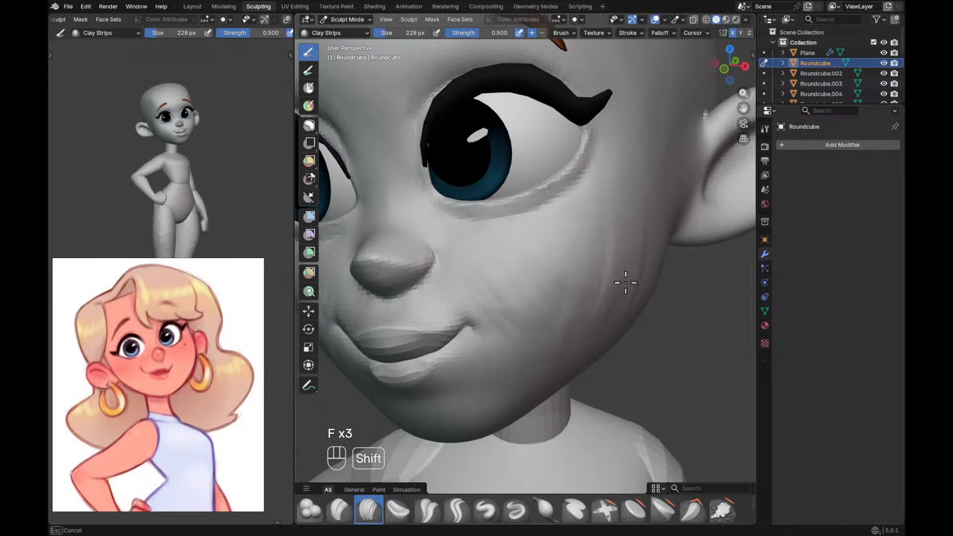
mouse_move(523, 319)
left_mouse_down("shift")
mouse_move(489, 276)
mouse_move(546, 343)
mouse_move(560, 303)
left_mouse_up("shift")
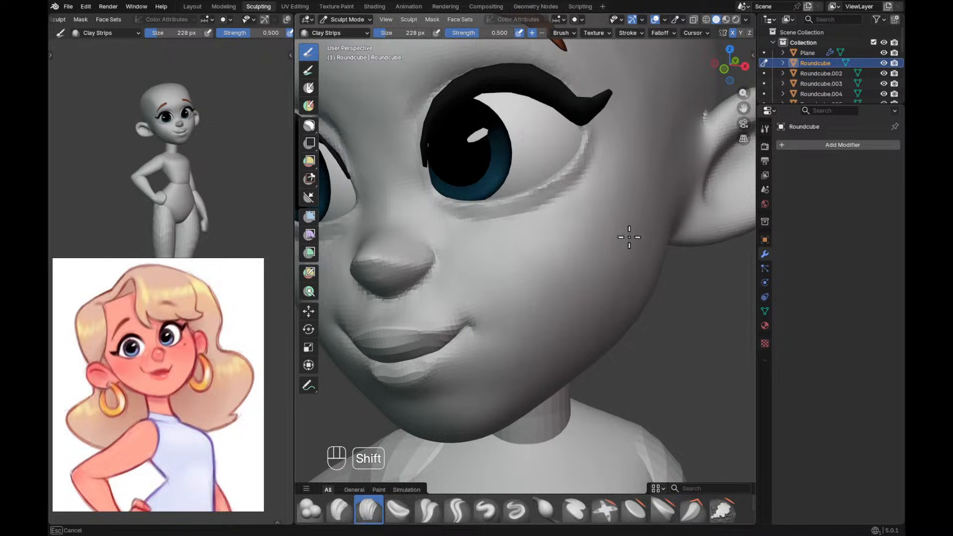
Smooth the underside of the chin and the jaw.
mouse_move(557, 355)
middle_mouse_down("shift")
mouse_move(570, 323)
mouse_move(610, 310)
middle_mouse_up("shift")
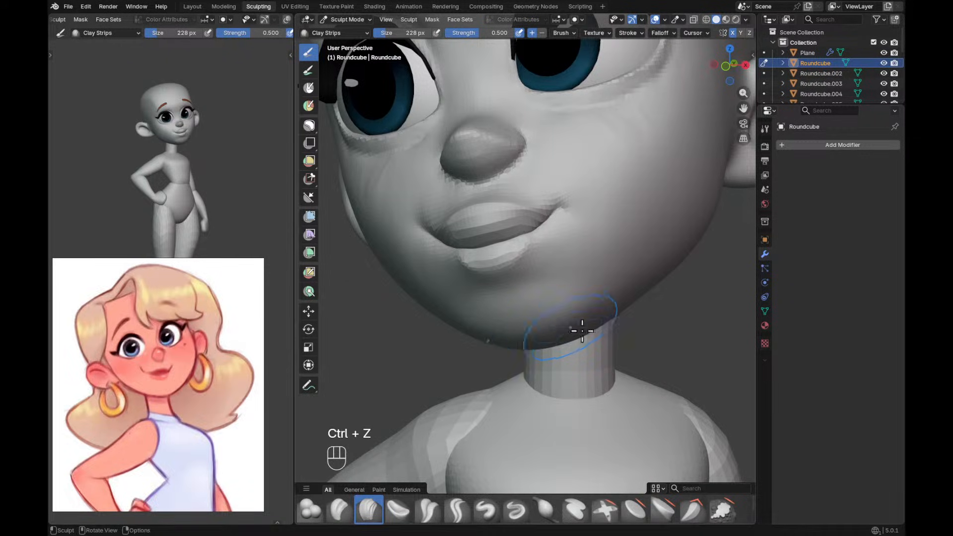
middle_click_drag(575, 330, 587, 319)
left_click_drag(535, 345, 528, 344, "shift")
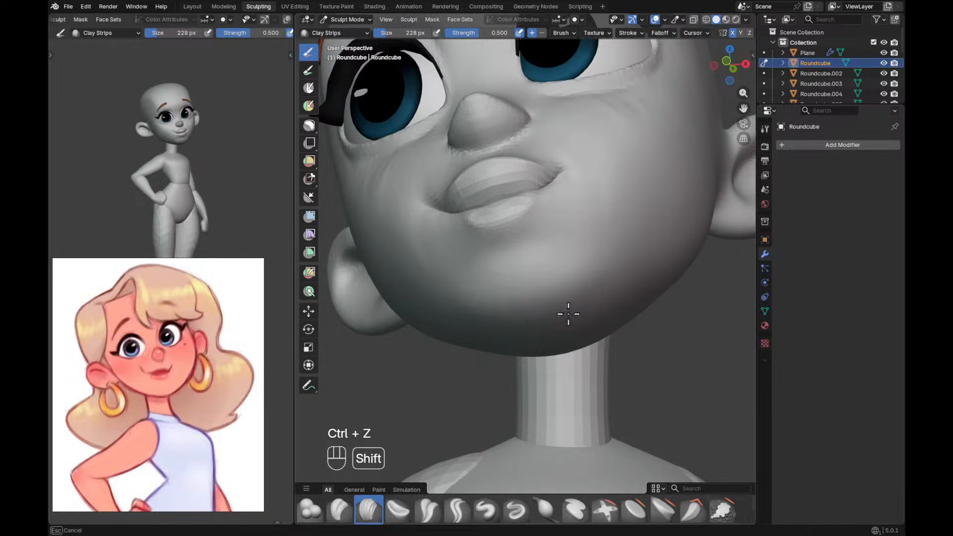
mouse_move(545, 334)
middle_mouse_down()
mouse_move(591, 338)
mouse_move(556, 313)
mouse_move(584, 274)
middle_mouse_up()
Define the edge beneath the lower lip with Crease Polish brushes of 96 and 76 px.
key("shift+c")
key("f")
middle_click_drag(547, 271, 542, 269)
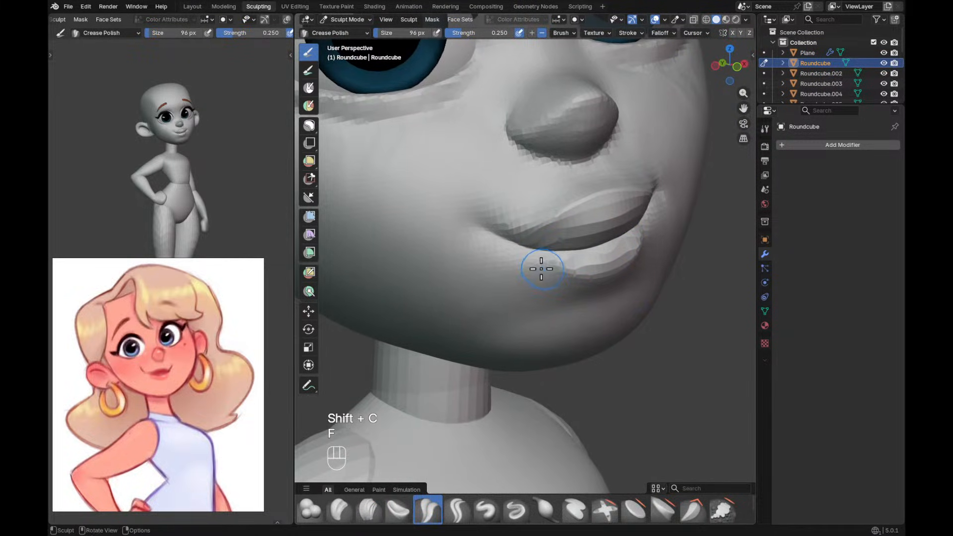
left_click_drag(518, 257, 579, 277, "ctrl")
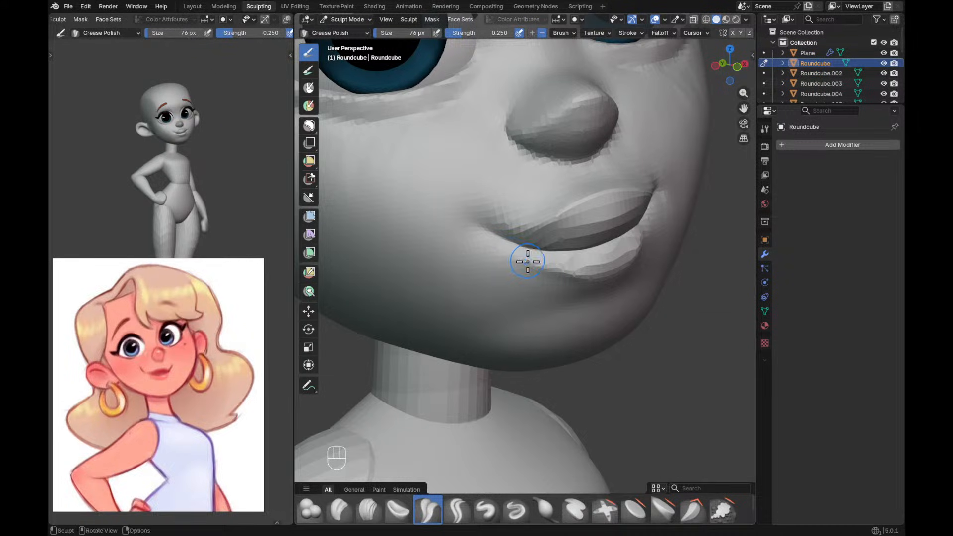
middle_click_drag(527, 261, 510, 260)
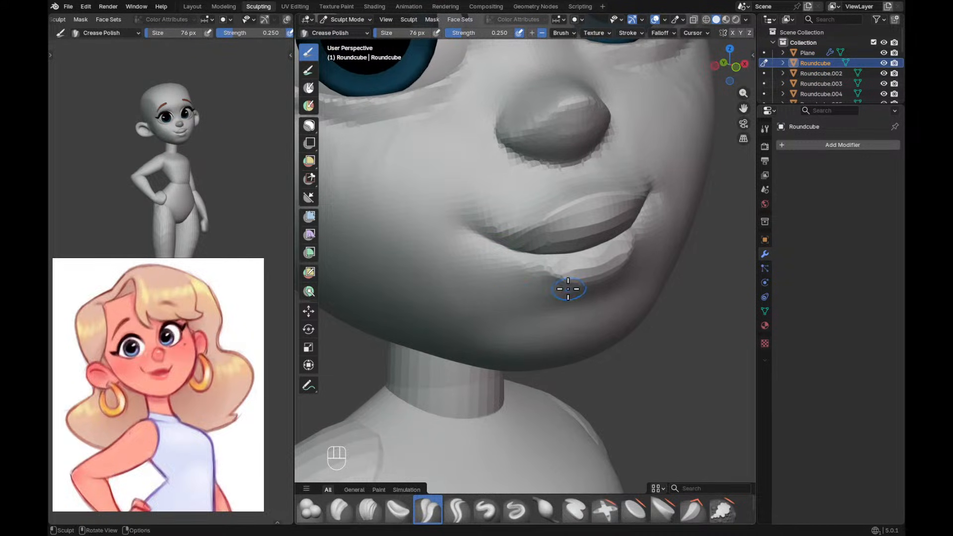
middle_click_drag(561, 286, 532, 291)
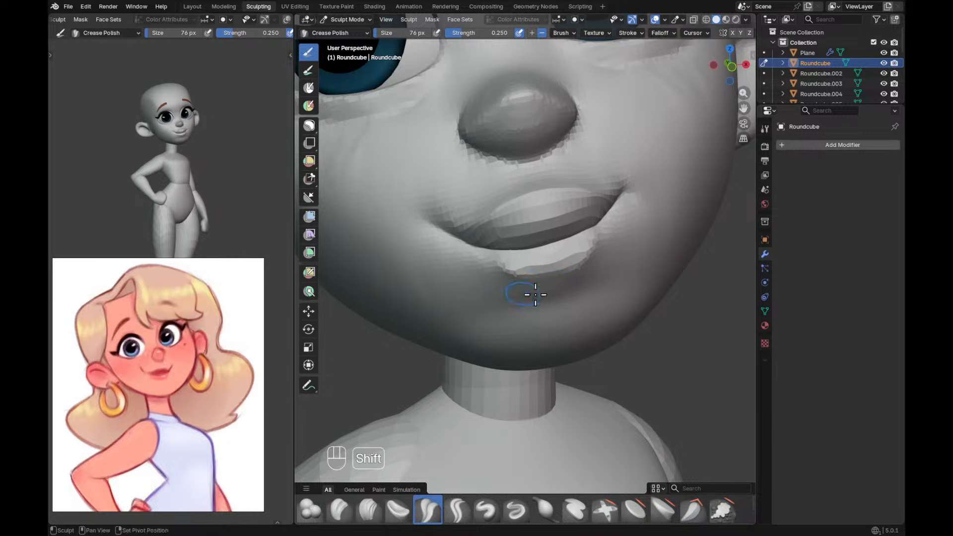
Smooth the area between the lower lip and chin with the brush at 134 px.
key("f")
key("f")
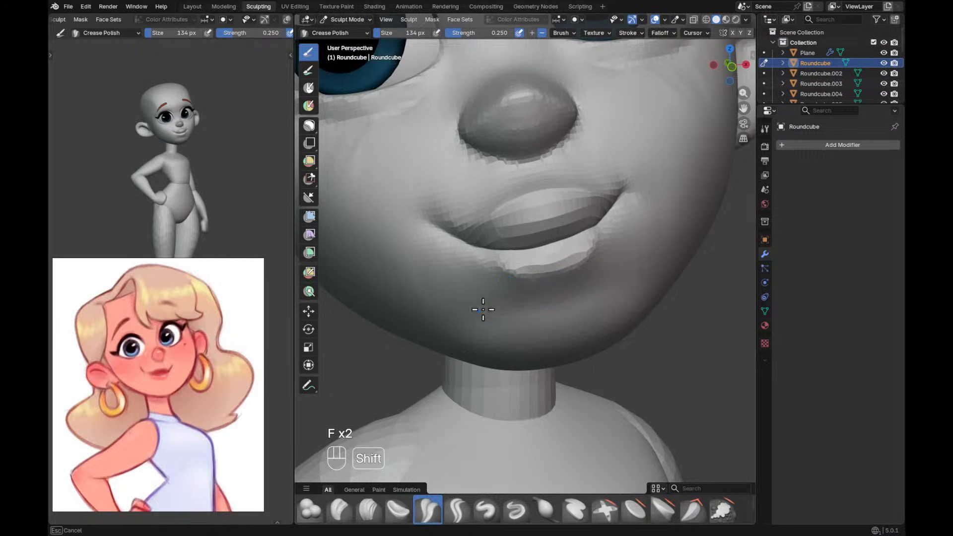
middle_click_drag(586, 271, 554, 270)
Sharpen the lower lip's outer edge toward the mouth corner with Crease Polish, reducing the brush to 52 px.
key("f")
key("shift+c")
key("f")
key("f")
key("f")
key("f")
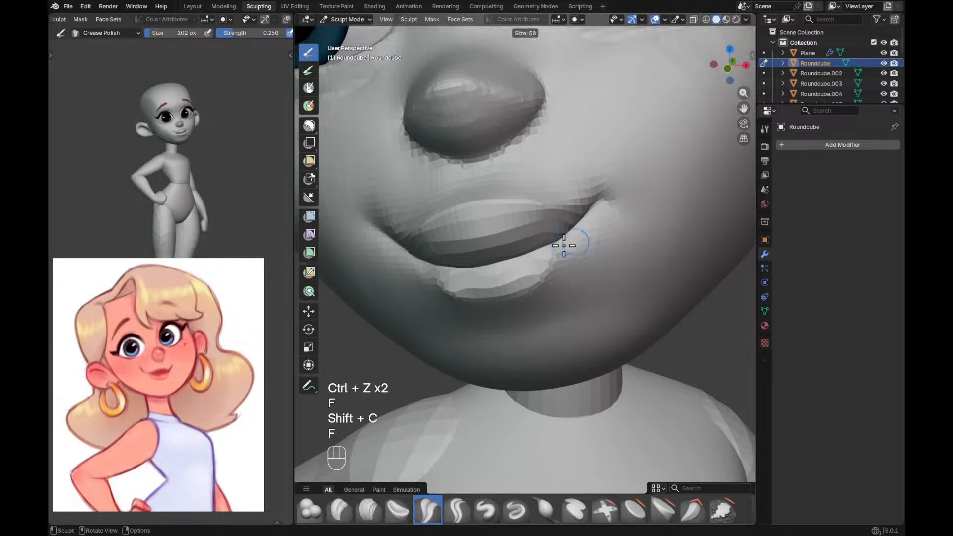
key("f")
key("f")
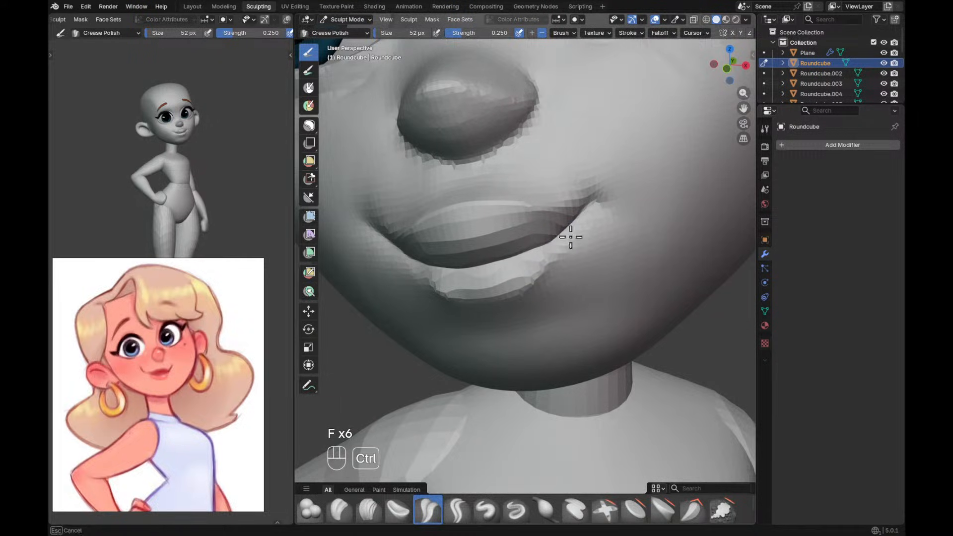
key("f")
left_click(544, 272)
Soften the area between the nose and upper lip with the brush at 174 px.
mouse_move(574, 219)
middle_mouse_down()
mouse_move(484, 251)
mouse_move(396, 204)
mouse_move(453, 227)
middle_mouse_up()
key("f")
key("f")
left_click(470, 228)
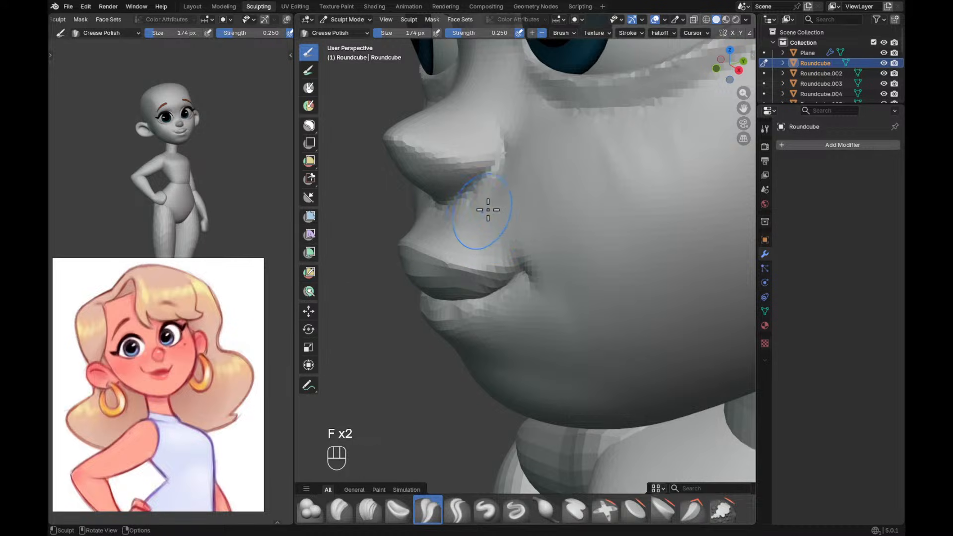
middle_click_drag(485, 210, 536, 215)
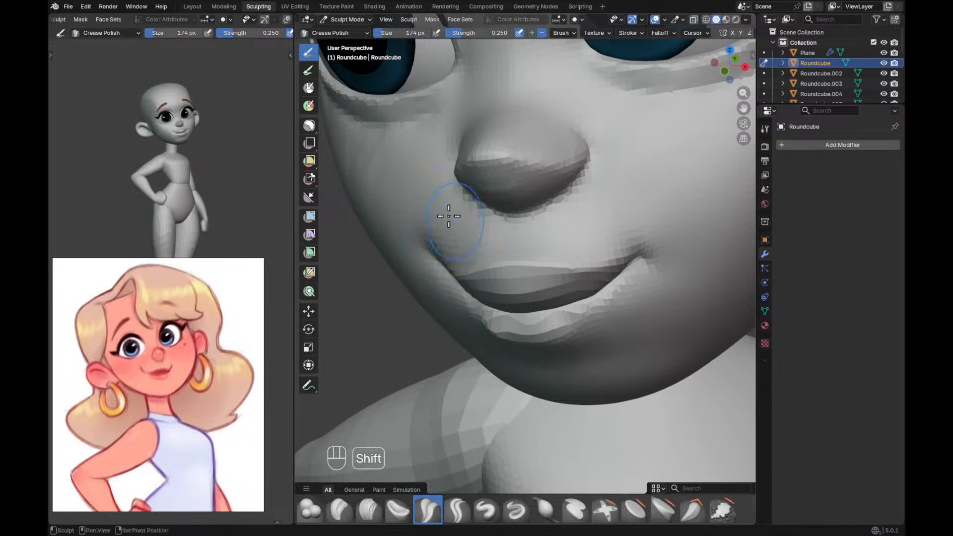
Enable X symmetry and build up the upper cheeks with an 80 px Clay Strips brush.
left_click_drag(625, 230, 621, 328, "ctrl+alt")
left_click(733, 33)
left_click_drag(642, 162, 651, 194, "ctrl+alt")
mouse_move(651, 195)
left_mouse_down("alt+shift")
mouse_move(610, 233)
mouse_move(620, 253)
left_mouse_up("alt+shift")
key("c")
key("f")
left_click(600, 256)
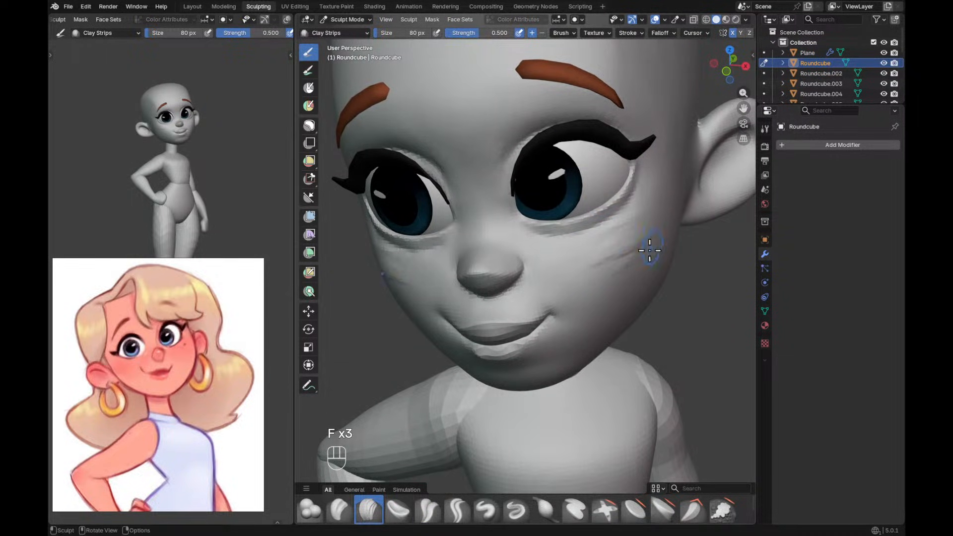
left_click_drag(651, 283, 649, 285)
Resize the brush and smooth the built-up cheek surface below the eye.
left_click_drag(639, 284, 618, 260, "alt+shift")
key("f")
left_click(636, 264)
key("f")
left_click(635, 233)
mouse_move(627, 214)
left_mouse_down("shift")
mouse_move(598, 264)
mouse_move(607, 234)
mouse_move(647, 264)
left_mouse_up("shift")
mouse_move(666, 271)
middle_mouse_down("ctrl")
mouse_move(612, 387)
mouse_move(640, 323)
mouse_move(660, 319)
mouse_move(586, 319)
mouse_move(544, 334)
mouse_move(517, 323)
mouse_move(589, 313)
mouse_move(594, 218)
middle_mouse_up("ctrl")
Reshape the nose tip and bridge with Grab brushes of 298 and 314 px.
mouse_move(594, 218)
middle_mouse_down()
mouse_move(587, 270)
mouse_move(575, 234)
middle_mouse_up()
key("alt+q")
mouse_move(521, 283)
middle_mouse_down()
mouse_move(552, 297)
mouse_move(556, 315)
middle_mouse_up()
key("g")
key("f")
key("f")
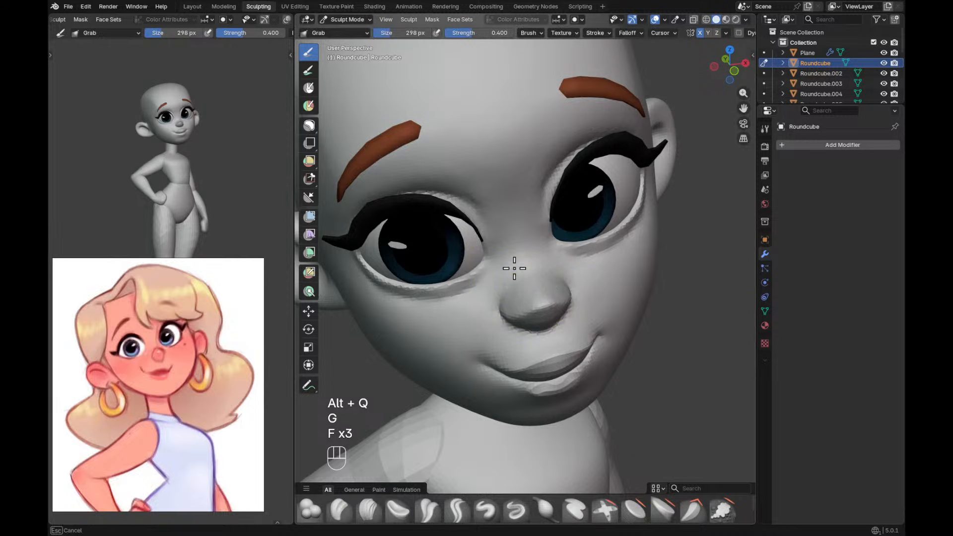
middle_click_drag(523, 284, 533, 294, "alt")
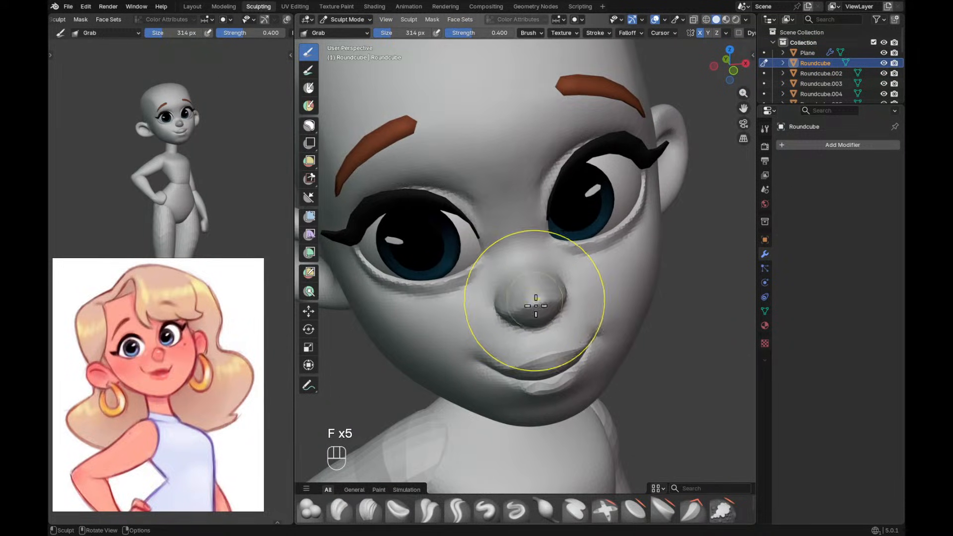
left_click_drag(533, 292, 537, 292)
Refine the nose tip and sides with the Grab brush at 344, 216 and 254 px, undoing the last stroke.
key("f")
key("f")
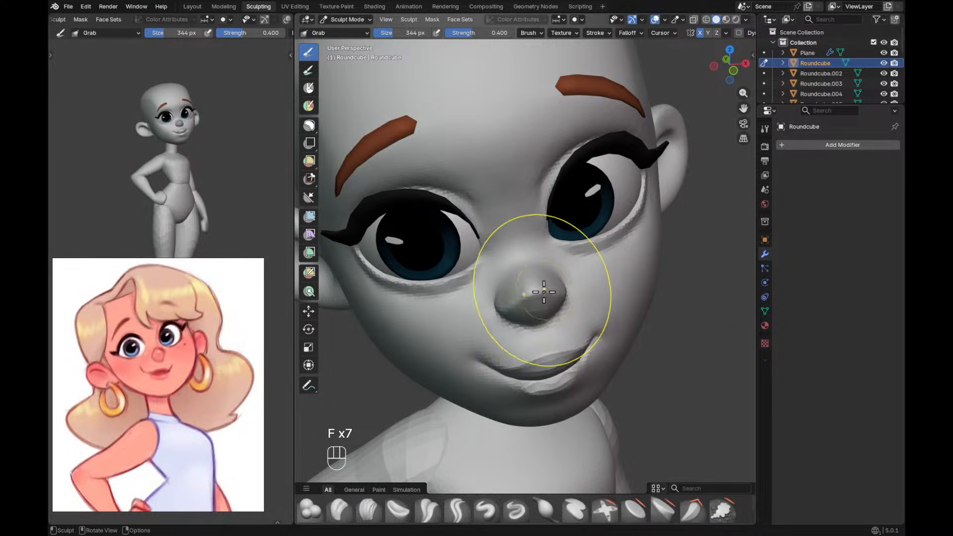
key("f")
key("f")
key("f")
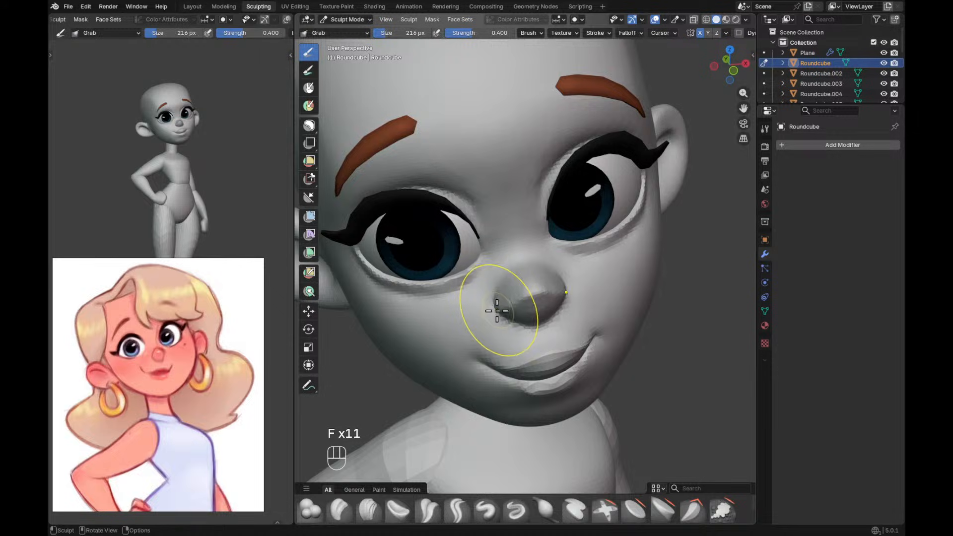
key("f")
key("f")
key("f")
key("f")
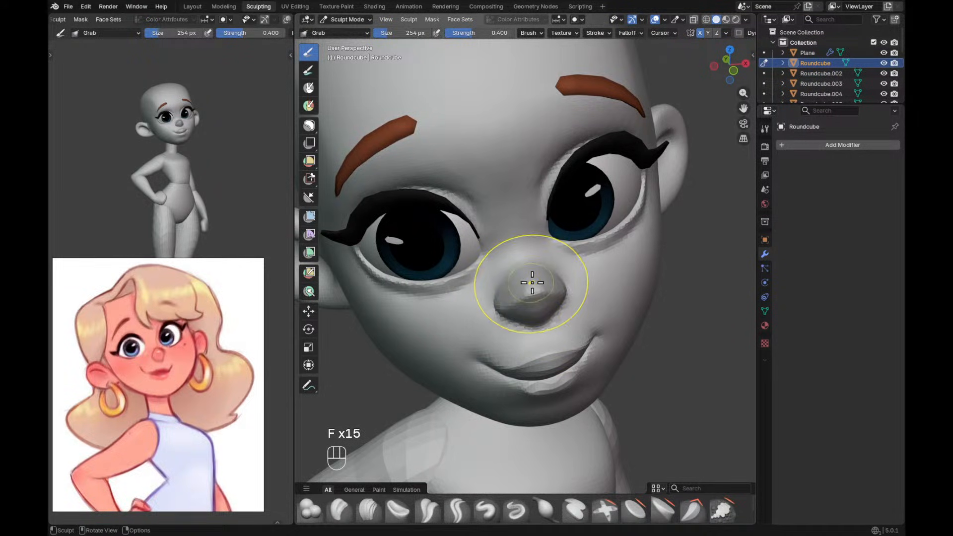
key("ctrl+z")
Reshape the nose bridge and tip from several viewing angles with repeatedly resized Grab brushes.
mouse_move(534, 278)
middle_mouse_down("alt")
mouse_move(547, 283)
mouse_move(572, 251)
mouse_move(625, 225)
mouse_move(600, 265)
middle_mouse_up("alt")
key("f")
key("f")
mouse_move(600, 266)
middle_mouse_down("ctrl")
mouse_move(610, 236)
mouse_move(570, 249)
mouse_move(564, 267)
mouse_move(596, 263)
middle_mouse_up("ctrl")
key("f")
key("f")
key("f")
key("f")
mouse_move(638, 244)
middle_mouse_down("ctrl+alt")
mouse_move(633, 238)
mouse_move(617, 317)
middle_mouse_up("ctrl+alt")
middle_click_drag(614, 273, 595, 269, "alt")
middle_click_drag(606, 258, 615, 151, "ctrl+alt")
middle_click_drag(604, 238, 610, 211, "ctrl+alt")
key("f")
key("f")
left_click_drag(614, 303, 609, 299)
Refine the nose profile from the side with a 212 px Grab brush and smooth the area beneath the nose.
middle_click_drag(607, 298, 607, 270, "ctrl+alt")
key("f")
key("f")
key("f")
key("f")
left_click_drag(608, 295, 591, 261)
key("f")
mouse_move(661, 322)
left_mouse_down("shift")
mouse_move(668, 334)
mouse_move(651, 358)
left_mouse_up("shift")
key("f")
key("f")
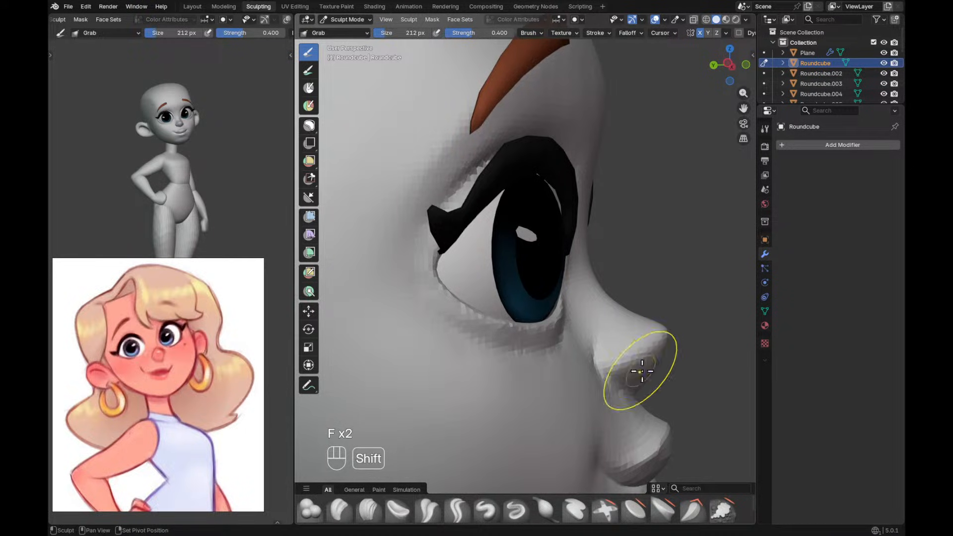
left_click_drag(592, 362, 591, 377, "shift")
Define the crease around the base of the nose with the Crease Polish brush at 98 px.
mouse_move(633, 327)
middle_mouse_down("ctrl+alt")
mouse_move(632, 352)
mouse_move(585, 357)
mouse_move(618, 310)
middle_mouse_up("ctrl+alt")
middle_click_drag(618, 310, 619, 283, "ctrl+alt")
mouse_move(618, 283)
middle_mouse_down()
mouse_move(582, 313)
mouse_move(576, 287)
mouse_move(589, 289)
mouse_move(558, 325)
middle_mouse_up()
key("shift+c")
key("f")
key("f")
middle_click_drag(559, 325, 550, 309, "ctrl+alt")
key("f")
left_click(549, 312)
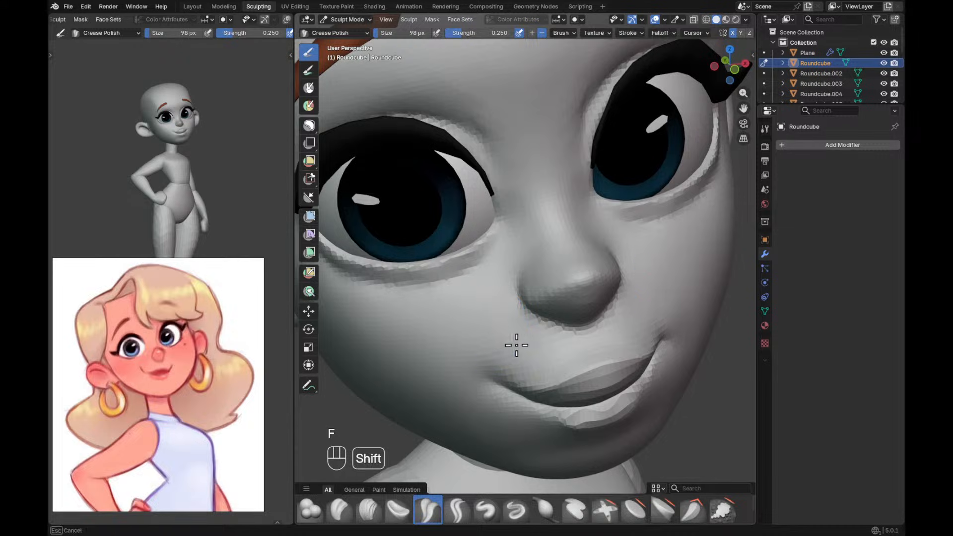
Switch to the Grab brush and reshape the cheek and jaw contour at sizes up to 432 px, undoing the last stroke.
mouse_move(616, 303)
middle_mouse_down("ctrl+alt")
mouse_move(621, 328)
mouse_move(541, 322)
mouse_move(591, 328)
mouse_move(589, 338)
middle_mouse_up("ctrl+alt")
mouse_move(230, 167)
middle_mouse_down()
mouse_move(236, 134)
mouse_move(225, 184)
mouse_move(229, 124)
middle_mouse_up()
middle_click_drag(229, 124, 232, 189, "shift")
mouse_move(626, 322)
middle_mouse_down("alt")
mouse_move(632, 304)
mouse_move(648, 301)
middle_mouse_up("alt")
key("g")
key("f")
left_click(647, 303)
key("g")
key("f")
left_click(660, 302)
key("g")
key("f")
left_click(654, 302)
key("f")
left_click(658, 303)
key("f")
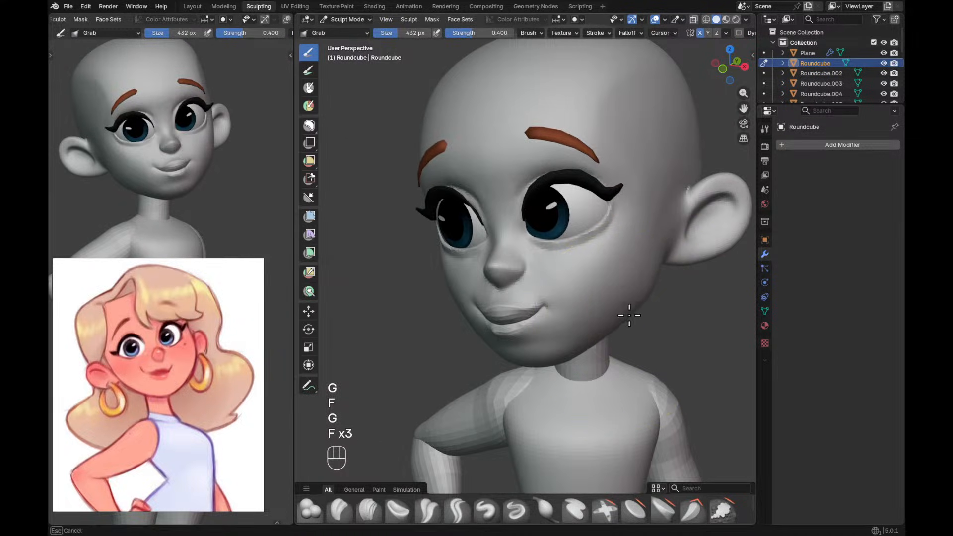
key("ctrl+z")
Adjust the underside of the jaw from the side with a 238 px Grab brush, undoing the last stroke.
mouse_move(638, 321)
middle_mouse_down("alt")
mouse_move(617, 302)
mouse_move(589, 317)
middle_mouse_up("alt")
key("f")
key("f")
left_click(562, 372)
key("f")
left_click(552, 373)
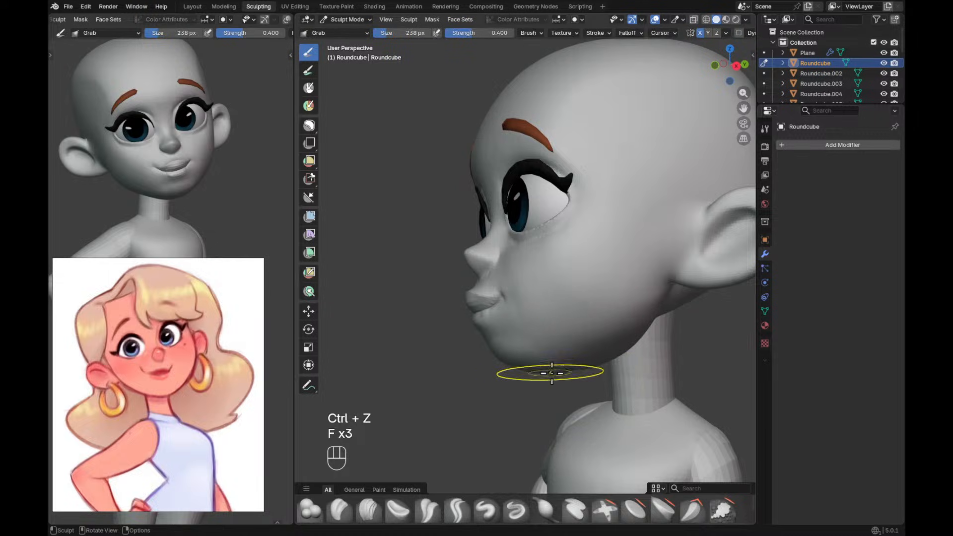
key("f")
left_click(579, 360)
mouse_move(589, 361)
left_mouse_down("alt")
mouse_move(596, 362)
mouse_move(584, 360)
left_mouse_up("alt")
key("ctrl+z")
Refine the jawline above the neck with Grab brushes of 254, 228 and 166 px.
key("f")
left_click(612, 346)
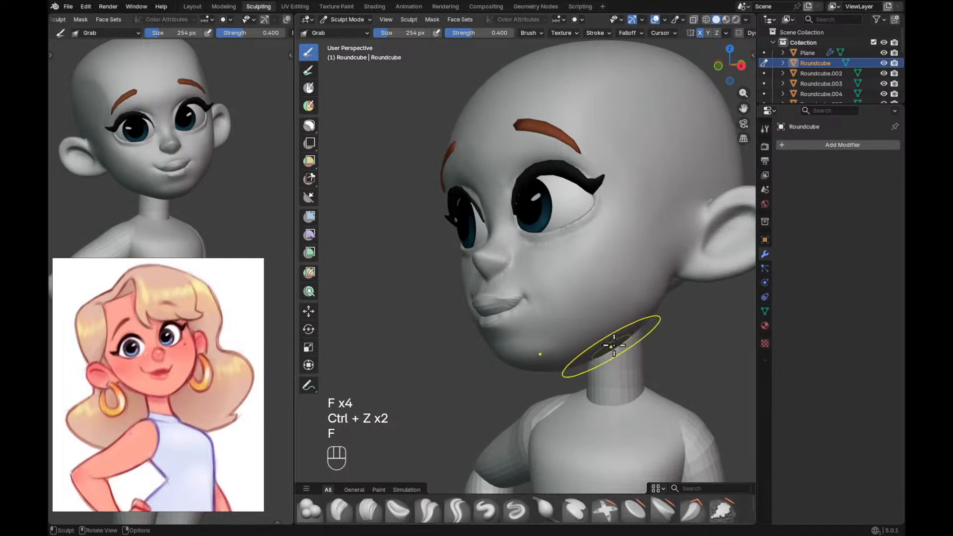
key("f")
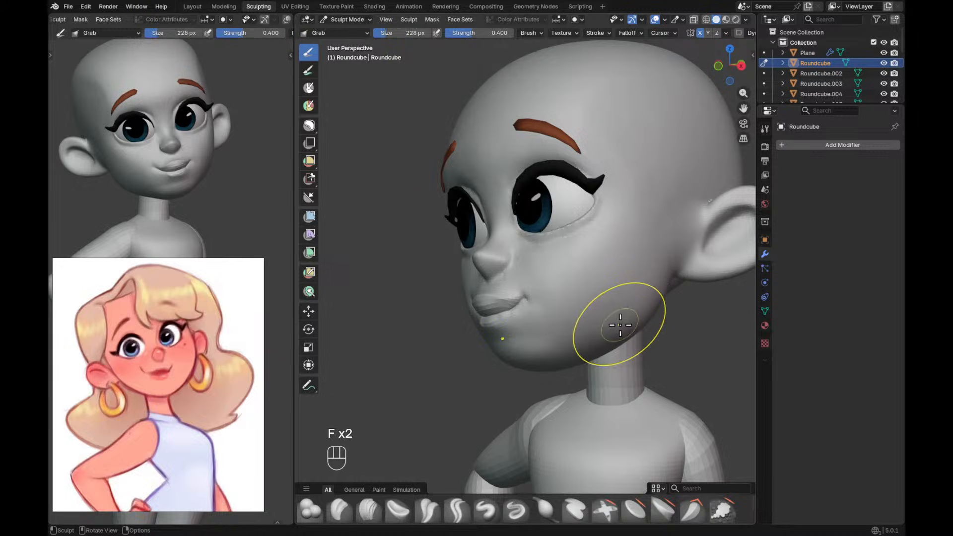
left_click(619, 325)
left_click_drag(619, 321, 632, 325, "alt")
key("ctrl+z")
key("f")
left_click(633, 327)
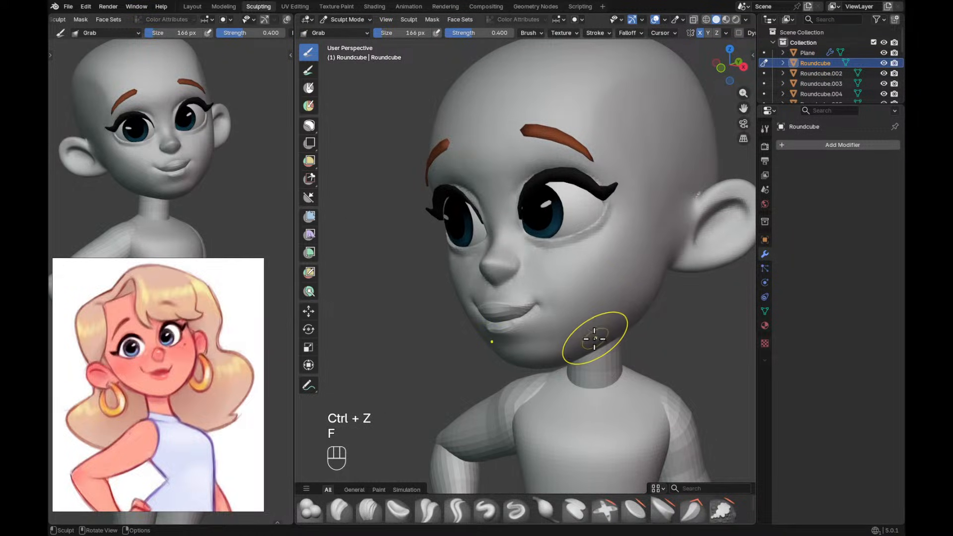
middle_click_drag(585, 350, 580, 331)
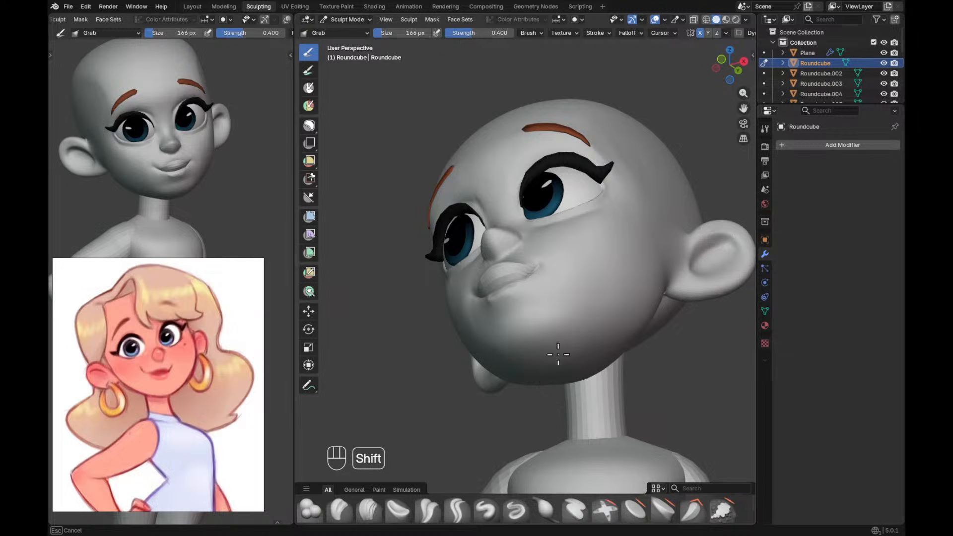
mouse_move(568, 381)
middle_mouse_down()
mouse_move(578, 384)
mouse_move(578, 362)
middle_mouse_up()
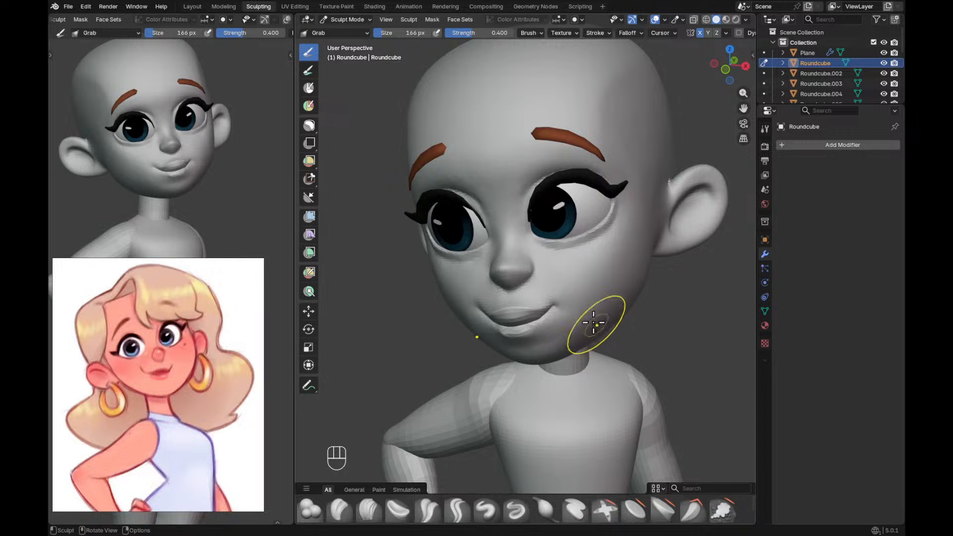
Reshape the chin and lower jaw profile with resized Grab brushes, ending at 288 px.
mouse_move(562, 354)
left_mouse_down("alt")
mouse_move(593, 344)
mouse_move(575, 368)
mouse_move(565, 359)
mouse_move(571, 390)
mouse_move(561, 388)
mouse_move(609, 358)
mouse_move(593, 356)
mouse_move(606, 380)
left_mouse_up("alt")
key("g")
key("f")
key("g")
key("f")
left_click(568, 379)
key("g")
key("f")
key("f")
left_click(576, 384)
key("f")
left_click(566, 384)
key("f")
left_click(556, 384)
key("f")
key("f")
left_click(578, 376)
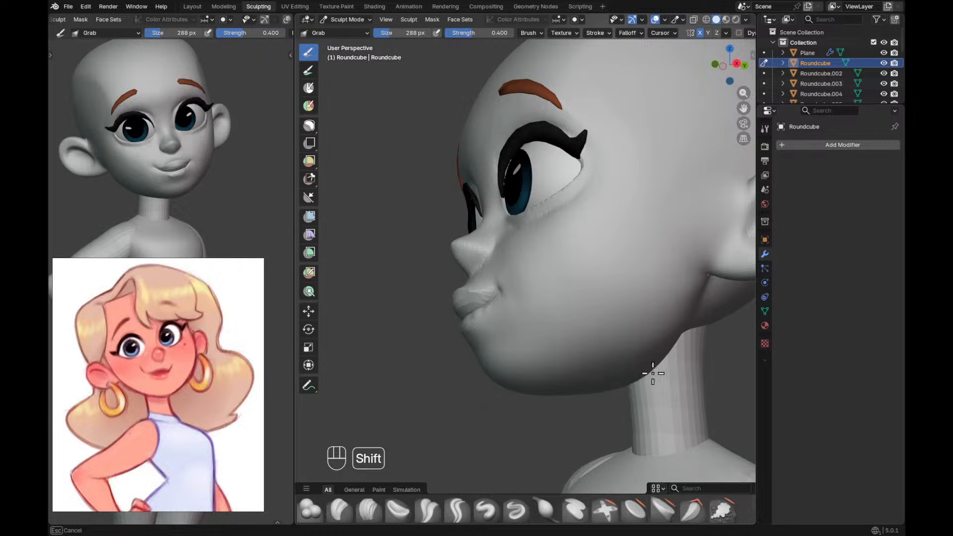
Leave Sculpt Mode on the head and select the neck object in Object Mode.
mouse_move(690, 346)
middle_mouse_down("ctrl+alt")
mouse_move(627, 347)
mouse_move(676, 347)
mouse_move(624, 335)
mouse_move(642, 365)
mouse_move(588, 345)
middle_mouse_up("ctrl+alt")
key("ctrl+Tab")
left_click(615, 361)
mouse_move(589, 345)
middle_mouse_down("ctrl+alt")
mouse_move(593, 284)
mouse_move(579, 264)
mouse_move(585, 269)
mouse_move(565, 288)
mouse_move(551, 264)
middle_mouse_up("ctrl+alt")
left_click(550, 264)
key("ctrl+Tab")
scroll(582, 268, "down", 1)
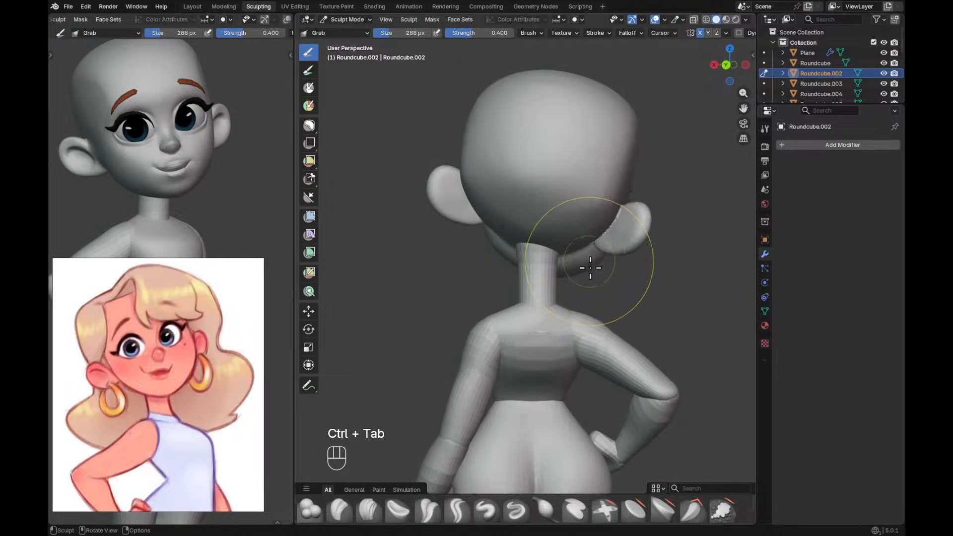
scroll(660, 256, "down", 1)
key("ctrl+Tab")
Select the head together with its eyes, lashes and brows, using X-ray display to check the selection.
middle_click_drag(642, 236, 646, 235, "alt")
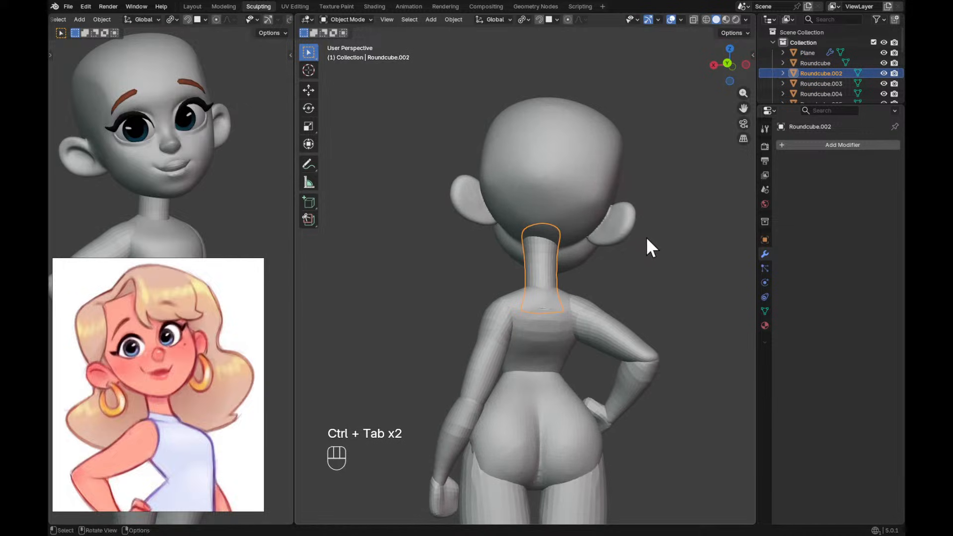
left_click(594, 187)
key("alt+z")
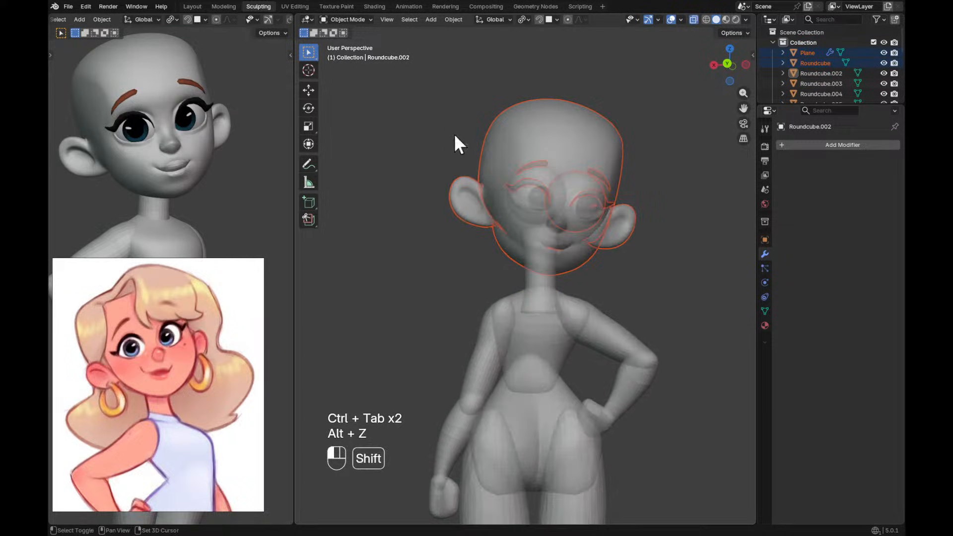
key("alt+z")
key("alt+z")
scroll(615, 199, "up", 1)
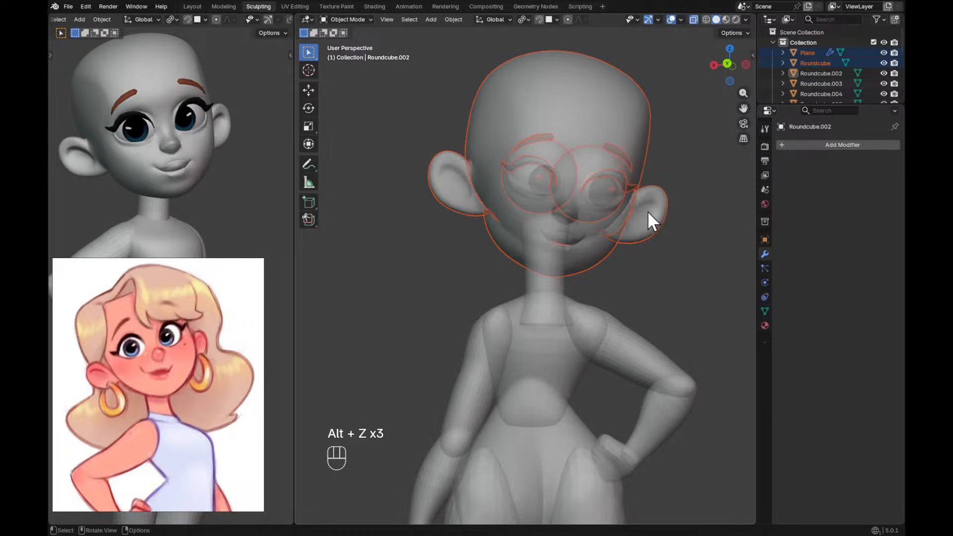
key("alt+z")
key("g")
key("z")
key("shift+Escape")
key("g")
key("x")
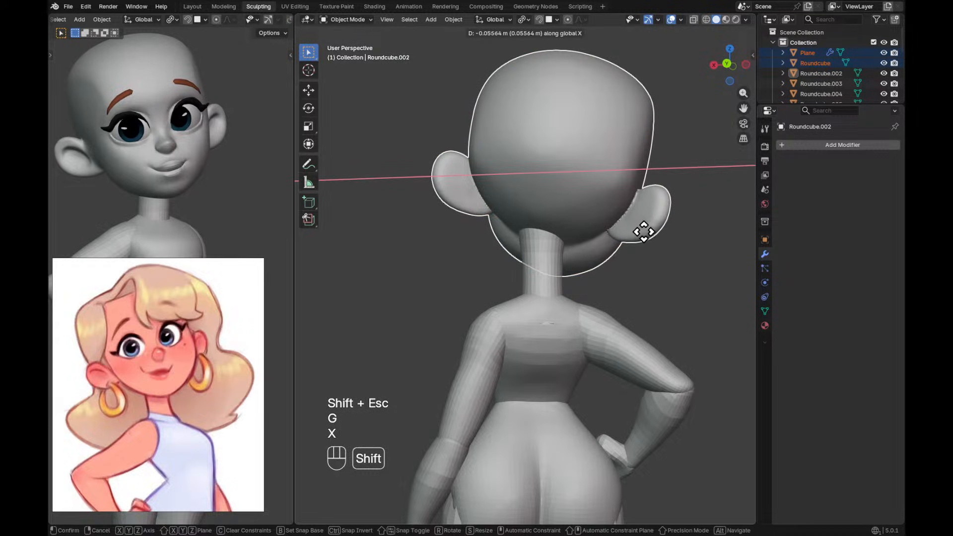
key("shift+Escape")
Move the head and its facial features slightly upward and sideways over the neck in the front view.
key("KP_1")
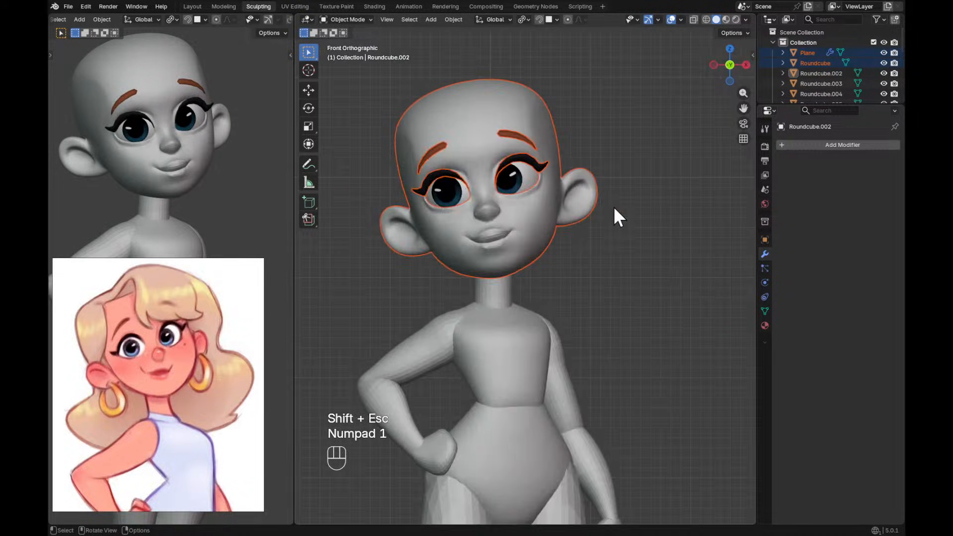
left_click_drag(597, 269, 600, 305, "alt+shift")
left_click_drag(600, 298, 600, 271, "ctrl+alt")
left_click_drag(600, 270, 603, 293, "alt+shift")
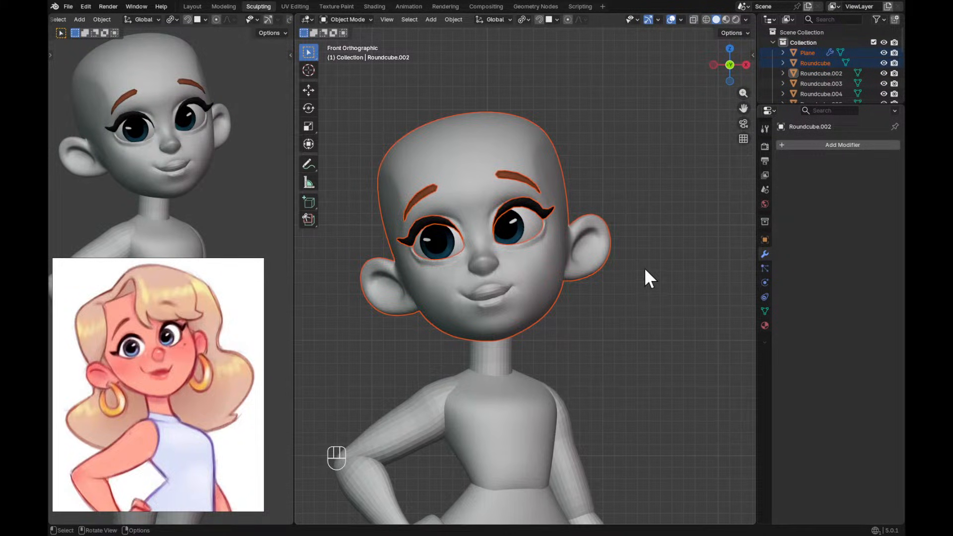
key("g")
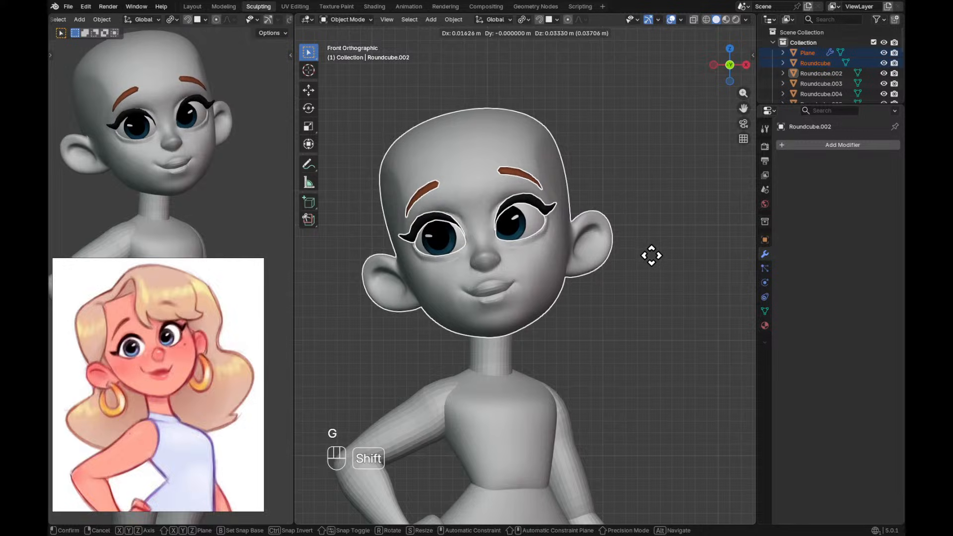
left_click(685, 245)
key("ctrl+z")
key("g")
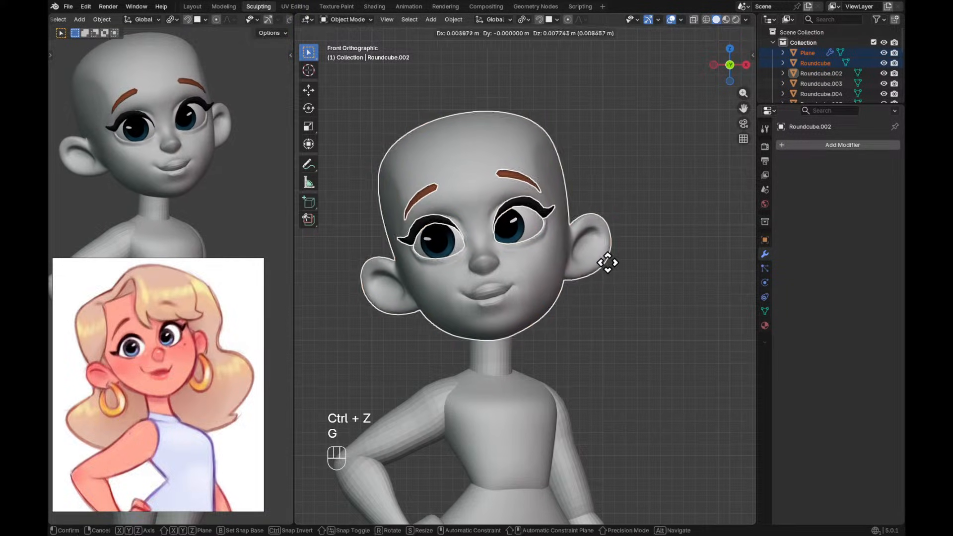
left_click(616, 255)
Select the neck object and show it in the right orthographic view.
left_click(503, 351)
key("KP_1")
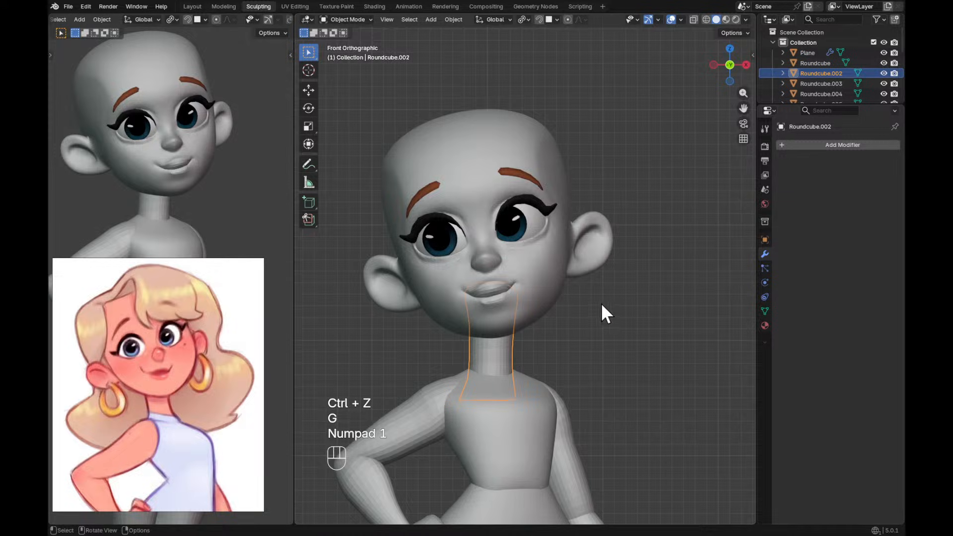
key("KP_3")
Try rotating and moving the neck object beneath the head, and undo both transforms.
key("r")
left_click(663, 355)
key("g")
key("shift")
left_click(683, 347)
key("ctrl+z")
key("ctrl+z")
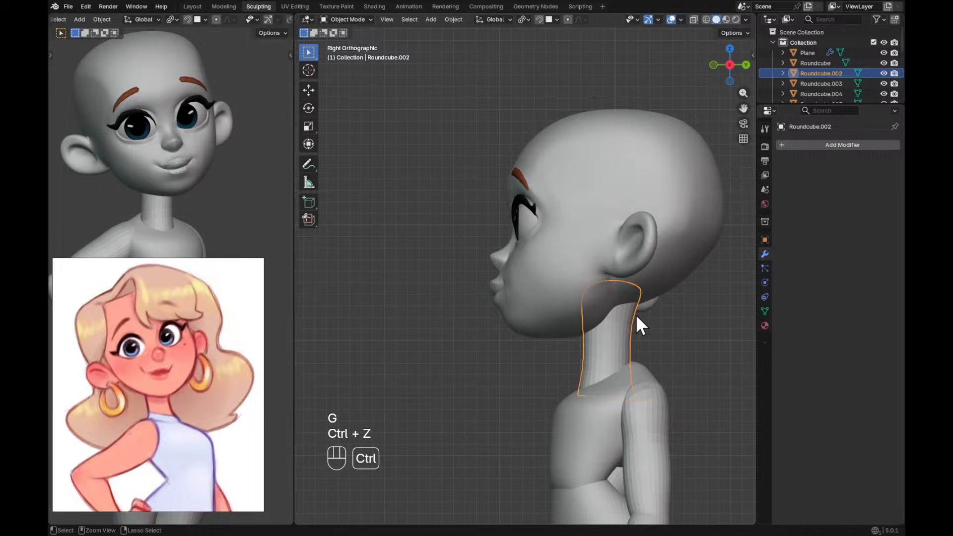
Rotate and move the entire neck mesh in Edit Mode to fit it between the head and torso, with X mirroring off.
key("Tab")
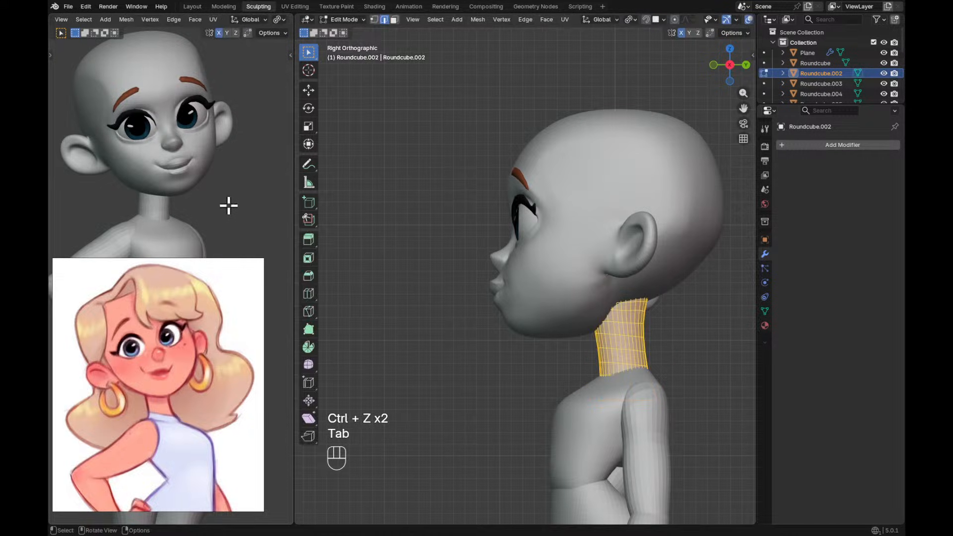
key("z")
key("r")
key("Escape")
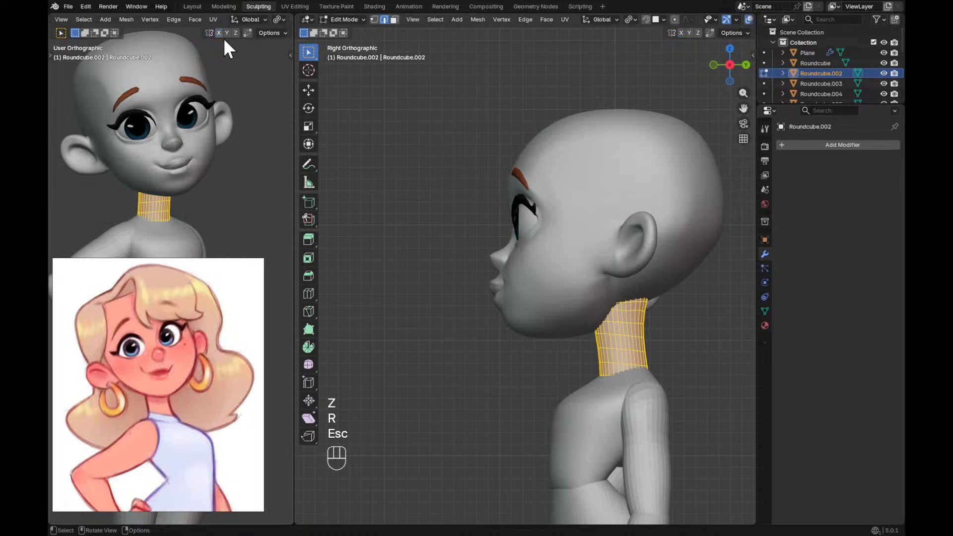
key("r")
left_click(241, 173)
key("g")
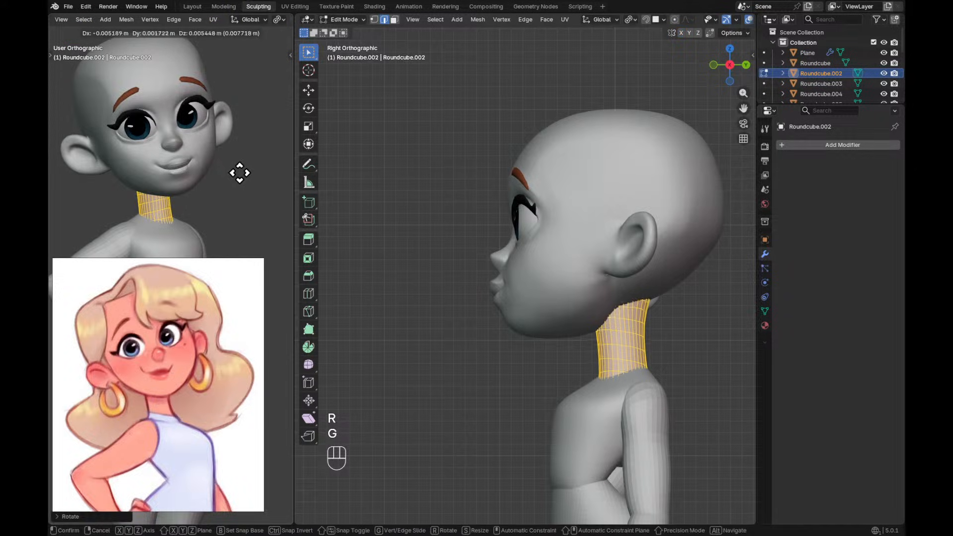
left_click(235, 154)
key("z")
middle_click_drag(234, 109, 235, 156, "ctrl+alt")
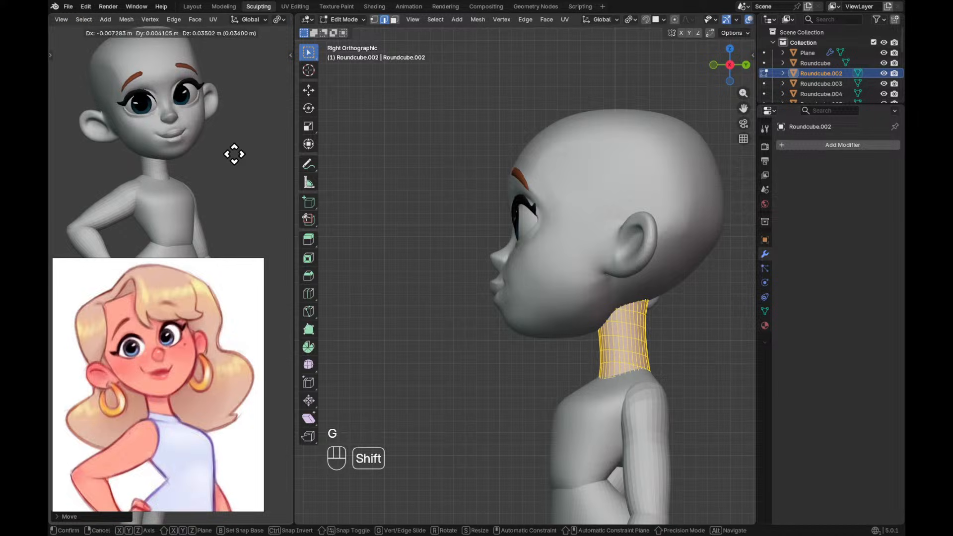
Try shaping the neck in Sculpt Mode with the Grab brush, and undo the strokes.
mouse_move(590, 309)
middle_mouse_down("alt")
mouse_move(612, 317)
mouse_move(574, 298)
mouse_move(624, 277)
middle_mouse_up("alt")
key("ctrl+Tab")
key("ctrl+Tab")
middle_click_drag(505, 293, 561, 241, "alt")
key("g")
left_click(552, 232)
key("f")
key("alt+z")
key("f")
key("f")
key("f")
key("f")
key("alt+z")
key("ctrl+z")
key("ctrl+z")
key("ctrl+z")
key("ctrl+z")
key("ctrl+z")
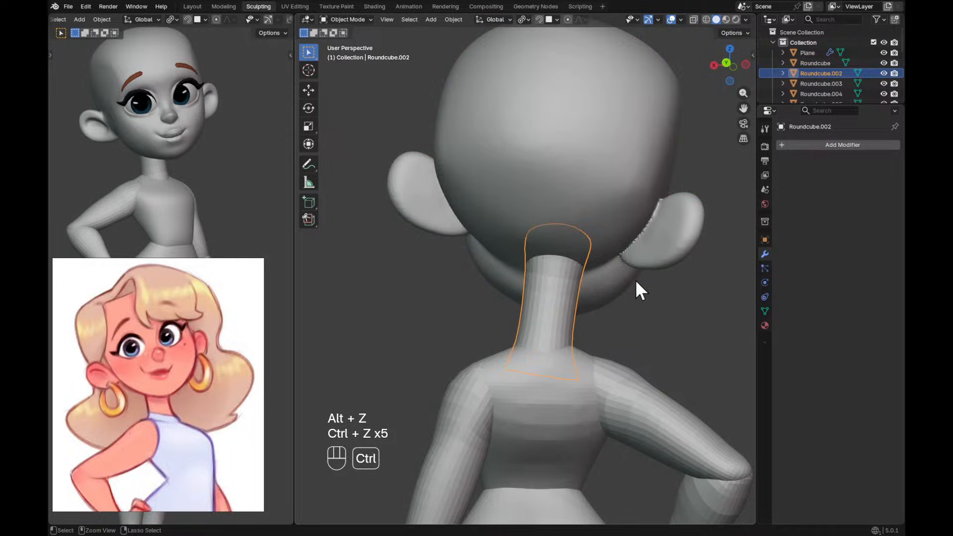
Return the neck to Sculpt Mode, lower its voxel size to about 0.015 m and remesh it.
key("ctrl+Tab")
middle_click_drag(585, 340, 603, 263, "alt")
key("r")
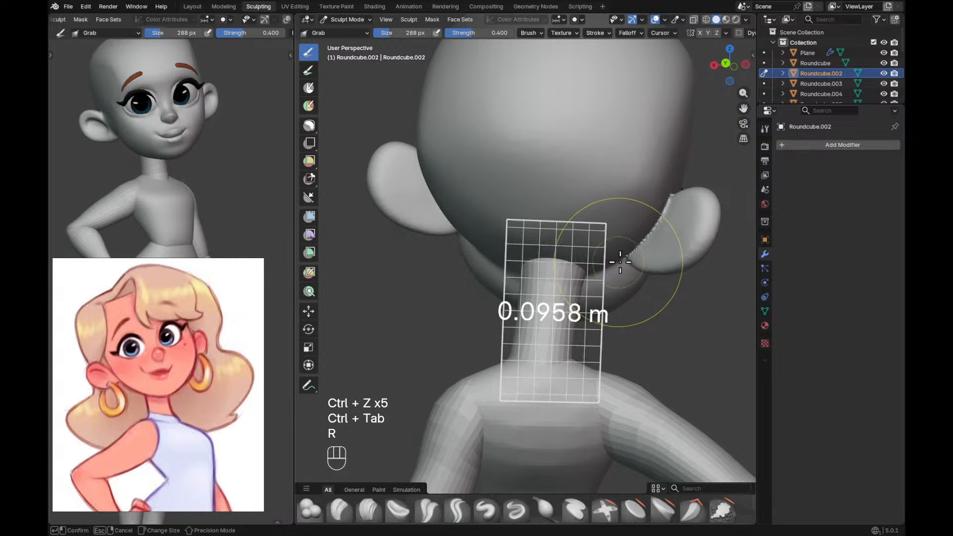
left_click(612, 273)
key("r")
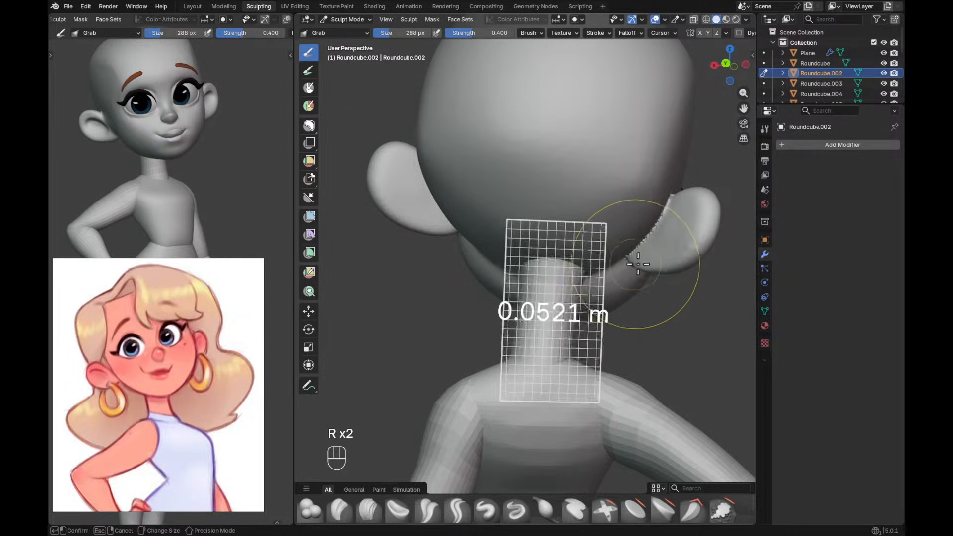
left_click(640, 258)
key("r")
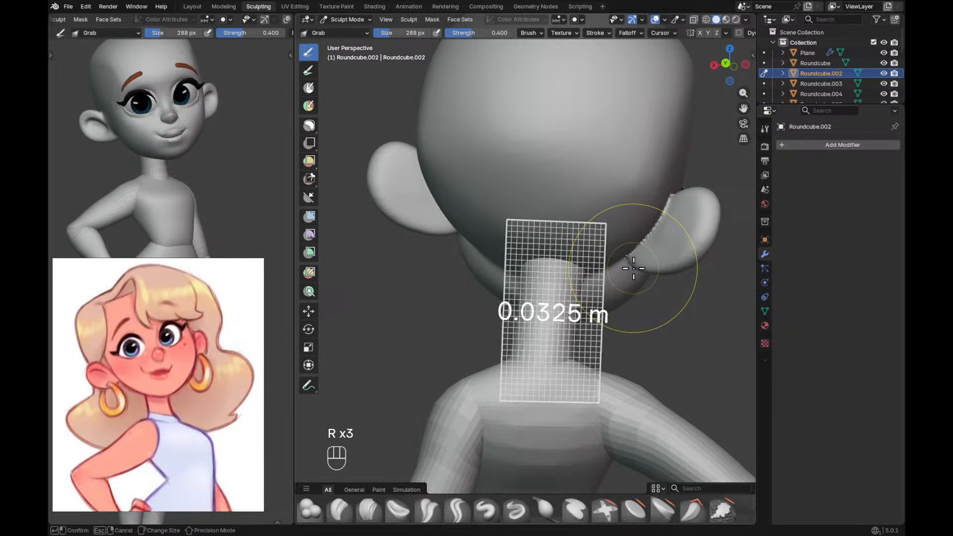
left_click(651, 259)
key("r")
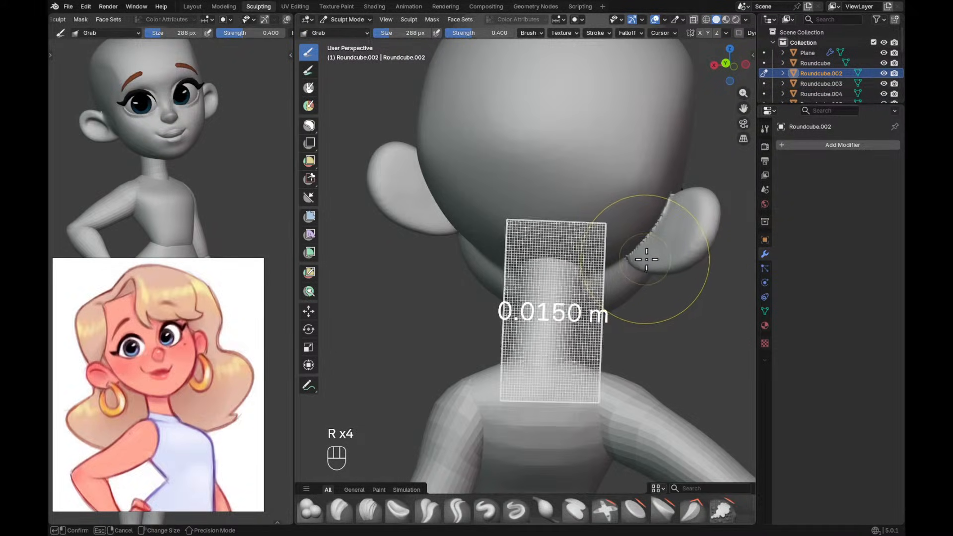
left_click(654, 258)
key("ctrl+r")
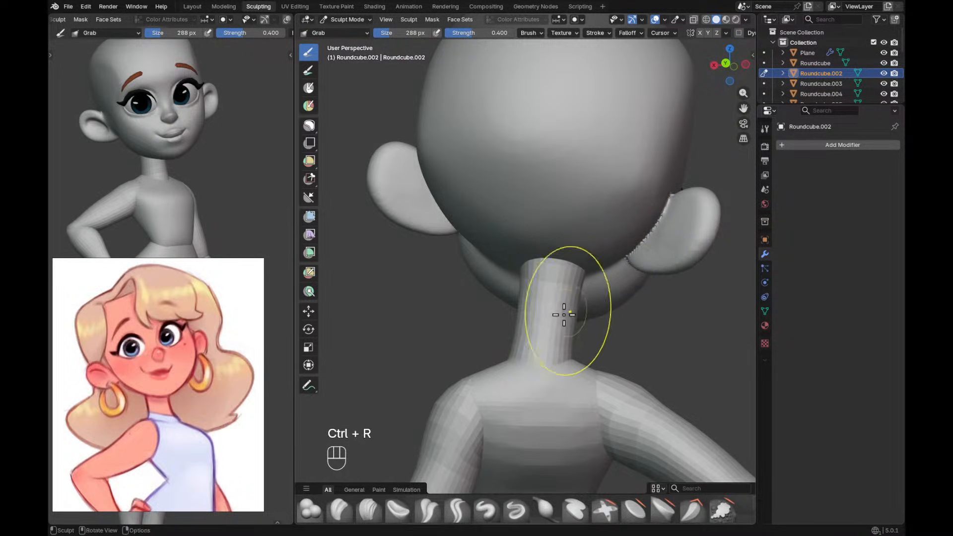
key("ctrl+r")
Smooth the remeshed neck from the front and back, reducing the brush size to 214 px.
middle_click_drag(539, 312, 597, 276, "alt")
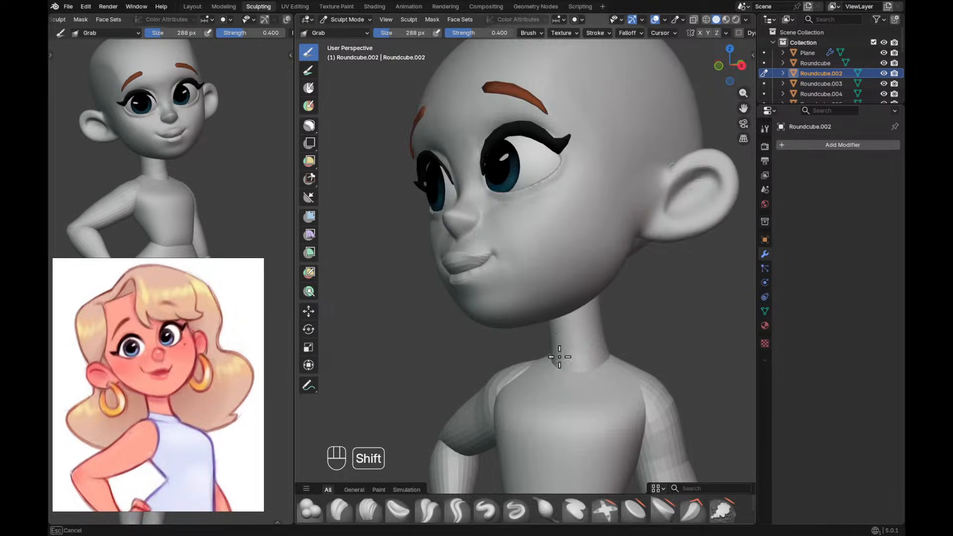
mouse_move(572, 330)
middle_mouse_down("alt")
mouse_move(525, 334)
mouse_move(606, 334)
mouse_move(557, 266)
mouse_move(619, 281)
mouse_move(612, 296)
middle_mouse_up("alt")
key("alt+z")
key("f")
key("f")
key("alt+z")
key("f")
key("f")
key("f")
left_click(613, 296)
key("f")
key("f")
left_click(539, 286)
left_click_drag(540, 288, 540, 293, "shift")
Switch sculpting from the neck to the character's right leg, on the hand-on-hip side.
middle_click_drag(637, 261, 601, 317, "ctrl+alt")
middle_click_drag(601, 318, 601, 223, "shift")
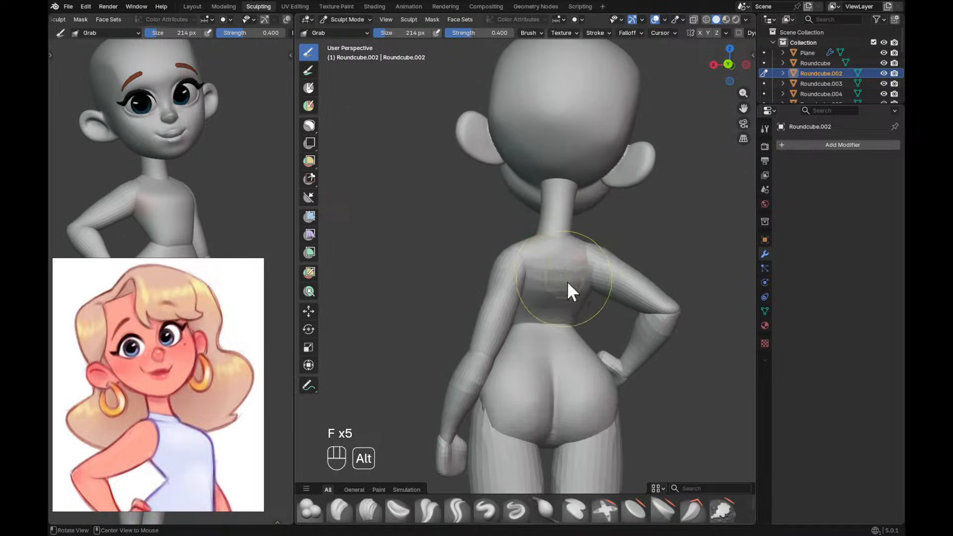
key("alt+q")
left_click_drag(643, 289, 588, 256, "ctrl+alt")
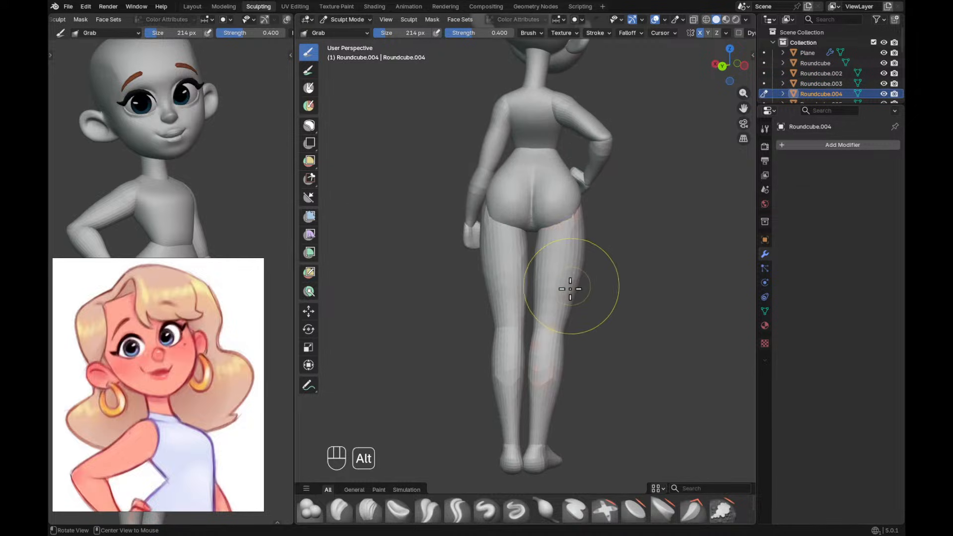
key("alt+q")
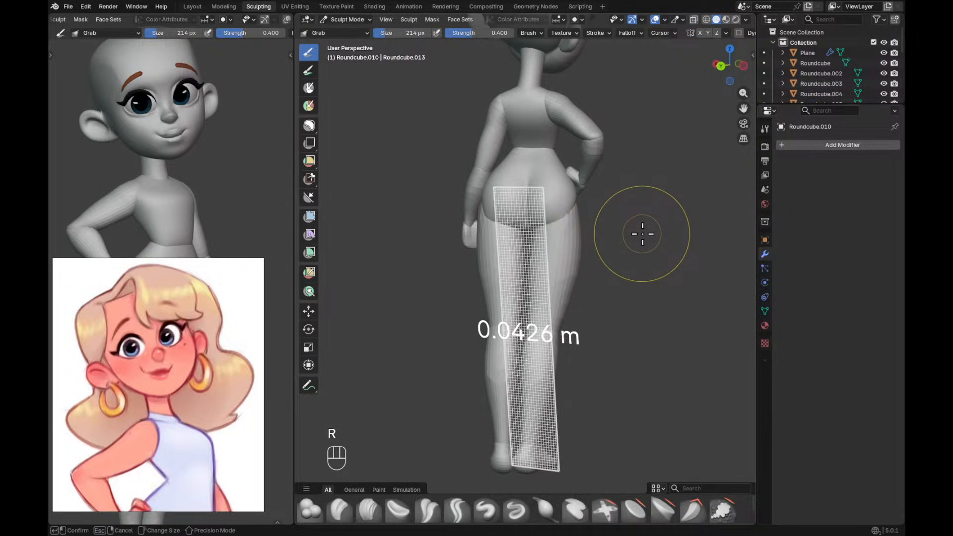
Try remeshing the right leg at a very fine voxel size, check its density in wireframe, and undo the remesh.
key("r")
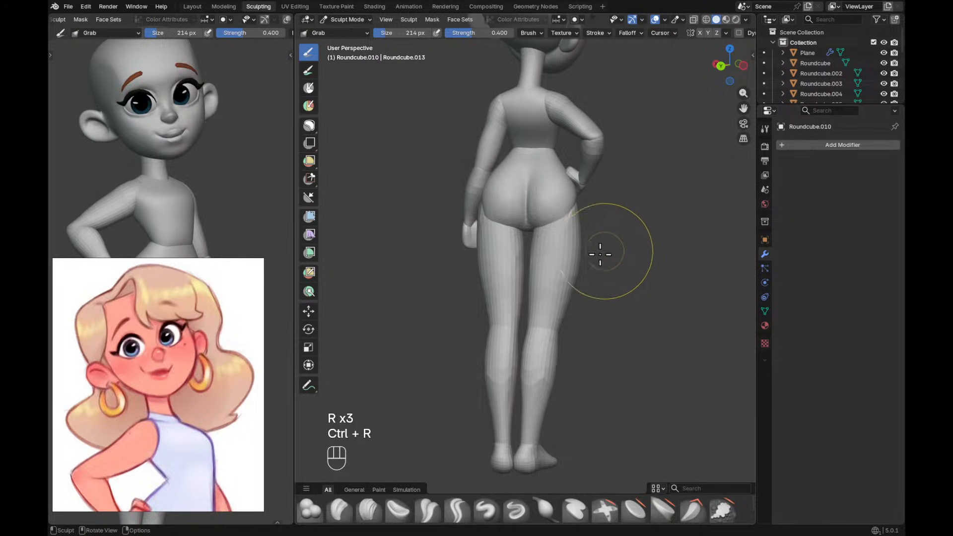
key("f")
left_click(585, 266)
key("shift+q")
middle_click_drag(585, 270, 638, 215, "ctrl")
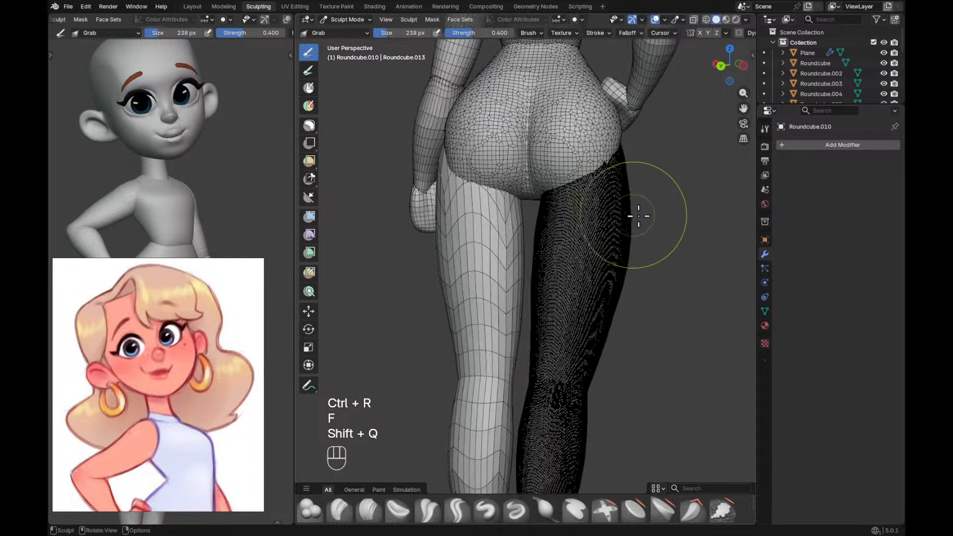
key("alt+z")
key("ctrl+z")
key("alt+z")
Set the right leg's voxel size to about 0.025 m and remesh it.
key("r")
left_click(552, 324, "shift")
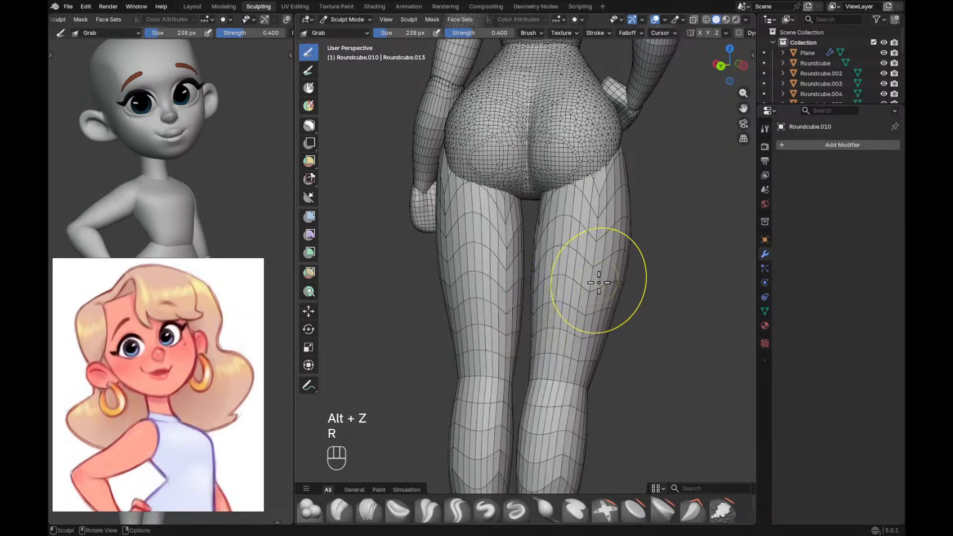
key("r")
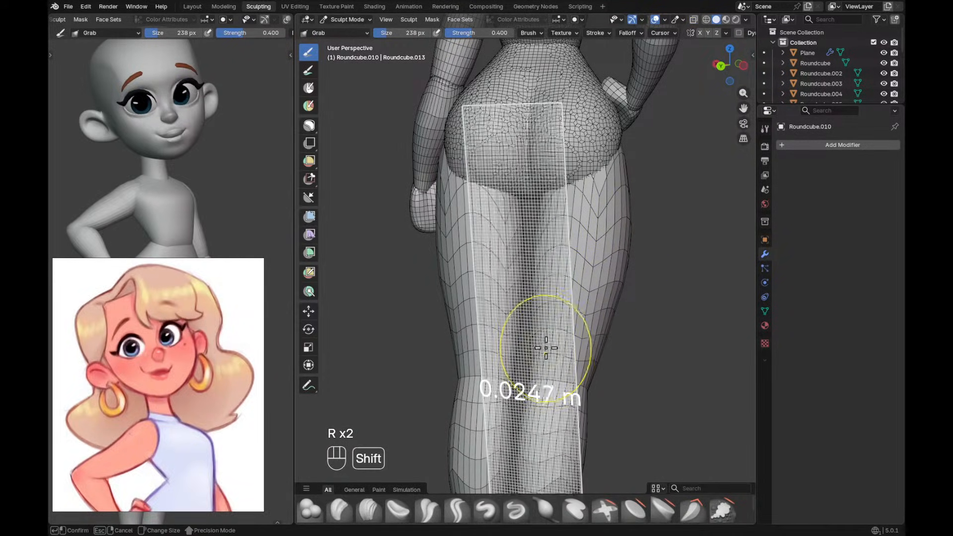
left_click(544, 344, "shift")
key("ctrl+r")
Enlarge the brush to 366 px, hide the wireframe and smooth the back of the right leg.
key("f")
left_click(627, 257)
key("shift+q")
mouse_move(602, 158)
left_mouse_down("shift")
mouse_move(578, 329)
mouse_move(555, 202)
mouse_move(549, 332)
left_mouse_up("shift")
left_click_drag(600, 264, 582, 364, "ctrl+alt")
left_click_drag(582, 365, 581, 266, "alt+shift")
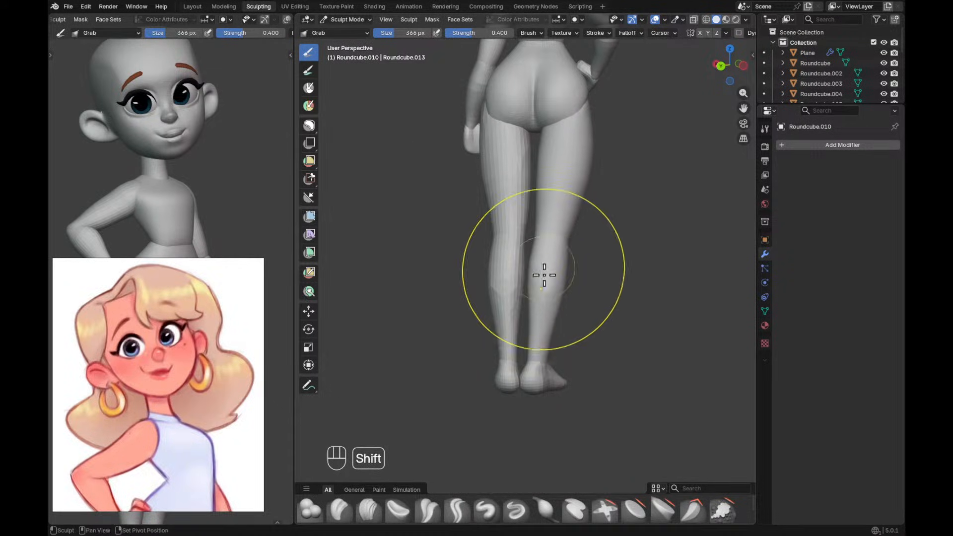
Smooth the front of the right thigh and adjust its outer hip contour with the Grab brush.
left_click_drag(568, 327, 420, 315, "alt")
left_click_drag(510, 310, 517, 374, "ctrl+alt")
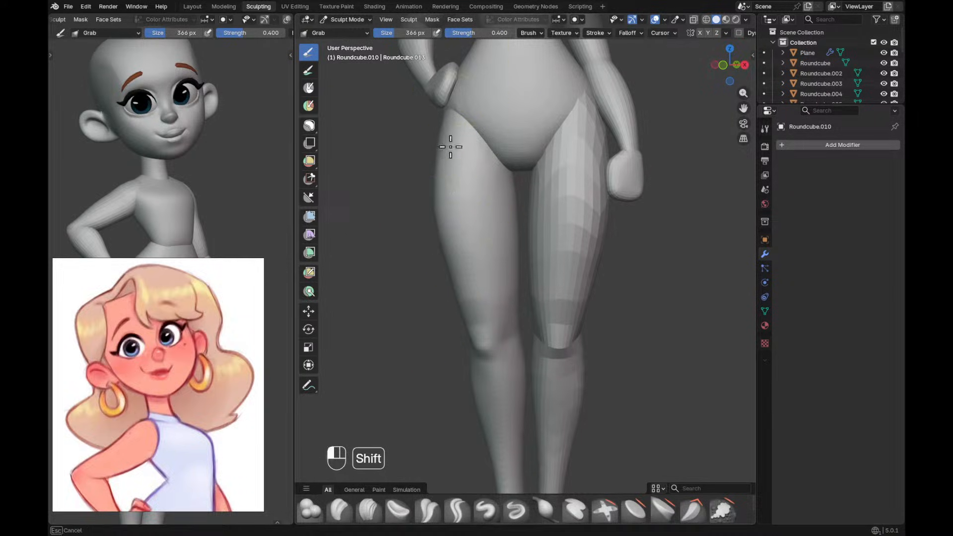
left_click_drag(468, 149, 486, 176, "alt+shift")
key("g")
key("f")
key("f")
key("f")
key("f")
left_click_drag(439, 132, 437, 128)
key("f")
left_click(432, 127)
Carve creases around the right kneecap using the Crease Polish brush at 88 px.
left_click_drag(244, 153, 243, 251, "ctrl+alt")
middle_click_drag(243, 252, 243, 211, "shift")
middle_click_drag(244, 210, 239, 120, "shift")
middle_click_drag(529, 335, 541, 263, "shift")
middle_click_drag(549, 352, 586, 296, "shift")
middle_click_drag(586, 308, 582, 281, "ctrl")
mouse_move(526, 325)
middle_mouse_down()
mouse_move(554, 333)
mouse_move(536, 312)
middle_mouse_up()
key("shift+c")
key("f")
key("f")
key("f")
key("f")
left_click(536, 323)
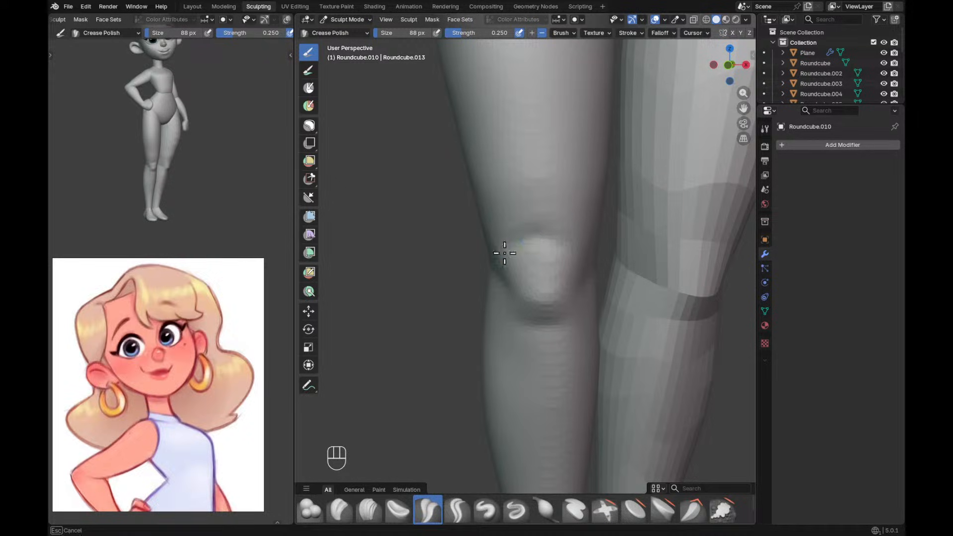
Enlarge the brush to 244 px and soften the sculpted right knee.
mouse_move(553, 237)
left_mouse_down("ctrl+alt")
mouse_move(540, 344)
mouse_move(558, 224)
left_mouse_up("ctrl+alt")
key("f")
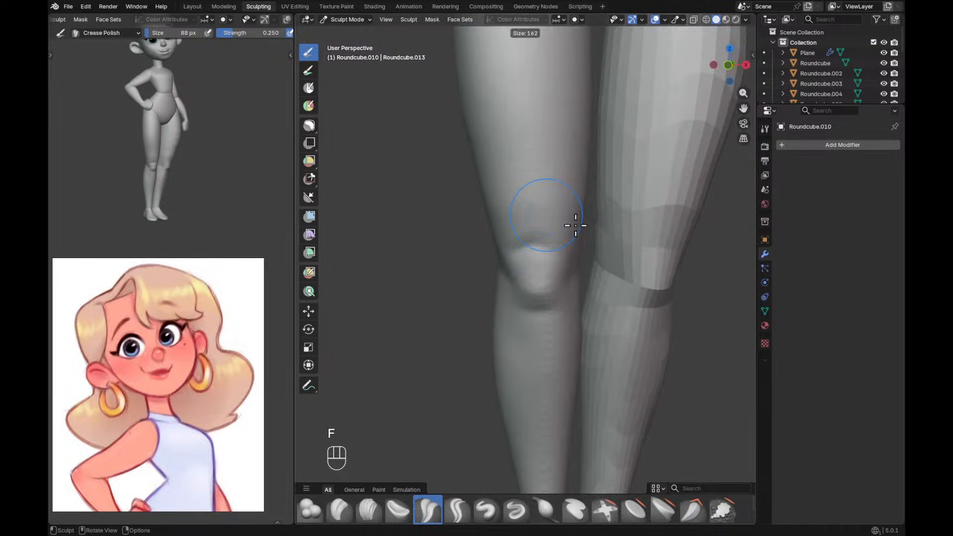
key("f")
left_click(582, 221)
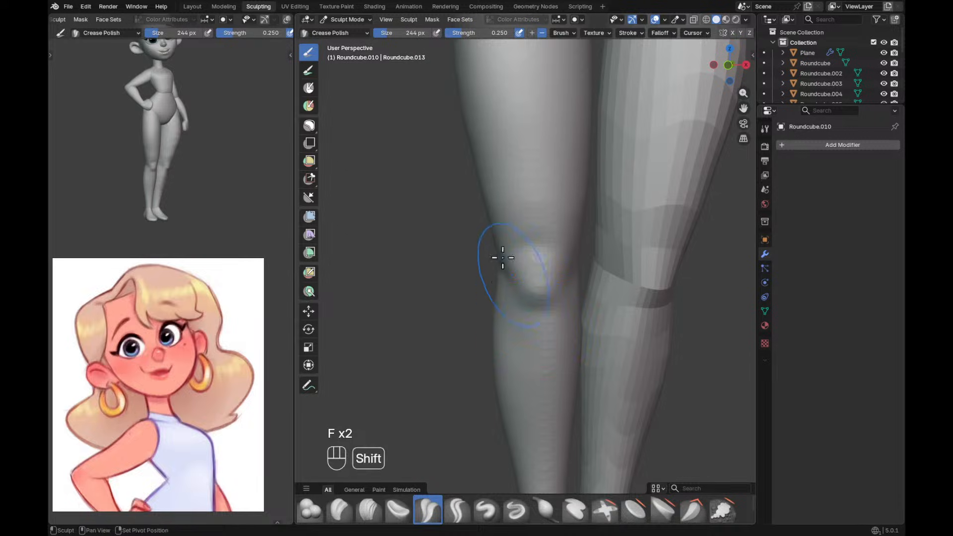
Redefine the edges of the right kneecap with the Crease Polish brush at 82 px.
left_click_drag(546, 313, 549, 291, "ctrl+alt")
key("shift+c")
key("f")
left_click(502, 287)
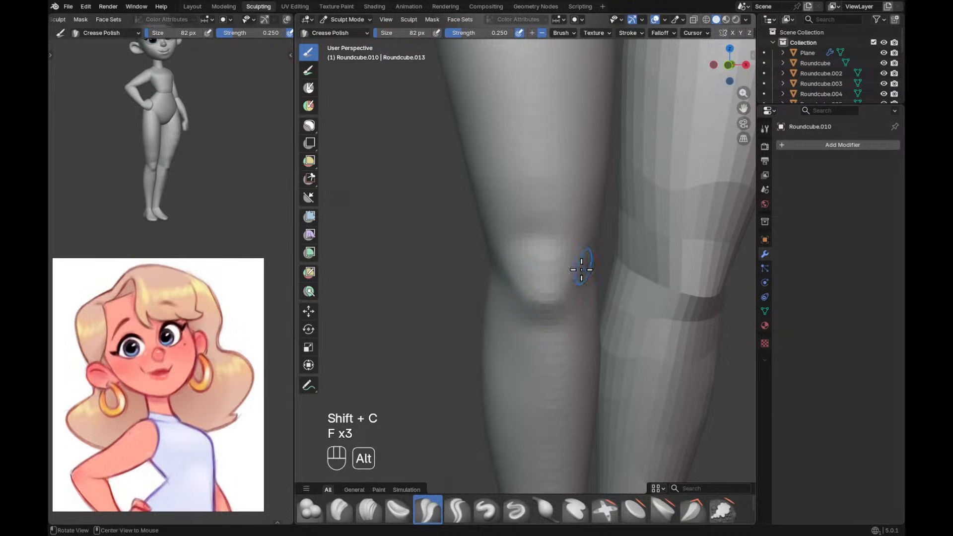
left_click_drag(584, 267, 604, 268, "alt")
left_click_drag(561, 322, 504, 254, "alt")
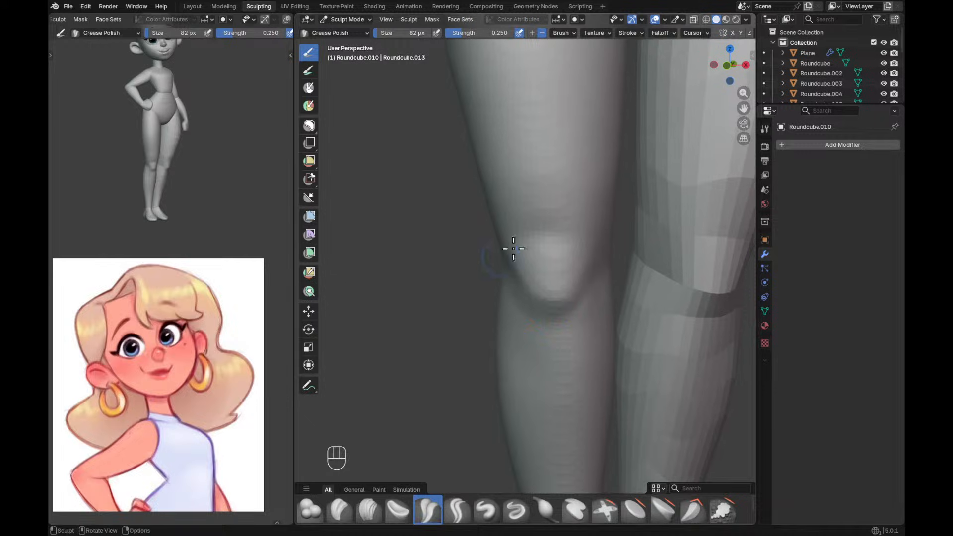
Set the brush size to 220 px and switch sculpting to the character's left leg.
mouse_move(536, 218)
left_mouse_down("ctrl+alt")
mouse_move(576, 297)
mouse_move(610, 287)
mouse_move(615, 331)
mouse_move(578, 334)
mouse_move(610, 289)
mouse_move(636, 213)
mouse_move(606, 251)
left_mouse_up("ctrl+alt")
key("f")
left_click(611, 279)
key("alt+q")
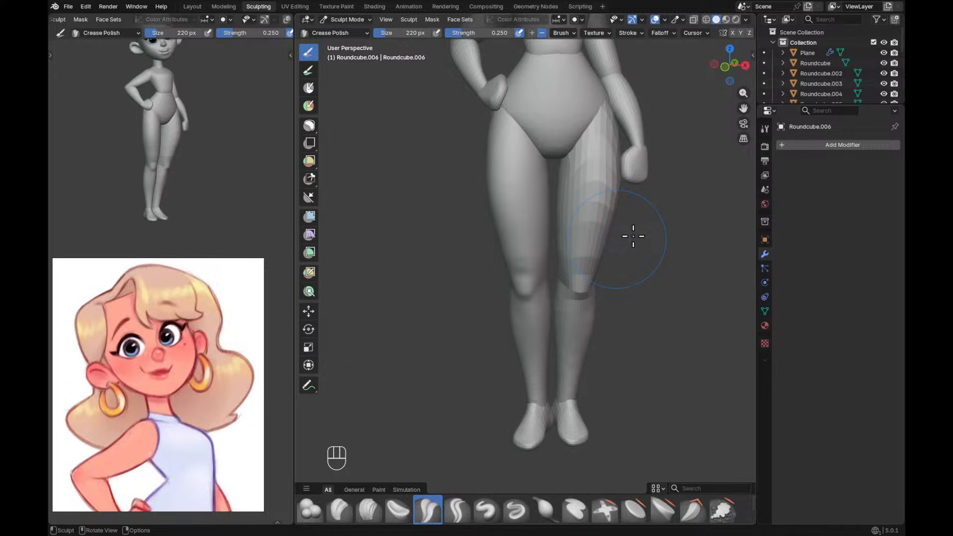
Lower the left leg's voxel size and remesh the leg.
left_click_drag(655, 268, 638, 247, "ctrl+alt")
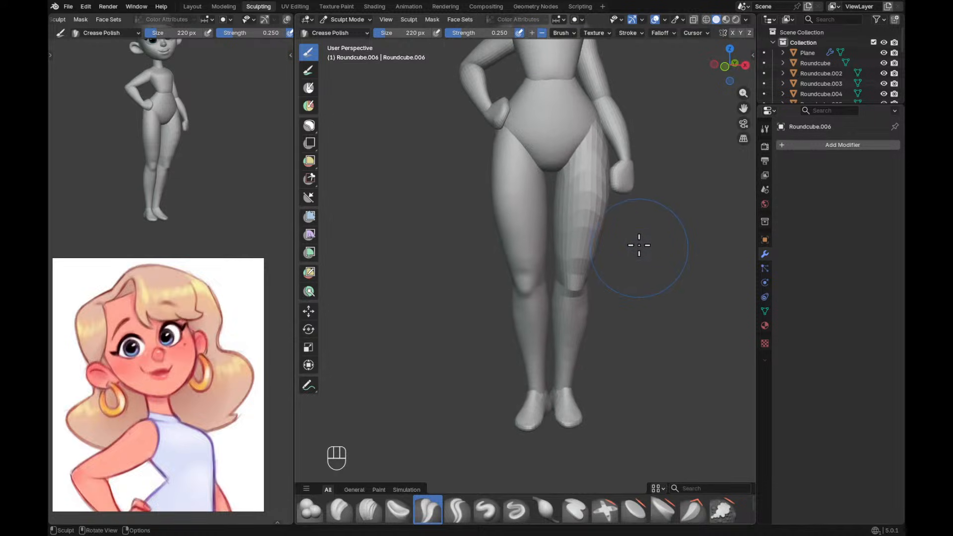
key("r")
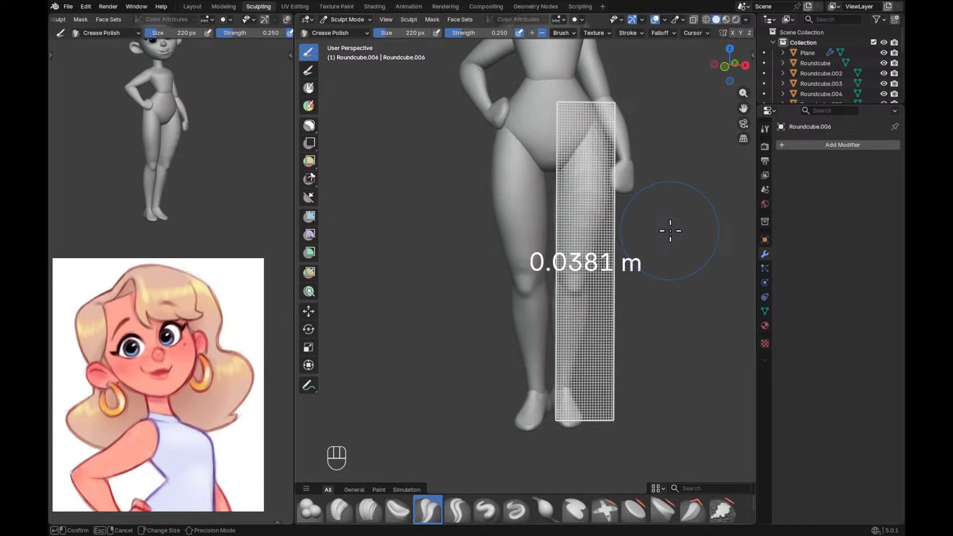
left_click(672, 230)
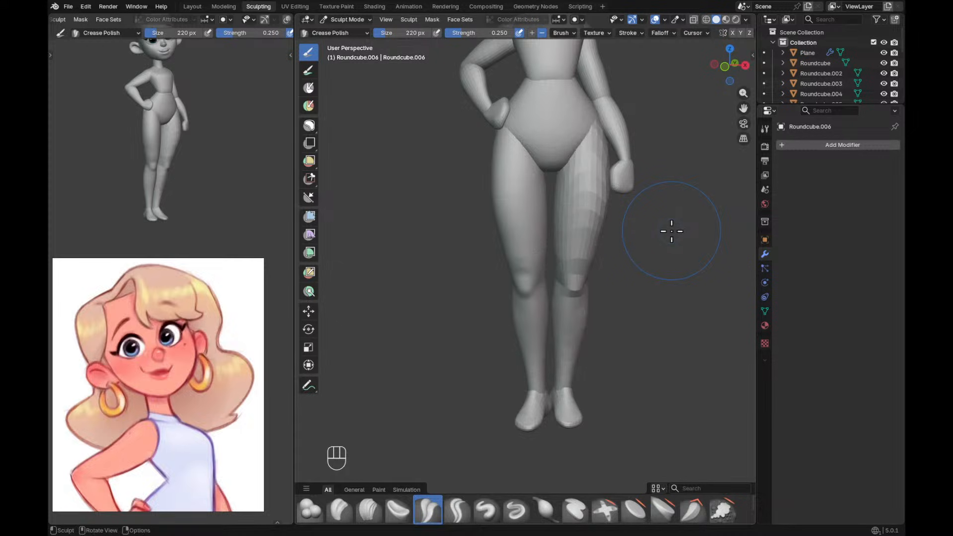
key("r")
left_click(685, 230)
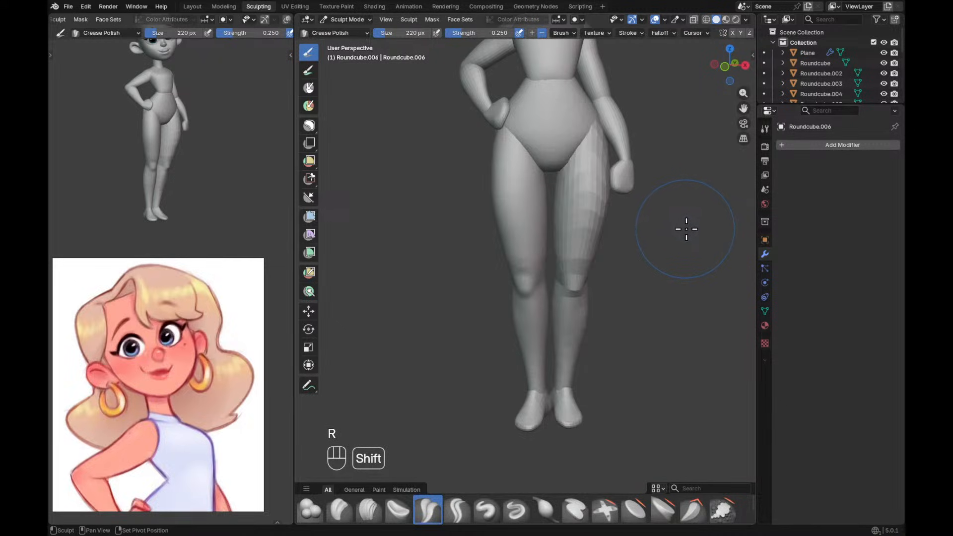
key("r")
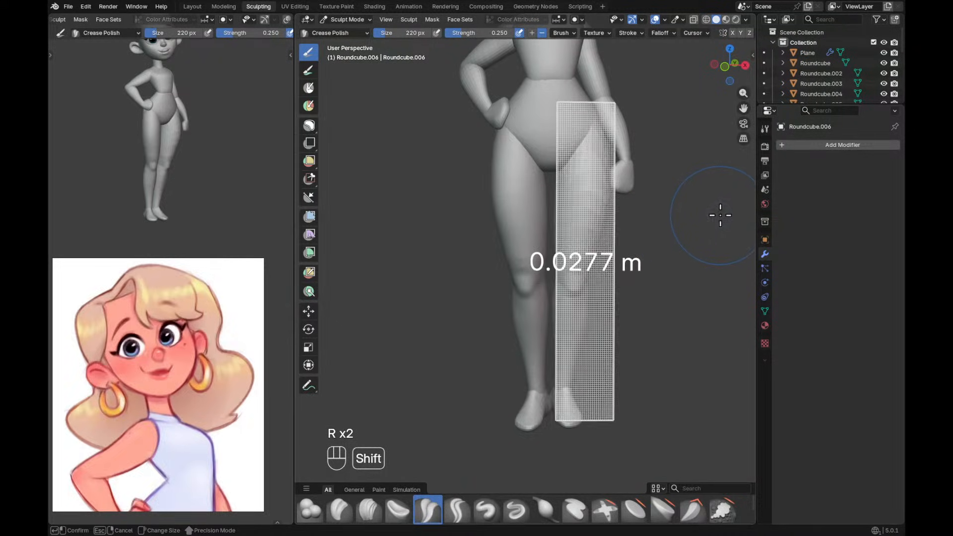
left_click(694, 226)
key("r")
key("Escape")
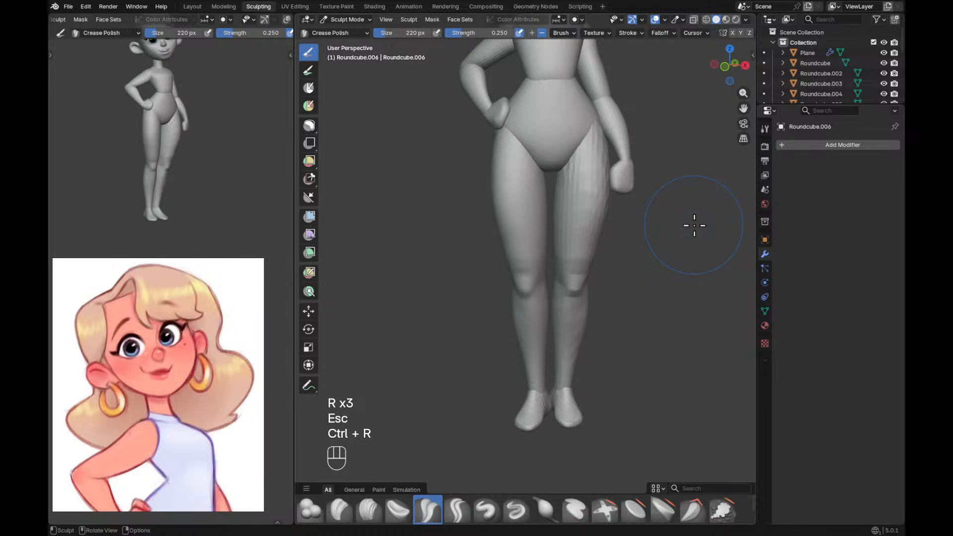
Pick the Grab brush, resize it and smooth the front of the left leg from the knee down.
key("g")
key("f")
key("f")
mouse_move(579, 259)
left_mouse_down("shift")
mouse_move(561, 334)
mouse_move(563, 398)
left_mouse_up("shift")
Adjust the upper thigh of the left leg from behind and smooth the back of its knee and calf.
middle_click_drag(639, 354, 533, 348)
mouse_move(610, 351)
middle_mouse_down()
mouse_move(553, 353)
mouse_move(516, 380)
mouse_move(529, 333)
middle_mouse_up()
key("f")
key("f")
left_click(490, 357)
left_click_drag(450, 175, 486, 193)
mouse_move(476, 362)
left_mouse_down("shift")
mouse_move(489, 432)
mouse_move(482, 338)
left_mouse_up("shift")
left_click_drag(500, 392, 461, 298, "shift")
mouse_move(485, 342)
left_mouse_down("shift")
mouse_move(506, 381)
mouse_move(512, 433)
left_mouse_up("shift")
Define the crease behind the left knee with the Crease Polish brush at 90 px, and switch to the right leg.
scroll(540, 325, "up", 2)
middle_click_drag(540, 325, 598, 323, "alt")
scroll(598, 323, "up", 2)
key("shift+c")
key("f")
key("f")
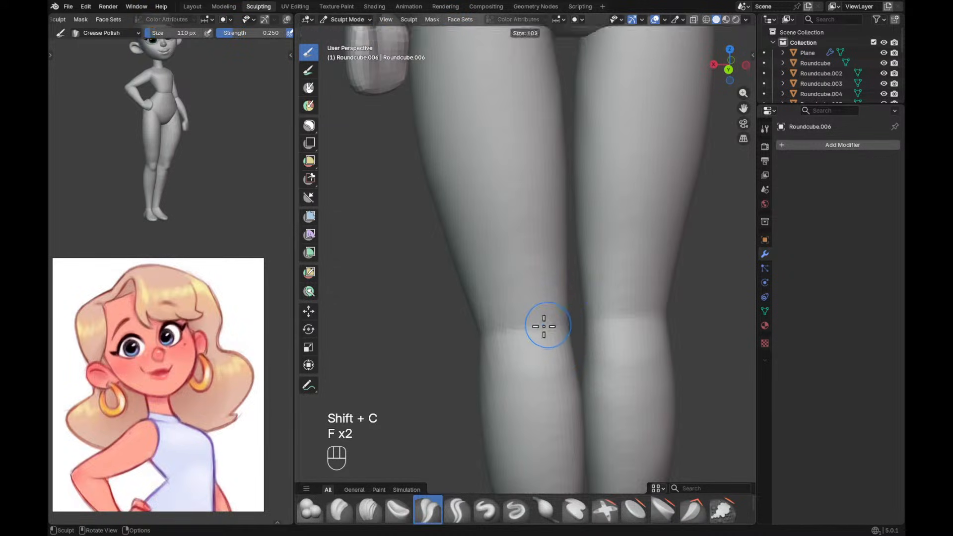
key("alt+q")
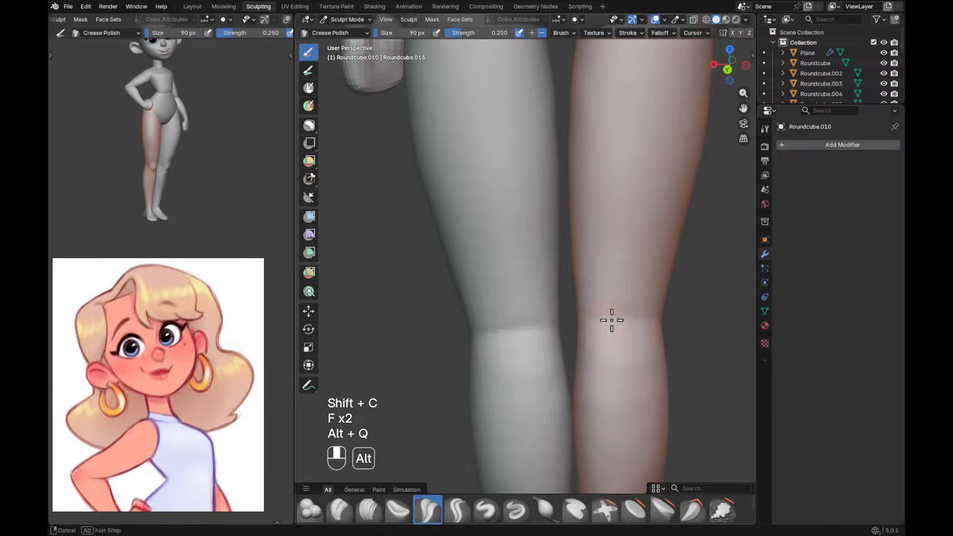
left_click_drag(594, 303, 593, 367, "ctrl+alt")
Switch to the left leg and carve the crease beneath its kneecap with the Crease Polish brush at 68 px.
key("alt+q")
left_click_drag(502, 278, 640, 288, "alt")
left_click_drag(591, 328, 588, 288, "ctrl+alt")
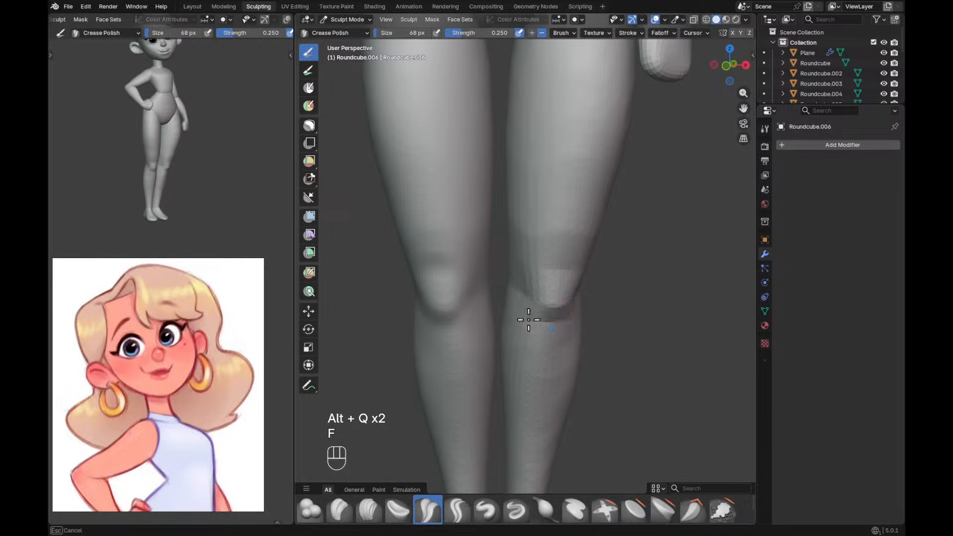
left_click_drag(563, 320, 559, 315)
left_click_drag(640, 312, 583, 310, "alt")
Enlarge the brush to 324 px and smooth the left leg along the thigh and shin.
key("f")
left_click(683, 300)
key("f")
left_click(695, 299)
scroll(610, 194, "down", 3)
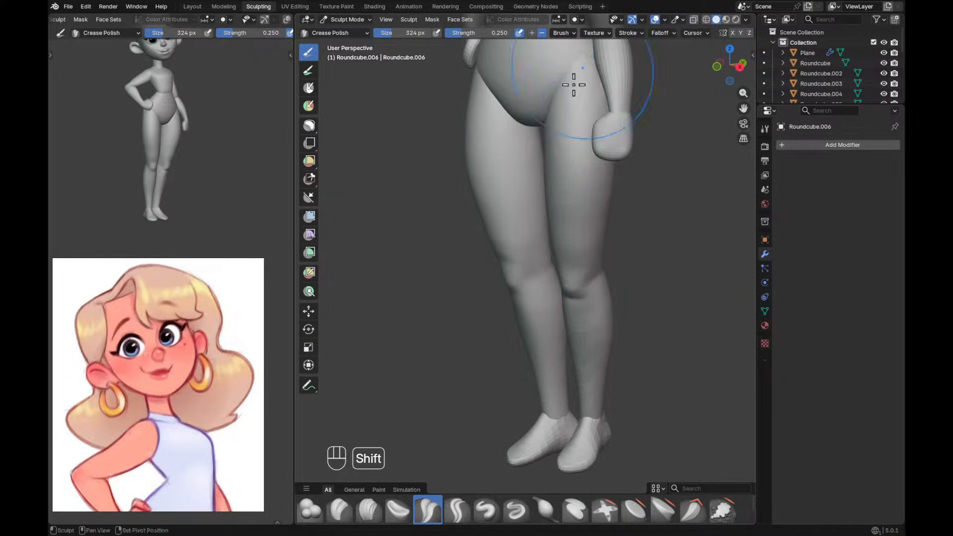
mouse_move(587, 395)
left_mouse_down("shift")
mouse_move(600, 377)
mouse_move(593, 350)
left_mouse_up("shift")
mouse_move(533, 292)
middle_mouse_down("alt")
mouse_move(585, 281)
mouse_move(596, 301)
mouse_move(539, 297)
mouse_move(602, 263)
middle_mouse_up("alt")
mouse_move(603, 263)
middle_mouse_down("alt")
mouse_move(574, 251)
mouse_move(616, 266)
mouse_move(680, 222)
middle_mouse_up("alt")
Reduce the Crease Polish brush to 74 px and define the edges of the left kneecap from the front.
key("shift+c")
key("f")
key("f")
key("f")
middle_click_drag(641, 248, 502, 265, "alt")
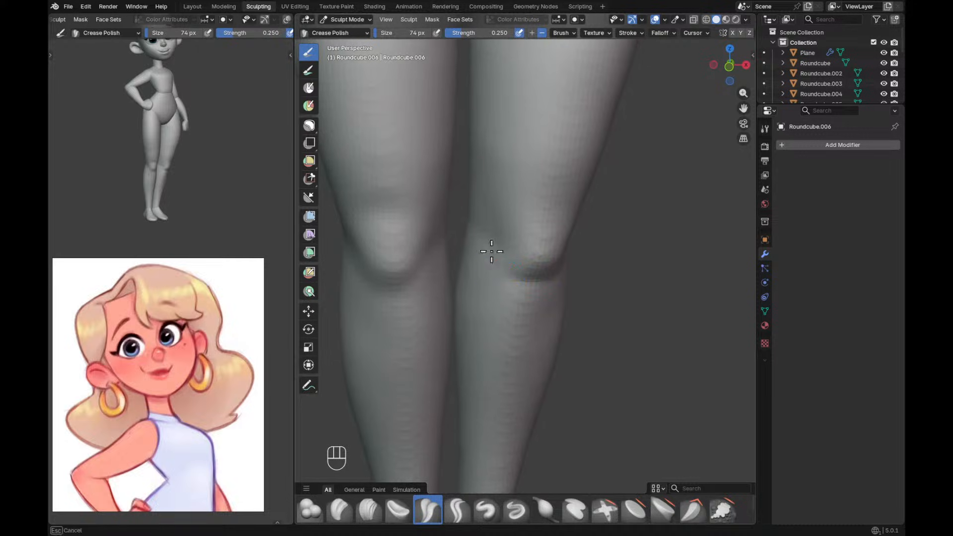
left_click_drag(539, 239, 560, 241, "ctrl+alt")
left_click_drag(560, 242, 549, 240, "alt")
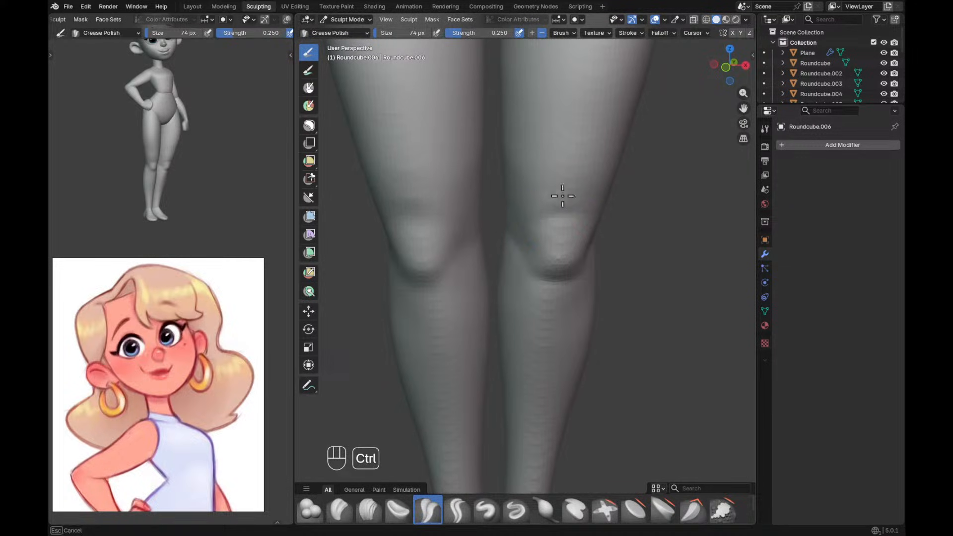
left_click_drag(589, 204, 566, 267, "ctrl+alt")
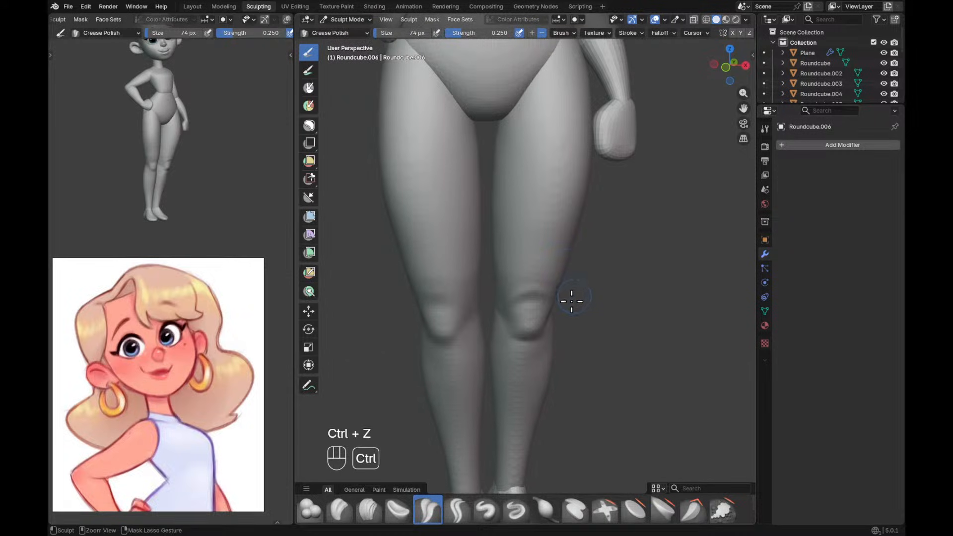
Enlarge the brush to 226 px and soften the area around the left kneecap and lower thigh.
mouse_move(555, 338)
left_mouse_down("ctrl+alt")
mouse_move(567, 264)
mouse_move(557, 265)
left_mouse_up("ctrl+alt")
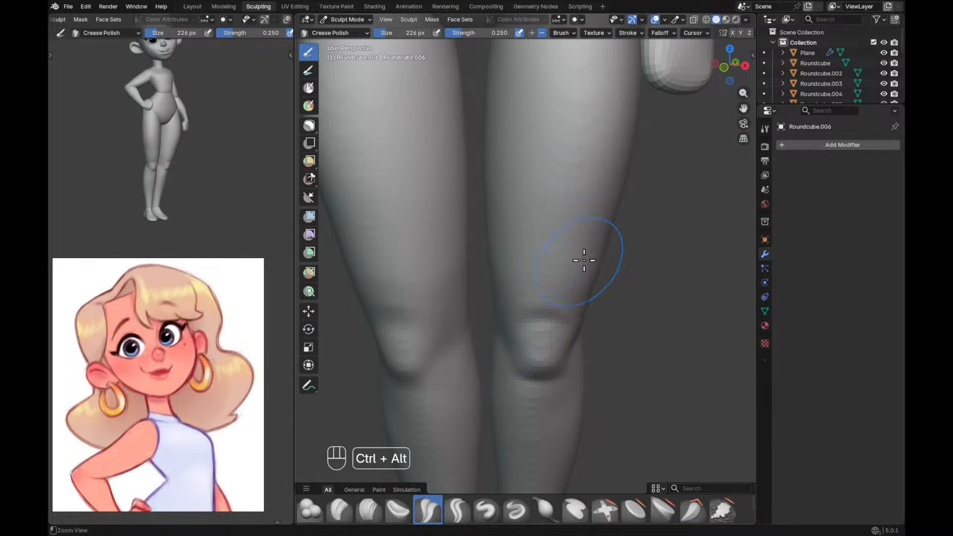
left_click_drag(583, 260, 565, 269, "ctrl+alt")
left_click_drag(530, 312, 514, 415, "ctrl+alt")
left_click_drag(556, 248, 566, 330, "ctrl+alt")
mouse_move(617, 266)
left_mouse_down("ctrl+alt")
mouse_move(614, 299)
mouse_move(600, 297)
left_mouse_up("ctrl+alt")
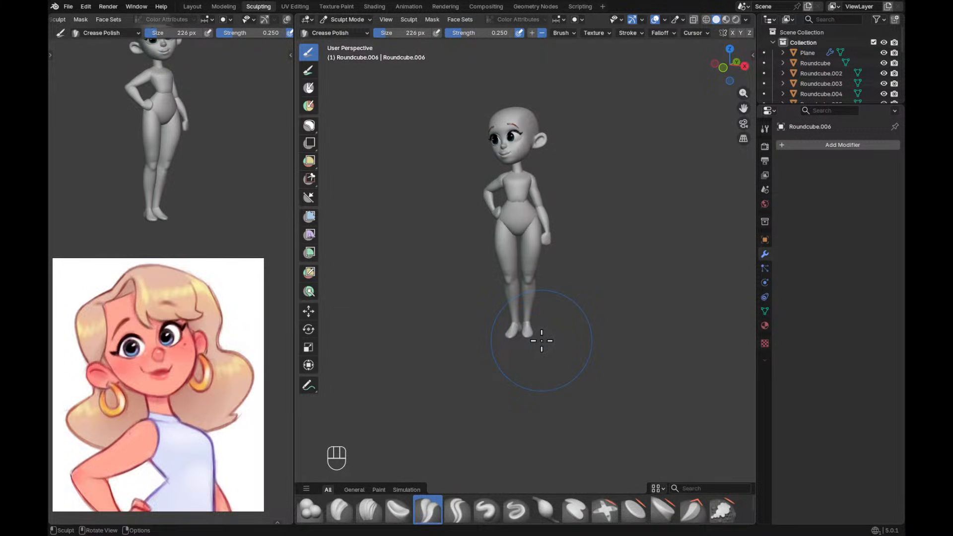
Make the feet active in the right orthographic view, enter Edit Mode and try rotating both foot meshes.
left_click_drag(579, 283, 579, 245, "ctrl+alt")
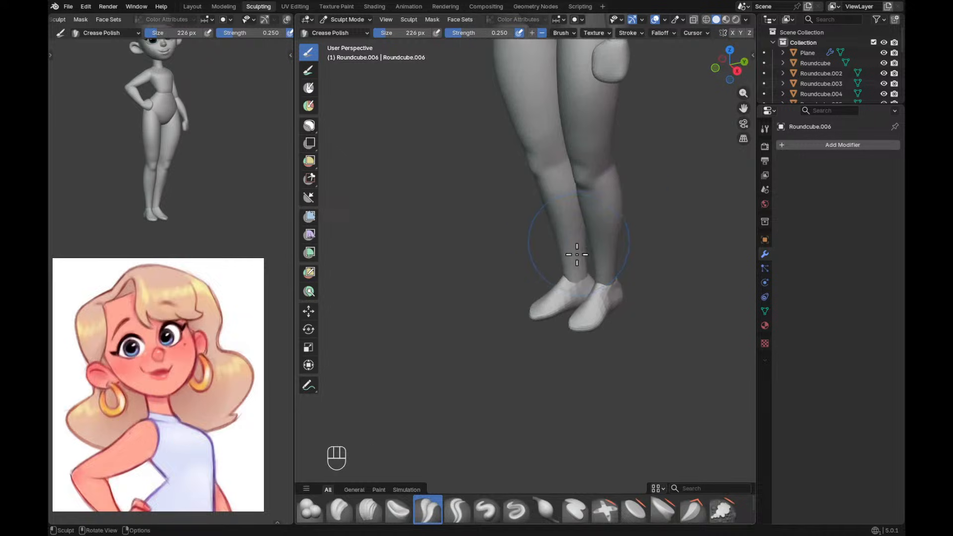
key("alt+q")
left_click_drag(632, 278, 602, 210, "ctrl+alt")
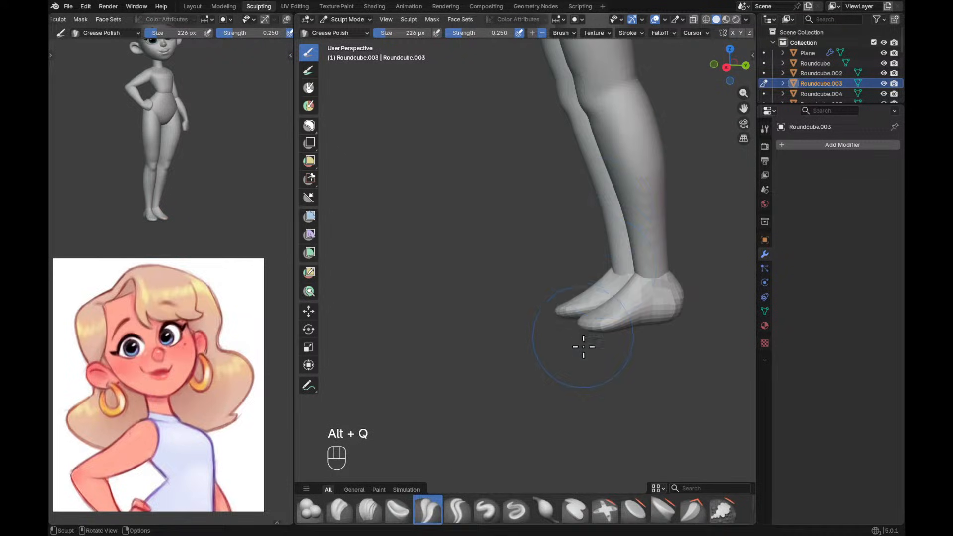
key("KP_3")
mouse_move(691, 342)
left_mouse_down("ctrl+alt")
mouse_move(617, 372)
mouse_move(591, 411)
mouse_move(646, 267)
mouse_move(676, 318)
left_mouse_up("ctrl+alt")
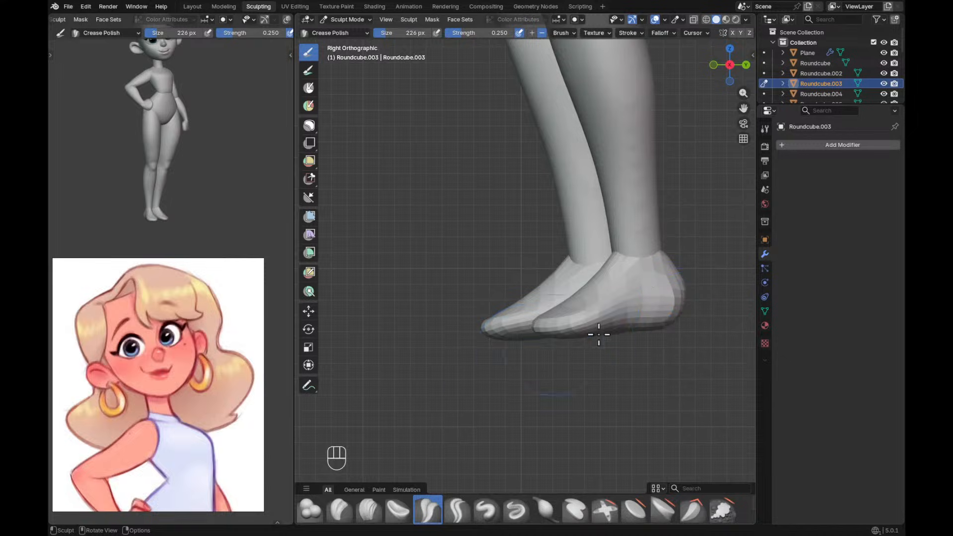
key("ctrl+Tab")
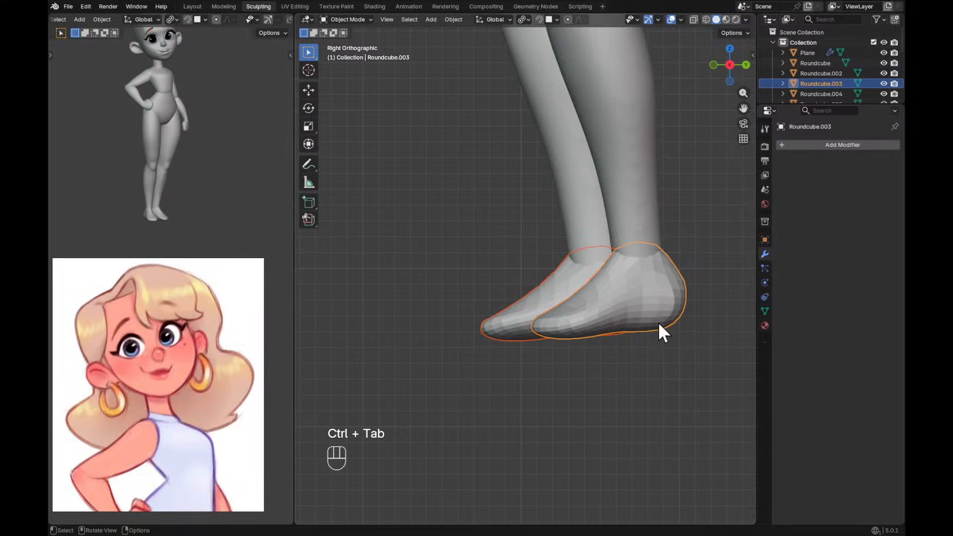
key("Tab")
key("r")
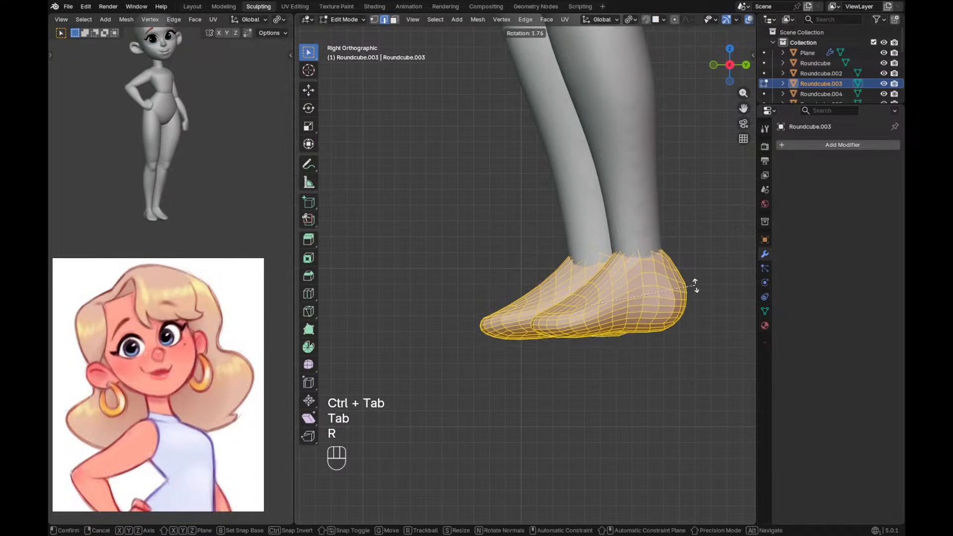
key("Escape")
Set the pivot to Median Point, then rotate both feet flatter and raise them along the Z axis.
key("period")
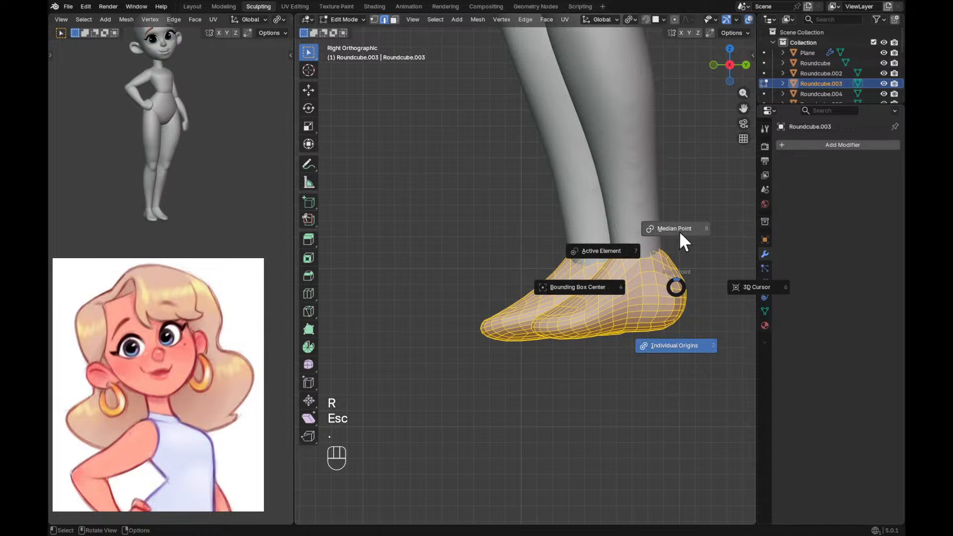
key("r")
key("g")
key("z")
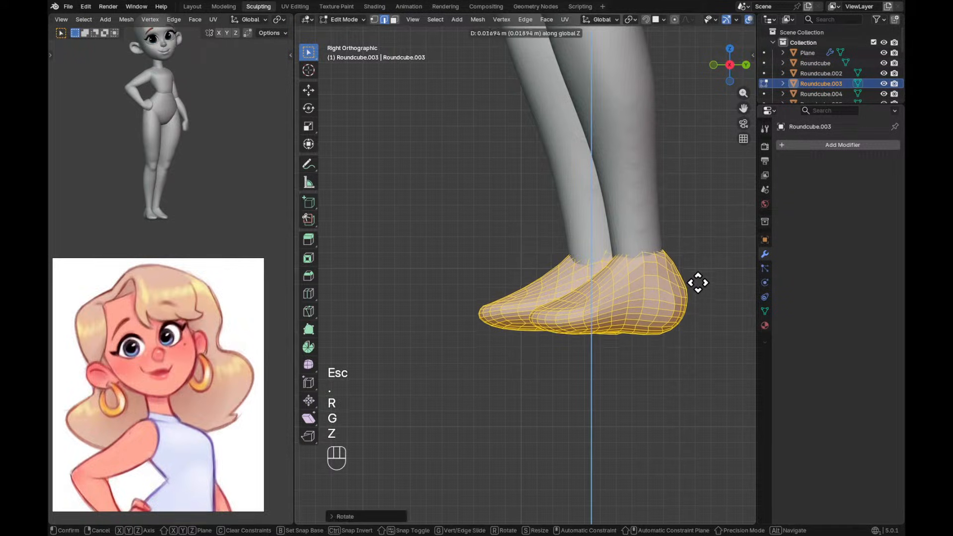
left_click(712, 258)
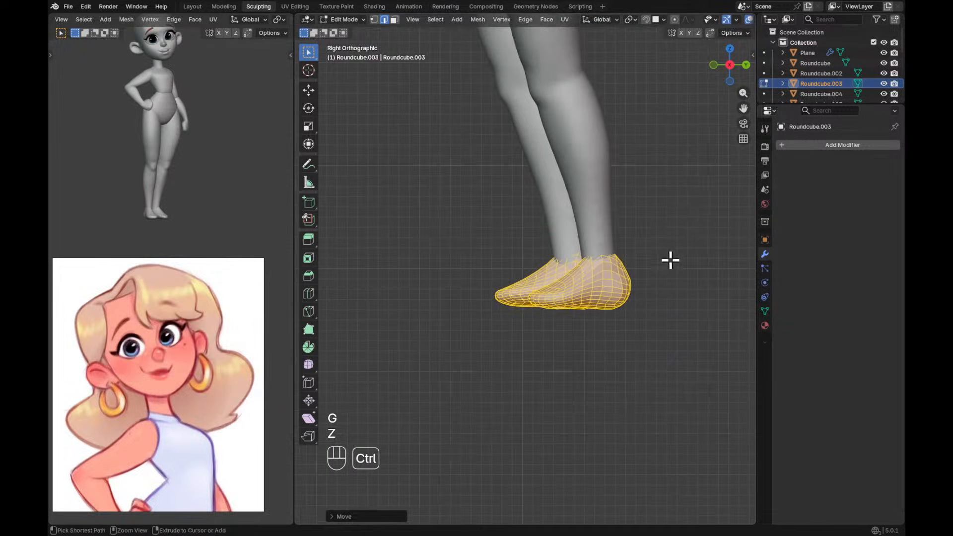
Return to Sculpt Mode on the left foot, adjust its voxel size and remesh it.
key("ctrl+Tab")
mouse_move(632, 289)
middle_mouse_down()
mouse_move(672, 317)
mouse_move(505, 280)
mouse_move(623, 283)
middle_mouse_up()
key("alt+q")
key("ctrl+Tab")
key("ctrl+Tab")
middle_click_drag(588, 316, 597, 230)
key("r")
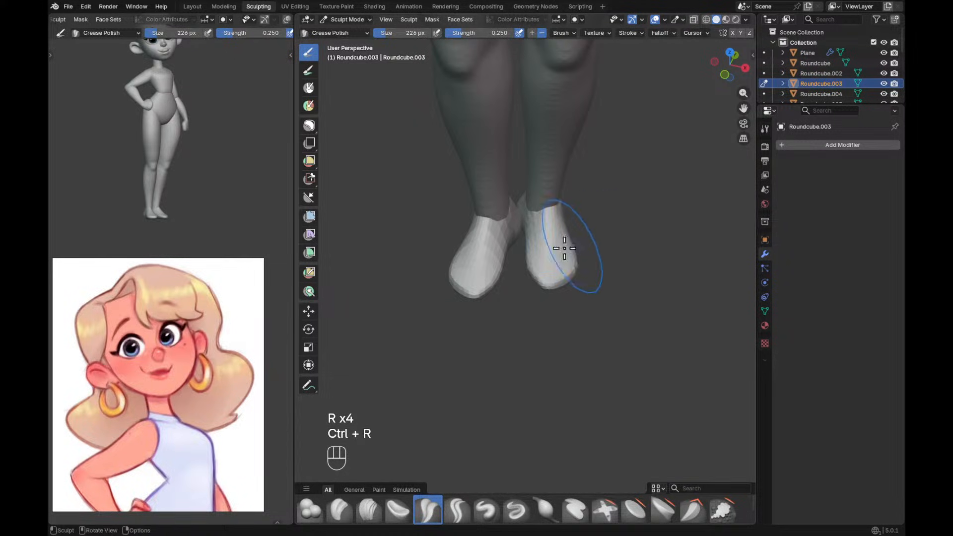
Pick the Grab brush, resize it and reshape the front of the left foot.
mouse_move(487, 302)
middle_mouse_down()
mouse_move(571, 312)
mouse_move(599, 266)
mouse_move(542, 267)
middle_mouse_up()
key("f")
left_click(604, 274)
key("g")
key("f")
key("g")
key("f")
left_click(561, 251)
left_click_drag(520, 260, 532, 255)
Set the Grab brush size to 272 px and smooth the faceted surface of the left foot.
key("f")
key("f")
left_click(515, 270)
key("f")
key("f")
left_click(471, 285)
mouse_move(477, 298)
left_mouse_down("shift")
mouse_move(485, 329)
mouse_move(534, 283)
mouse_move(552, 297)
left_mouse_up("shift")
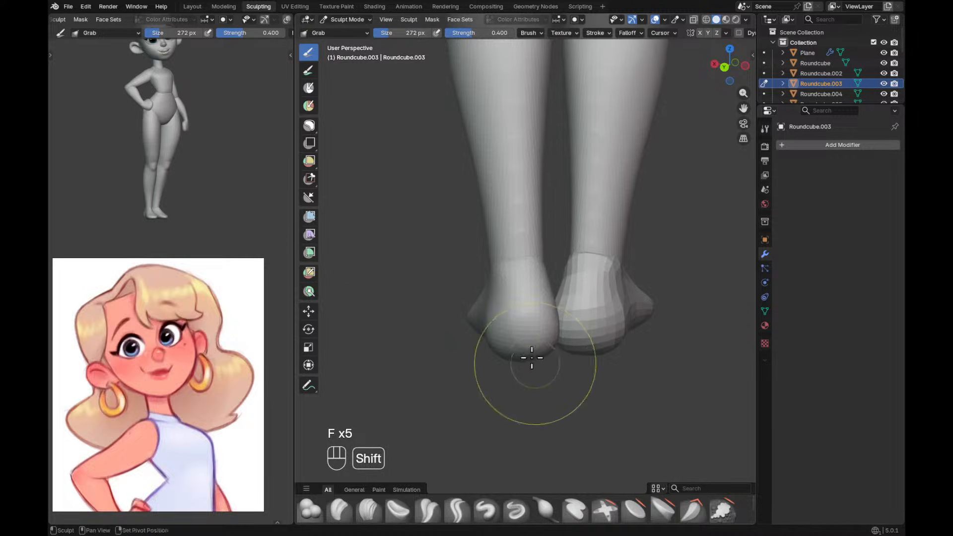
Shape the left heel and ankle from the side with the Grab brush at 302 px.
middle_click_drag(499, 341, 624, 237)
left_click_drag(596, 228, 635, 280, "alt")
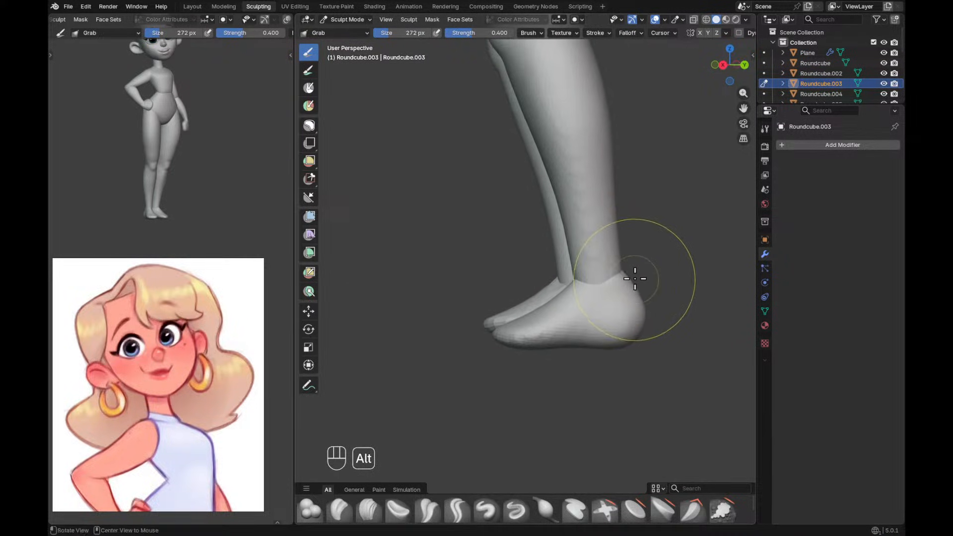
key("g")
key("f")
key("g")
key("f")
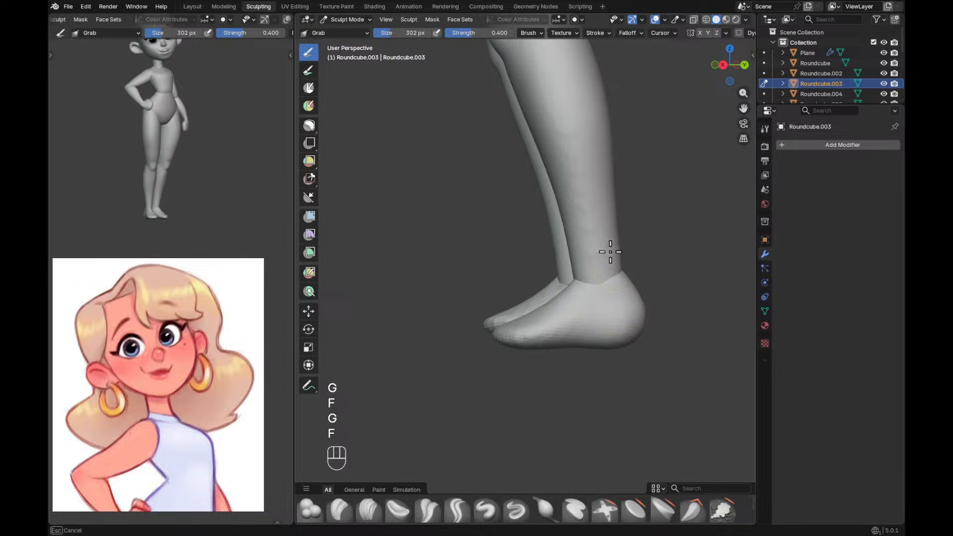
Reshape the instep and toe area of the left foot with the Grab brush at 254 px.
key("f")
key("f")
key("f")
left_click_drag(563, 291, 572, 321, "alt")
left_click(603, 304)
key("f")
left_click(559, 306)
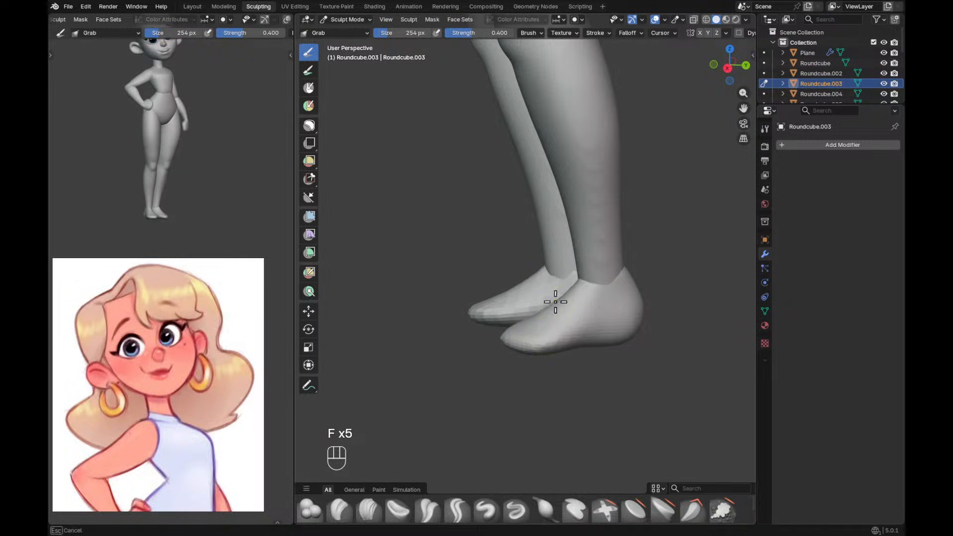
Reduce the Grab brush to 118 px and refine the left foot's ankle edge and heel.
key("f")
key("f")
left_click(613, 264)
key("f")
key("f")
left_click(607, 271)
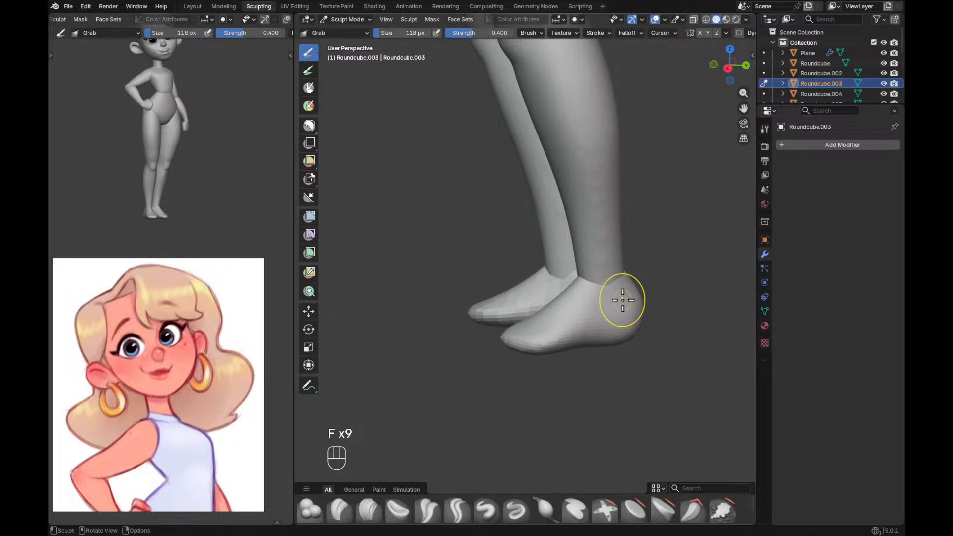
left_click_drag(658, 261, 636, 323, "alt+shift")
Switch to the left leg and reshape its knee and lower leg from the side, resizing the Grab brush as needed.
scroll(626, 324, "down", 1)
key("alt+q")
mouse_move(584, 259)
left_mouse_down("alt")
mouse_move(575, 236)
mouse_move(596, 264)
left_mouse_up("alt")
key("f")
left_click(615, 254)
key("f")
left_click(619, 248)
key("f")
key("f")
left_click(544, 224)
left_click_drag(543, 225, 581, 290)
Smooth the back of the left knee and calf with the brush at 196 px.
key("alt+q")
key("f")
scroll(594, 214, "up", 1)
left_click_drag(612, 244, 619, 246, "shift")
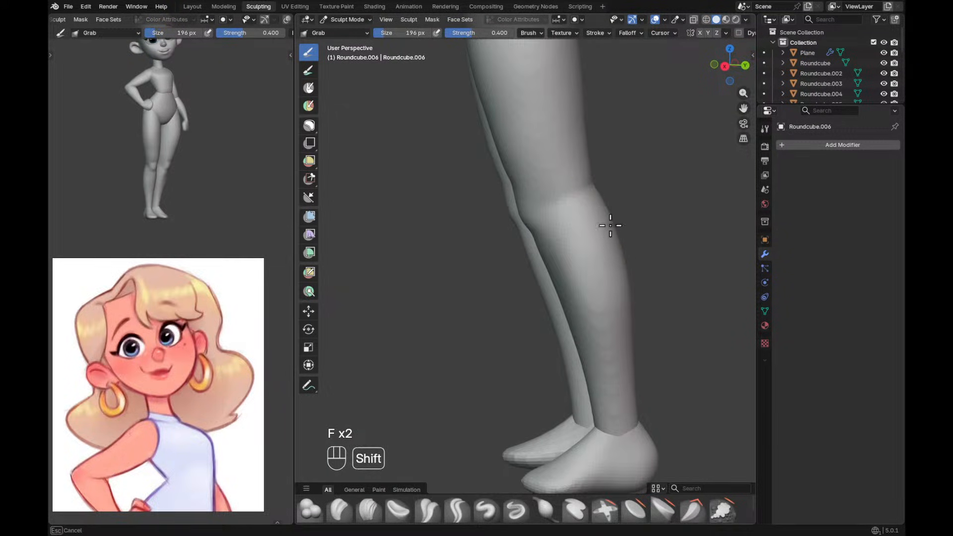
left_click_drag(625, 287, 624, 299, "shift")
mouse_move(584, 226)
left_mouse_down("alt+shift")
mouse_move(585, 268)
mouse_move(603, 307)
left_mouse_up("alt+shift")
Set the brush to 200 px and smooth the left thigh from the side.
key("f")
left_click(508, 170)
left_click_drag(506, 172, 516, 207, "shift")
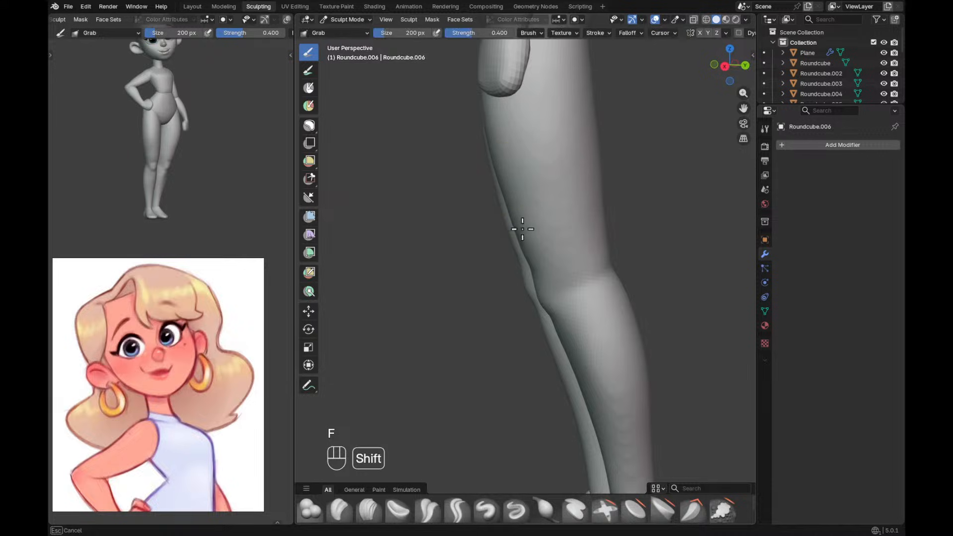
left_click_drag(522, 241, 587, 227, "shift")
left_click_drag(588, 110, 594, 164, "shift")
Switch to the right leg, undo the last stroke and smooth the shin up to the knee.
mouse_move(613, 202)
left_mouse_down("ctrl+alt")
mouse_move(615, 268)
mouse_move(578, 397)
left_mouse_up("ctrl+alt")
left_click_drag(521, 379, 590, 313, "alt")
mouse_move(607, 358)
left_mouse_down("alt")
mouse_move(610, 373)
mouse_move(574, 366)
mouse_move(619, 366)
left_mouse_up("alt")
key("alt+q")
mouse_move(500, 336)
left_mouse_down("alt")
mouse_move(513, 332)
mouse_move(536, 274)
left_mouse_up("alt")
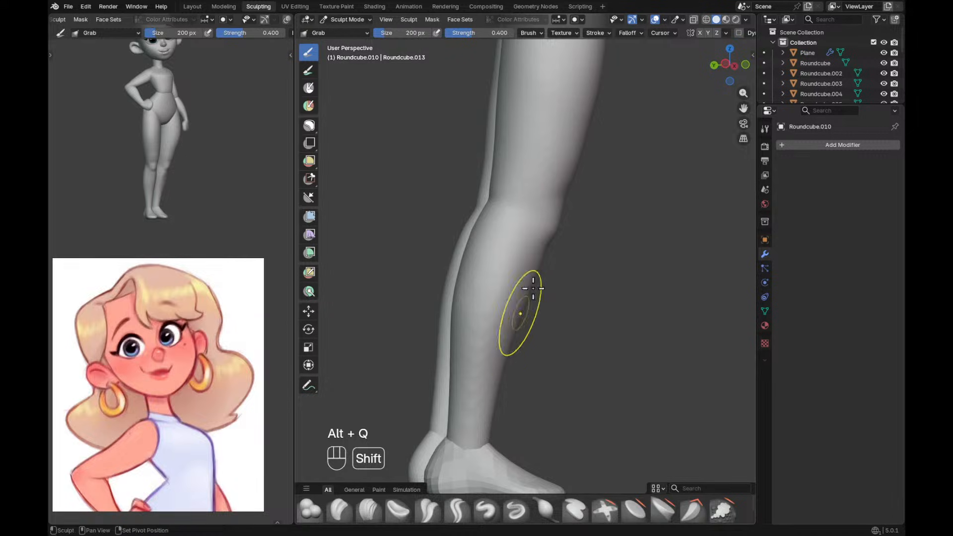
key("ctrl+z")
mouse_move(505, 367)
left_mouse_down("shift")
mouse_move(462, 270)
mouse_move(454, 368)
mouse_move(539, 225)
left_mouse_up("shift")
Switch to the right foot and remesh it.
key("alt+q")
left_click_drag(509, 316, 552, 318, "alt")
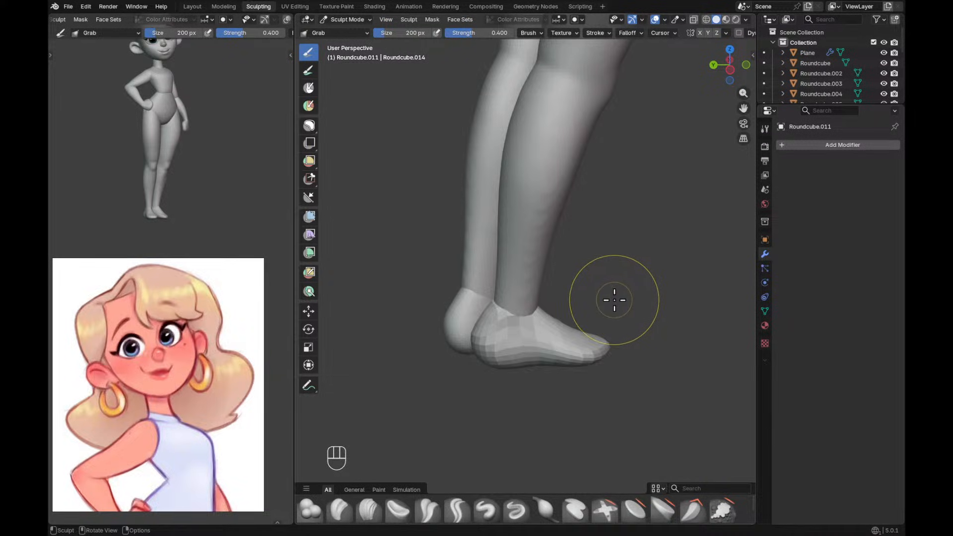
middle_click_drag(548, 305, 613, 317)
Enlarge the brush to 352 px and smooth the right foot around the ankle and heel.
key("f")
key("f")
left_click(645, 341)
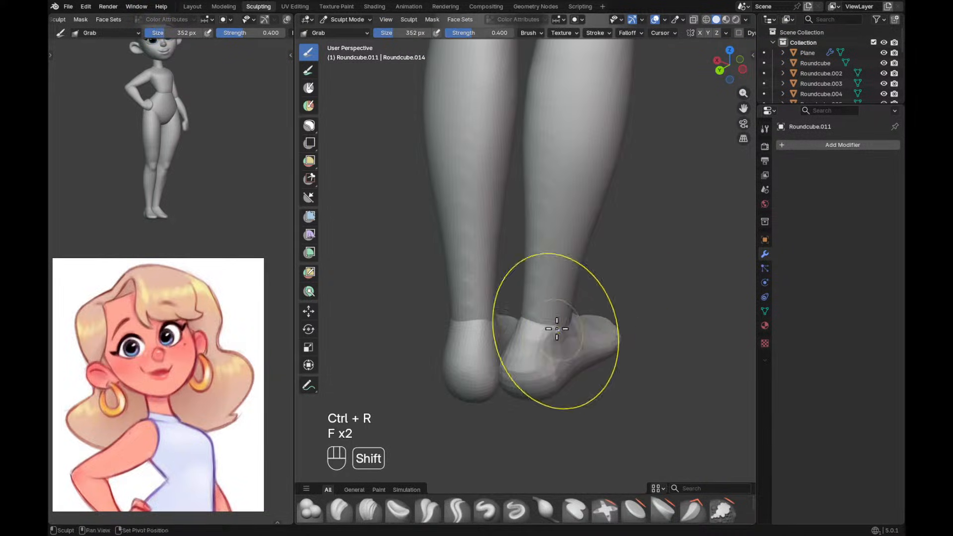
middle_click_drag(649, 334, 497, 323)
left_click_drag(497, 323, 485, 353, "shift")
mouse_move(477, 360)
left_mouse_down("shift")
mouse_move(427, 402)
mouse_move(479, 392)
left_mouse_up("shift")
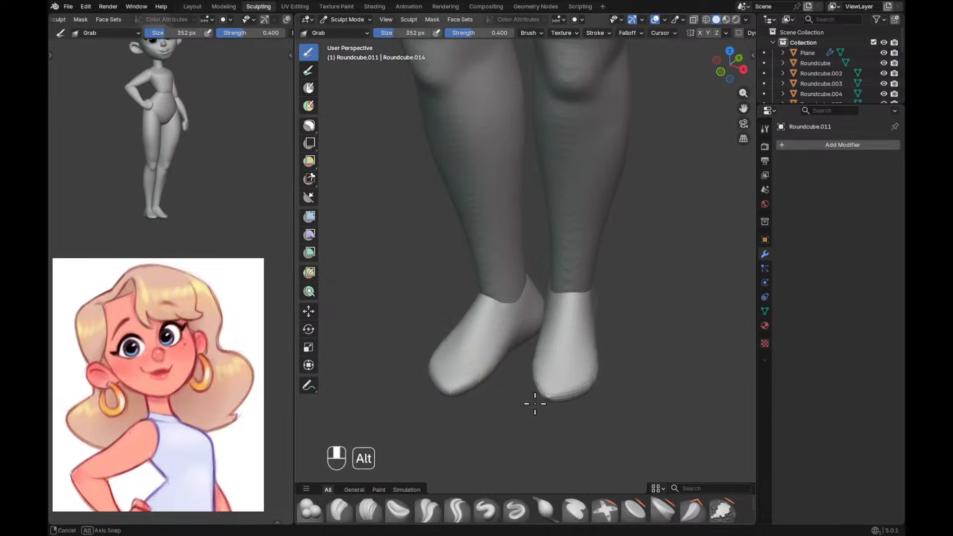
Reduce the Grab brush to 206 px and reshape the toe end of the right foot.
middle_click_drag(521, 398, 546, 415)
key("f")
key("f")
left_click(497, 388)
key("f")
left_click(496, 361)
Switch to the left foot, set its voxel size to about 0.0124 m and remesh it.
key("alt+q")
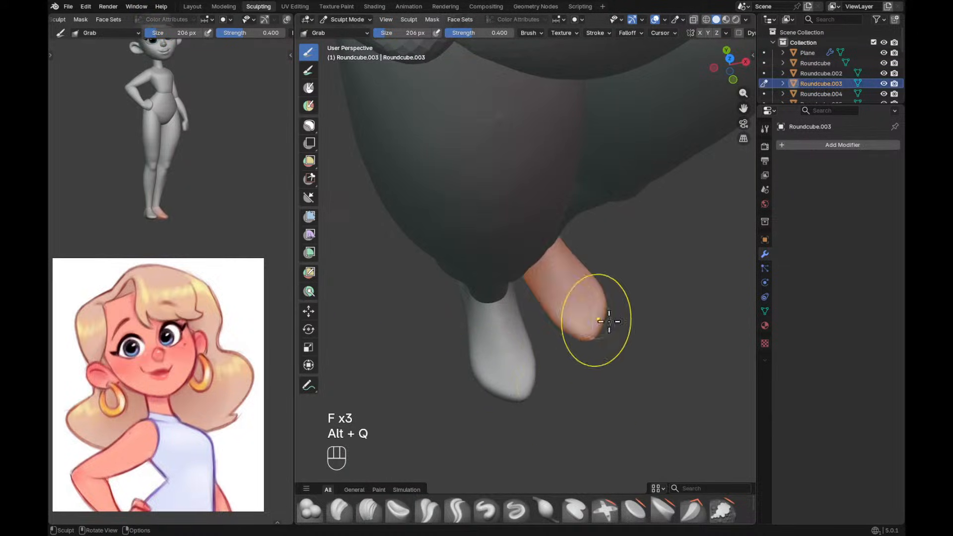
middle_click_drag(595, 319, 606, 272)
key("r")
key("shift")
key("r")
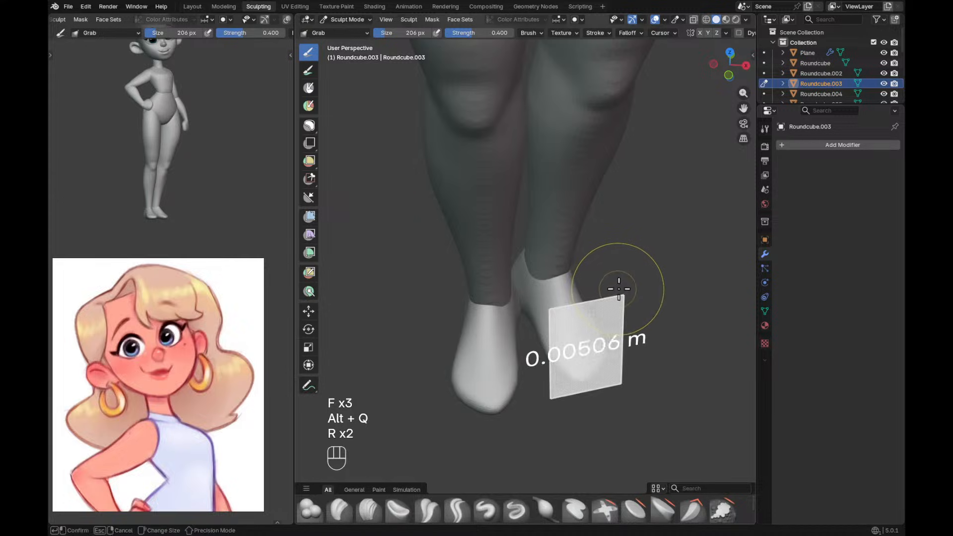
key("Escape")
key("r")
key("shift")
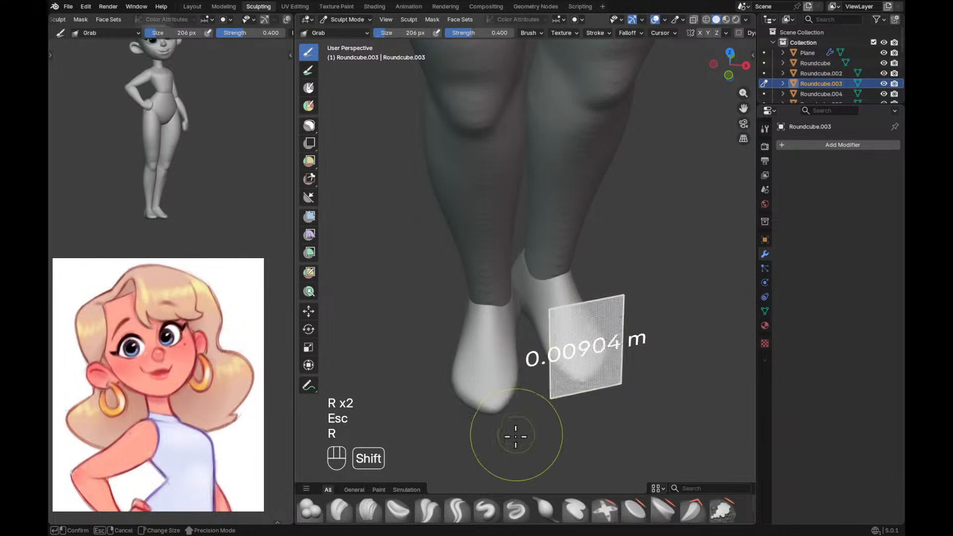
left_click(515, 436)
key("r")
key("shift")
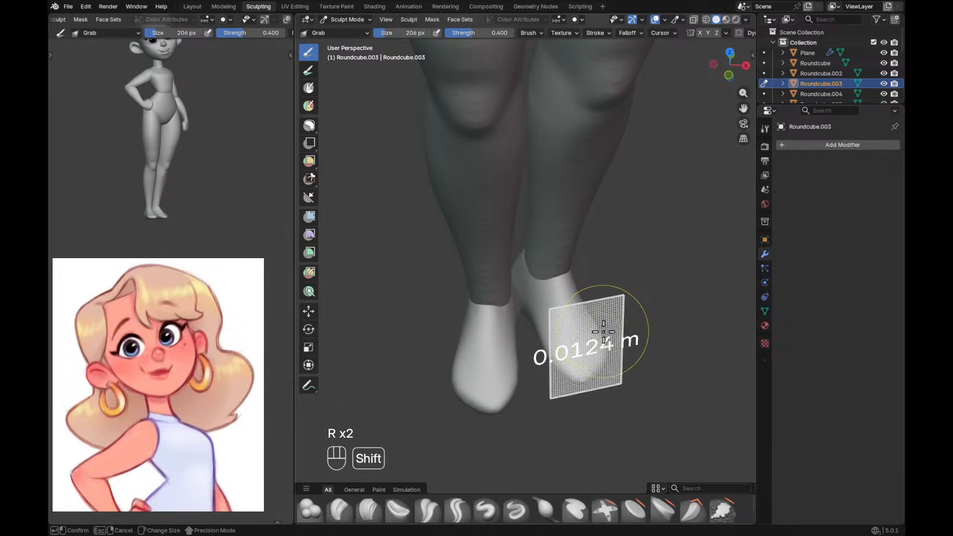
left_click(605, 331)
key("ctrl+r")
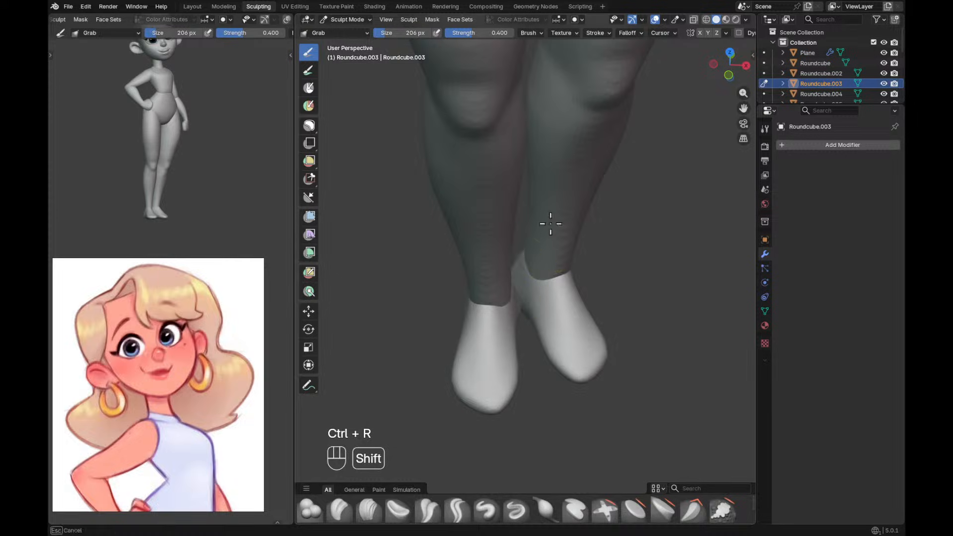
Frame the character in both viewports, select the right upper arm in Object Mode and return to Sculpt Mode.
mouse_move(644, 129)
left_mouse_down("ctrl+alt")
mouse_move(602, 328)
mouse_move(617, 255)
left_mouse_up("ctrl+alt")
key("ctrl+Tab")
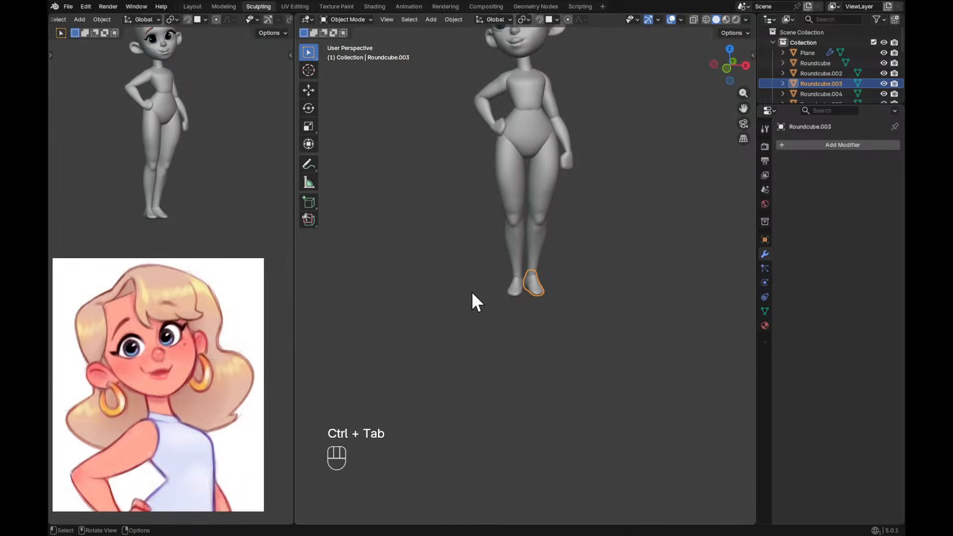
mouse_move(231, 175)
left_mouse_down("alt+shift")
mouse_move(232, 213)
mouse_move(233, 190)
left_mouse_up("alt+shift")
left_click_drag(586, 152, 535, 284, "alt+shift")
left_click(535, 277)
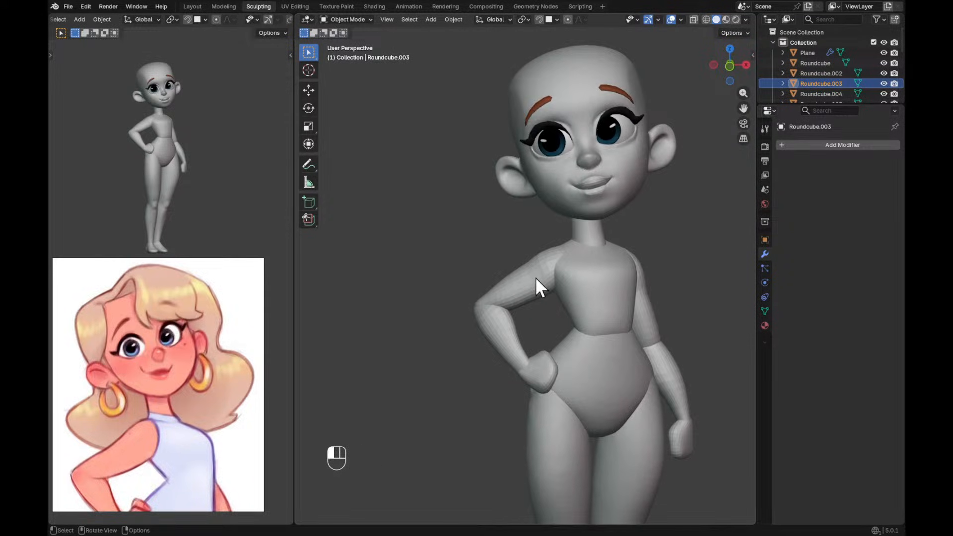
key("ctrl+Tab")
left_click_drag(575, 308, 645, 254, "alt")
mouse_move(645, 254)
left_mouse_down("alt+shift")
mouse_move(652, 250)
mouse_move(602, 249)
left_mouse_up("alt+shift")
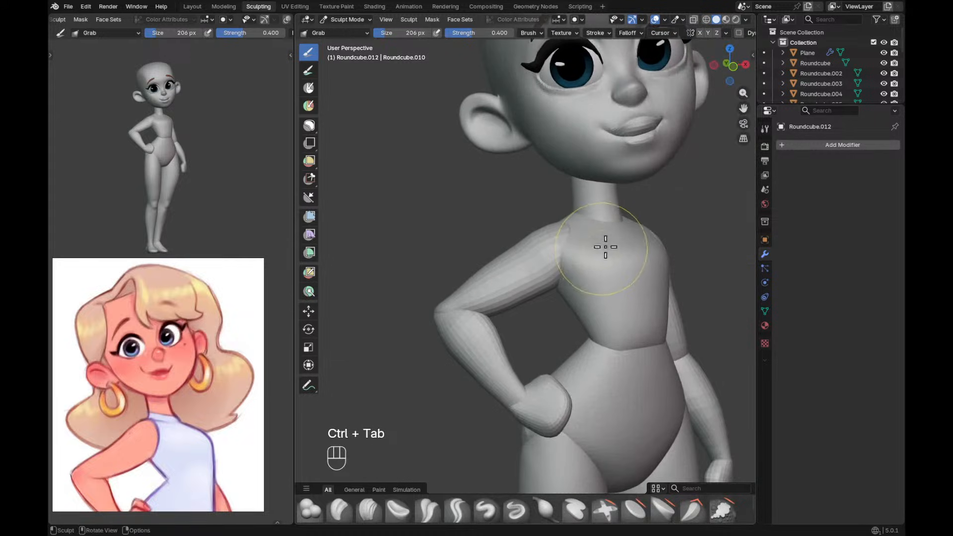
Set a finer voxel size for the right upper arm, remesh it and smooth its surface from shoulder to elbow.
key("r")
left_click(635, 236)
key("r")
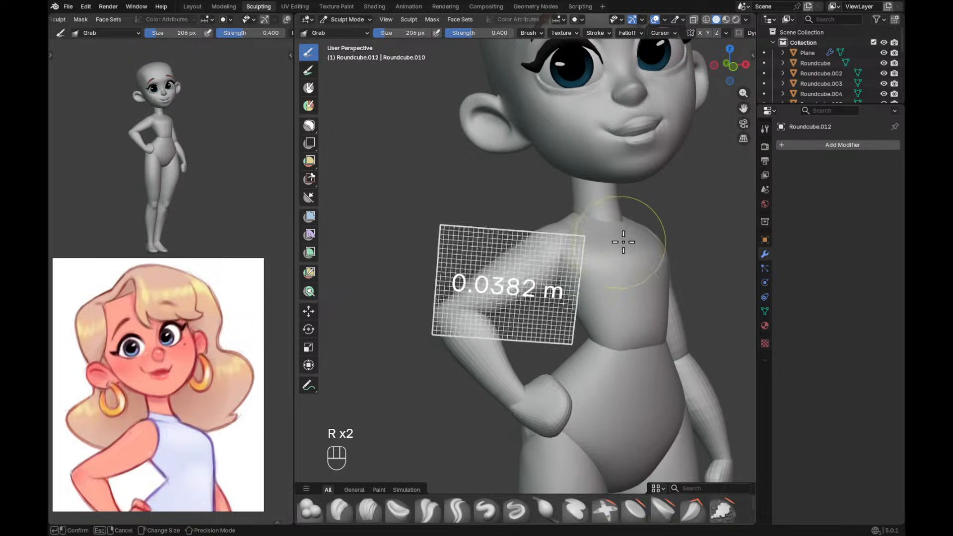
left_click(634, 241)
key("ctrl+r")
left_click_drag(452, 312, 441, 294, "shift")
mouse_move(521, 244)
left_mouse_down("shift")
mouse_move(471, 280)
mouse_move(542, 262)
left_mouse_up("shift")
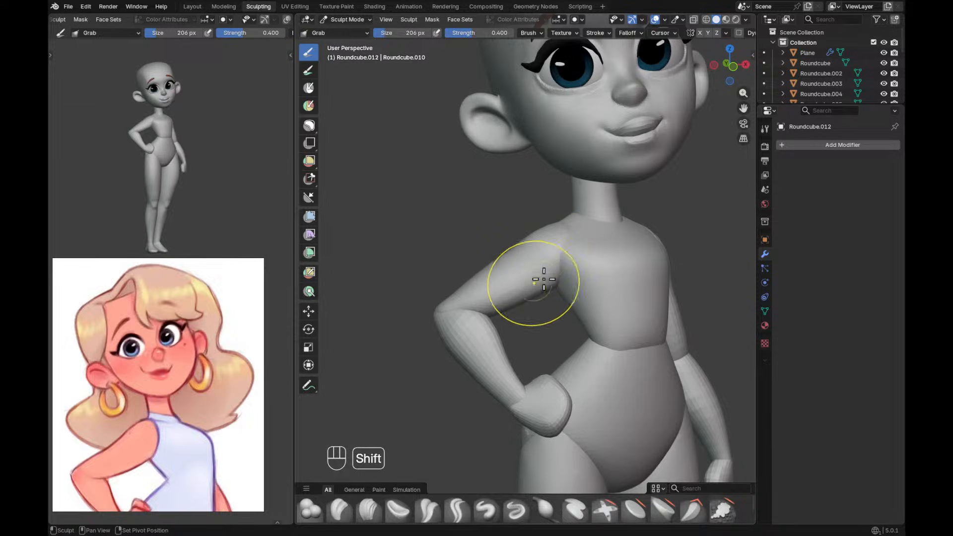
Add volume to the right upper arm with the Inflate/Deflate brush, smooth it, and reduce the brush to 216 px.
middle_click_drag(531, 297, 525, 289, "ctrl")
key("i")
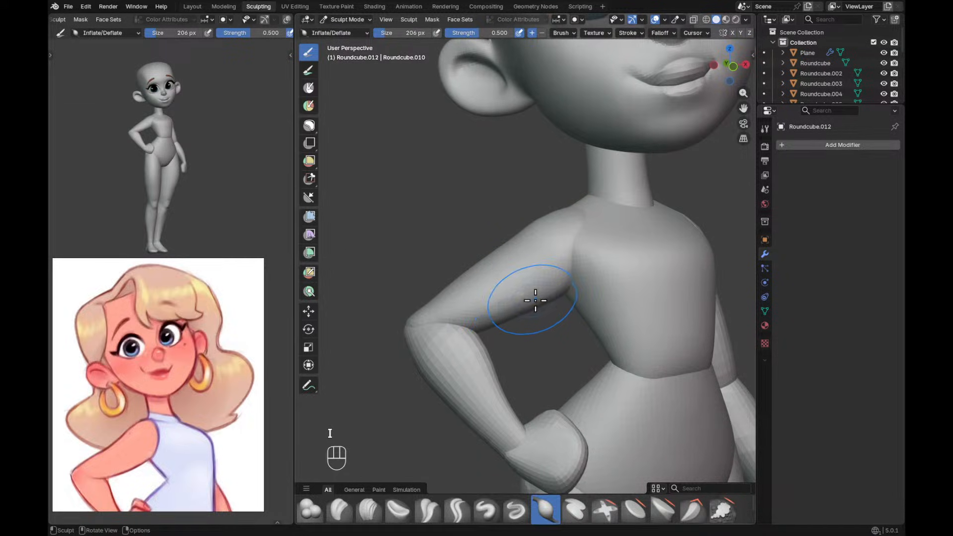
key("f")
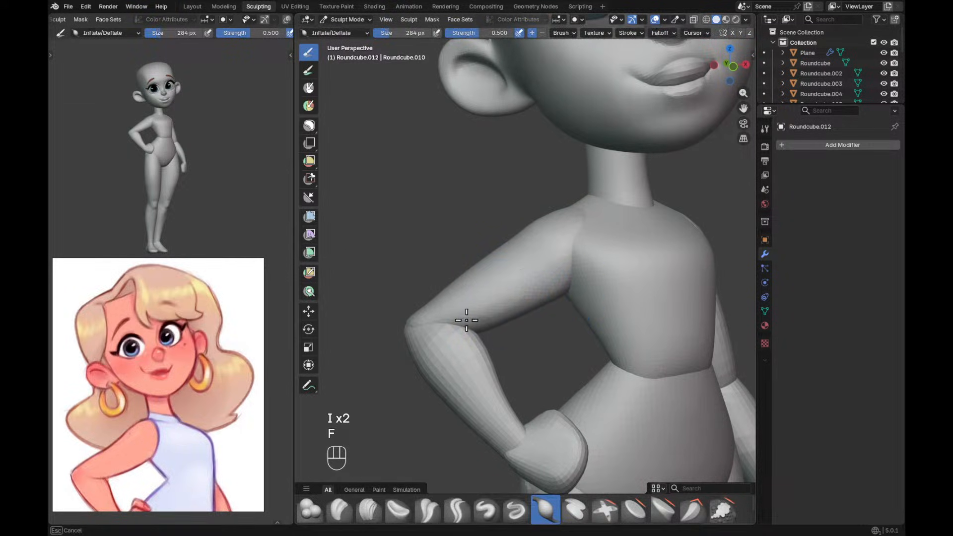
left_click_drag(522, 312, 512, 308, "shift")
mouse_move(513, 308)
middle_mouse_down("ctrl")
mouse_move(546, 291)
mouse_move(531, 308)
middle_mouse_up("ctrl")
key("f")
left_click(492, 319)
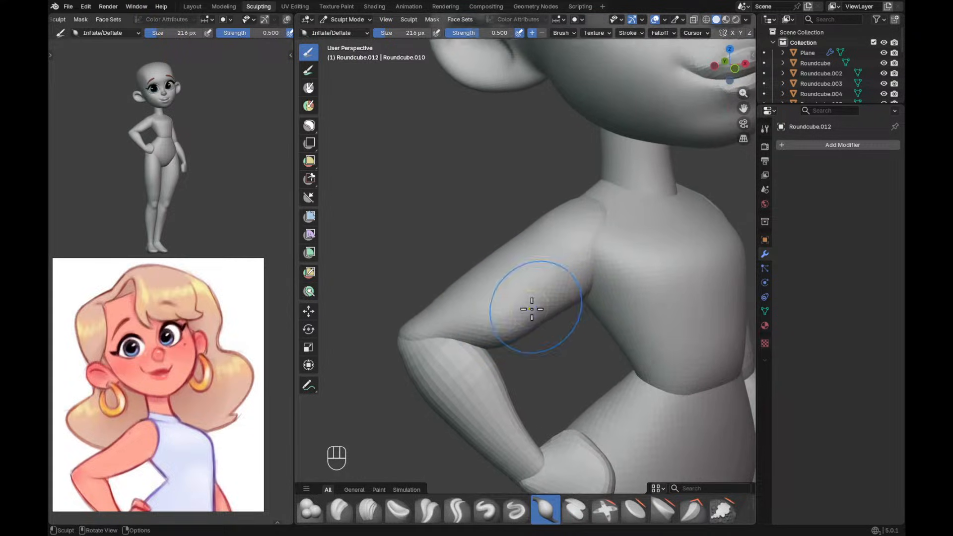
Reshape the underside of the right upper arm toward the elbow with the Grab brush, adjusting the brush size.
key("g")
key("f")
left_click(563, 304)
key("g")
key("f")
key("f")
left_click(574, 310)
key("g")
key("f")
mouse_move(570, 310)
left_mouse_down()
mouse_move(546, 330)
mouse_move(488, 343)
mouse_move(530, 328)
mouse_move(508, 329)
left_mouse_up()
Resize the brush and smooth the right upper arm where it meets the inner elbow.
key("f")
key("f")
key("f")
left_click(491, 341)
left_click_drag(507, 331, 517, 329, "shift")
Switch back to the Inflate/Deflate brush at 336 px and fill out the right upper arm.
middle_click_drag(518, 331, 526, 310, "shift")
scroll(526, 310, "up", 1)
key("i")
key("f")
mouse_move(528, 315)
left_mouse_down("ctrl+alt")
mouse_move(521, 366)
mouse_move(497, 284)
left_mouse_up("ctrl+alt")
Switch to the right forearm, set its voxel size to about 0.0174 m, remesh it and smooth it.
key("alt+q")
left_click_drag(211, 420, 213, 387, "alt")
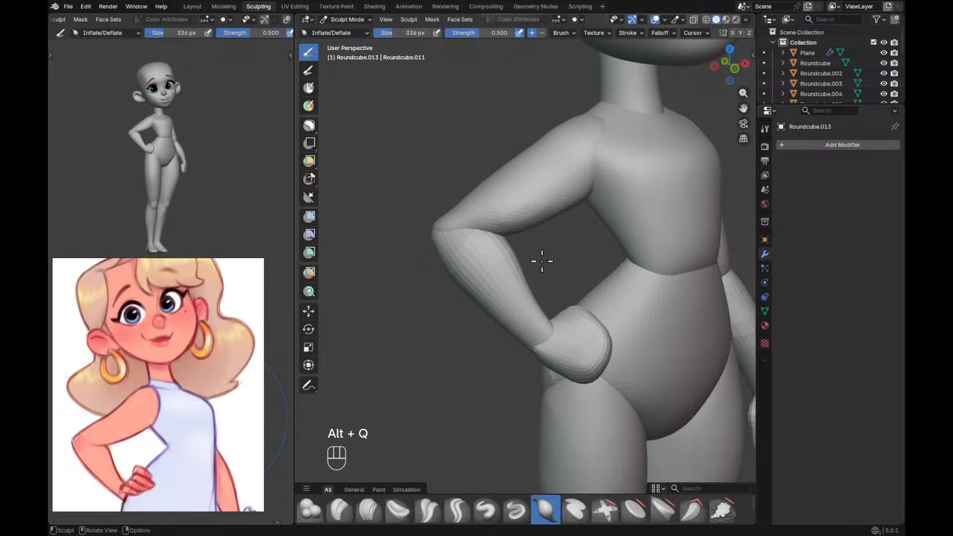
left_click_drag(550, 272, 540, 244, "alt")
key("r")
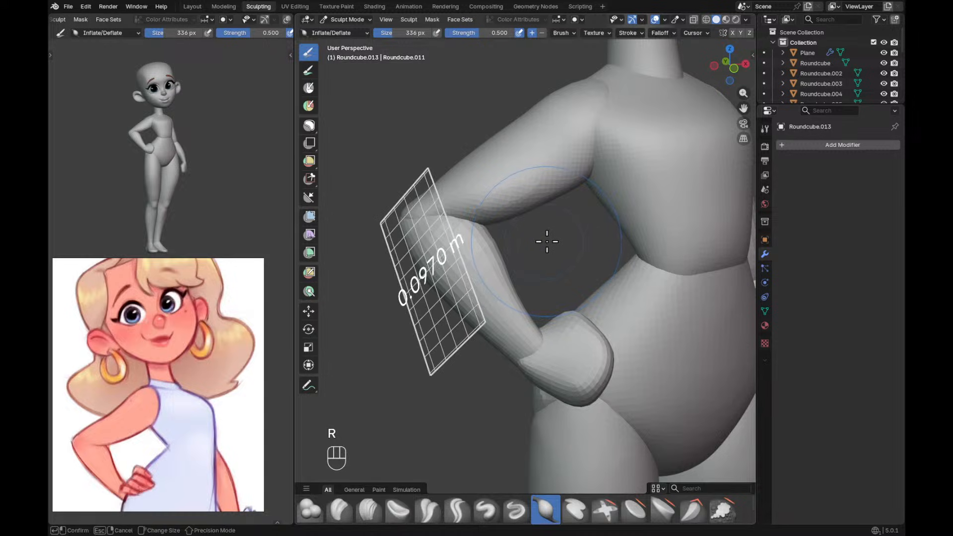
left_click(551, 245)
key("r")
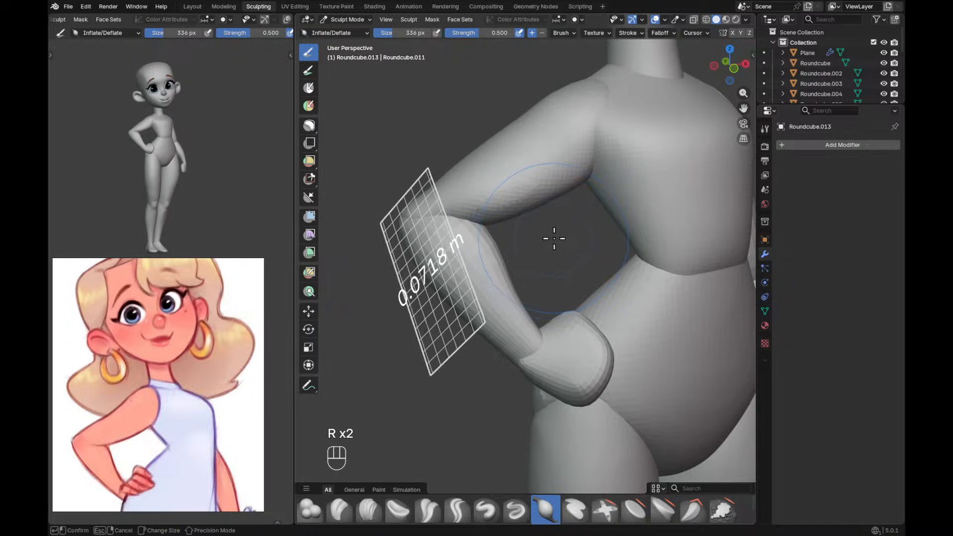
left_click(617, 199)
key("r")
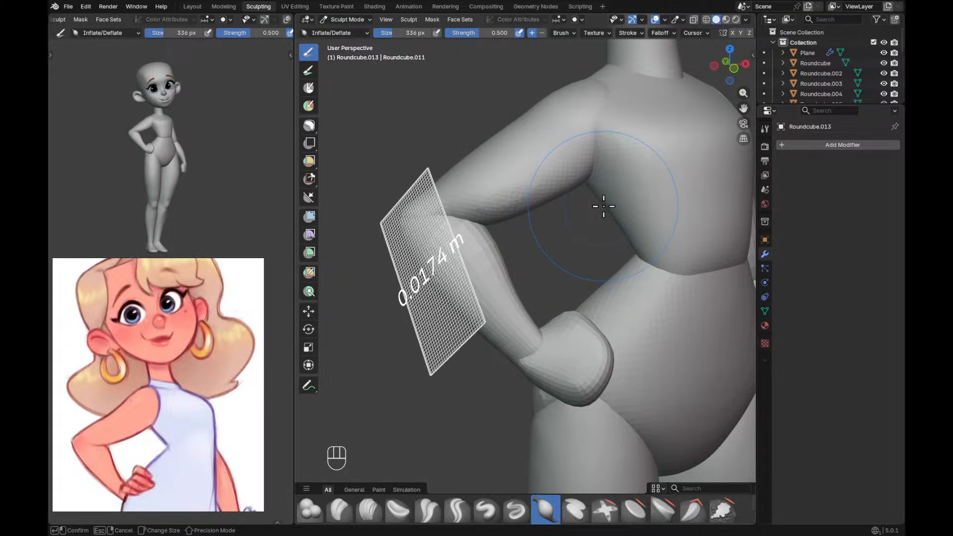
left_click(602, 206)
key("ctrl+r")
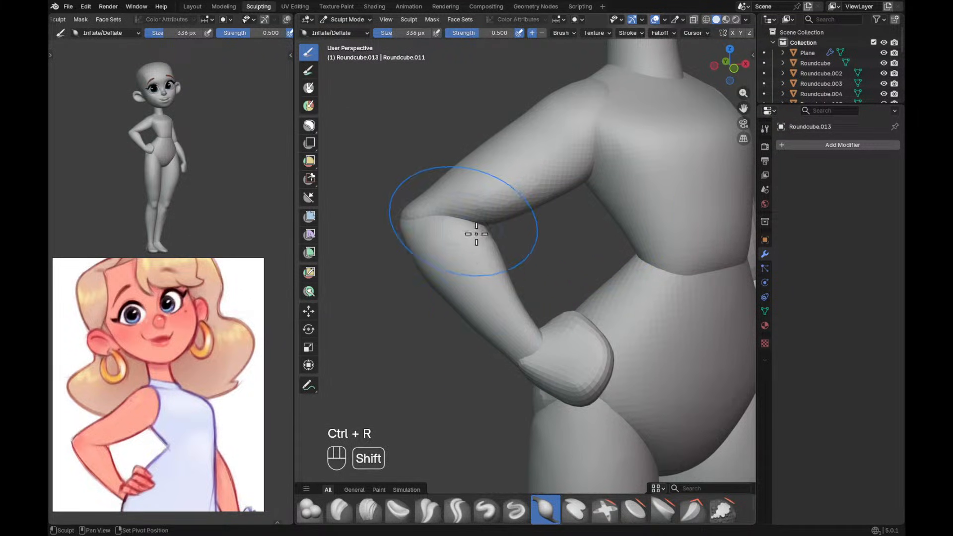
Switch sculpting to the left forearm and set the Grab brush to 240 px.
mouse_move(544, 356)
middle_mouse_down("ctrl")
mouse_move(609, 378)
mouse_move(614, 294)
mouse_move(626, 261)
middle_mouse_up("ctrl")
mouse_move(626, 262)
middle_mouse_down()
mouse_move(567, 260)
mouse_move(600, 262)
middle_mouse_up()
key("alt+q")
key("alt+q")
key("g")
key("f")
key("g")
key("f")
key("g")
key("f")
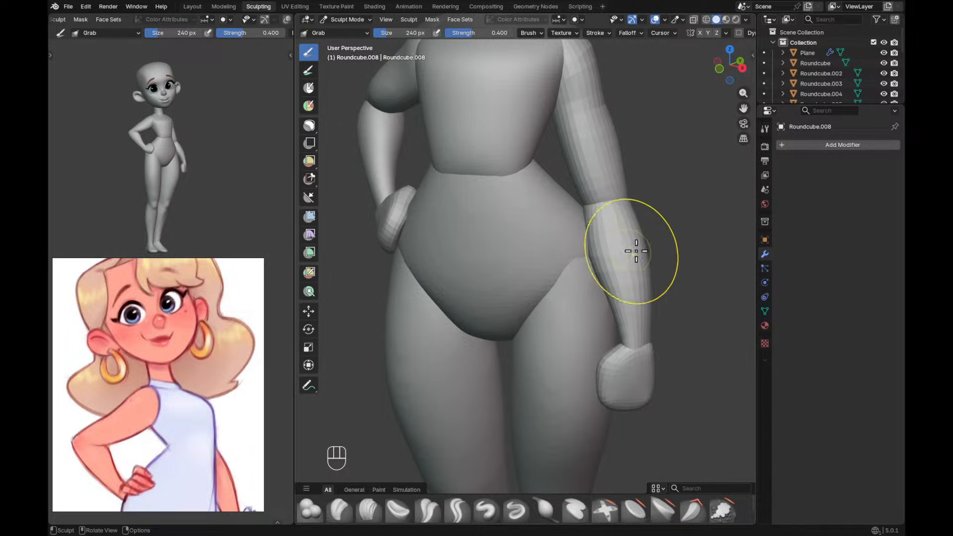
Set the left forearm's voxel size to about 0.0196 m, remesh it and smooth it.
key("r")
left_click(681, 218)
key("r")
left_click(682, 214)
key("r")
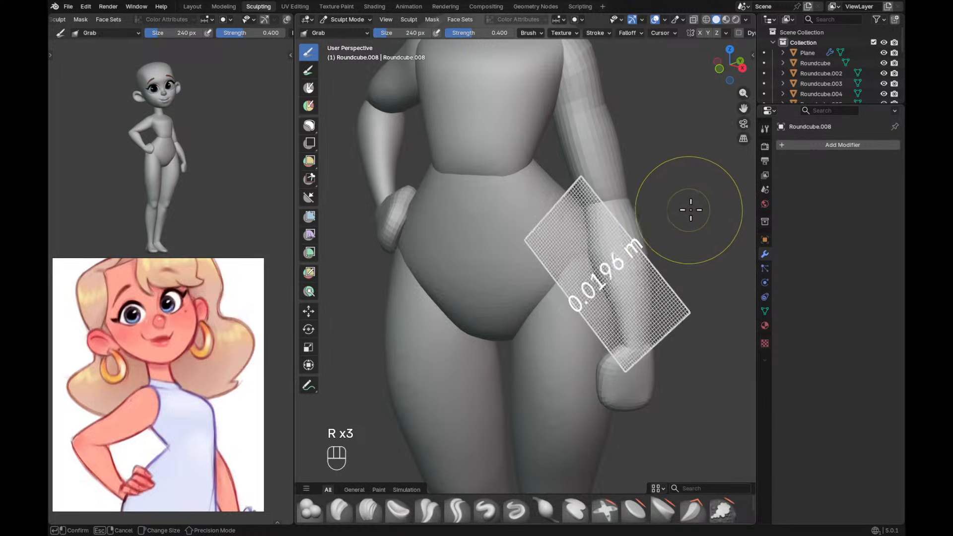
left_click(690, 210)
key("ctrl+r")
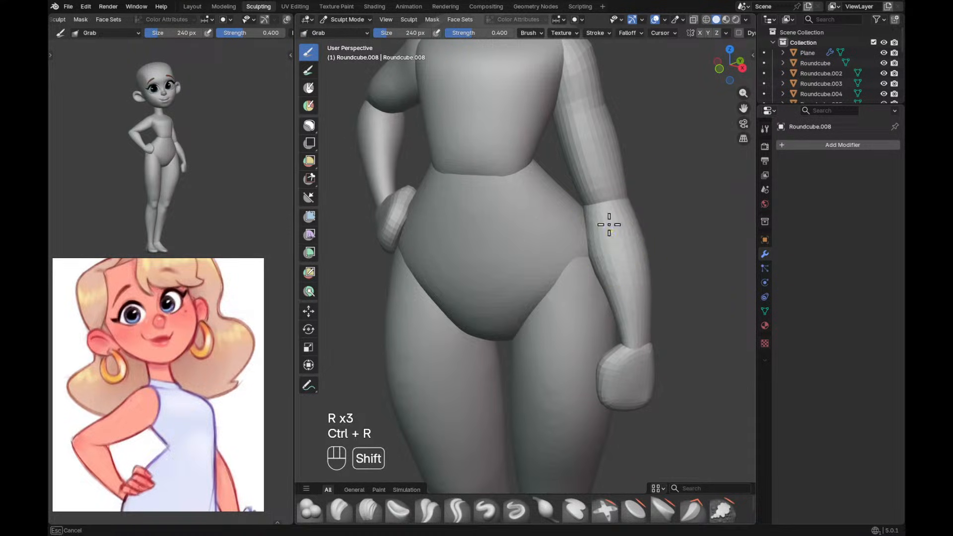
Switch to the left upper arm, refine its voxel size, remesh it and smooth out the faceting.
mouse_move(637, 205)
middle_mouse_down("shift")
mouse_move(635, 302)
mouse_move(615, 223)
middle_mouse_up("shift")
key("alt+q")
key("r")
key("r")
left_click(683, 111)
key("r")
left_click(679, 122)
key("ctrl+r")
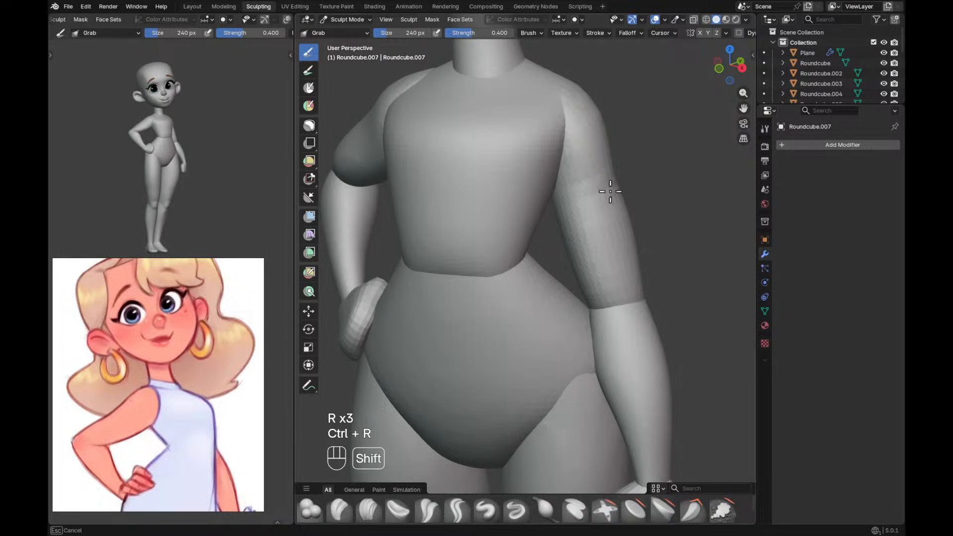
Reshape the left upper arm toward the elbow with the Grab brush at 272 px.
left_click_drag(618, 280, 625, 272, "alt")
key("g")
key("f")
left_click(667, 277)
key("g")
key("f")
key("f")
left_click(575, 285)
key("g")
key("f")
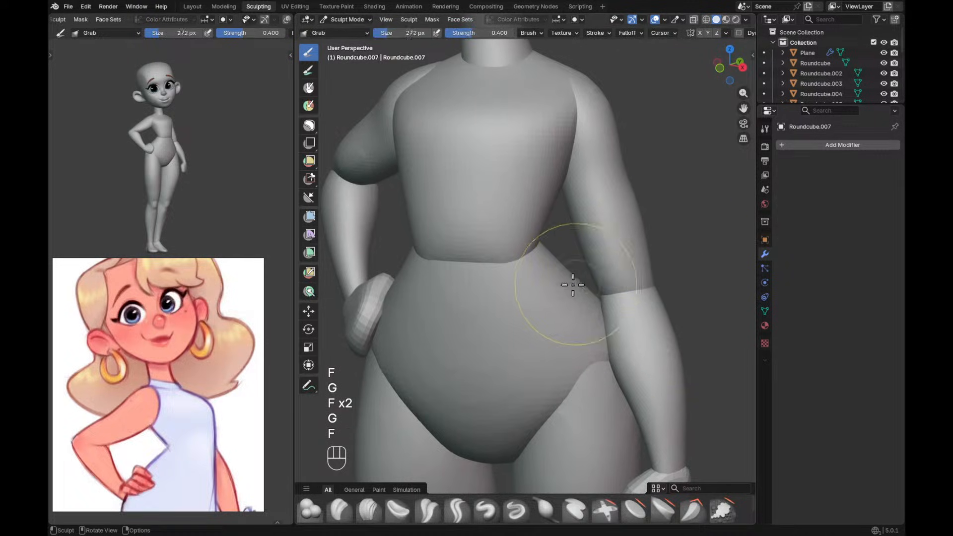
Resize the brush and smooth the outer side of the left upper arm down toward the elbow.
left_click_drag(613, 299, 598, 283, "alt")
key("f")
key("f")
key("f")
left_click(621, 266)
left_click_drag(634, 186, 640, 230, "shift")
left_click_drag(600, 204, 609, 202, "alt")
Enlarge the Grab brush to 354 px and refine the inner contour of the left upper arm above the elbow.
key("g")
key("f")
left_click(618, 191)
key("g")
key("f")
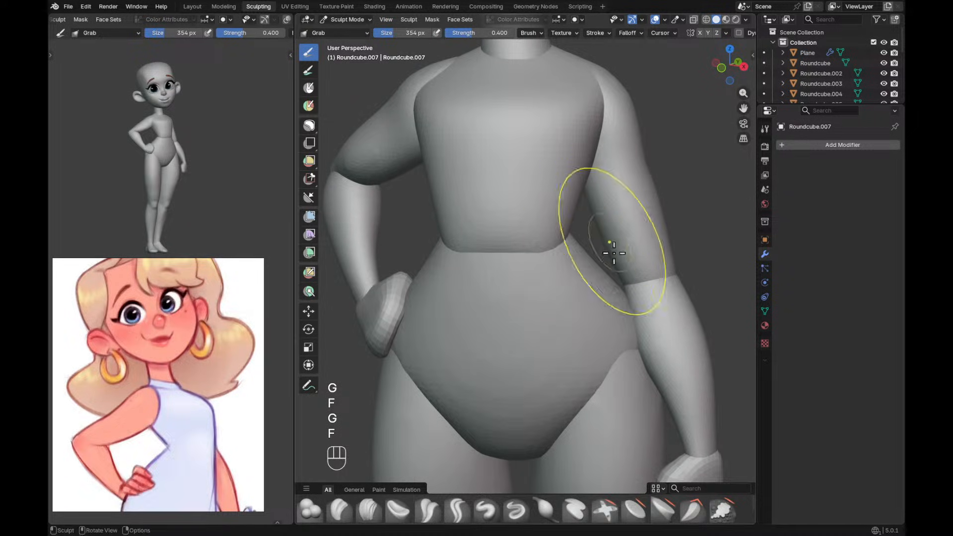
Switch sculpting to the head and frame it close up in both viewports.
left_click_drag(654, 227, 636, 386, "ctrl+alt")
key("f")
left_click_drag(613, 345, 647, 338, "alt")
left_click_drag(645, 281, 644, 250, "alt+shift")
left_click_drag(634, 339, 615, 251, "alt+shift")
key("alt+q")
mouse_move(564, 326)
left_mouse_down("alt")
mouse_move(602, 283)
mouse_move(510, 266)
left_mouse_up("alt")
left_click_drag(229, 170, 243, 246, "alt+shift")
left_click_drag(244, 246, 207, 238, "ctrl+alt")
left_click_drag(206, 154, 208, 181, "alt+shift")
mouse_move(208, 181)
left_mouse_down("ctrl+alt")
mouse_move(208, 149)
mouse_move(228, 164)
left_mouse_up("ctrl+alt")
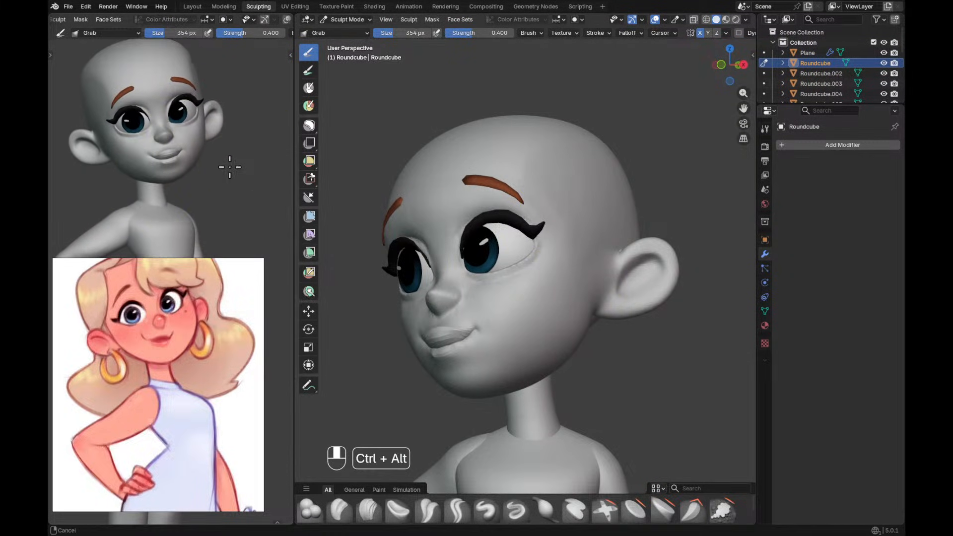
Sketch a short annotation along the jaw below the ear in the reference viewport, and erase it.
left_click(308, 383)
key("shift+alt+z")
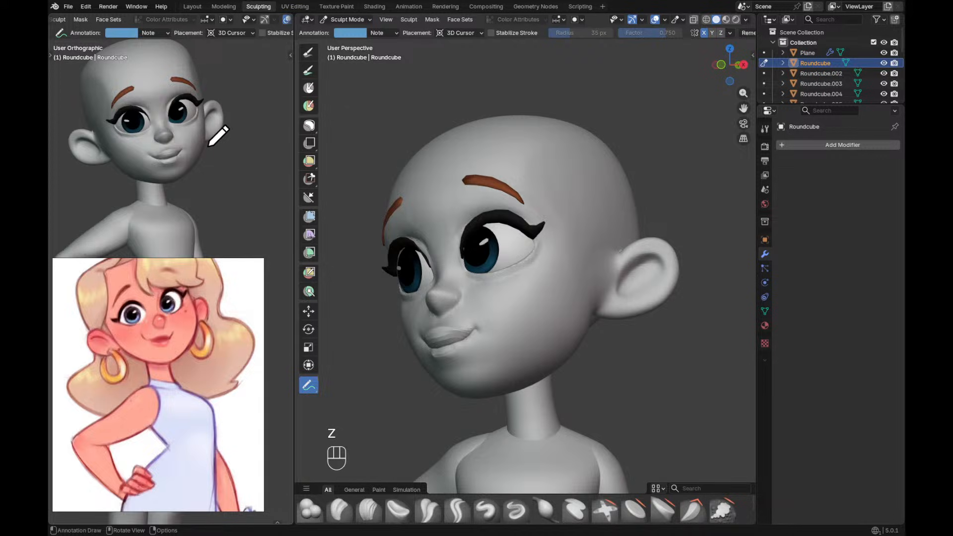
left_click_drag(208, 144, 204, 155)
left_click_drag(218, 150, 199, 164, "ctrl")
key("shift+alt+z")
Reshape the jaw below the ear with the Grab brush enlarged to 480 px.
middle_click_drag(582, 326, 580, 279, "alt+shift")
middle_click_drag(572, 300, 536, 293, "alt")
key("g")
key("f")
left_click(591, 299)
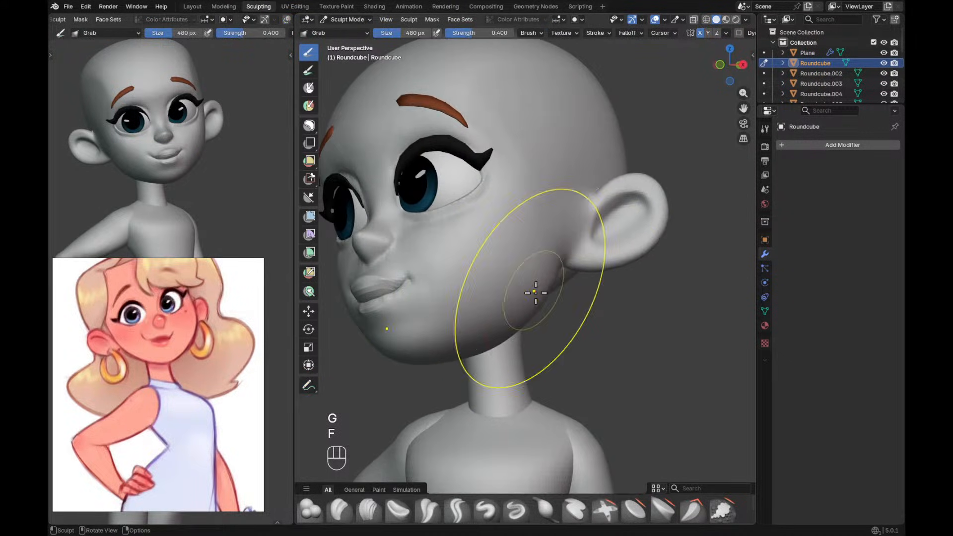
Flatten the side of the jaw below the ear with the Scrape/Fill brush at 192 px.
key("shift+t")
key("f")
key("f")
key("f")
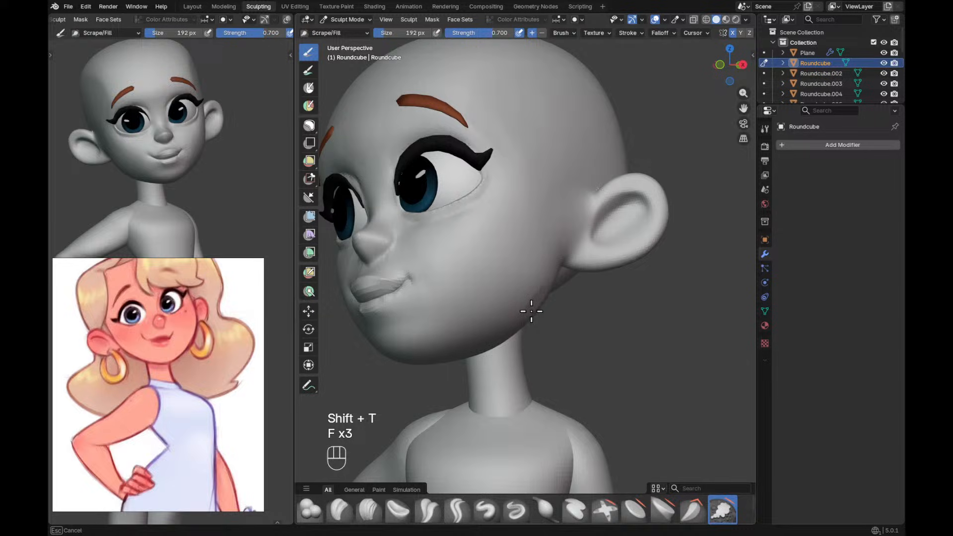
mouse_move(544, 296)
left_mouse_down()
mouse_move(526, 303)
mouse_move(523, 286)
mouse_move(482, 301)
left_mouse_up()
Enlarge the Scrape/Fill brush to 220 px and flatten the cheek and the jaw's underside toward the neck.
key("f")
key("f")
left_click(475, 292)
left_click_drag(486, 267, 503, 312)
left_click_drag(474, 341, 500, 333)
mouse_move(500, 334)
middle_mouse_down()
mouse_move(512, 300)
mouse_move(501, 262)
mouse_move(517, 209)
middle_mouse_up()
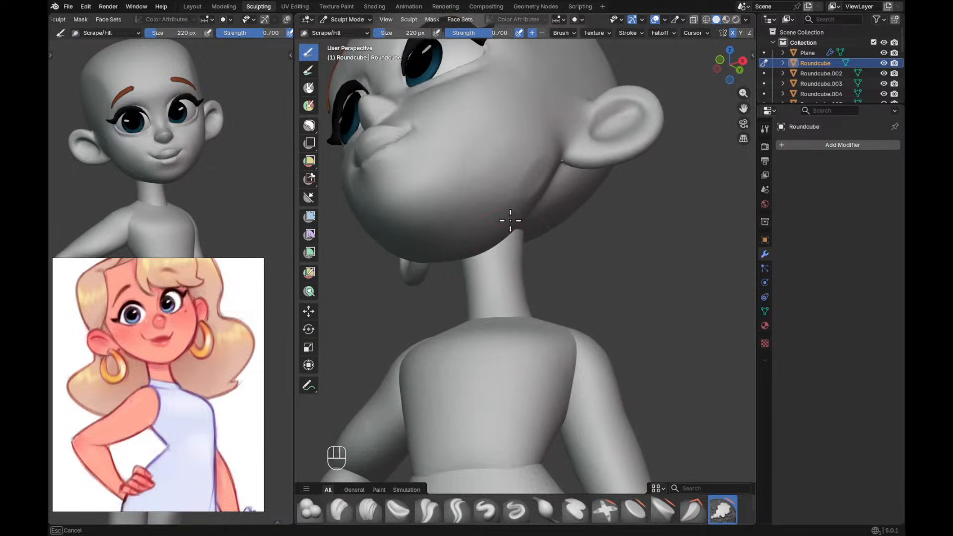
mouse_move(495, 206)
left_mouse_down()
mouse_move(446, 246)
mouse_move(490, 202)
left_mouse_up()
mouse_move(489, 202)
middle_mouse_down()
mouse_move(495, 249)
mouse_move(468, 195)
middle_mouse_up()
mouse_move(468, 196)
left_mouse_down()
mouse_move(454, 241)
mouse_move(449, 205)
mouse_move(429, 213)
mouse_move(463, 208)
mouse_move(467, 234)
left_mouse_up()
Reduce the Scrape/Fill brush to 178 px, scrape the jaw corner below the ear and smooth the jawline.
key("f")
left_click(453, 210)
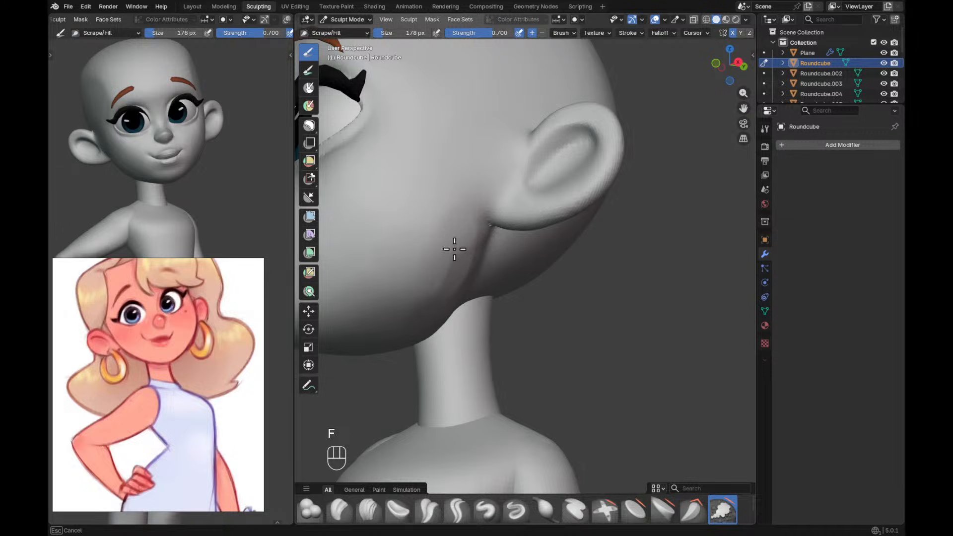
mouse_move(422, 219)
left_mouse_down()
mouse_move(420, 244)
mouse_move(431, 238)
mouse_move(496, 262)
left_mouse_up()
left_click_drag(505, 257, 521, 233, "shift")
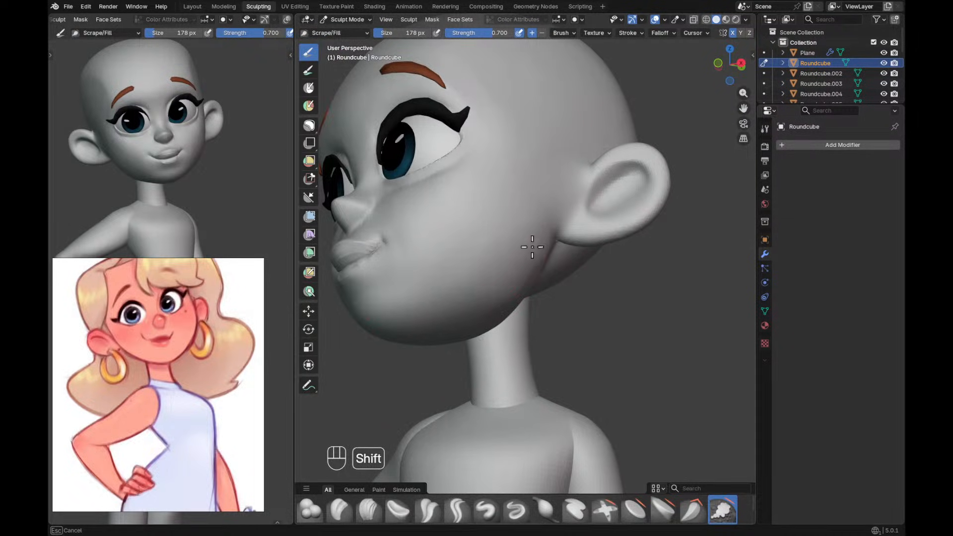
mouse_move(520, 289)
left_mouse_down("shift")
mouse_move(475, 339)
mouse_move(504, 305)
mouse_move(464, 325)
left_mouse_up("shift")
Enlarge the brush to 274 px, try smoothing the jaw edge above the neck, and undo the stroke.
key("f")
key("f")
key("f")
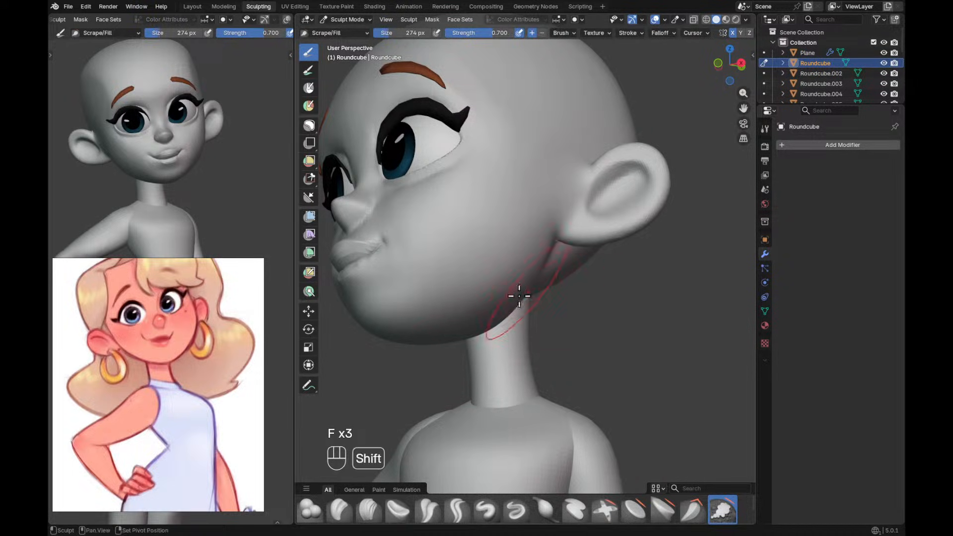
left_click_drag(491, 327, 488, 324, "shift")
key("ctrl+z")
Build up the cheeks from jaw to eye with Clay Strips strokes, using brush sizes of 112 px and 104 px.
middle_click_drag(531, 257, 560, 265)
mouse_move(561, 266)
middle_mouse_down("shift")
mouse_move(596, 299)
mouse_move(591, 277)
mouse_move(567, 285)
middle_mouse_up("shift")
key("c")
key("f")
left_click_drag(529, 333, 540, 287)
left_click_drag(554, 354, 584, 269)
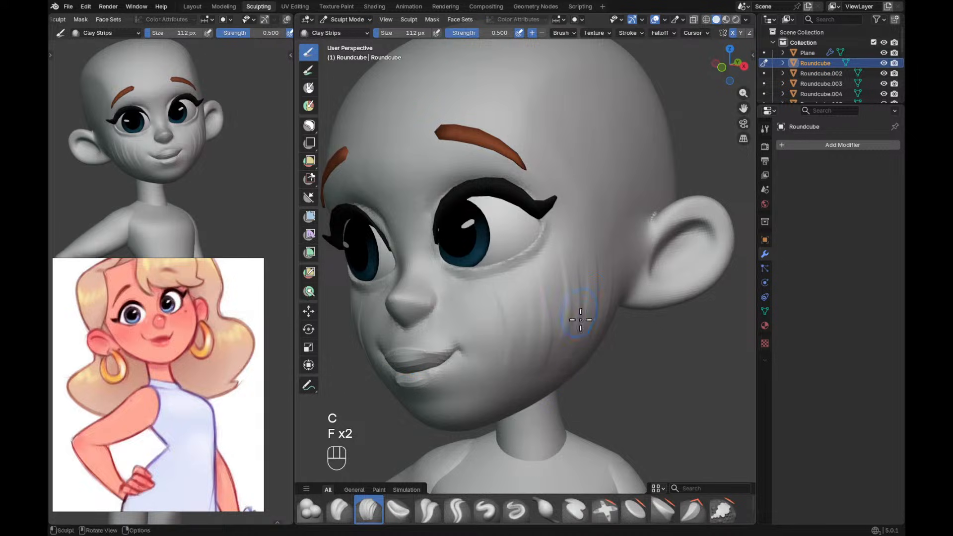
mouse_move(521, 321)
middle_mouse_down()
mouse_move(547, 270)
mouse_move(536, 283)
middle_mouse_up()
key("f")
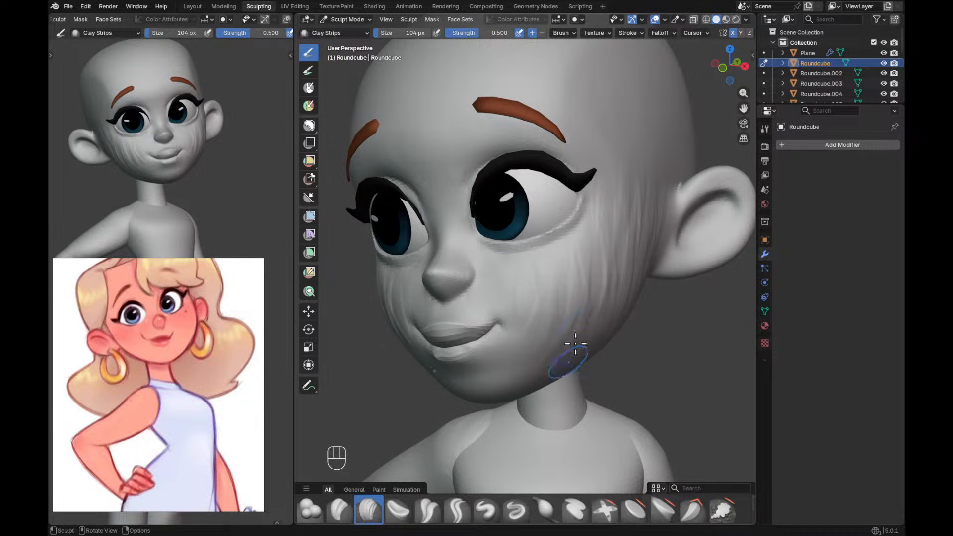
Sculpt the chin and the underside of the jaw with the Clay Strips brush, enlarging it to 122 px.
middle_click_drag(621, 251, 605, 342, "ctrl+alt")
middle_click_drag(602, 342, 597, 288, "alt+shift")
middle_click_drag(593, 270, 559, 261, "ctrl+alt")
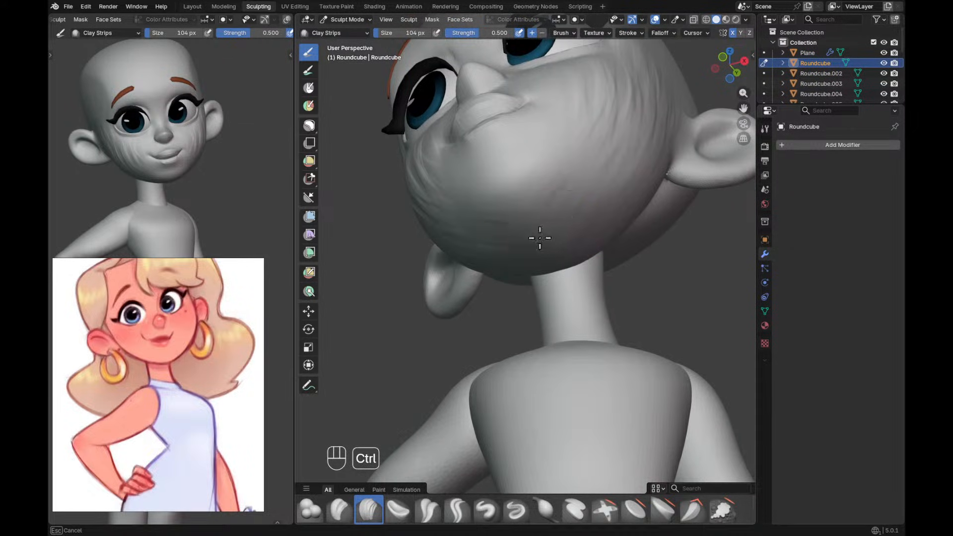
key("f")
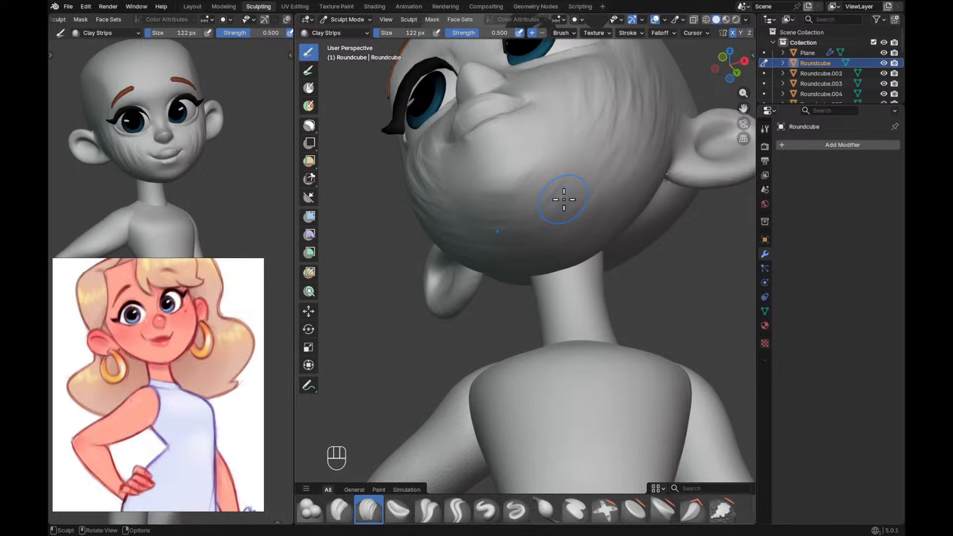
Enlarge the brush to 196 px and smooth the clay marks along the jaw and lower cheek.
mouse_move(613, 222)
middle_mouse_down("ctrl+alt")
mouse_move(591, 266)
mouse_move(573, 276)
mouse_move(583, 262)
middle_mouse_up("ctrl+alt")
key("f")
key("f")
left_click(595, 263)
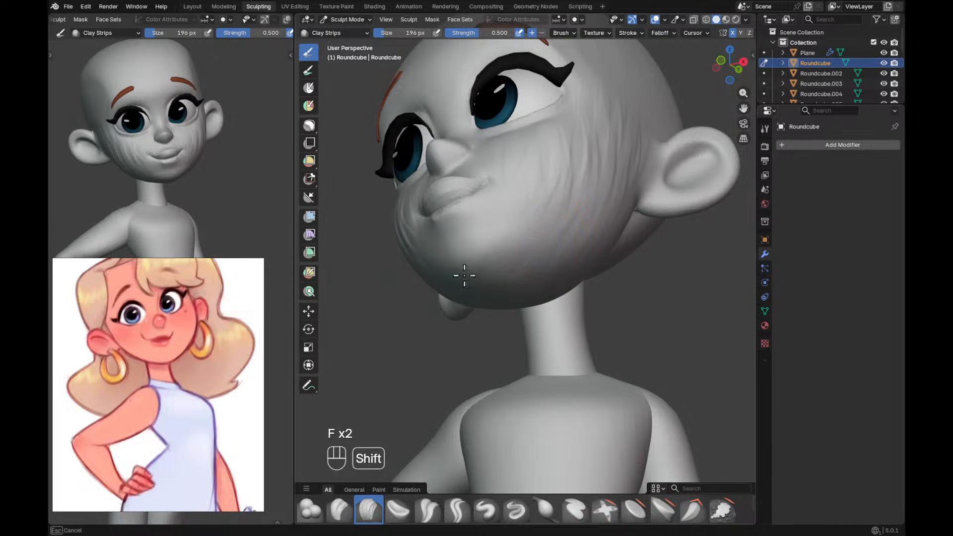
mouse_move(557, 286)
left_mouse_down("shift")
mouse_move(600, 229)
mouse_move(582, 302)
left_mouse_up("shift")
mouse_move(531, 397)
left_mouse_down("alt+shift")
mouse_move(561, 295)
mouse_move(535, 284)
mouse_move(574, 293)
left_mouse_up("alt+shift")
key("f")
key("f")
left_click(545, 283)
key("f")
key("f")
left_click(593, 272)
Smooth the outer cheek between the eye and the ear, using a brush size of 210 px.
left_click_drag(666, 196, 656, 262, "shift")
left_click_drag(660, 165, 645, 181, "shift")
key("f")
key("f")
left_click(626, 190)
key("shift")
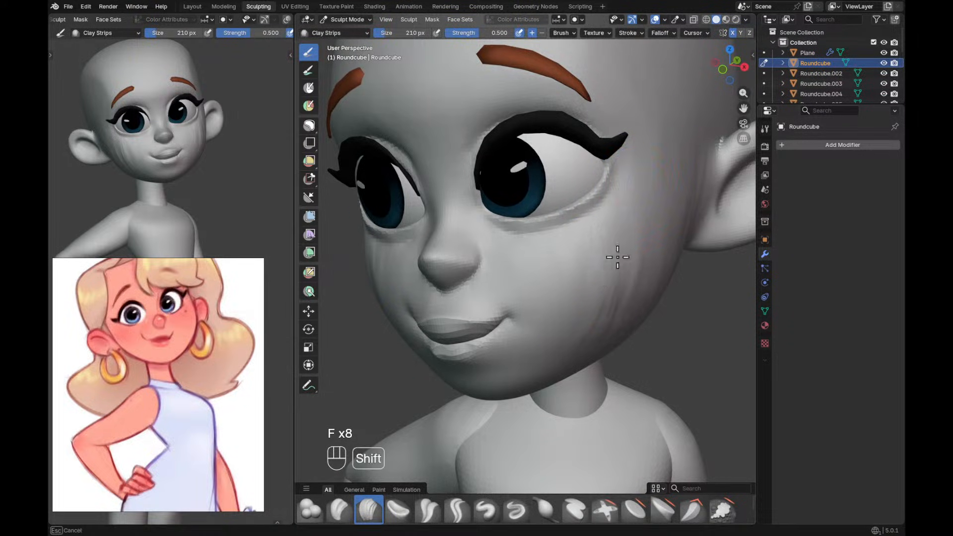
left_click_drag(637, 325, 628, 326, "shift")
middle_click_drag(628, 315, 624, 325, "ctrl+alt")
Enlarge the brush to 282 px and smooth the cheek, the area in front of the ear and the jaw edge.
key("f")
left_click(634, 304)
left_click_drag(584, 276, 585, 287, "shift")
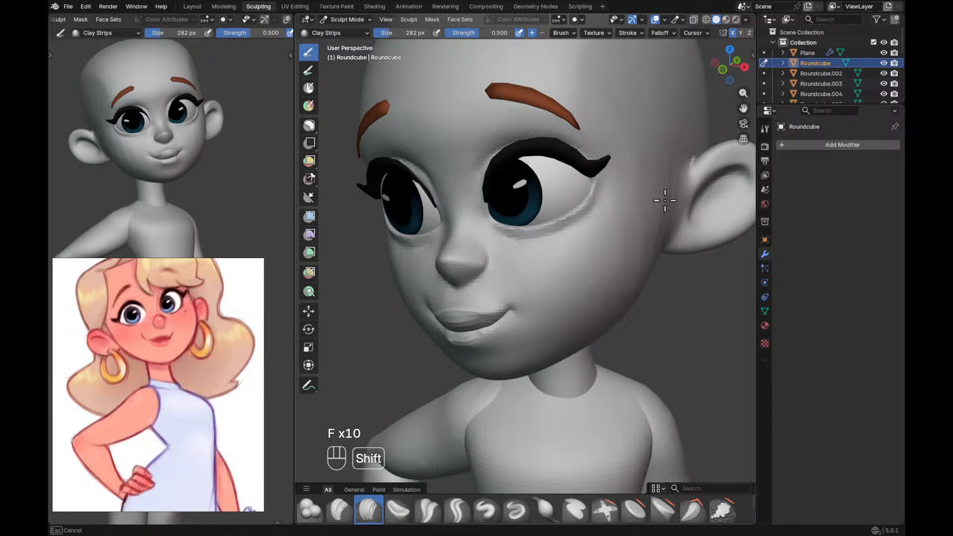
mouse_move(628, 235)
left_mouse_down("shift")
mouse_move(636, 248)
mouse_move(587, 272)
mouse_move(629, 268)
left_mouse_up("shift")
middle_click_drag(648, 261, 646, 286, "ctrl+alt")
middle_click_drag(236, 140, 237, 167, "ctrl+alt")
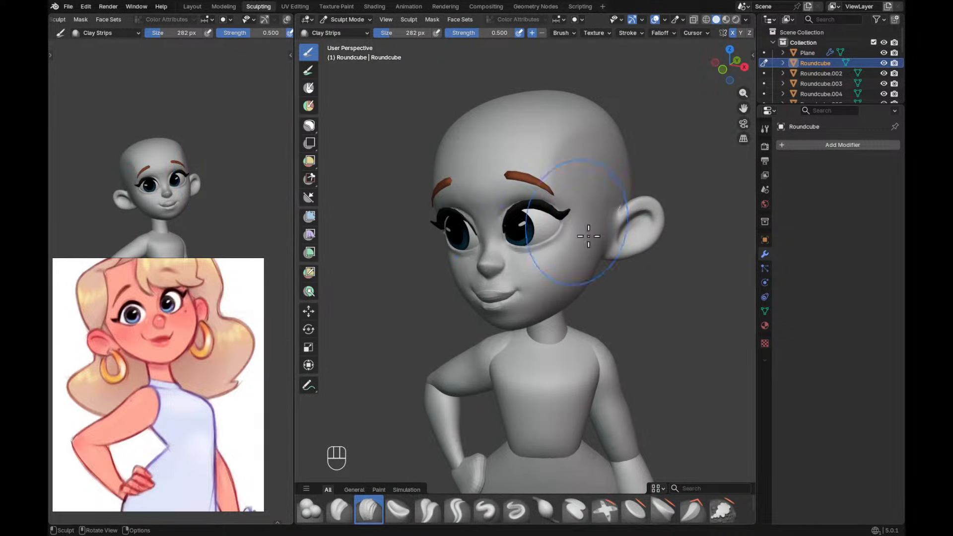
middle_click_drag(583, 227, 600, 204, "ctrl+alt")
left_click_drag(600, 204, 589, 303, "shift")
Switch to the Crease Polish brush at 70 px and sharpen the fold under the lower eyelid.
middle_click_drag(615, 283, 645, 252, "ctrl+alt")
middle_click_drag(645, 252, 645, 286, "alt+shift")
middle_click_drag(645, 263, 636, 228, "ctrl+alt")
key("shift+c")
key("f")
key("f")
scroll(629, 231, "up", 2)
key("shift+c")
key("f")
key("f")
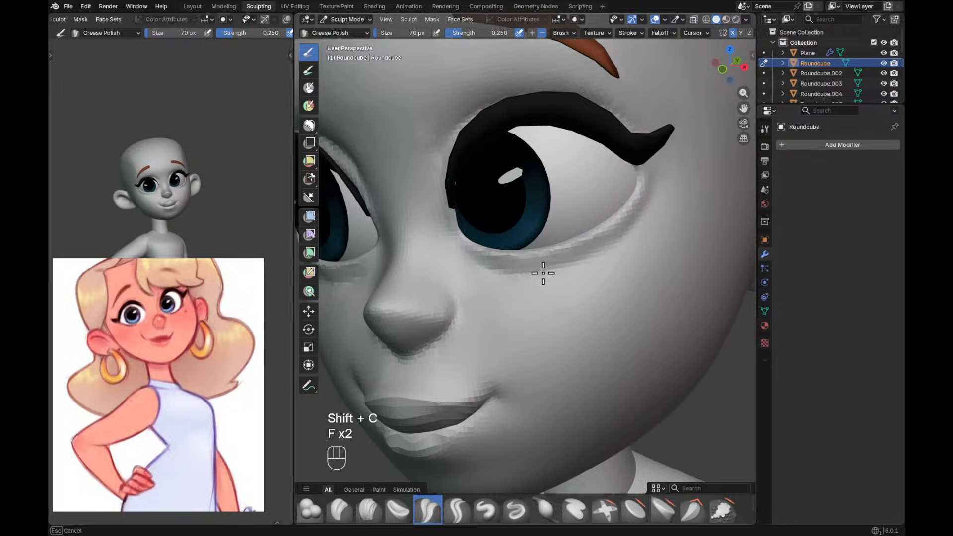
middle_click_drag(632, 202, 634, 211, "ctrl")
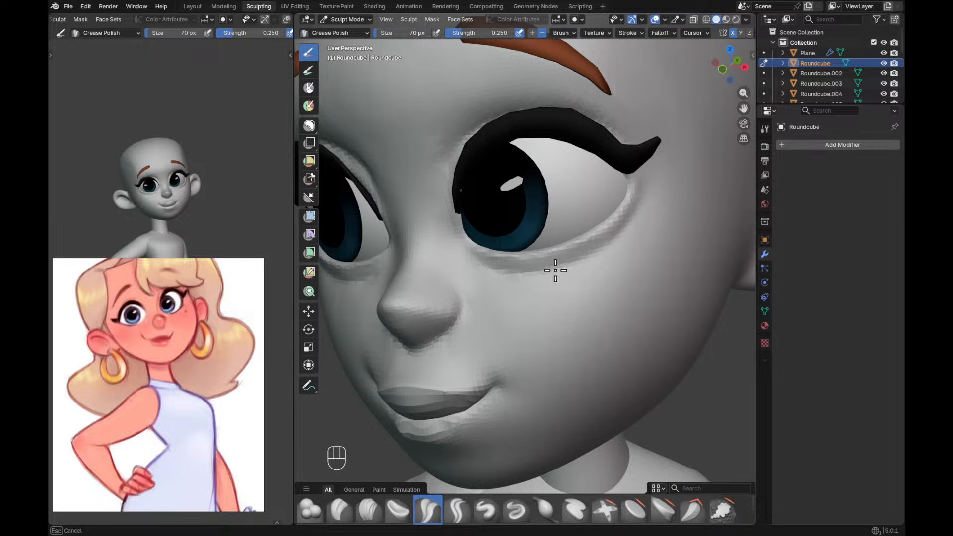
Refine the lower eyelid crease from the outer to the inner eye corner, using brush sizes of 56 px and 68 px.
mouse_move(537, 264)
middle_mouse_down()
mouse_move(655, 245)
mouse_move(632, 238)
mouse_move(643, 218)
middle_mouse_up()
key("f")
left_click(638, 215)
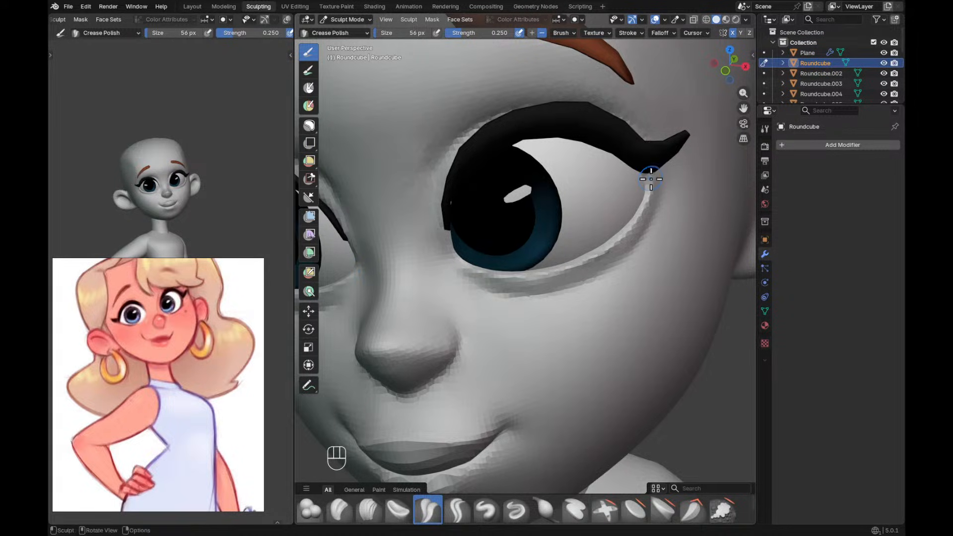
mouse_move(650, 180)
middle_mouse_down("ctrl+alt")
mouse_move(640, 206)
mouse_move(639, 189)
middle_mouse_up("ctrl+alt")
mouse_move(639, 191)
middle_mouse_down("ctrl+alt")
mouse_move(632, 178)
mouse_move(640, 185)
middle_mouse_up("ctrl+alt")
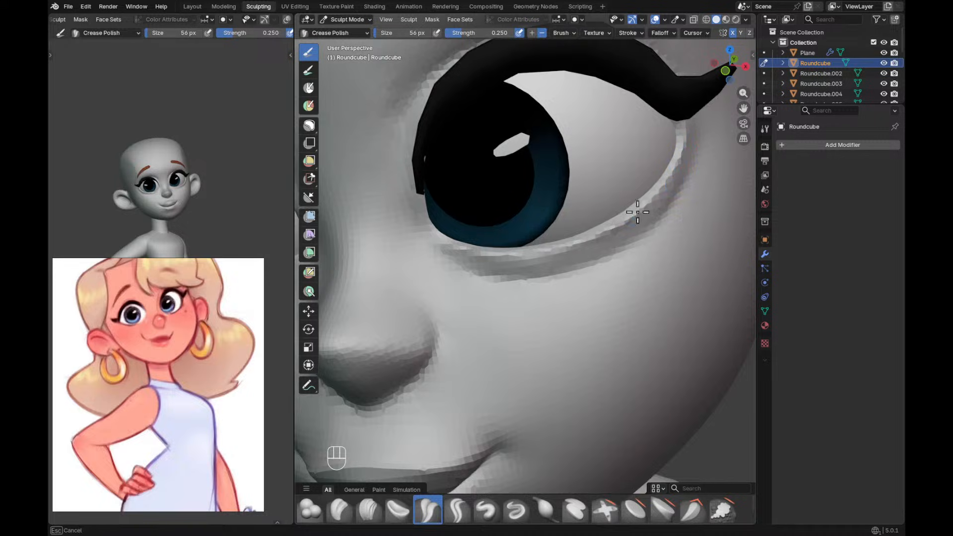
mouse_move(580, 239)
middle_mouse_down("alt")
mouse_move(617, 246)
mouse_move(639, 276)
mouse_move(570, 275)
middle_mouse_up("alt")
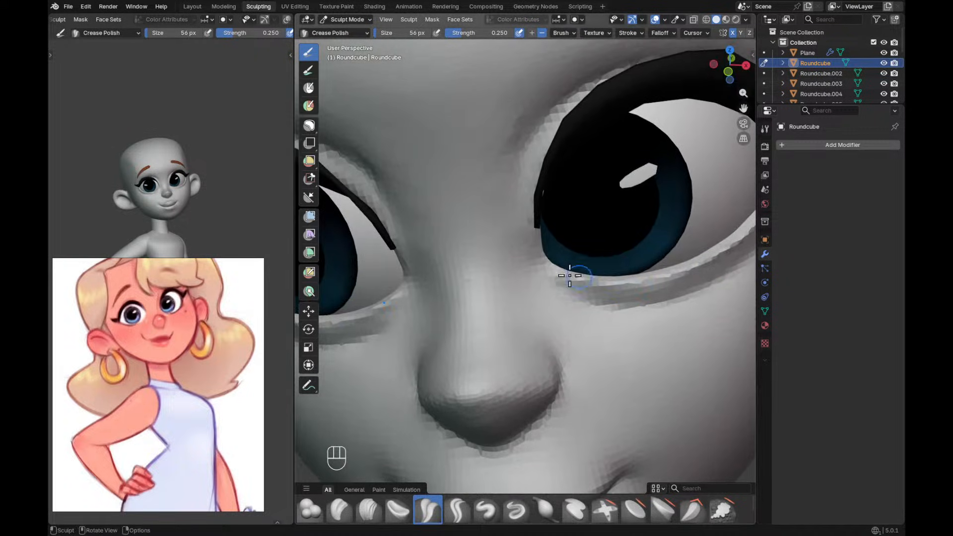
mouse_move(552, 214)
middle_mouse_down("ctrl+alt")
mouse_move(551, 236)
mouse_move(547, 229)
middle_mouse_up("ctrl+alt")
key("f")
left_click(546, 236)
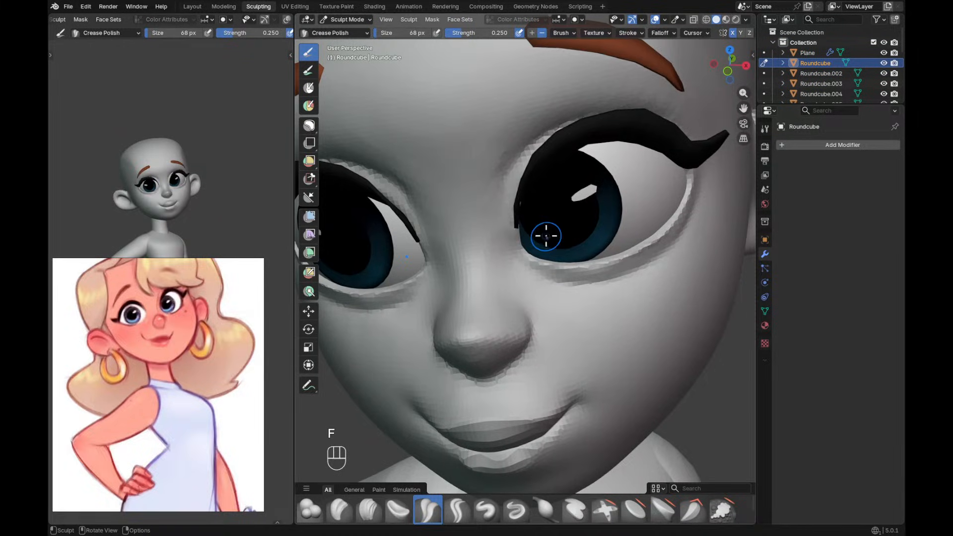
middle_click_drag(640, 246, 638, 278, "ctrl")
mouse_move(223, 173)
middle_mouse_down("ctrl")
mouse_move(221, 191)
mouse_move(217, 104)
mouse_move(231, 174)
middle_mouse_up("ctrl")
middle_click_drag(232, 175, 240, 144, "shift")
Switch to the Grab brush at 206 px and reshape the middle of the lips.
mouse_move(658, 285)
middle_mouse_down("ctrl+alt")
mouse_move(665, 281)
mouse_move(632, 334)
mouse_move(657, 341)
mouse_move(604, 347)
mouse_move(635, 264)
mouse_move(602, 315)
mouse_move(600, 284)
mouse_move(676, 215)
mouse_move(616, 308)
mouse_move(636, 298)
mouse_move(638, 283)
mouse_move(644, 292)
mouse_move(602, 285)
mouse_move(601, 267)
mouse_move(654, 138)
middle_mouse_up("ctrl+alt")
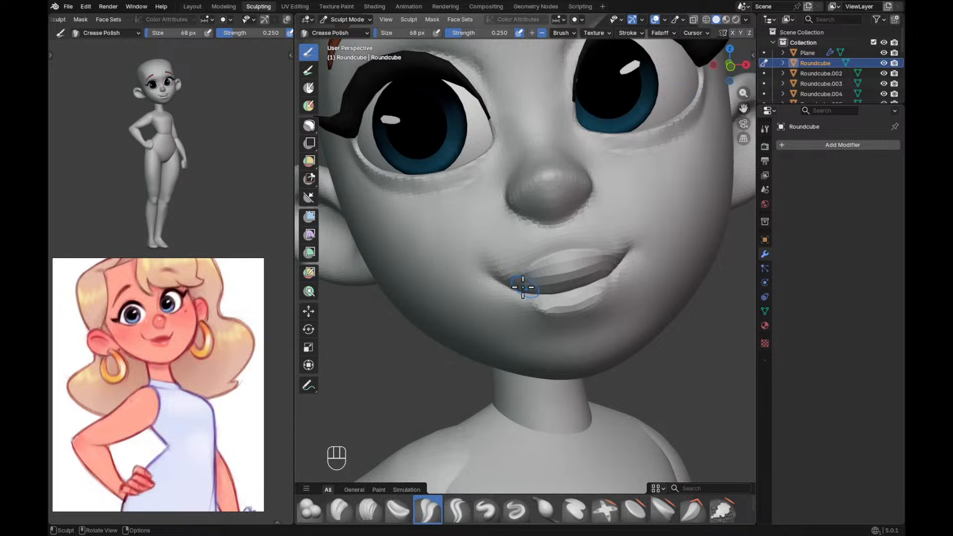
key("g")
key("f")
left_click(561, 296)
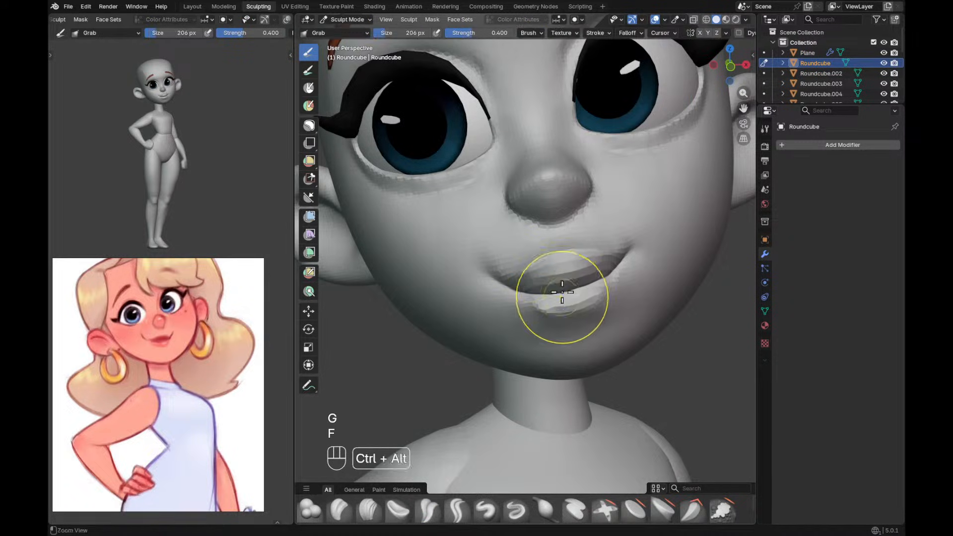
middle_click_drag(562, 296, 562, 285, "ctrl+alt")
key("f")
left_click(577, 296)
Adjust the lip line toward the raised mouth corner with resized Grab strokes.
key("f")
key("f")
left_click(595, 293)
key("f")
left_click(618, 287)
key("f")
key("f")
left_click(605, 290)
Pull the lower mouth corner and the lip line into shape with the Grab brush at 192 px and 168 px.
key("f")
left_click(566, 300)
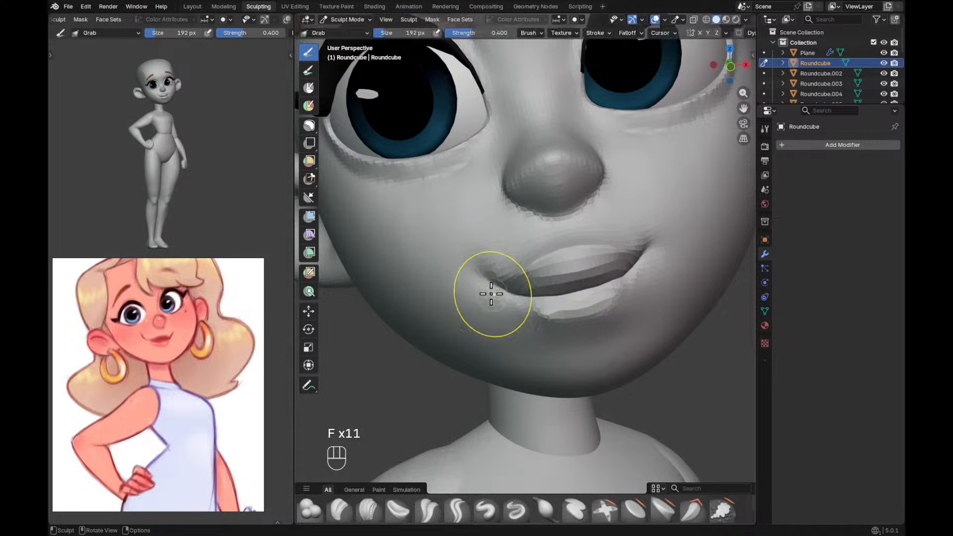
left_click_drag(485, 280, 487, 280)
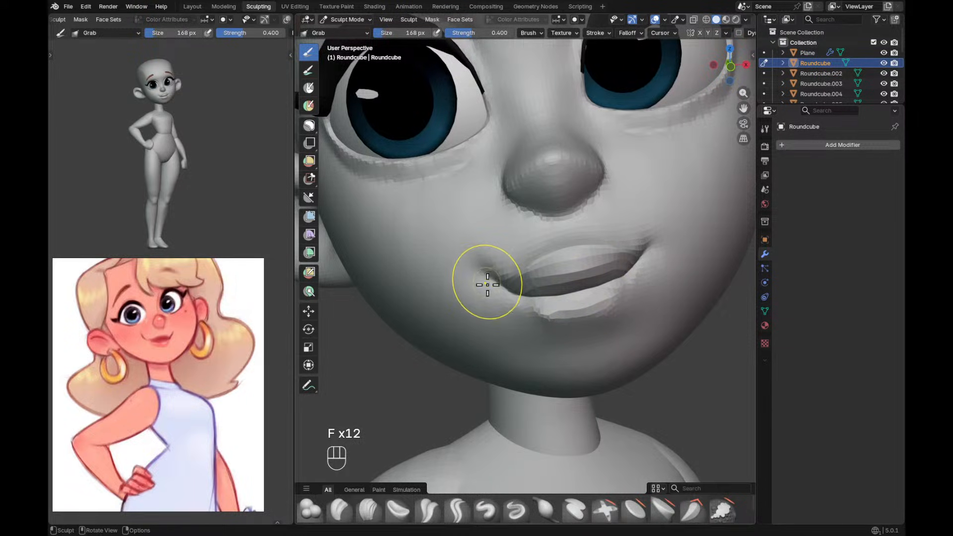
left_click_drag(568, 297, 556, 299)
Reduce the Grab brush to 108 px and refine the contour of the lower lip.
key("f")
left_click(553, 306)
key("f")
key("f")
key("f")
left_click(621, 283)
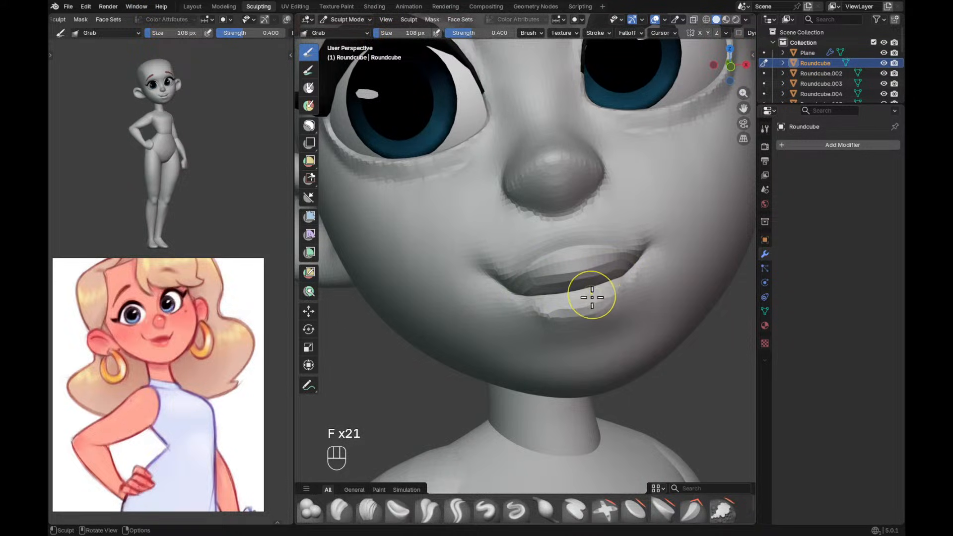
key("f")
left_click(643, 271)
Enlarge the Grab brush to 238 px and adjust the overall mouth shape against the whole face.
middle_click_drag(642, 271, 599, 299, "shift")
middle_click_drag(600, 299, 624, 276, "ctrl+alt")
key("f")
left_click(633, 283)
key("f")
left_click(637, 282)
left_click_drag(634, 260, 603, 390, "ctrl+alt")
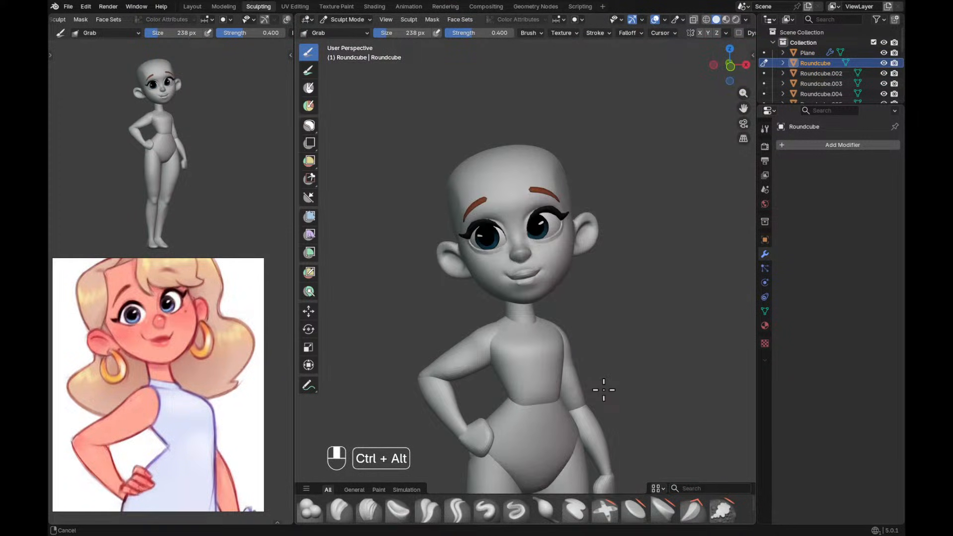
middle_click_drag(604, 391, 607, 198, "ctrl+alt")
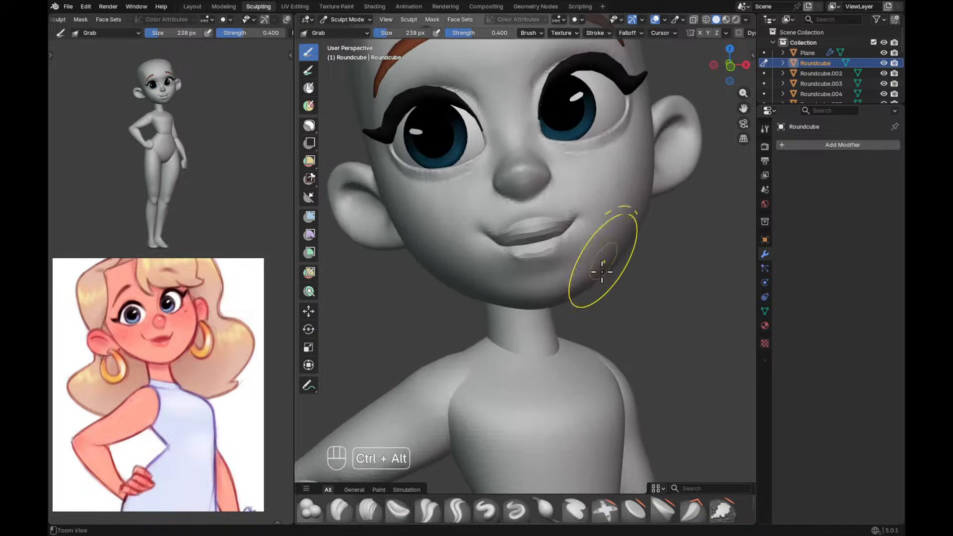
Carve the crease beneath the lower lip with the Crease Polish brush, using sizes of 146 px, 100 px and 170 px.
middle_click_drag(604, 260, 607, 198, "ctrl+alt")
middle_click_drag(609, 247, 607, 241, "alt")
key("shift+c")
key("f")
key("f")
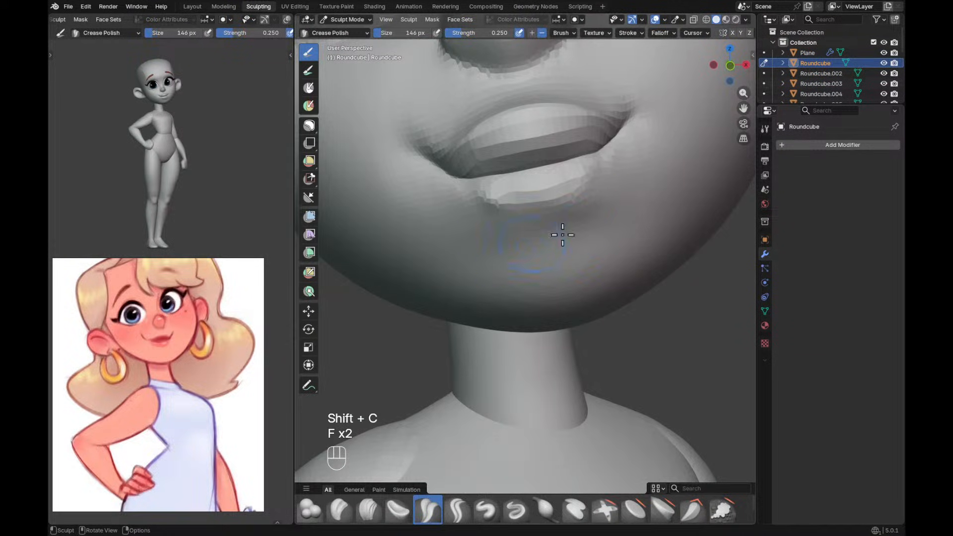
key("f")
left_click(537, 233)
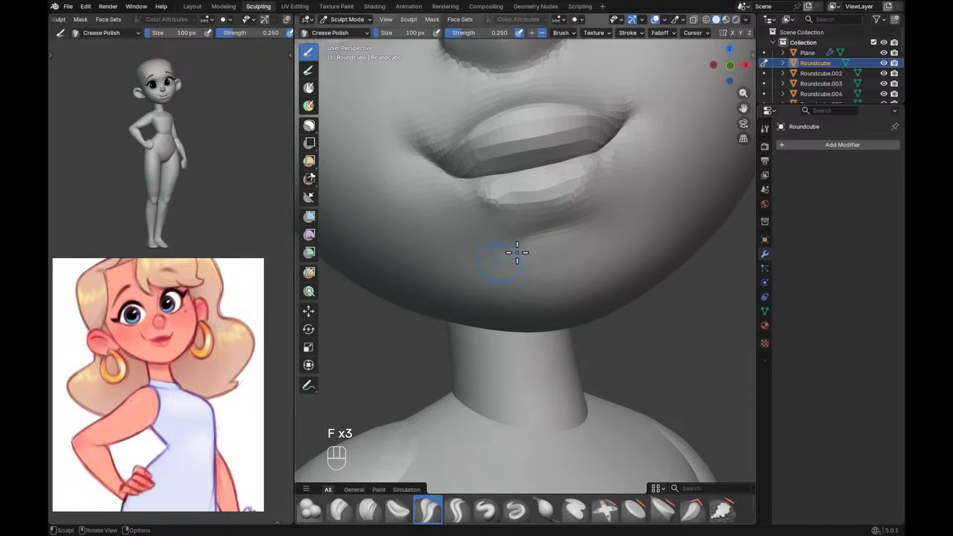
key("f")
key("f")
left_click(470, 271)
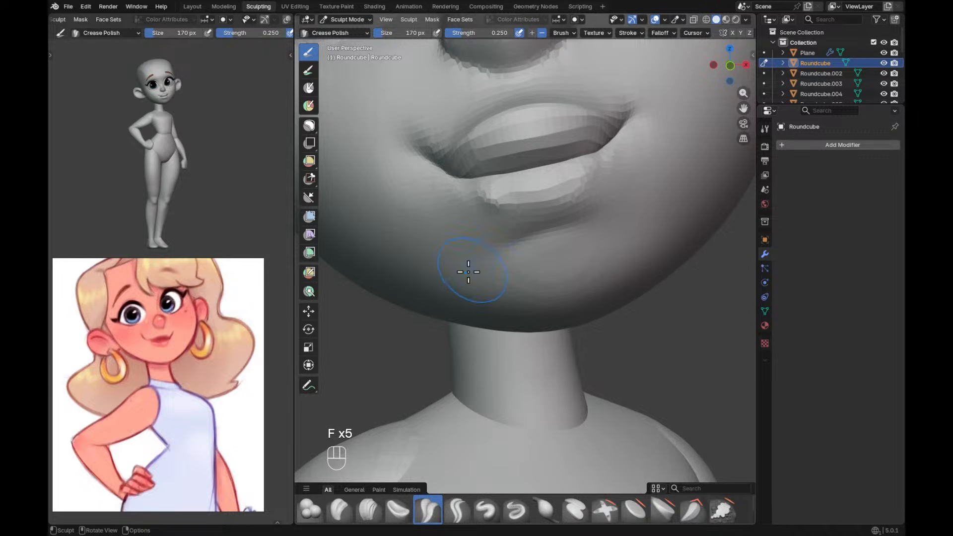
Show the overlays in the small viewport above the reference image.
mouse_move(605, 226)
left_mouse_down("ctrl+alt")
mouse_move(612, 263)
mouse_move(591, 278)
left_mouse_up("ctrl+alt")
key("z")
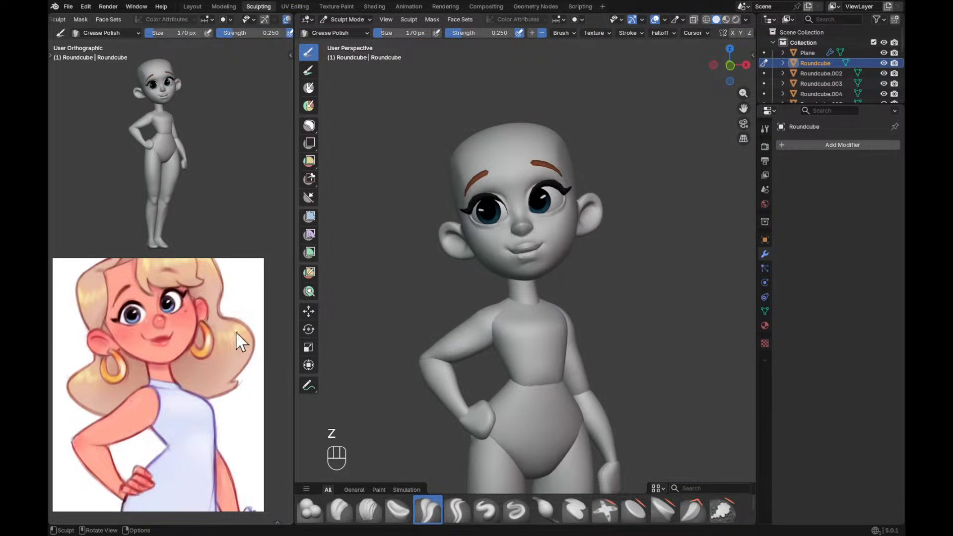
mouse_move(647, 290)
left_mouse_down("alt")
mouse_move(640, 300)
mouse_move(674, 306)
mouse_move(639, 308)
left_mouse_up("alt")
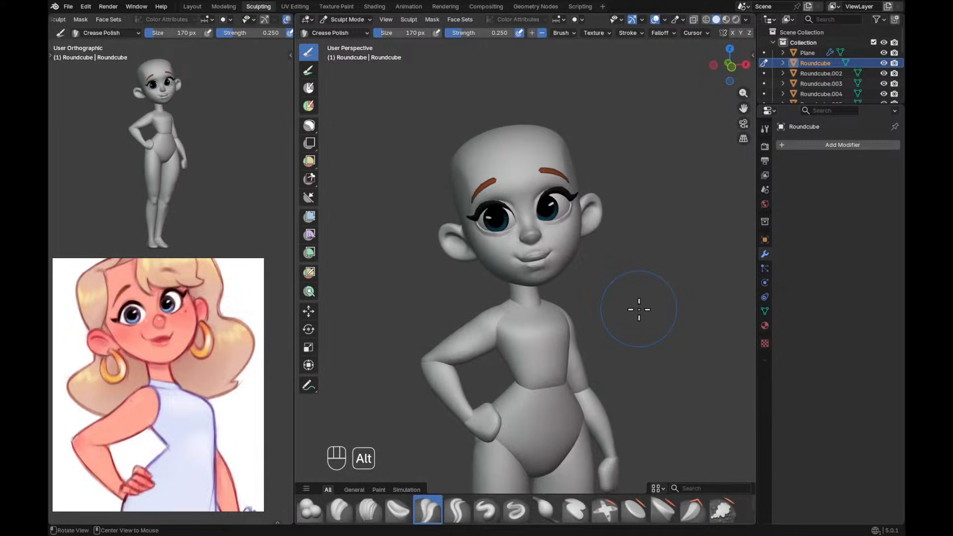